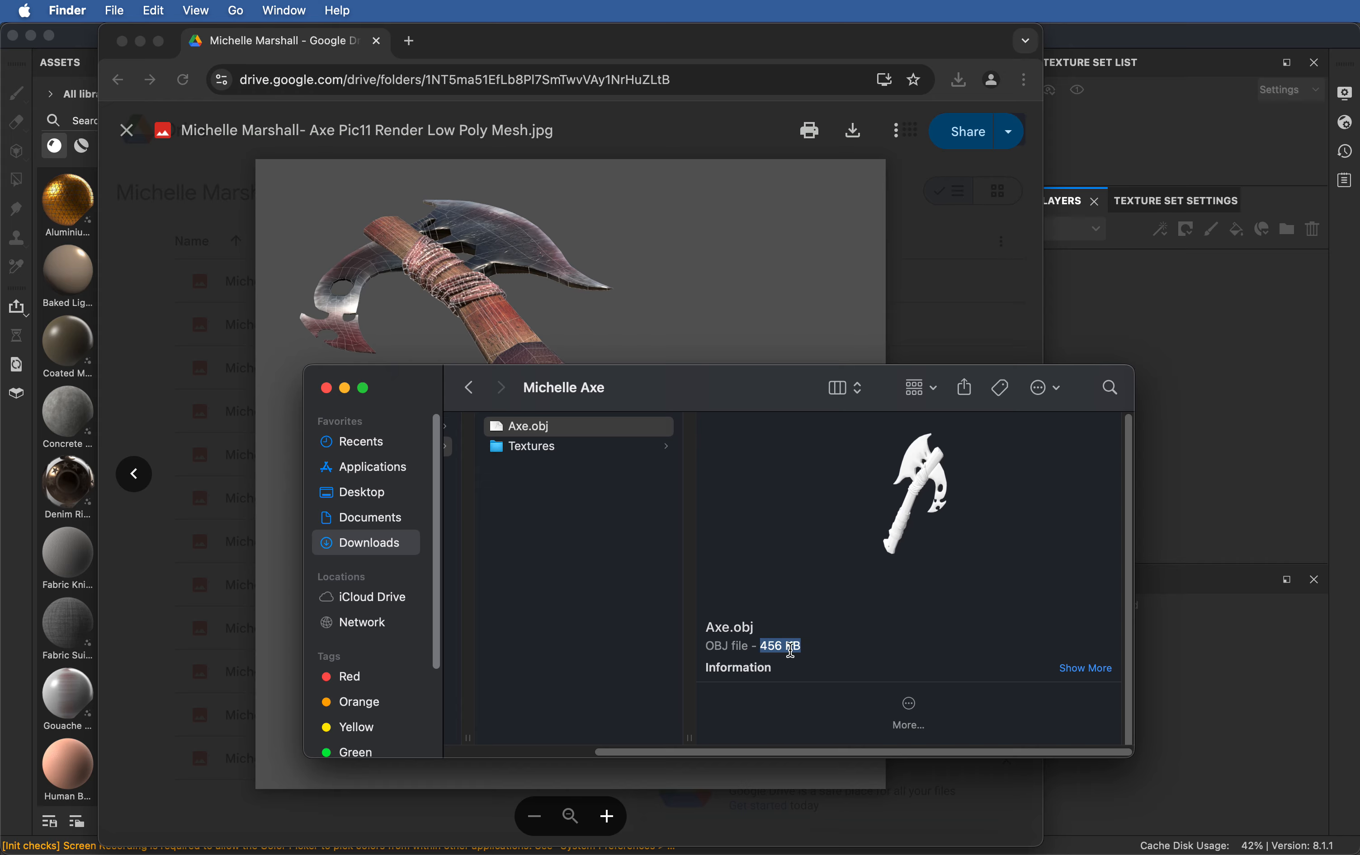
Step: Preview Axe.obj in Finder and rotate the model to inspect it
{"action": "left_click", "coordinate": [610, 445]}
{"action": "left_click", "coordinate": [610, 429]}
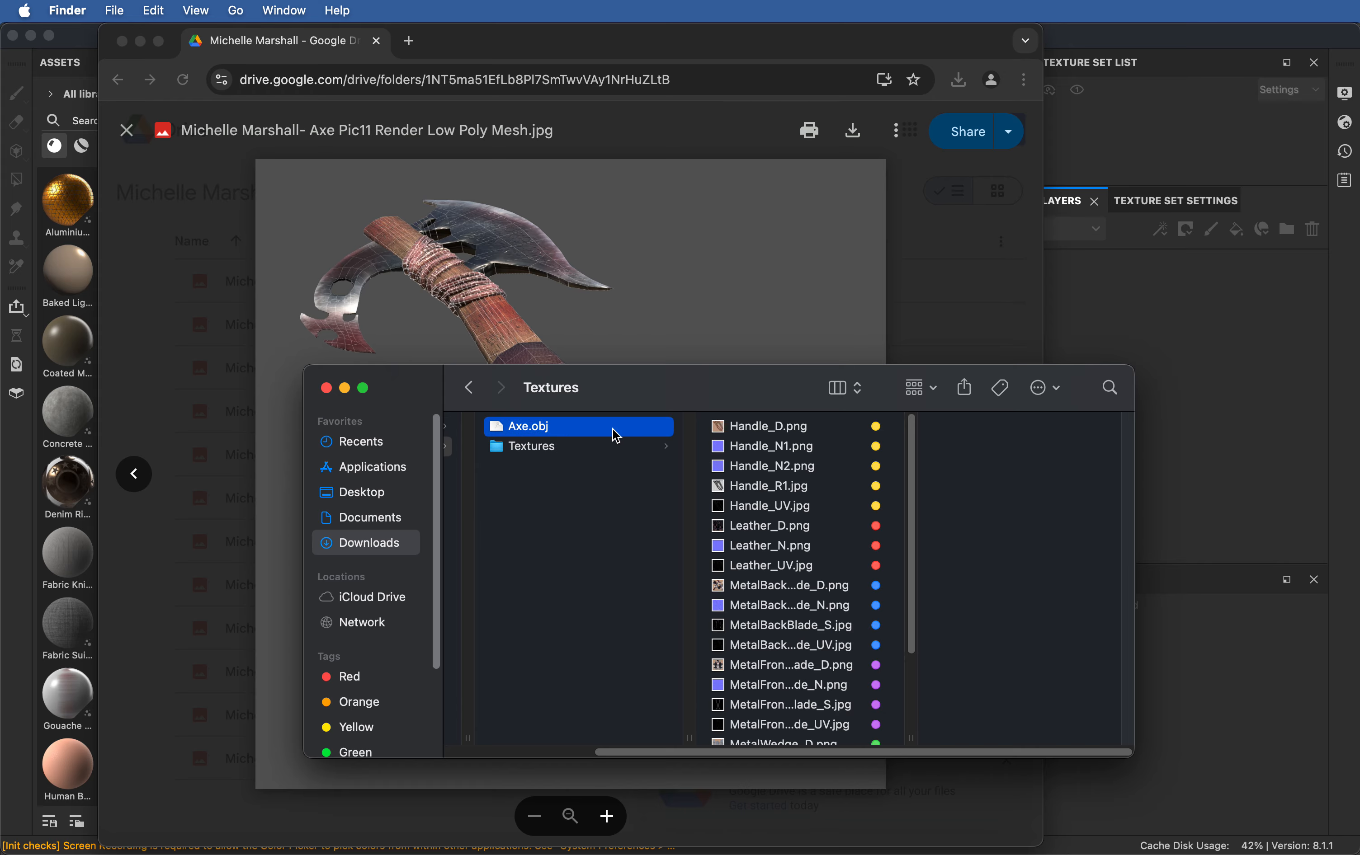
{"action": "key", "text": "space"}
{"action": "left_click_drag", "start_coordinate": [895, 493], "coordinate": [849, 564]}
{"action": "key", "text": "space"}
Step: Look through the Textures folder and select the four handle maps from Handle_D.png to Handle_R1.jpg
{"action": "left_click", "coordinate": [577, 447]}
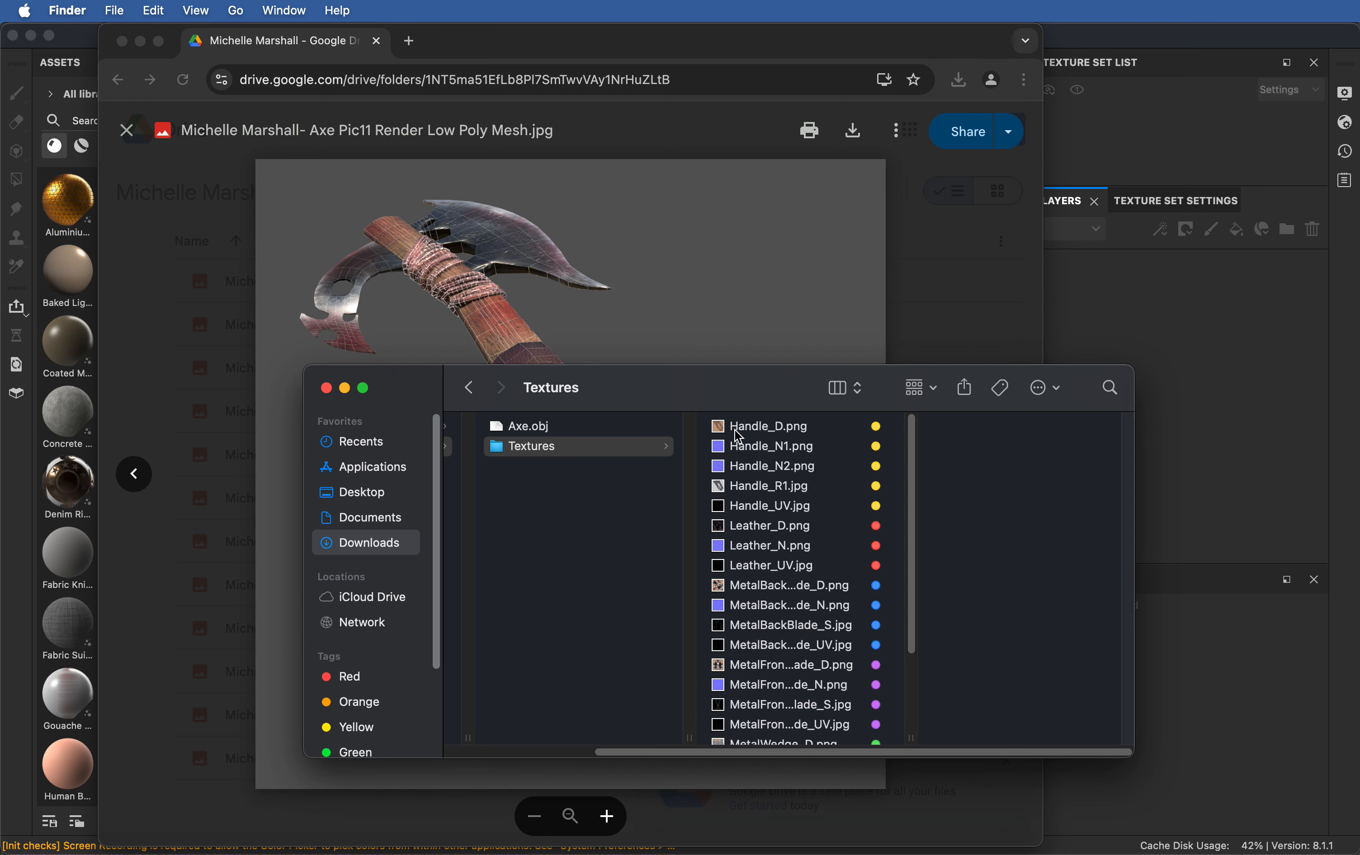
{"action": "left_click", "coordinate": [752, 428]}
{"action": "scroll", "coordinate": [779, 502], "scroll_direction": "down", "scroll_amount": 5}
{"action": "scroll", "coordinate": [786, 509], "scroll_direction": "up", "scroll_amount": 5}
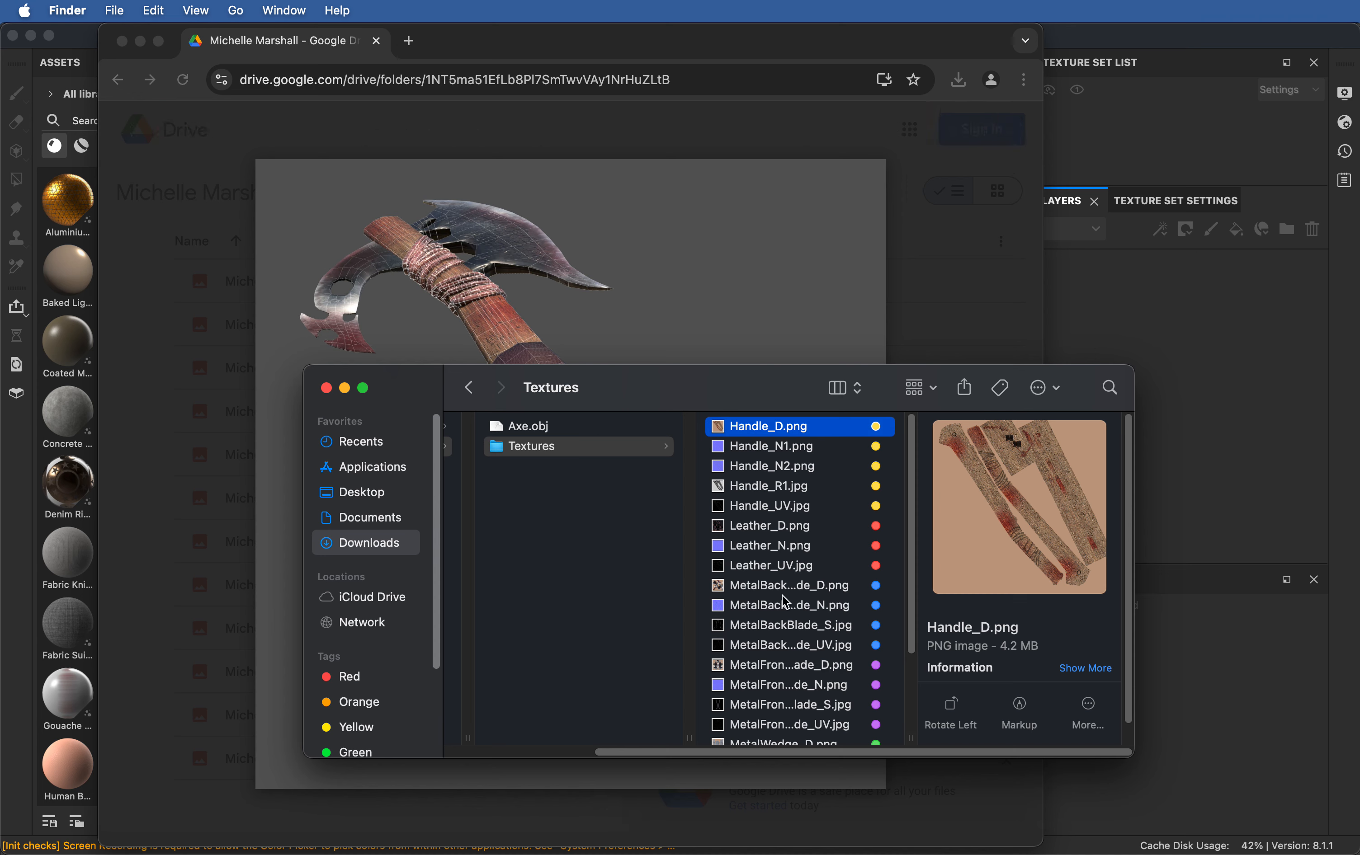
{"action": "scroll", "coordinate": [782, 633], "scroll_direction": "down", "scroll_amount": 3}
{"action": "scroll", "coordinate": [775, 648], "scroll_direction": "up", "scroll_amount": 3}
{"action": "left_click", "coordinate": [769, 488], "text": "shift"}
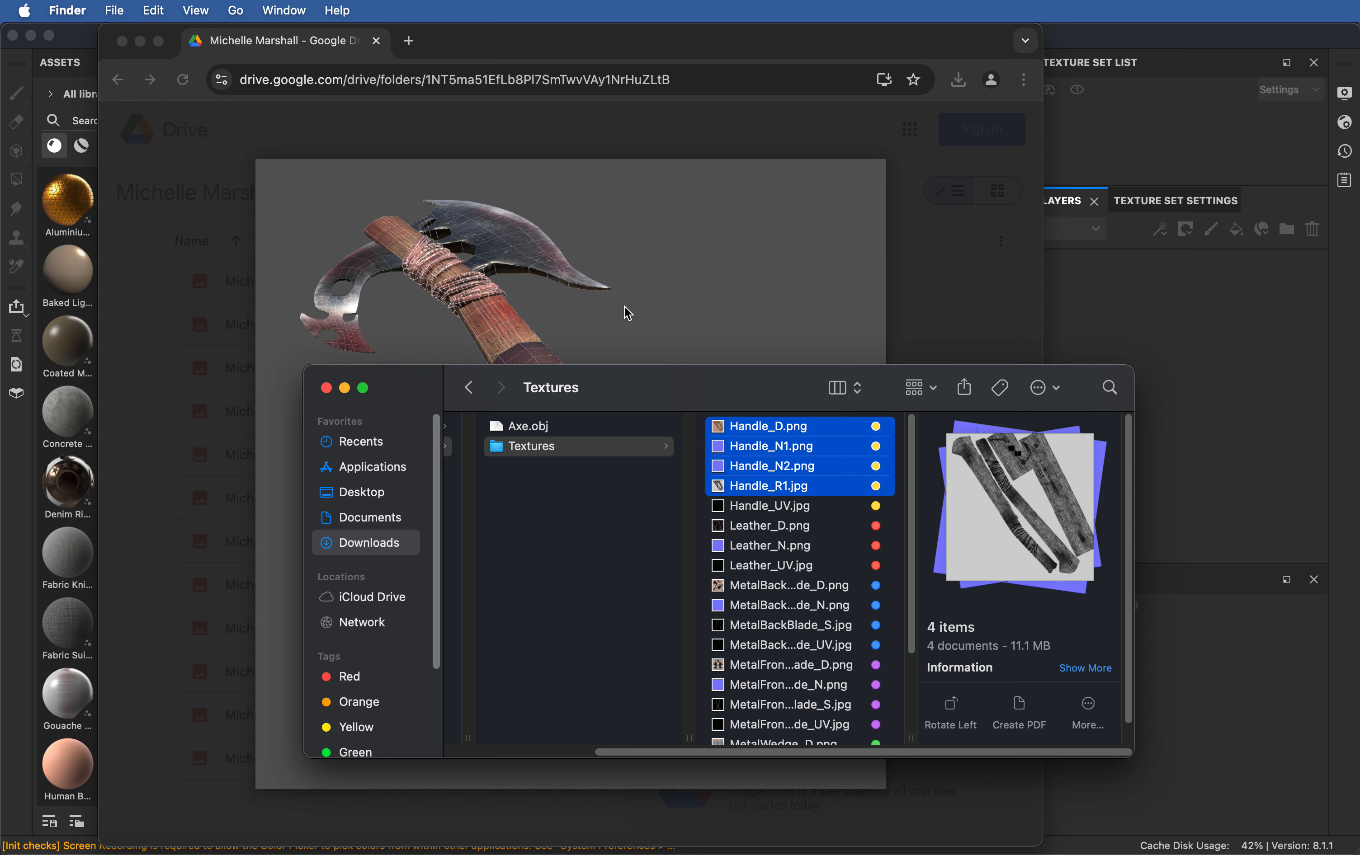
Step: Switch to Chrome and compare the axe's textured renders with its low-poly wireframe render
{"action": "left_click", "coordinate": [613, 342]}
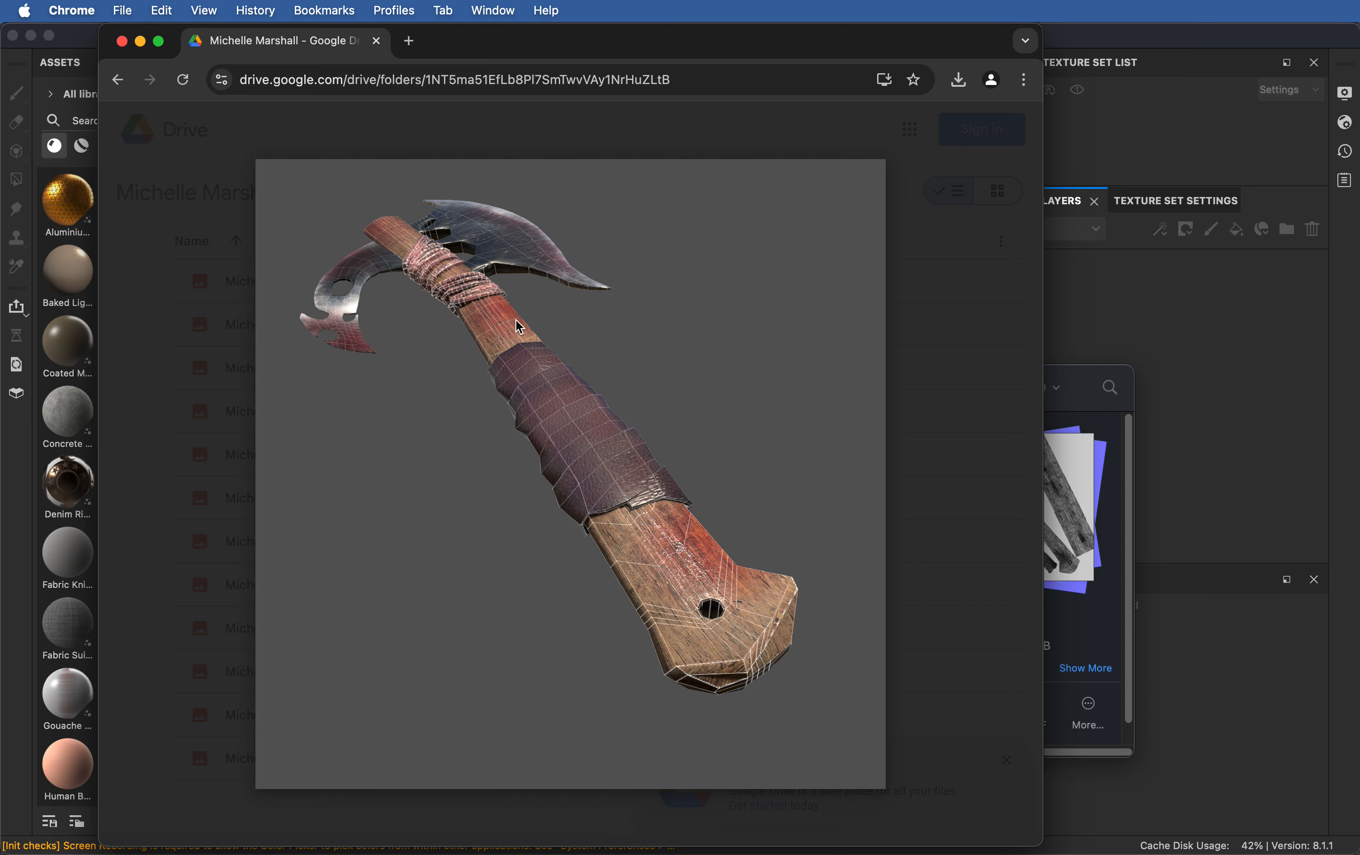
{"action": "key", "text": "Right"}
{"action": "key", "text": "Right"}
{"action": "key", "text": "Right"}
{"action": "key", "text": "Right"}
{"action": "key", "text": "Right"}
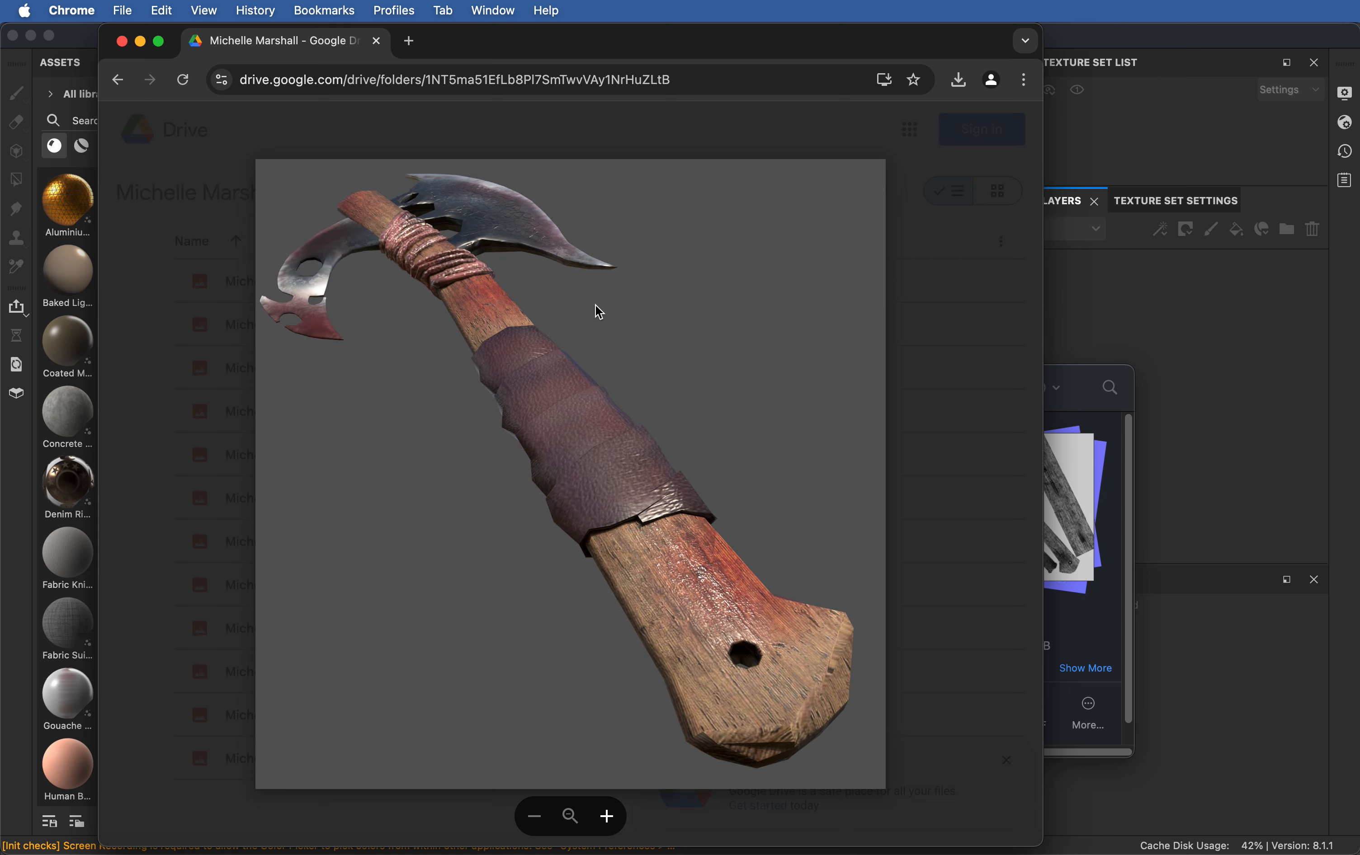
{"action": "key", "text": "Right"}
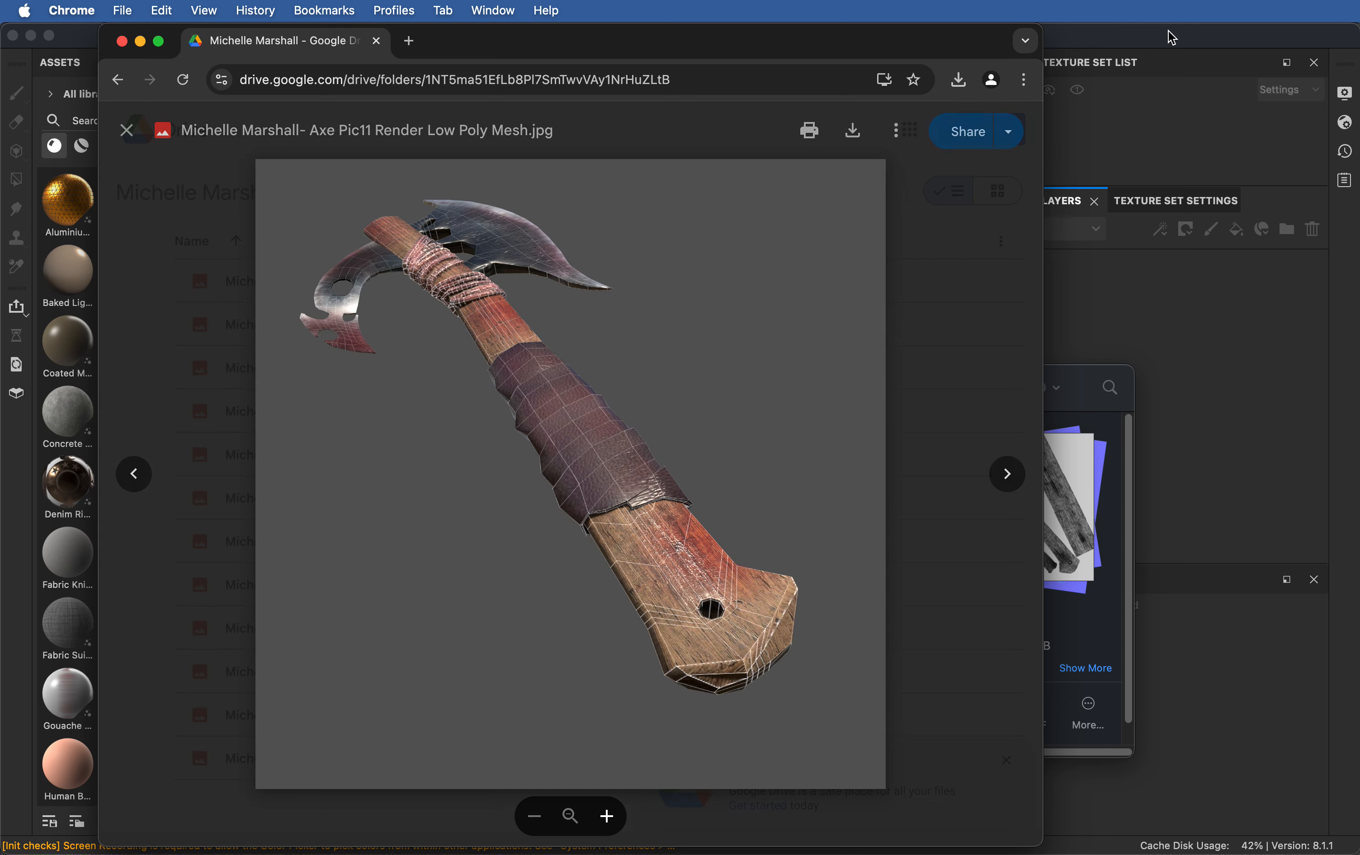
Step: Start a new Substance 3D Painter project by bringing in Axe.obj from Finder
{"action": "left_click", "coordinate": [1093, 397]}
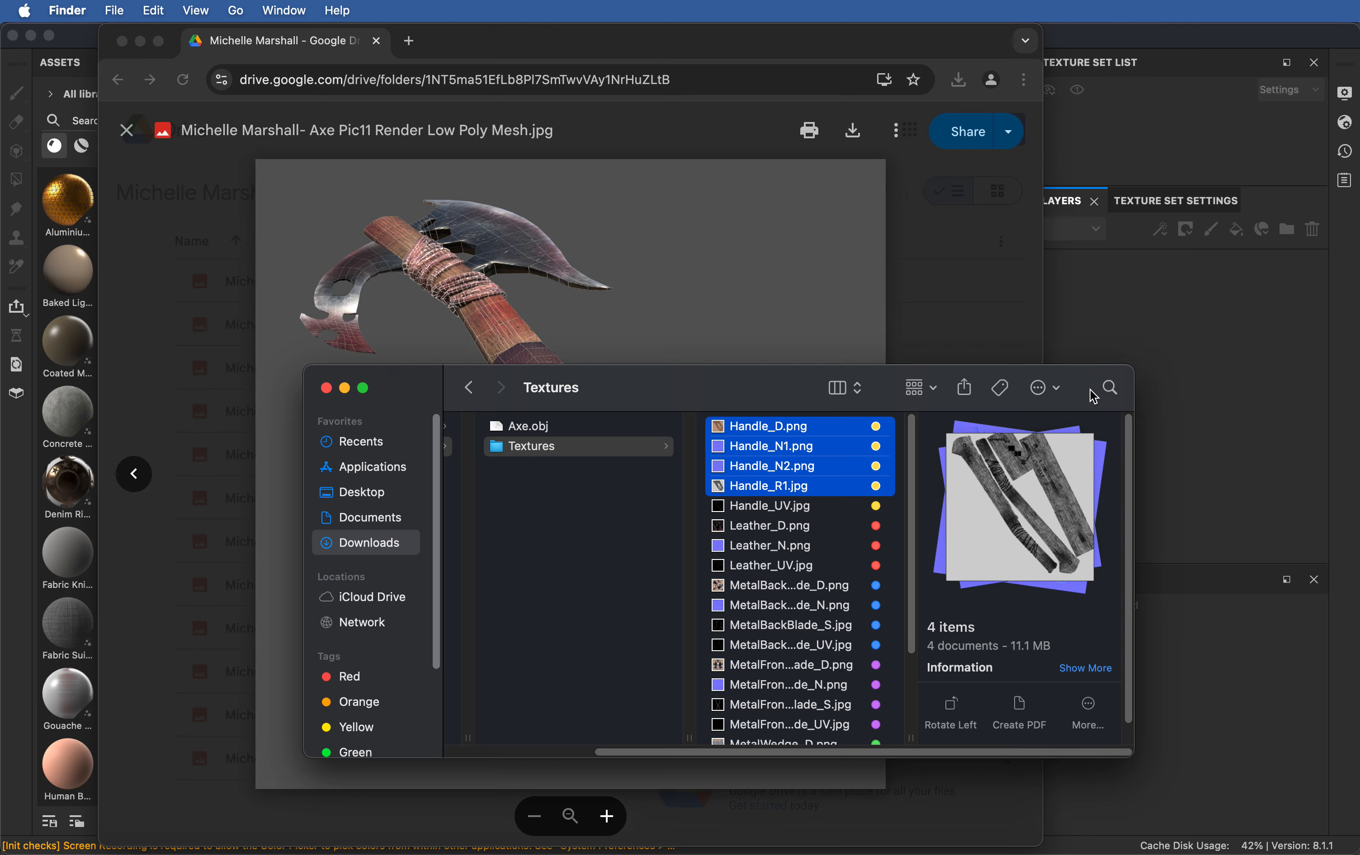
{"action": "left_click", "coordinate": [1109, 42]}
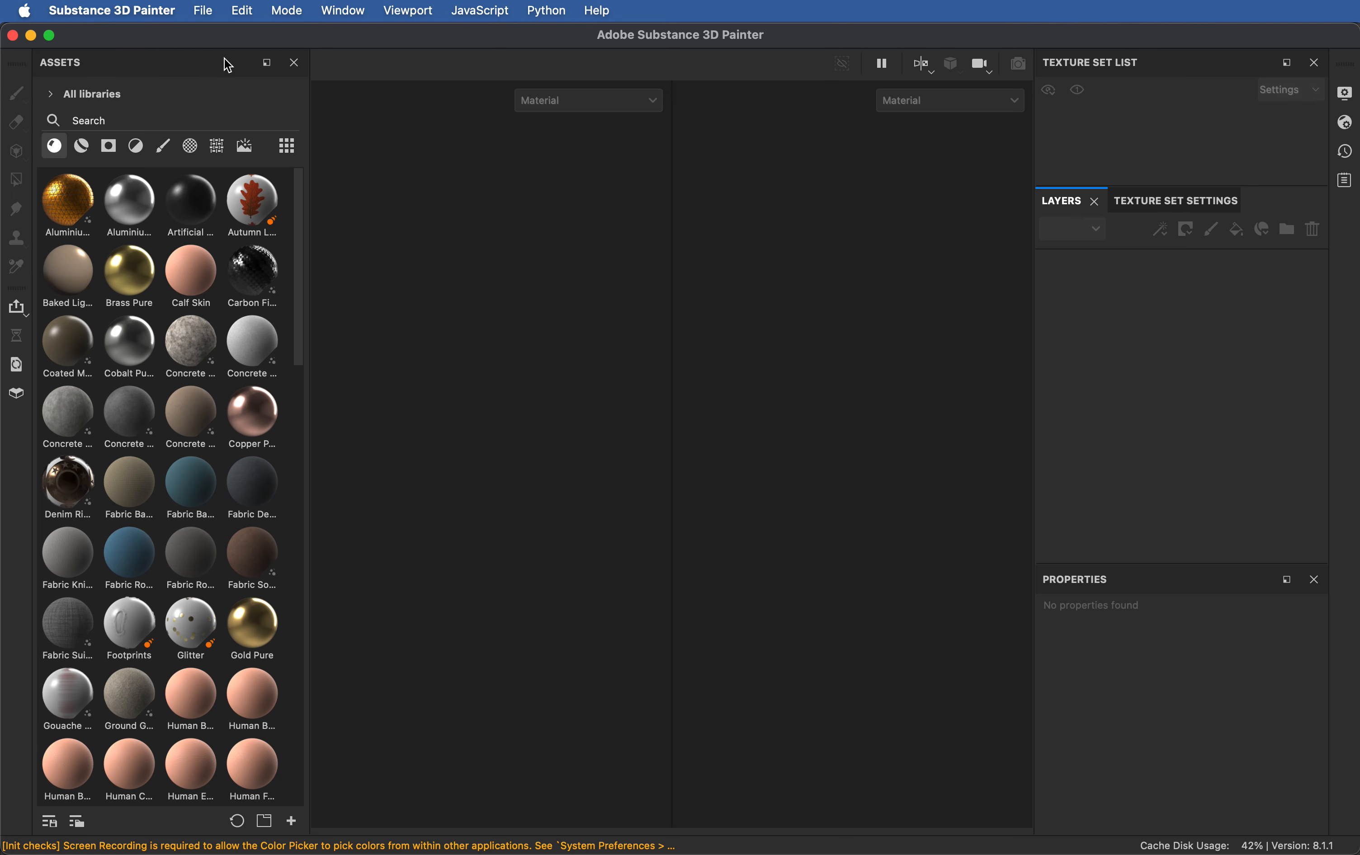
{"action": "key", "text": "super+Tab"}
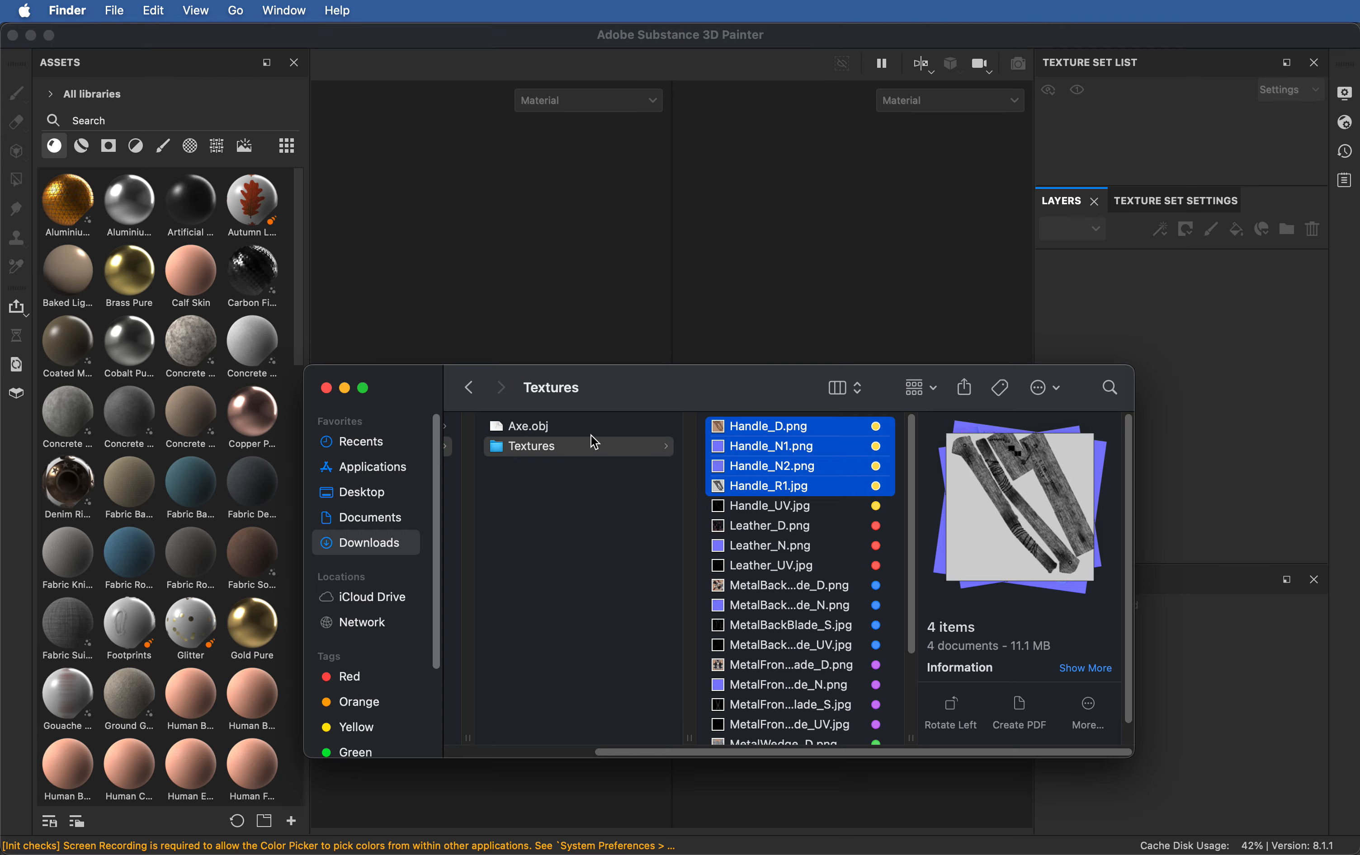
{"action": "left_click", "coordinate": [591, 430]}
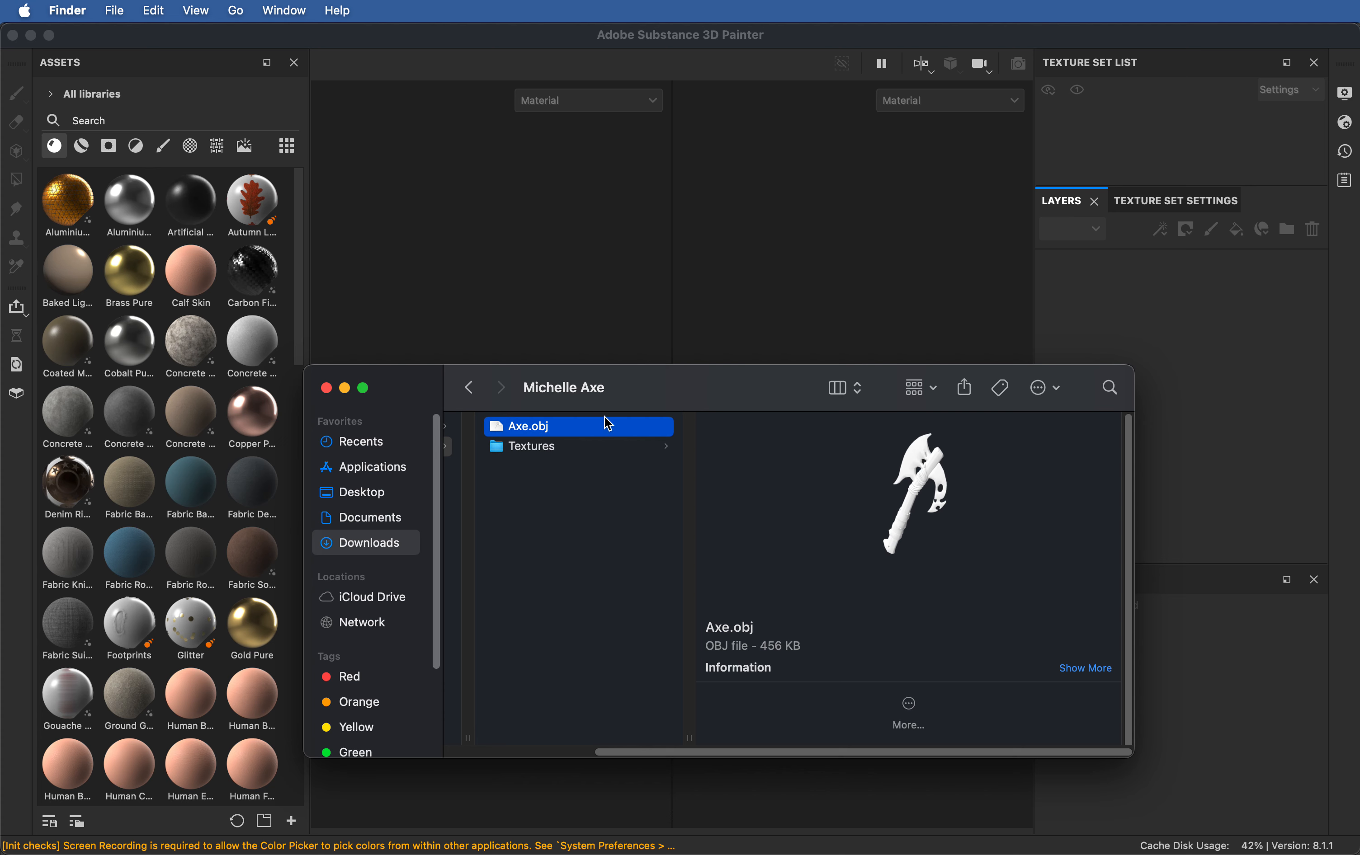
{"action": "left_click_drag", "start_coordinate": [610, 373], "coordinate": [712, 337]}
{"action": "left_click_drag", "start_coordinate": [669, 388], "coordinate": [501, 244]}
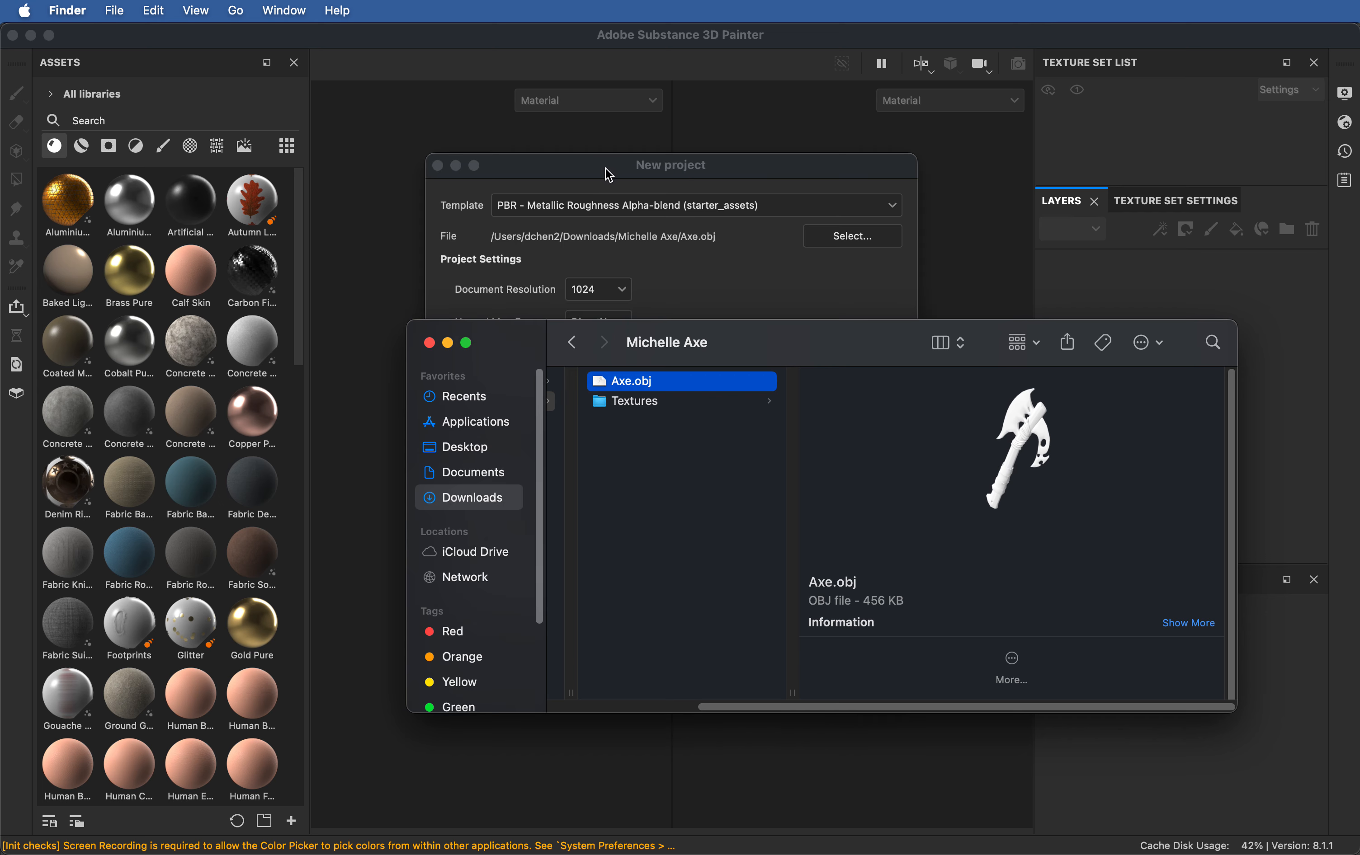
{"action": "left_click", "coordinate": [608, 175]}
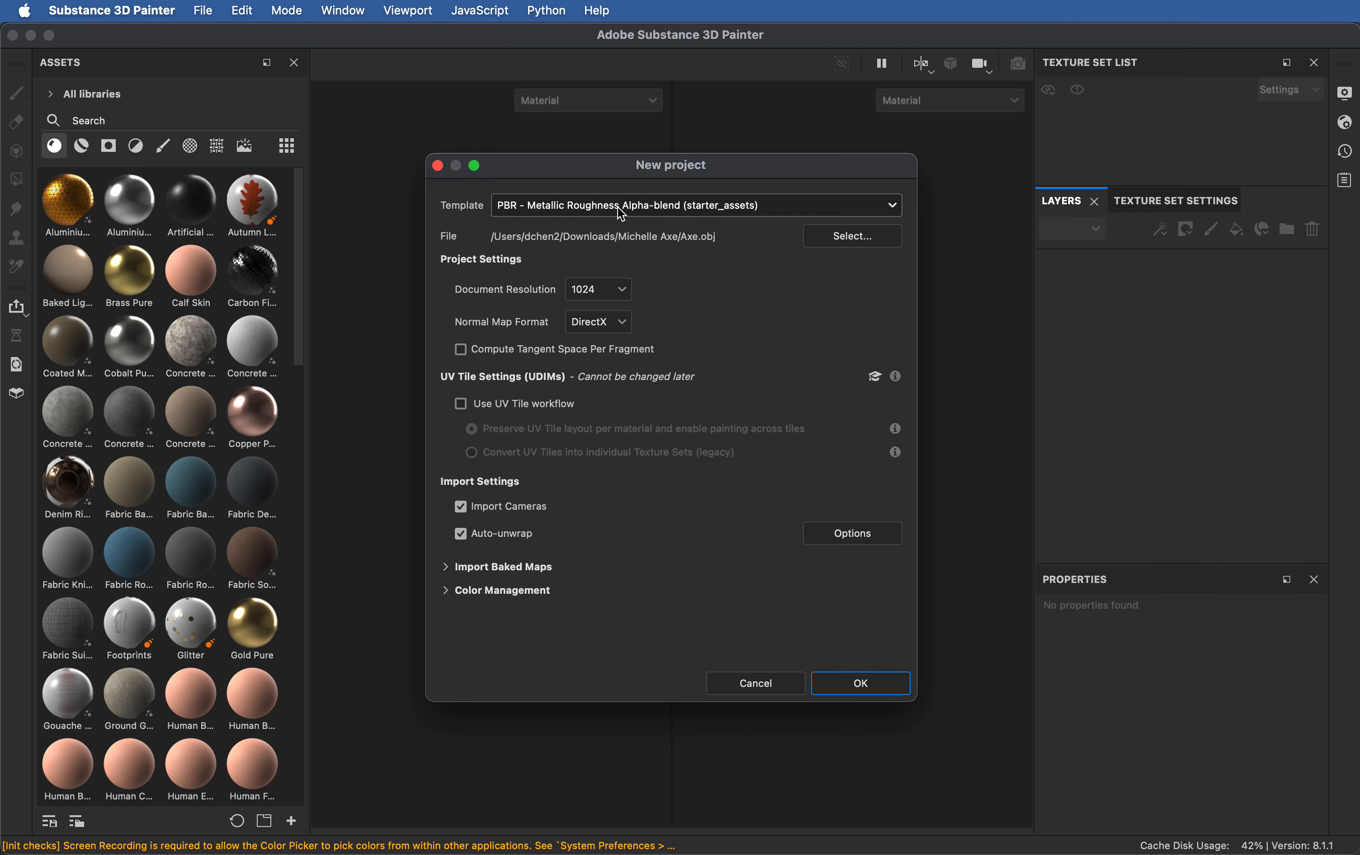
Step: Review the available templates and keep PBR - Metallic Roughness Alpha-blend for the new project
{"action": "left_click", "coordinate": [619, 207]}
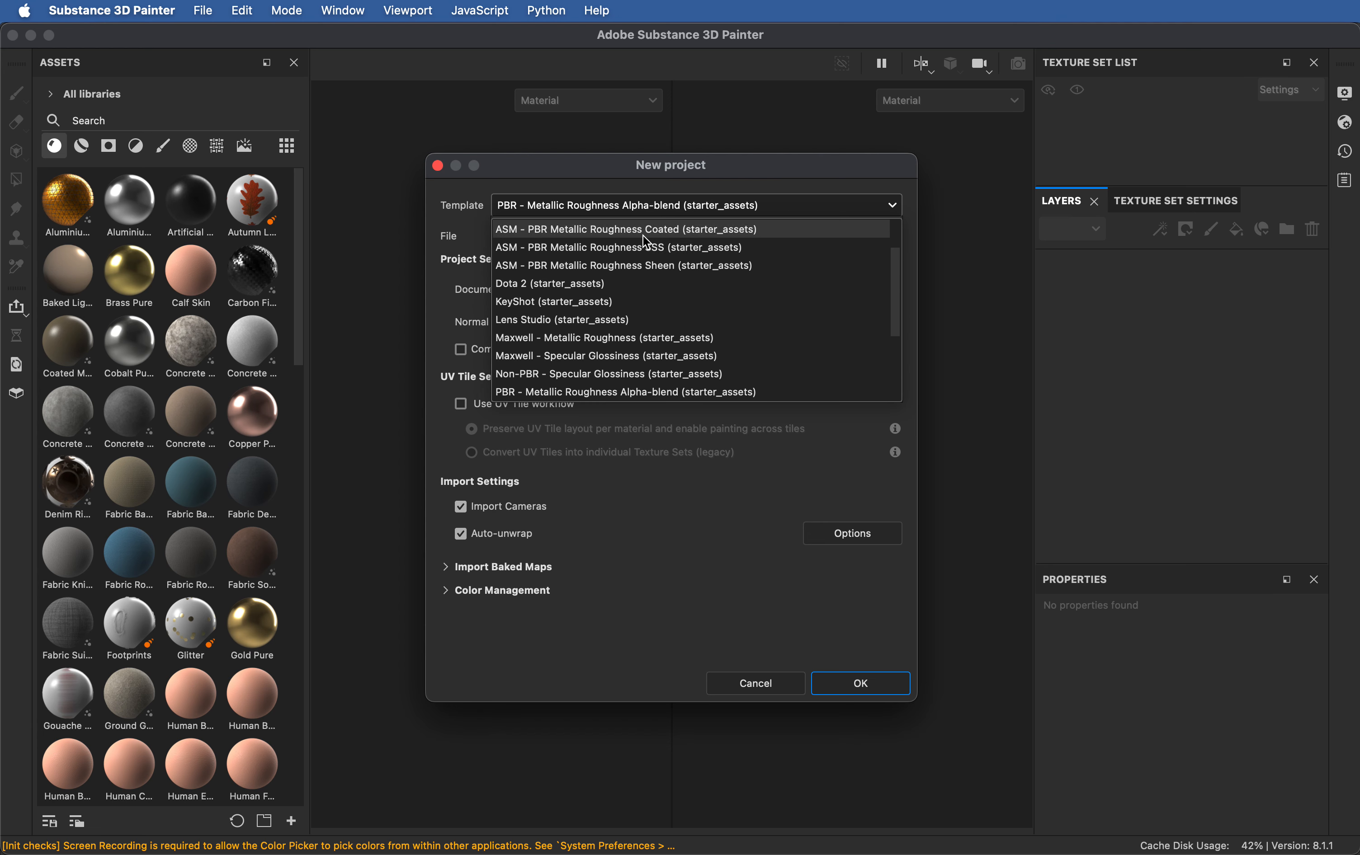
{"action": "scroll", "coordinate": [638, 249], "scroll_direction": "down", "scroll_amount": 3}
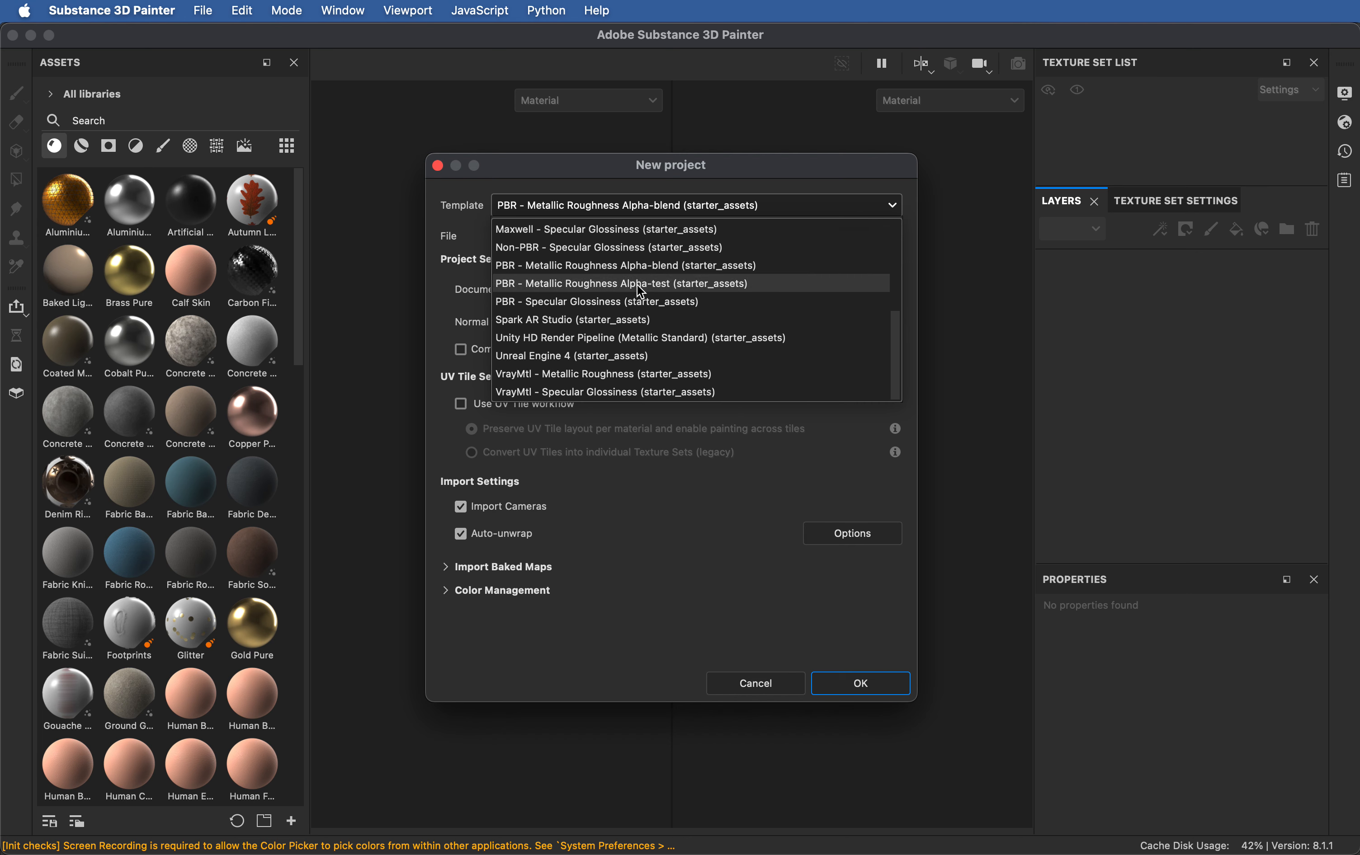
{"action": "scroll", "coordinate": [637, 299], "scroll_direction": "up", "scroll_amount": 3}
{"action": "scroll", "coordinate": [637, 302], "scroll_direction": "down", "scroll_amount": 3}
{"action": "scroll", "coordinate": [625, 279], "scroll_direction": "up", "scroll_amount": 2}
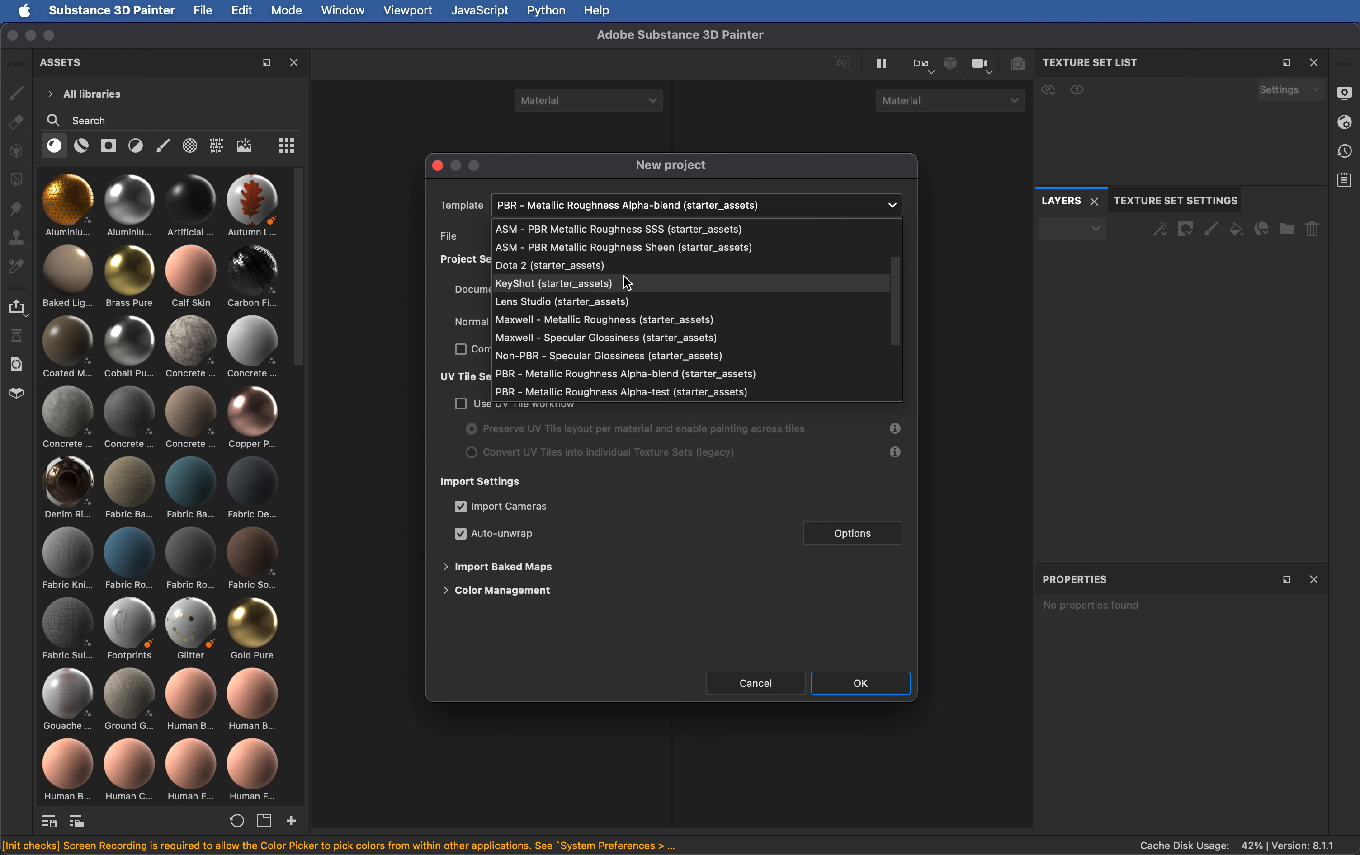
{"action": "scroll", "coordinate": [625, 290], "scroll_direction": "down", "scroll_amount": 1}
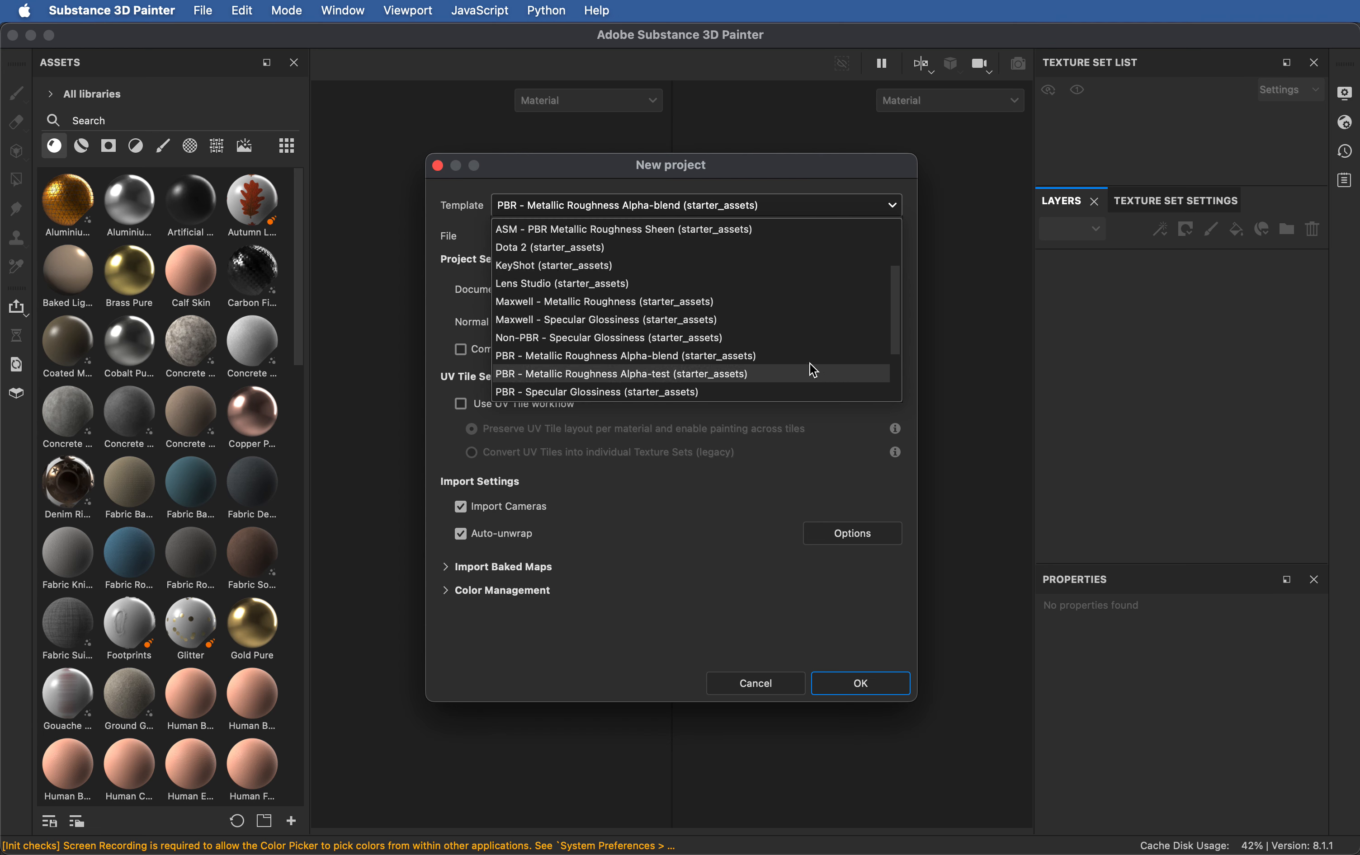
{"action": "left_click", "coordinate": [794, 367]}
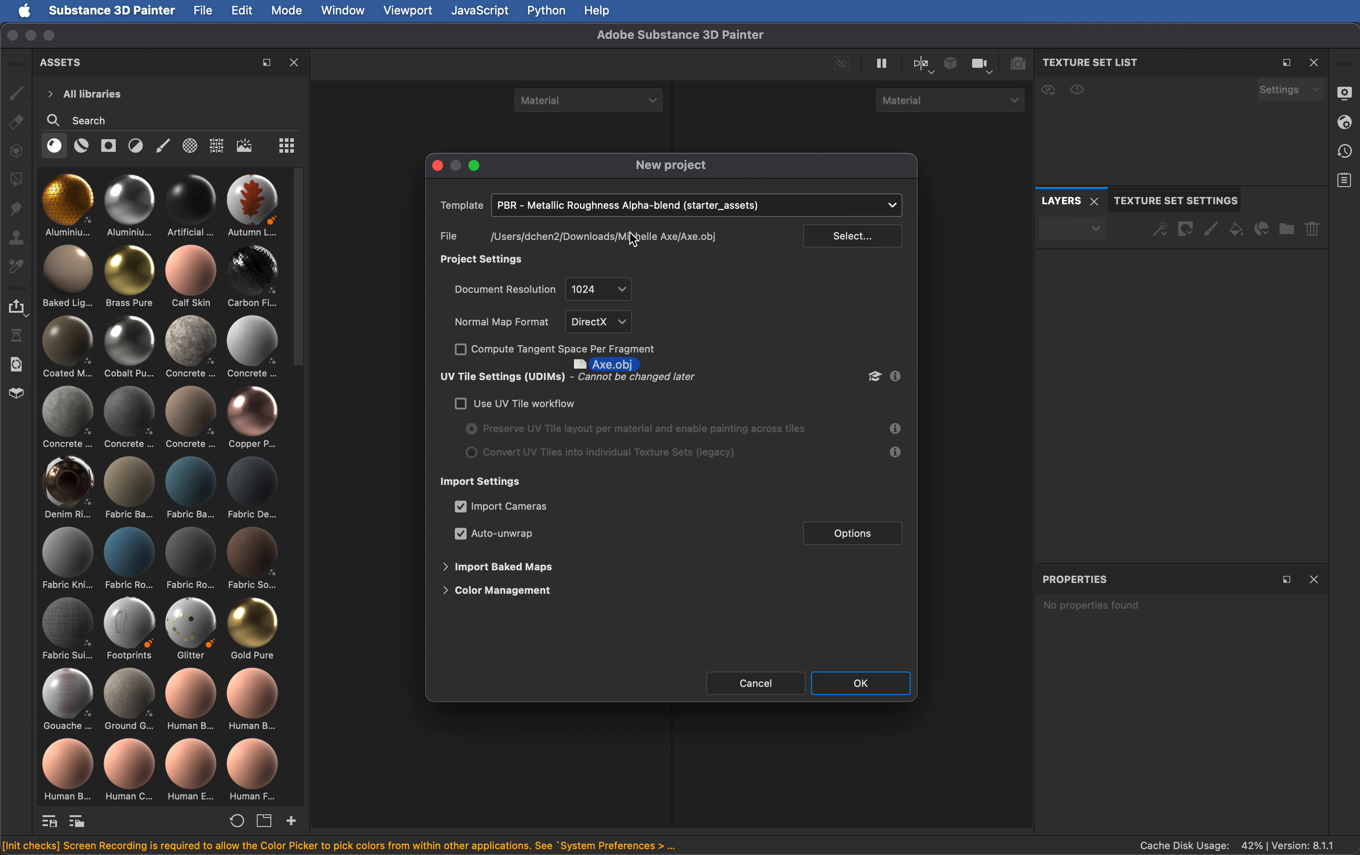
Step: Set the document resolution to 2048 and check it against the dimensions of Handle_D.png in Finder
{"action": "left_click", "coordinate": [599, 291]}
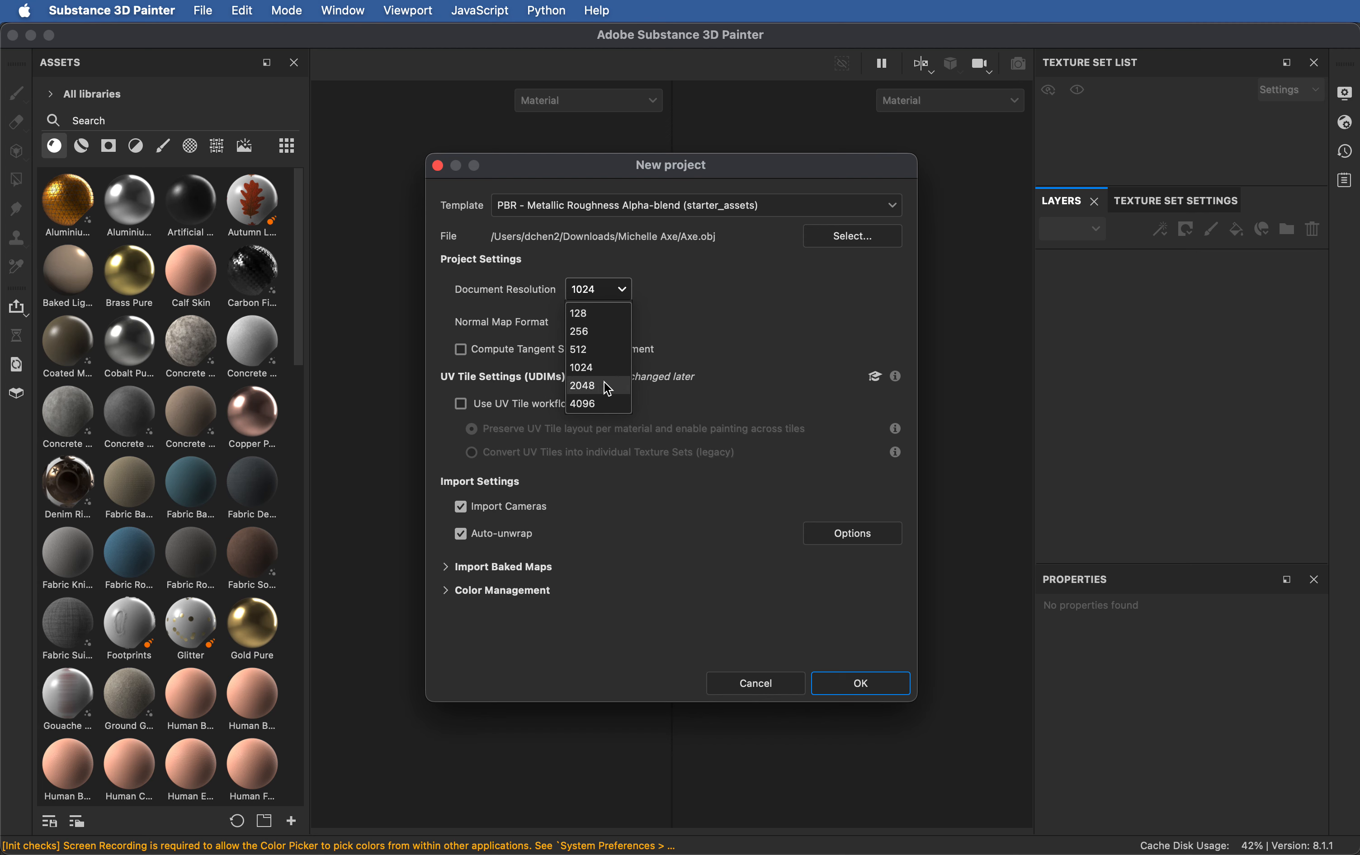
{"action": "left_click", "coordinate": [622, 388]}
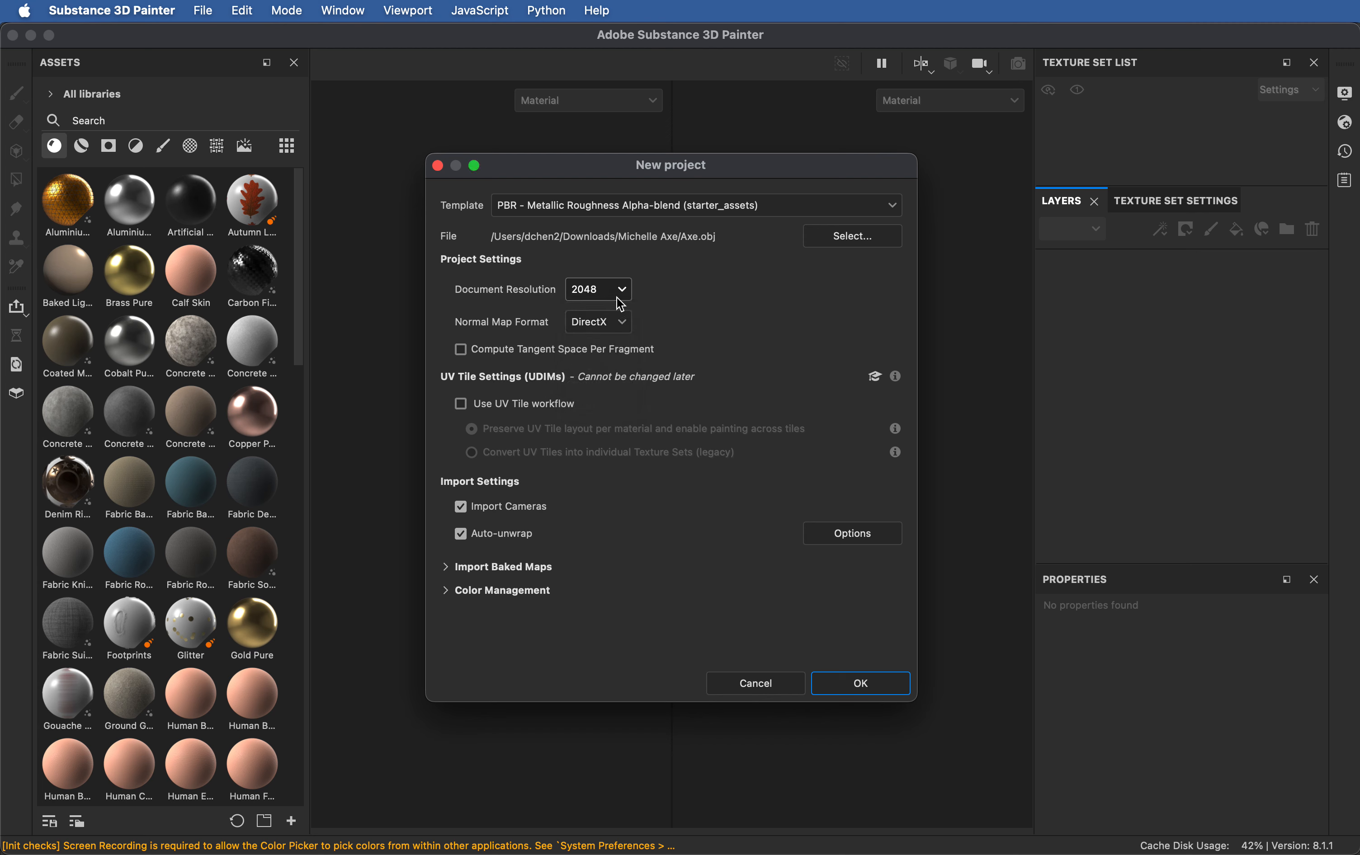
{"action": "key", "text": "super+Tab"}
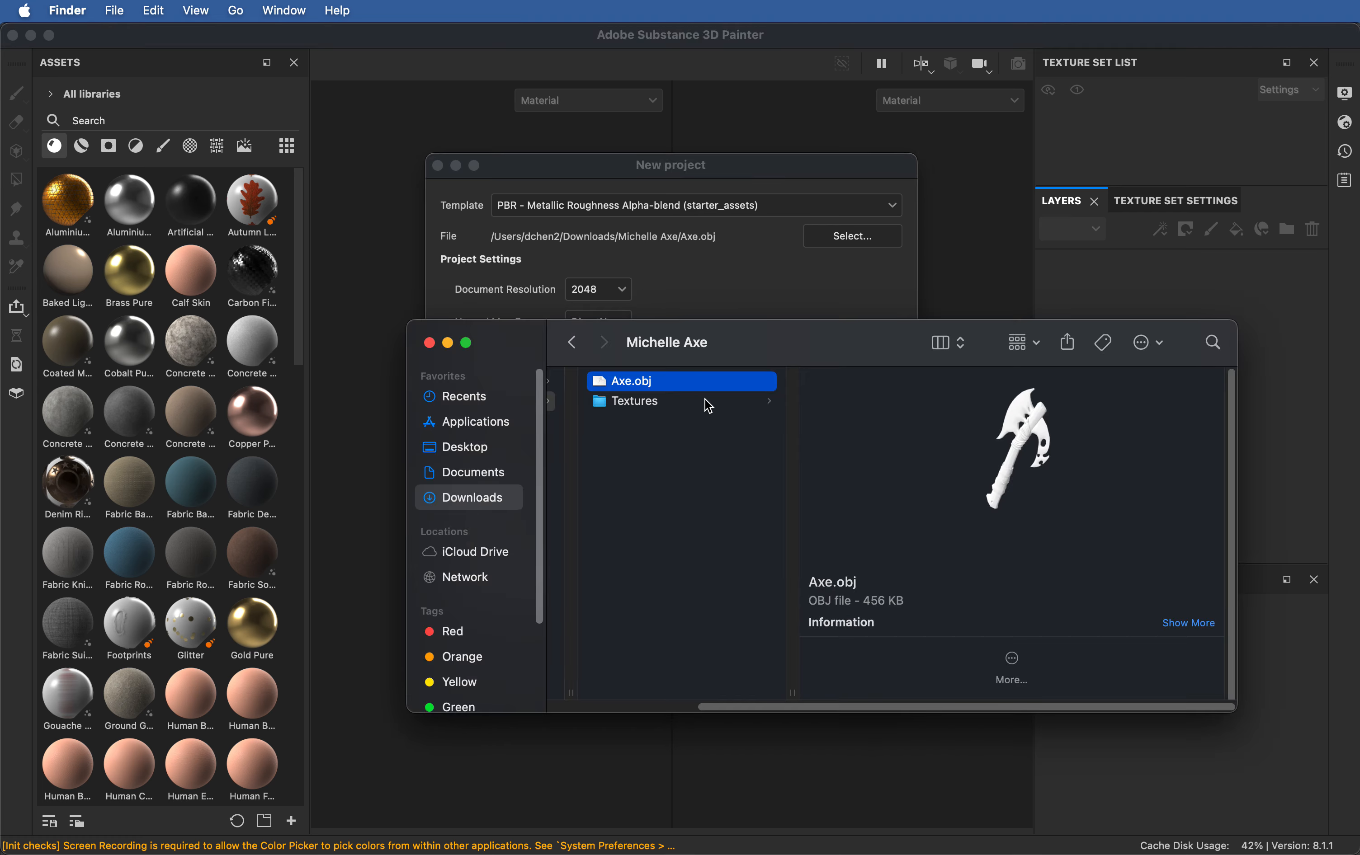
{"action": "left_click", "coordinate": [672, 401]}
{"action": "left_click", "coordinate": [861, 385]}
{"action": "scroll", "coordinate": [1114, 560], "scroll_direction": "down", "scroll_amount": 3}
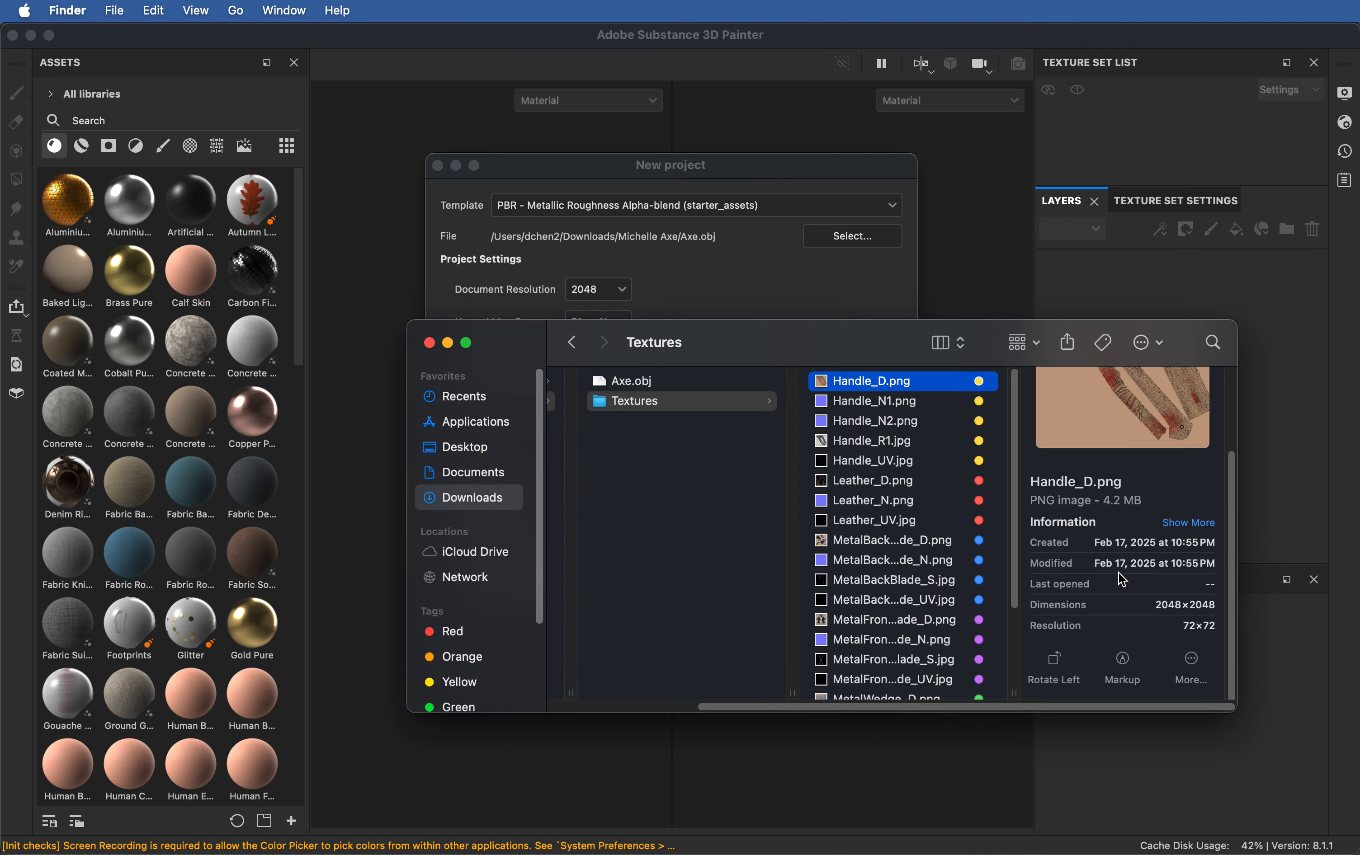
{"action": "key", "text": "super+Tab"}
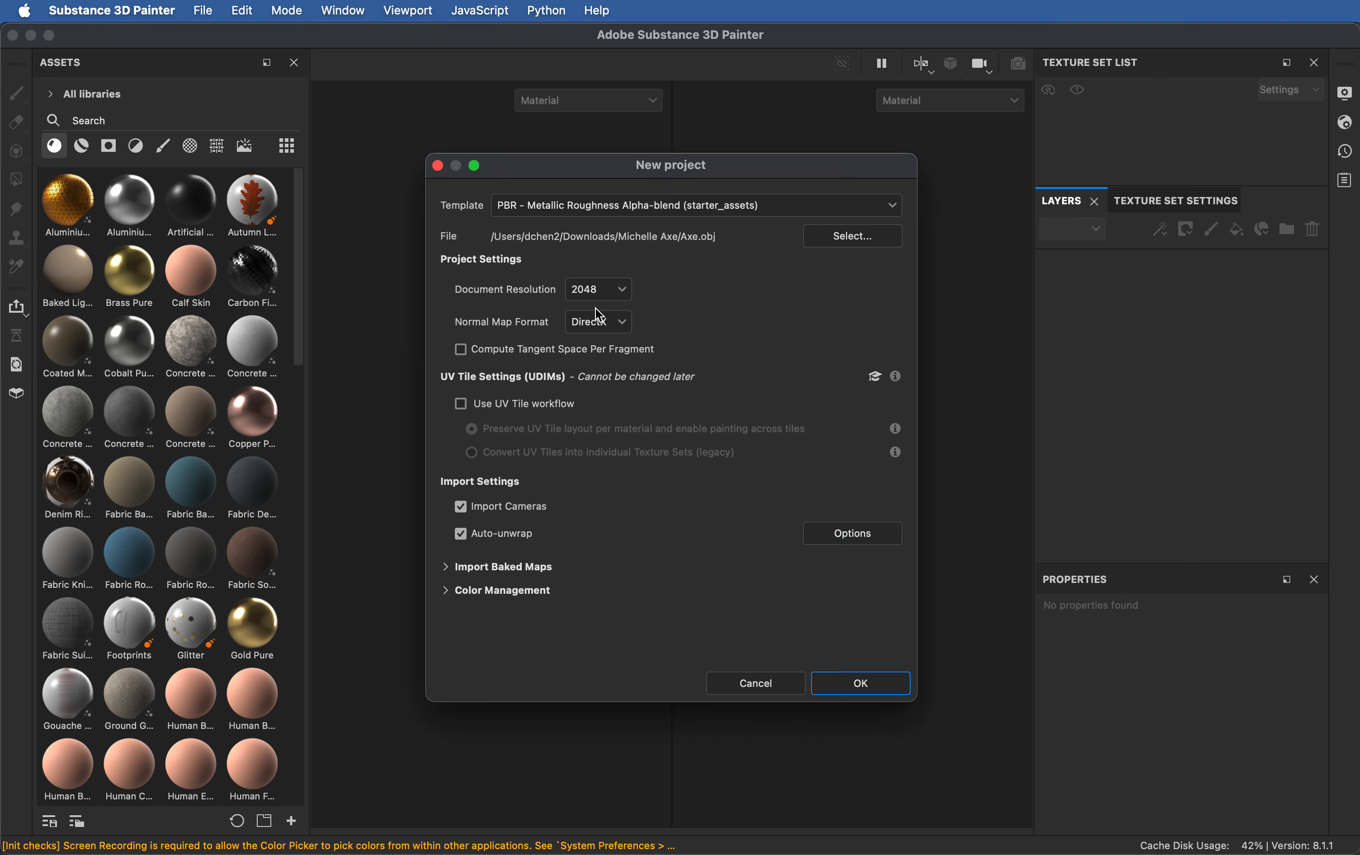
Step: Create the project from the imported axe mesh with the chosen settings
{"action": "key", "text": "super+Tab"}
{"action": "key", "text": "super+Tab"}
{"action": "left_click", "coordinate": [849, 683]}
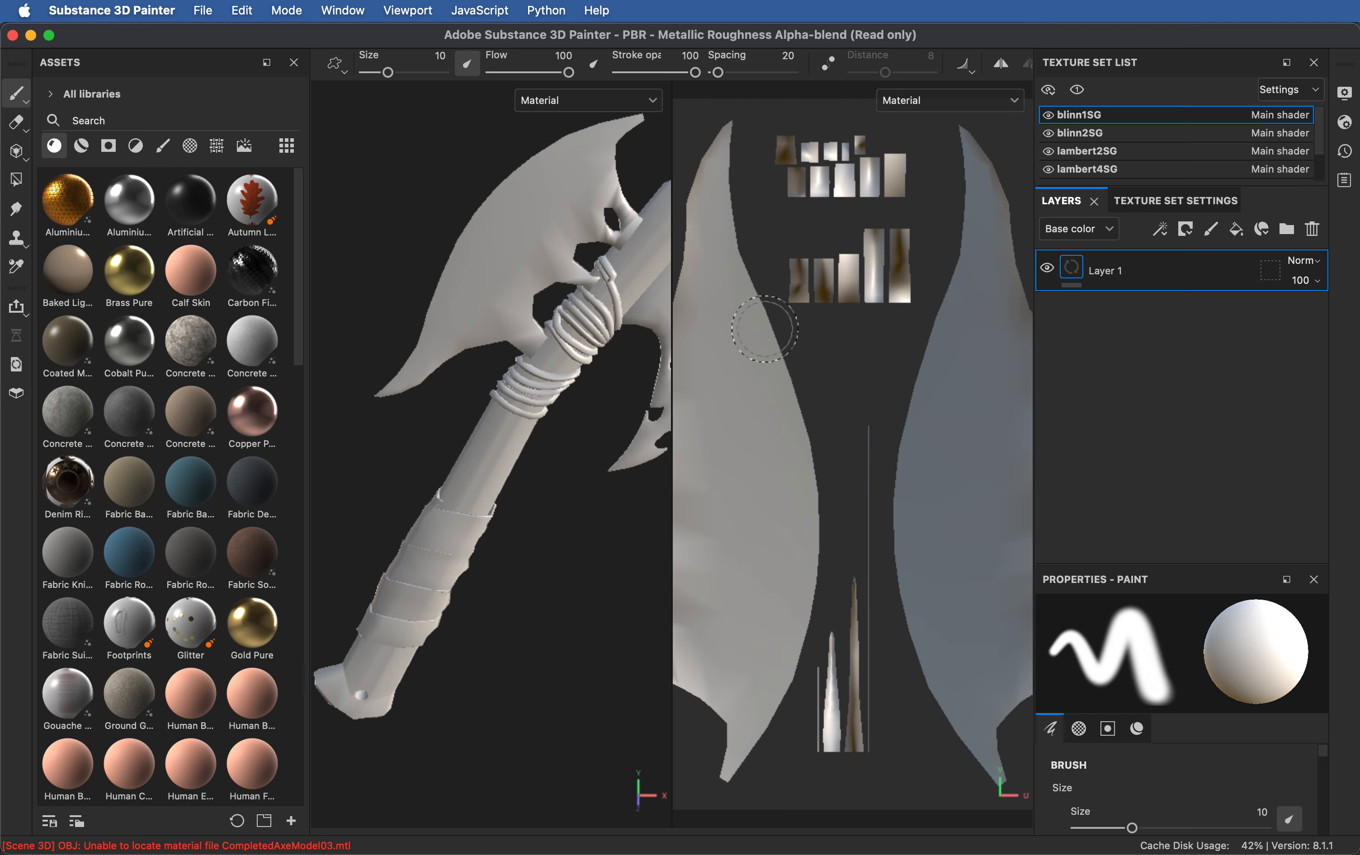
Step: Inspect the whole imported axe in the 3D view from several angles and distances
{"action": "scroll", "coordinate": [591, 326], "scroll_direction": "down", "scroll_amount": 4}
{"action": "scroll", "coordinate": [582, 329], "scroll_direction": "up", "scroll_amount": 2}
{"action": "mouse_move", "coordinate": [537, 327]}
{"action": "left_mouse_down", "text": "alt"}
{"action": "mouse_move", "coordinate": [760, 333]}
{"action": "mouse_move", "coordinate": [495, 333]}
{"action": "mouse_move", "coordinate": [713, 305]}
{"action": "left_mouse_up", "text": "alt"}
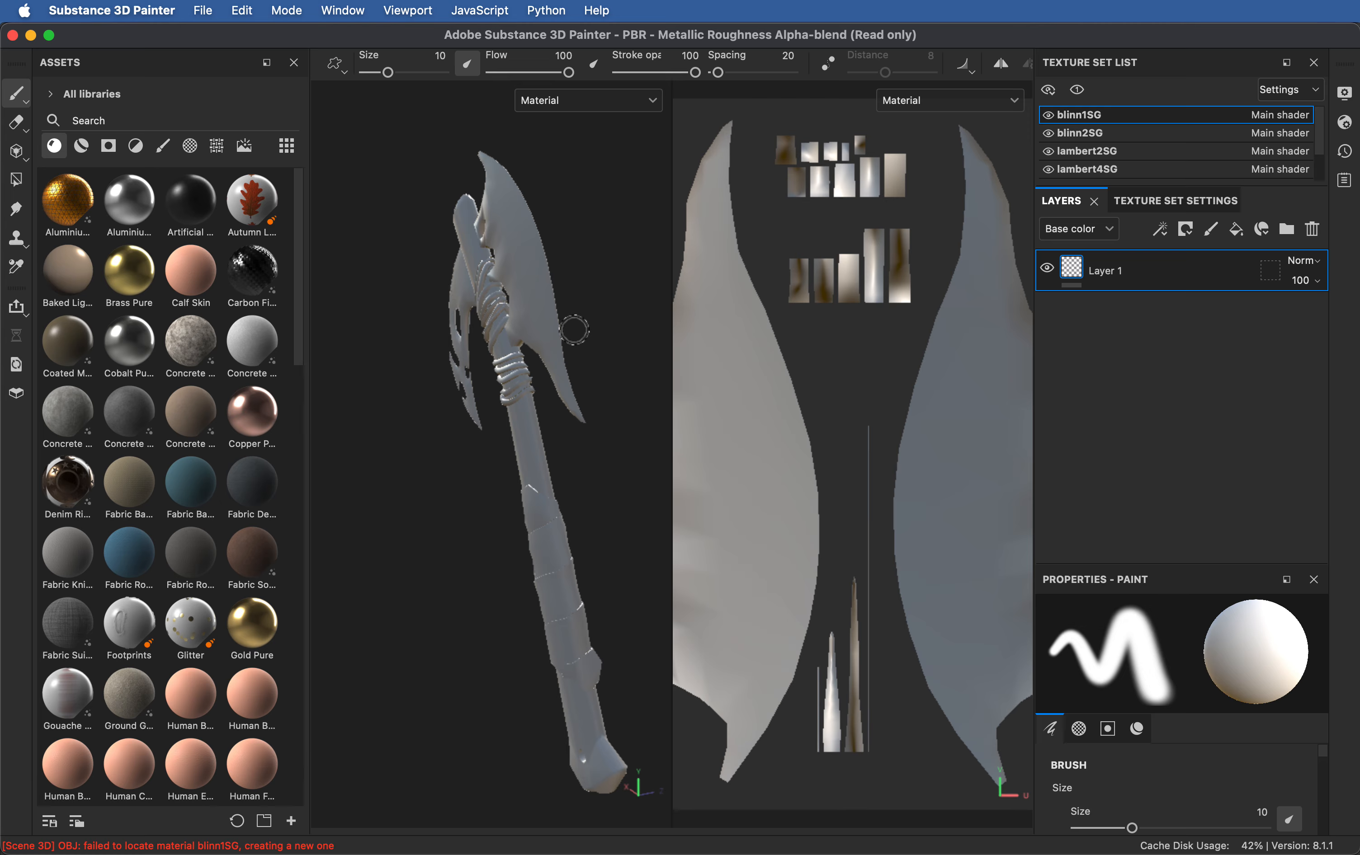
{"action": "mouse_move", "coordinate": [564, 304]}
{"action": "left_mouse_down", "text": "alt"}
{"action": "mouse_move", "coordinate": [453, 306]}
{"action": "mouse_move", "coordinate": [360, 339]}
{"action": "mouse_move", "coordinate": [367, 355]}
{"action": "mouse_move", "coordinate": [430, 367]}
{"action": "mouse_move", "coordinate": [455, 398]}
{"action": "mouse_move", "coordinate": [576, 374]}
{"action": "mouse_move", "coordinate": [548, 327]}
{"action": "left_mouse_up", "text": "alt"}
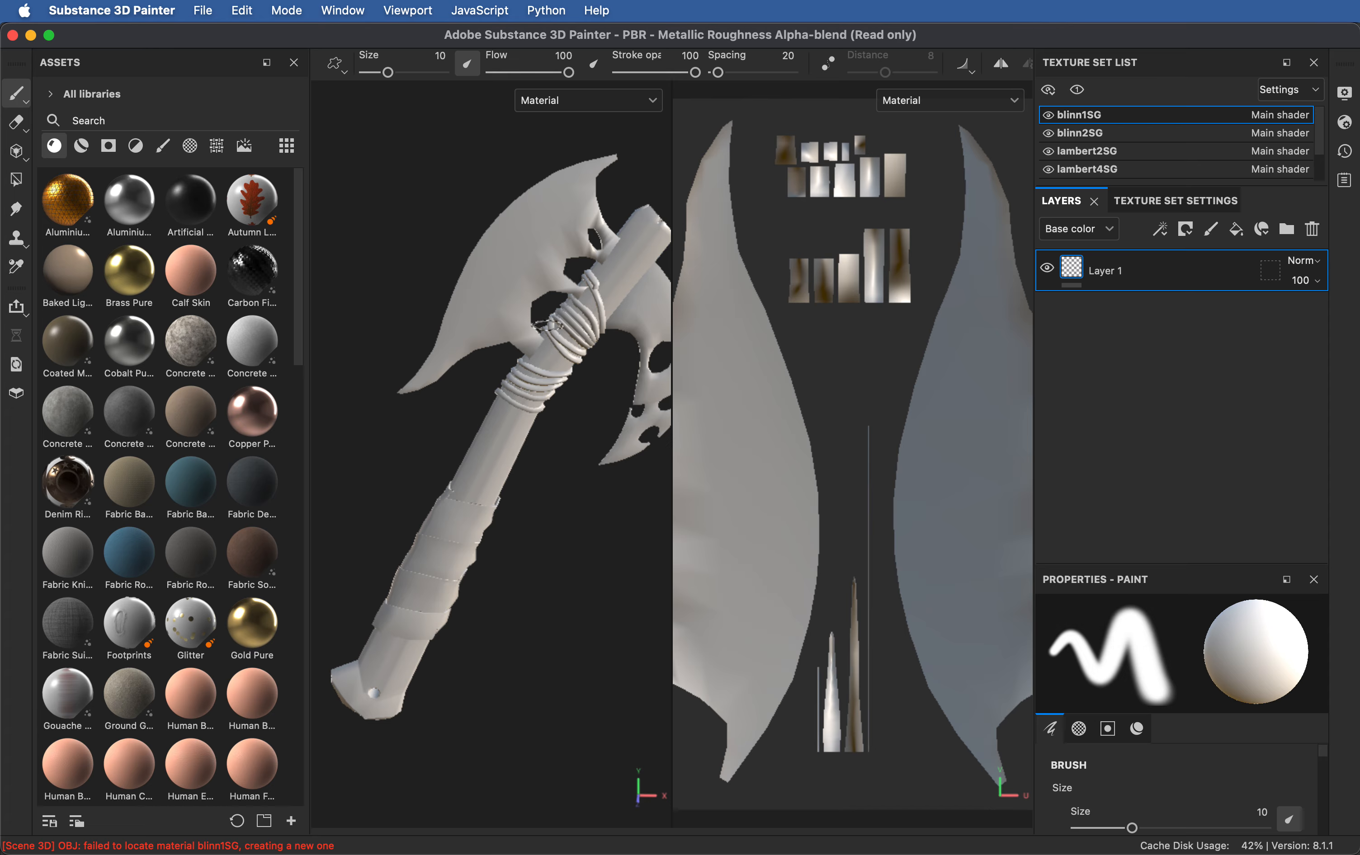
{"action": "key", "text": "alt"}
{"action": "right_click_drag", "start_coordinate": [516, 265], "coordinate": [446, 297], "text": "alt"}
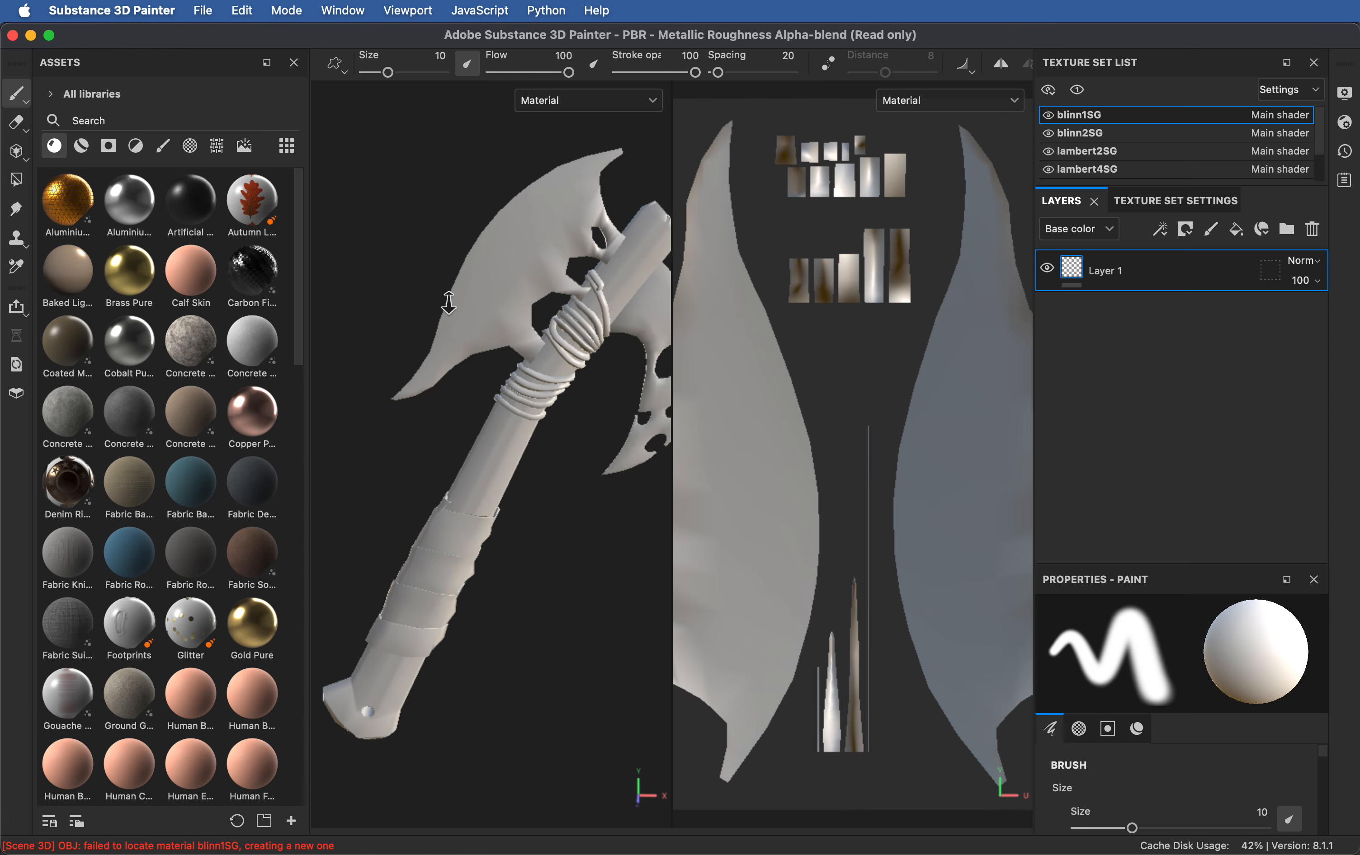
{"action": "left_click_drag", "start_coordinate": [422, 251], "coordinate": [648, 352], "text": "alt"}
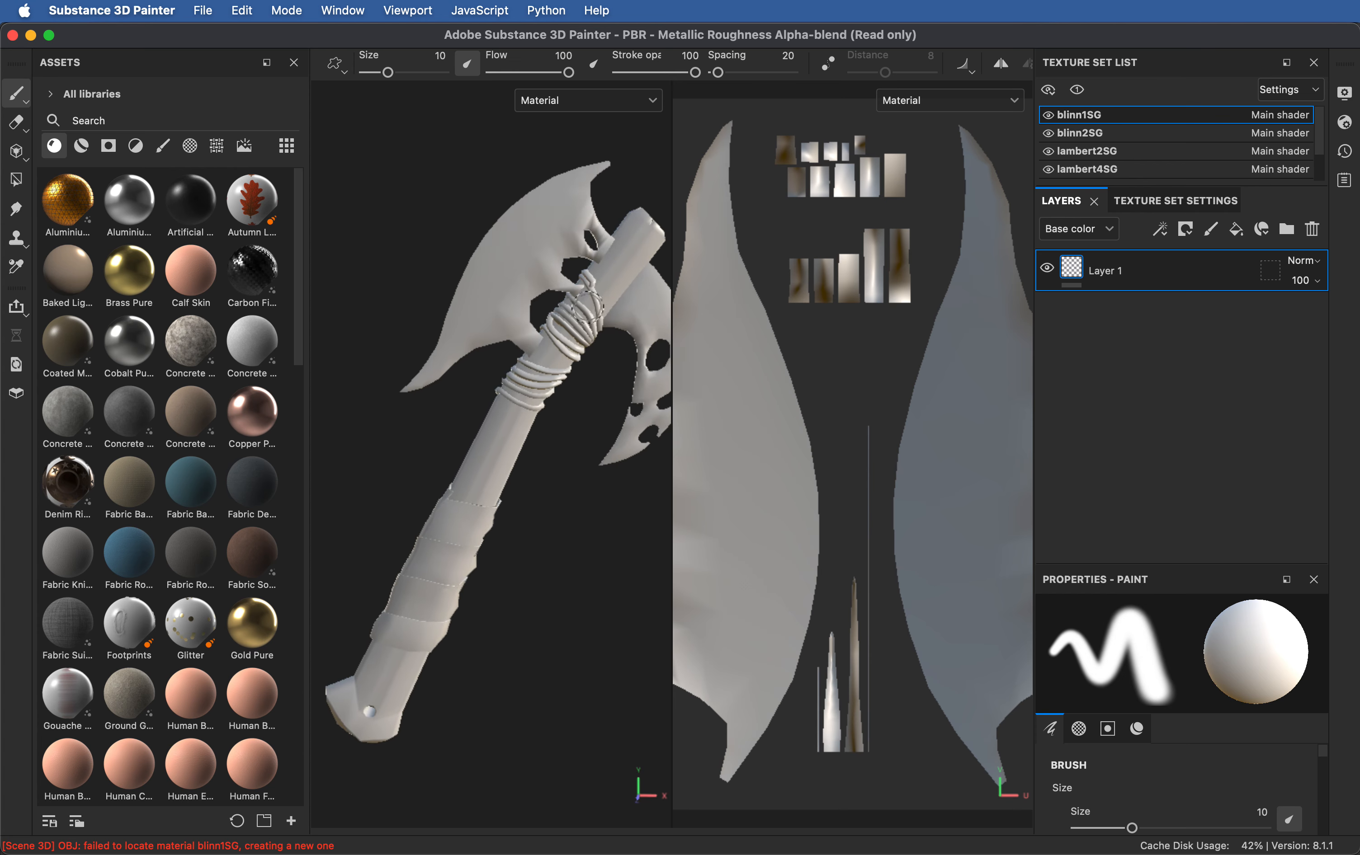
Step: Rotate the environment lighting around the axe and examine the handle wraps and blade up close
{"action": "right_click_drag", "start_coordinate": [600, 305], "coordinate": [582, 351], "text": "shift"}
{"action": "scroll", "coordinate": [577, 340], "scroll_direction": "up", "scroll_amount": 15}
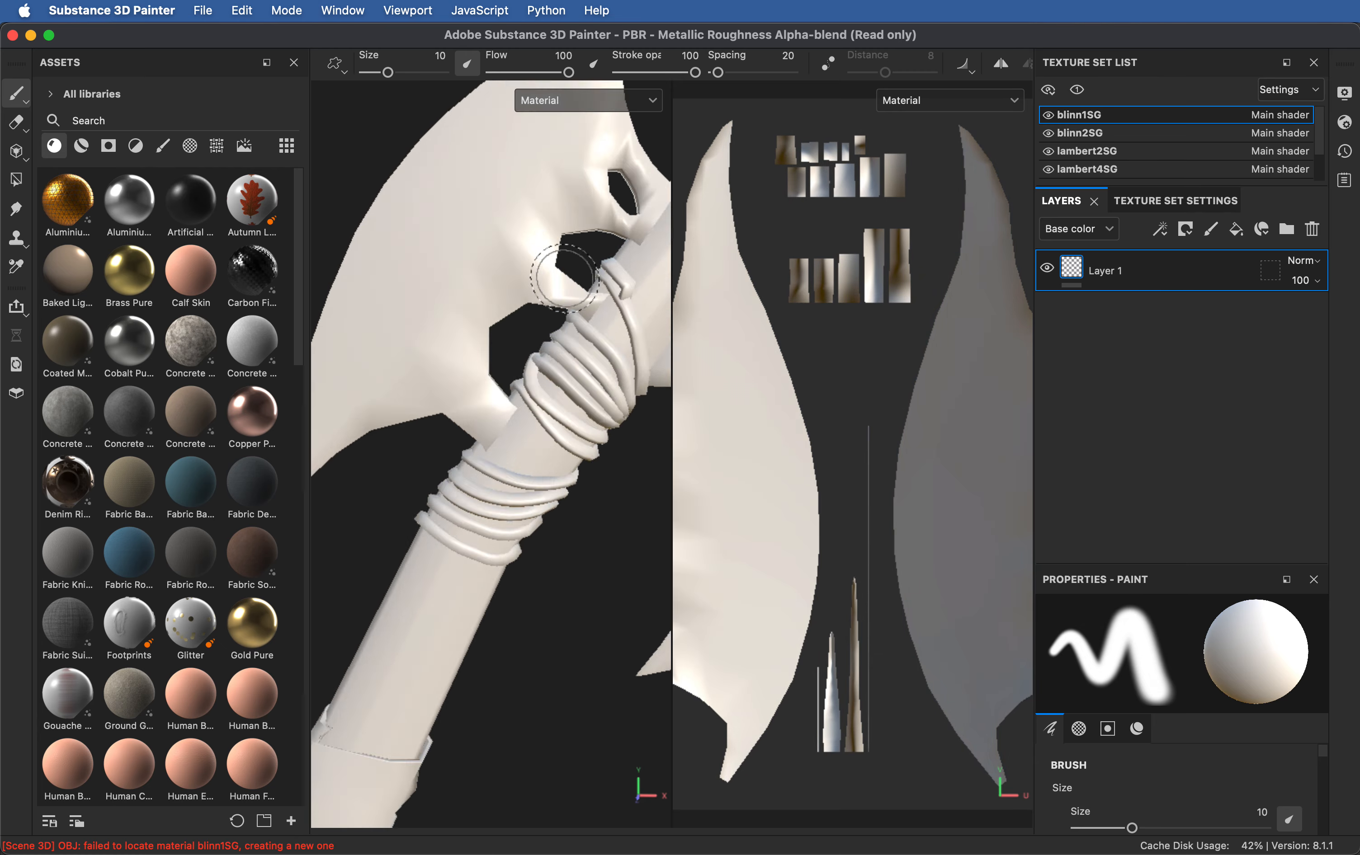
{"action": "scroll", "coordinate": [557, 304], "scroll_direction": "down", "scroll_amount": 5}
{"action": "right_click_drag", "start_coordinate": [556, 409], "coordinate": [559, 471], "text": "shift"}
{"action": "scroll", "coordinate": [559, 471], "scroll_direction": "down", "scroll_amount": 6}
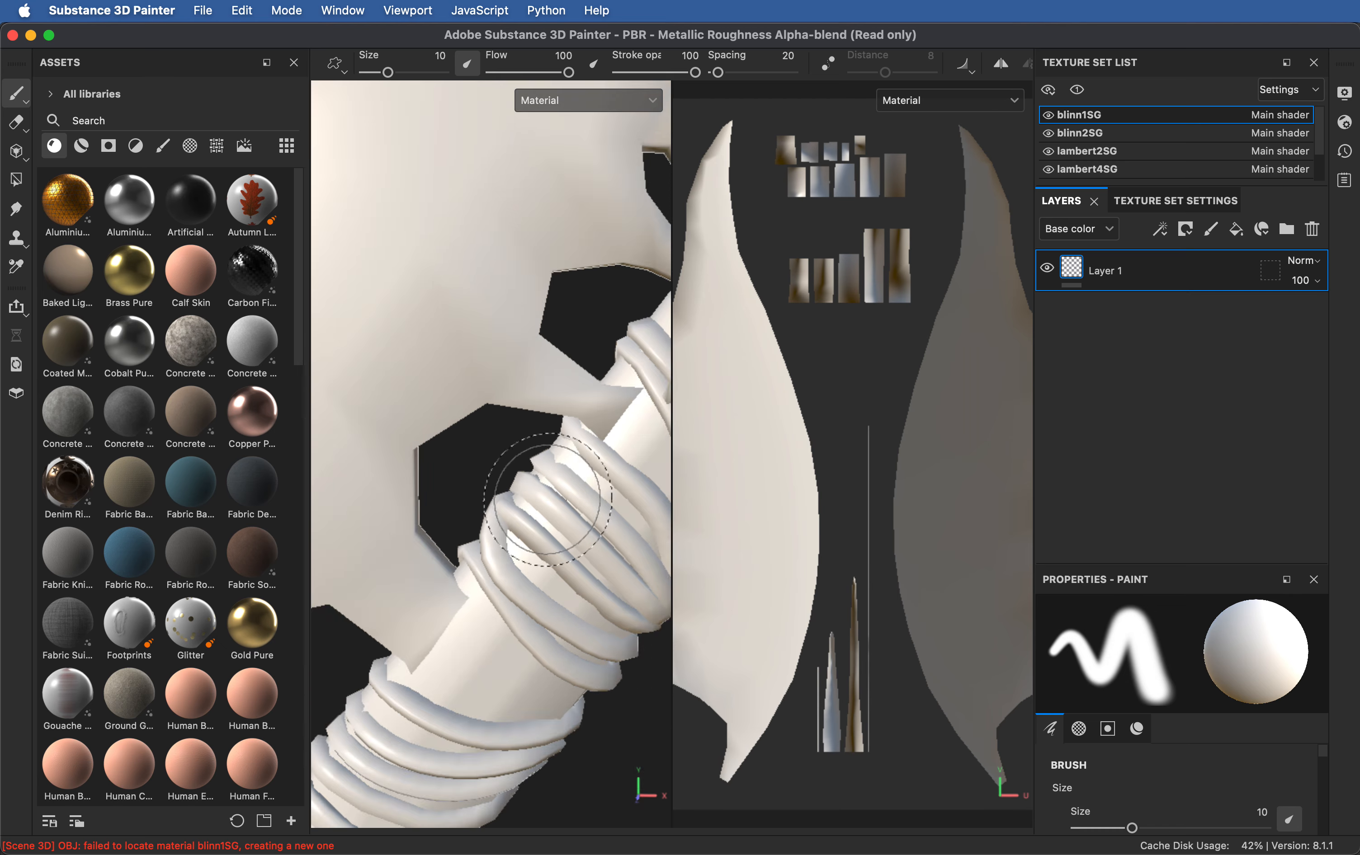
{"action": "scroll", "coordinate": [525, 564], "scroll_direction": "up", "scroll_amount": 2}
{"action": "right_click_drag", "start_coordinate": [524, 551], "coordinate": [573, 547], "text": "shift"}
{"action": "scroll", "coordinate": [573, 547], "scroll_direction": "down", "scroll_amount": 1}
{"action": "scroll", "coordinate": [573, 546], "scroll_direction": "down", "scroll_amount": 3}
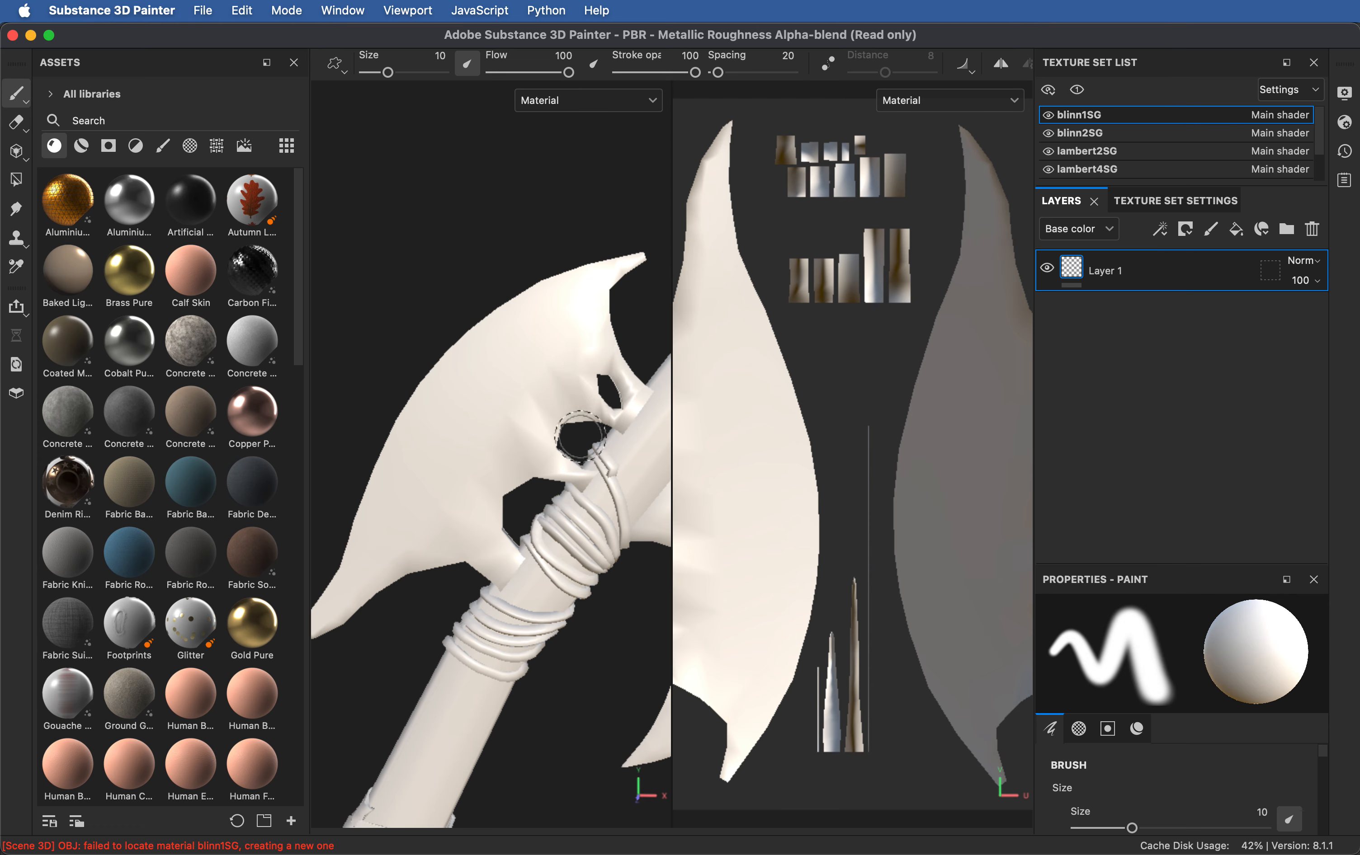
Step: Preview Axe.obj in Finder again and compare it with the axe in Substance 3D Painter
{"action": "key", "text": "super+Tab"}
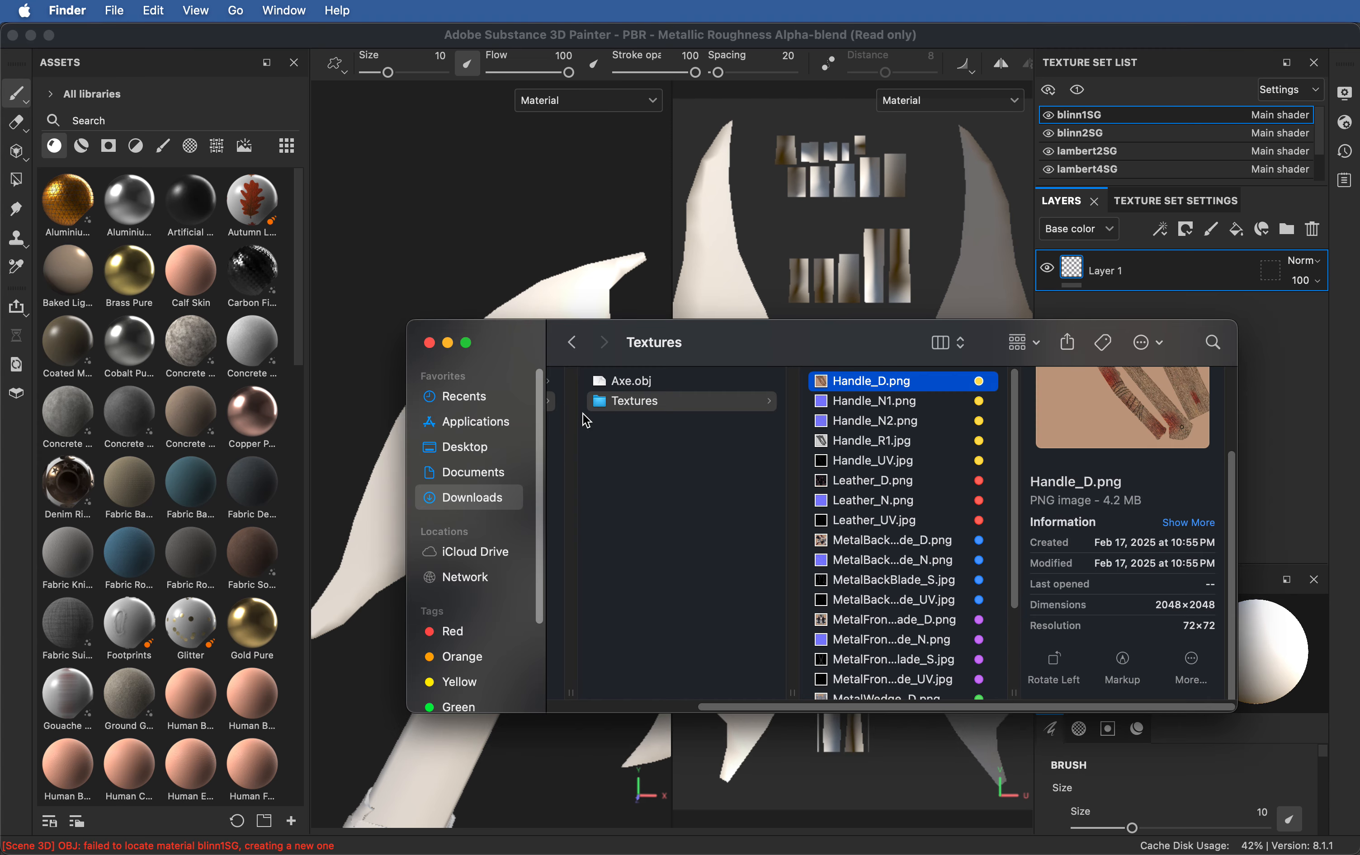
{"action": "left_click", "coordinate": [650, 377]}
{"action": "key", "text": "space"}
{"action": "left_click_drag", "start_coordinate": [1211, 493], "coordinate": [1263, 525]}
{"action": "scroll", "coordinate": [1265, 528], "scroll_direction": "up", "scroll_amount": 5}
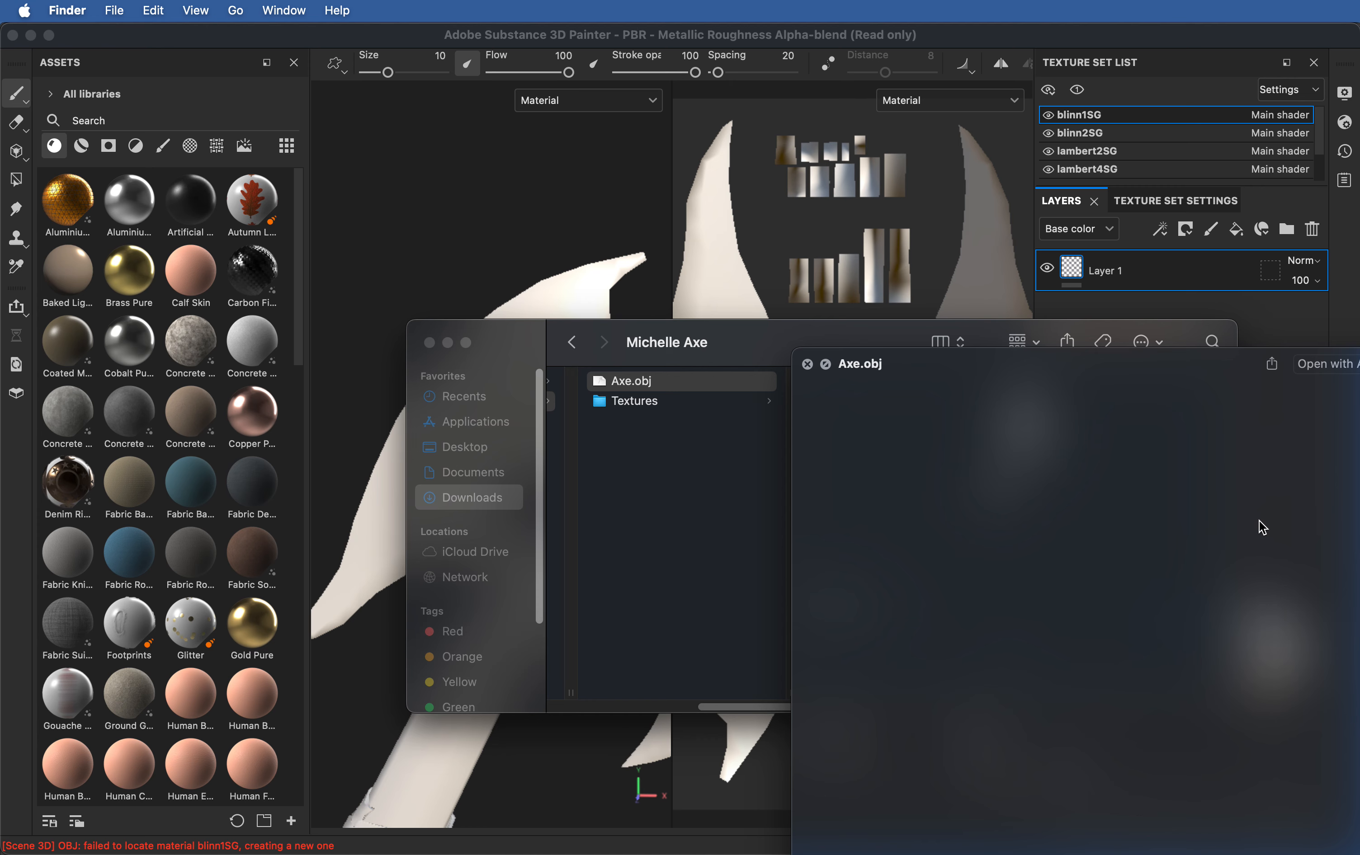
{"action": "key", "text": "space"}
{"action": "key", "text": "super+Tab"}
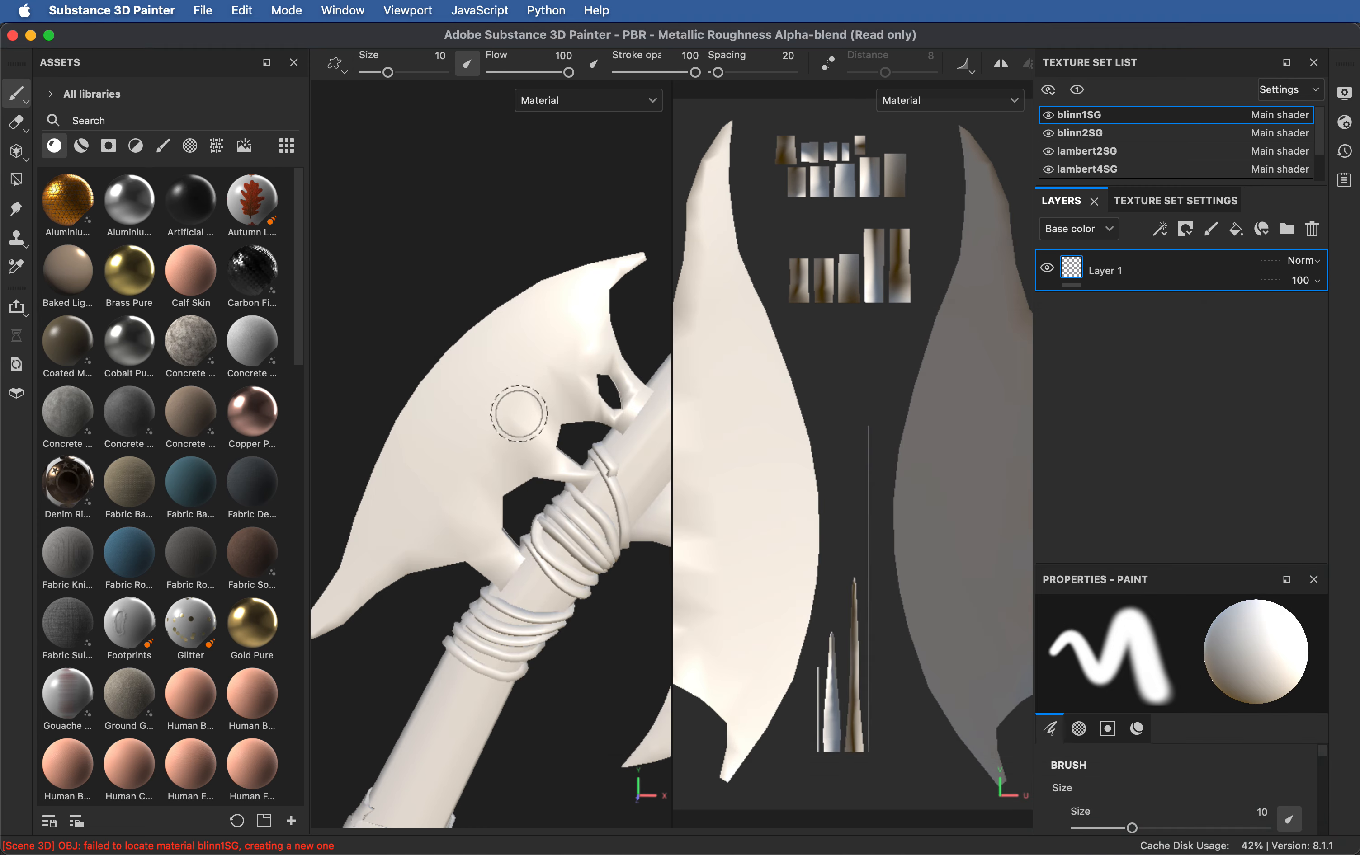
{"action": "mouse_move", "coordinate": [521, 457]}
{"action": "left_mouse_down", "text": "alt"}
{"action": "mouse_move", "coordinate": [577, 419]}
{"action": "mouse_move", "coordinate": [531, 385]}
{"action": "mouse_move", "coordinate": [522, 342]}
{"action": "mouse_move", "coordinate": [658, 476]}
{"action": "mouse_move", "coordinate": [422, 448]}
{"action": "left_mouse_up", "text": "alt"}
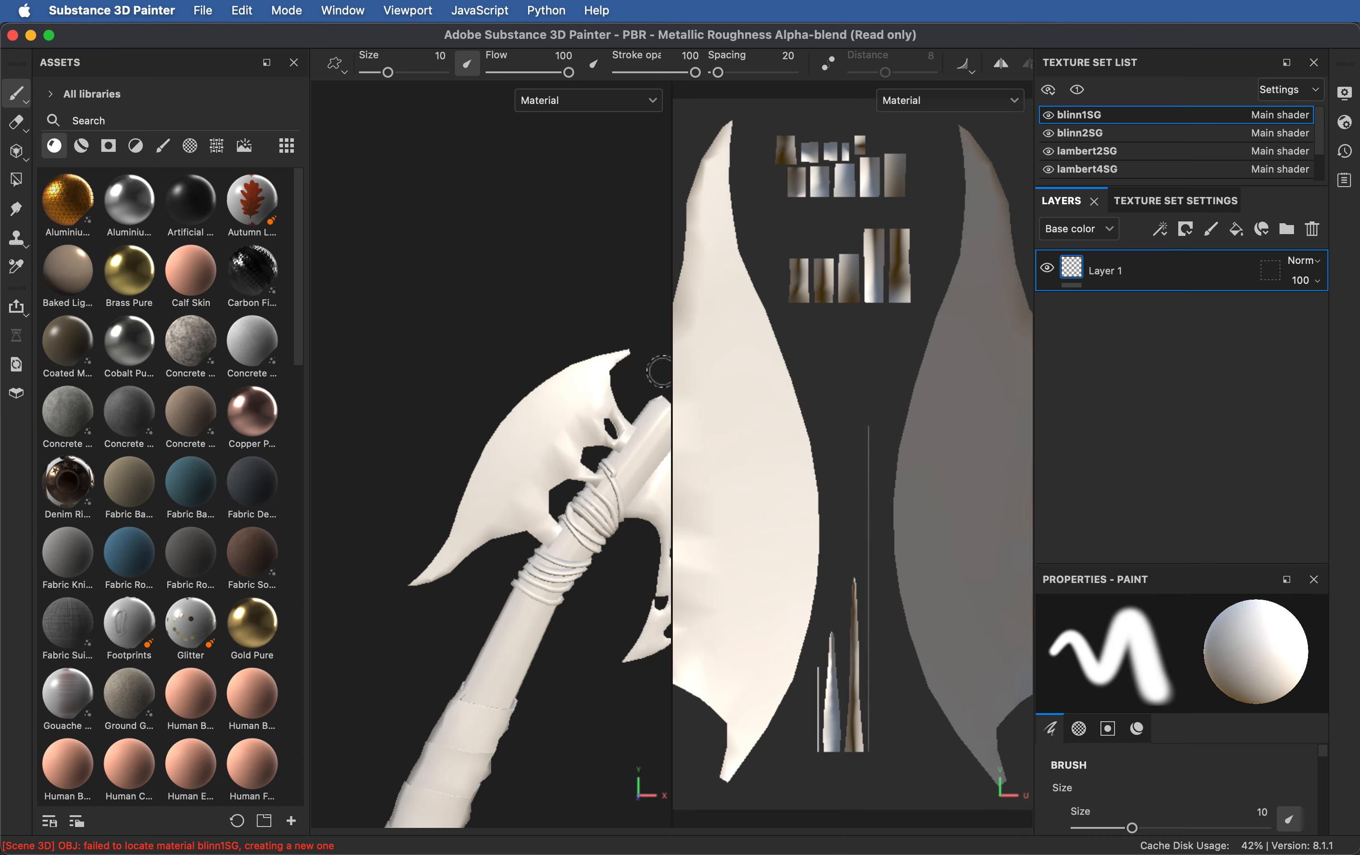
Step: Enlarge the texture set list to show every set and view the UV layouts of blinn2SG and lambert2SG
{"action": "left_click_drag", "start_coordinate": [580, 463], "coordinate": [549, 579], "text": "alt"}
{"action": "scroll", "coordinate": [561, 625], "scroll_direction": "down", "scroll_amount": 10}
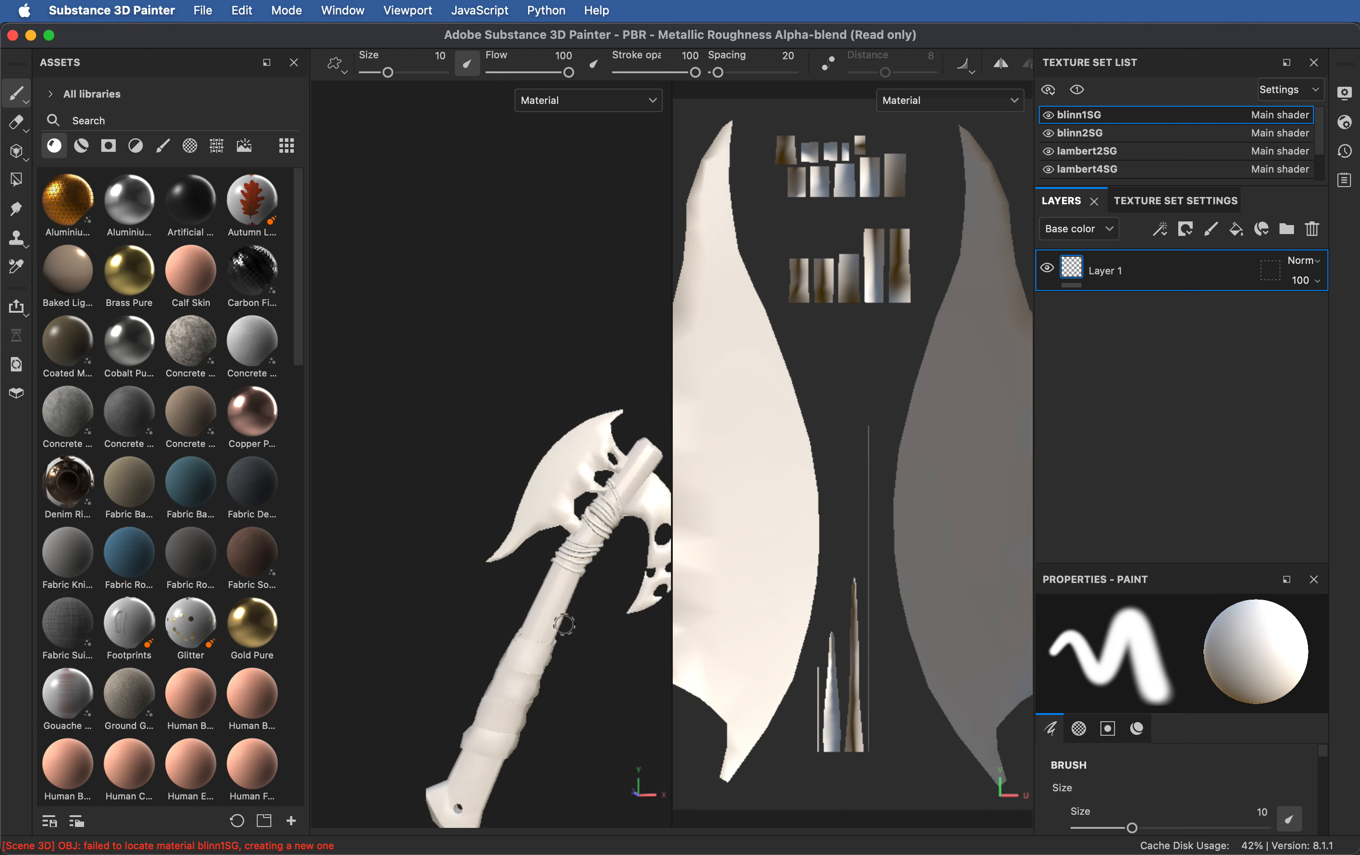
{"action": "scroll", "coordinate": [571, 625], "scroll_direction": "up", "scroll_amount": 12}
{"action": "scroll", "coordinate": [549, 683], "scroll_direction": "down", "scroll_amount": 2}
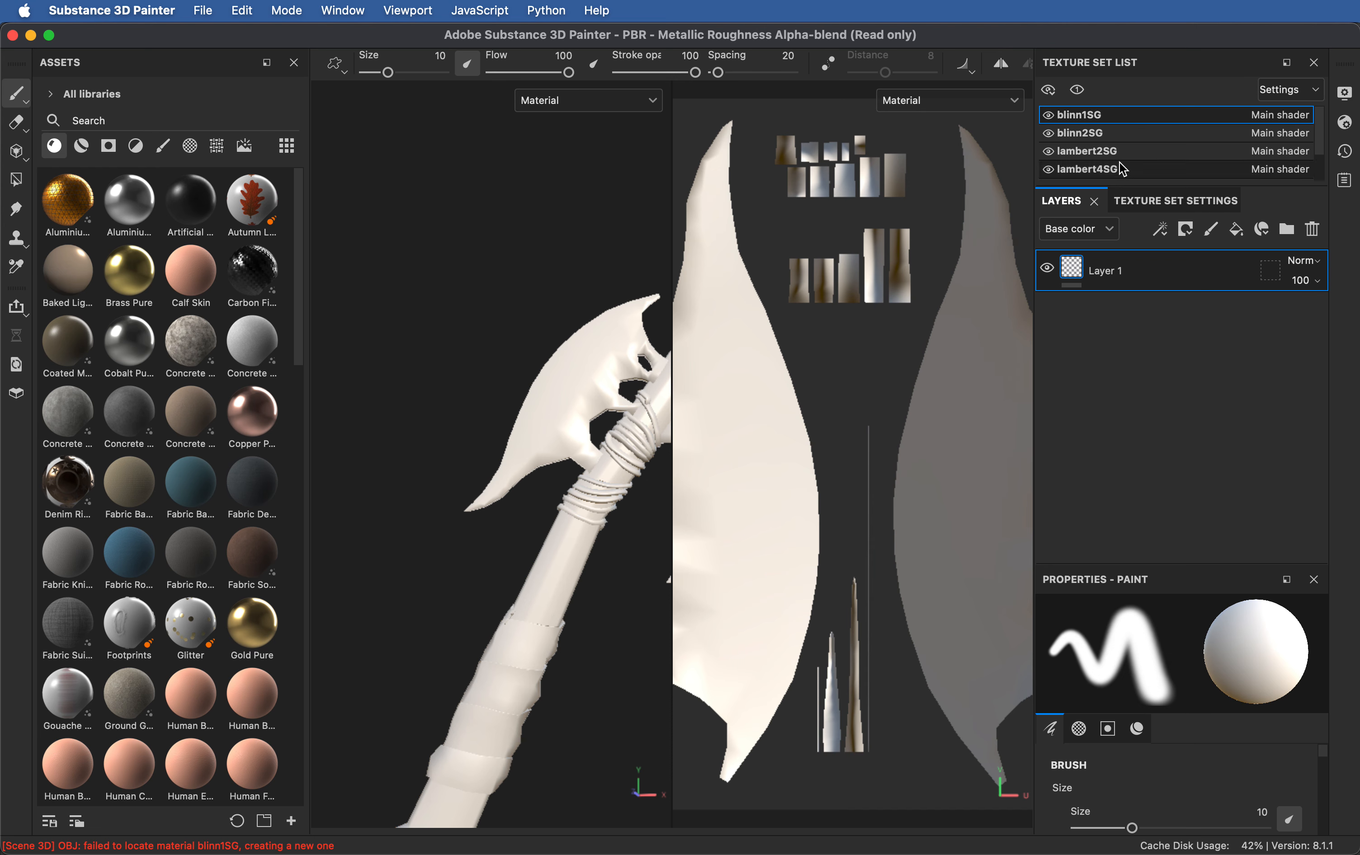
{"action": "left_click_drag", "start_coordinate": [1118, 187], "coordinate": [1118, 251]}
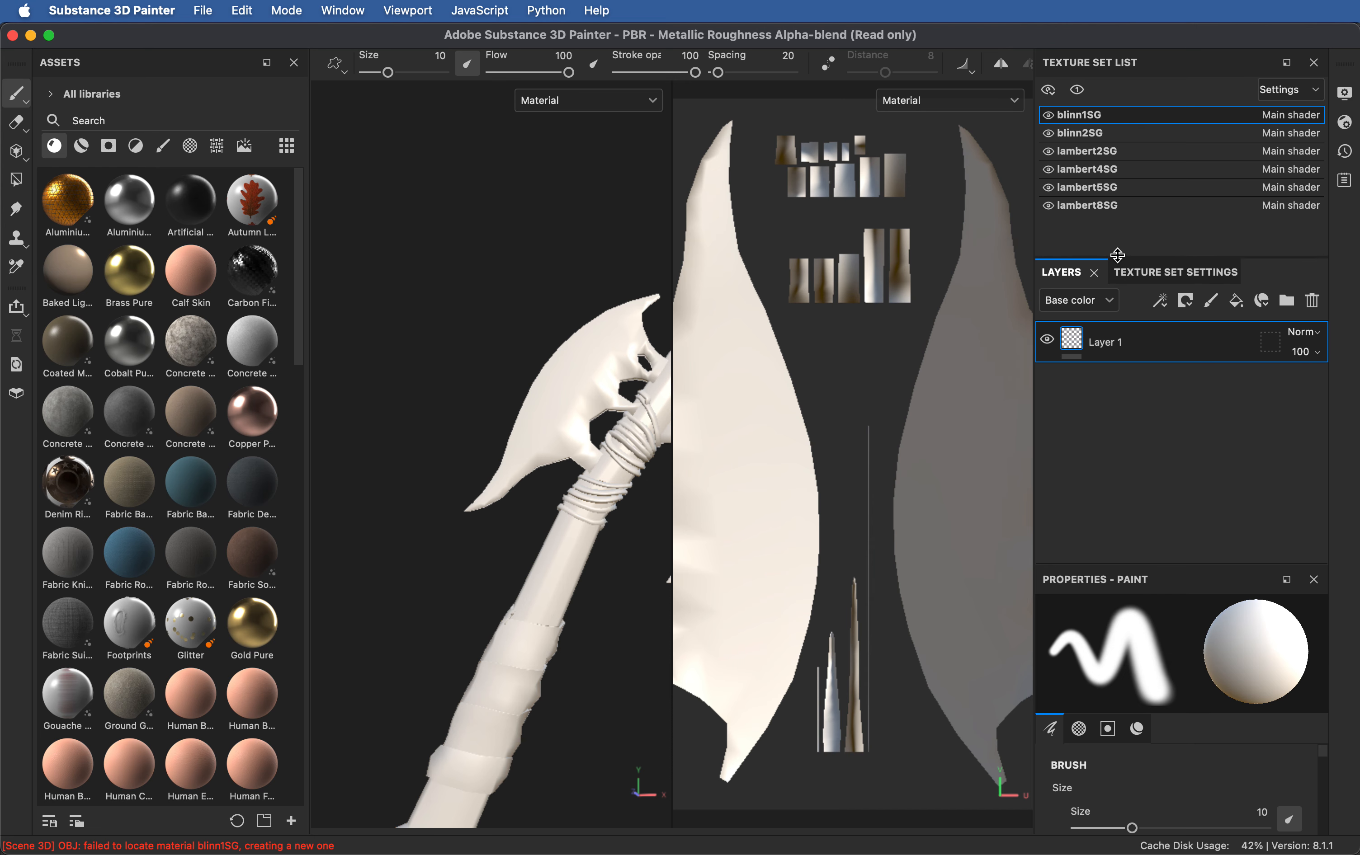
{"action": "left_click", "coordinate": [1095, 131]}
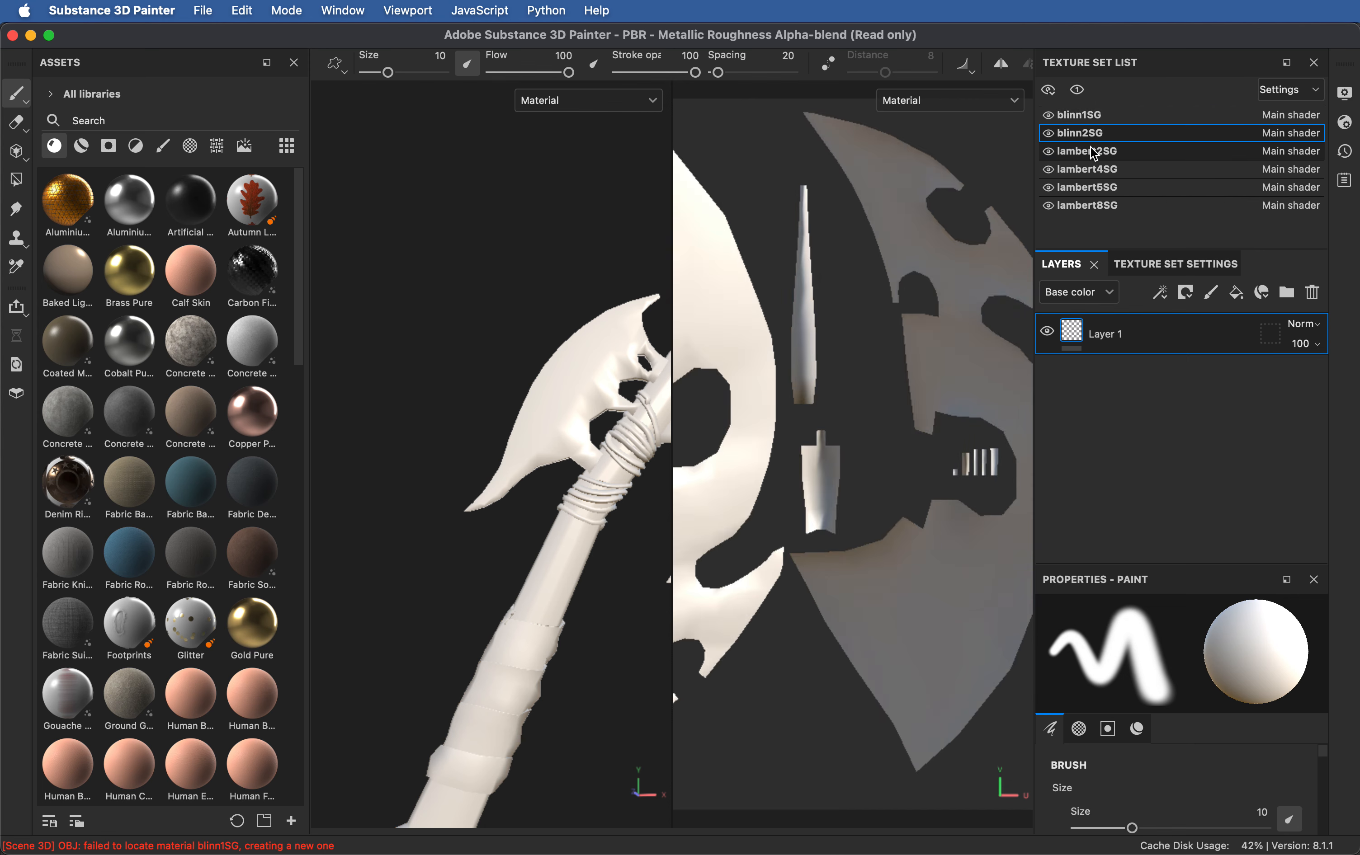
{"action": "left_click", "coordinate": [1090, 149]}
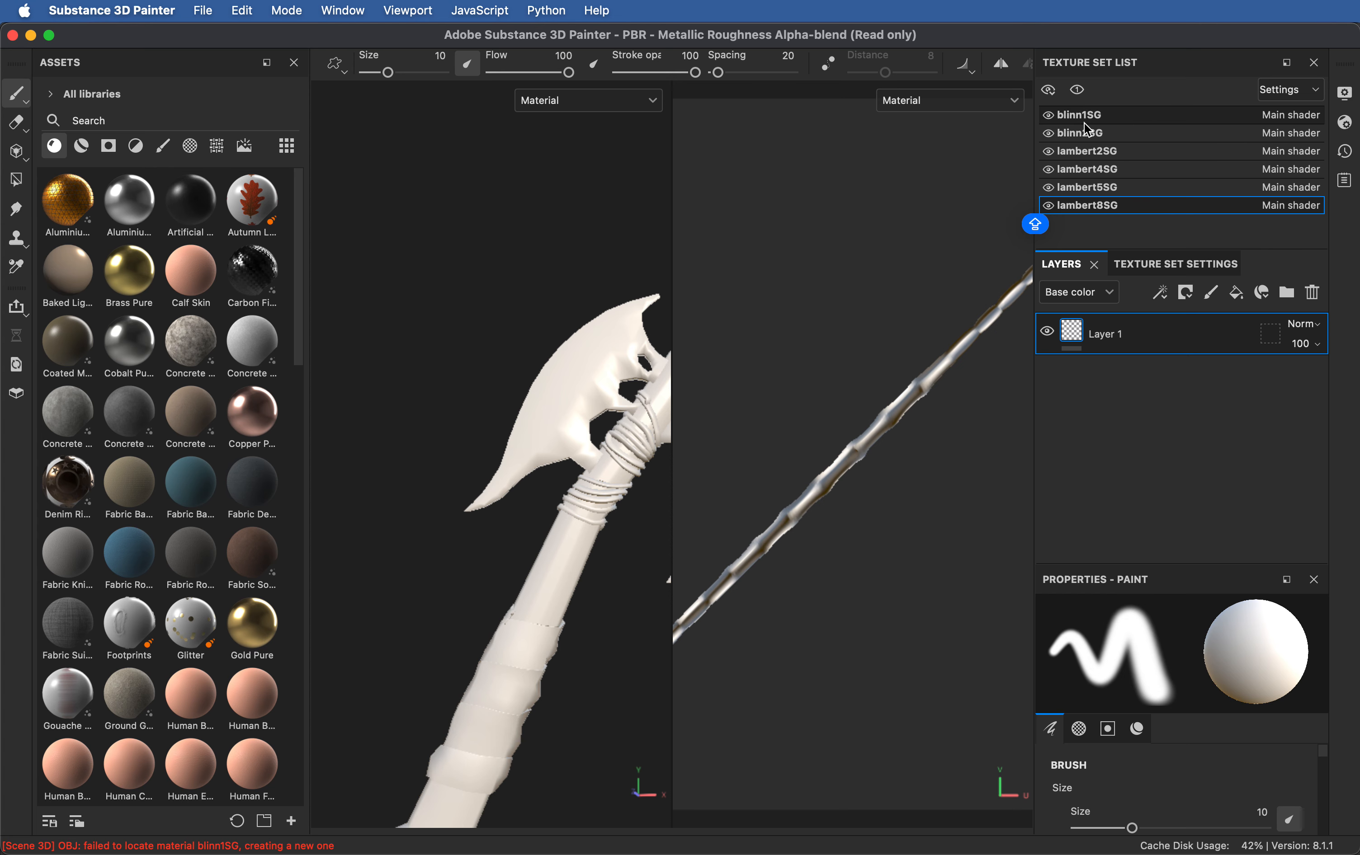
Step: Switch to Finder, open the Textures folder, highlight the Handle map files and preview Handle_D.png
{"action": "key", "text": "super+Tab"}
{"action": "left_click", "coordinate": [686, 402]}
{"action": "left_click", "coordinate": [871, 387]}
{"action": "left_click", "coordinate": [865, 462], "text": "shift"}
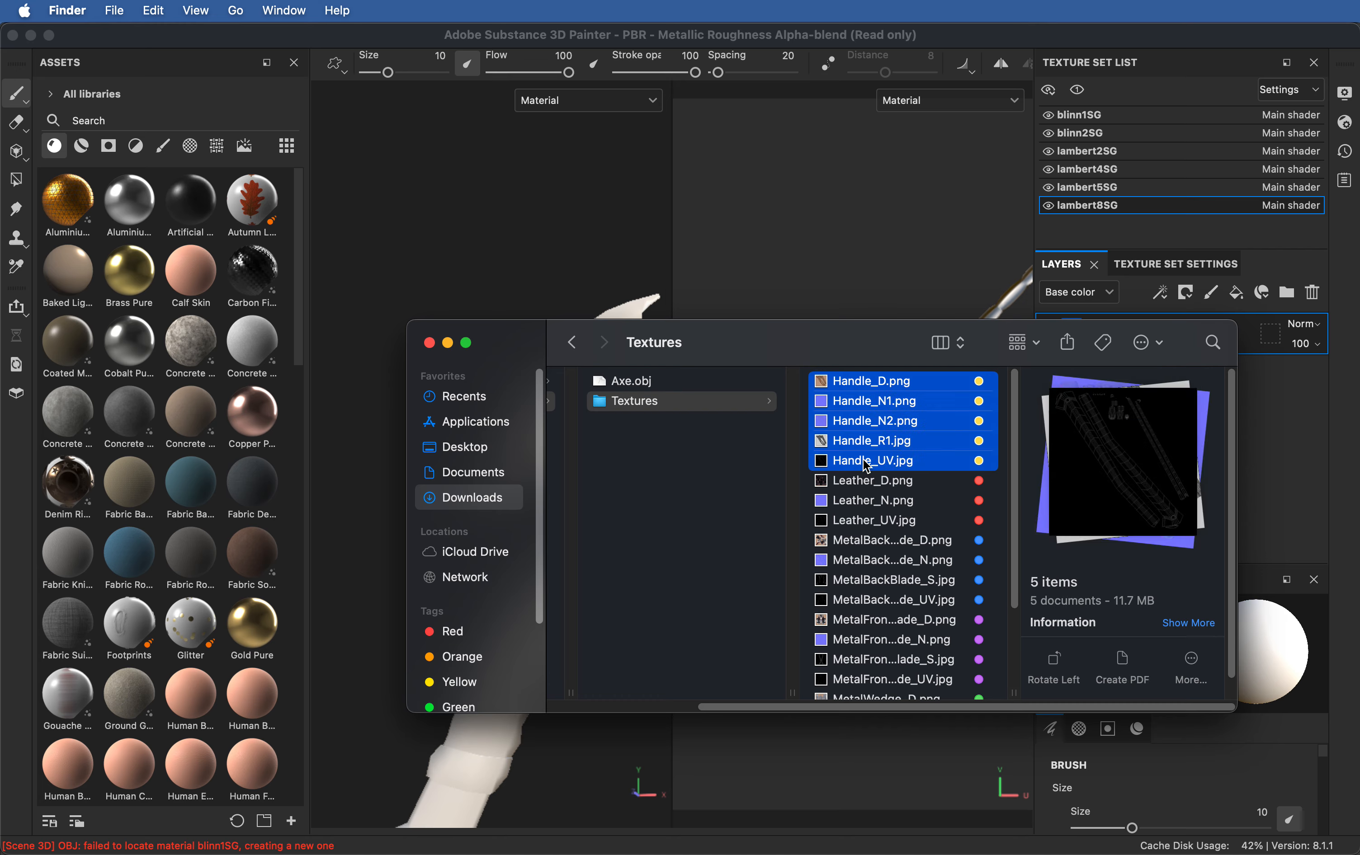
{"action": "left_click_drag", "start_coordinate": [887, 340], "coordinate": [844, 539]}
{"action": "left_click", "coordinate": [821, 583]}
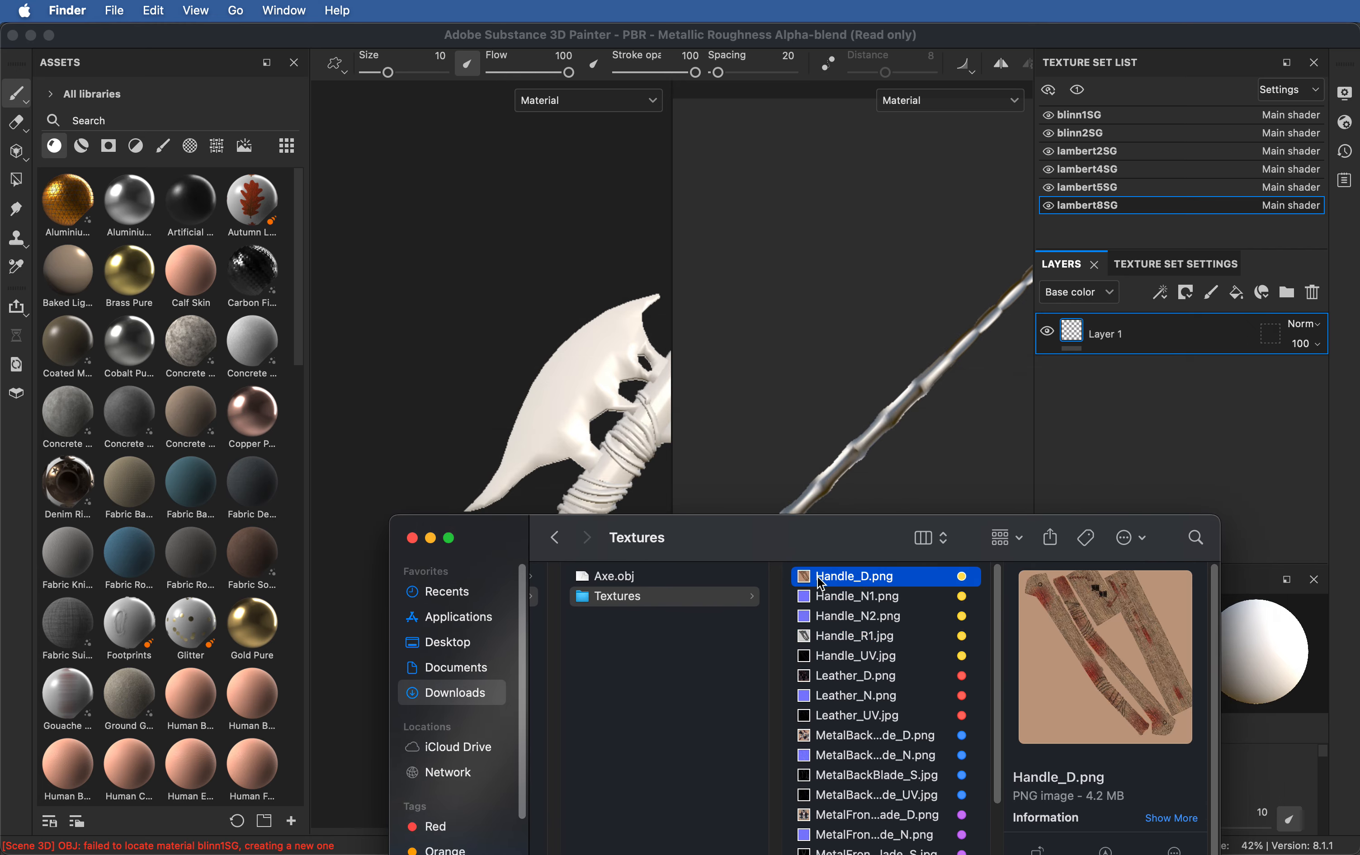
{"action": "key", "text": "space"}
{"action": "key", "text": "space"}
Step: Compare Handle_D.png with the low-poly axe render in Chrome and preview Leather_D.png in Finder
{"action": "key", "text": "super+Tab"}
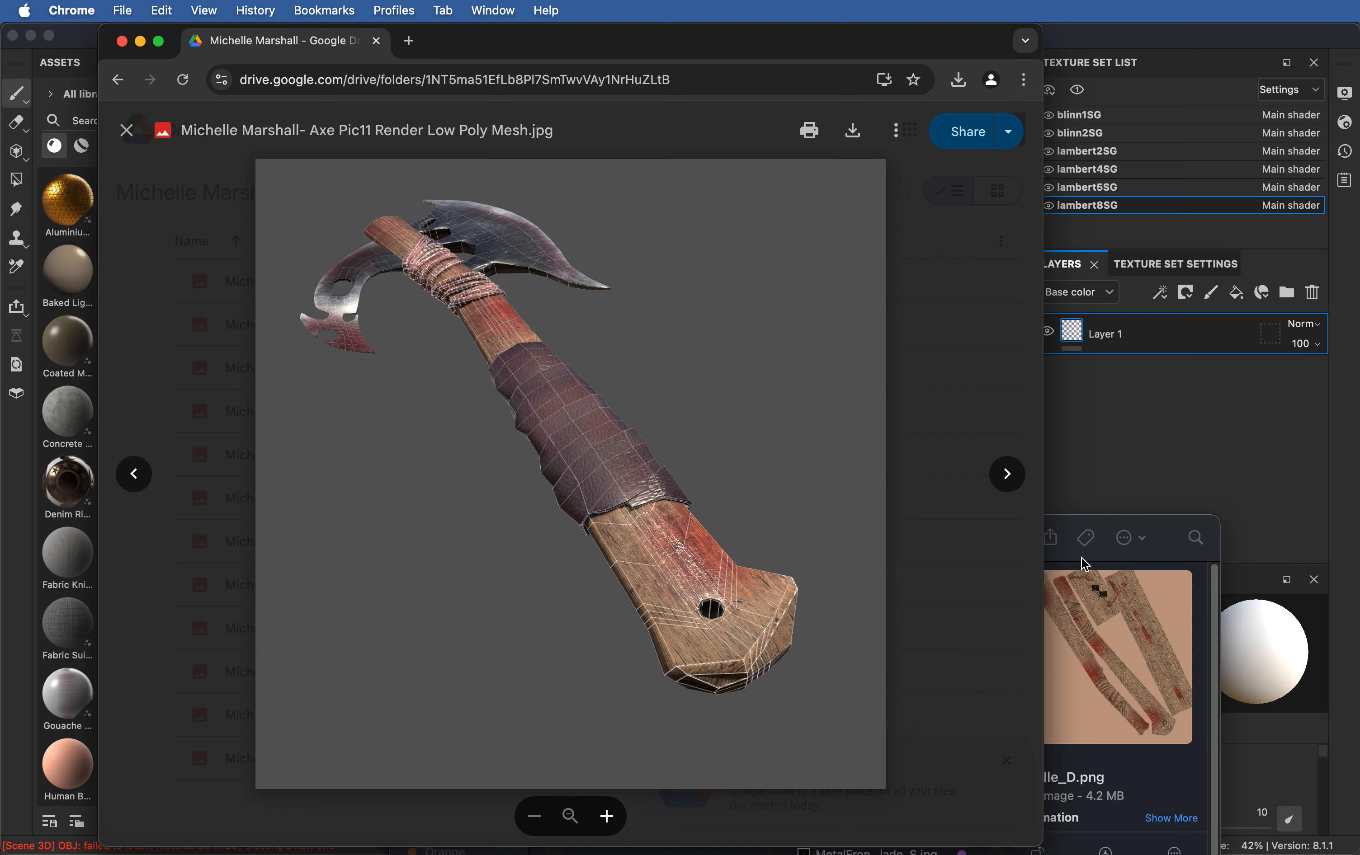
{"action": "left_click", "coordinate": [1085, 564]}
{"action": "key", "text": "space"}
{"action": "key", "text": "space"}
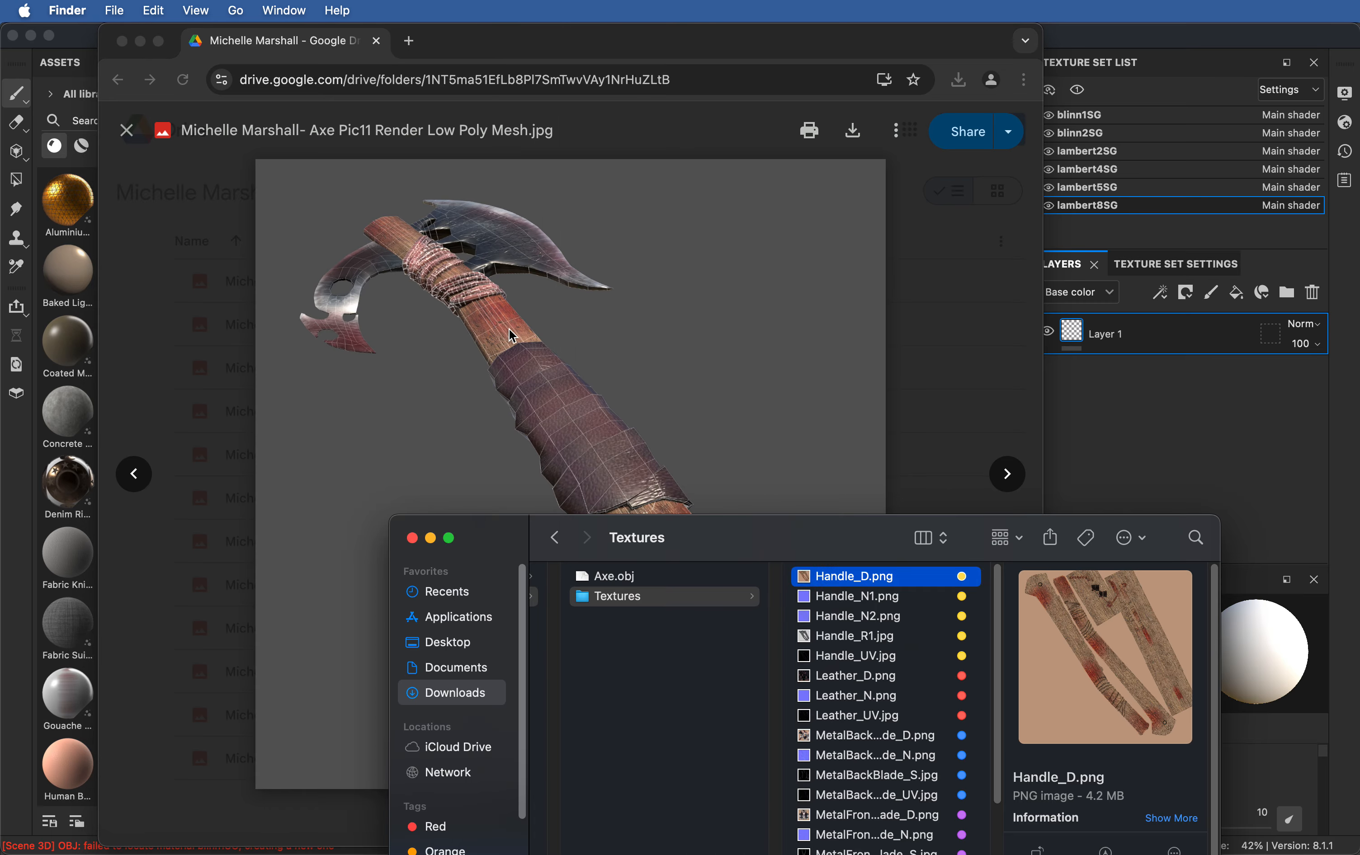
{"action": "left_click", "coordinate": [847, 676]}
{"action": "key", "text": "space"}
{"action": "key", "text": "space"}
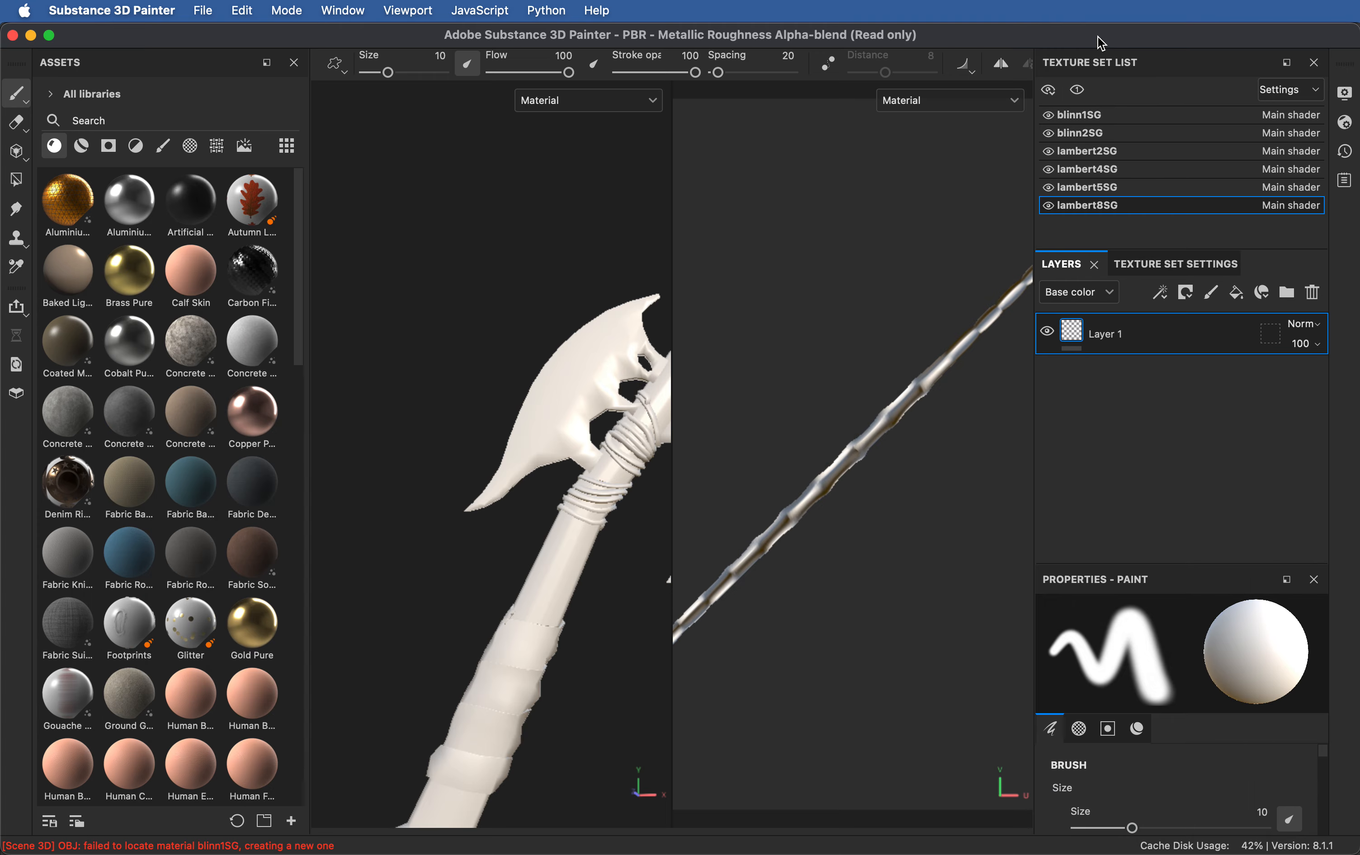
Step: Return to Substance 3D Painter and examine each texture set's UV layout to match it with an axe part, ending on lambert4SG
{"action": "left_click", "coordinate": [1103, 49]}
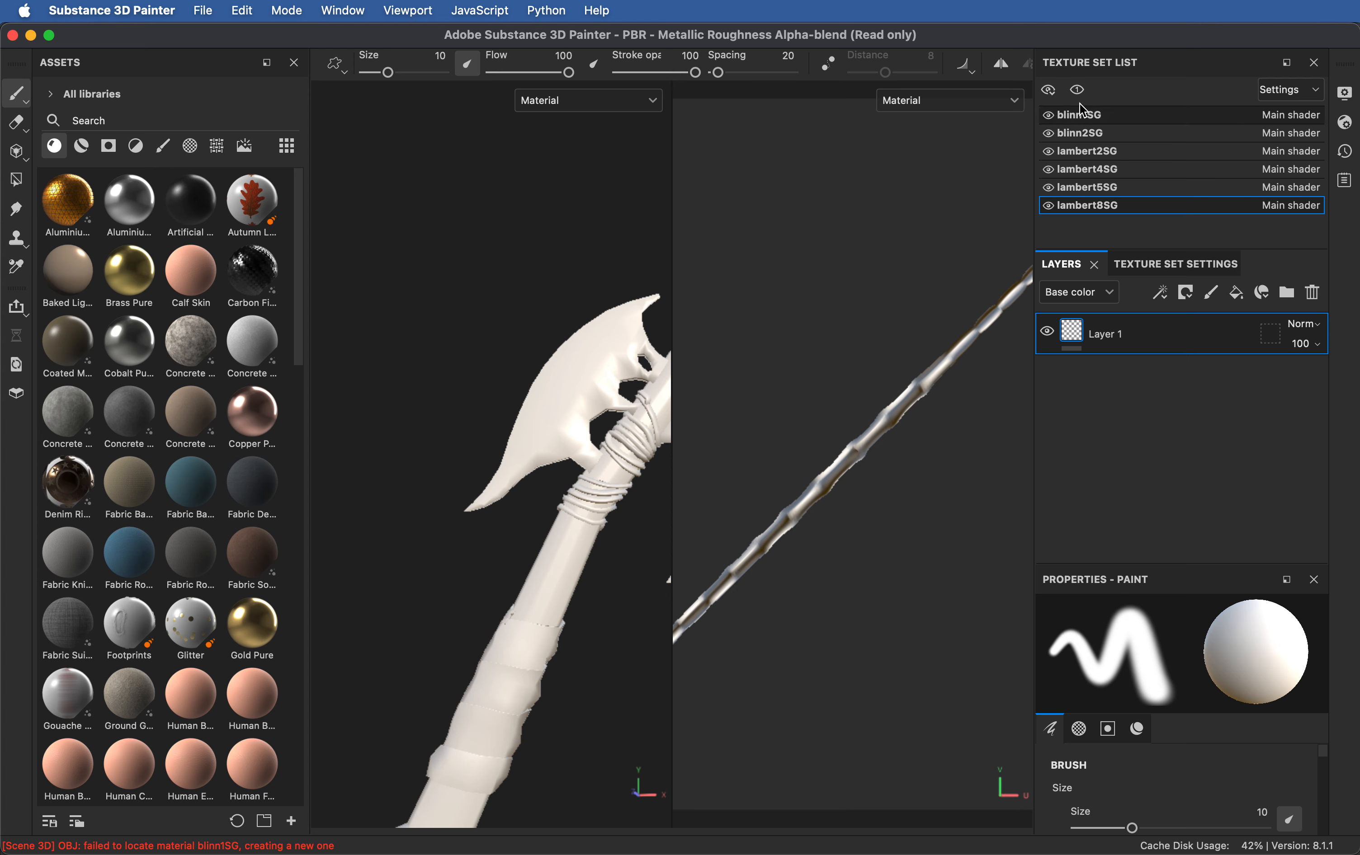
{"action": "left_click", "coordinate": [1080, 115]}
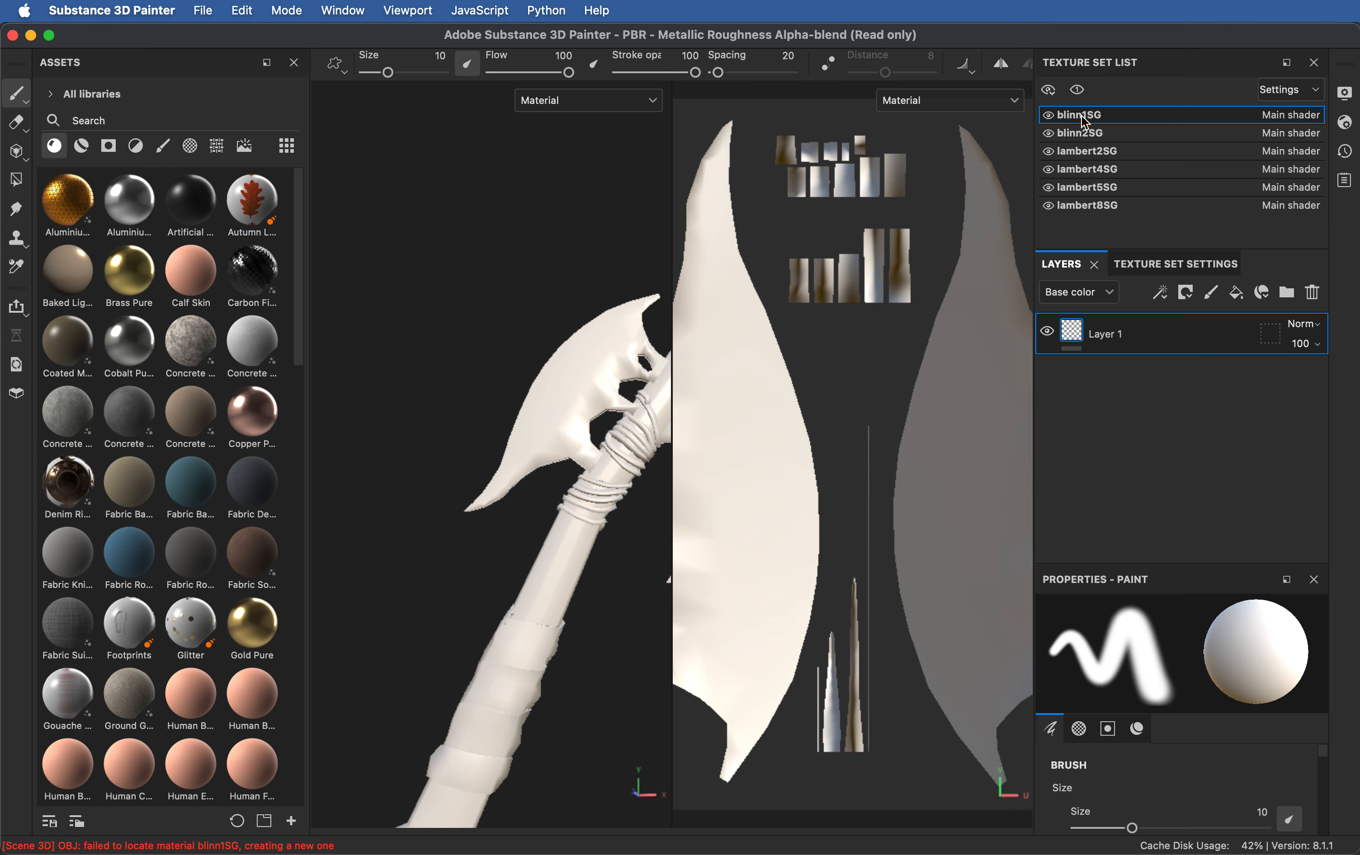
{"action": "left_click", "coordinate": [1085, 133]}
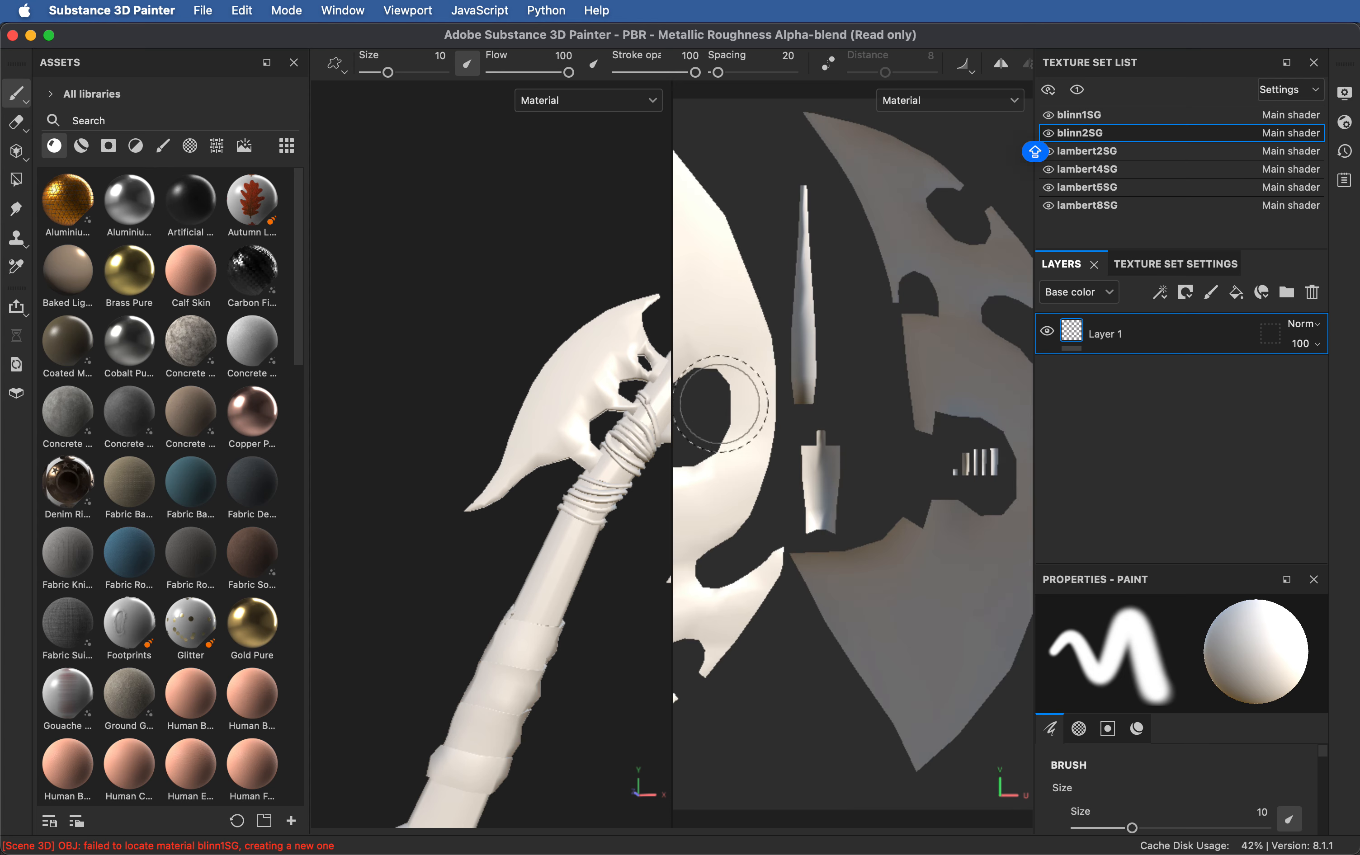
{"action": "left_click", "coordinate": [1108, 151]}
{"action": "left_click", "coordinate": [1121, 175]}
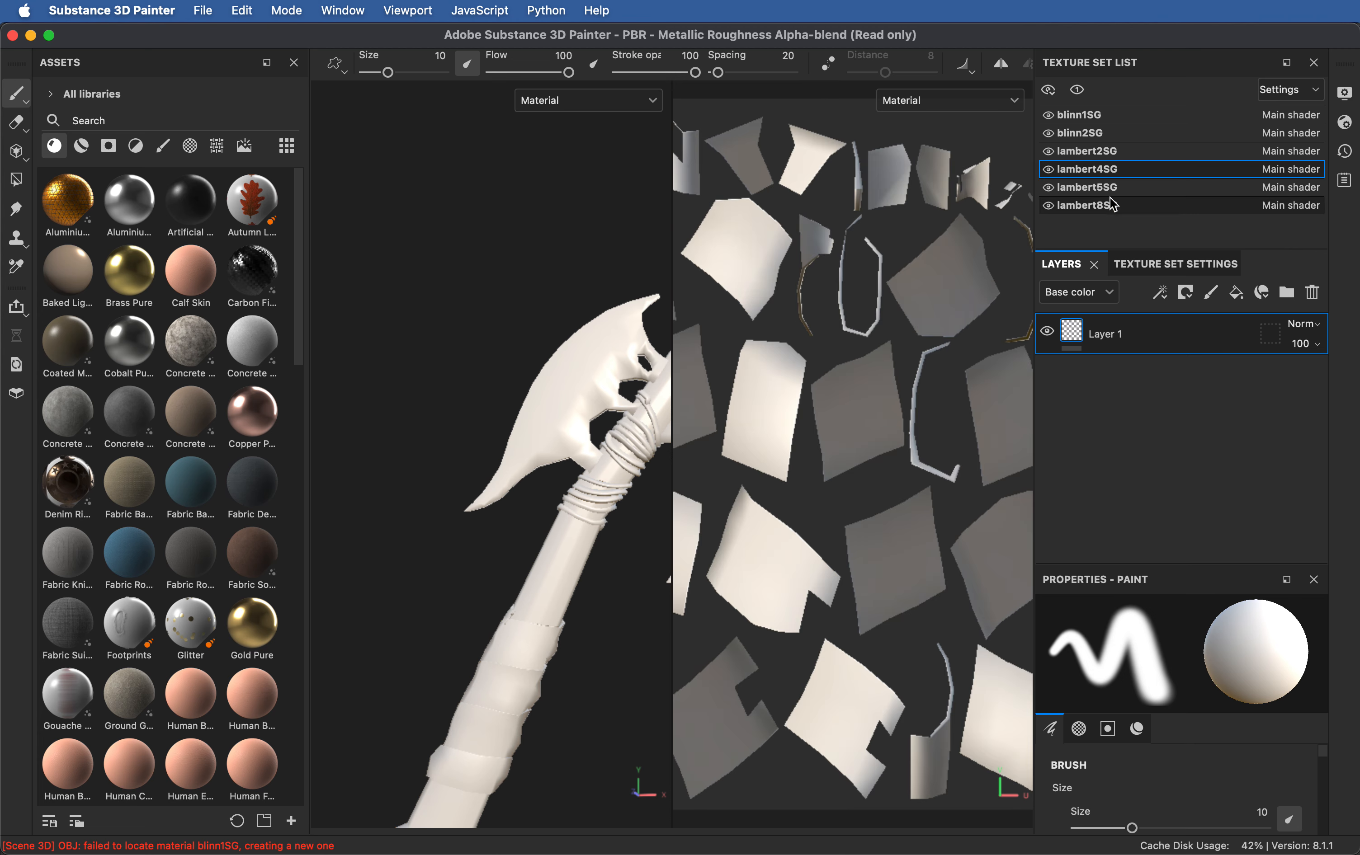
{"action": "left_click", "coordinate": [1111, 202]}
{"action": "left_click", "coordinate": [1092, 116]}
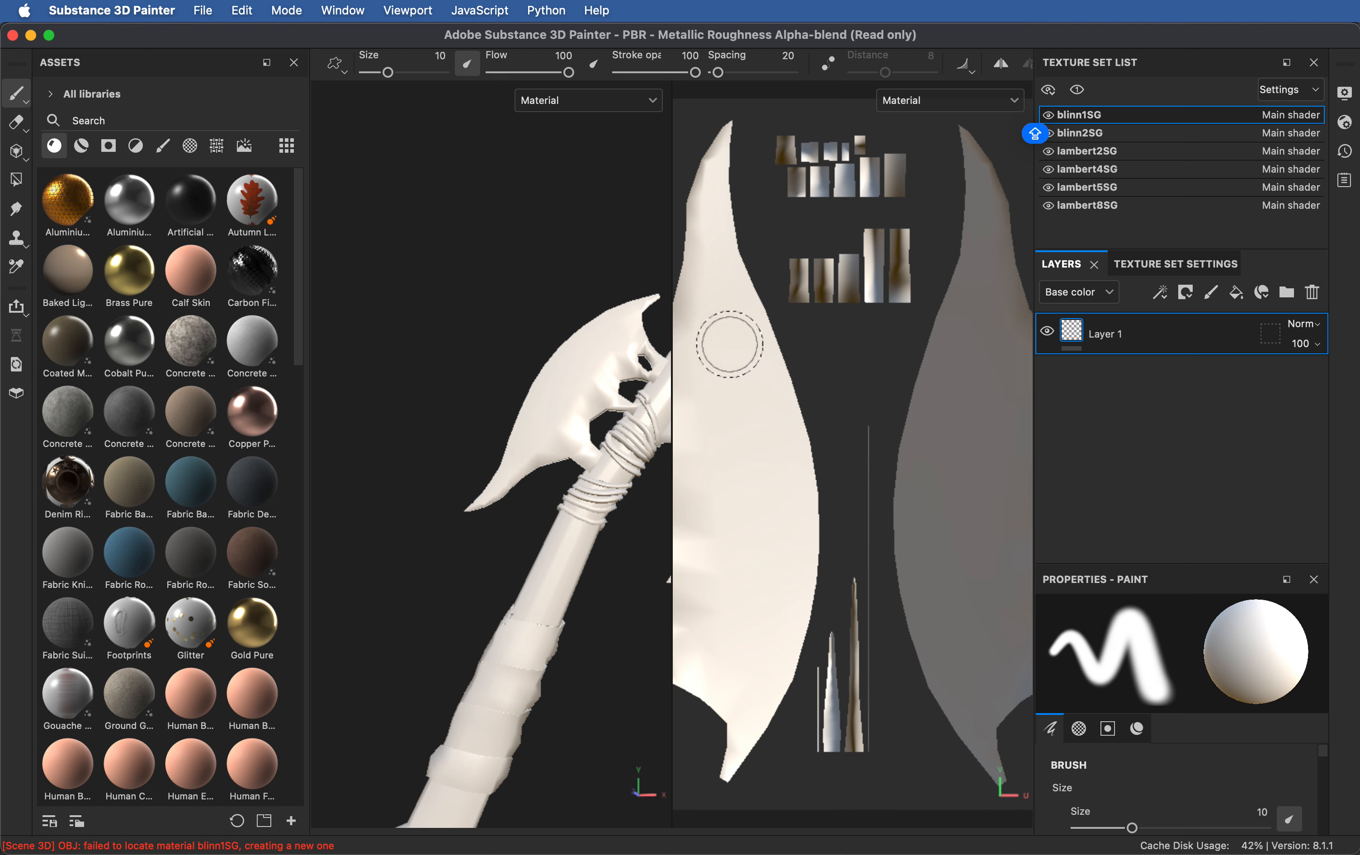
{"action": "left_click", "coordinate": [1096, 139]}
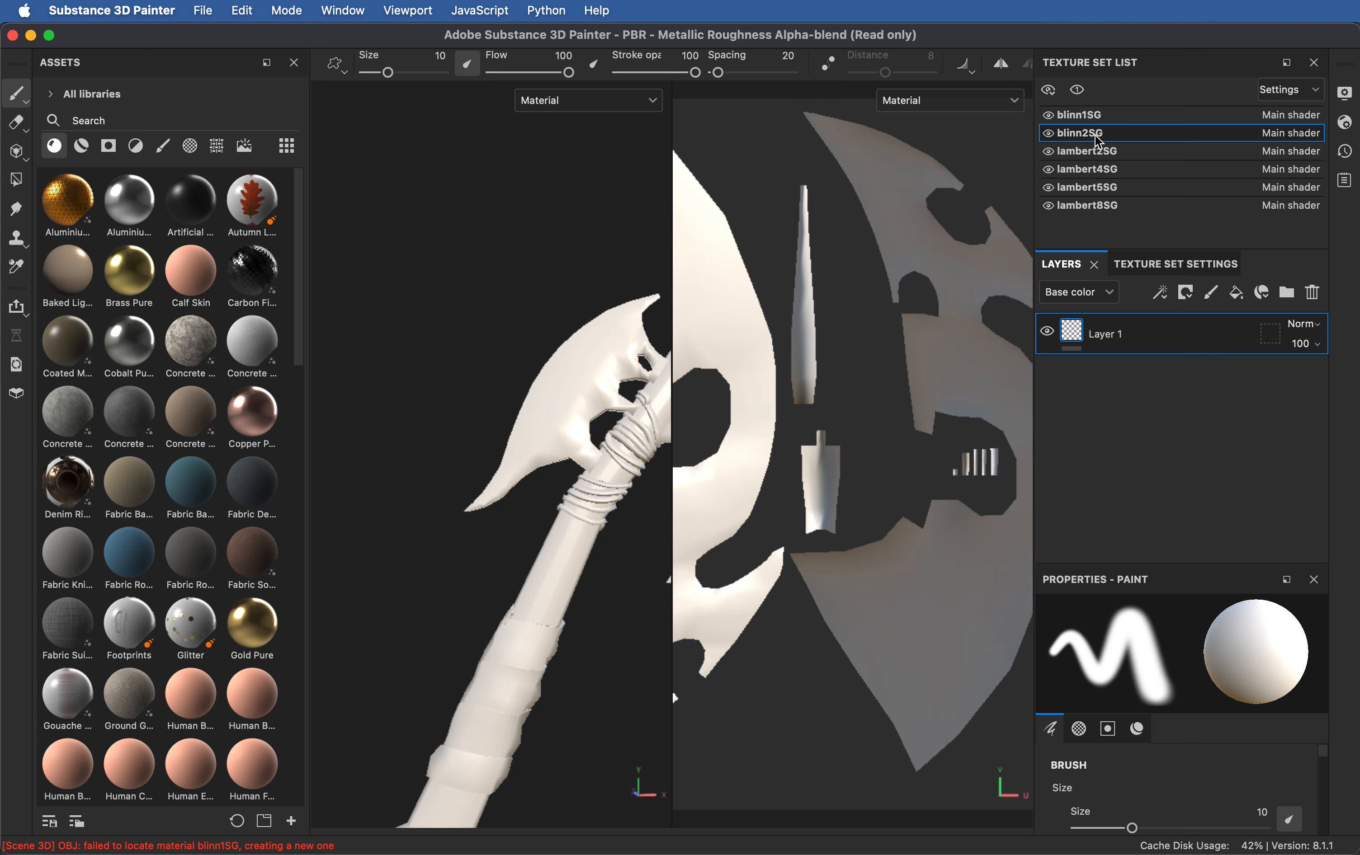
{"action": "left_click", "coordinate": [1095, 151]}
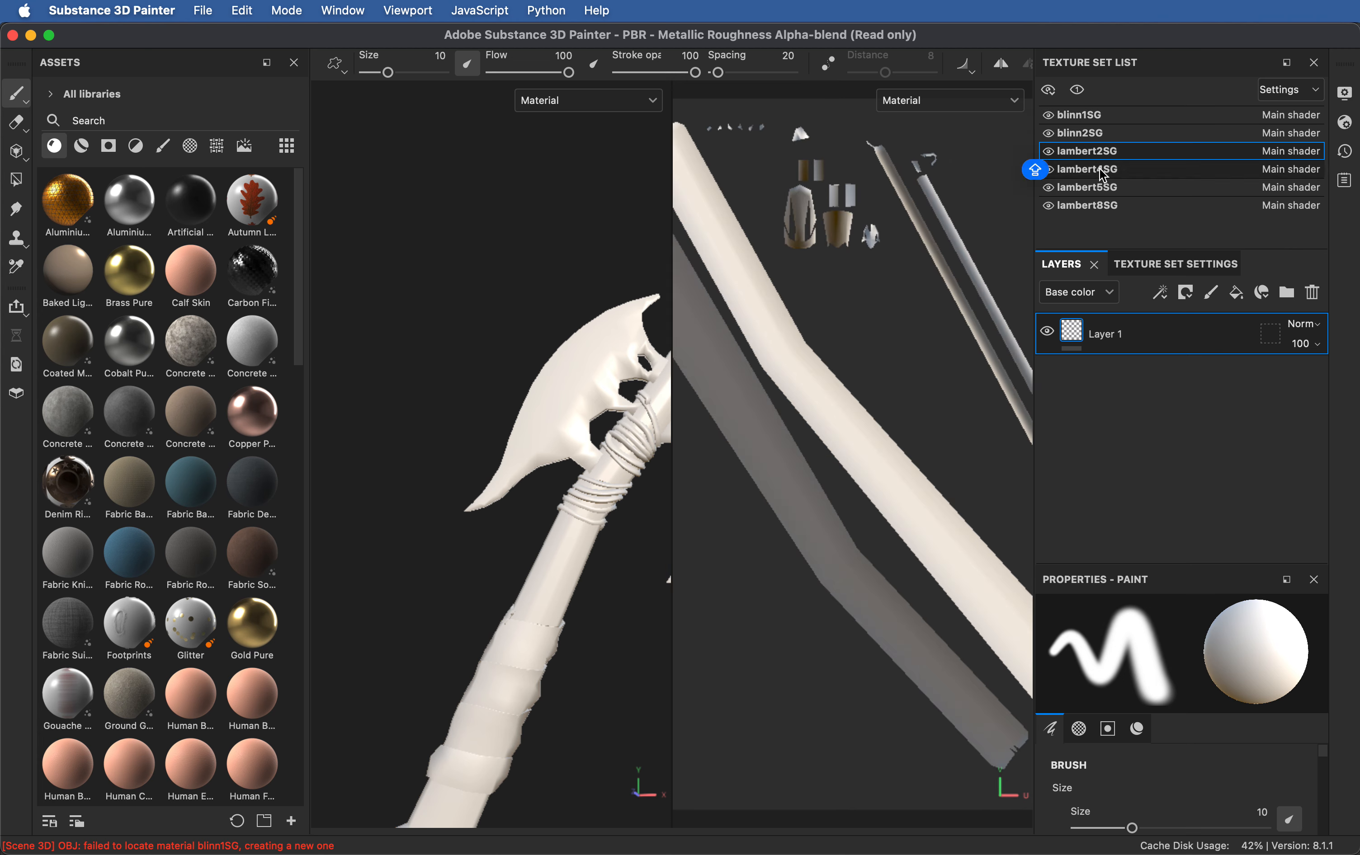
{"action": "left_click", "coordinate": [1101, 171]}
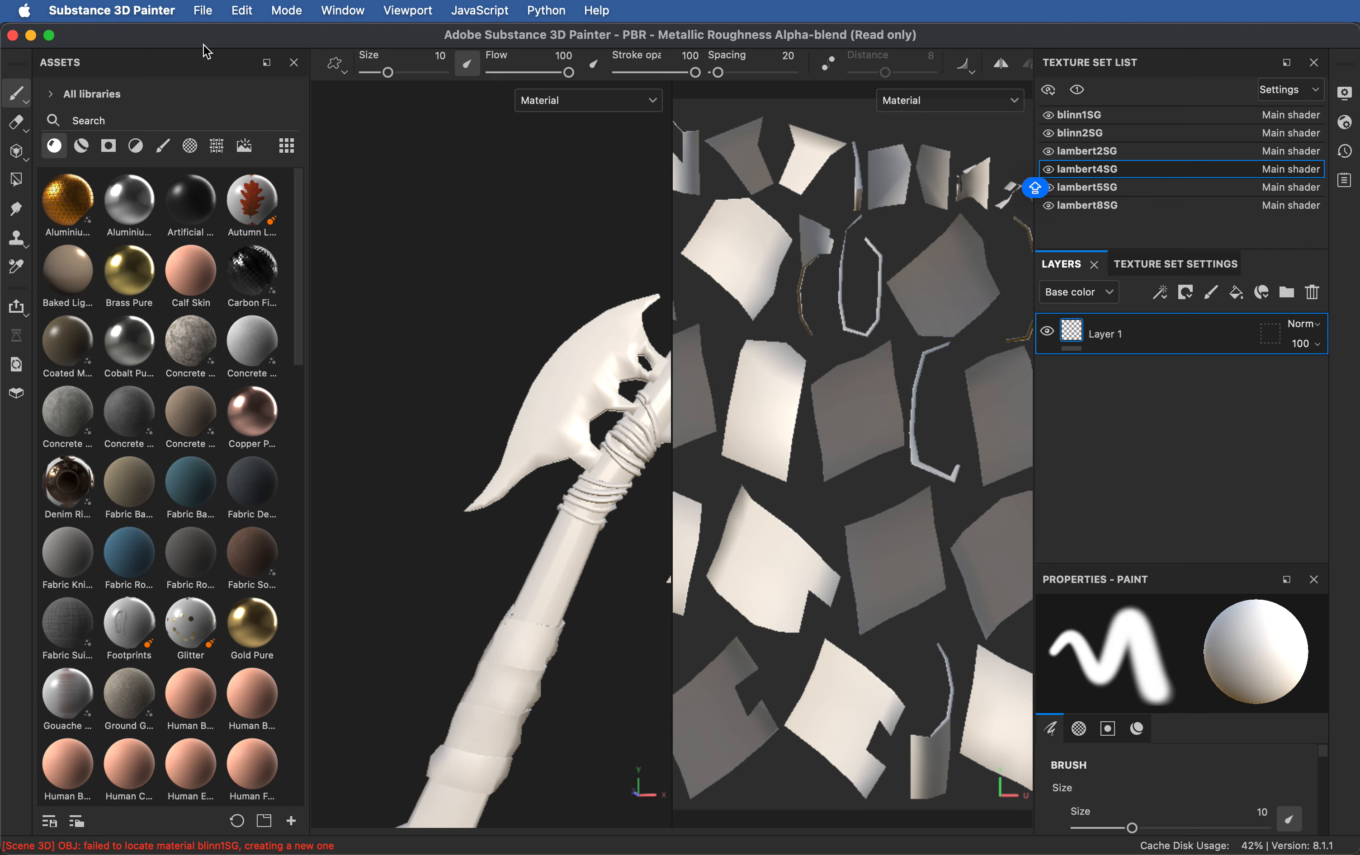
Step: Switch to Finder, select all texture files in the Textures folder and return to Substance 3D Painter
{"action": "key", "text": "super+Tab"}
{"action": "key", "text": "super+Tab"}
{"action": "key", "text": "super+shift+Tab"}
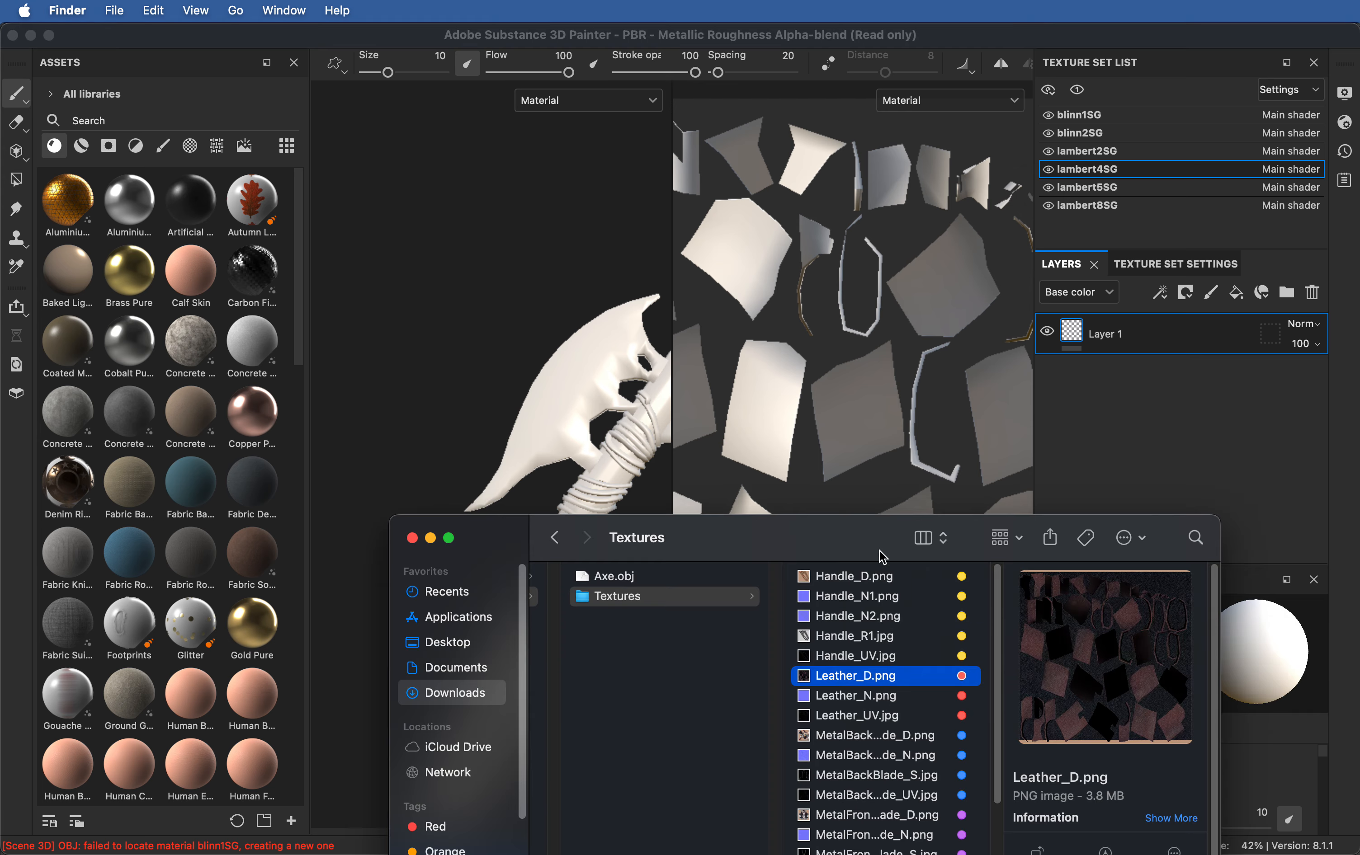
{"action": "left_click", "coordinate": [899, 613]}
{"action": "left_click_drag", "start_coordinate": [865, 542], "coordinate": [909, 390]}
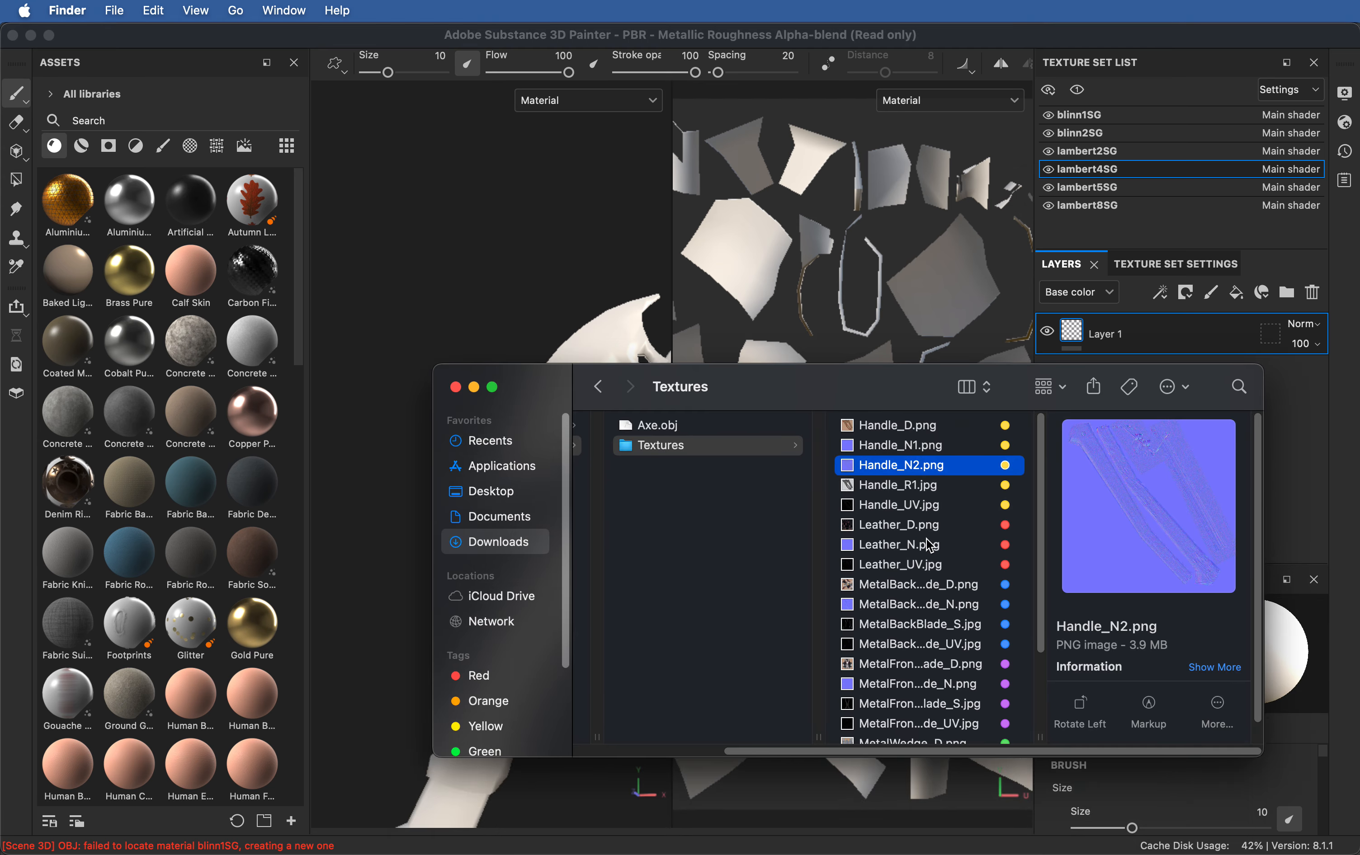
{"action": "key", "text": "super+a"}
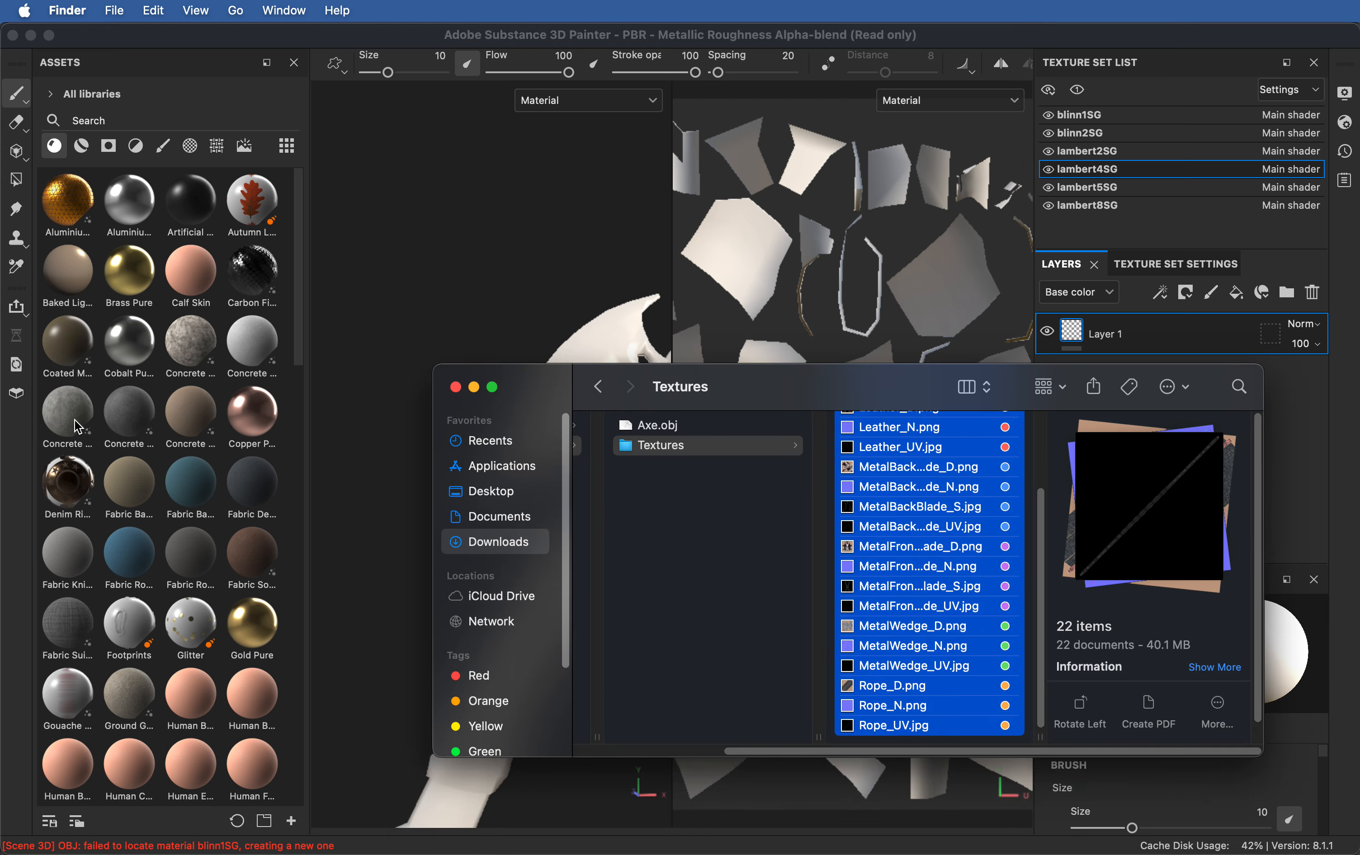
{"action": "left_click", "coordinate": [115, 11]}
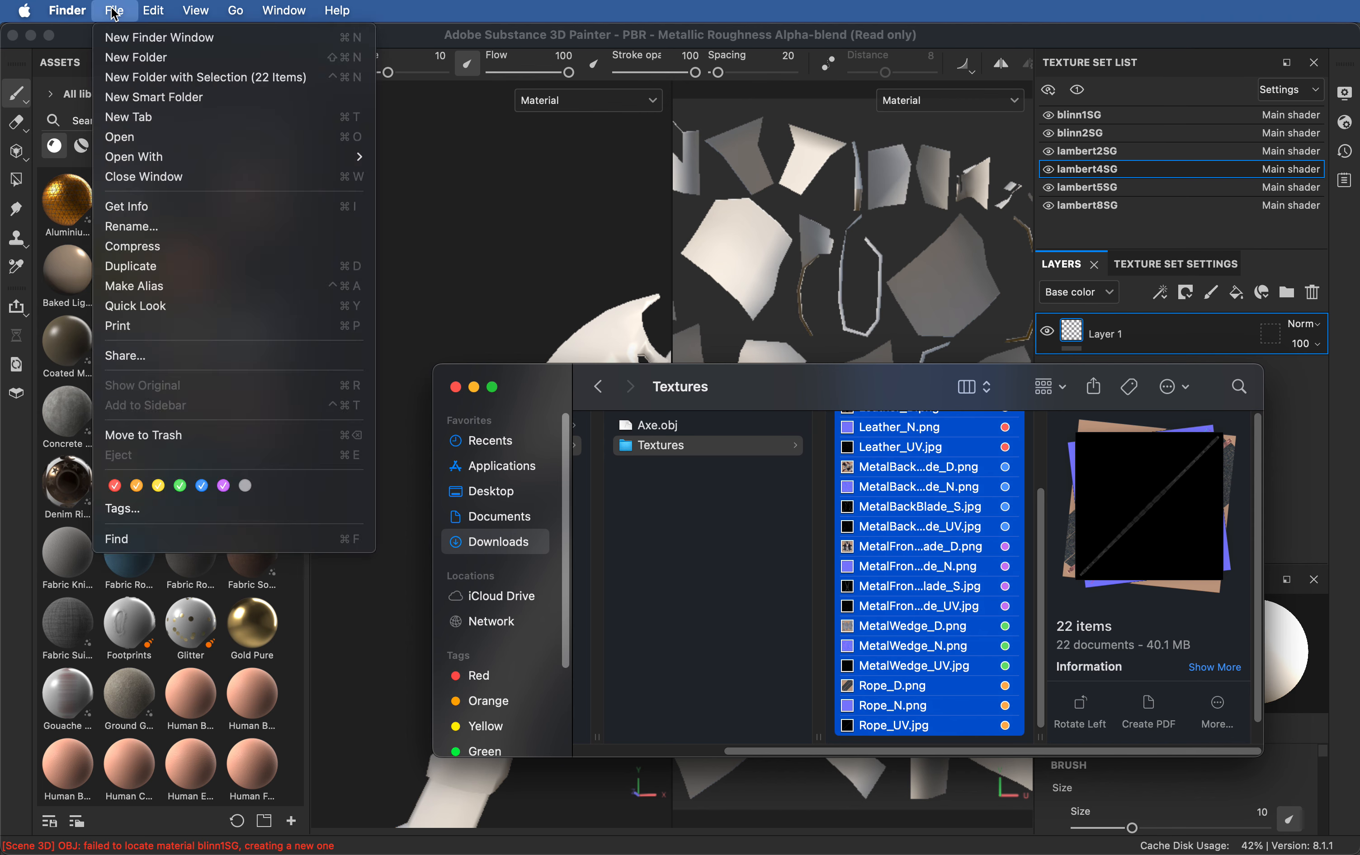
{"action": "left_click", "coordinate": [442, 39]}
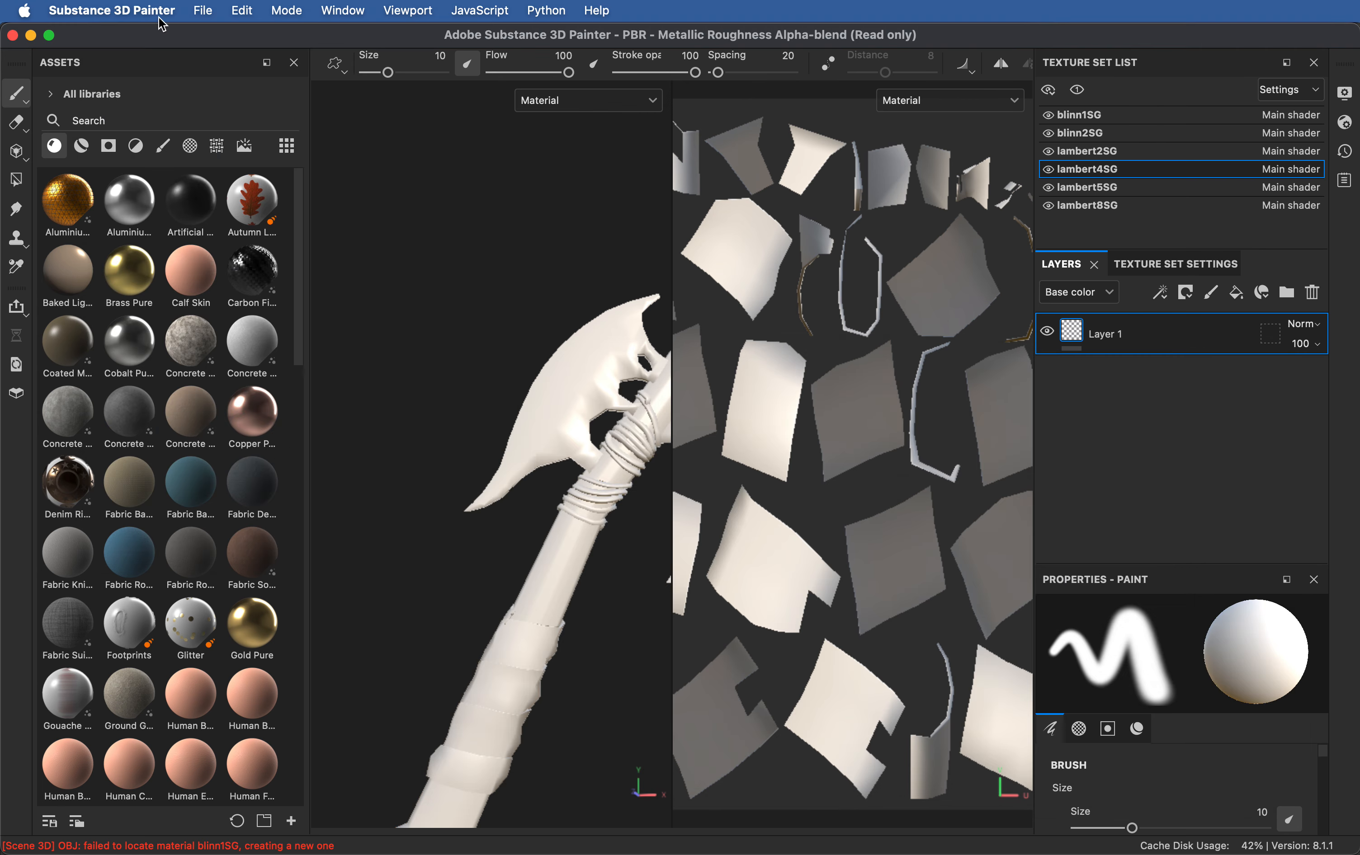
{"action": "left_click", "coordinate": [199, 11]}
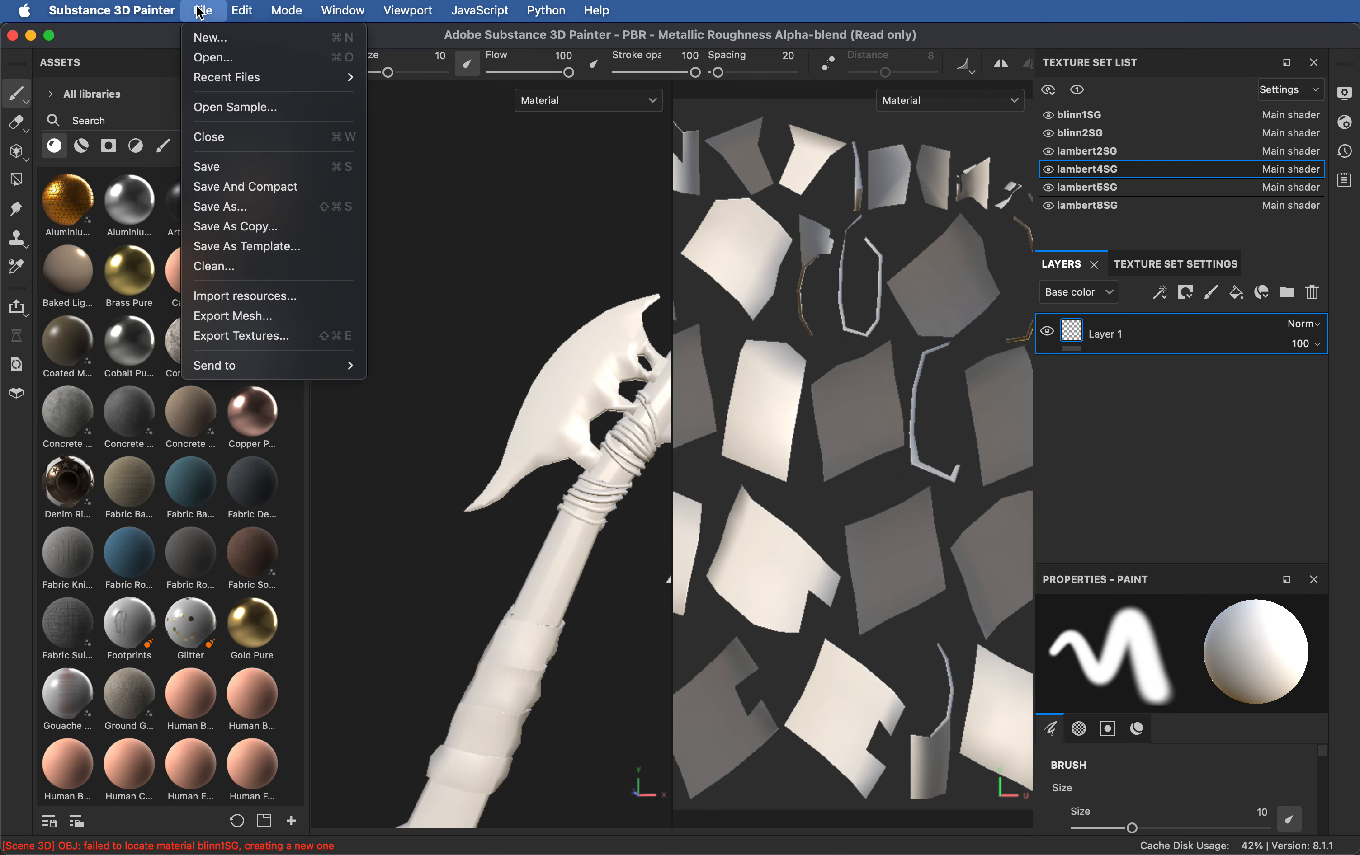
{"action": "left_click", "coordinate": [266, 296]}
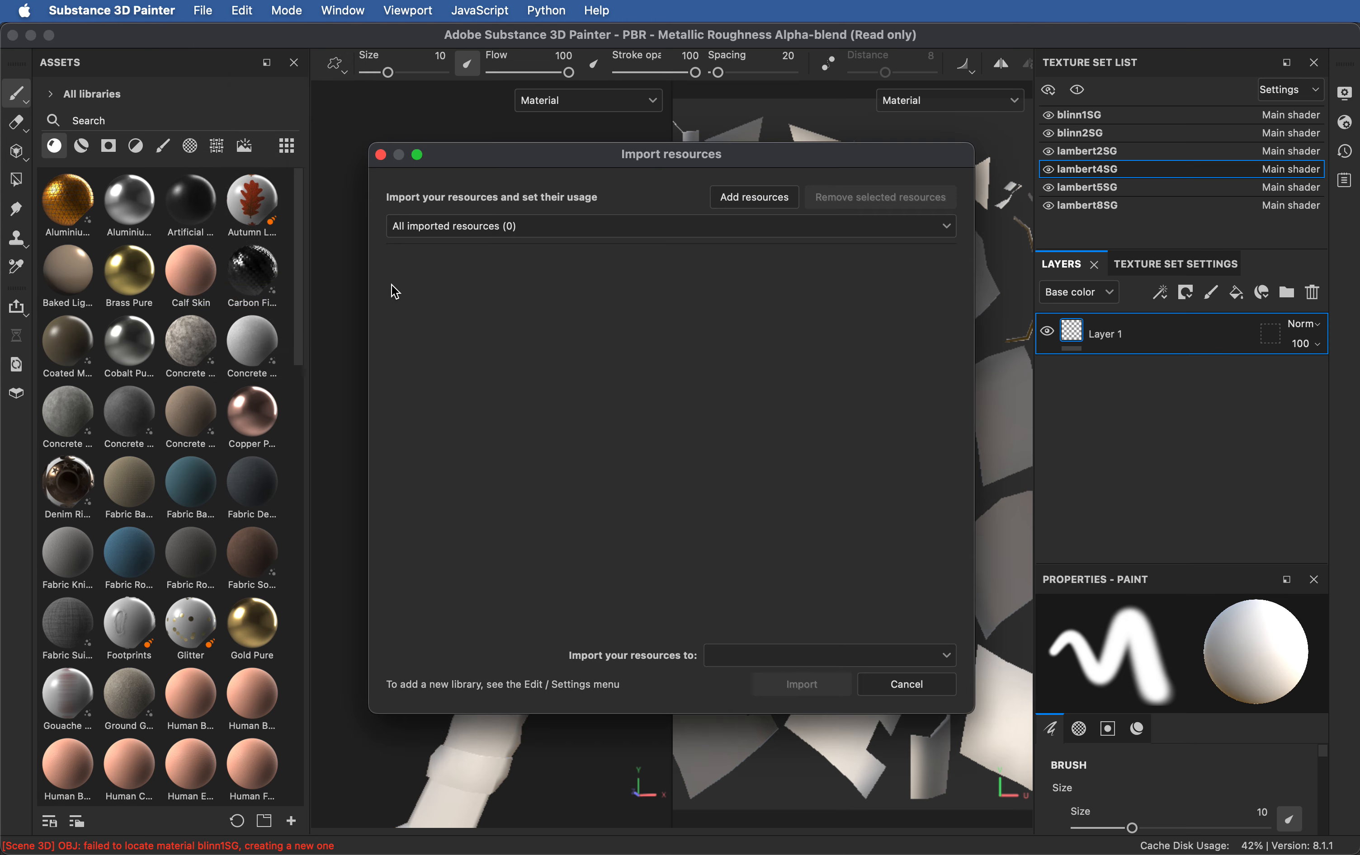
{"action": "left_click", "coordinate": [756, 205]}
{"action": "left_click", "coordinate": [485, 345]}
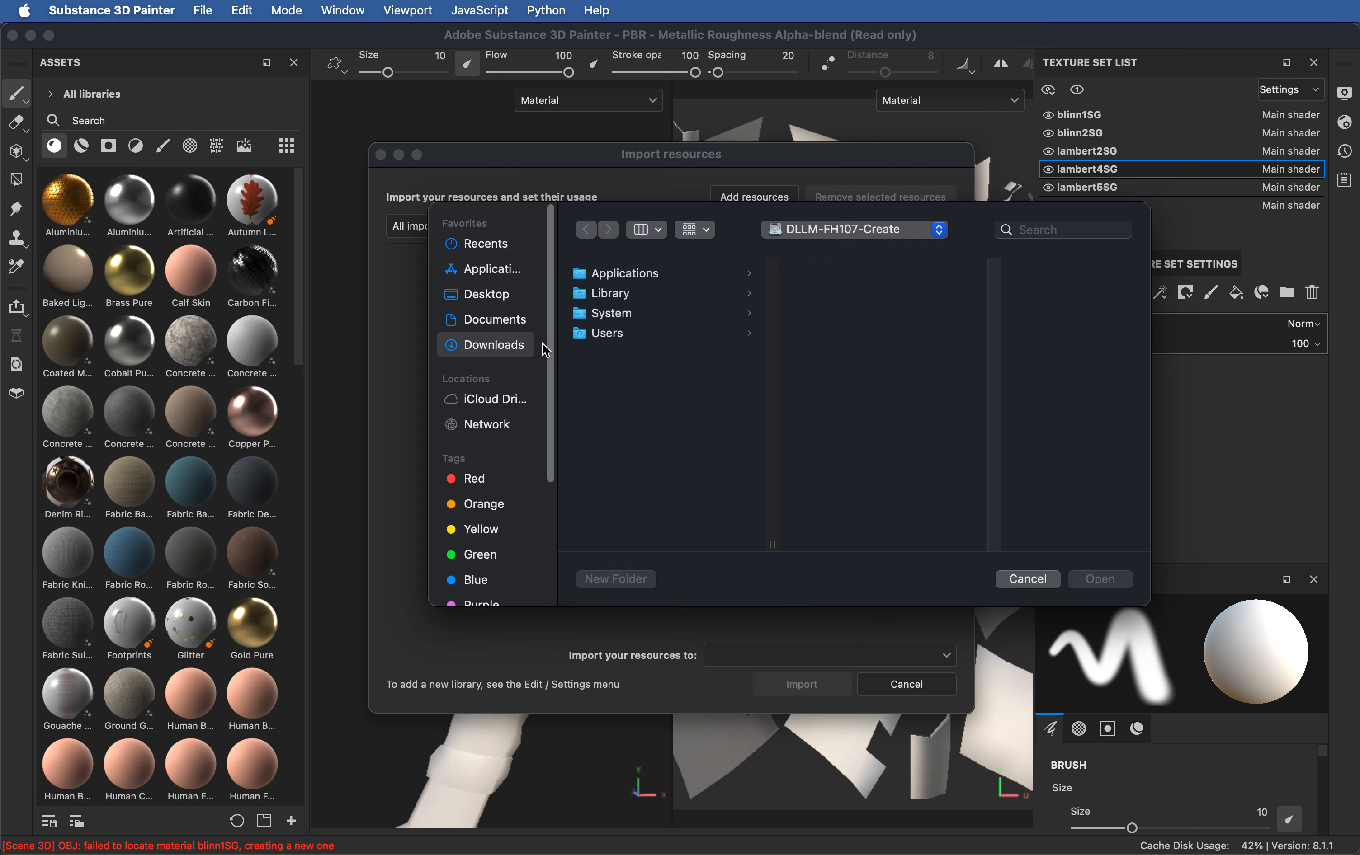
{"action": "left_click", "coordinate": [642, 292]}
{"action": "left_click", "coordinate": [814, 294]}
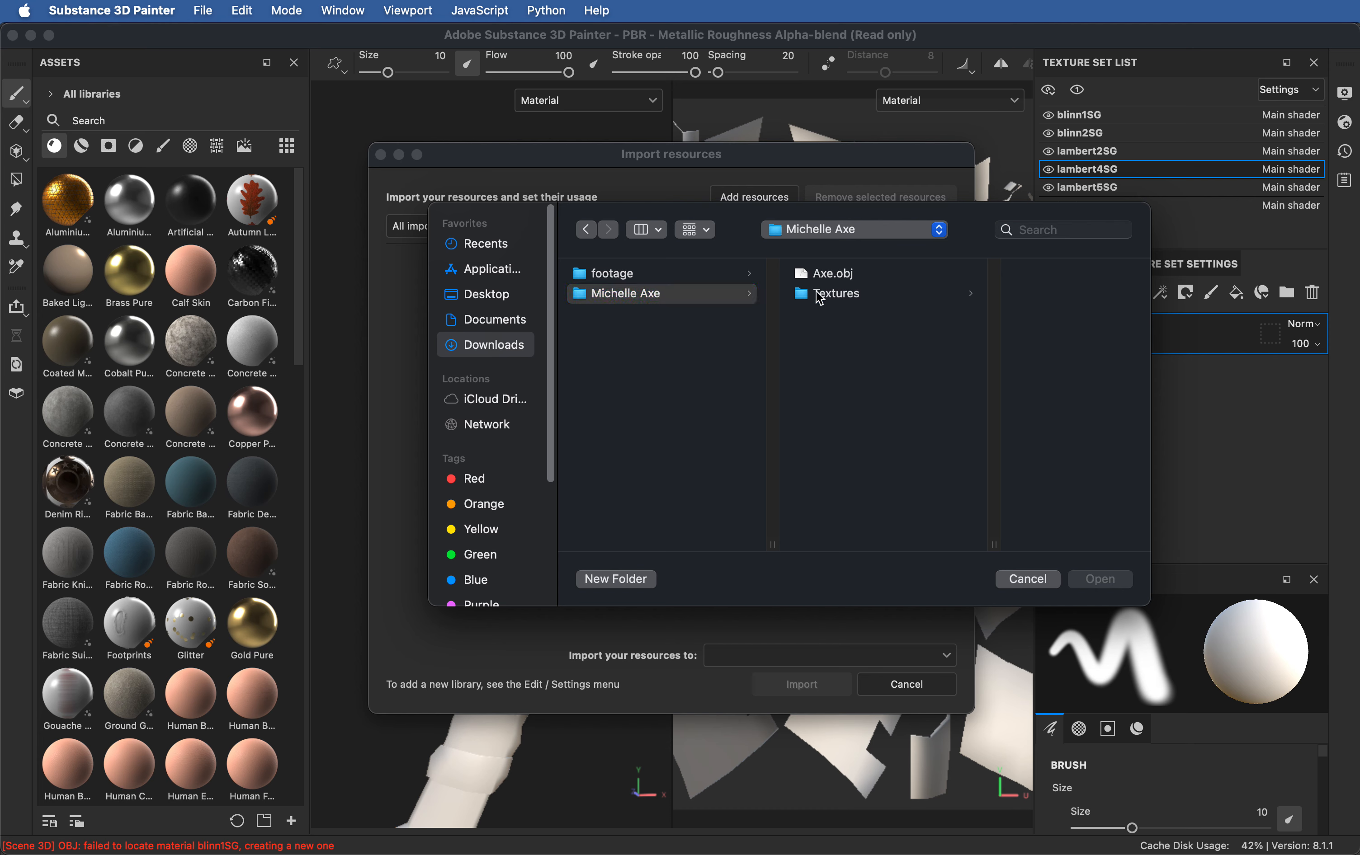
{"action": "left_click", "coordinate": [1047, 314]}
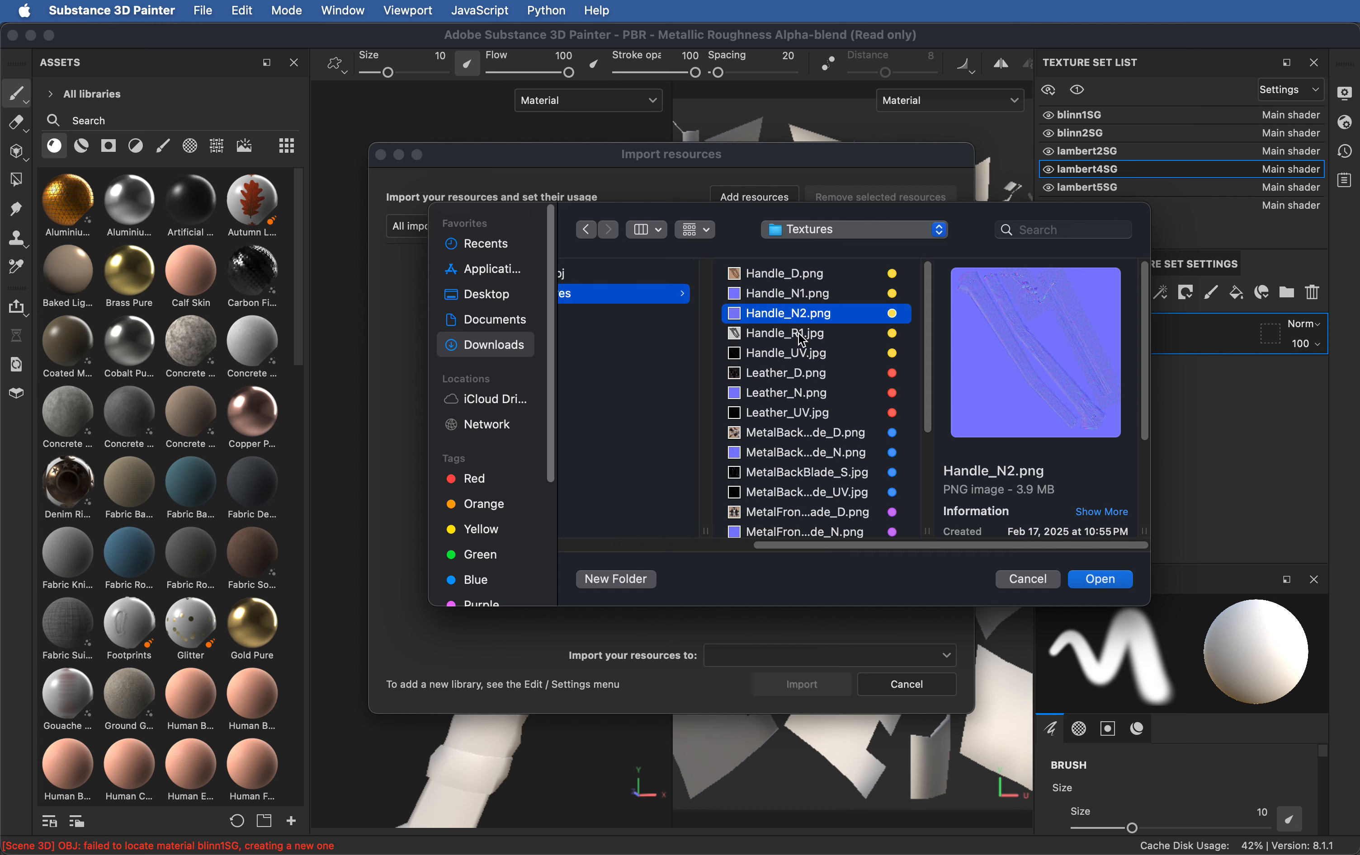
{"action": "left_click", "coordinate": [784, 277]}
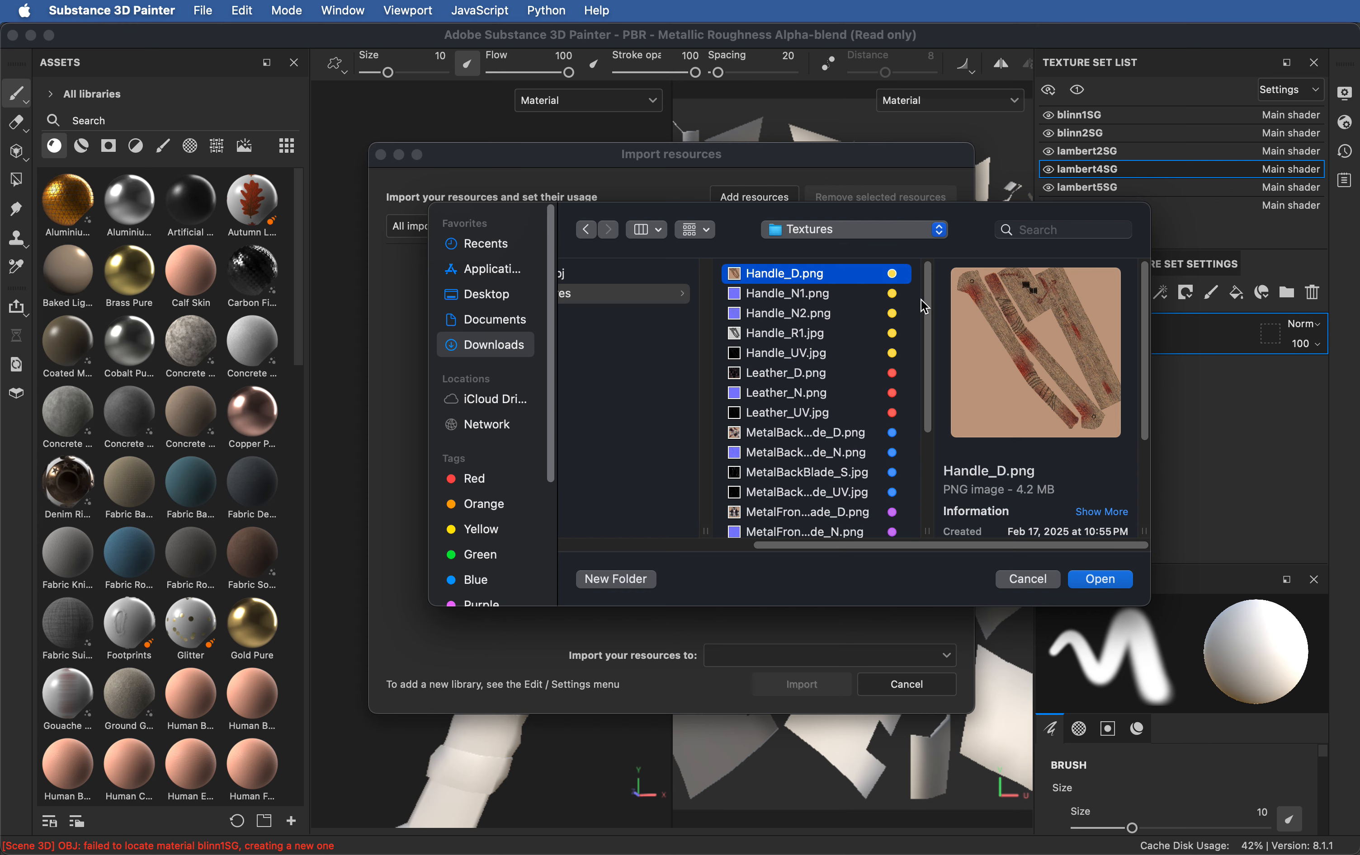
{"action": "scroll", "coordinate": [922, 300], "scroll_direction": "down", "scroll_amount": 5}
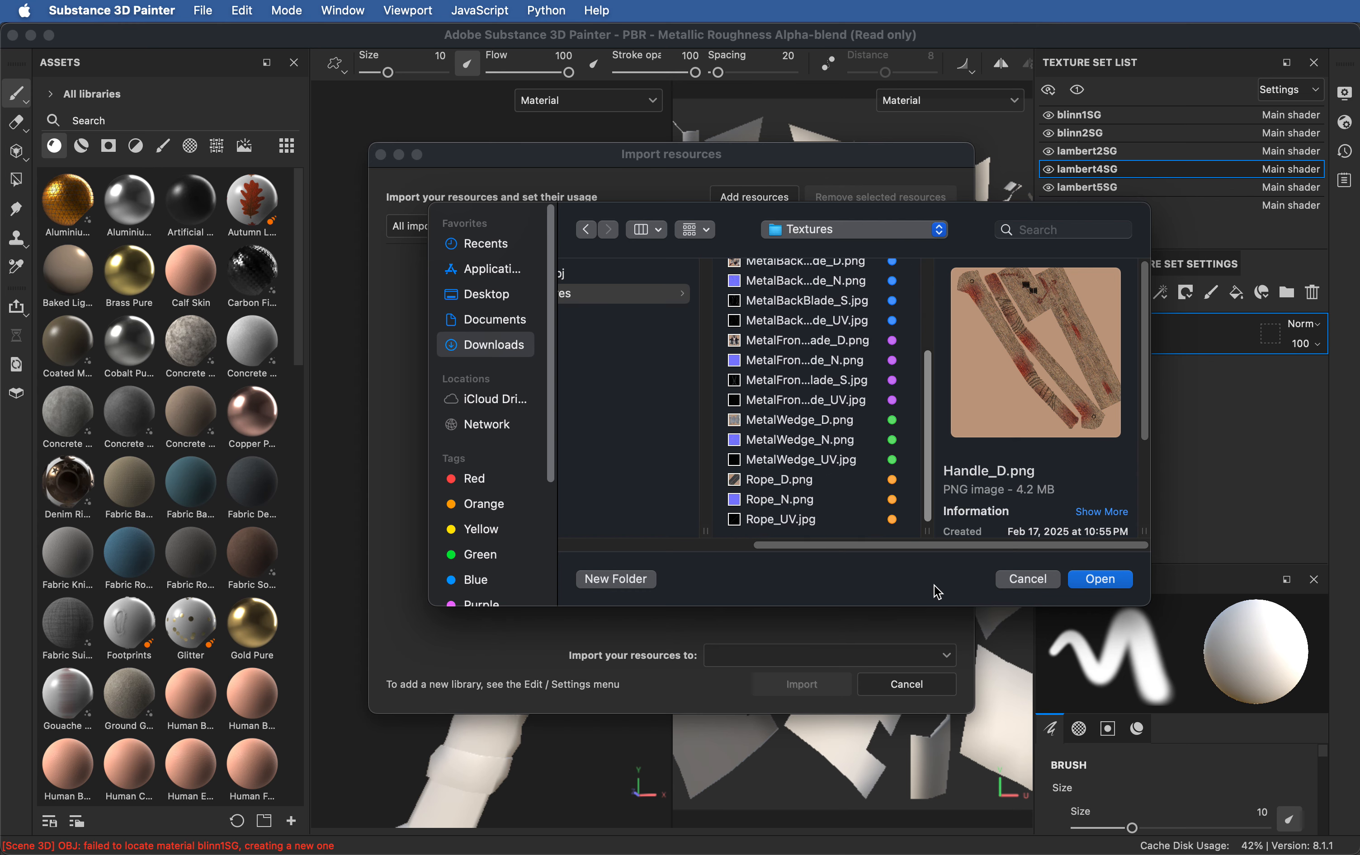
{"action": "left_click", "coordinate": [843, 524], "text": "shift"}
{"action": "left_click", "coordinate": [1100, 579]}
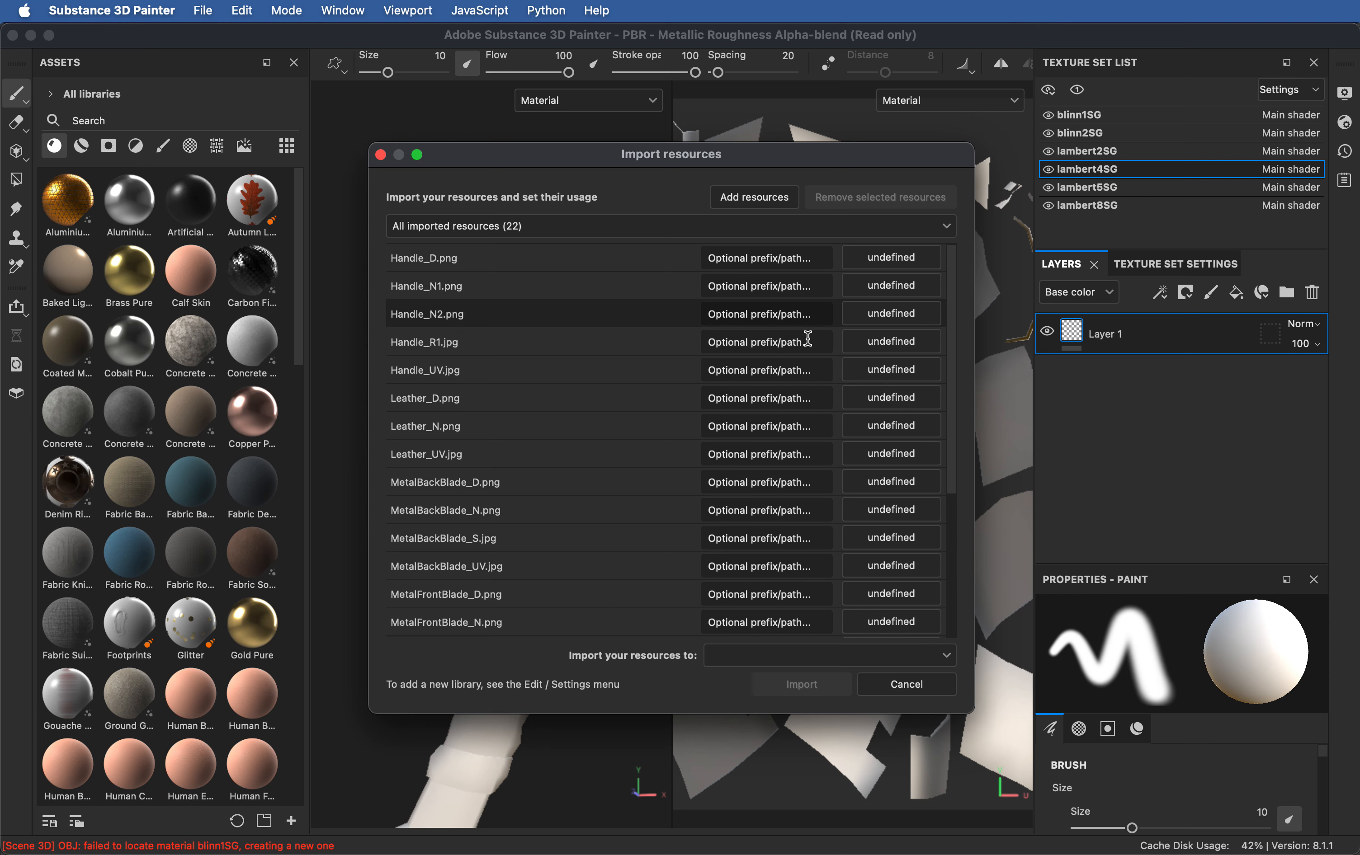
{"action": "left_click", "coordinate": [907, 687]}
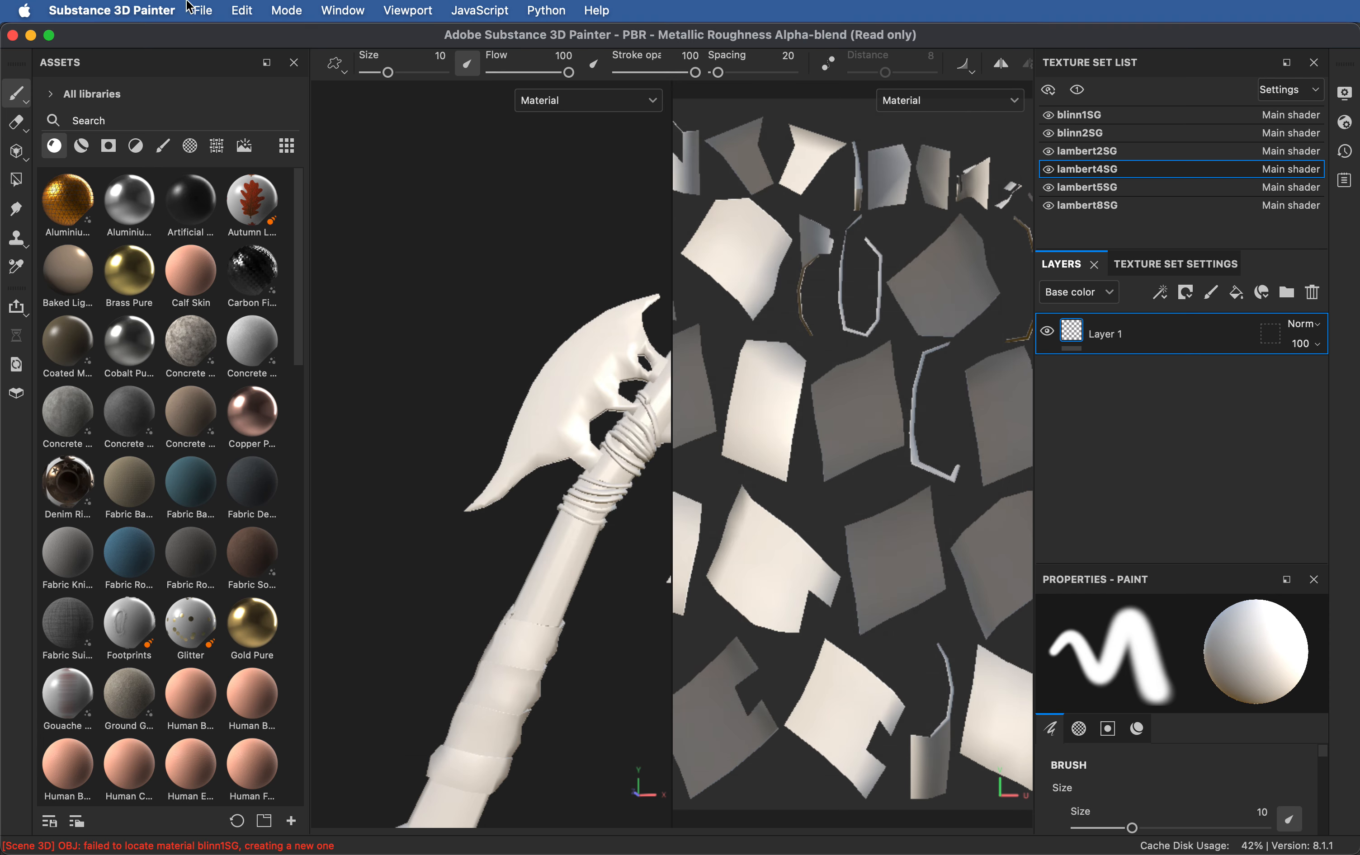
Step: Add the eight Handle and Leather map files from the Textures folder, Handle_D.png through Leather_UV.jpg, to the resource import list
{"action": "left_click", "coordinate": [199, 11]}
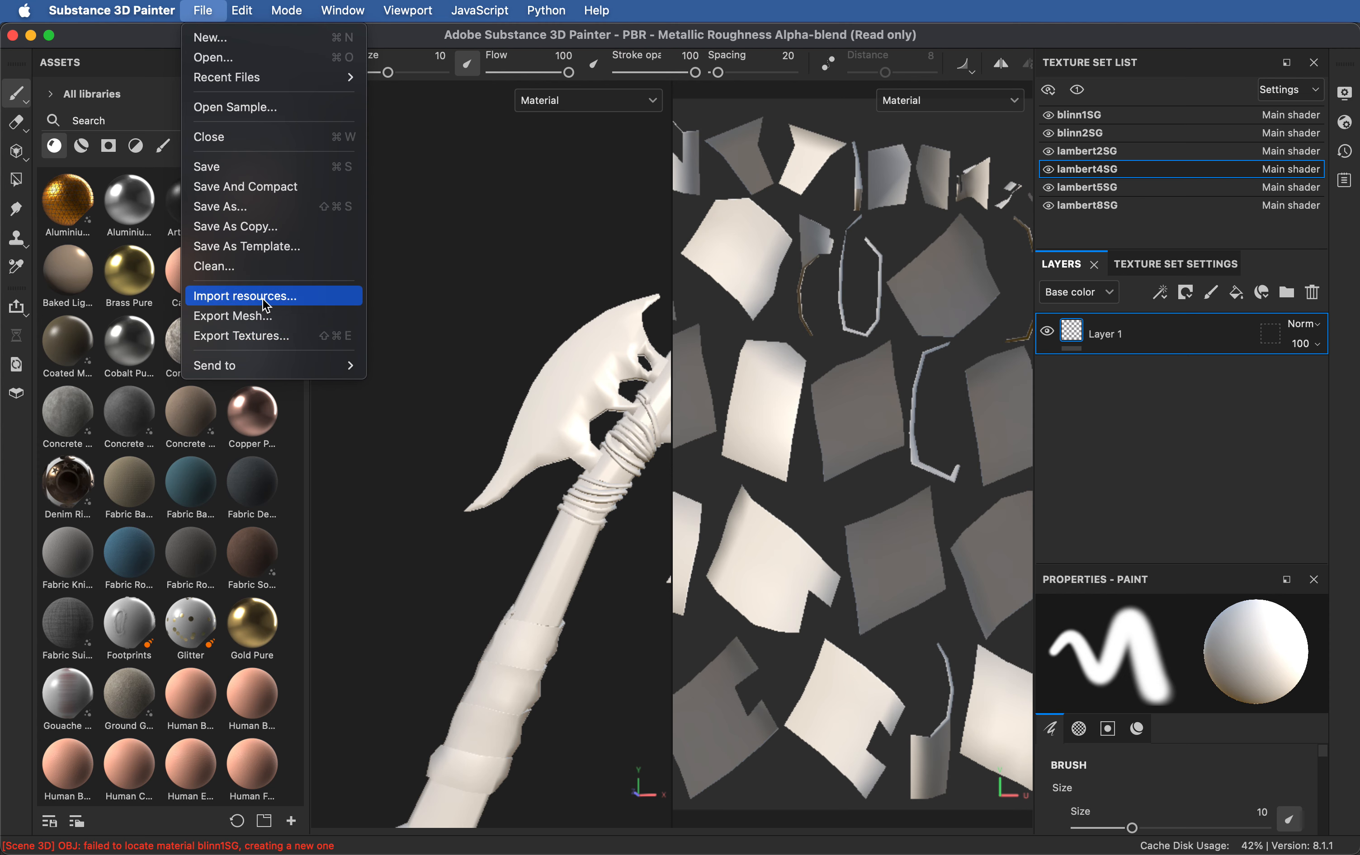
{"action": "left_click", "coordinate": [334, 296]}
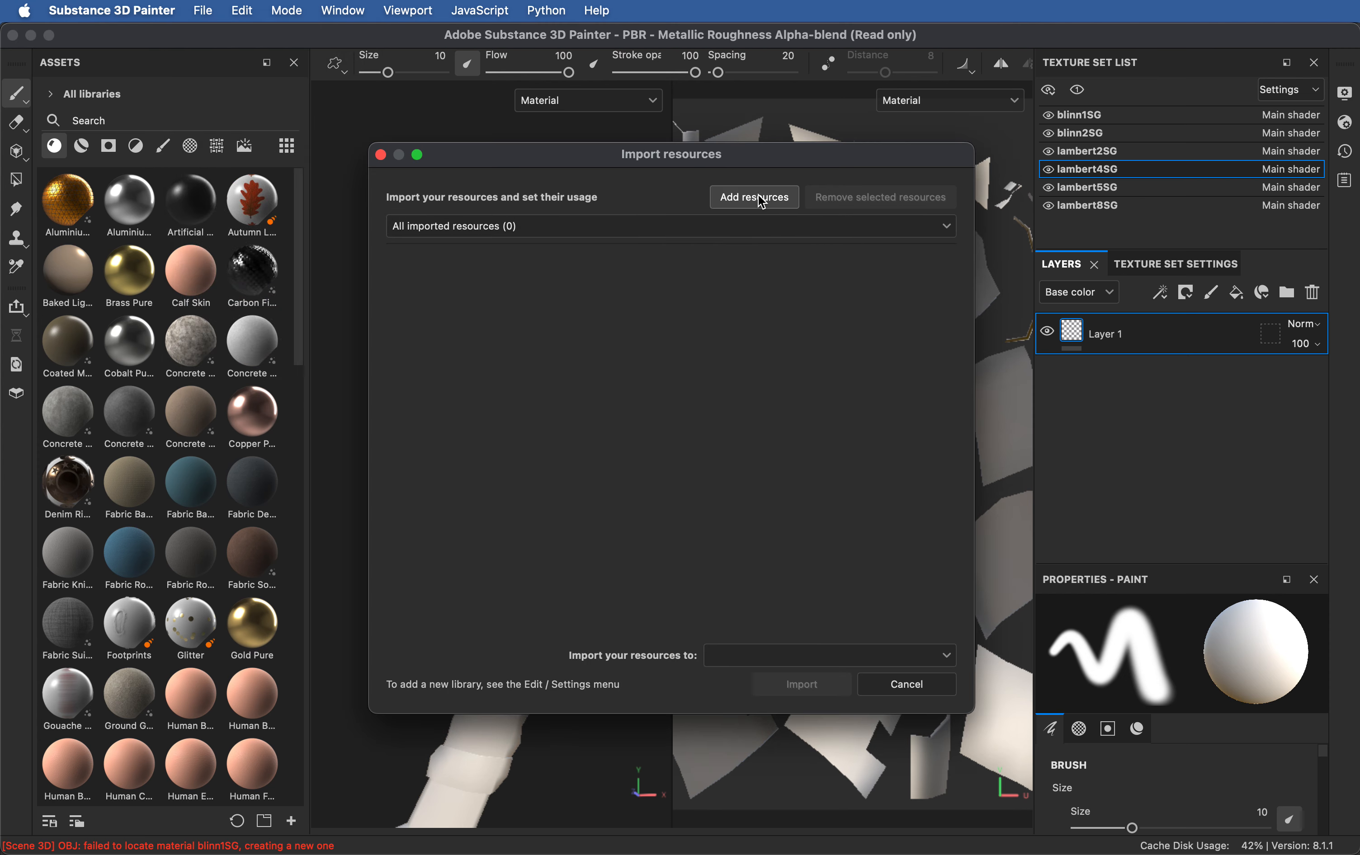
{"action": "left_click", "coordinate": [758, 195]}
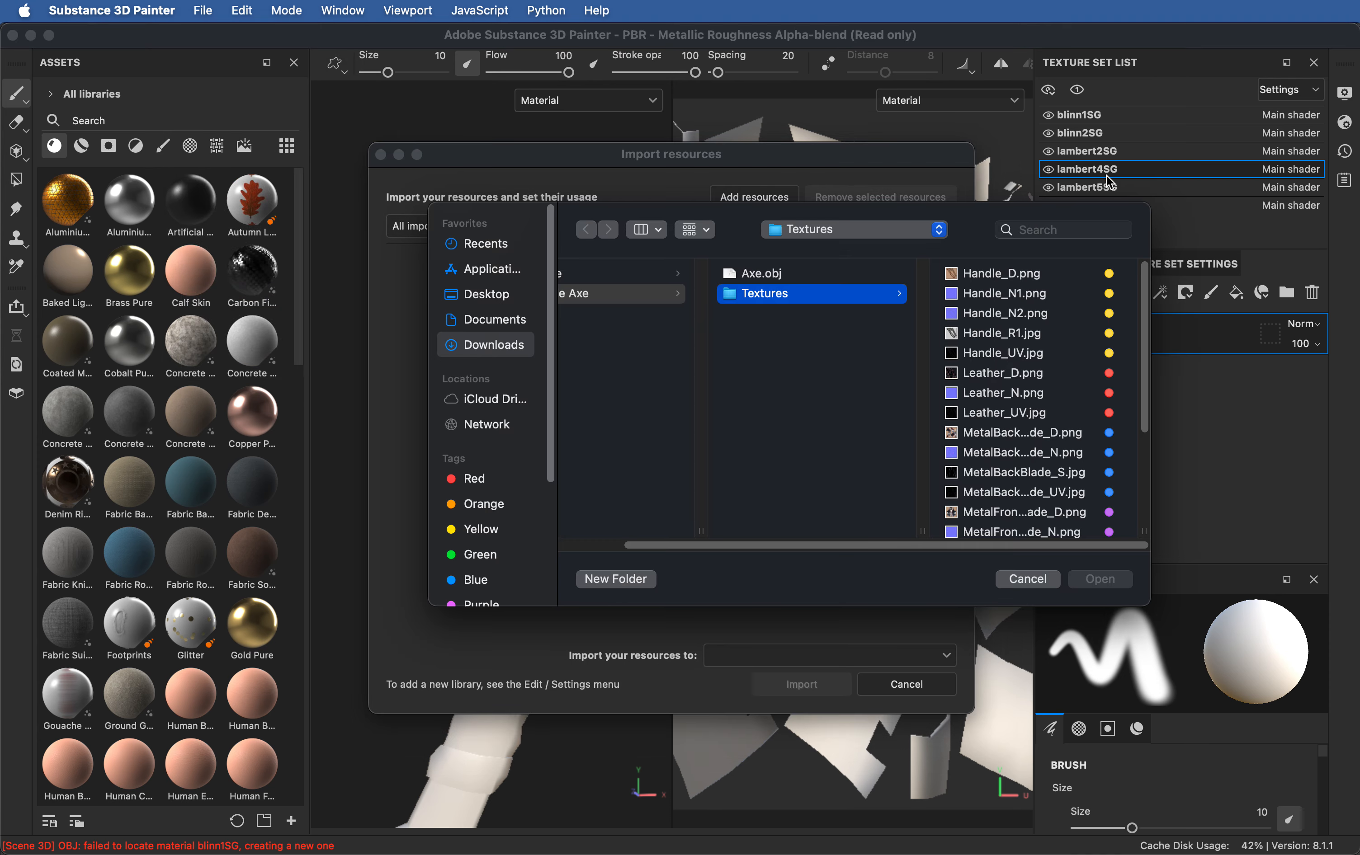
{"action": "left_click", "coordinate": [995, 374]}
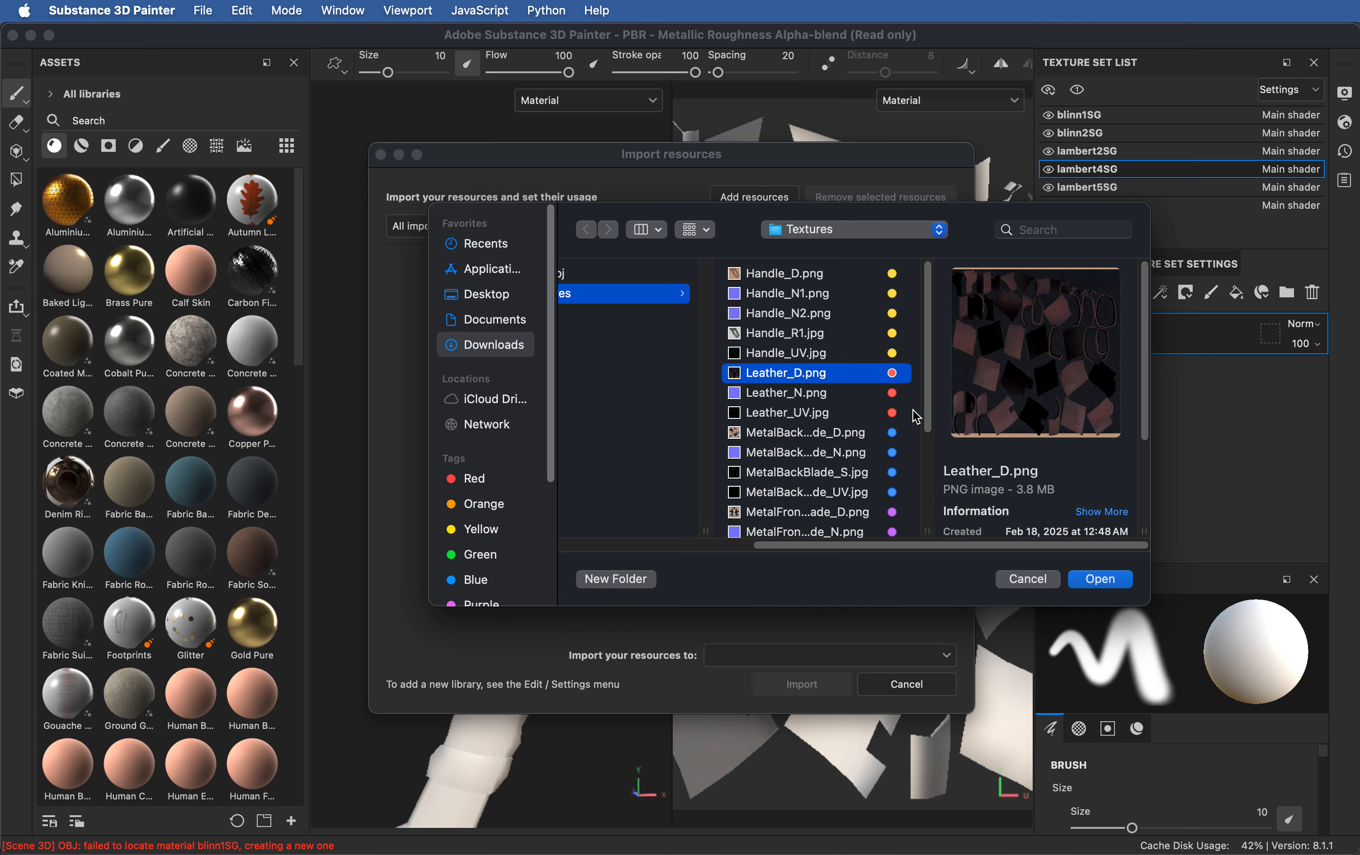
{"action": "left_click", "coordinate": [820, 417], "text": "shift"}
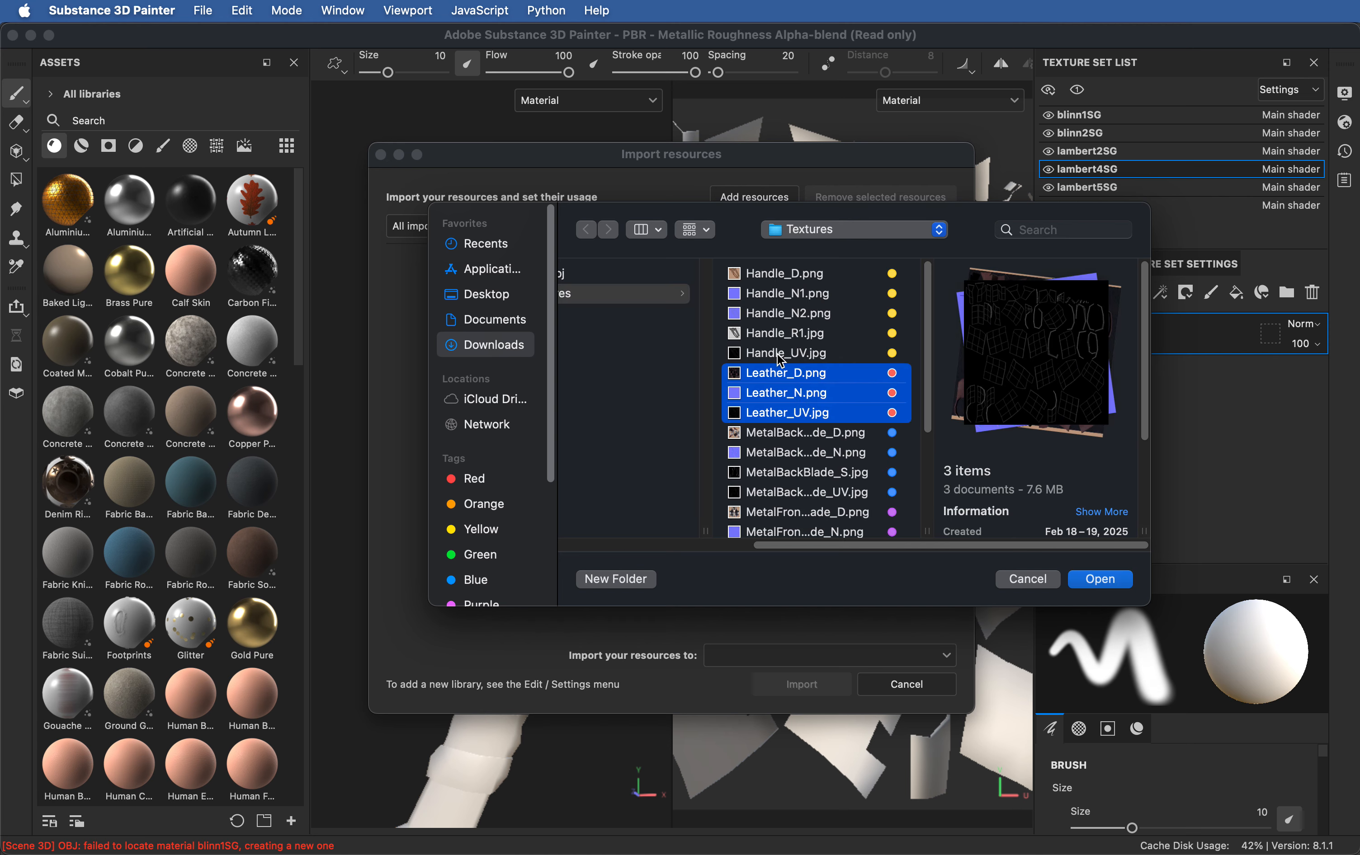
{"action": "left_click", "coordinate": [780, 354]}
{"action": "left_click", "coordinate": [781, 273]}
{"action": "left_click", "coordinate": [797, 413], "text": "shift"}
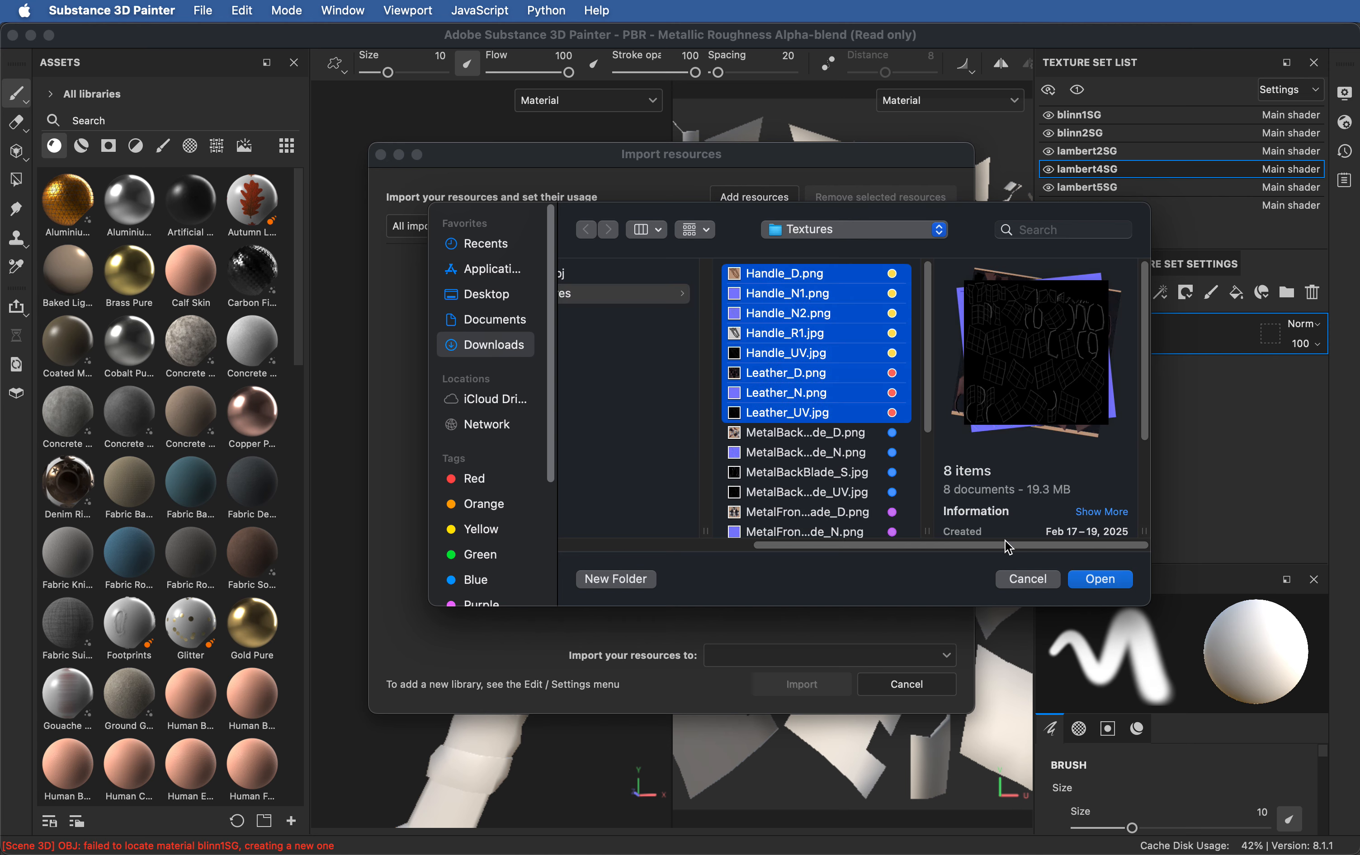
{"action": "left_click", "coordinate": [1101, 579]}
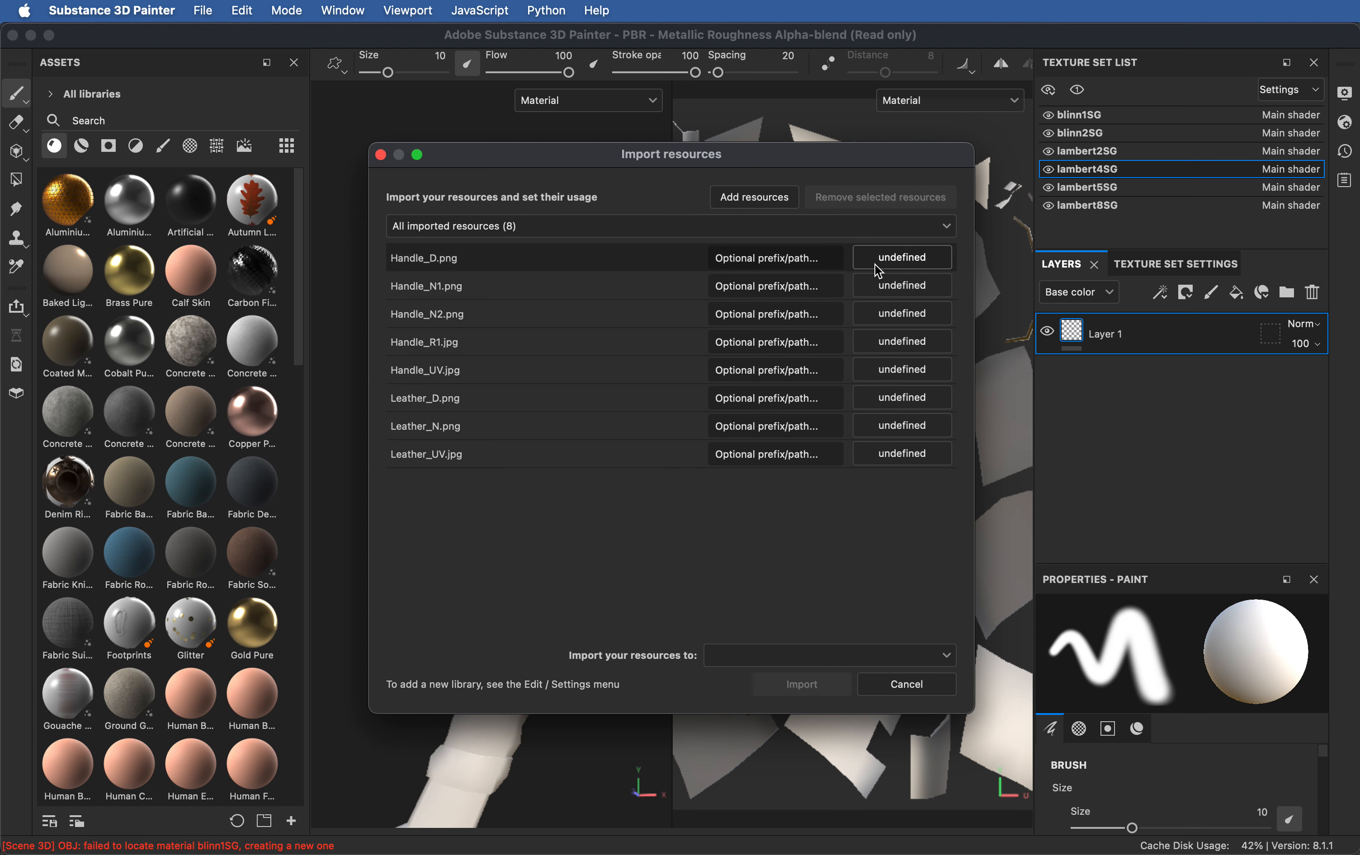
Step: Set the import usage of Handle_D, Handle_N1, Handle_N2, Handle_R1 and Handle_UV to texture
{"action": "left_click", "coordinate": [874, 264]}
{"action": "left_click", "coordinate": [918, 334]}
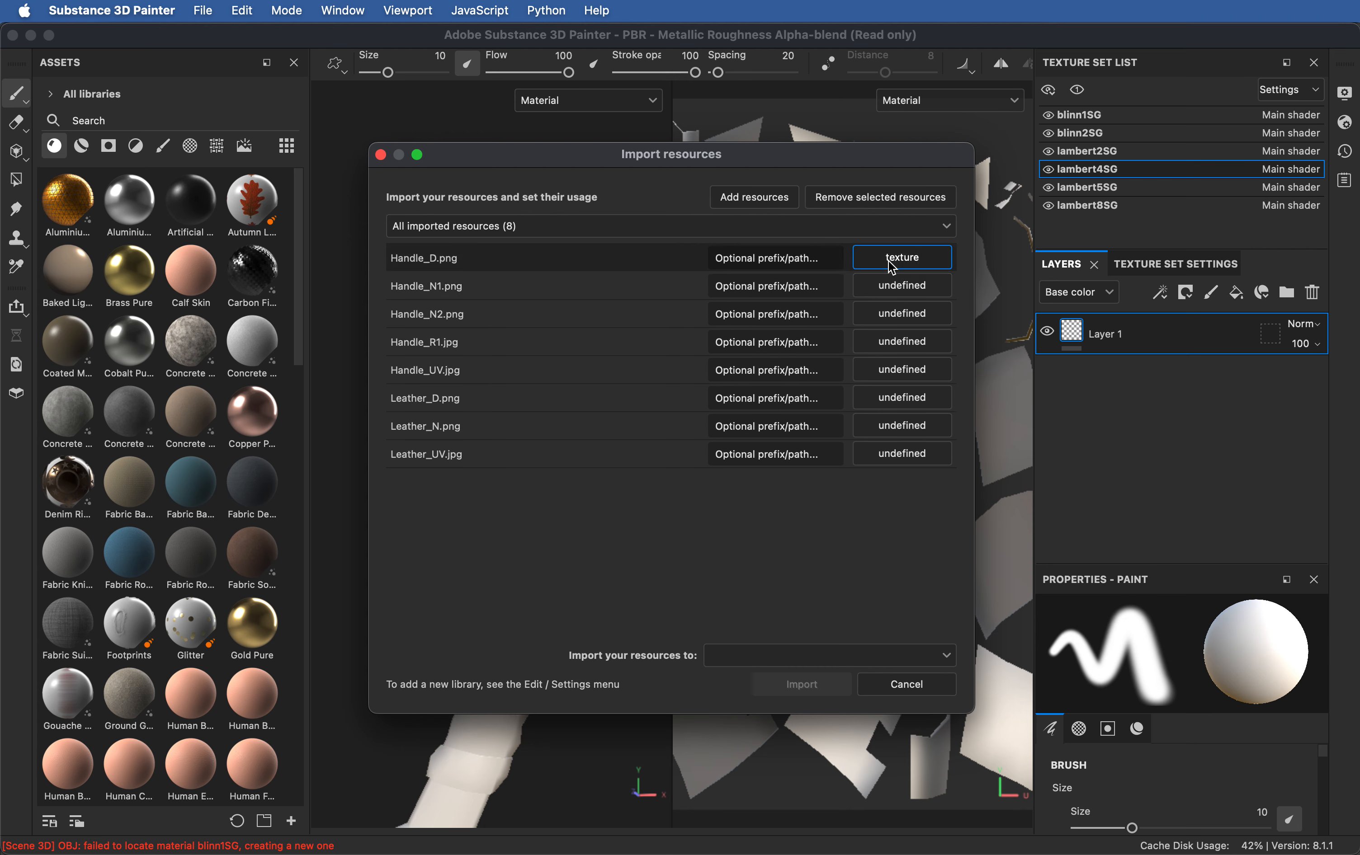
{"action": "left_click", "coordinate": [902, 286]}
{"action": "left_click", "coordinate": [919, 360]}
{"action": "left_click", "coordinate": [902, 313]}
{"action": "left_click", "coordinate": [916, 388]}
{"action": "left_click", "coordinate": [895, 342]}
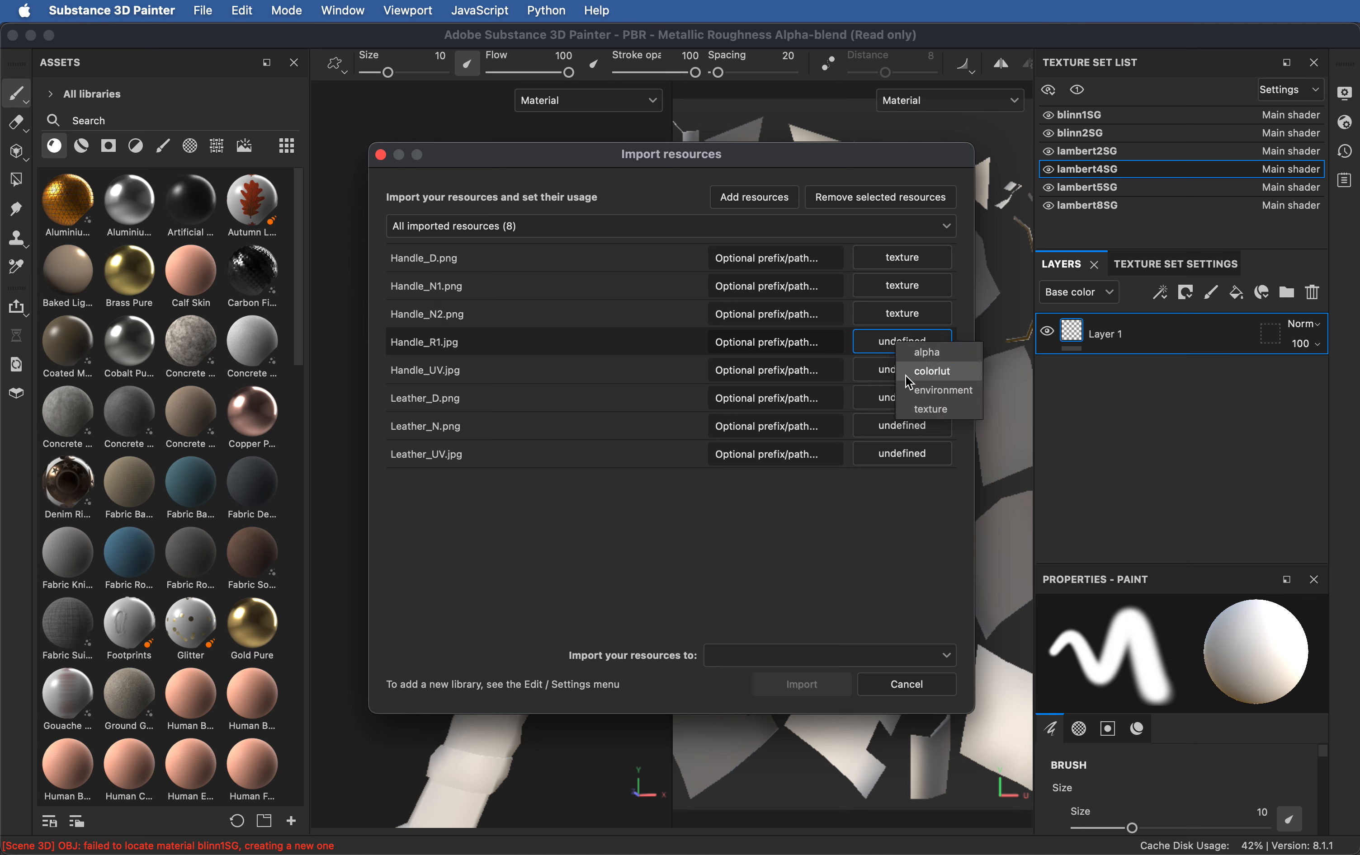
{"action": "left_click", "coordinate": [914, 404]}
{"action": "left_click", "coordinate": [901, 369]}
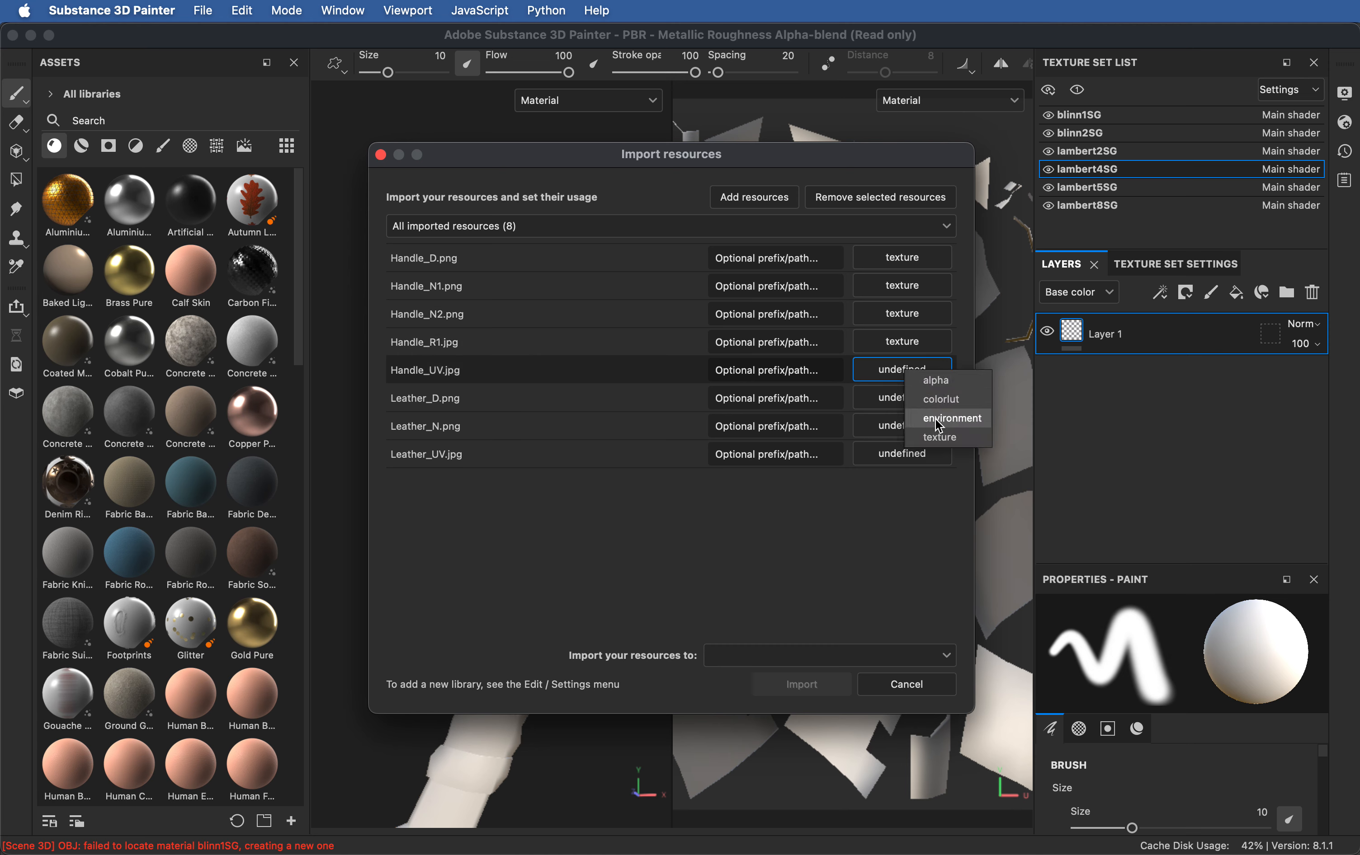
{"action": "left_click", "coordinate": [938, 435]}
Step: Set the import usage of Leather_D, Leather_N and Leather_UV to texture
{"action": "left_click", "coordinate": [914, 398]}
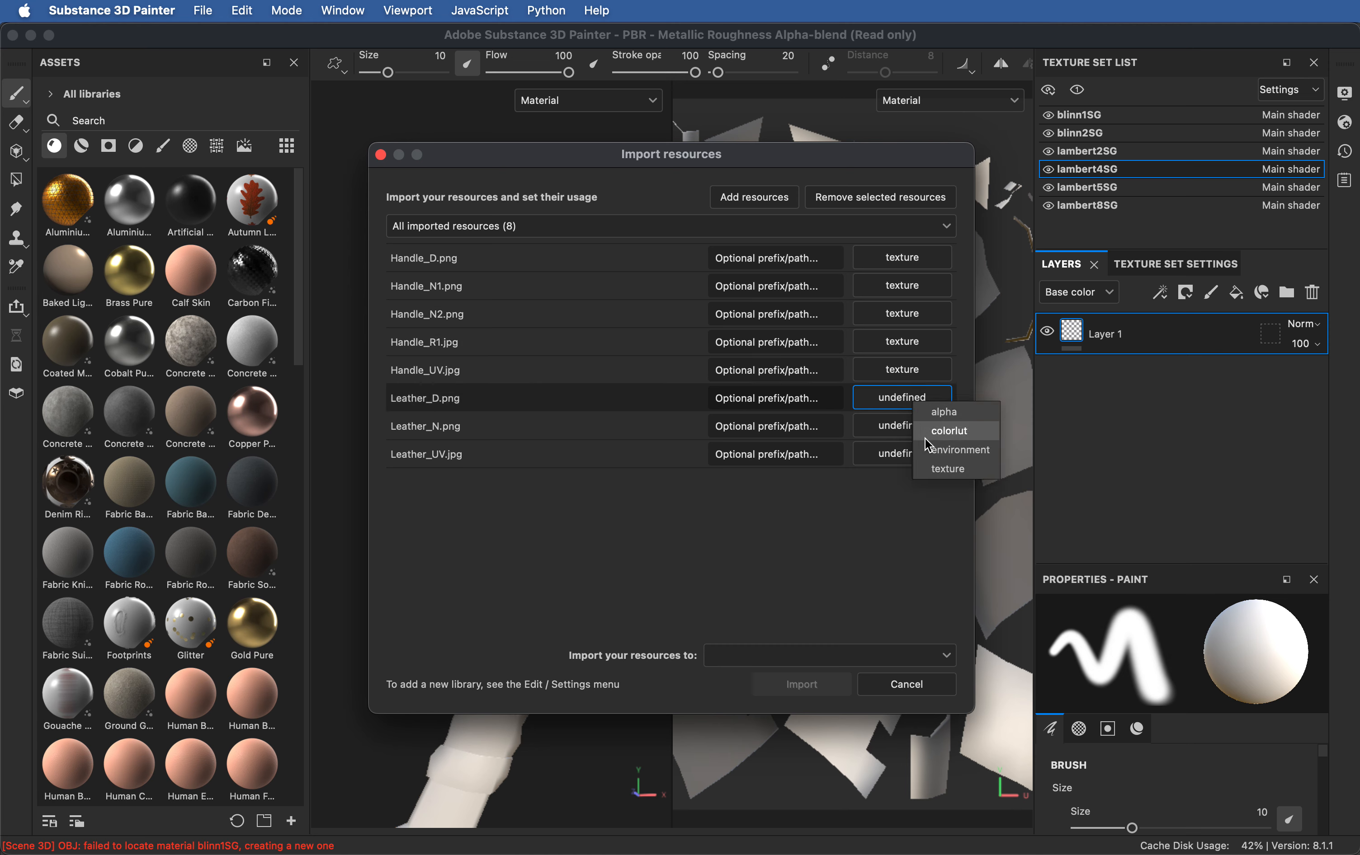
{"action": "left_click", "coordinate": [944, 469]}
{"action": "left_click", "coordinate": [900, 426]}
{"action": "left_click", "coordinate": [928, 494]}
{"action": "left_click", "coordinate": [907, 455]}
{"action": "left_click", "coordinate": [934, 522]}
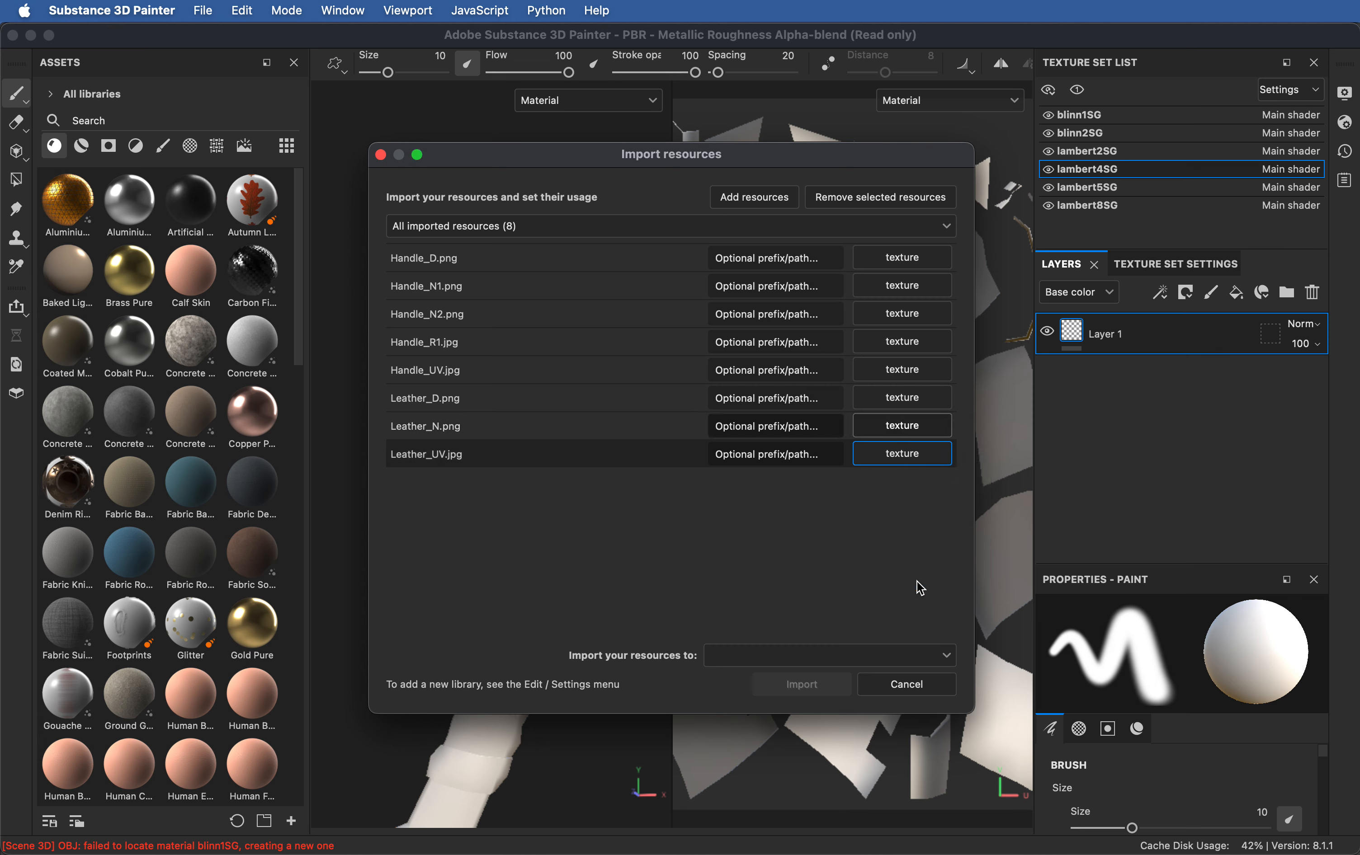
Step: Import the resources into project 'PBR - Metallic Roughness Alpha-blend' and preview the Leather_D and Handle_UV assets
{"action": "left_click", "coordinate": [886, 664]}
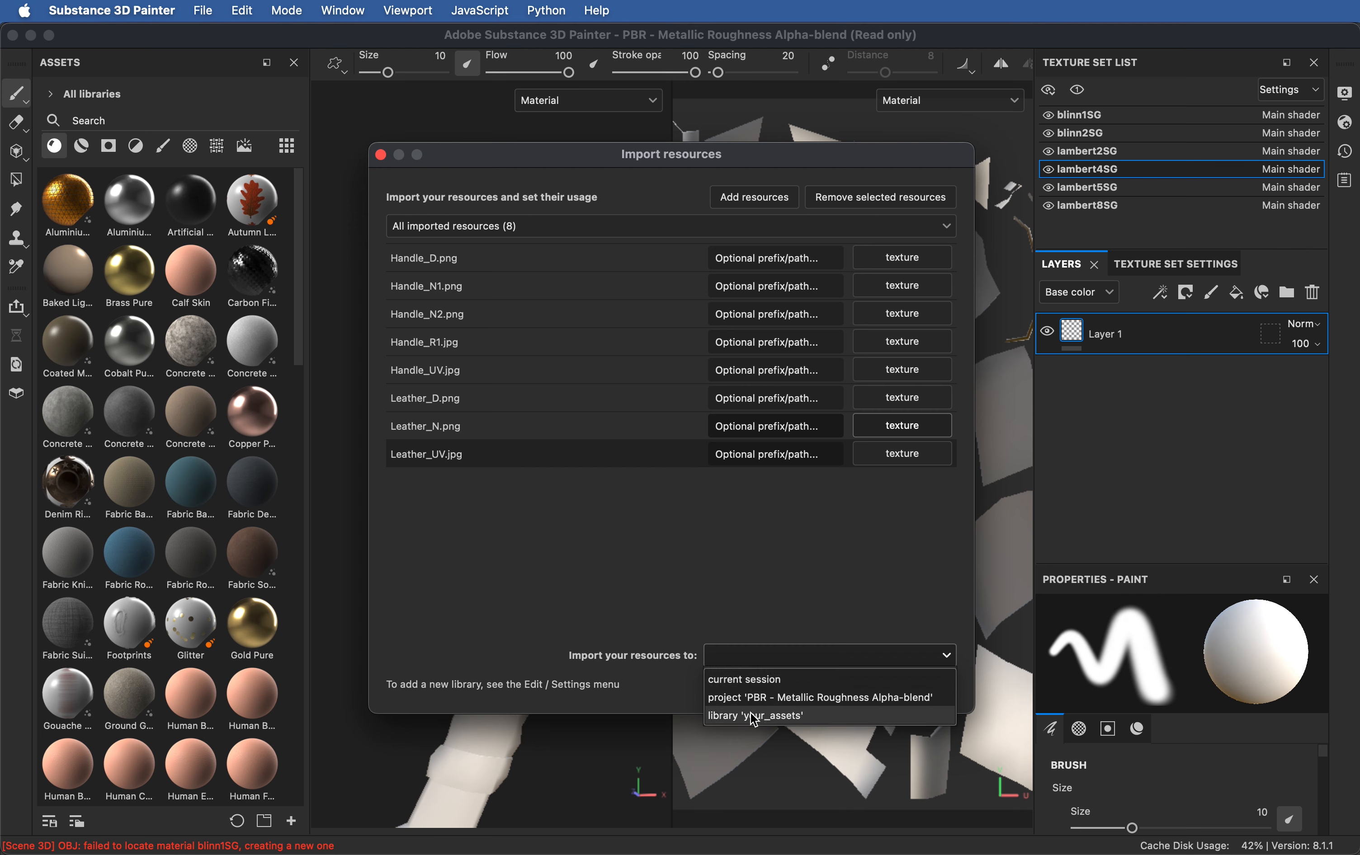
{"action": "left_click", "coordinate": [769, 698]}
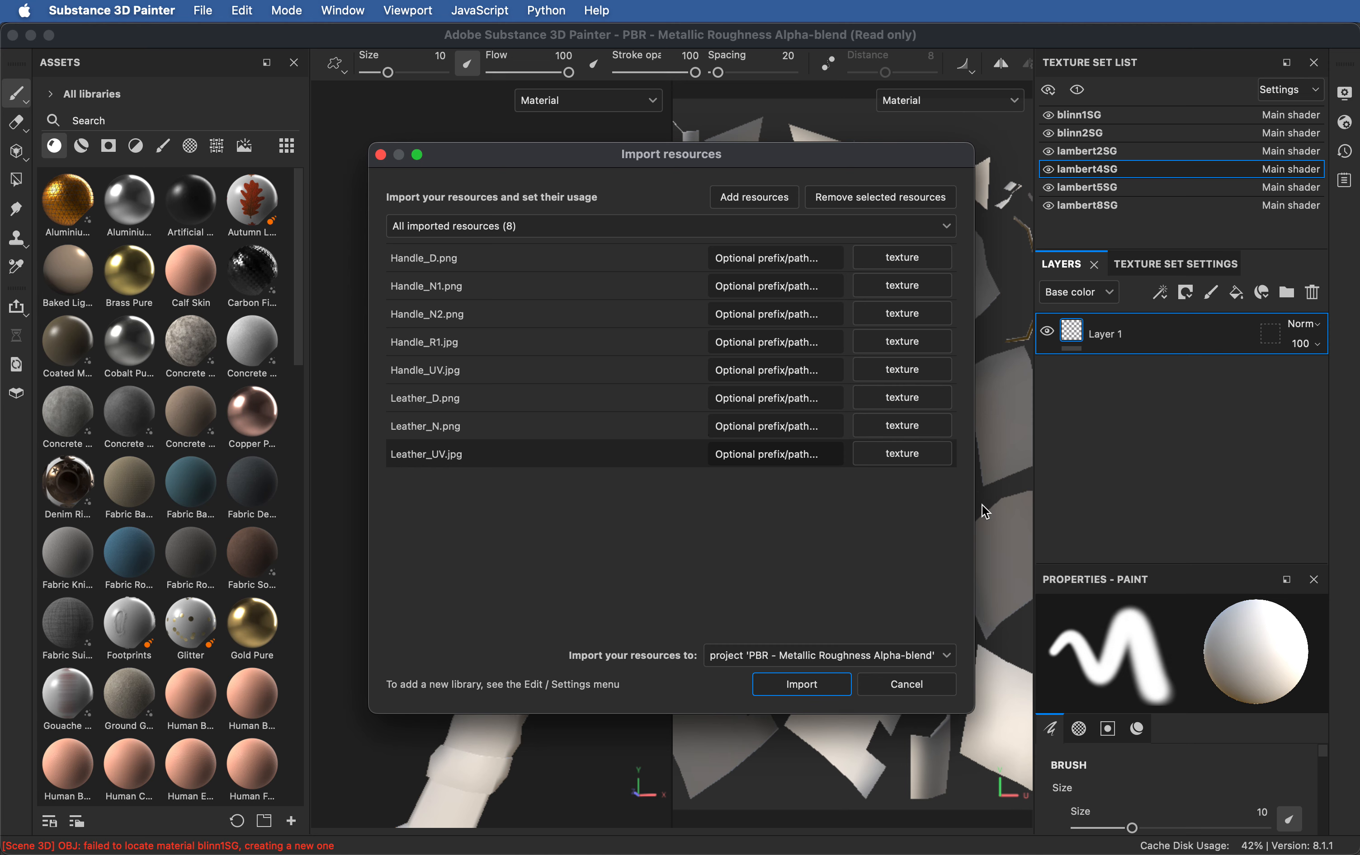
{"action": "left_click", "coordinate": [802, 684]}
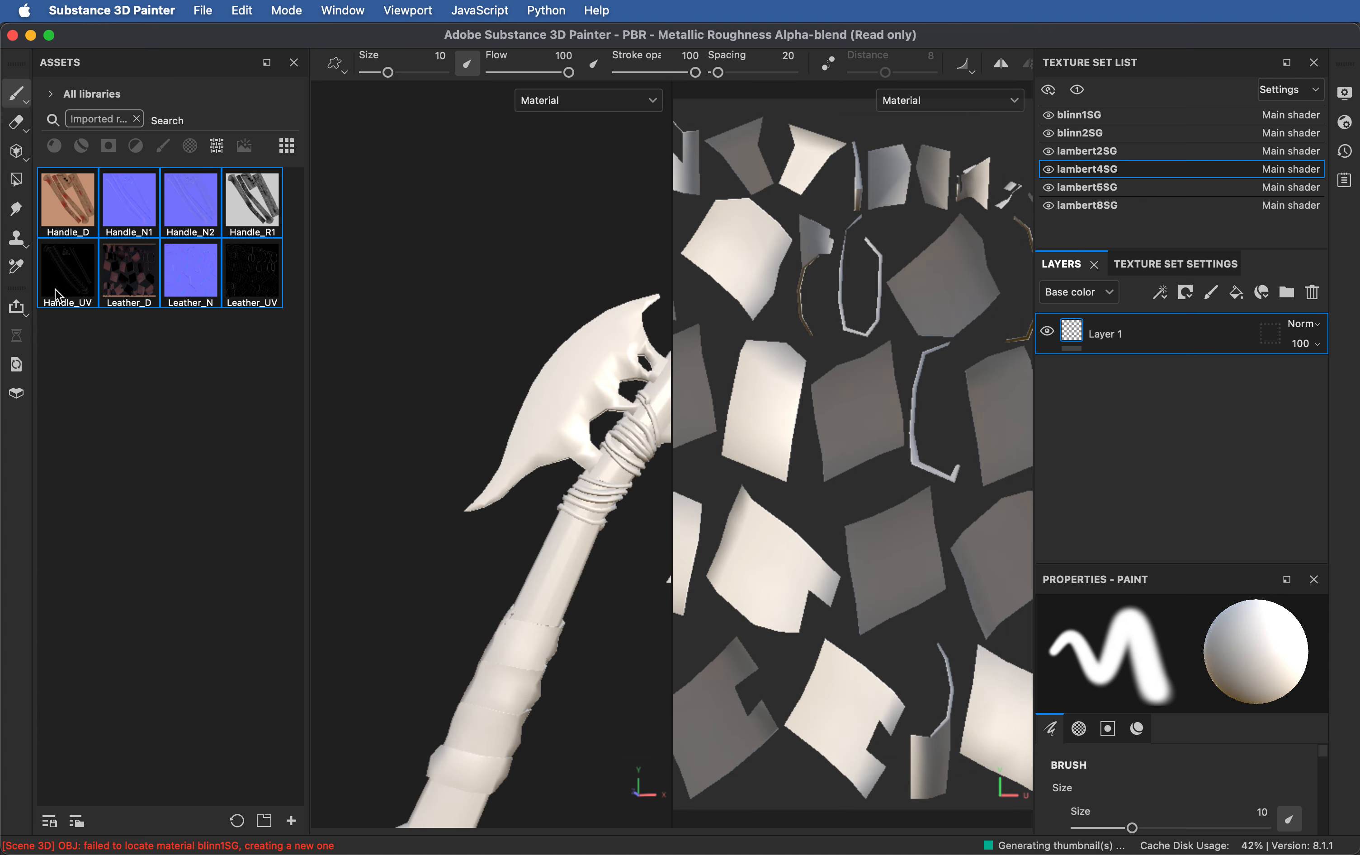
{"action": "mouse_move", "coordinate": [131, 261]}
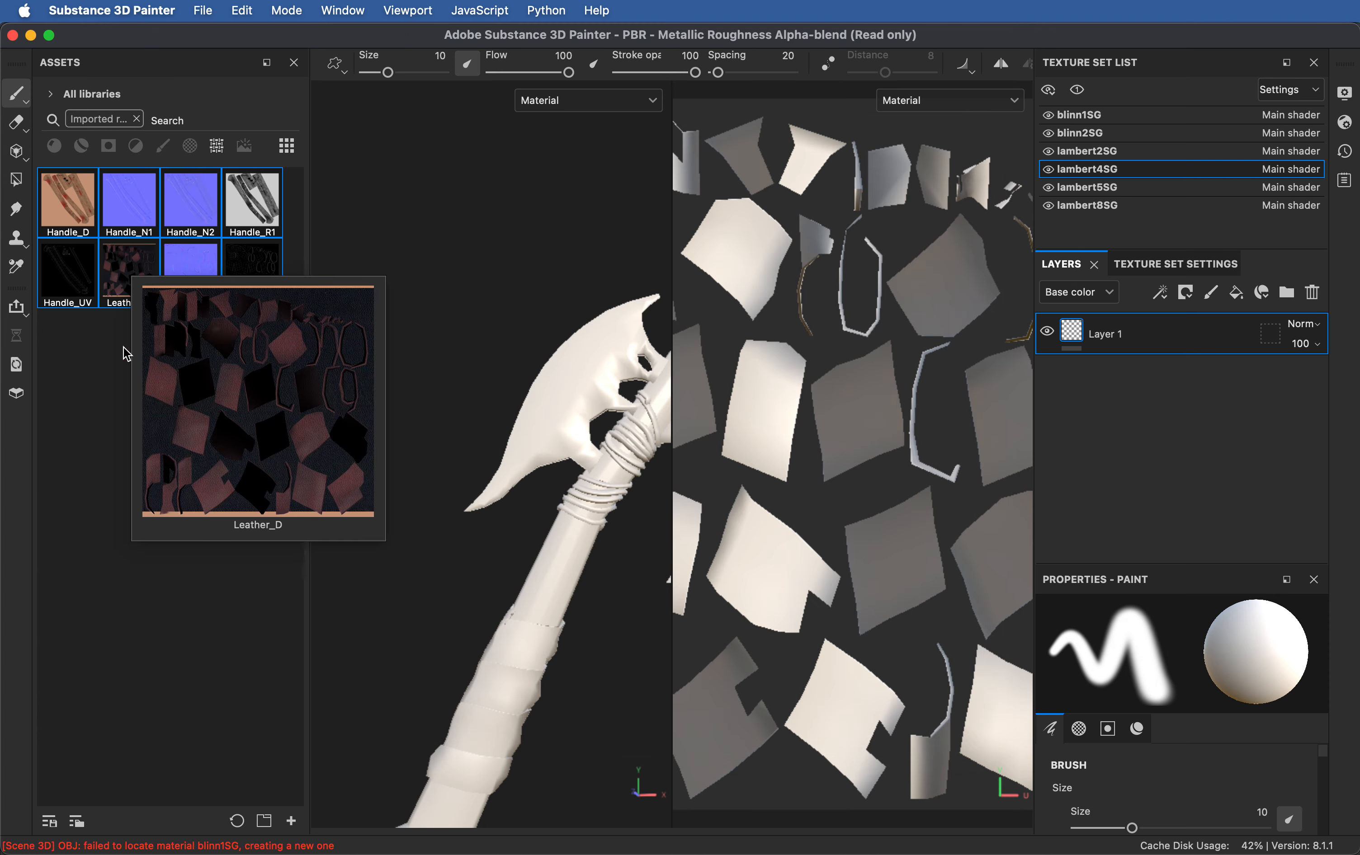
{"action": "mouse_move", "coordinate": [83, 311]}
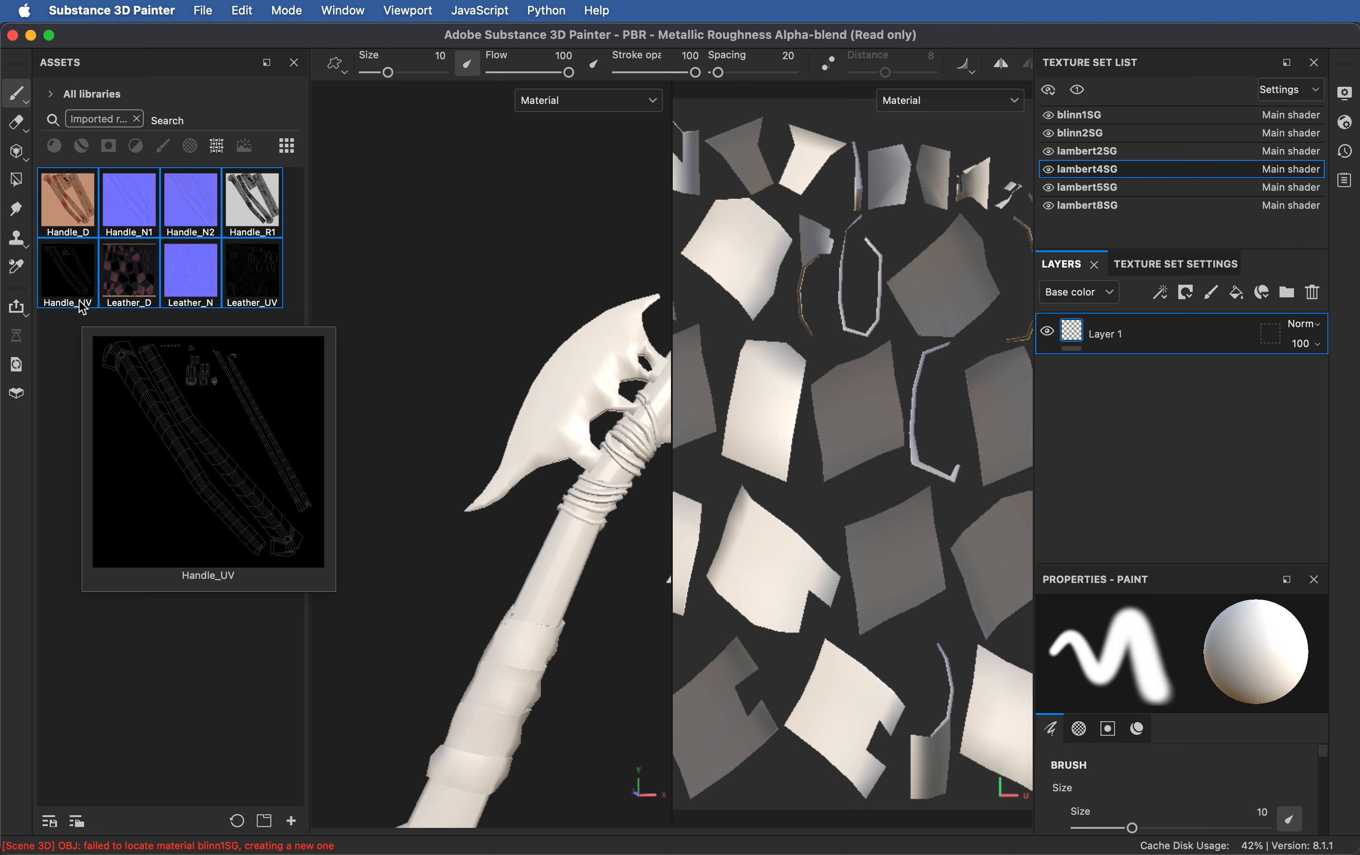
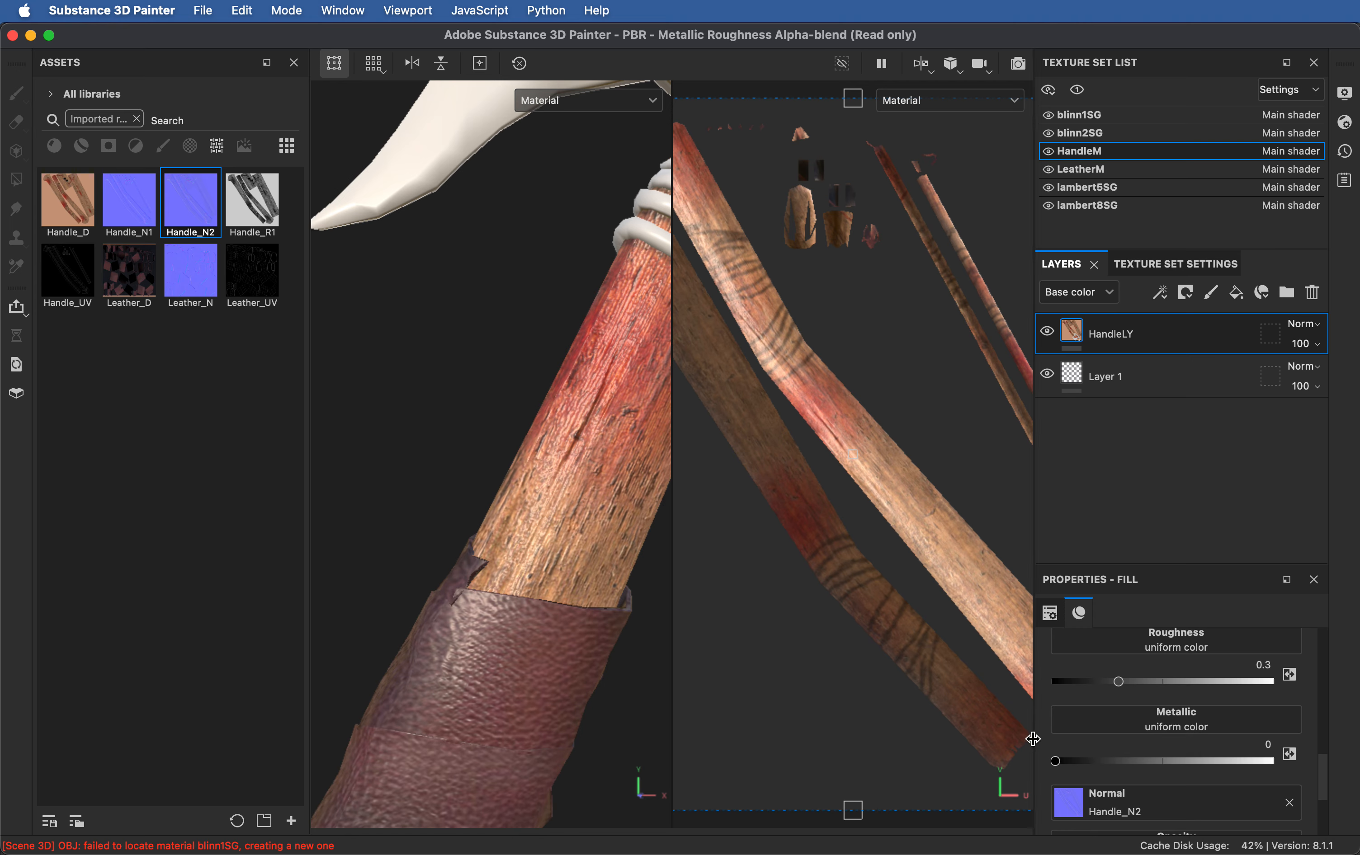
Step: Remove Handle_N2 from the HandleLY layer's Normal channel, assign it again and compare the wood's relief under changed lighting
{"action": "left_click", "coordinate": [1289, 804]}
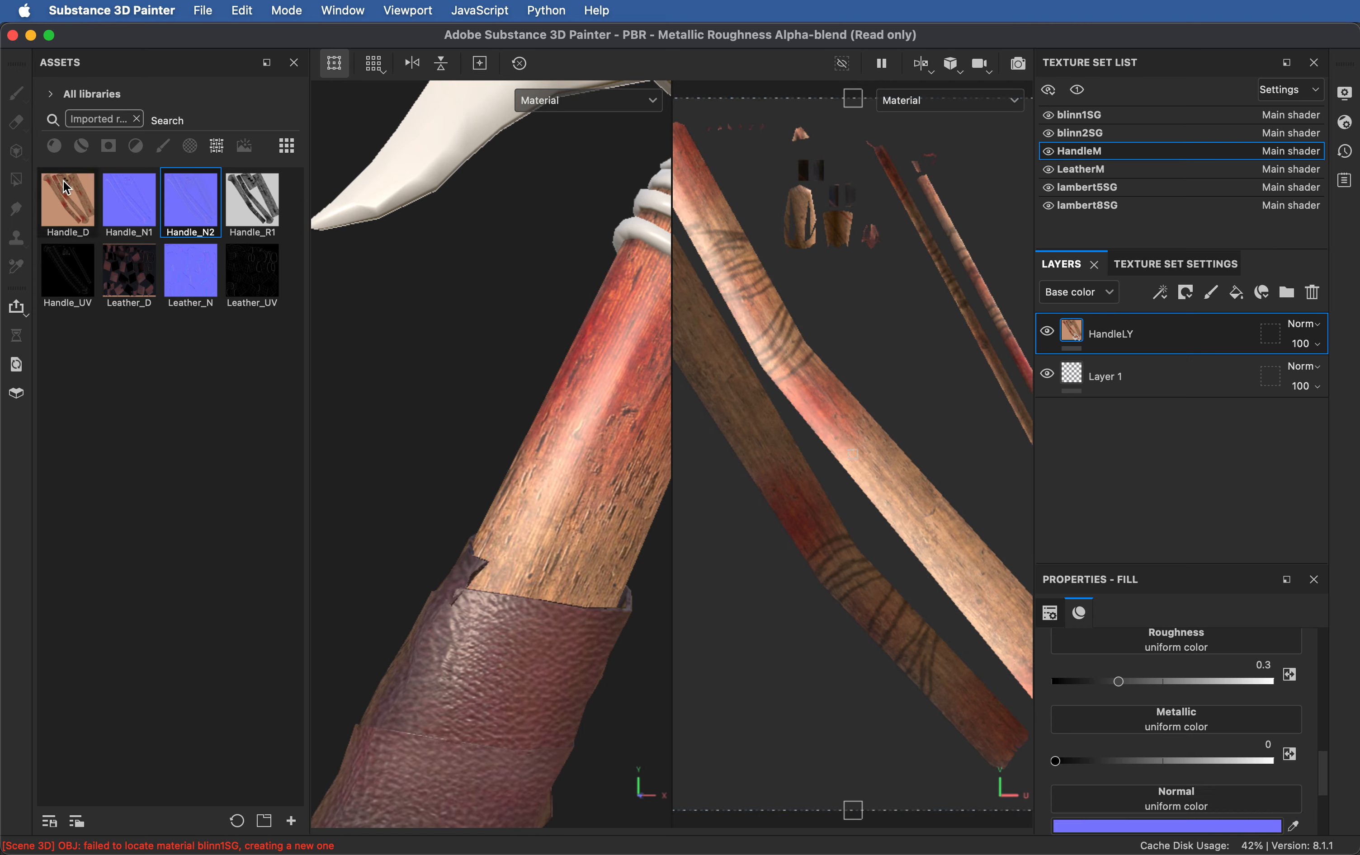
{"action": "left_click_drag", "start_coordinate": [190, 217], "coordinate": [1199, 798]}
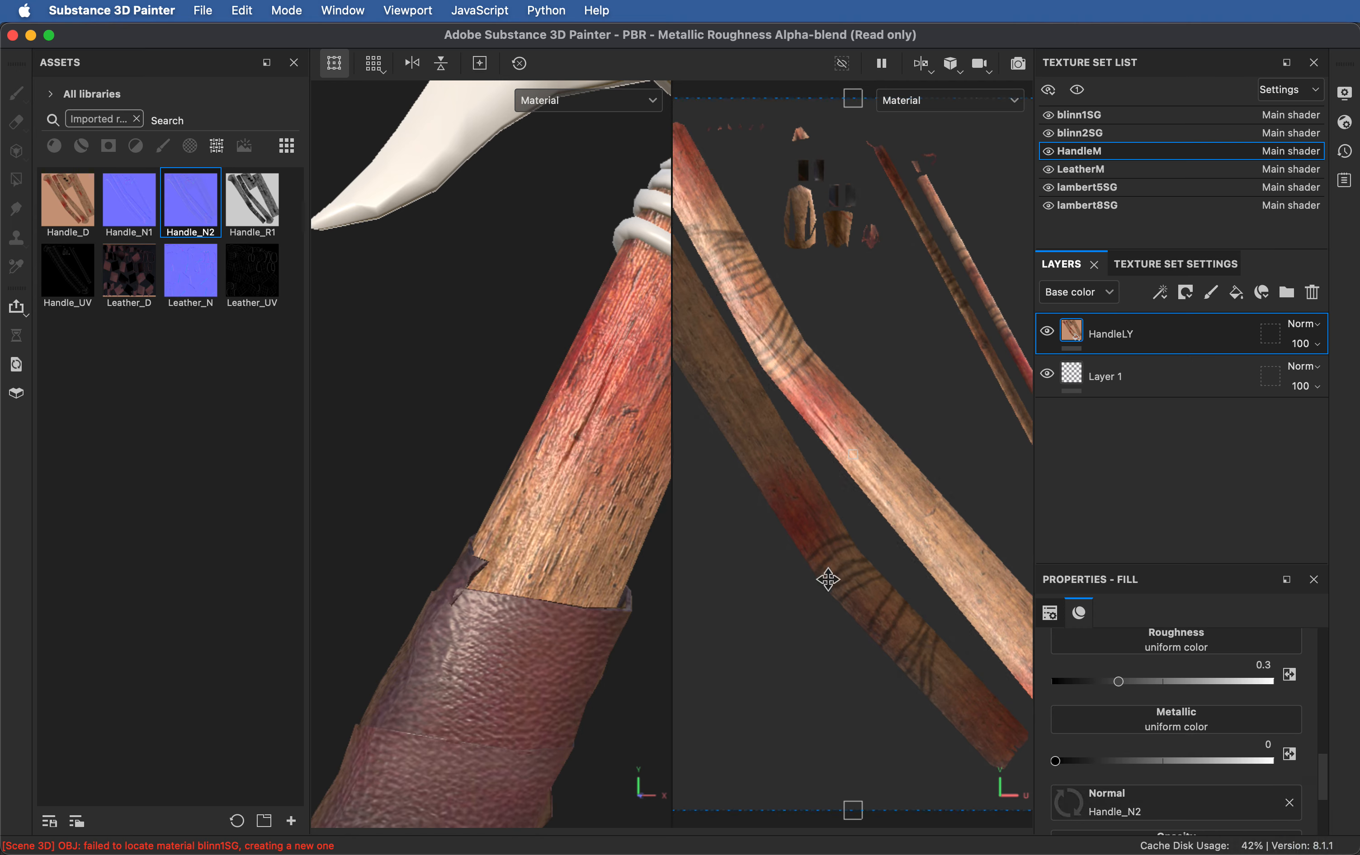
{"action": "left_click_drag", "start_coordinate": [531, 433], "coordinate": [689, 445], "text": "alt"}
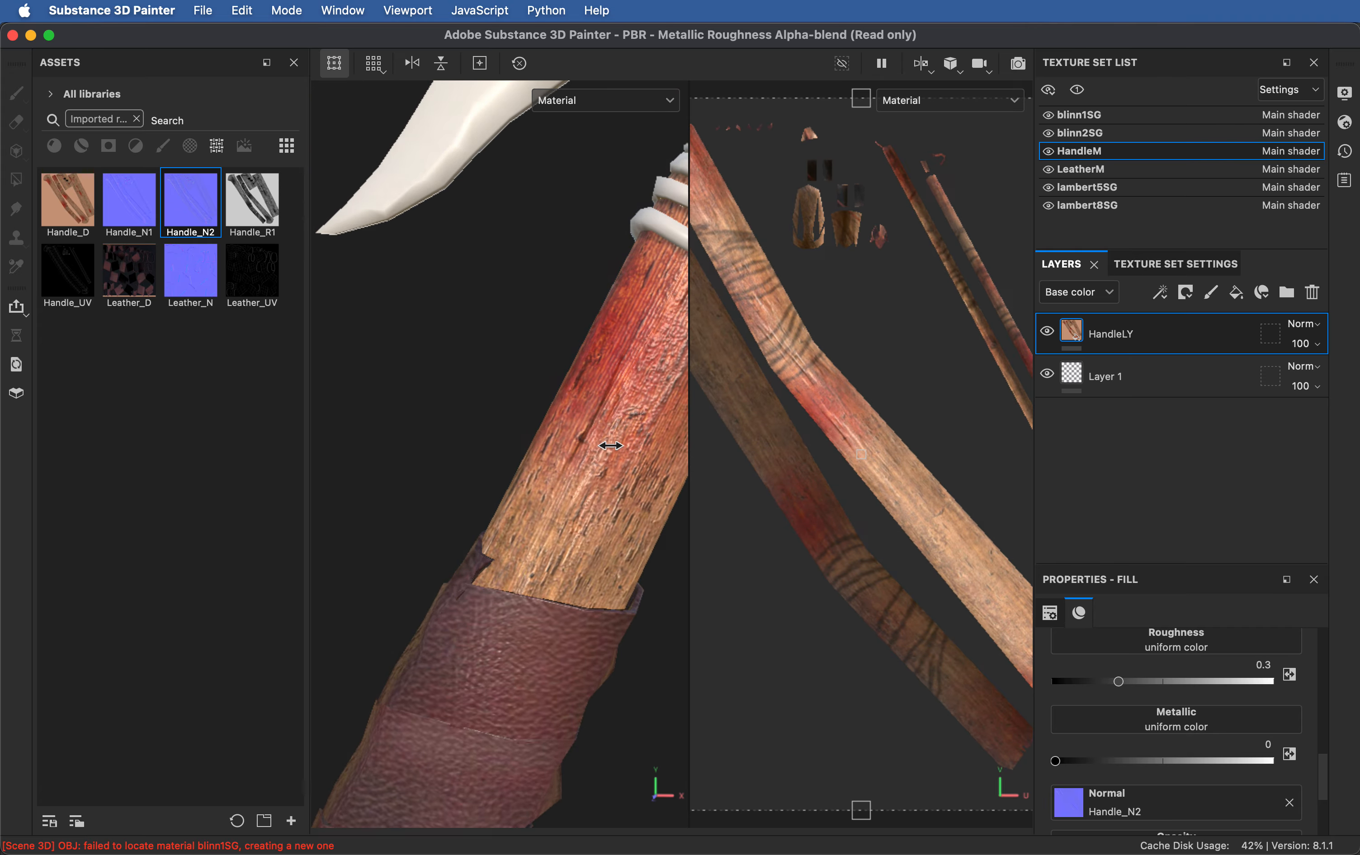
{"action": "mouse_move", "coordinate": [611, 446]}
{"action": "right_mouse_down", "text": "shift"}
{"action": "mouse_move", "coordinate": [570, 446]}
{"action": "mouse_move", "coordinate": [625, 447]}
{"action": "mouse_move", "coordinate": [599, 449]}
{"action": "right_mouse_up", "text": "shift"}
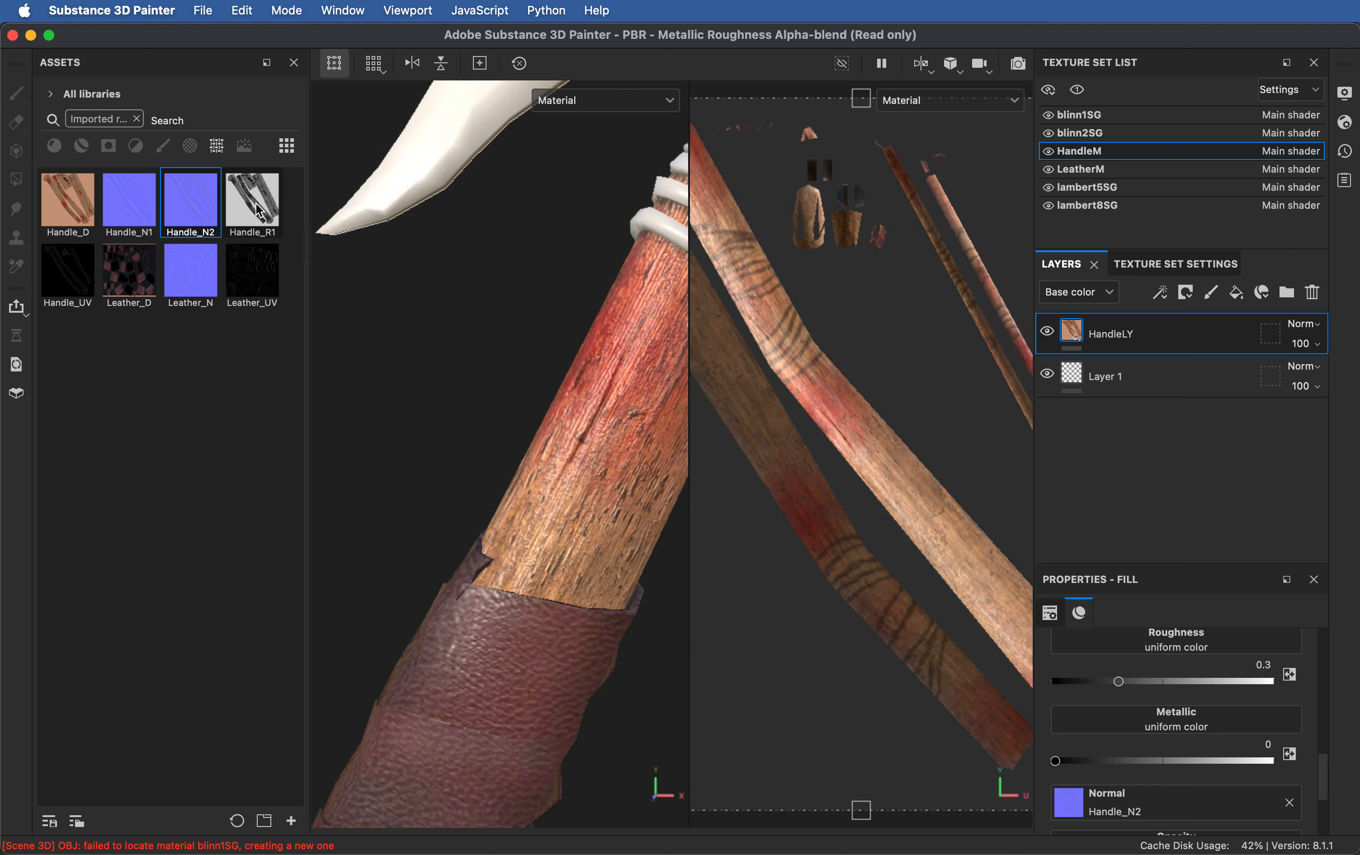
Step: Switch to Finder, examine the Handle_R1.jpg roughness map in an enlarged preview and return to Substance 3D Painter
{"action": "scroll", "coordinate": [1322, 772], "scroll_direction": "up", "scroll_amount": 3}
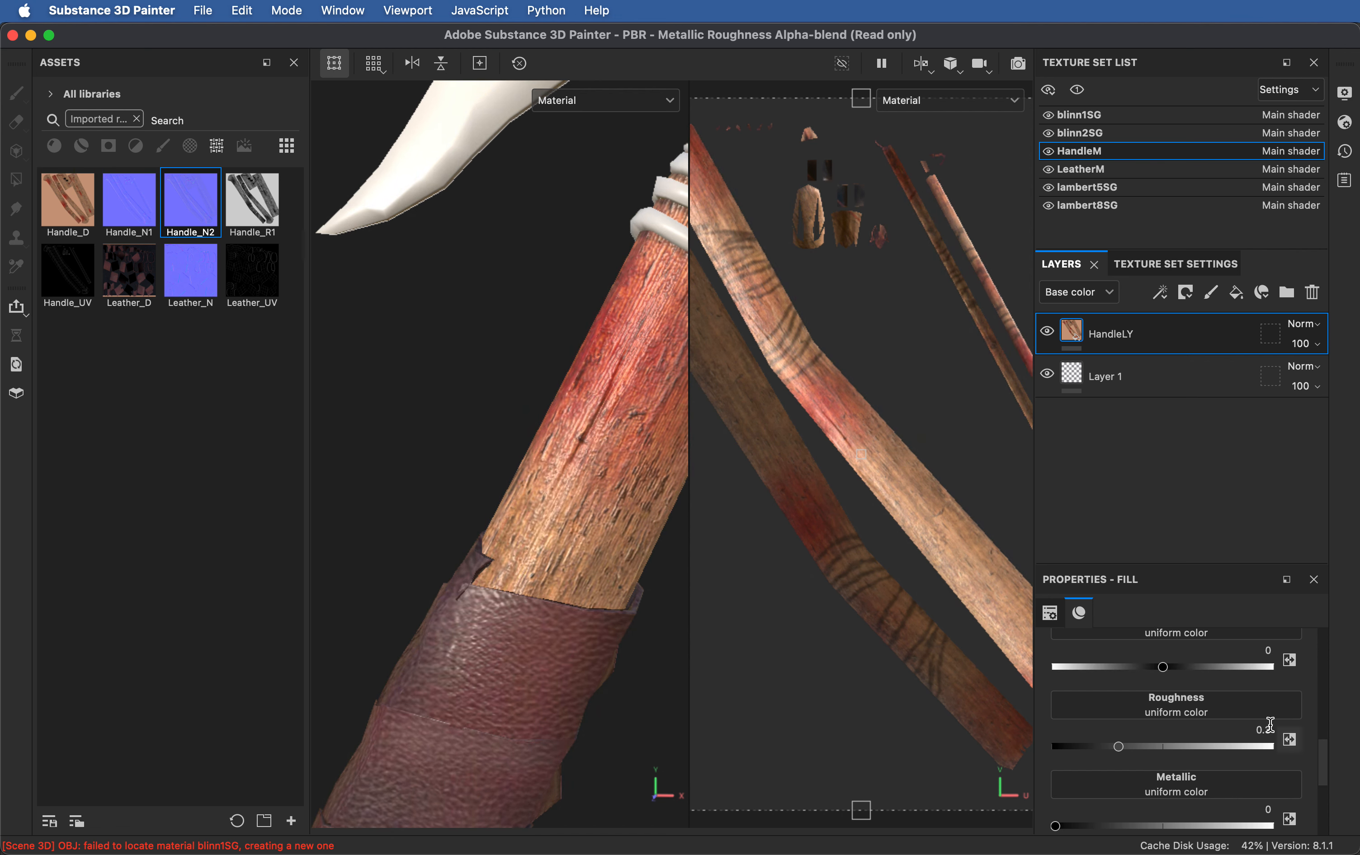
{"action": "key", "text": "super+Tab"}
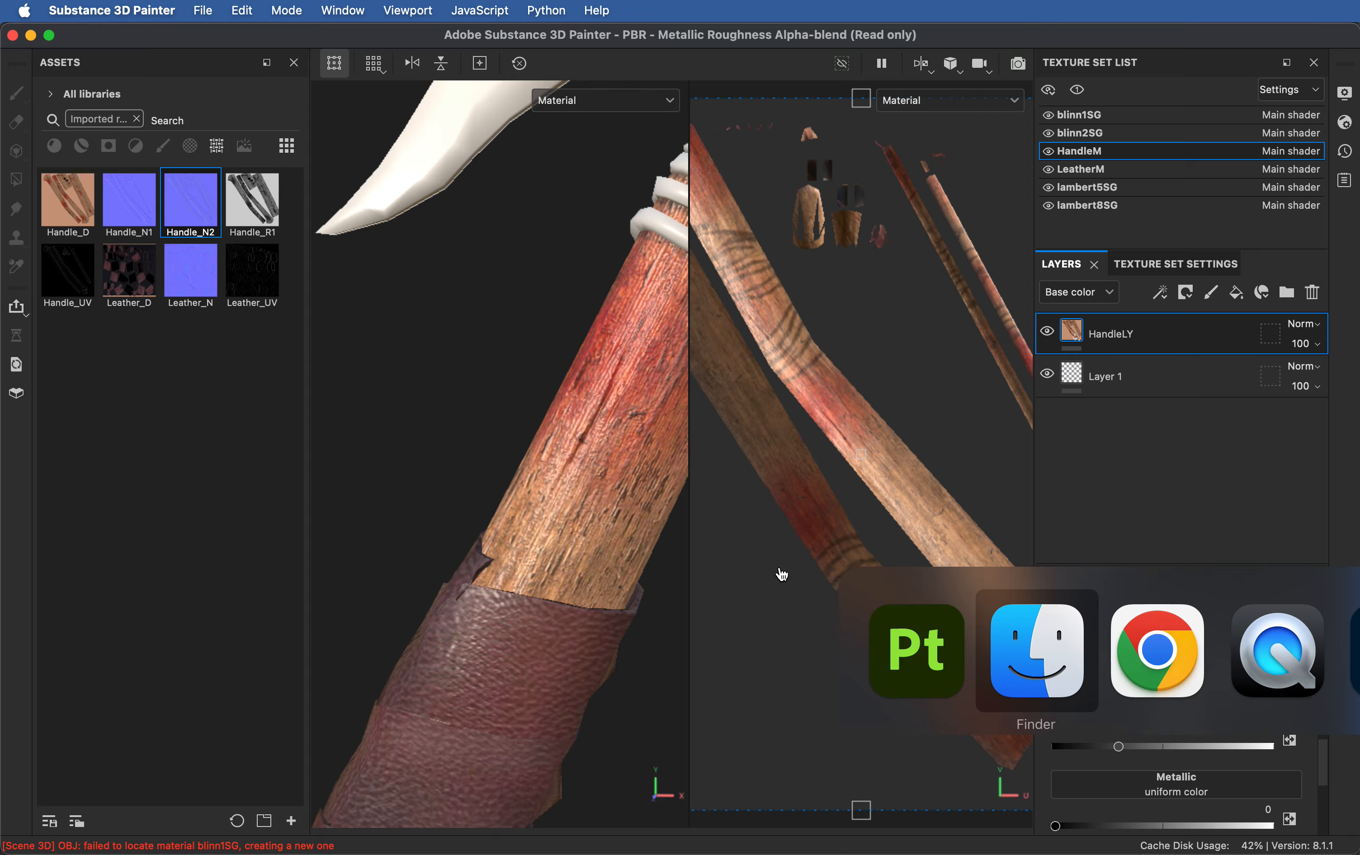
{"action": "left_click", "coordinate": [907, 484]}
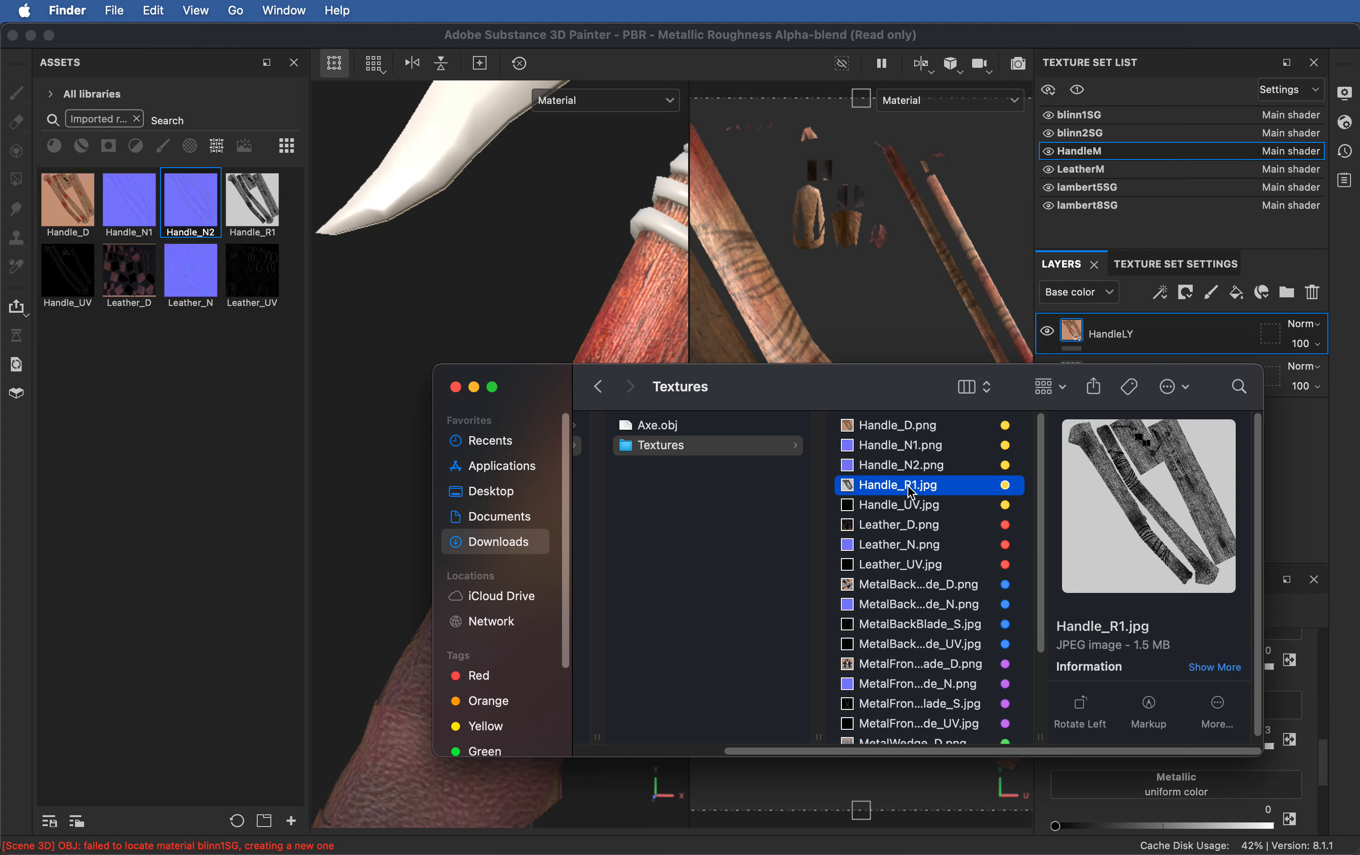
{"action": "key", "text": "space"}
{"action": "left_click_drag", "start_coordinate": [821, 88], "coordinate": [592, 91]}
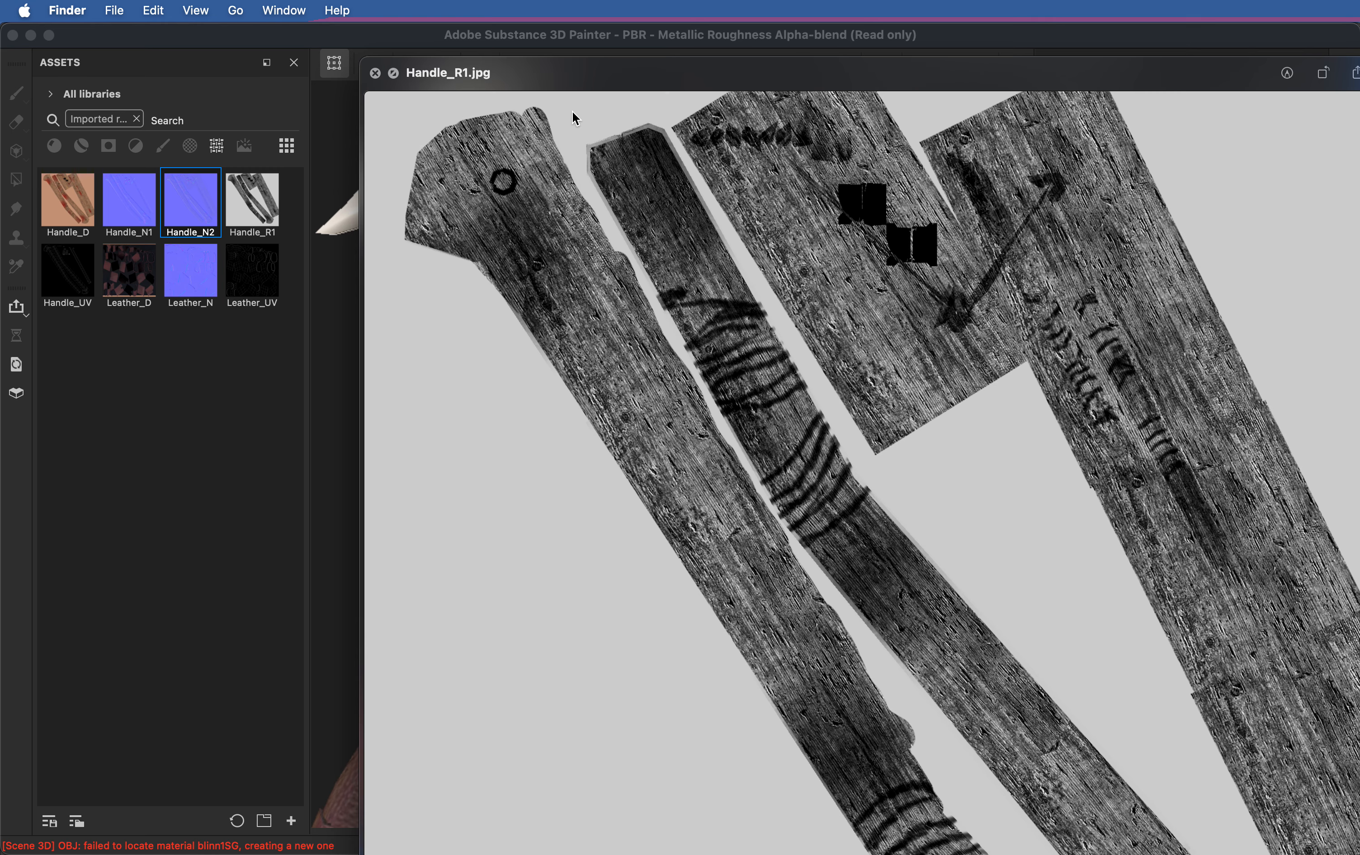
{"action": "key", "text": "space"}
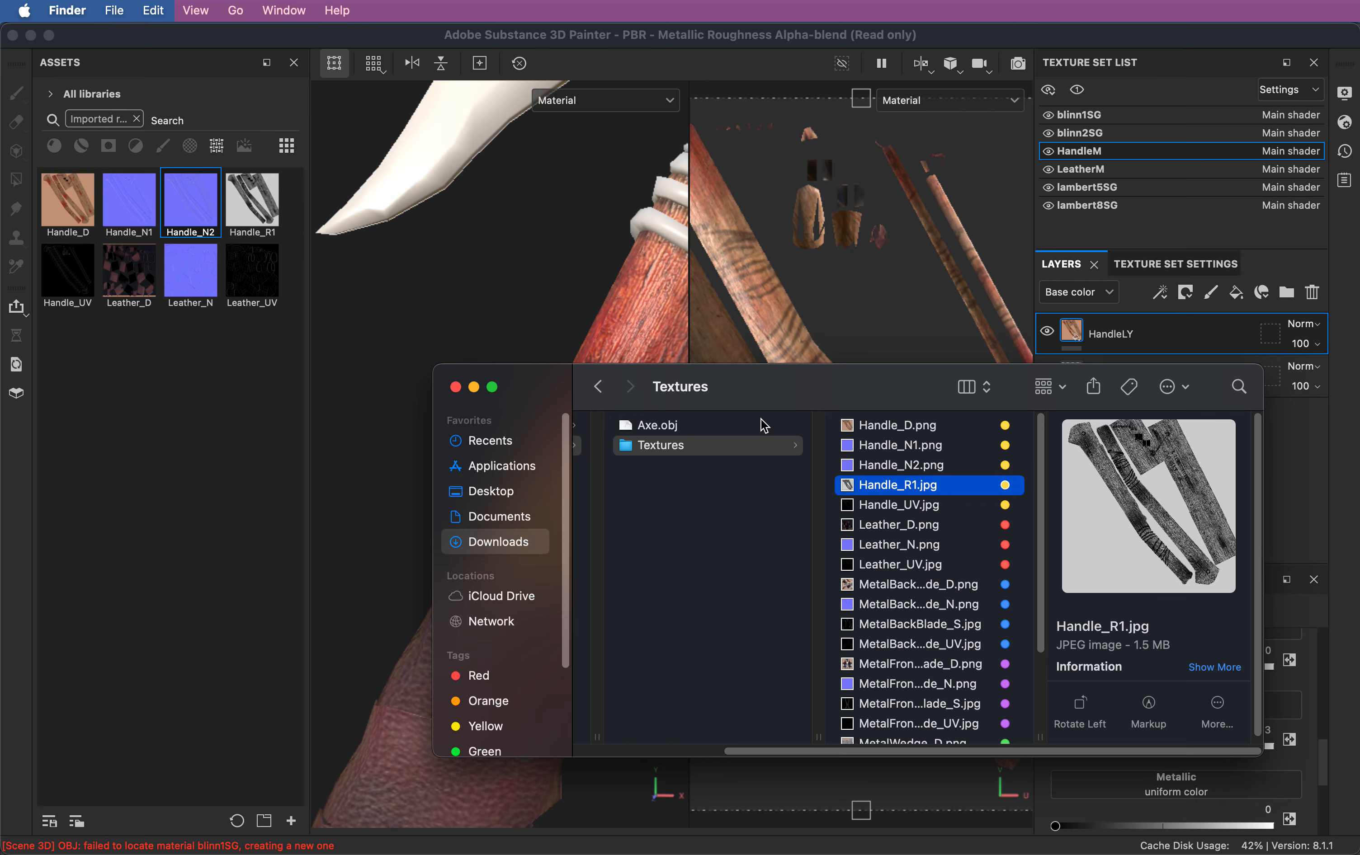
{"action": "key", "text": "space"}
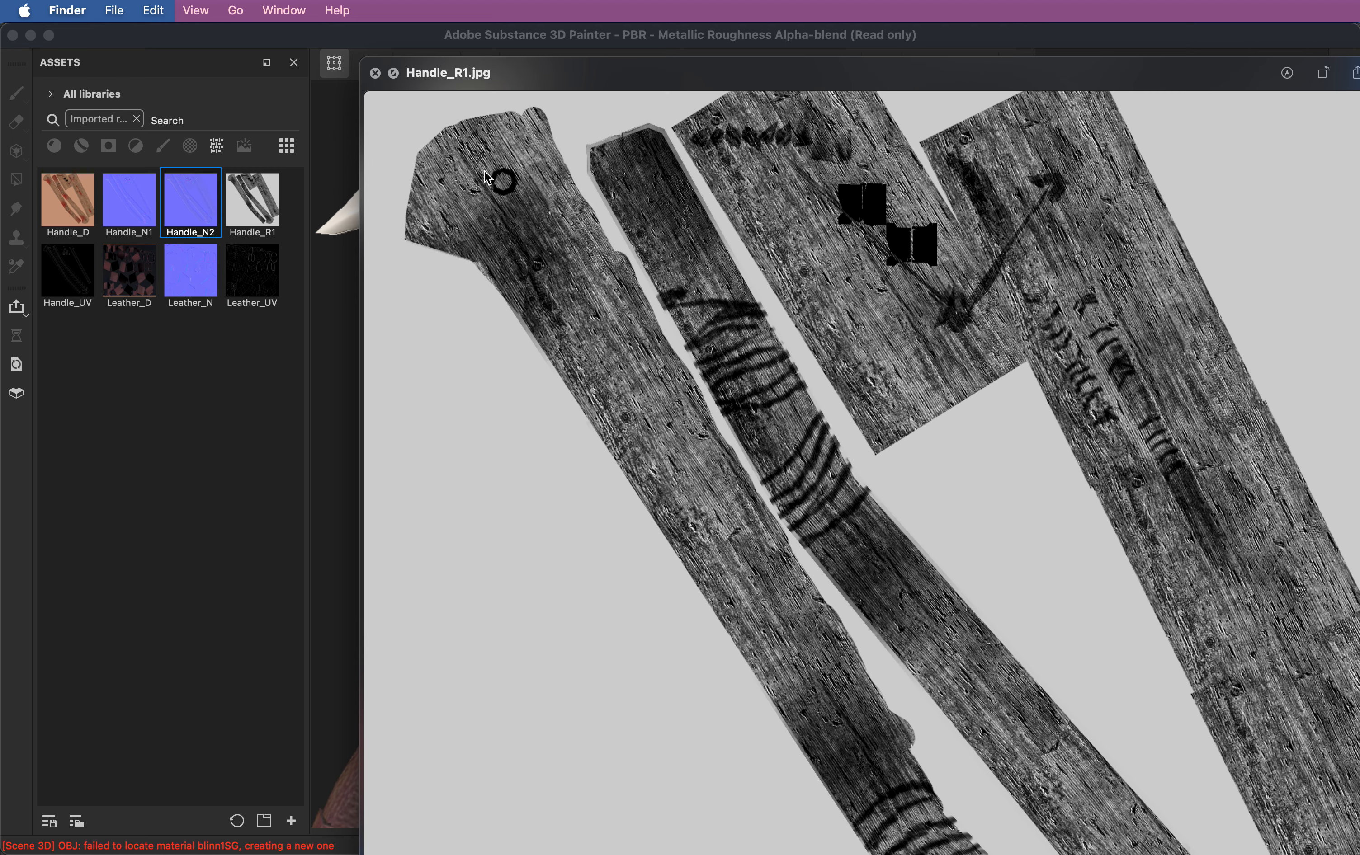
{"action": "key", "text": "space"}
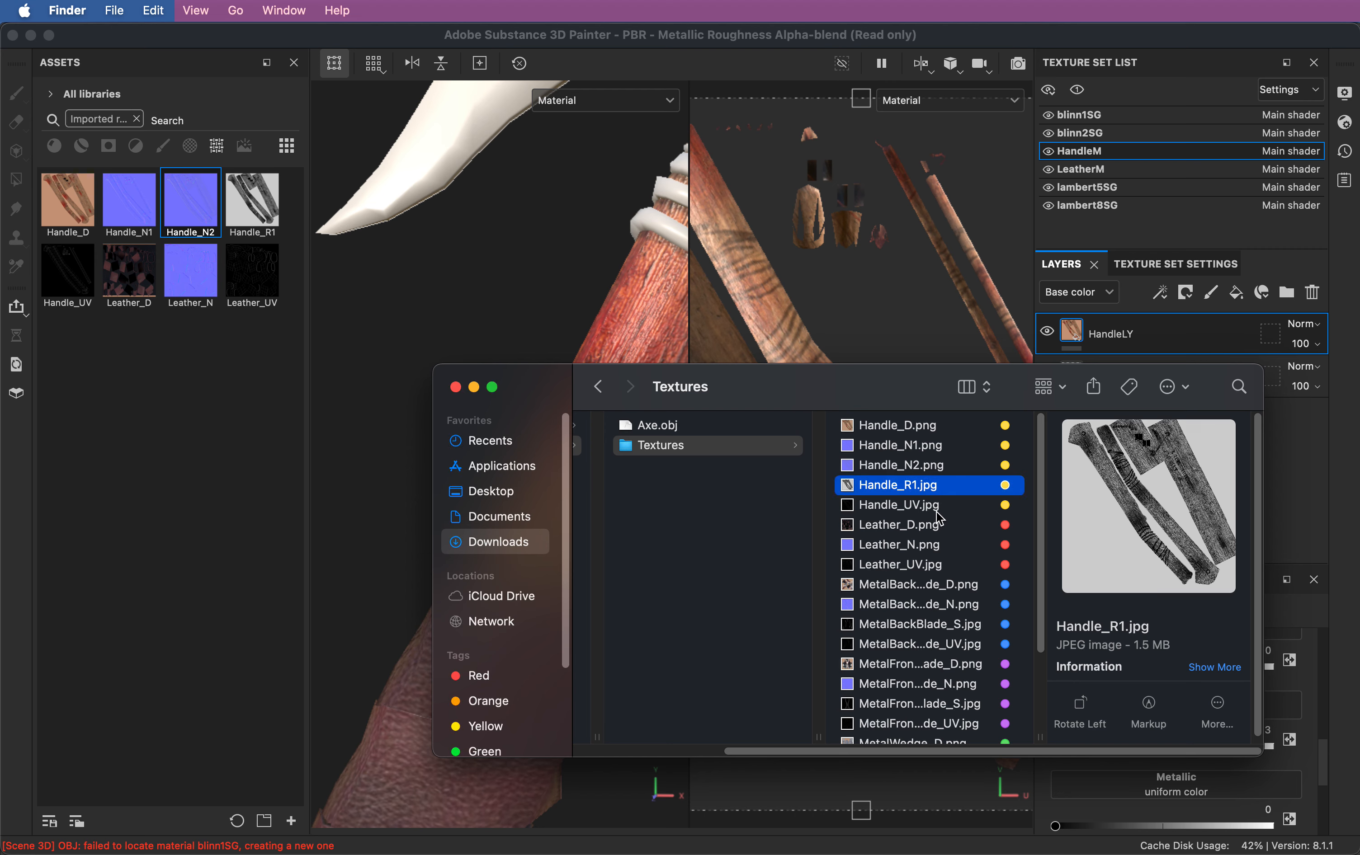
{"action": "key", "text": "super+Tab"}
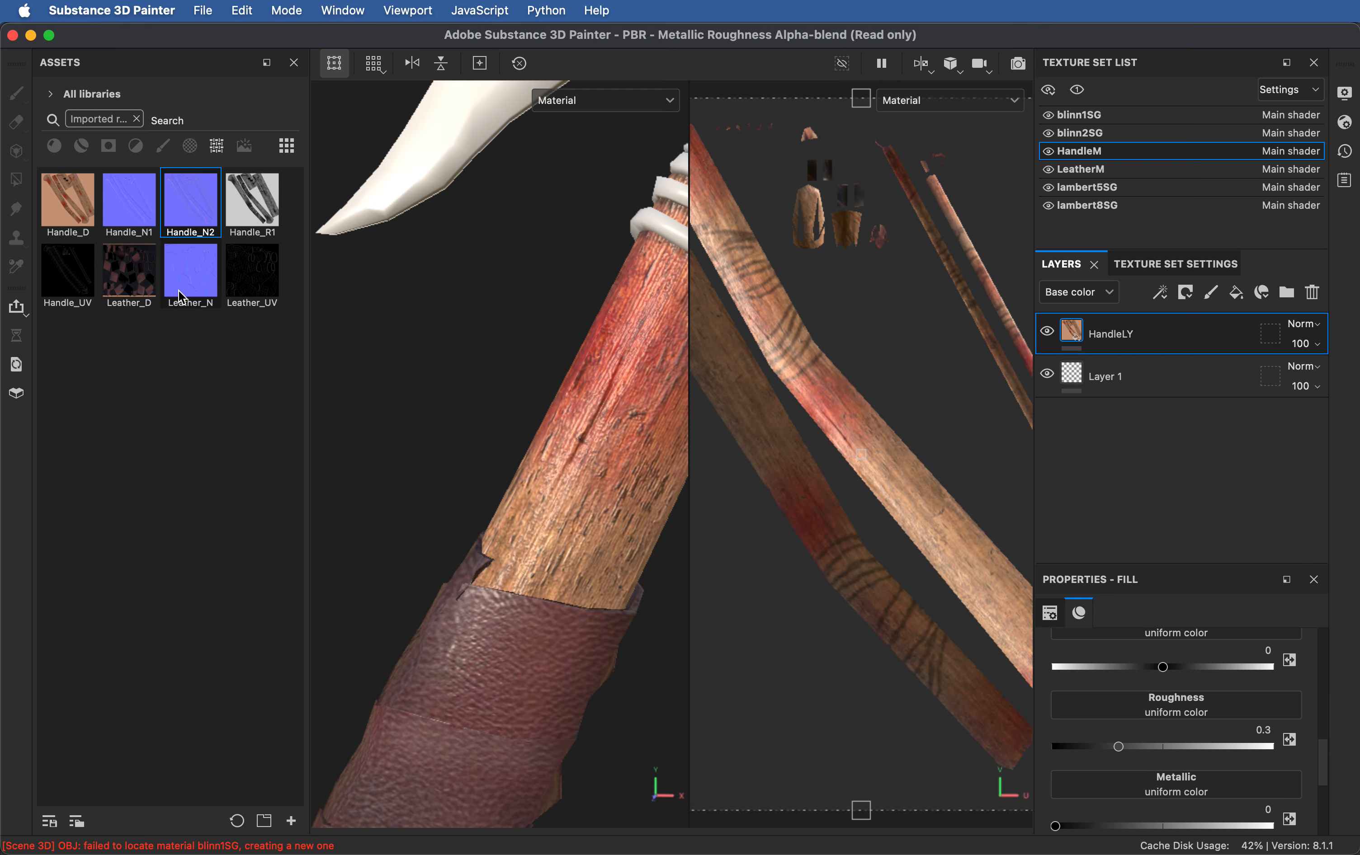
Step: Assign Handle_R1 to the HandleLY layer's Roughness channel and inspect the wood's reflections up close under different lighting
{"action": "mouse_move", "coordinate": [251, 201]}
{"action": "left_mouse_down"}
{"action": "mouse_move", "coordinate": [1265, 752]}
{"action": "mouse_move", "coordinate": [1162, 698]}
{"action": "left_mouse_up"}
{"action": "mouse_move", "coordinate": [638, 459]}
{"action": "left_mouse_down", "text": "alt"}
{"action": "mouse_move", "coordinate": [649, 459]}
{"action": "mouse_move", "coordinate": [613, 389]}
{"action": "left_mouse_up", "text": "alt"}
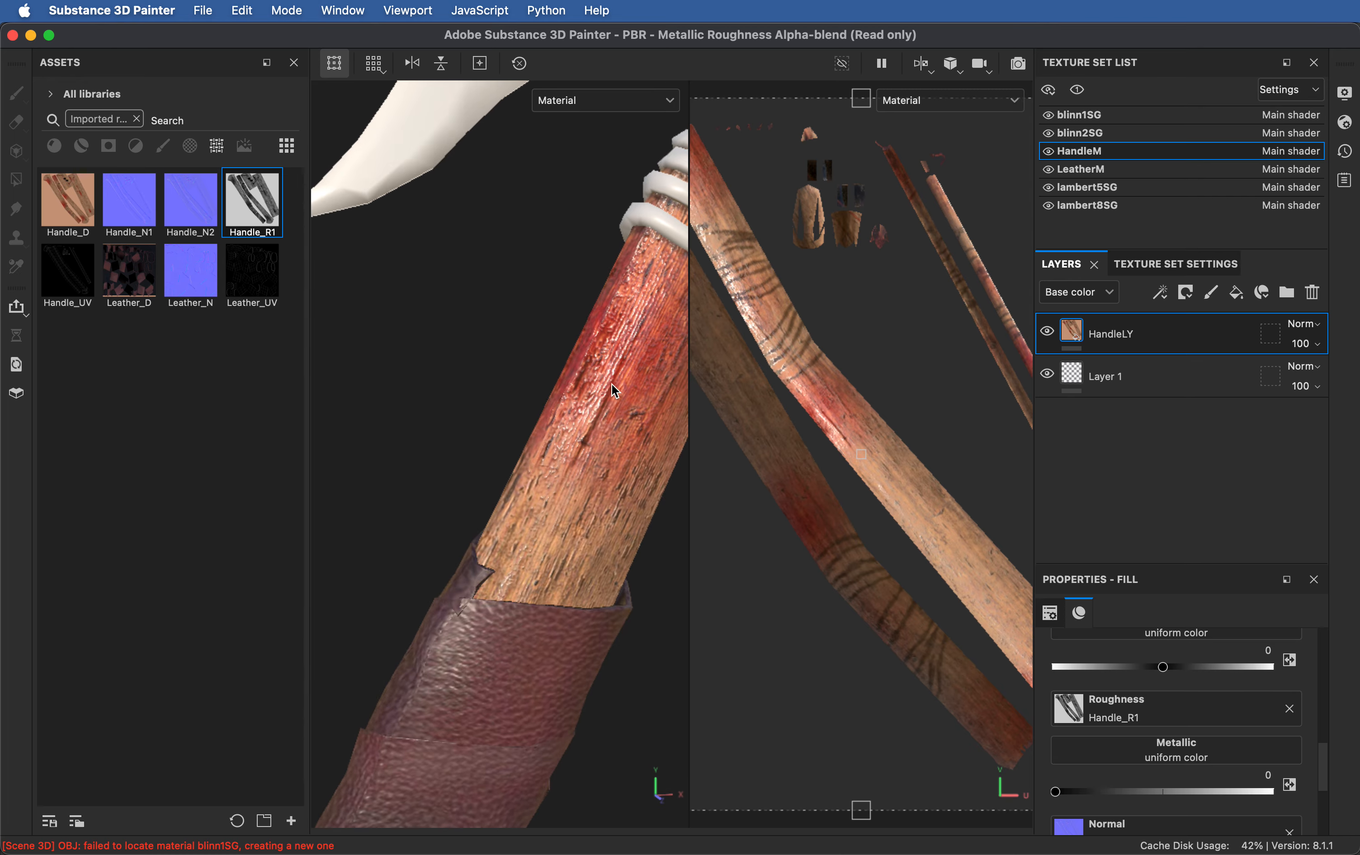
{"action": "right_click_drag", "start_coordinate": [617, 384], "coordinate": [643, 400], "text": "shift"}
{"action": "left_click_drag", "start_coordinate": [643, 437], "coordinate": [597, 347], "text": "alt"}
{"action": "mouse_move", "coordinate": [656, 526]}
{"action": "right_mouse_down", "text": "shift"}
{"action": "mouse_move", "coordinate": [639, 524]}
{"action": "mouse_move", "coordinate": [651, 525]}
{"action": "right_mouse_up", "text": "shift"}
{"action": "scroll", "coordinate": [613, 553], "scroll_direction": "up", "scroll_amount": 5}
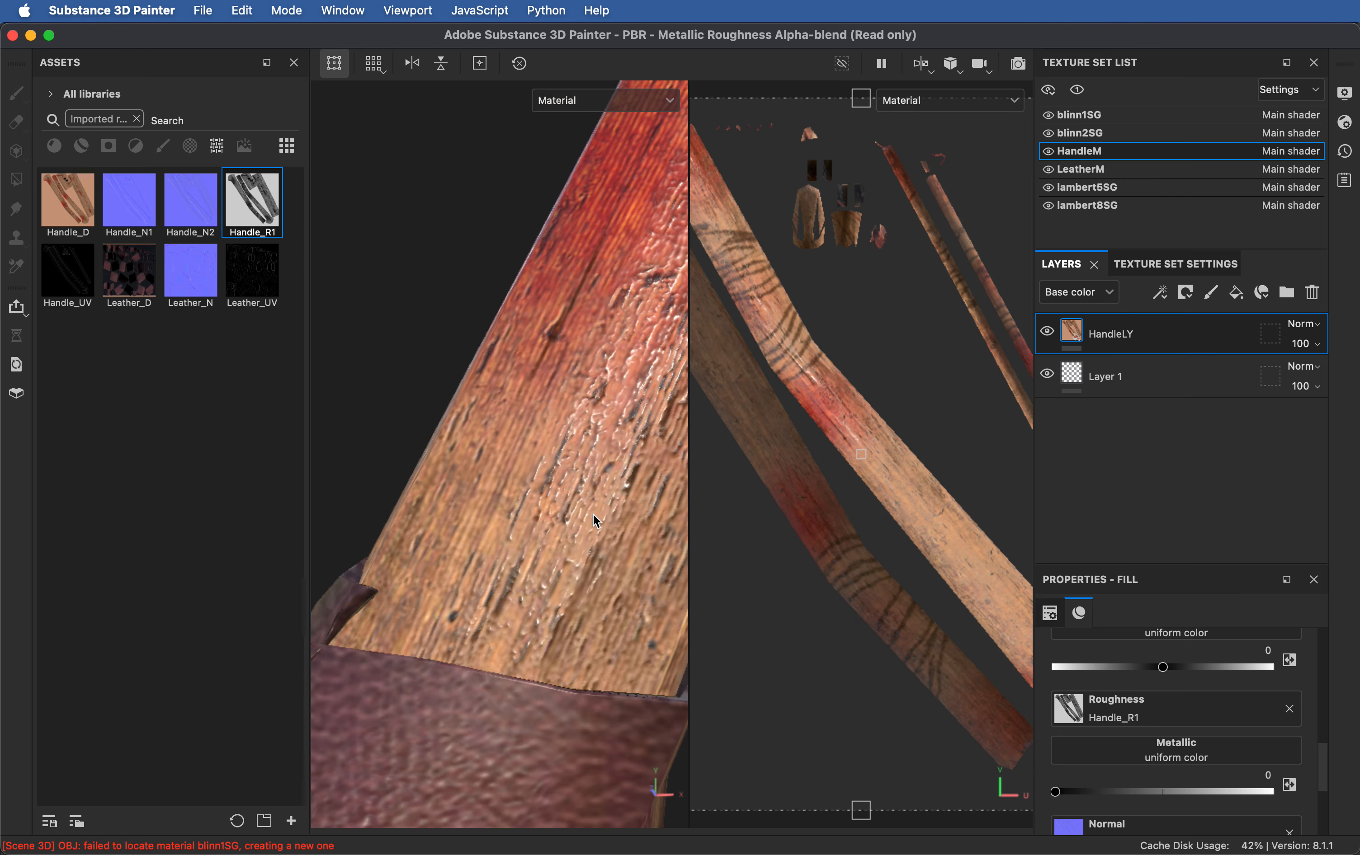
{"action": "left_click_drag", "start_coordinate": [588, 484], "coordinate": [585, 371], "text": "alt"}
{"action": "right_click_drag", "start_coordinate": [586, 283], "coordinate": [622, 234], "text": "shift"}
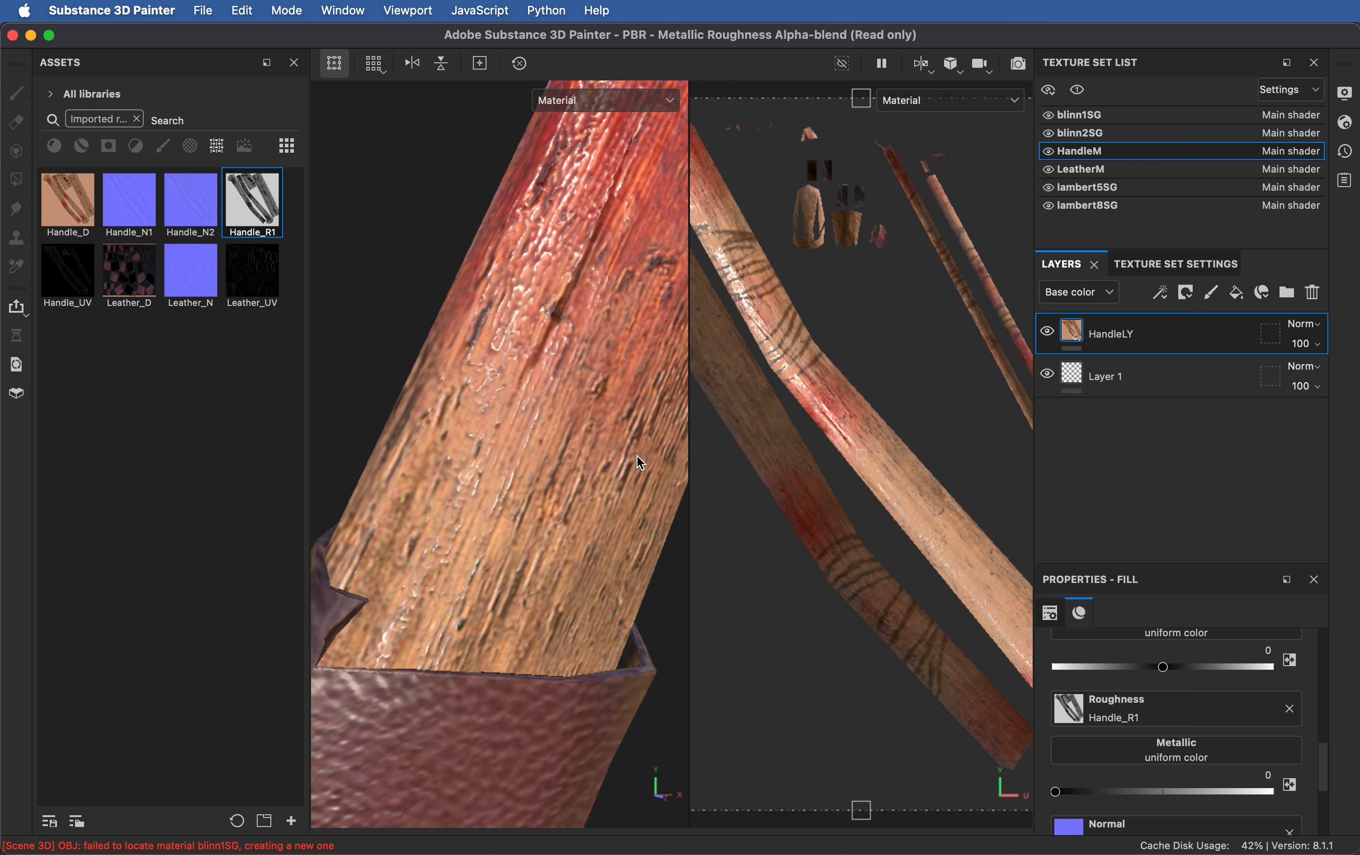
Step: Switch from Substance 3D Painter to Finder and open Handle_R1.jpg from the Textures folder in Photoshop
{"action": "key", "text": "super+Tab"}
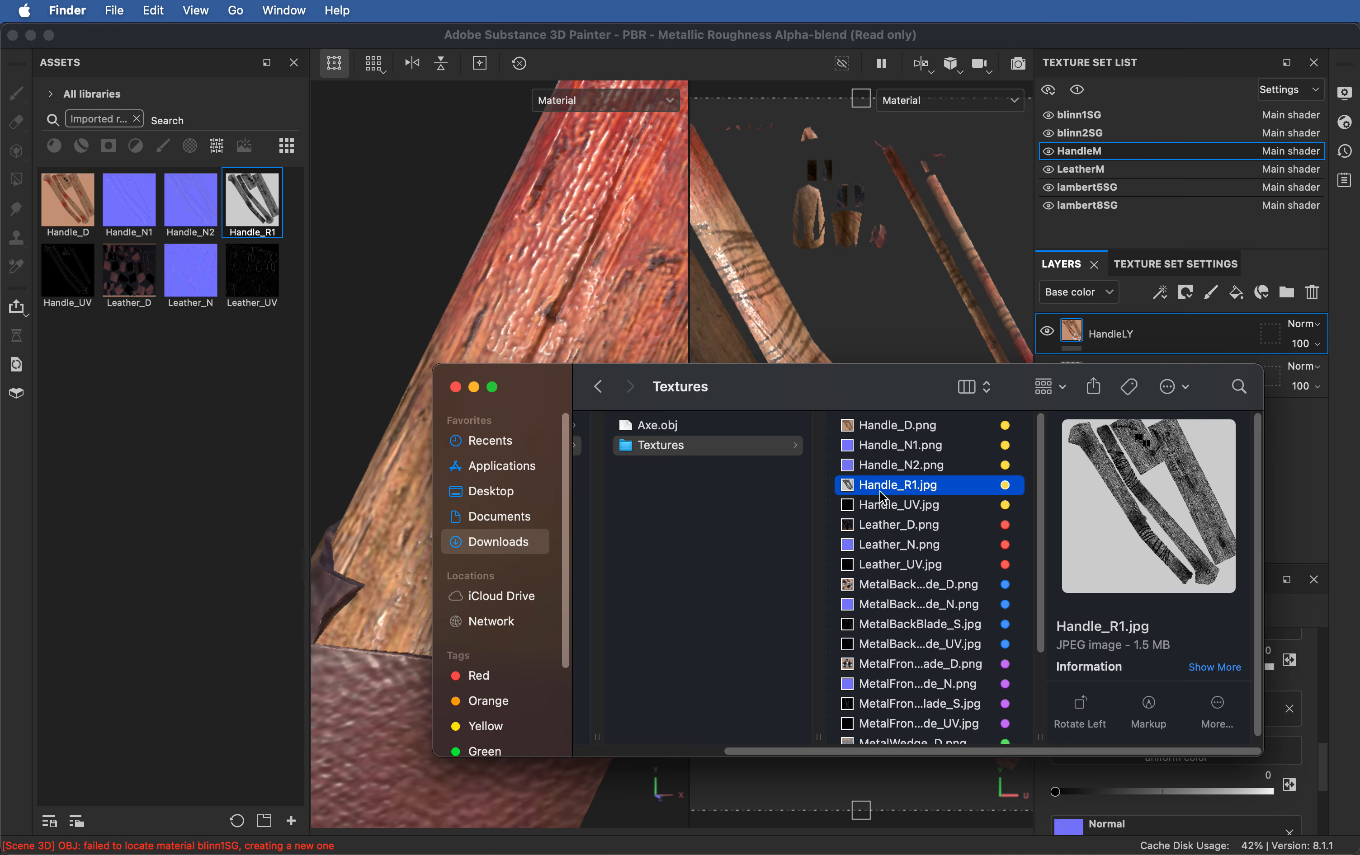
{"action": "key", "text": "super+Tab"}
{"action": "key", "text": "super+Tab"}
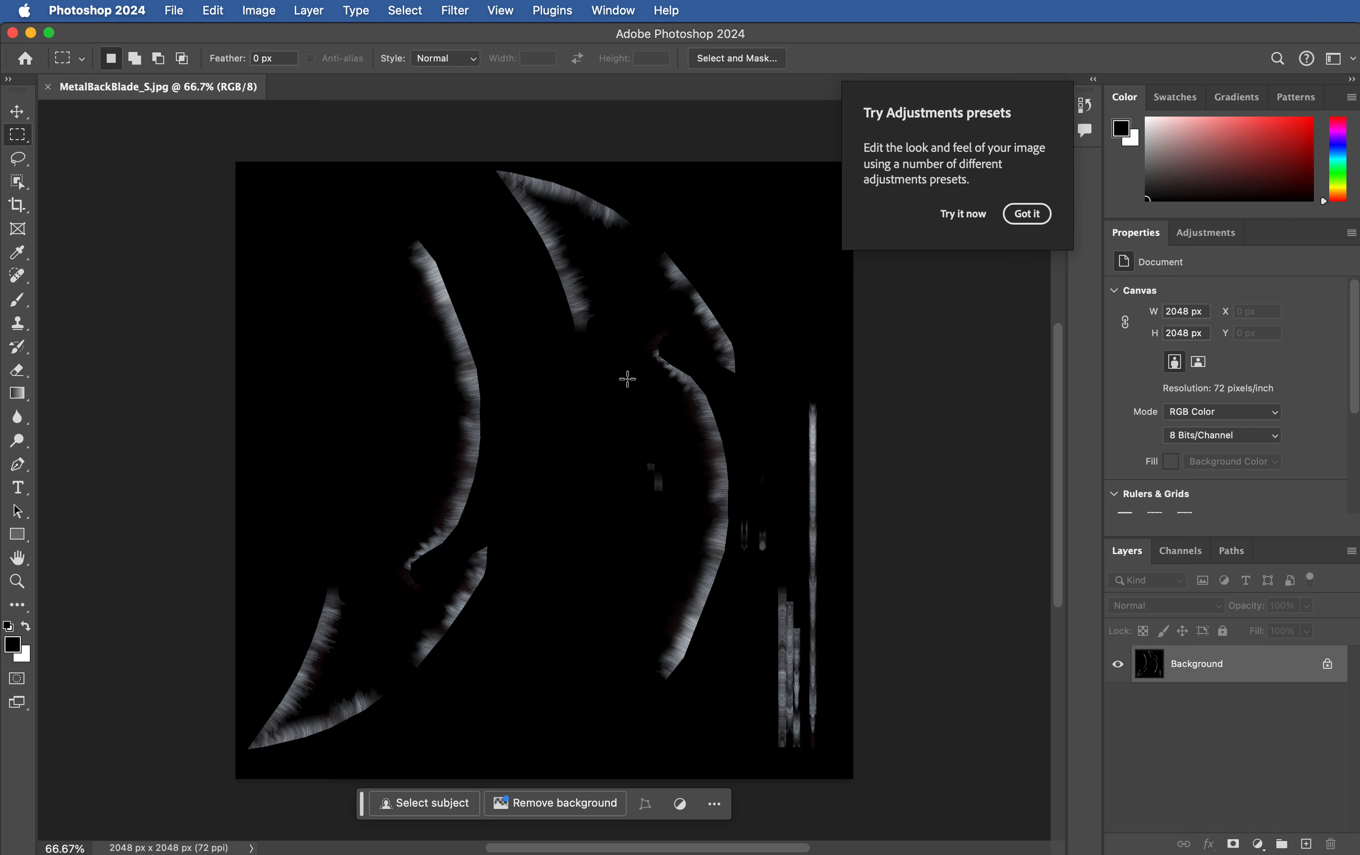
{"action": "key", "text": "super+Tab"}
{"action": "left_click_drag", "start_coordinate": [946, 487], "coordinate": [444, 128]}
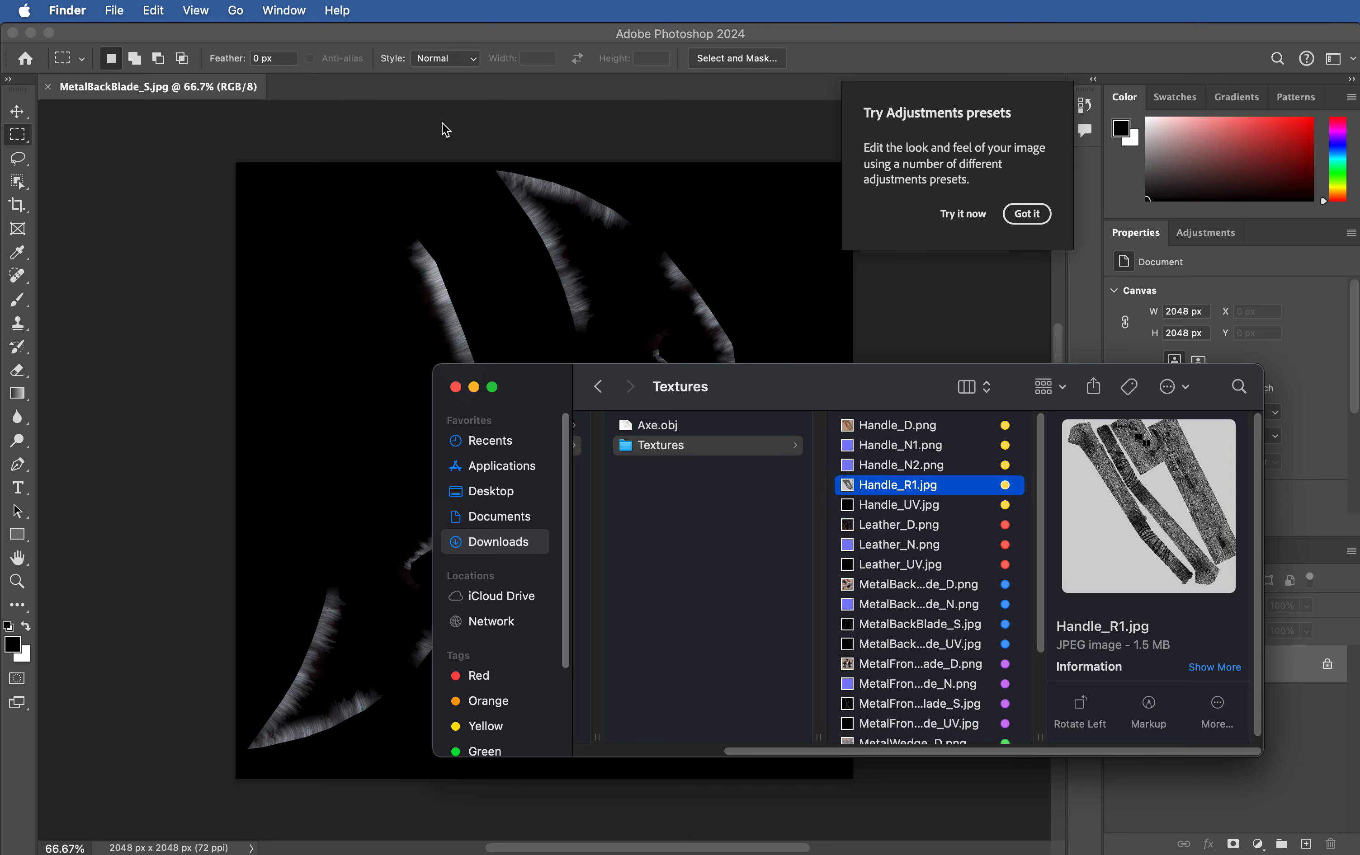
{"action": "key", "text": "super+Tab"}
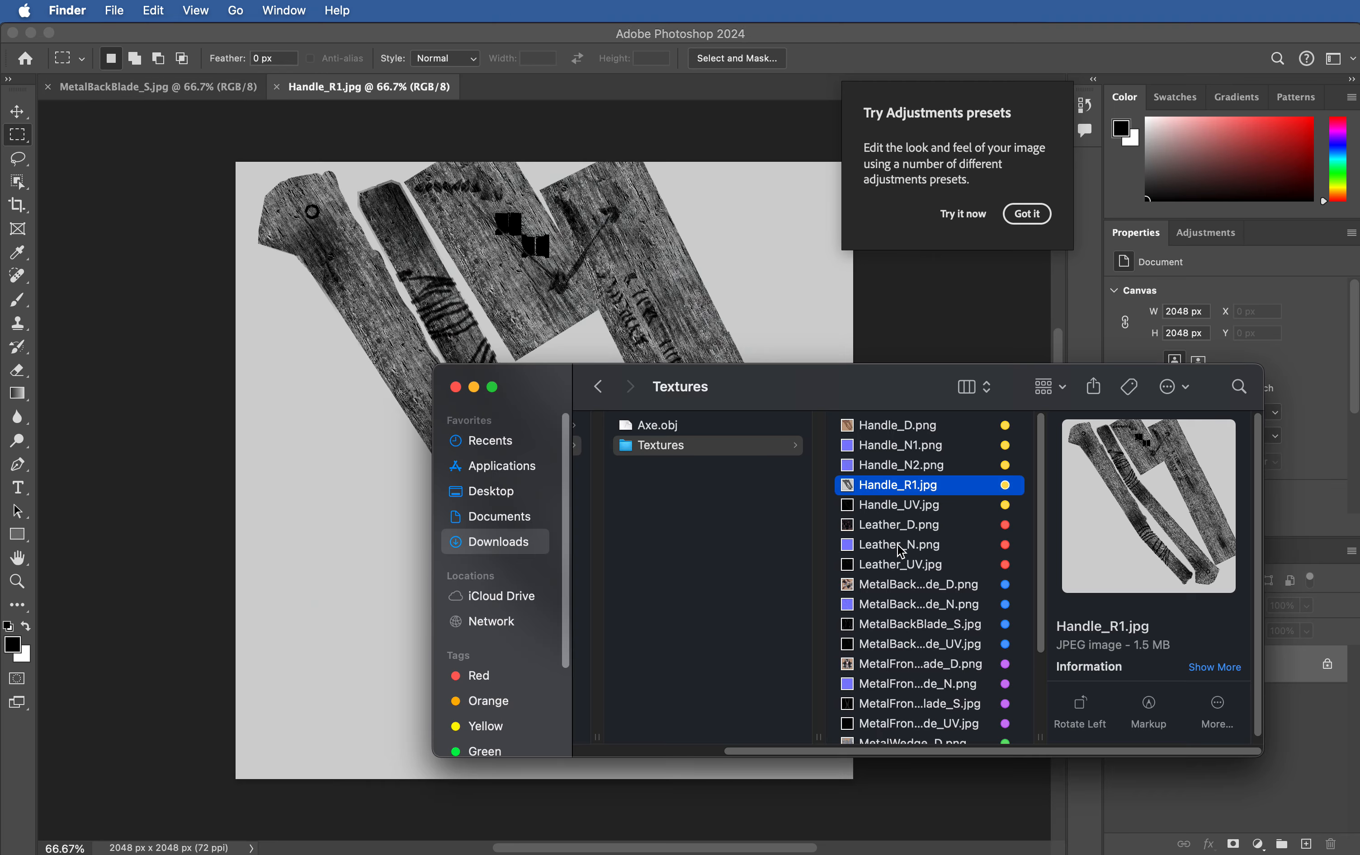
Step: Place Handle_UV.jpg over the Handle_R1 roughness map, blend it with Multiply and invert its colours
{"action": "left_click_drag", "start_coordinate": [911, 509], "coordinate": [426, 261]}
{"action": "key", "text": "Return"}
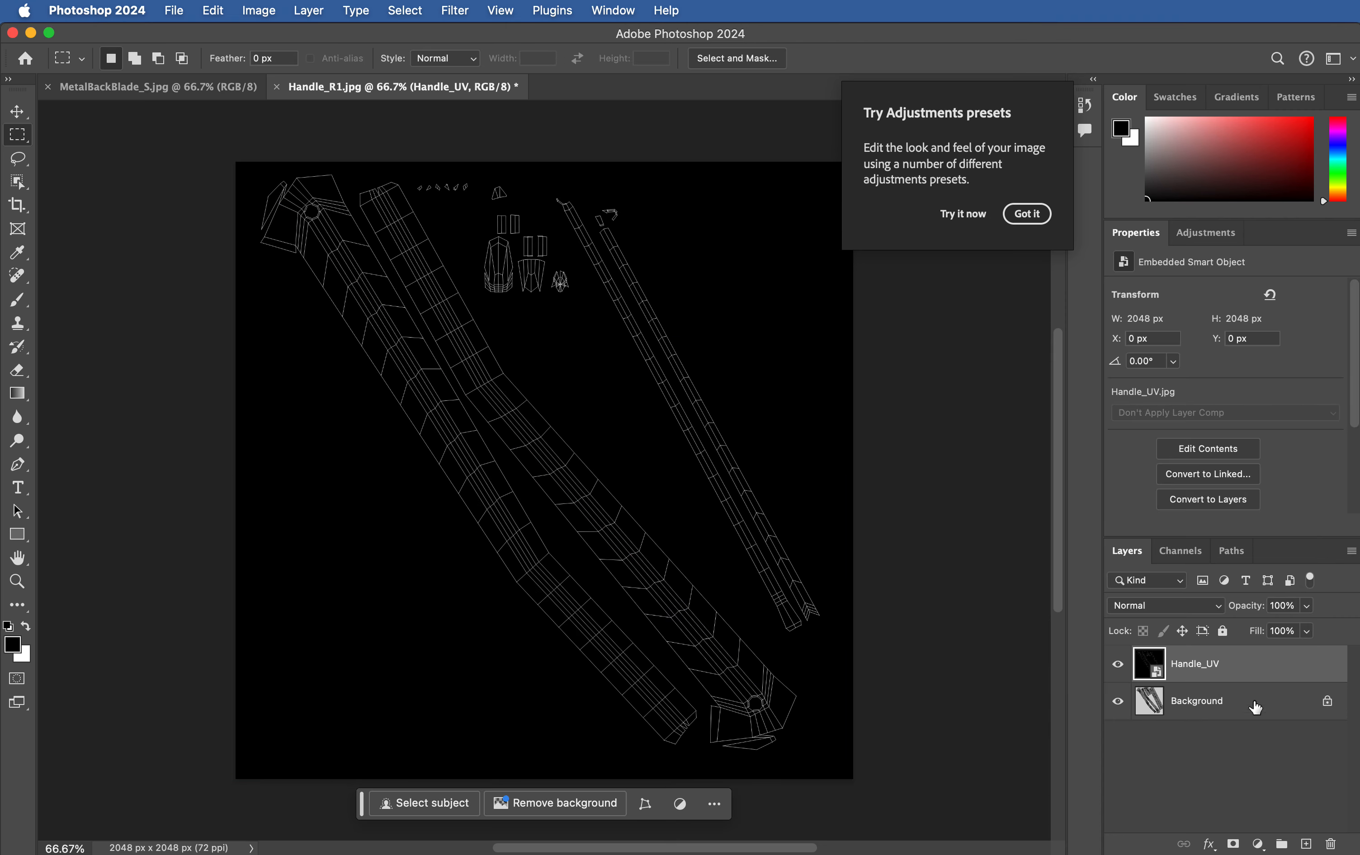
{"action": "left_click", "coordinate": [1119, 666]}
{"action": "left_click", "coordinate": [1120, 666]}
{"action": "left_click", "coordinate": [1209, 607]}
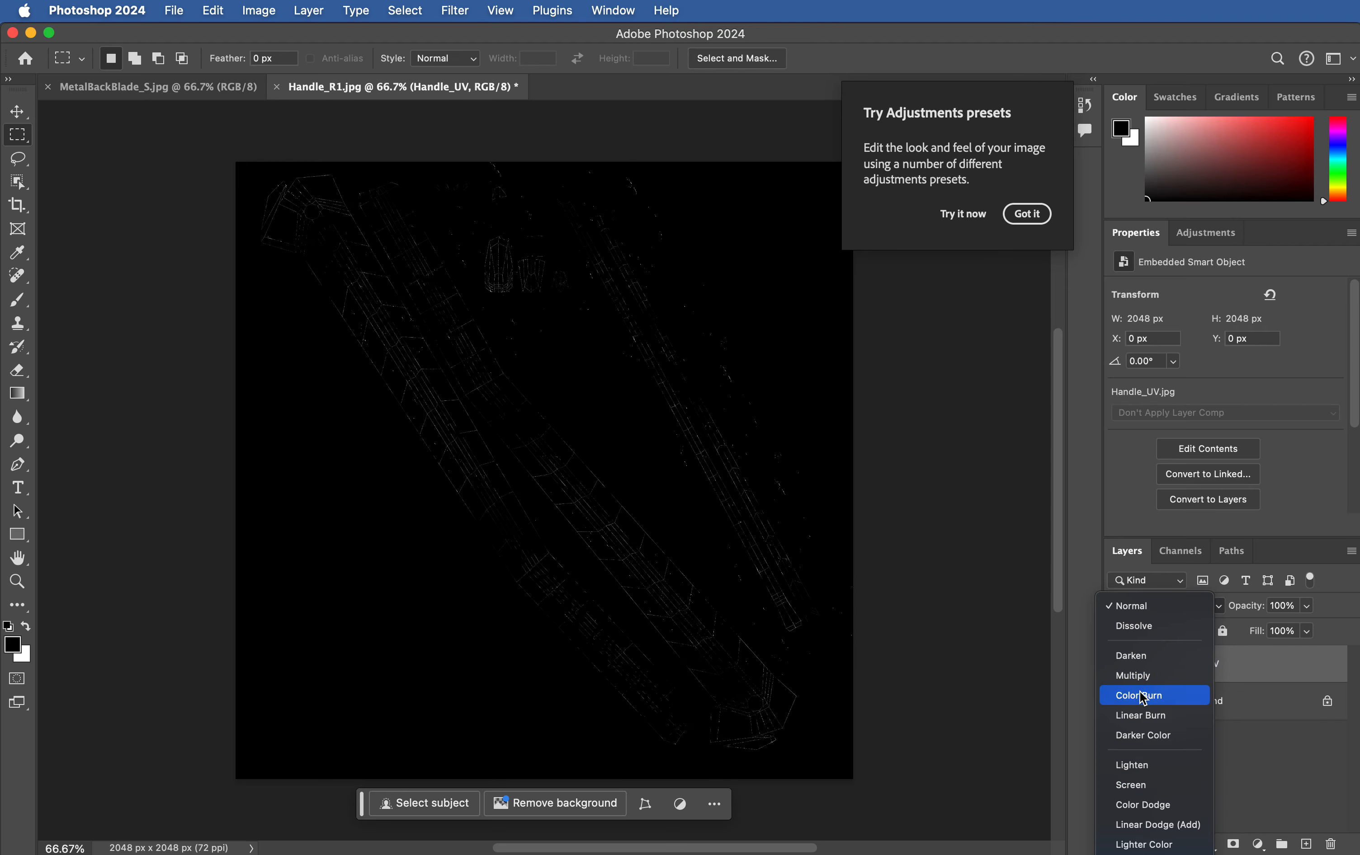
{"action": "left_click", "coordinate": [1148, 674]}
{"action": "left_click", "coordinate": [1118, 664]}
{"action": "left_click", "coordinate": [1117, 664]}
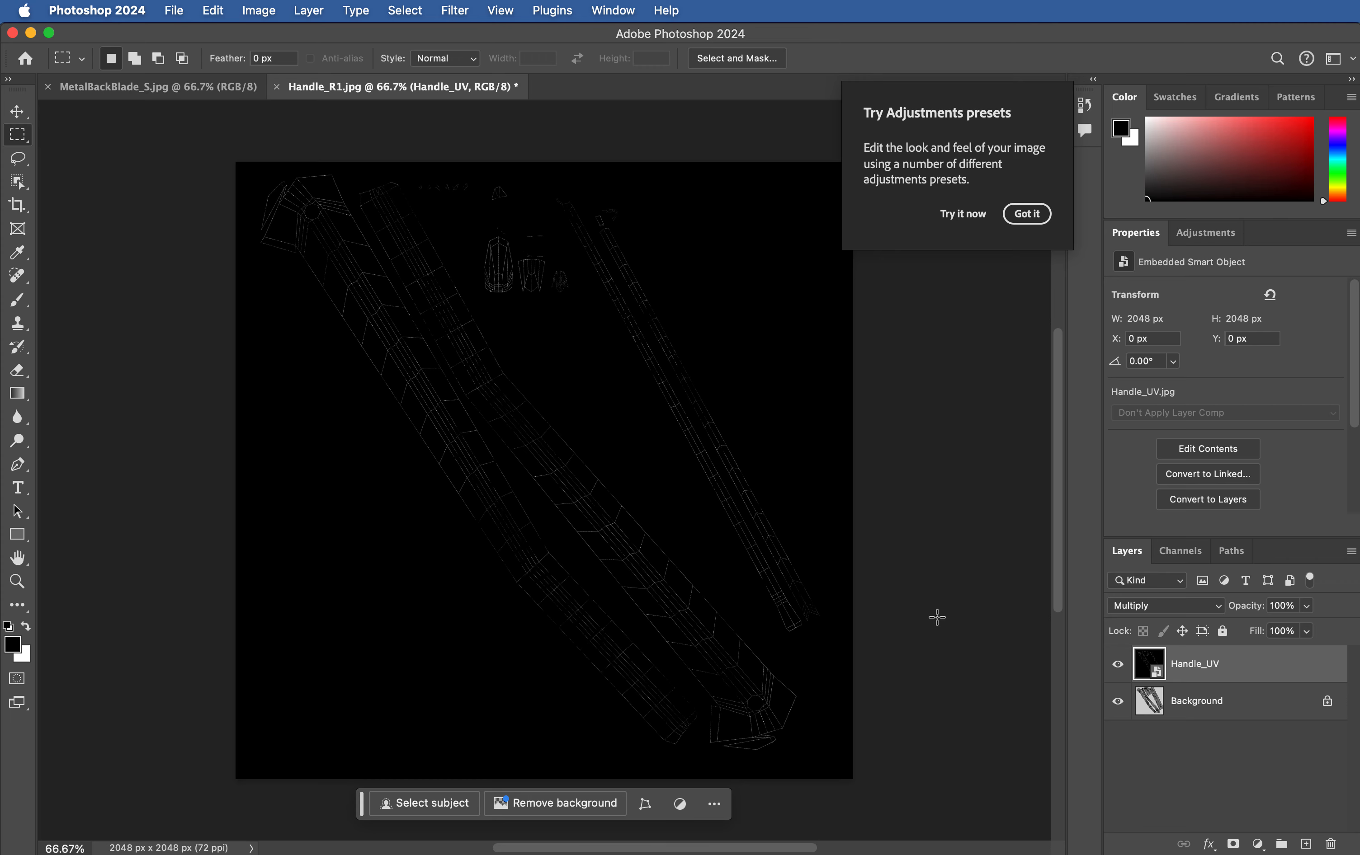
{"action": "key", "text": "super+i"}
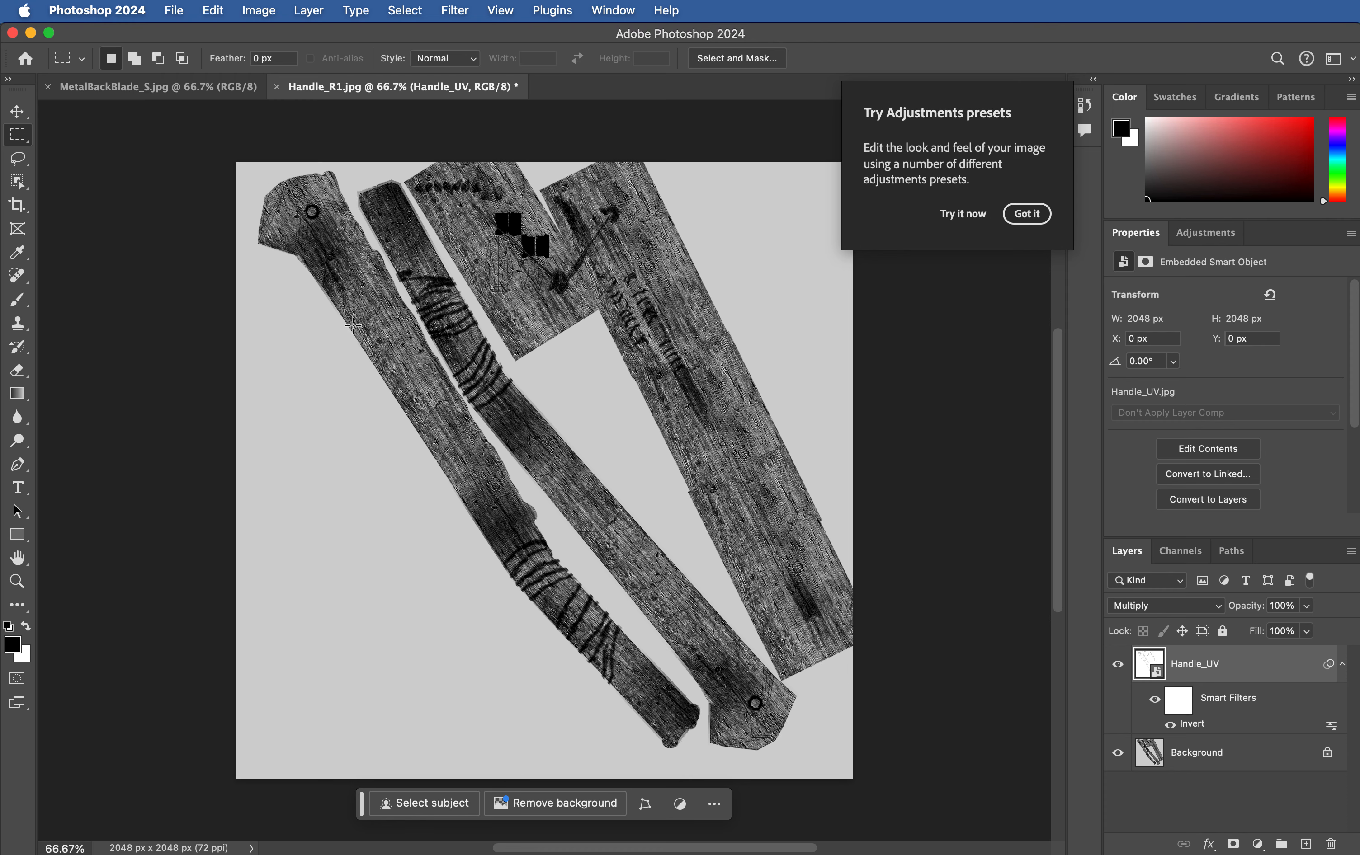
Step: Hide the Handle_UV layer, place Handle_D.png above the Background and examine the wood texture up close
{"action": "left_click", "coordinate": [1117, 664]}
{"action": "left_click", "coordinate": [1228, 752]}
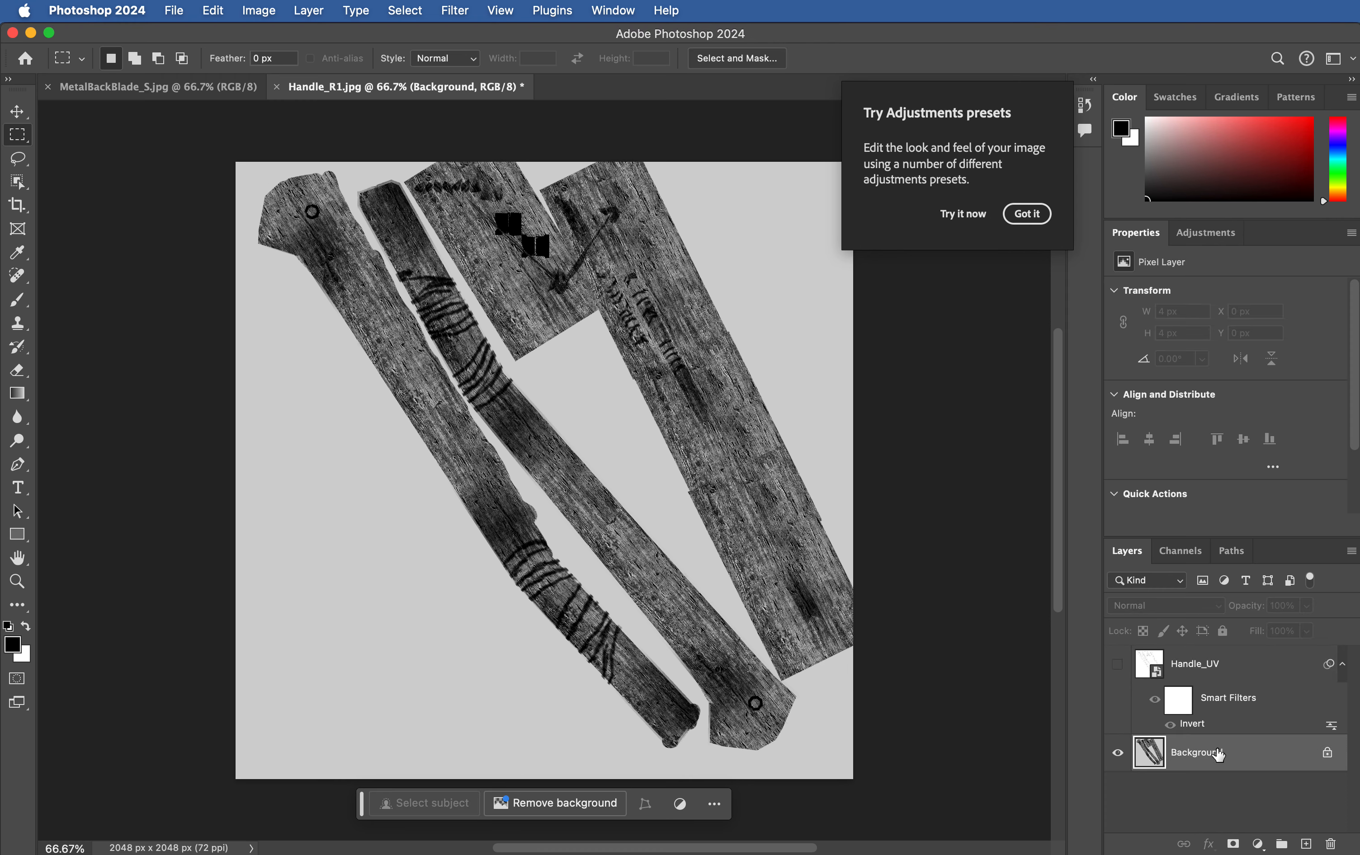
{"action": "key", "text": "super+Tab"}
{"action": "left_click", "coordinate": [892, 430]}
{"action": "left_click_drag", "start_coordinate": [892, 430], "coordinate": [504, 298]}
{"action": "key", "text": "Return"}
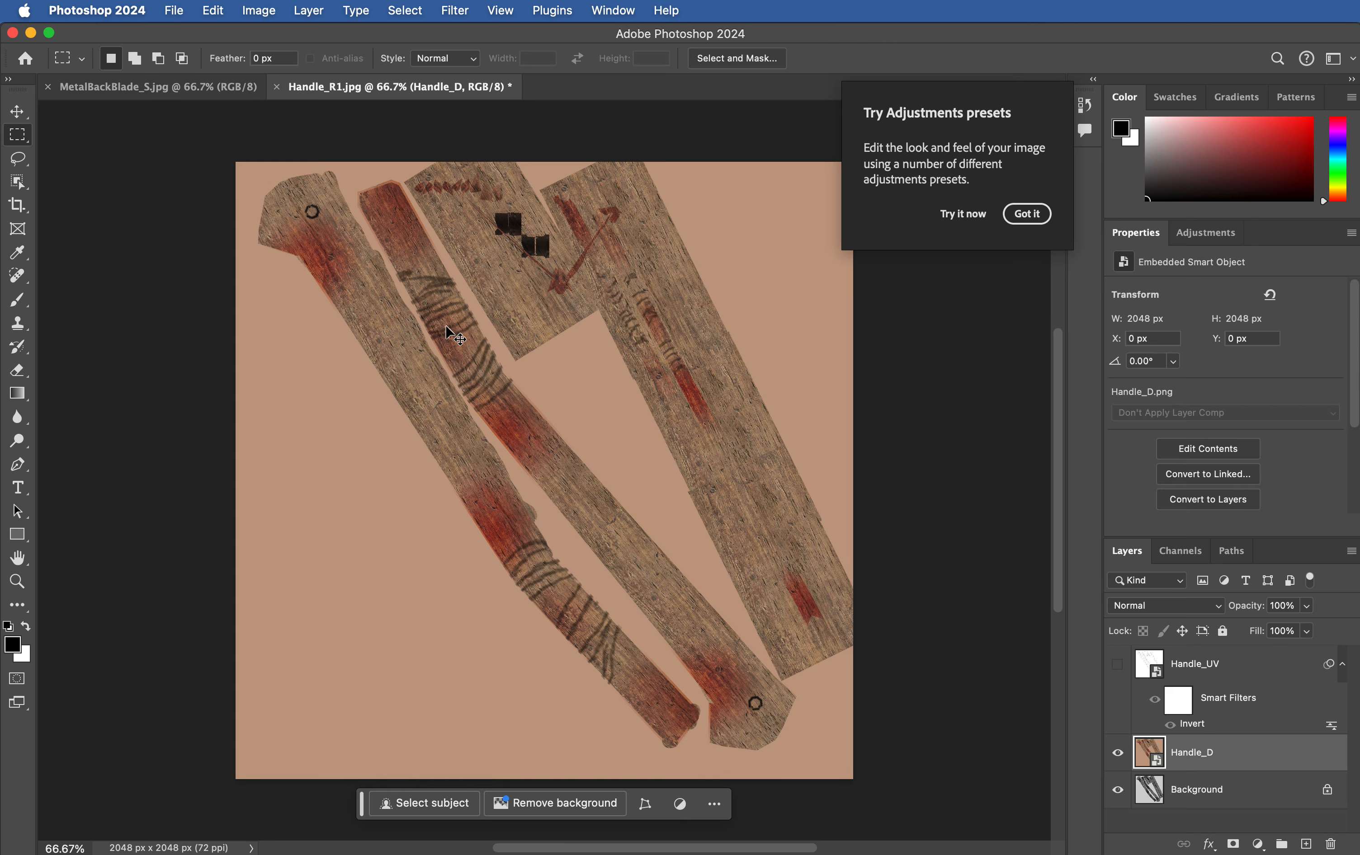
{"action": "key", "text": "super+equal"}
{"action": "key", "text": "super+equal"}
{"action": "key", "text": "space"}
{"action": "left_click_drag", "start_coordinate": [375, 311], "coordinate": [563, 484]}
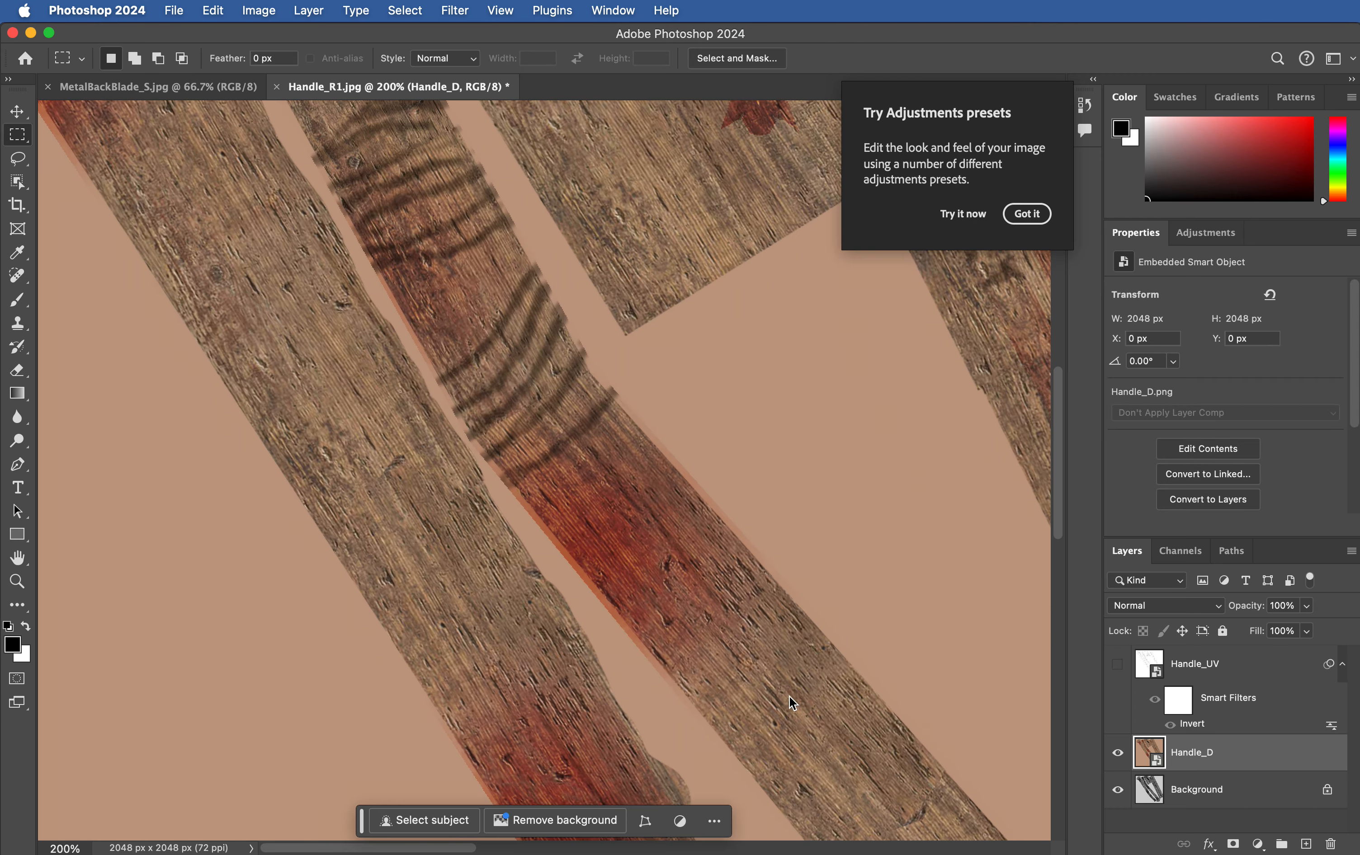
Step: Reopen Photoshop from its problem report, decline sending the error report and fit its window to the screen
{"action": "key", "text": "super+h"}
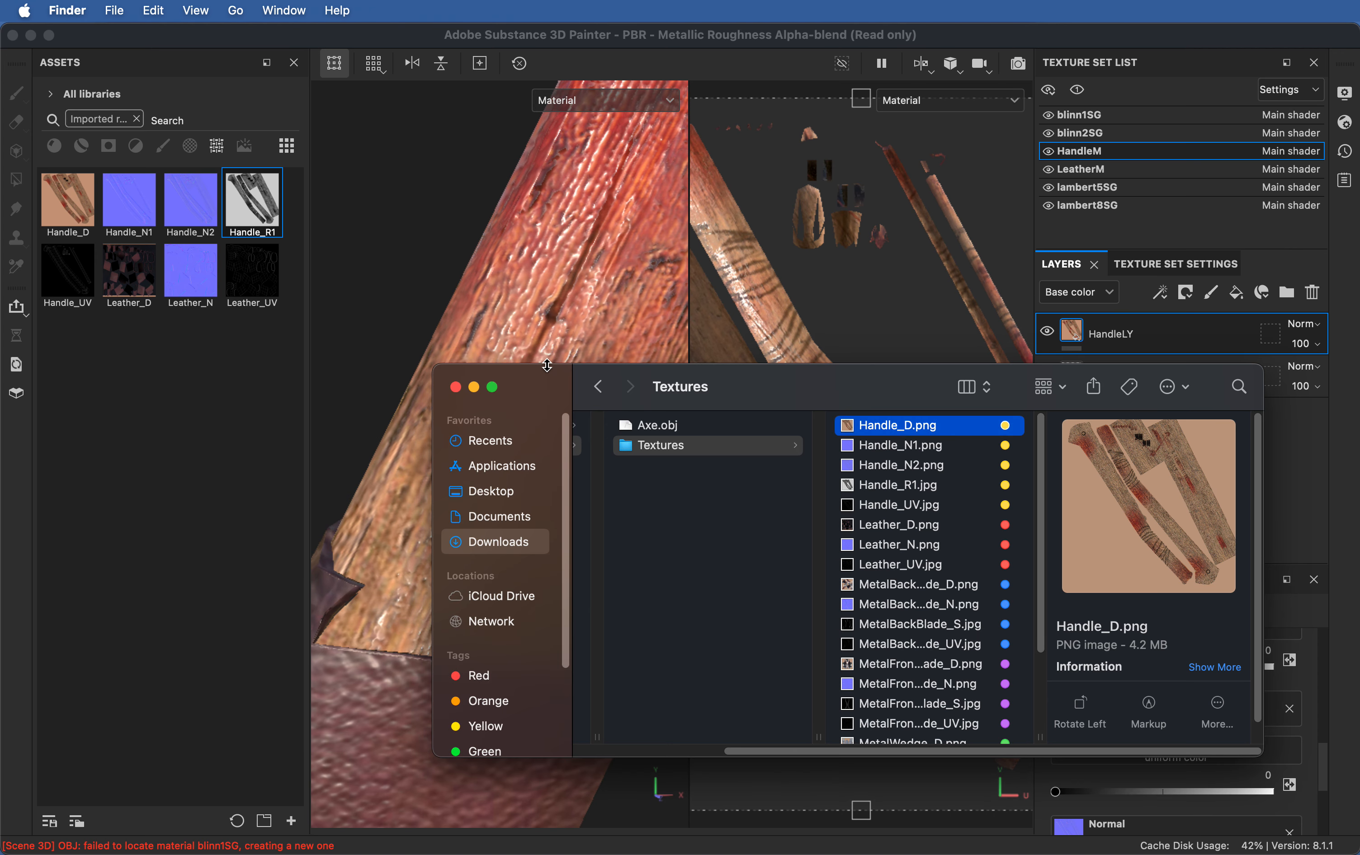
{"action": "key", "text": "super+h"}
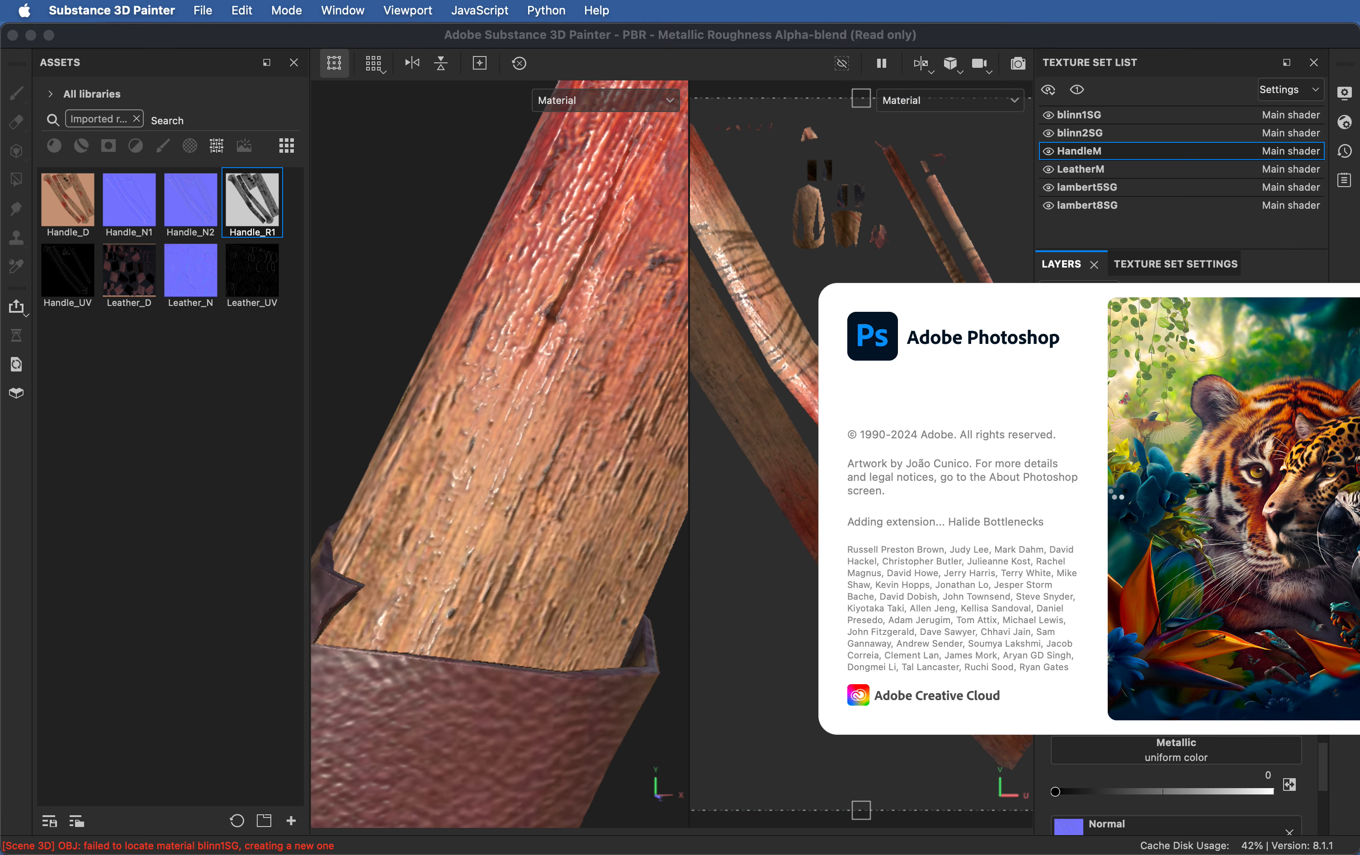
{"action": "left_click", "coordinate": [446, 36]}
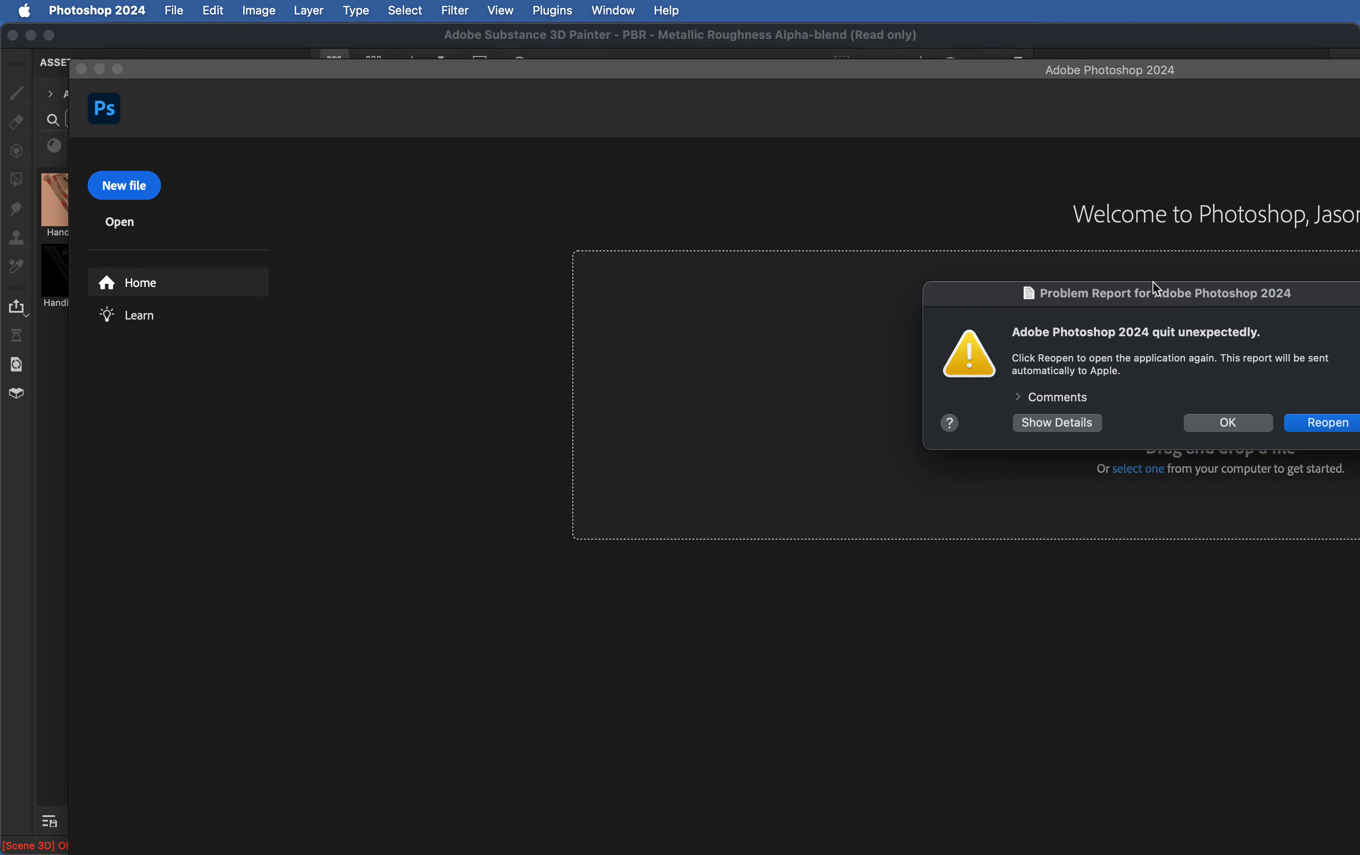
{"action": "left_click_drag", "start_coordinate": [1154, 292], "coordinate": [939, 254]}
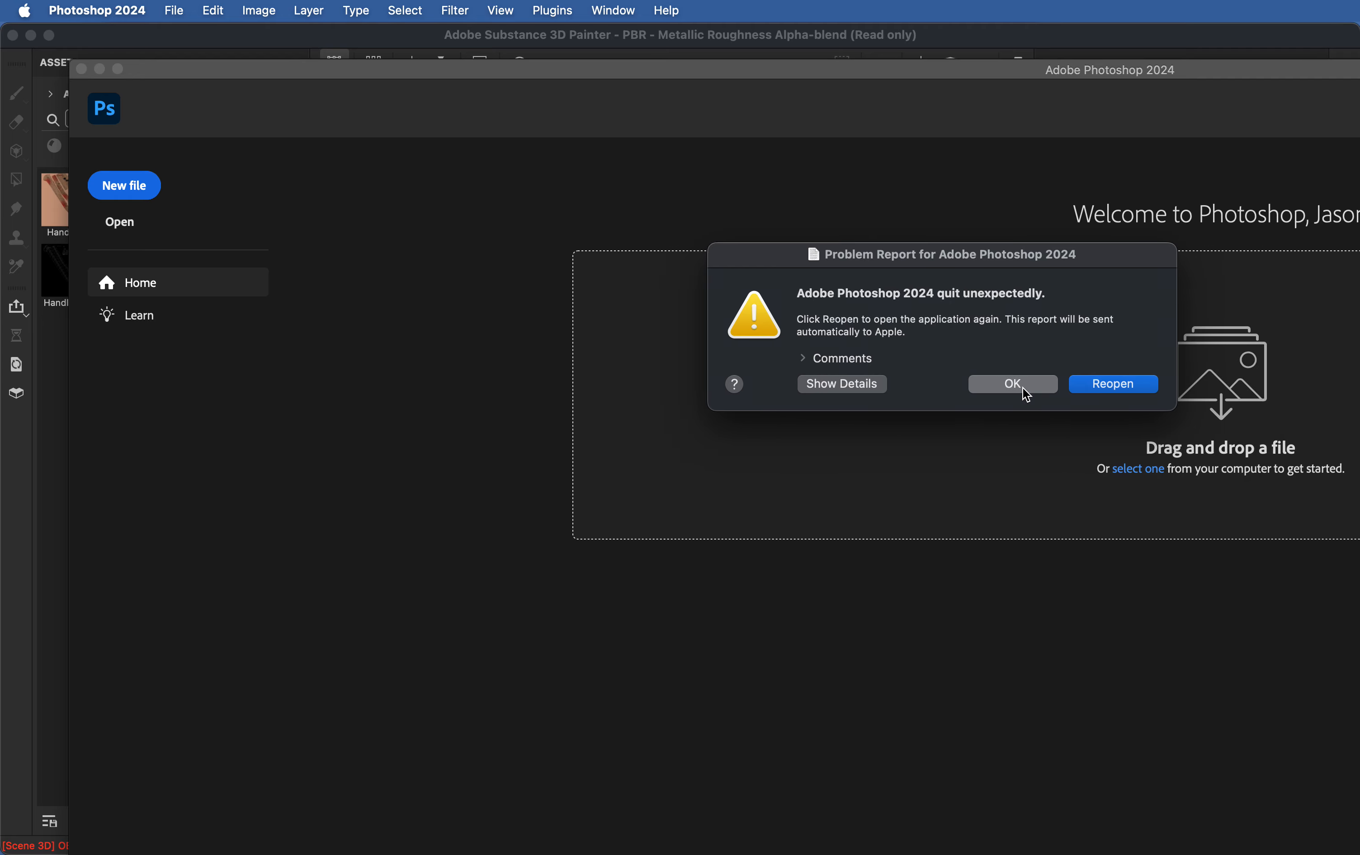
{"action": "left_click", "coordinate": [1112, 384]}
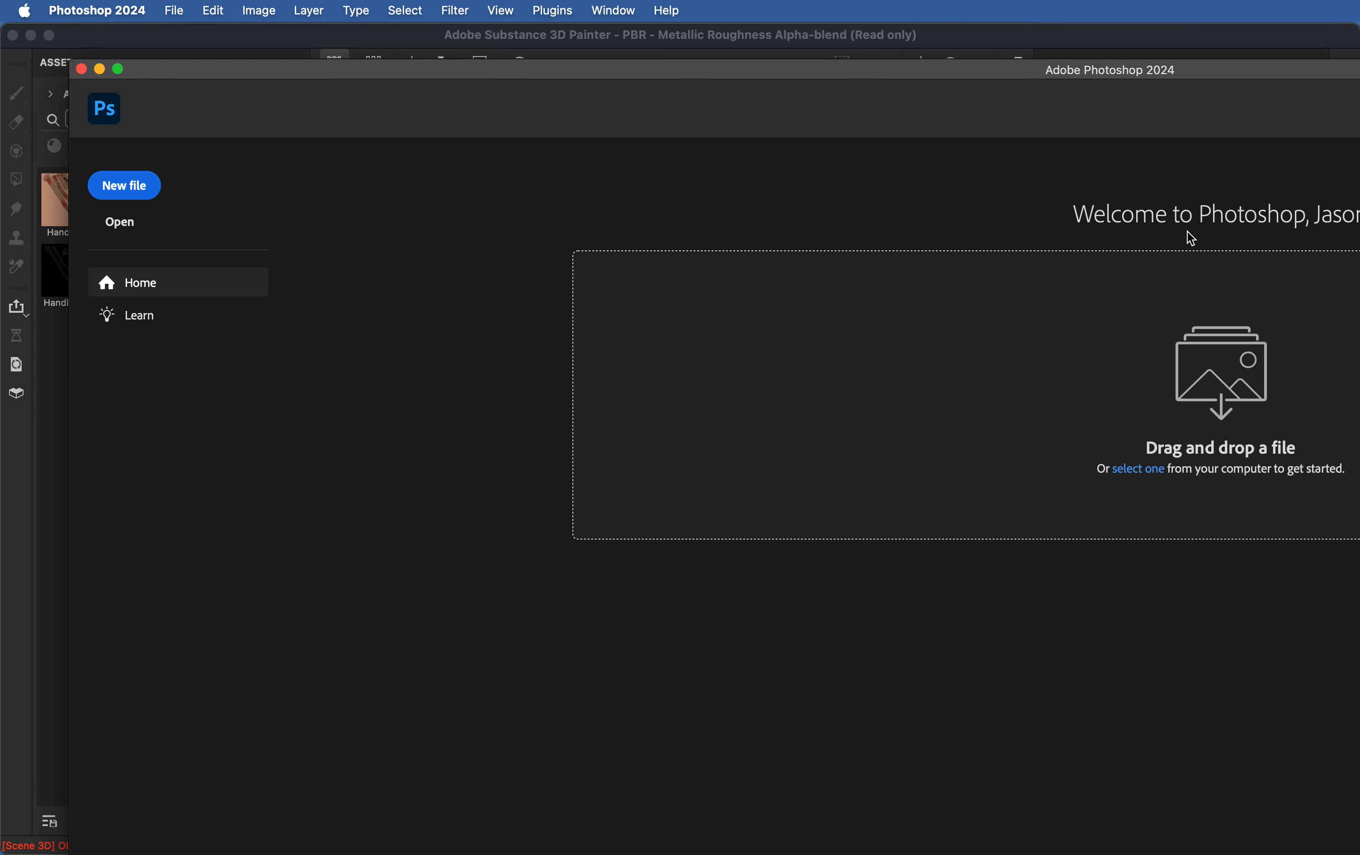
{"action": "left_click_drag", "start_coordinate": [1281, 76], "coordinate": [1212, 7]}
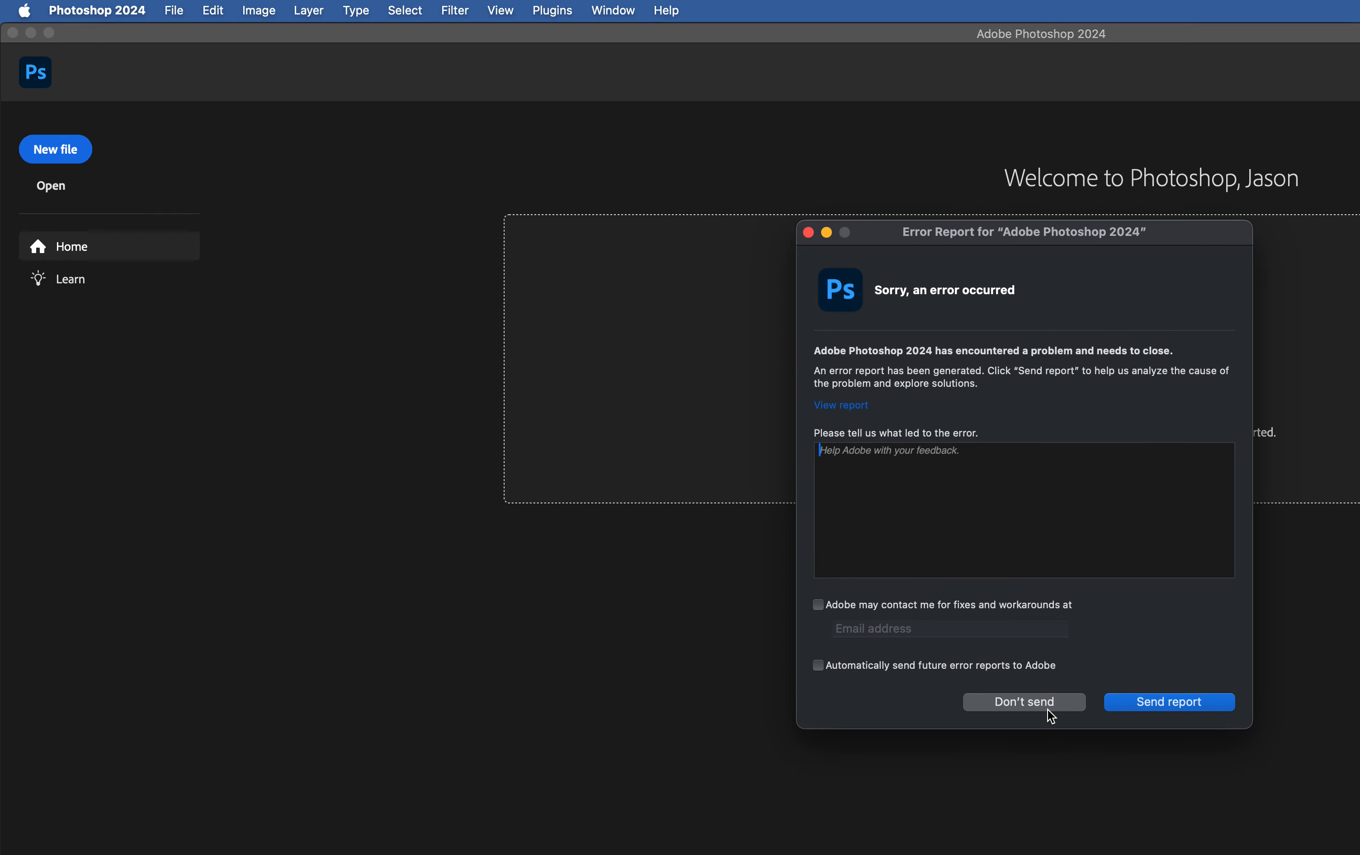
{"action": "left_click", "coordinate": [1049, 707]}
{"action": "mouse_move", "coordinate": [1359, 854]}
{"action": "left_mouse_down"}
{"action": "mouse_move", "coordinate": [1294, 806]}
{"action": "mouse_move", "coordinate": [1357, 853]}
{"action": "left_mouse_up"}
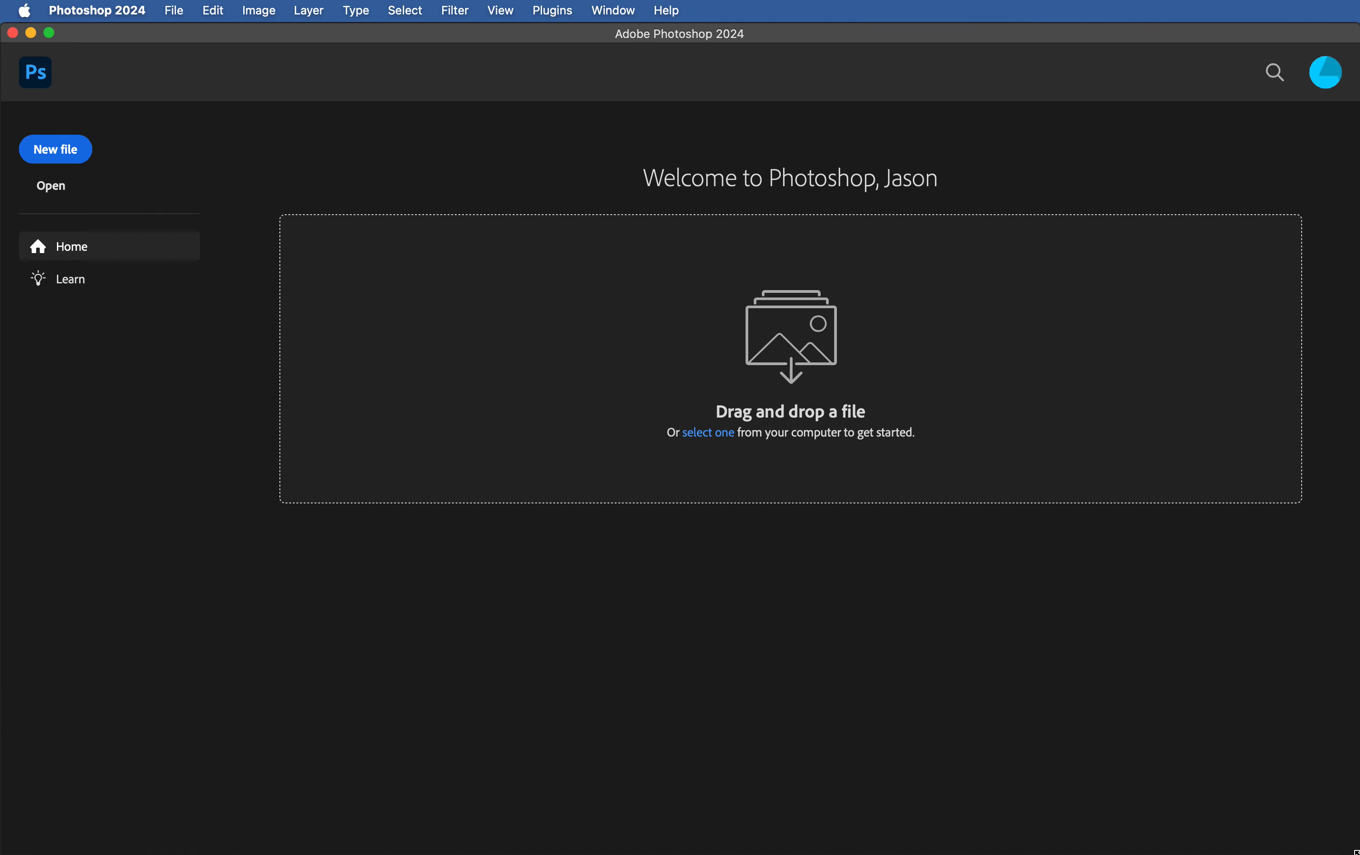
Step: Switch to Finder and open Handle_D.png from the Textures folder in Photoshop
{"action": "key", "text": "super+Tab"}
{"action": "key", "text": "super+Tab"}
{"action": "key", "text": "super+Tab"}
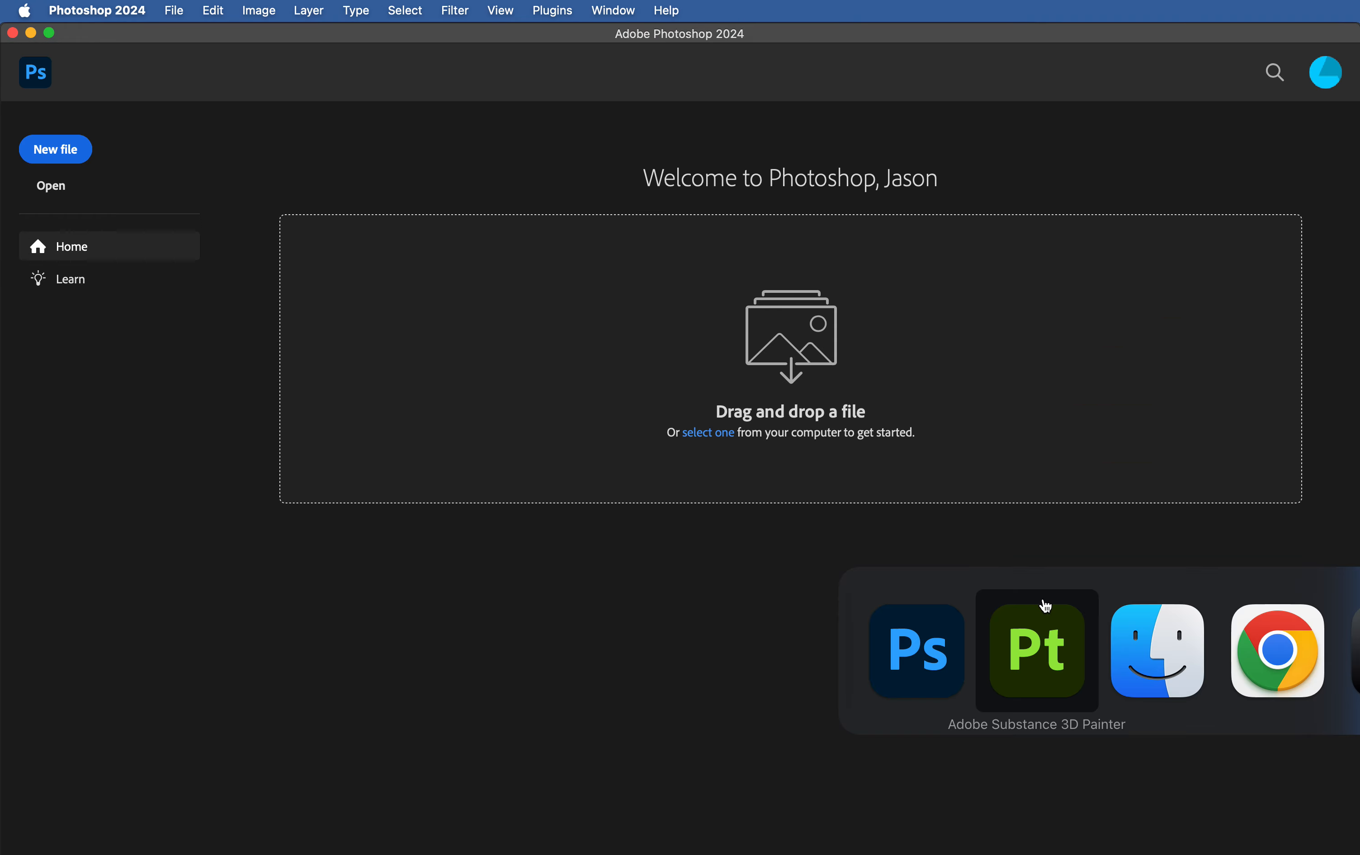
{"action": "key", "text": "super+Tab"}
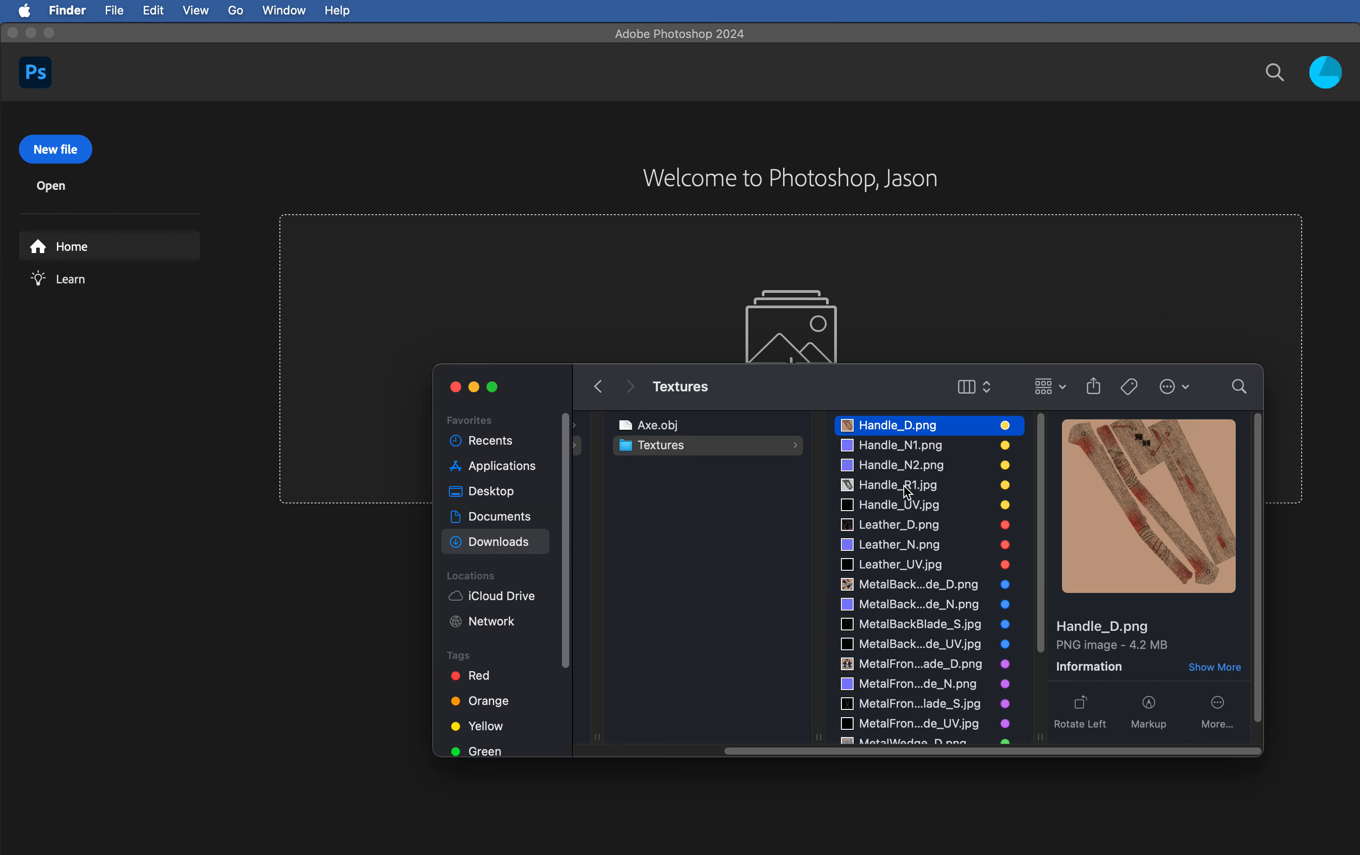
{"action": "left_click", "coordinate": [902, 506]}
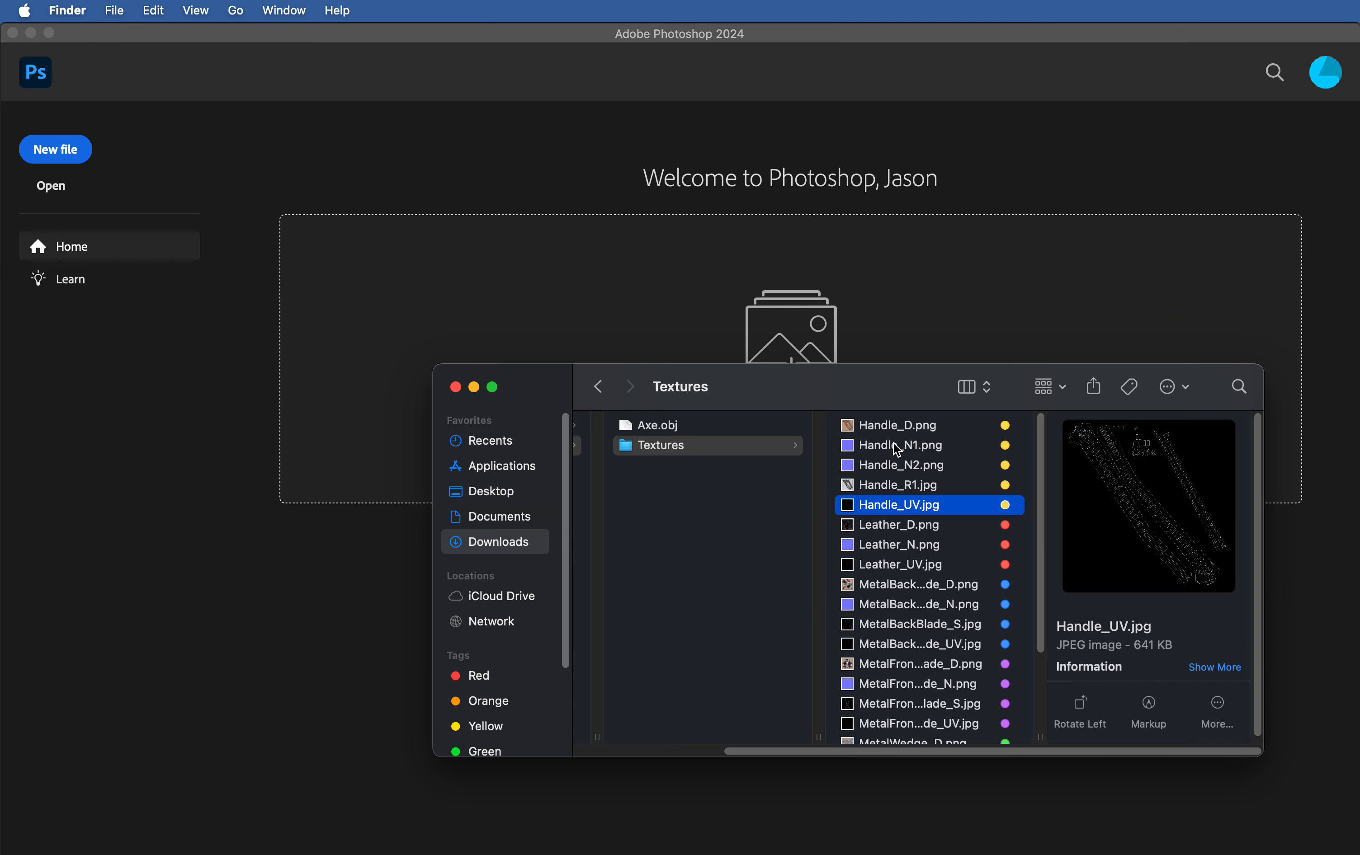
{"action": "left_click", "coordinate": [913, 484]}
{"action": "left_click_drag", "start_coordinate": [903, 433], "coordinate": [712, 308]}
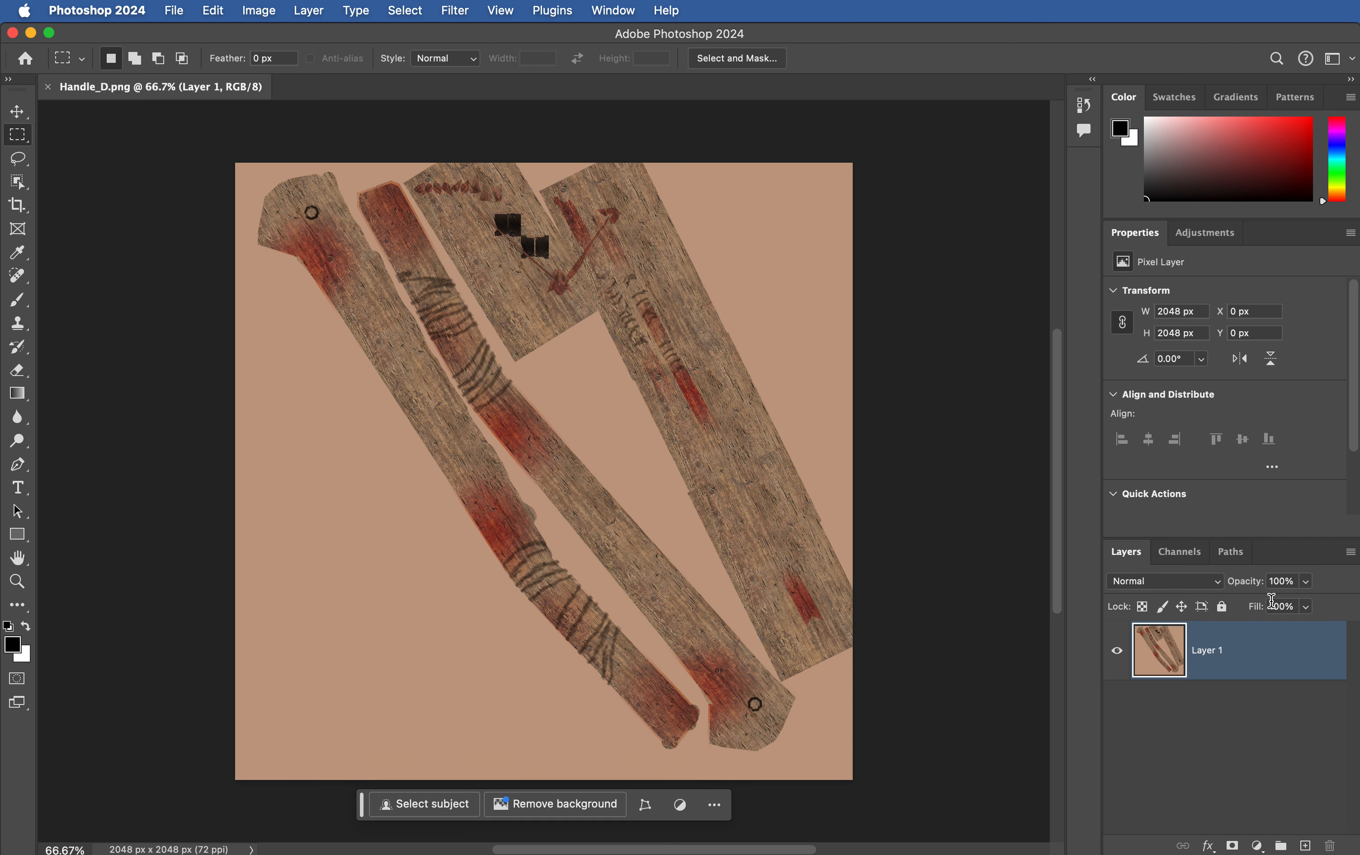
Step: Place Handle_R1.jpg as a layer above the diffuse map and compare it with the handle's reflections in Substance 3D Painter
{"action": "key", "text": "super+Tab"}
{"action": "left_click_drag", "start_coordinate": [899, 487], "coordinate": [551, 280]}
{"action": "key", "text": "Return"}
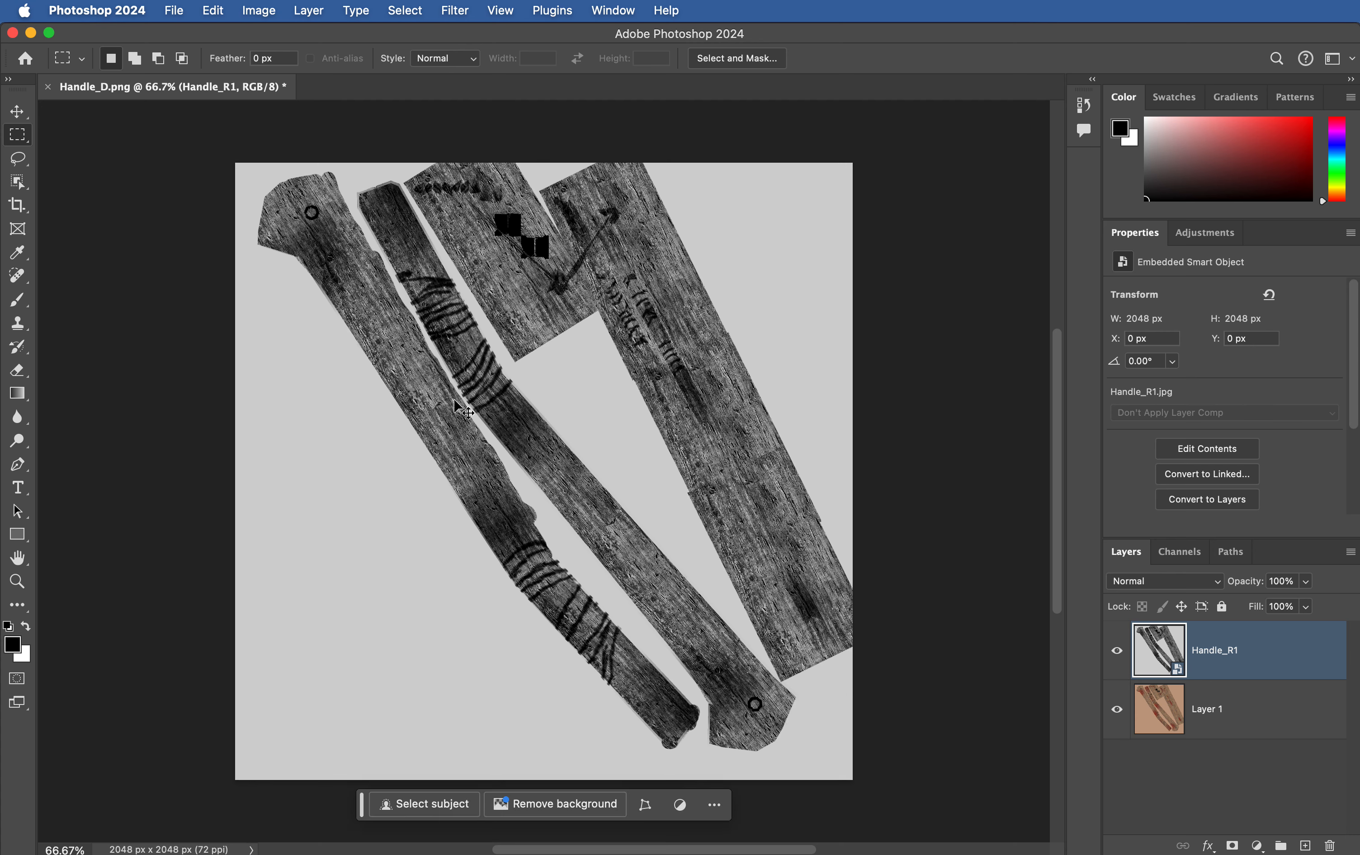
{"action": "key", "text": "super+Tab"}
{"action": "key", "text": "Tab"}
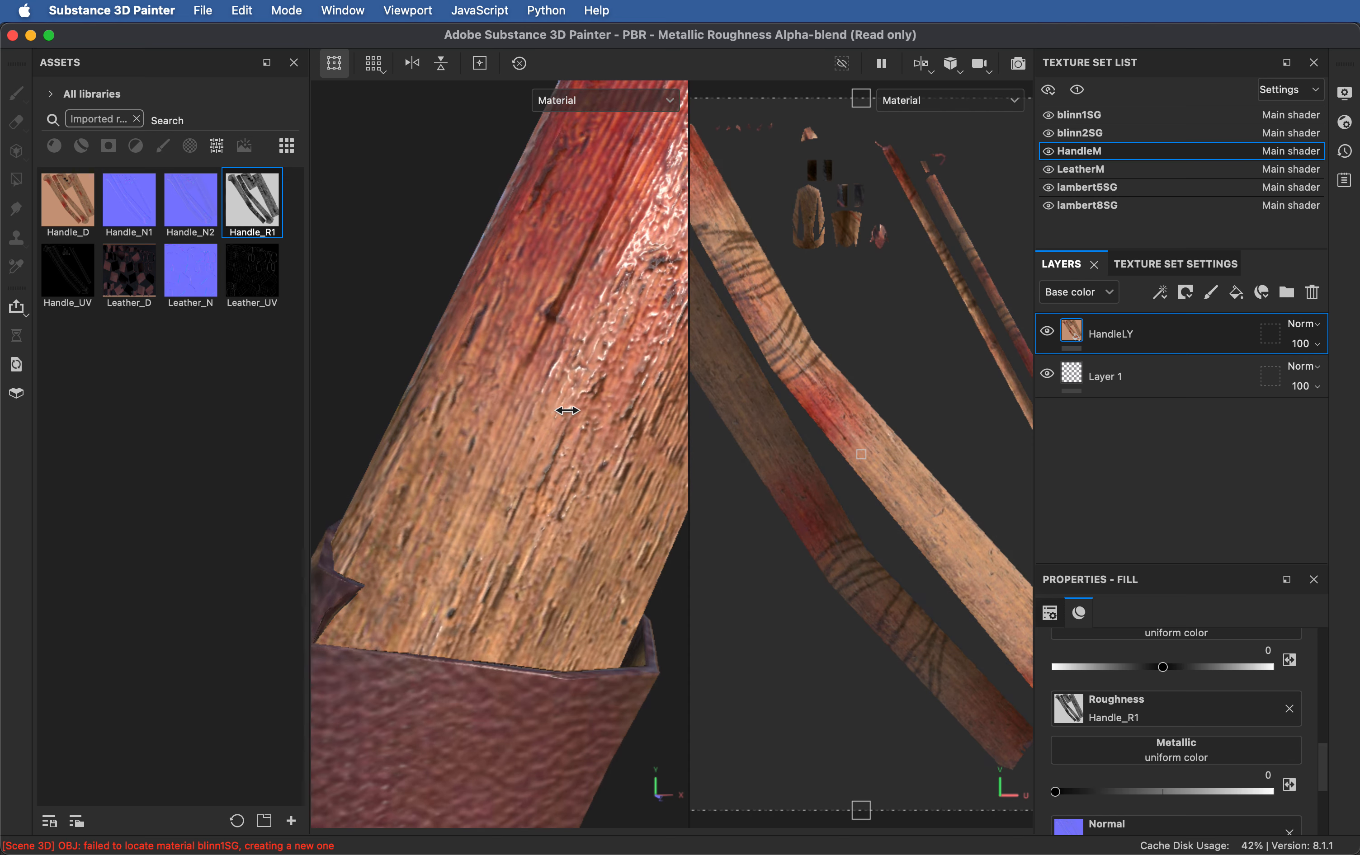
{"action": "key", "text": "super+Tab"}
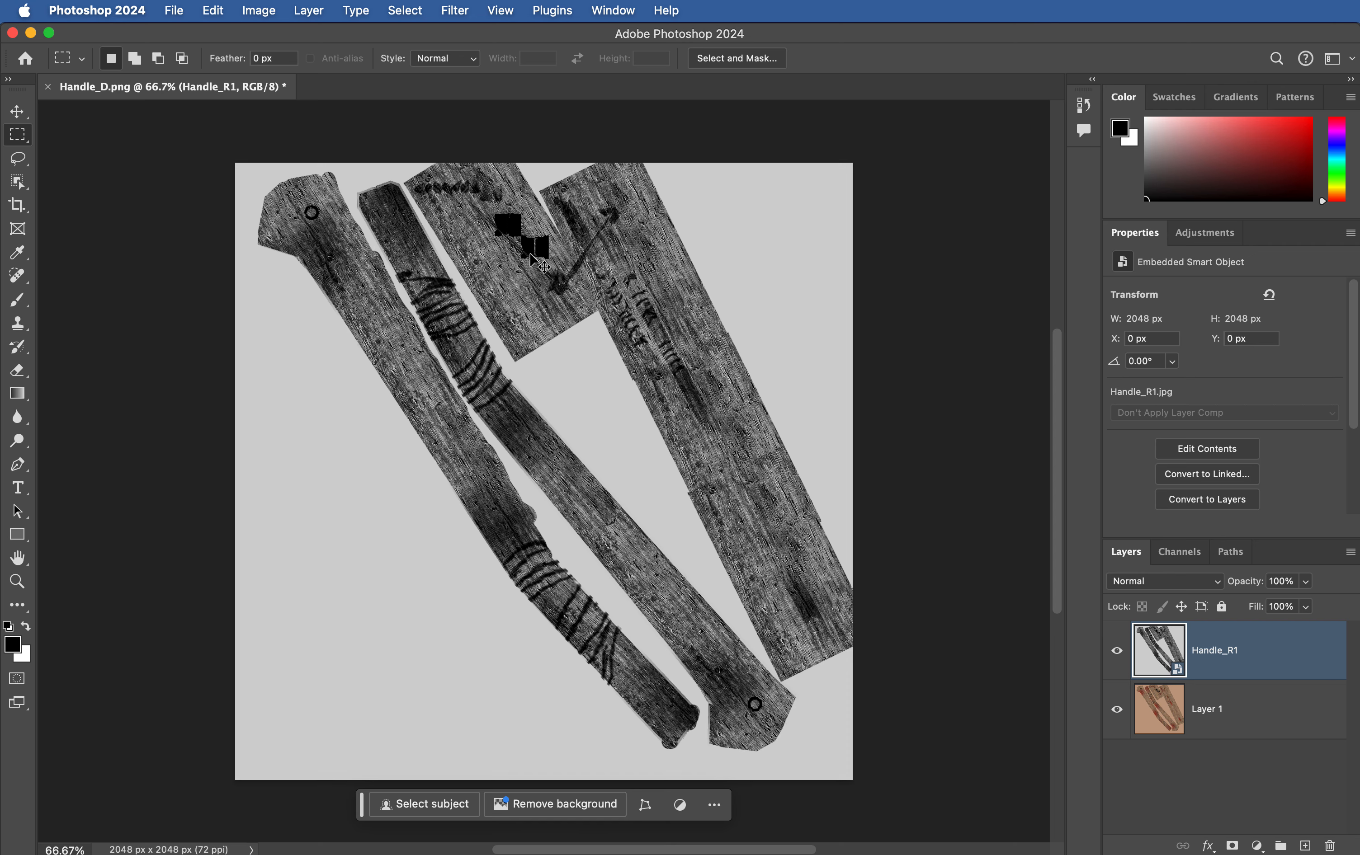
Step: Lighten the Handle_R1 layer with Curves, raising the black point's output to 110, lifting the midtones and moving the white point inward
{"action": "key", "text": "super+m"}
{"action": "left_click_drag", "start_coordinate": [911, 288], "coordinate": [601, 275]}
{"action": "left_click_drag", "start_coordinate": [867, 368], "coordinate": [831, 368]}
{"action": "left_click_drag", "start_coordinate": [750, 464], "coordinate": [732, 421]}
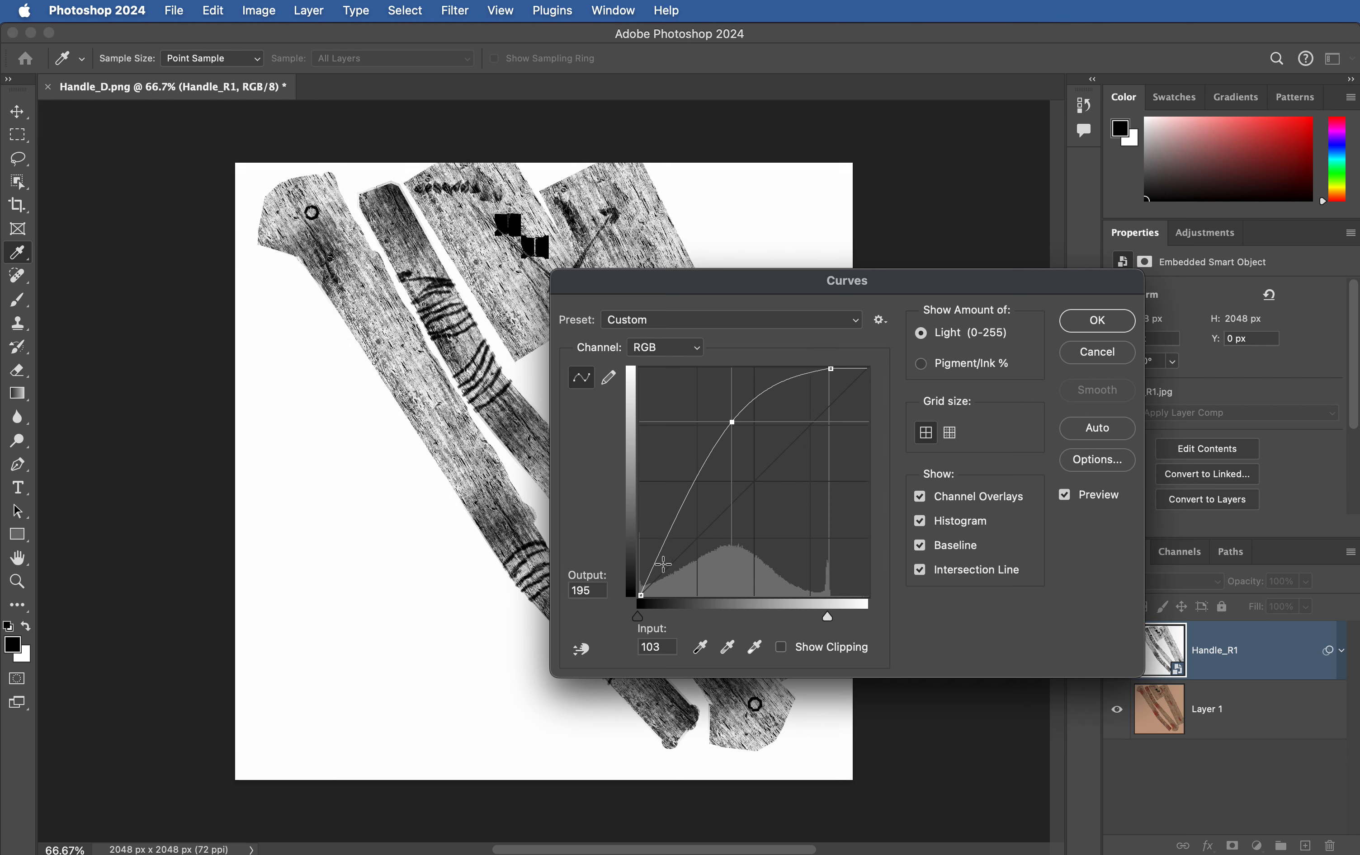
{"action": "left_click_drag", "start_coordinate": [640, 597], "coordinate": [610, 509]}
{"action": "left_click_drag", "start_coordinate": [729, 417], "coordinate": [728, 416]}
{"action": "left_click_drag", "start_coordinate": [727, 413], "coordinate": [725, 403]}
{"action": "left_click_drag", "start_coordinate": [640, 512], "coordinate": [637, 496]}
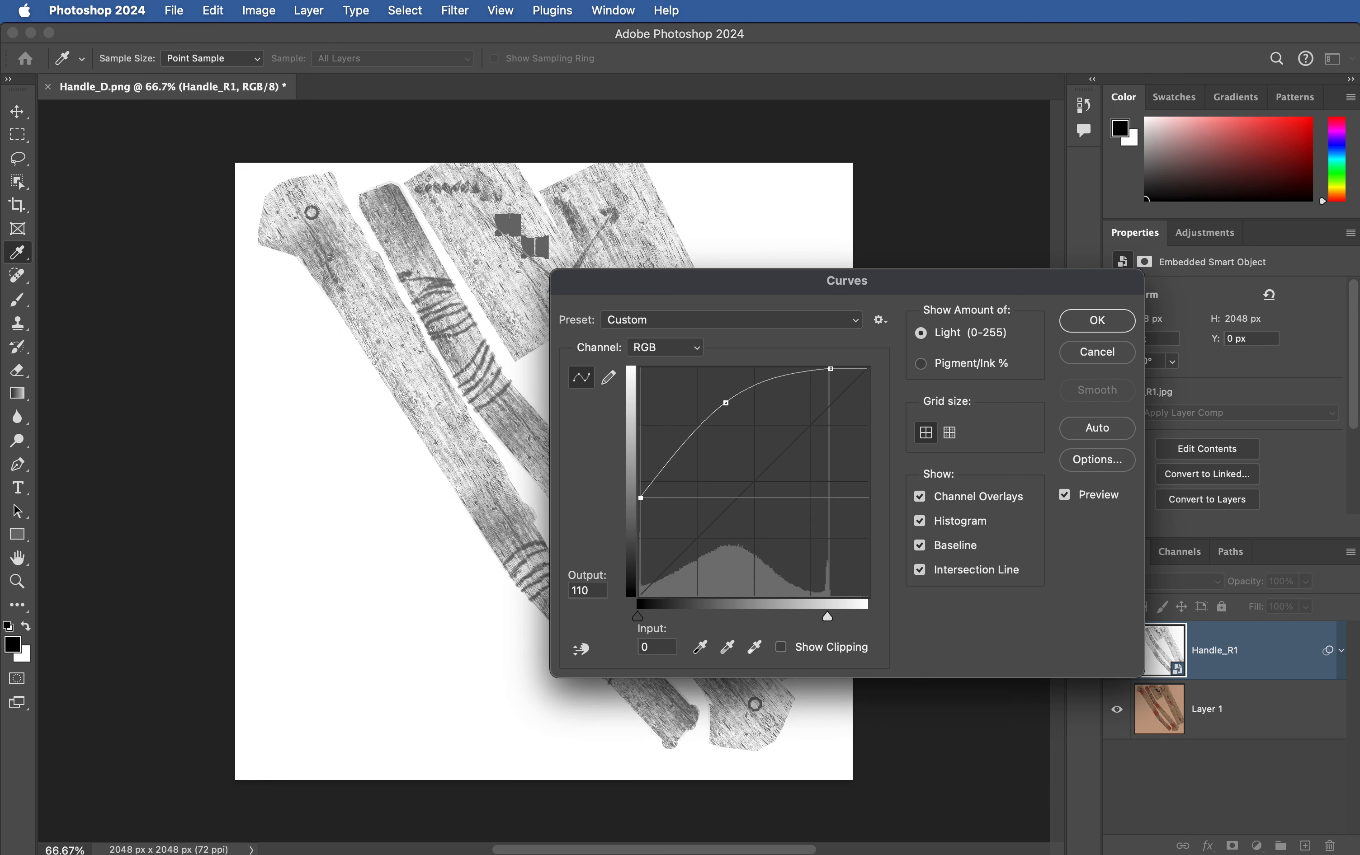
{"action": "left_click", "coordinate": [1097, 321]}
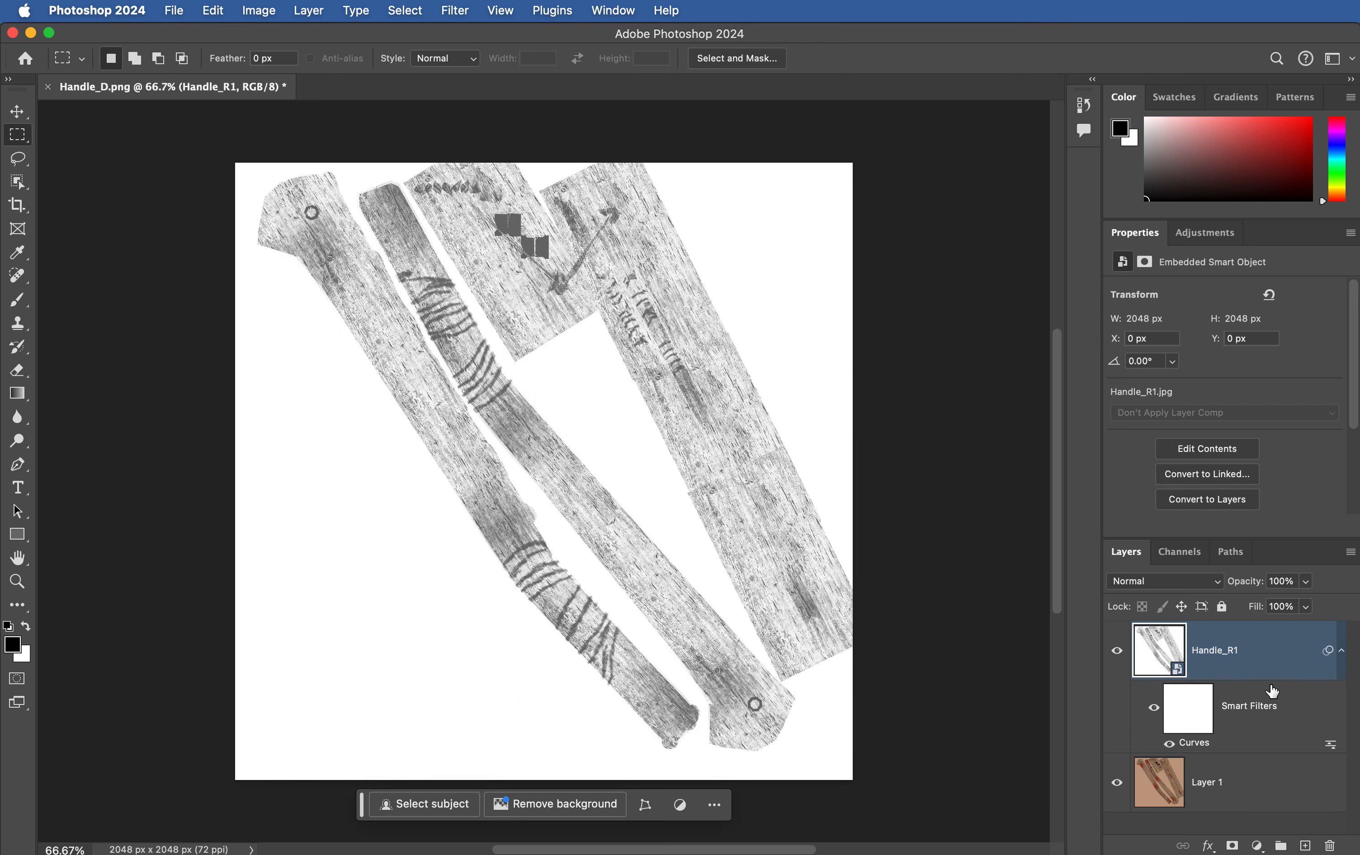
{"action": "left_click", "coordinate": [1342, 651]}
Step: Switch to Finder and place Handle_UV.jpg from the Textures folder as a layer above Handle_R1 in Photoshop
{"action": "key", "text": "super+Tab"}
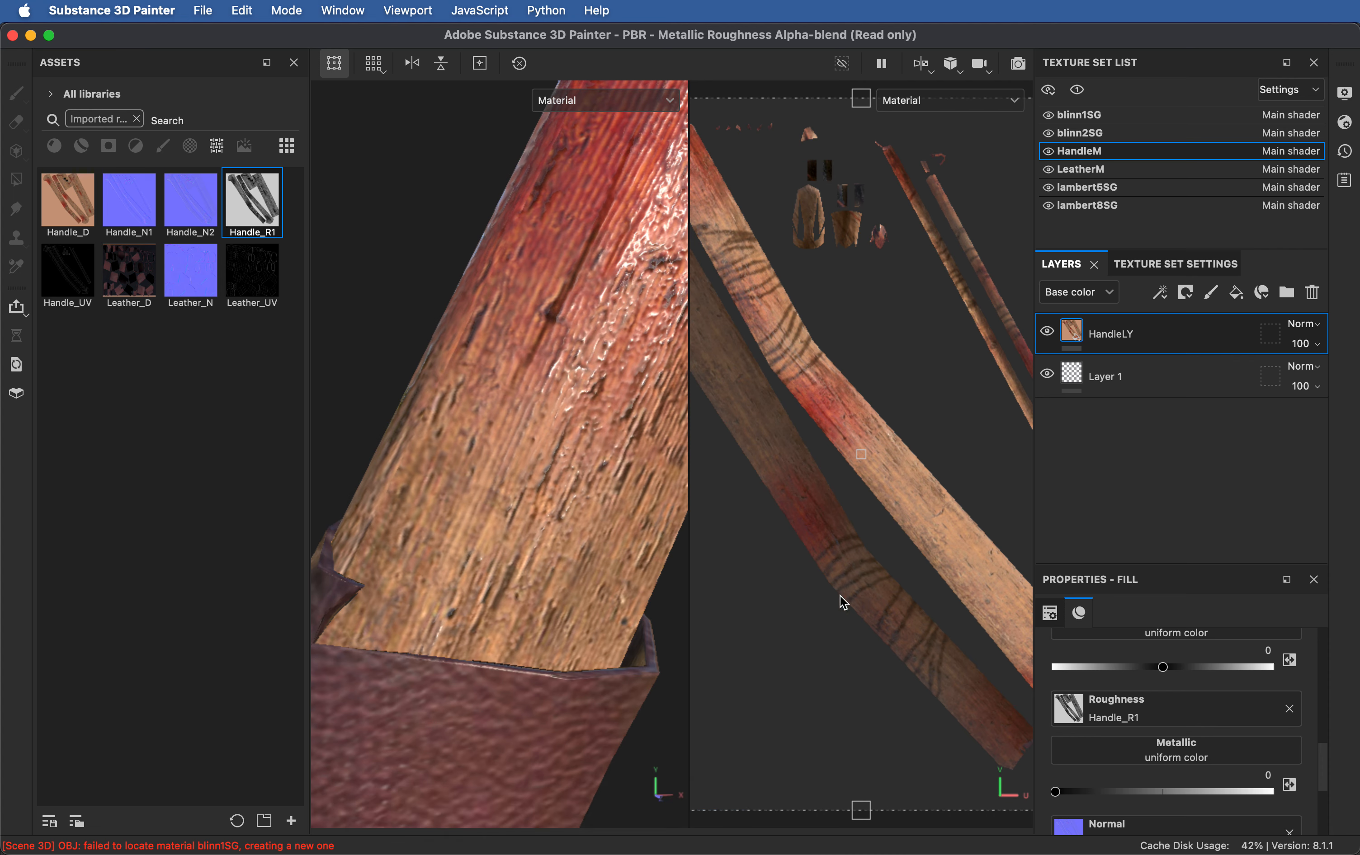
{"action": "key", "text": "super+Tab"}
{"action": "key", "text": "super+Tab"}
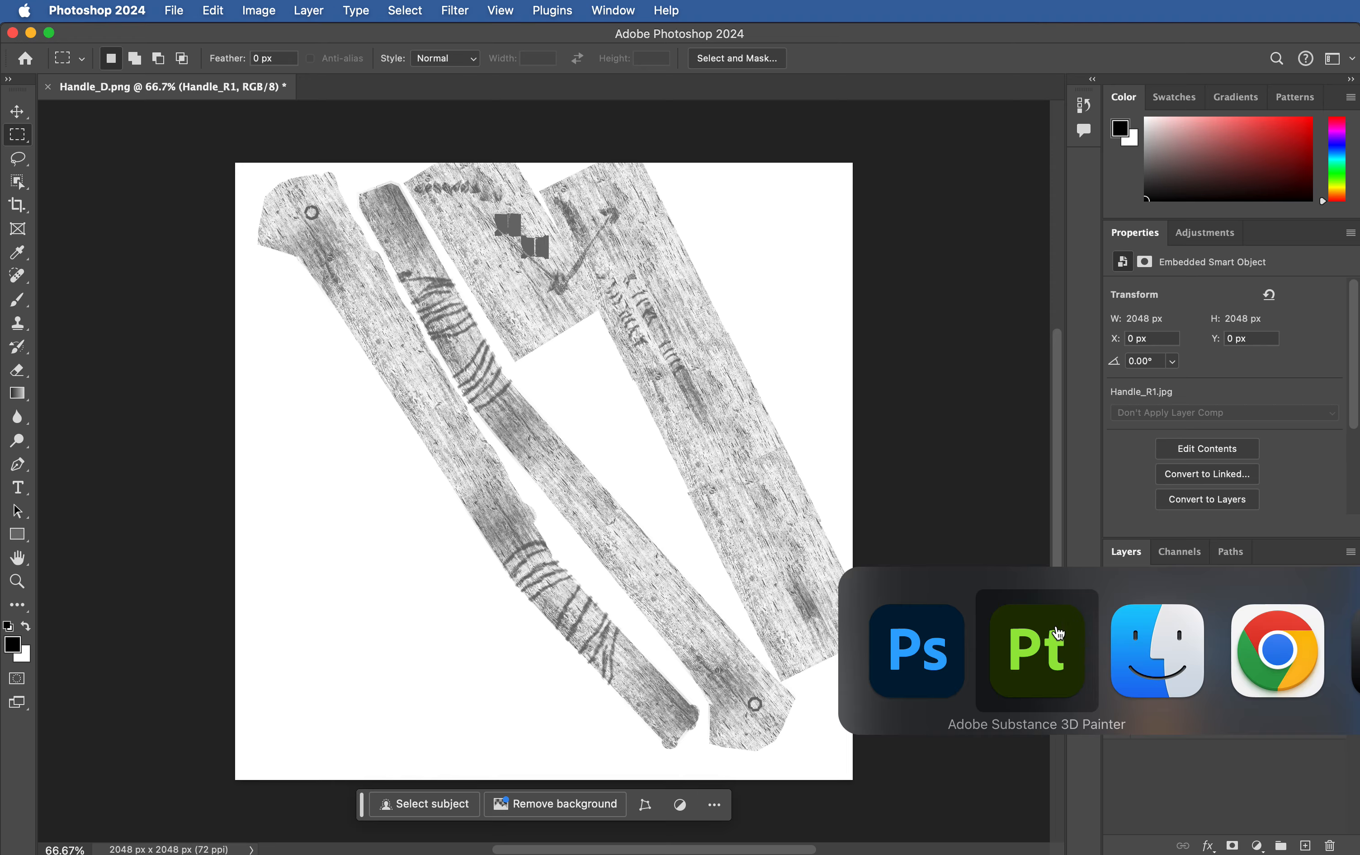
{"action": "left_click", "coordinate": [1163, 642]}
{"action": "left_click", "coordinate": [914, 505]}
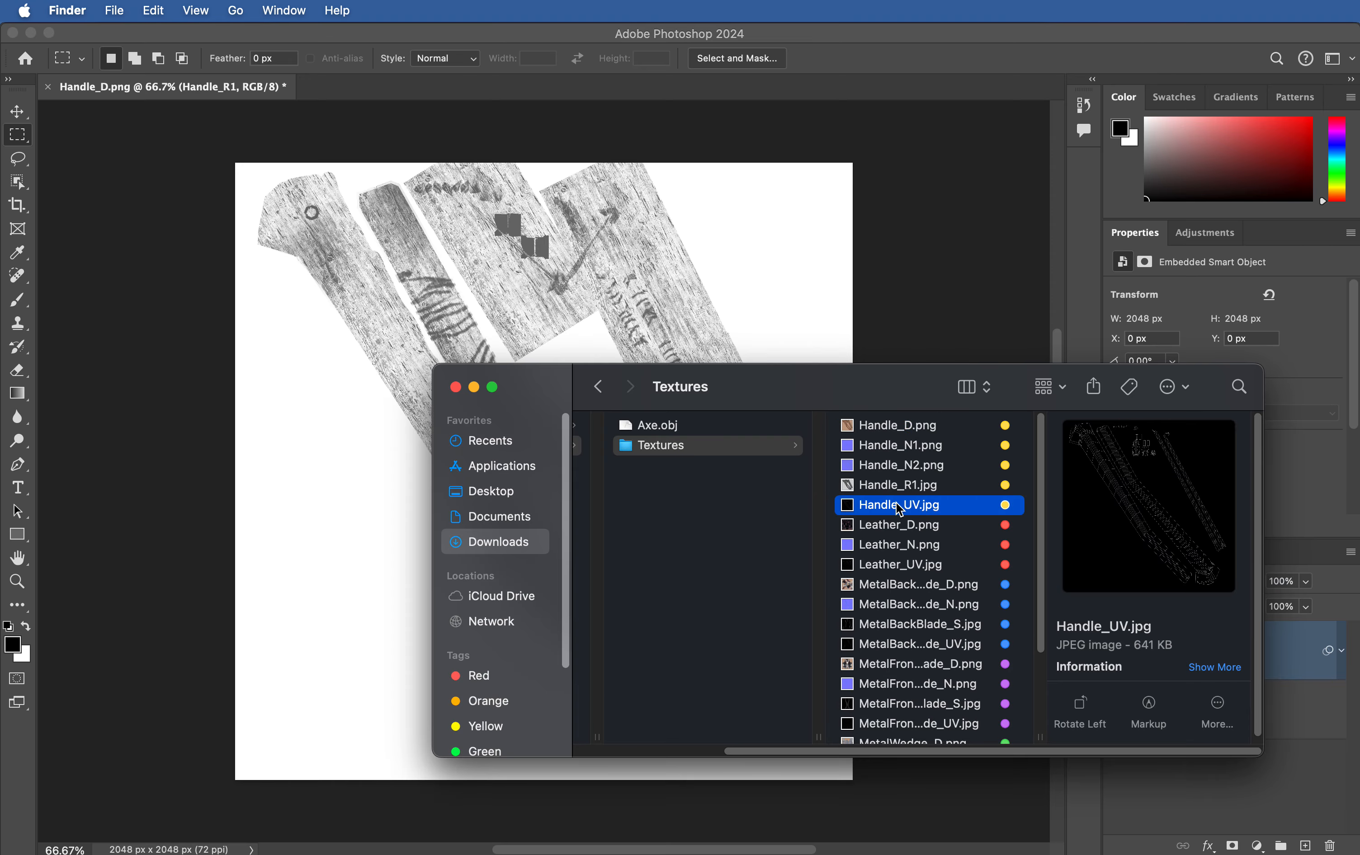
{"action": "left_click_drag", "start_coordinate": [914, 505], "coordinate": [484, 279]}
{"action": "key", "text": "Return"}
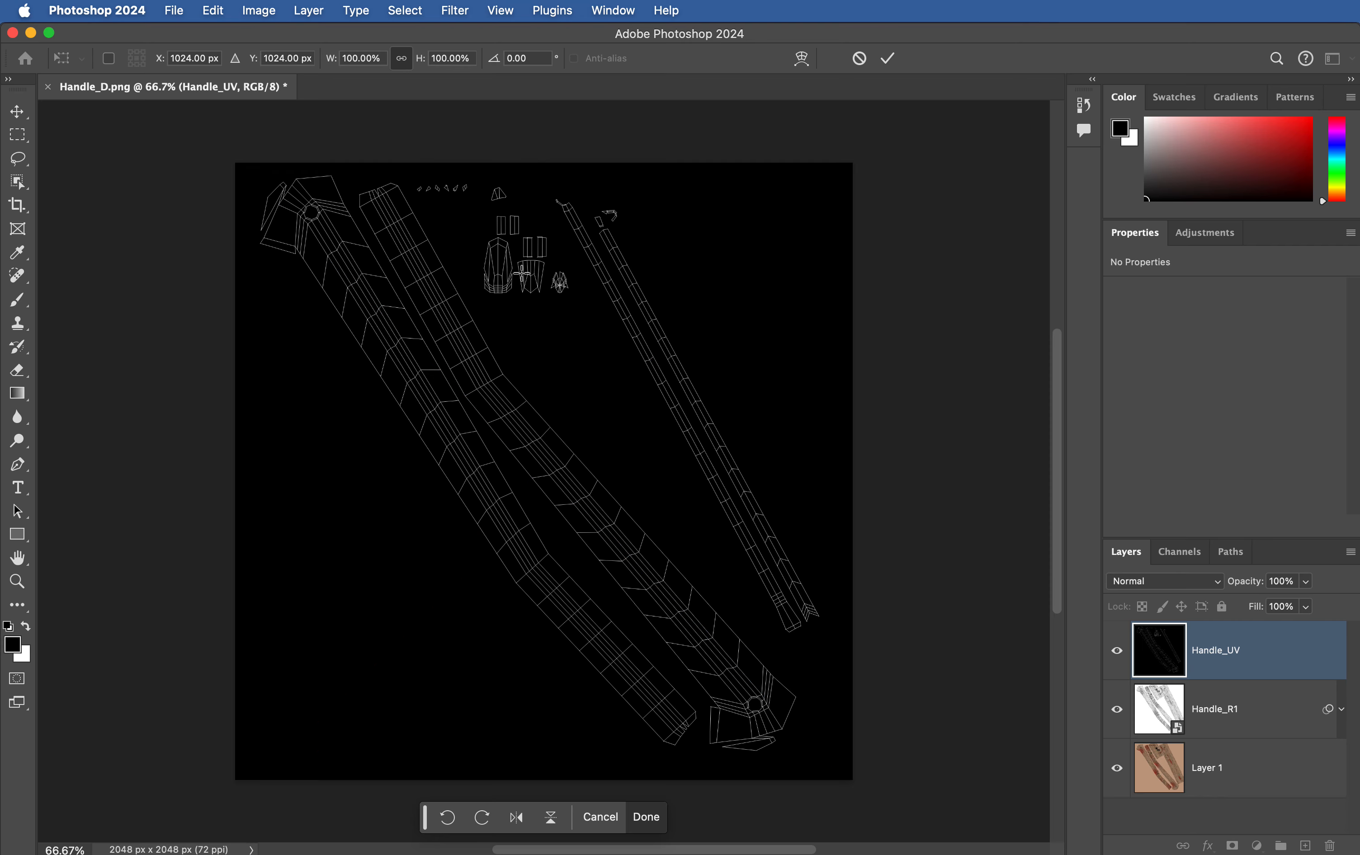
Step: Set the Handle_UV layer to Multiply, invert its colours and compare the map with and without the wireframe
{"action": "left_click", "coordinate": [1164, 583]}
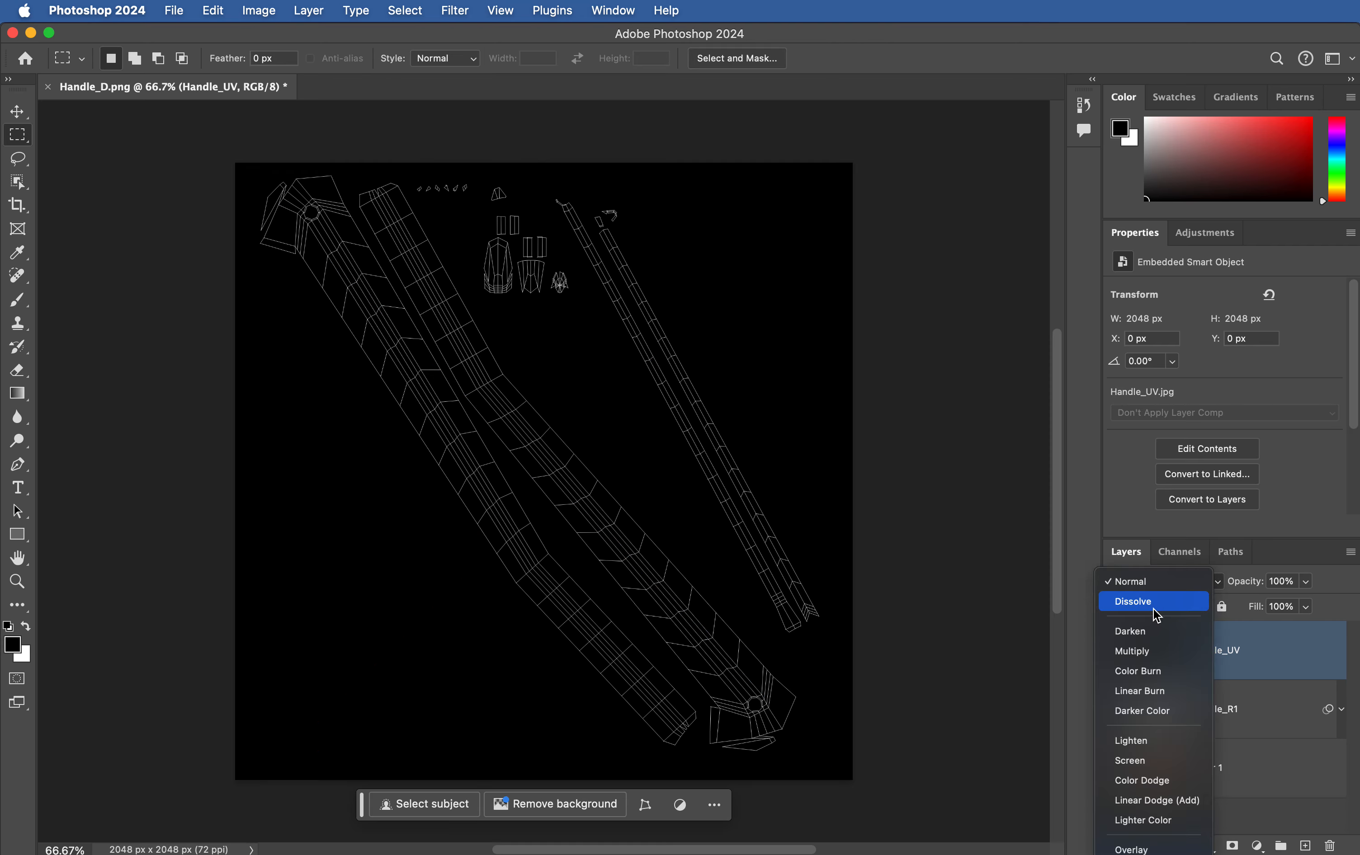
{"action": "left_click", "coordinate": [1143, 650]}
{"action": "key", "text": "super+i"}
{"action": "left_click", "coordinate": [1116, 651]}
{"action": "left_click", "coordinate": [1118, 652]}
Step: Hide the Handle_R1 layer to check the UV wireframe against the diffuse map, keeping Handle_R1 selected
{"action": "left_click", "coordinate": [1117, 784]}
{"action": "left_click", "coordinate": [1114, 792]}
{"action": "left_click", "coordinate": [1113, 793]}
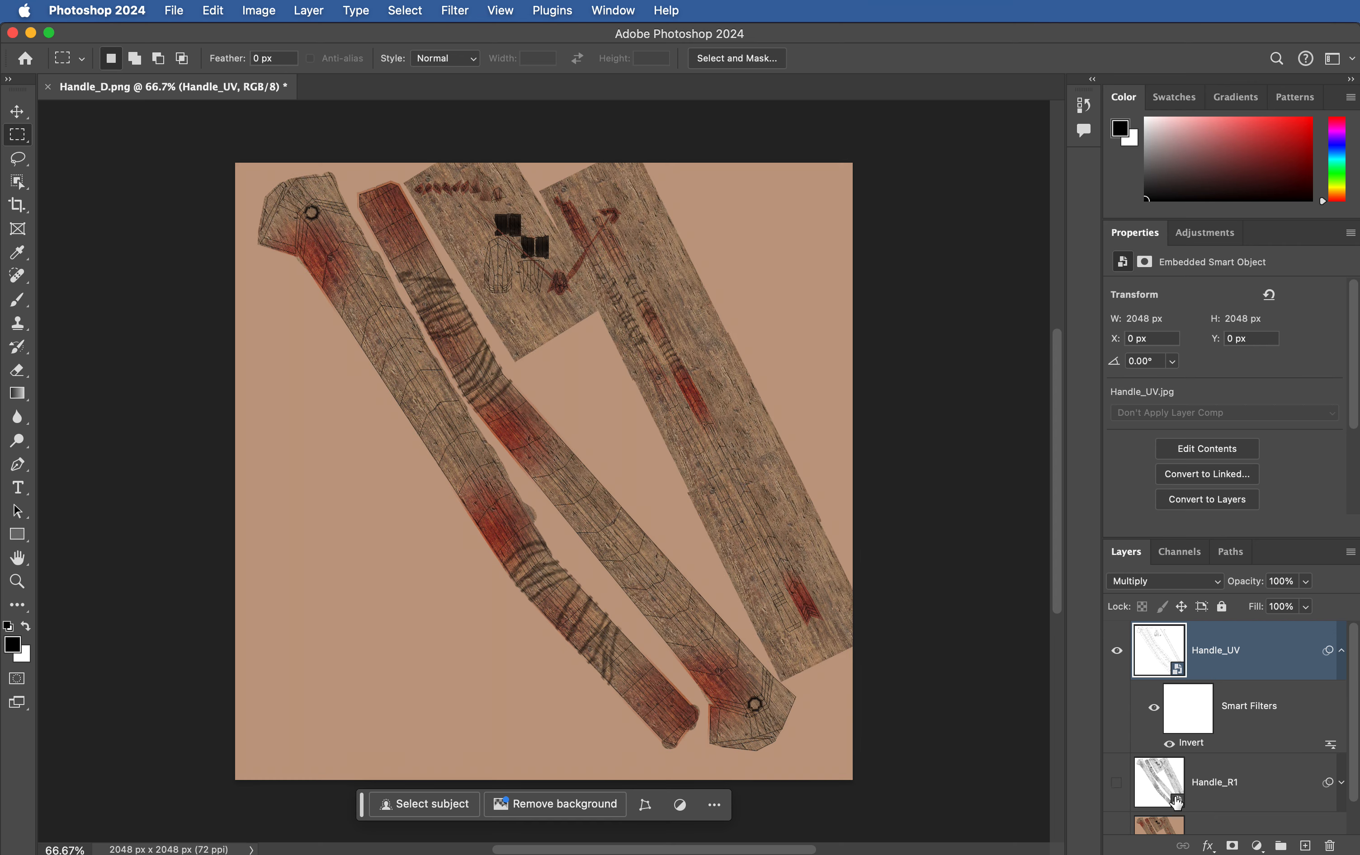
{"action": "left_click", "coordinate": [1215, 794]}
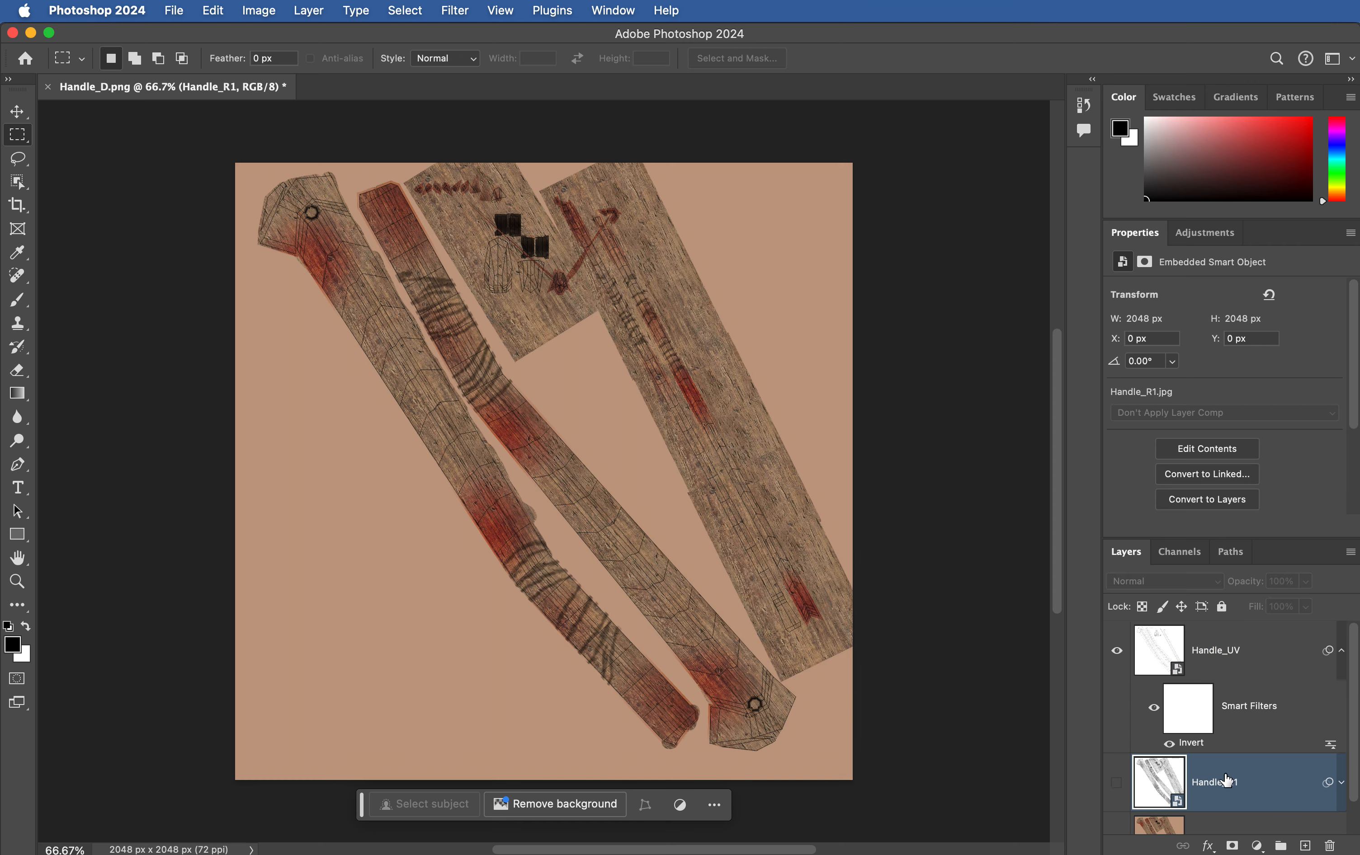
Step: Switch to Finder and preview the scratch and wood textures in the footage folder for a suitable roughness detail
{"action": "scroll", "coordinate": [1200, 797], "scroll_direction": "down", "scroll_amount": 2}
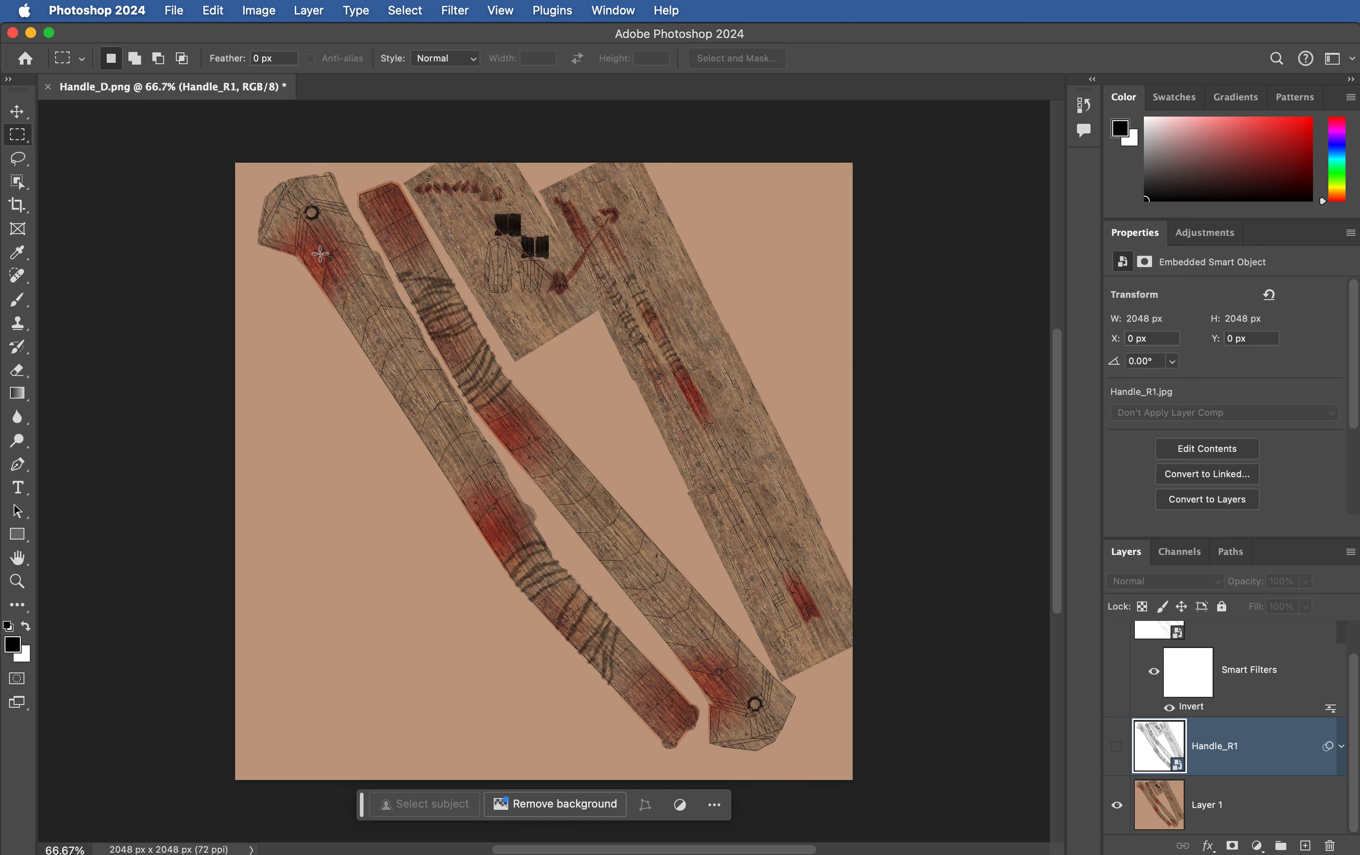
{"action": "key", "text": "super+Tab"}
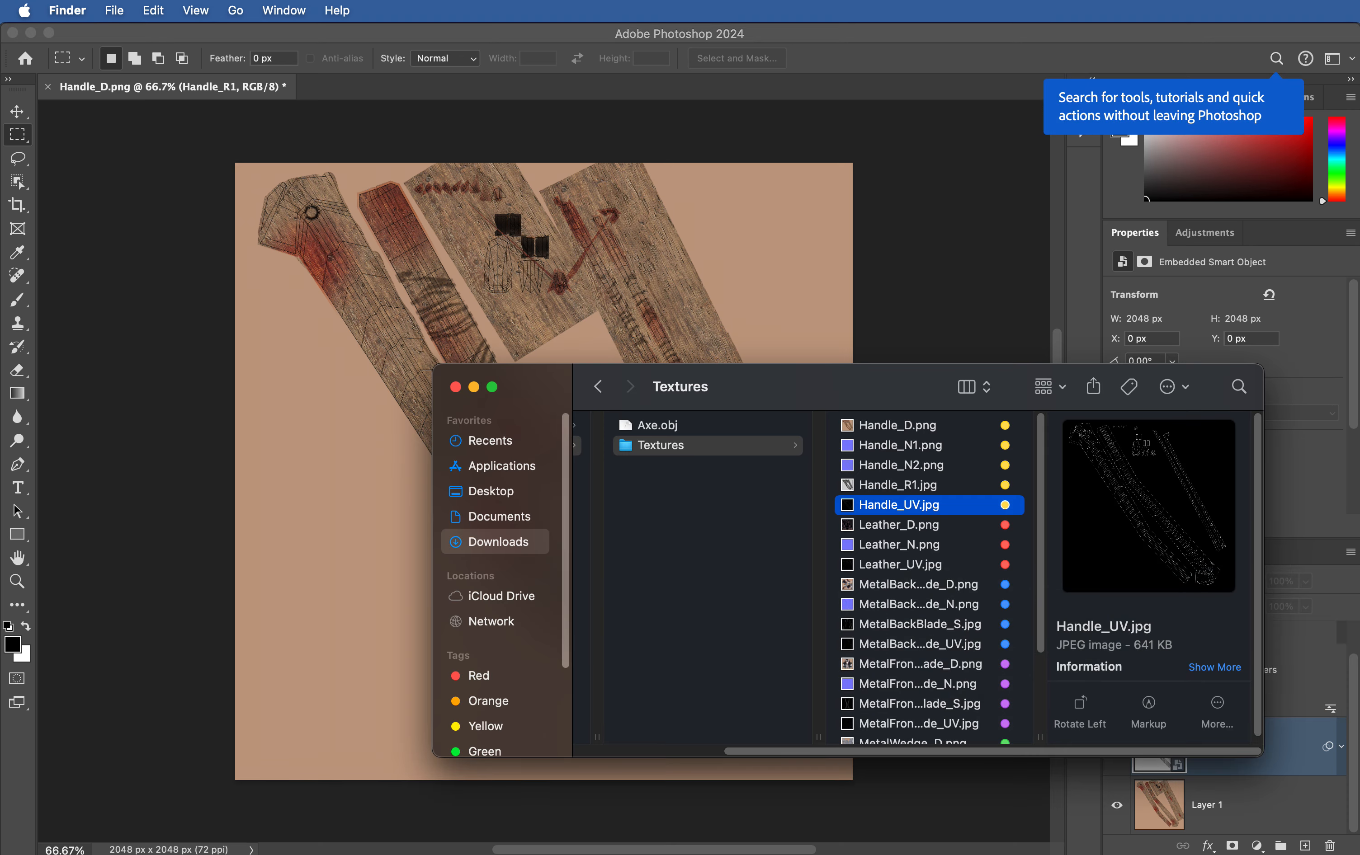
{"action": "key", "text": "super+n"}
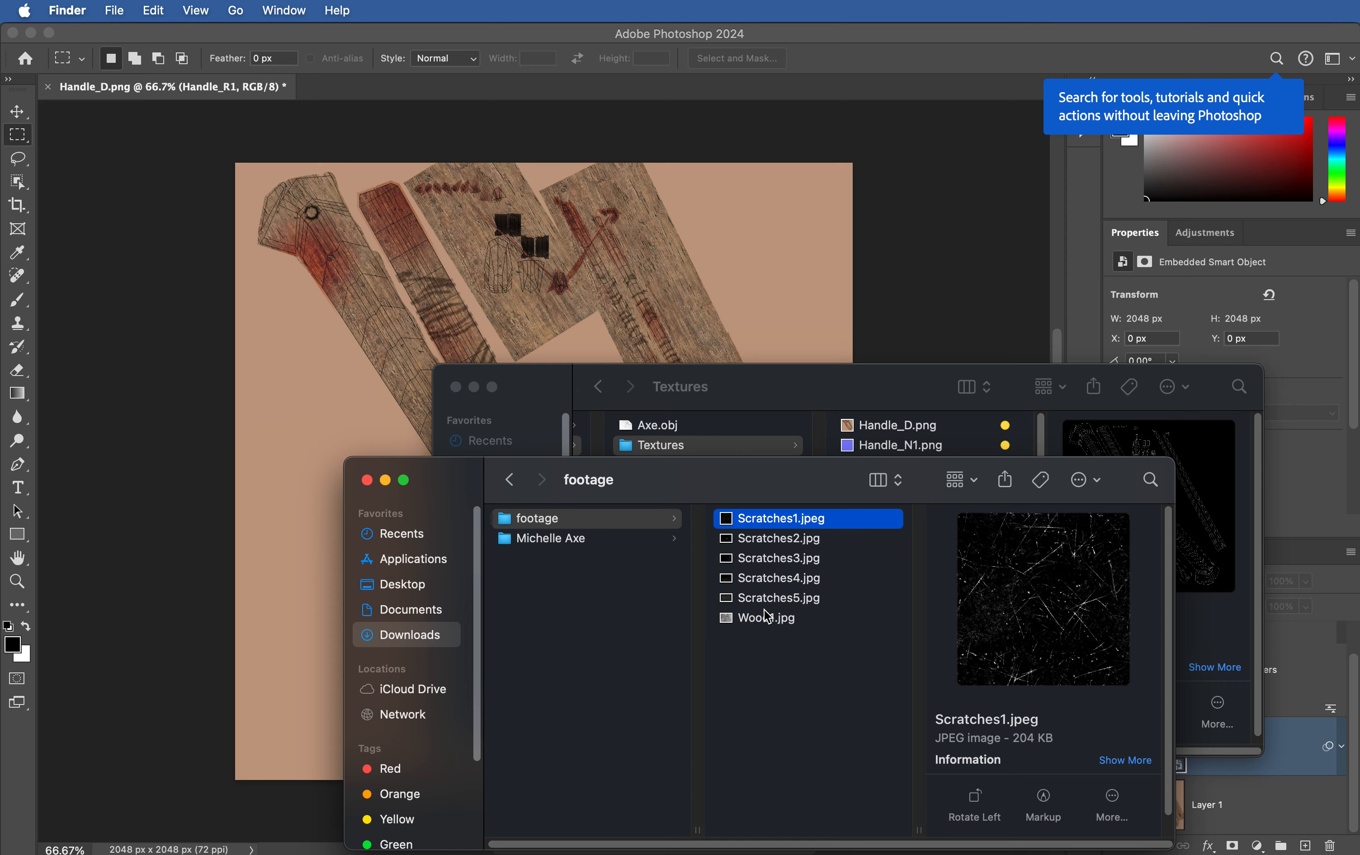
{"action": "key", "text": "space"}
{"action": "key", "text": "Down"}
{"action": "key", "text": "Down"}
{"action": "key", "text": "Down"}
{"action": "key", "text": "Down"}
{"action": "key", "text": "Down"}
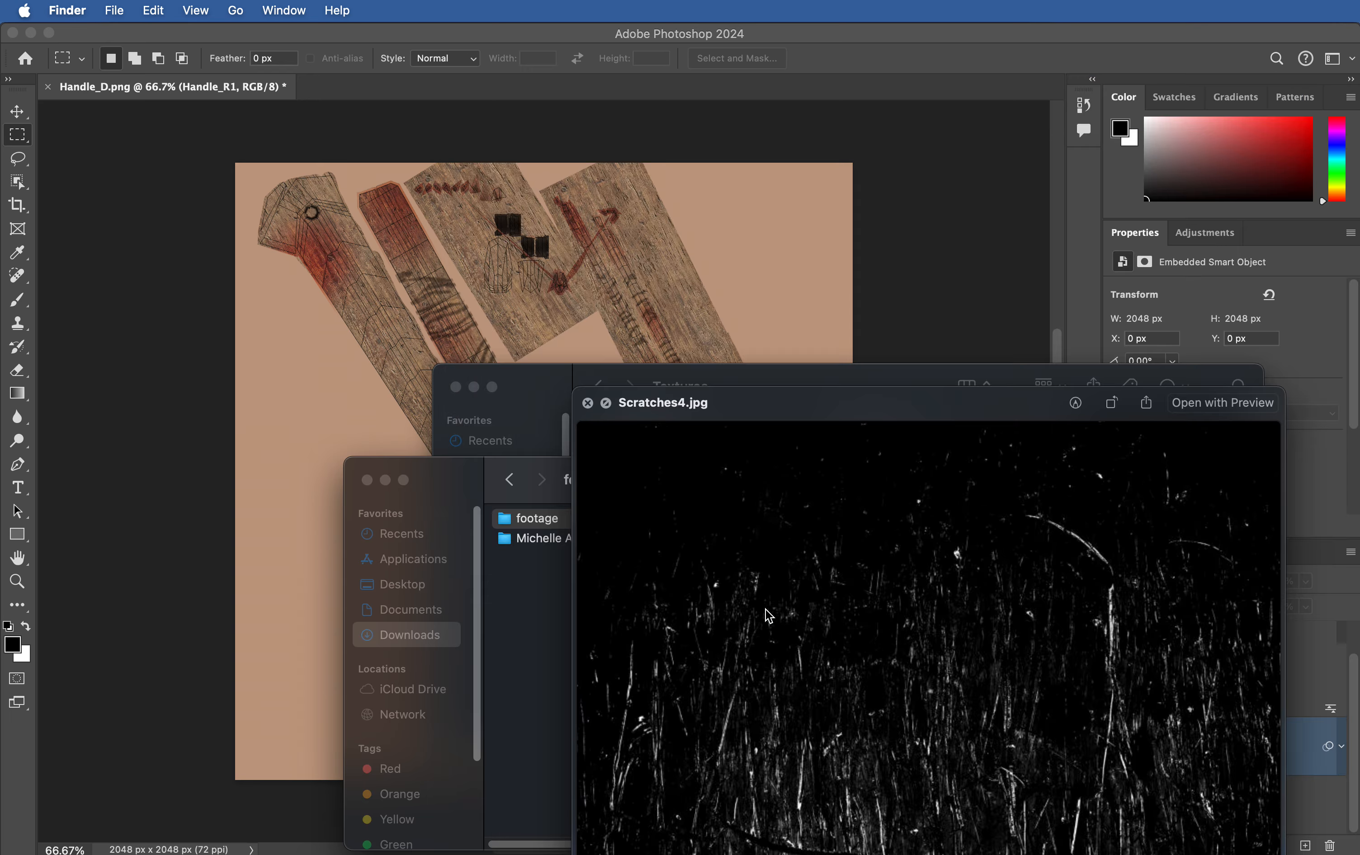
{"action": "key", "text": "space"}
{"action": "key", "text": "space"}
{"action": "key", "text": "Up"}
{"action": "key", "text": "Up"}
{"action": "key", "text": "Up"}
{"action": "key", "text": "Up"}
{"action": "key", "text": "Up"}
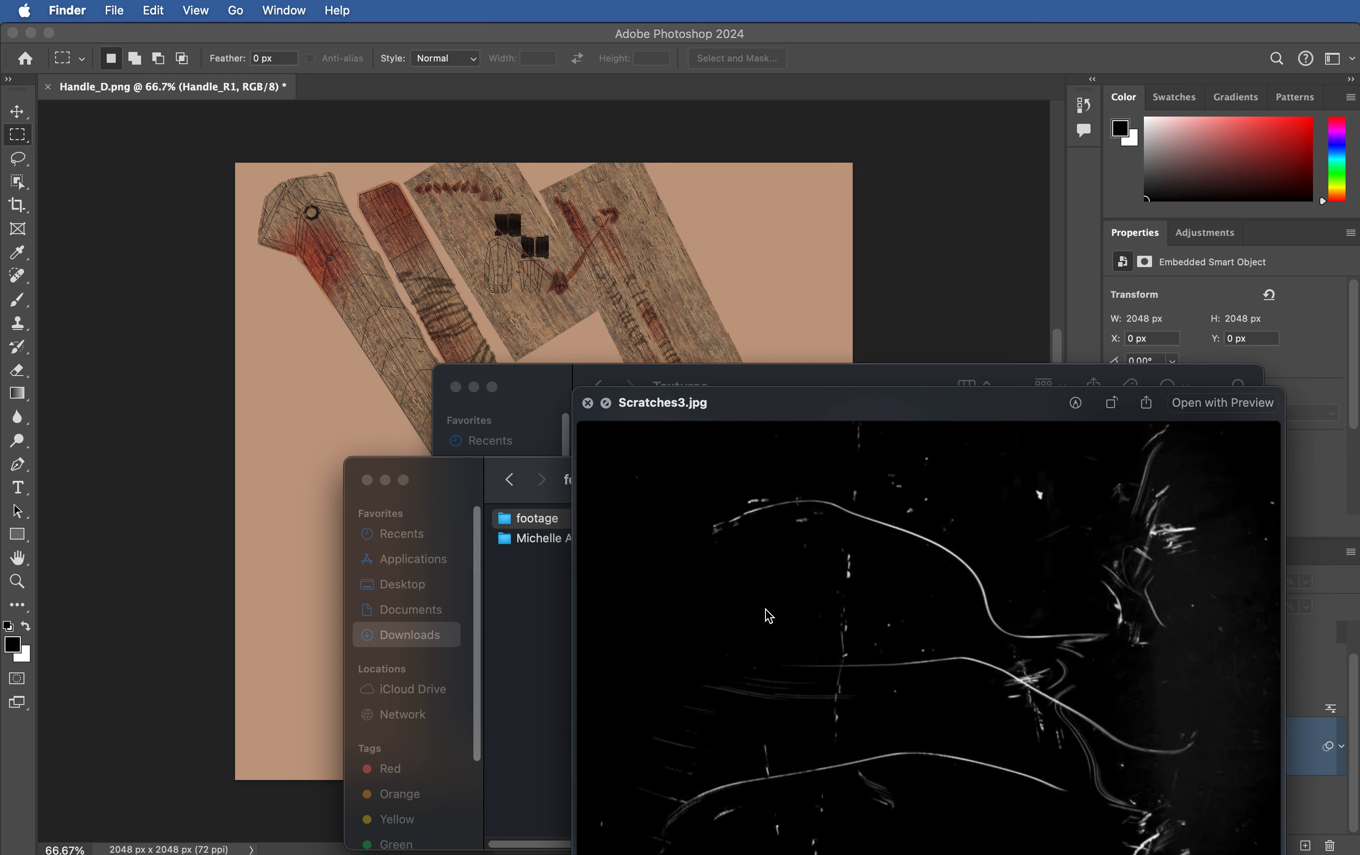
{"action": "key", "text": "Down"}
{"action": "key", "text": "Down"}
{"action": "key", "text": "Down"}
{"action": "key", "text": "Down"}
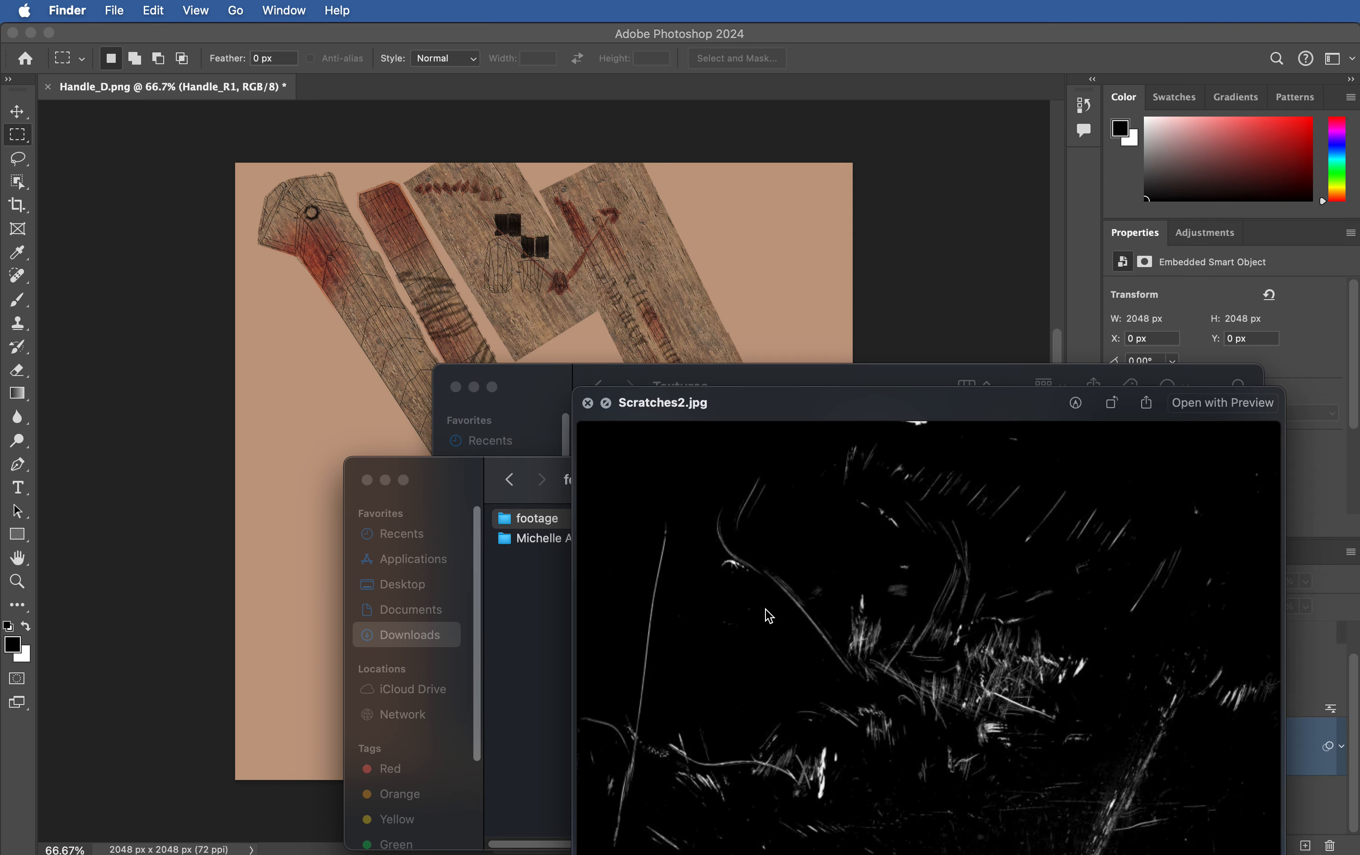
{"action": "key", "text": "Up"}
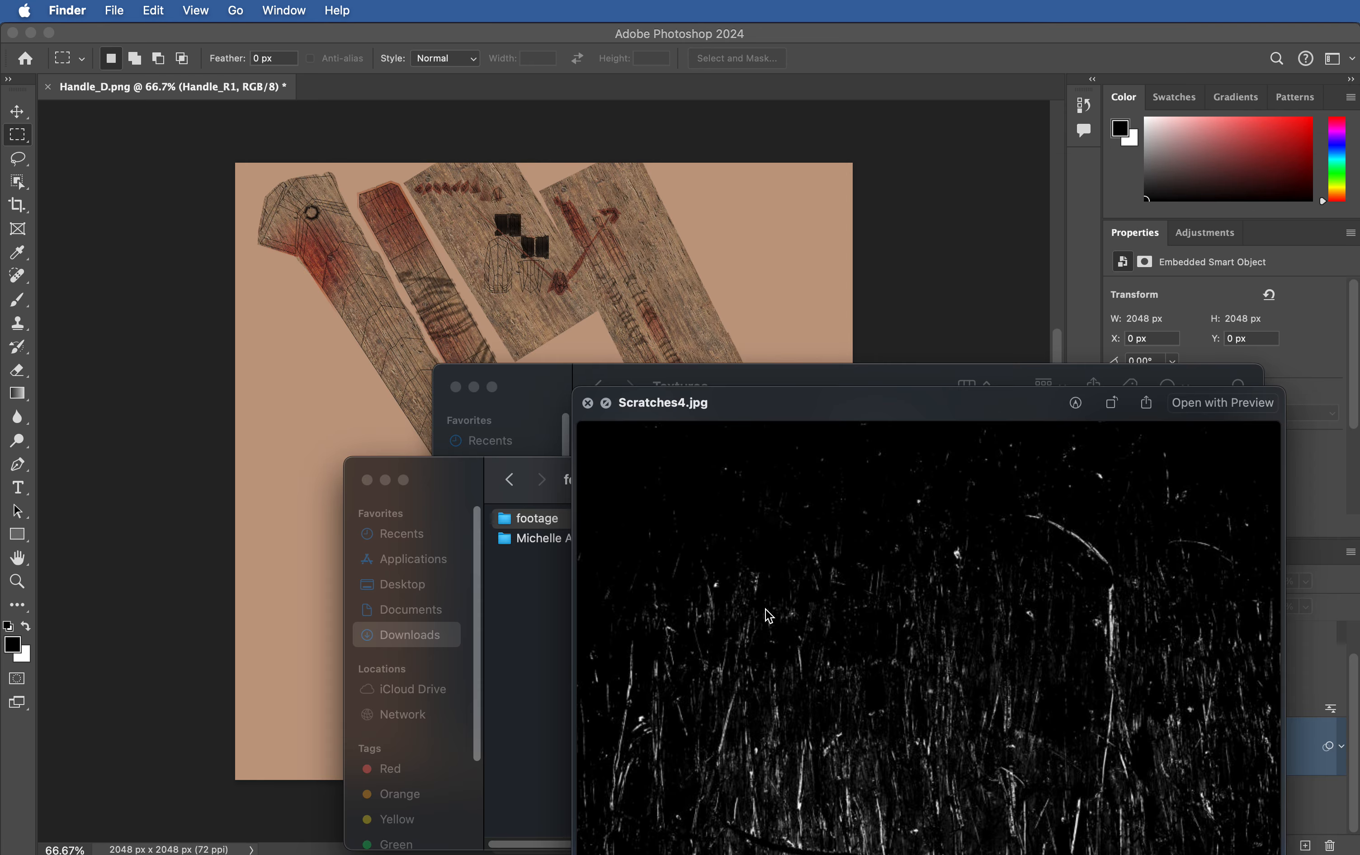
{"action": "key", "text": "space"}
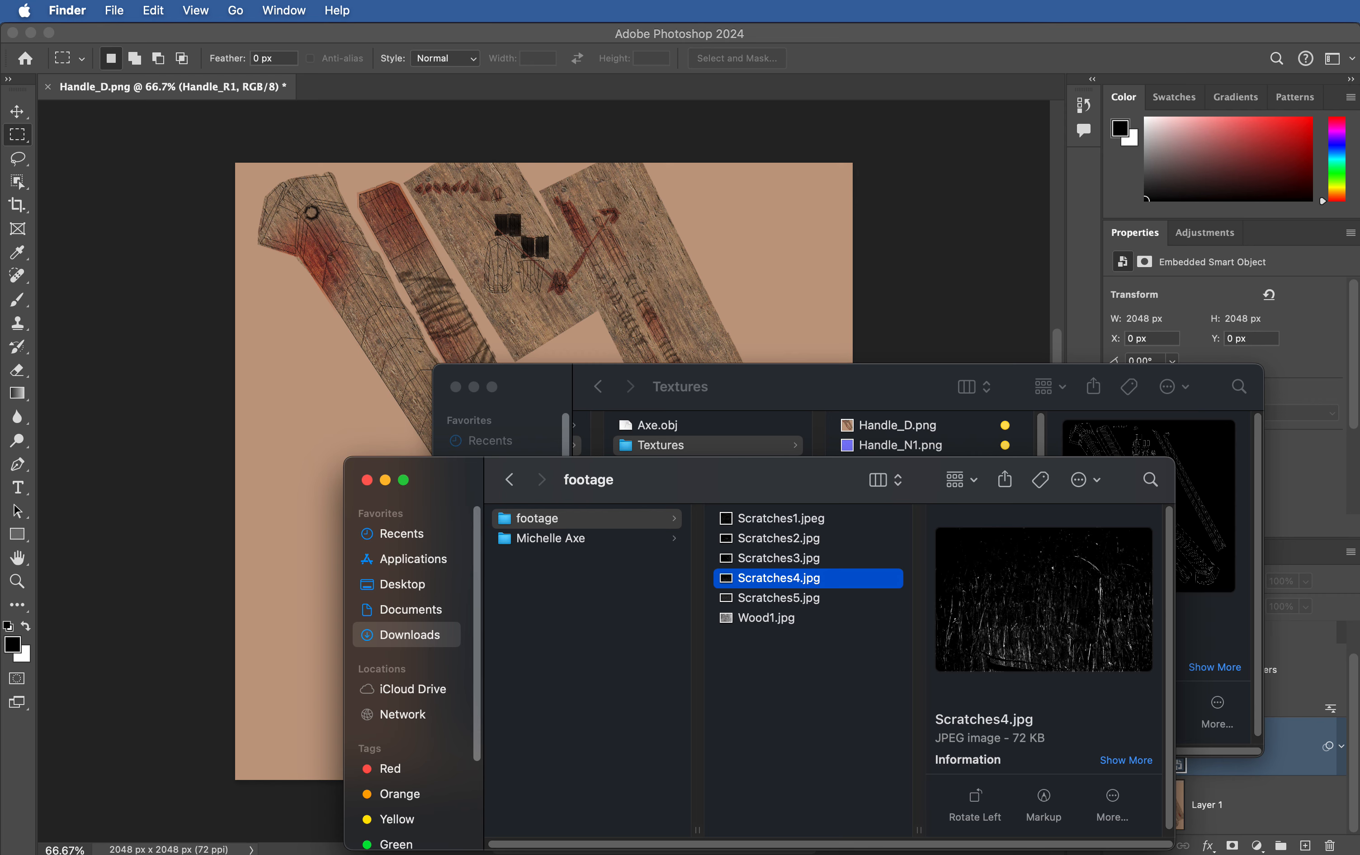
Step: Switch to Chrome and search Google Images for "blood texture" in a new tab
{"action": "key", "text": "super+Tab"}
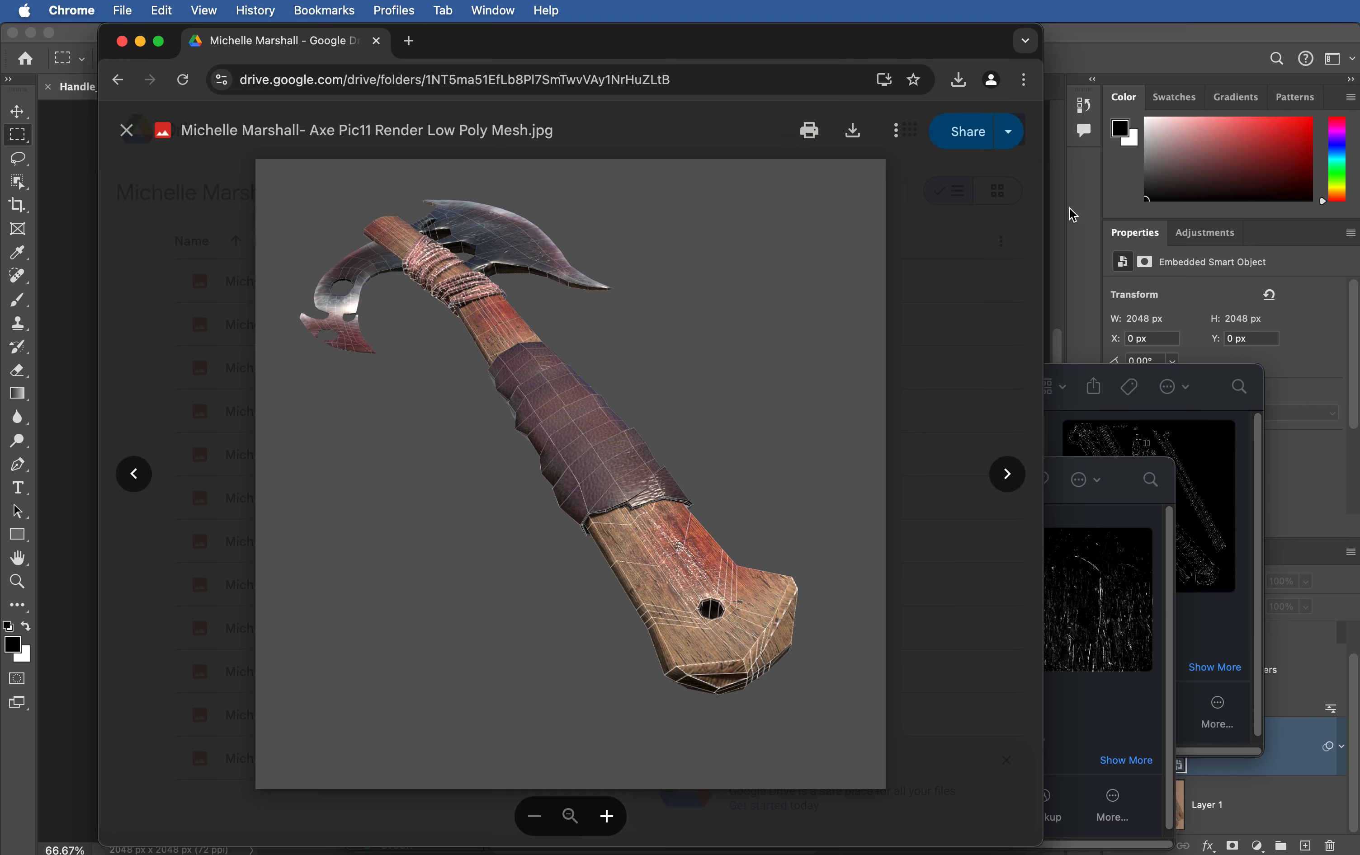
{"action": "left_click", "coordinate": [409, 41]}
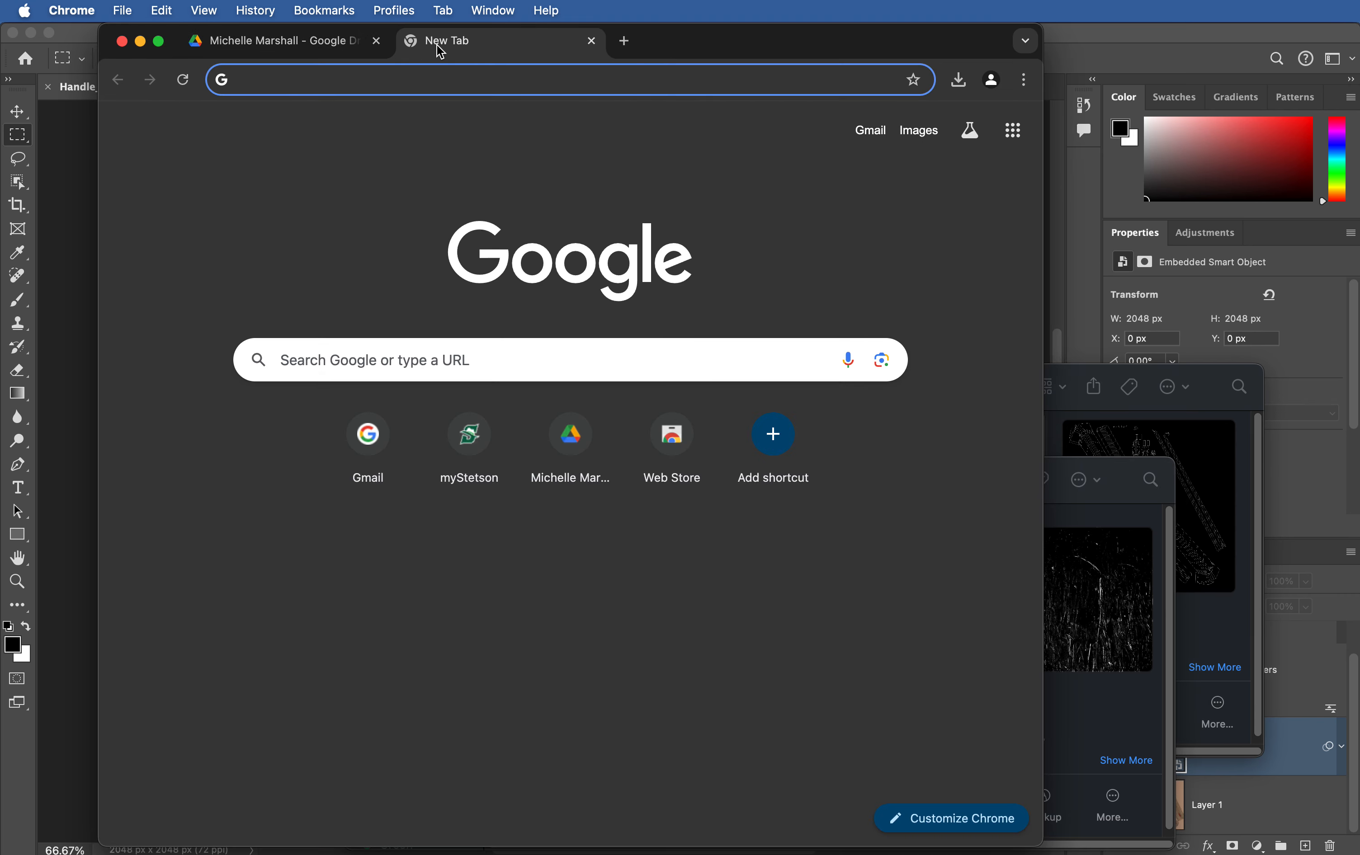
{"action": "type", "text": "bloo"}
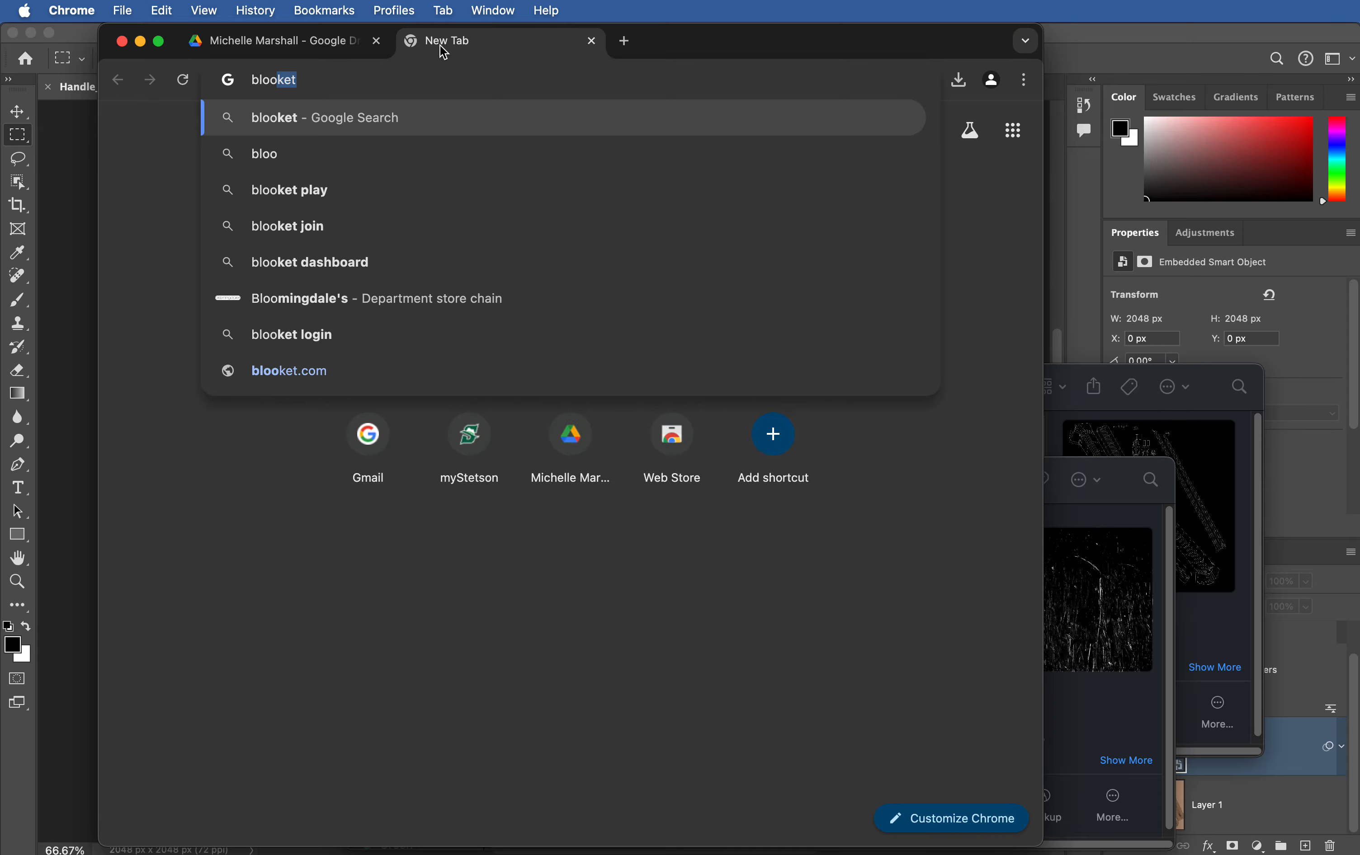
{"action": "type", "text": "d texture"}
{"action": "key", "text": "Return"}
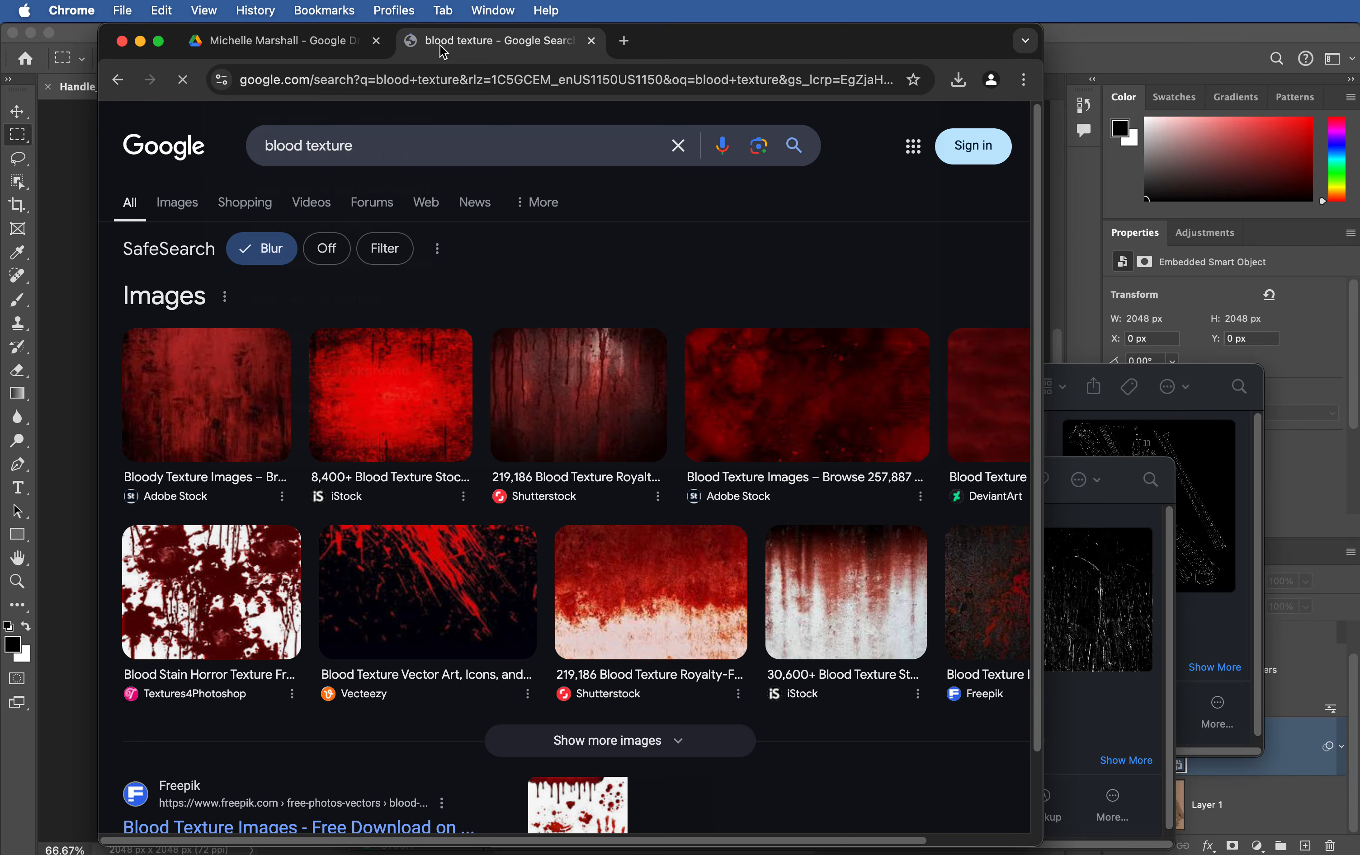
{"action": "scroll", "coordinate": [267, 506], "scroll_direction": "down", "scroll_amount": 10}
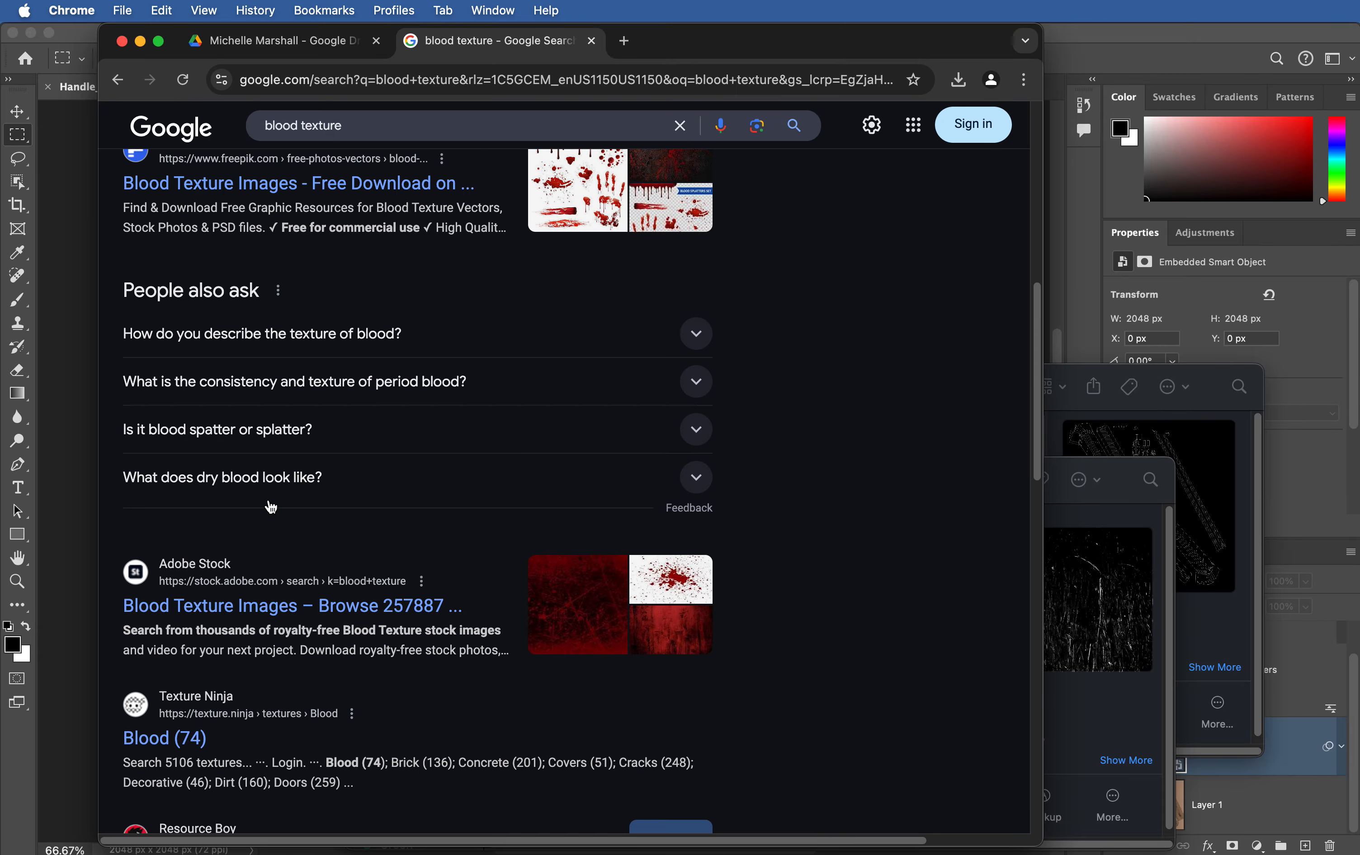
{"action": "scroll", "coordinate": [301, 338], "scroll_direction": "up", "scroll_amount": 10}
{"action": "left_click", "coordinate": [180, 204]}
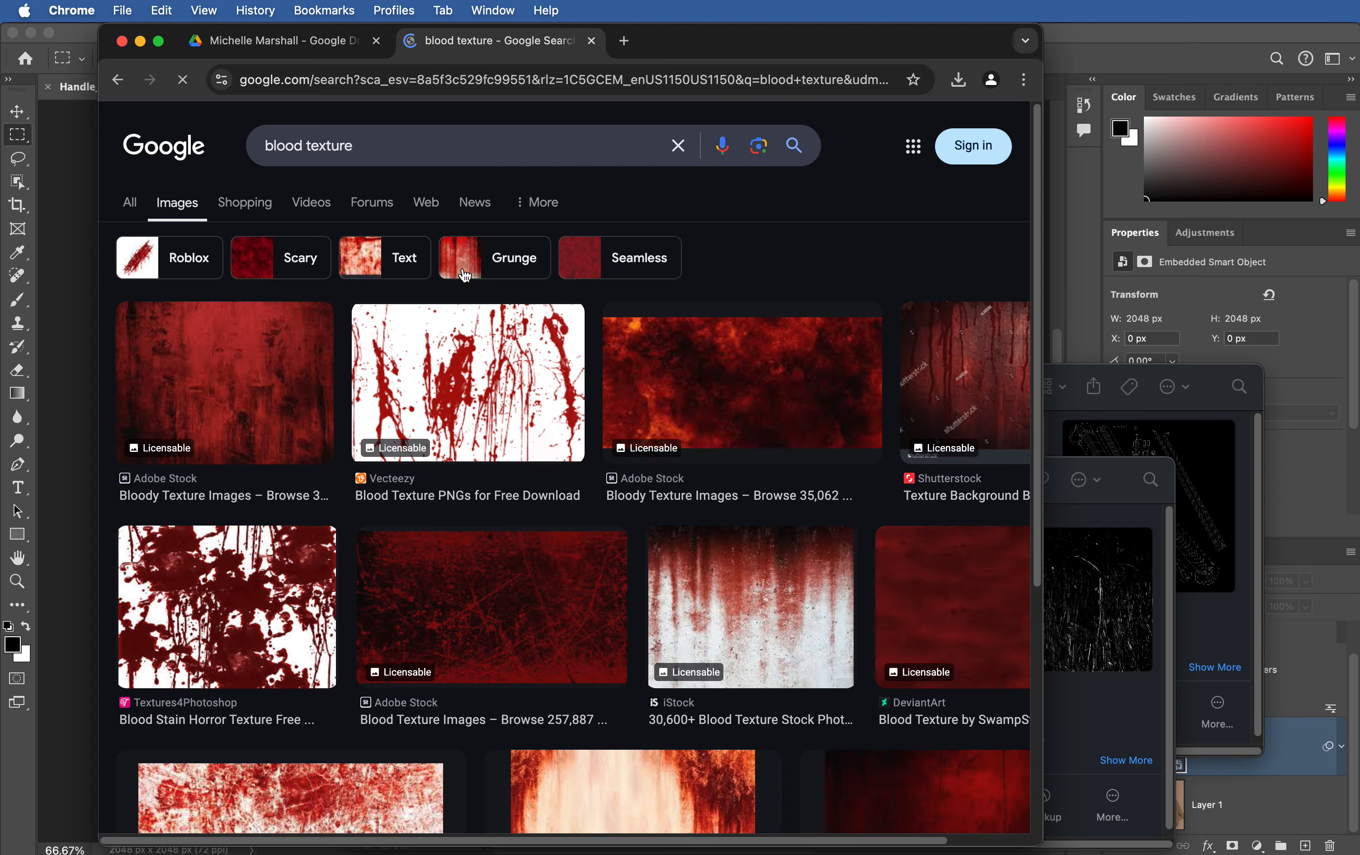
Step: Open the red-and-white Vecteezy blood texture from the image results and save it to the Downloads folder
{"action": "scroll", "coordinate": [499, 356], "scroll_direction": "down", "scroll_amount": 10}
{"action": "left_click", "coordinate": [318, 249]}
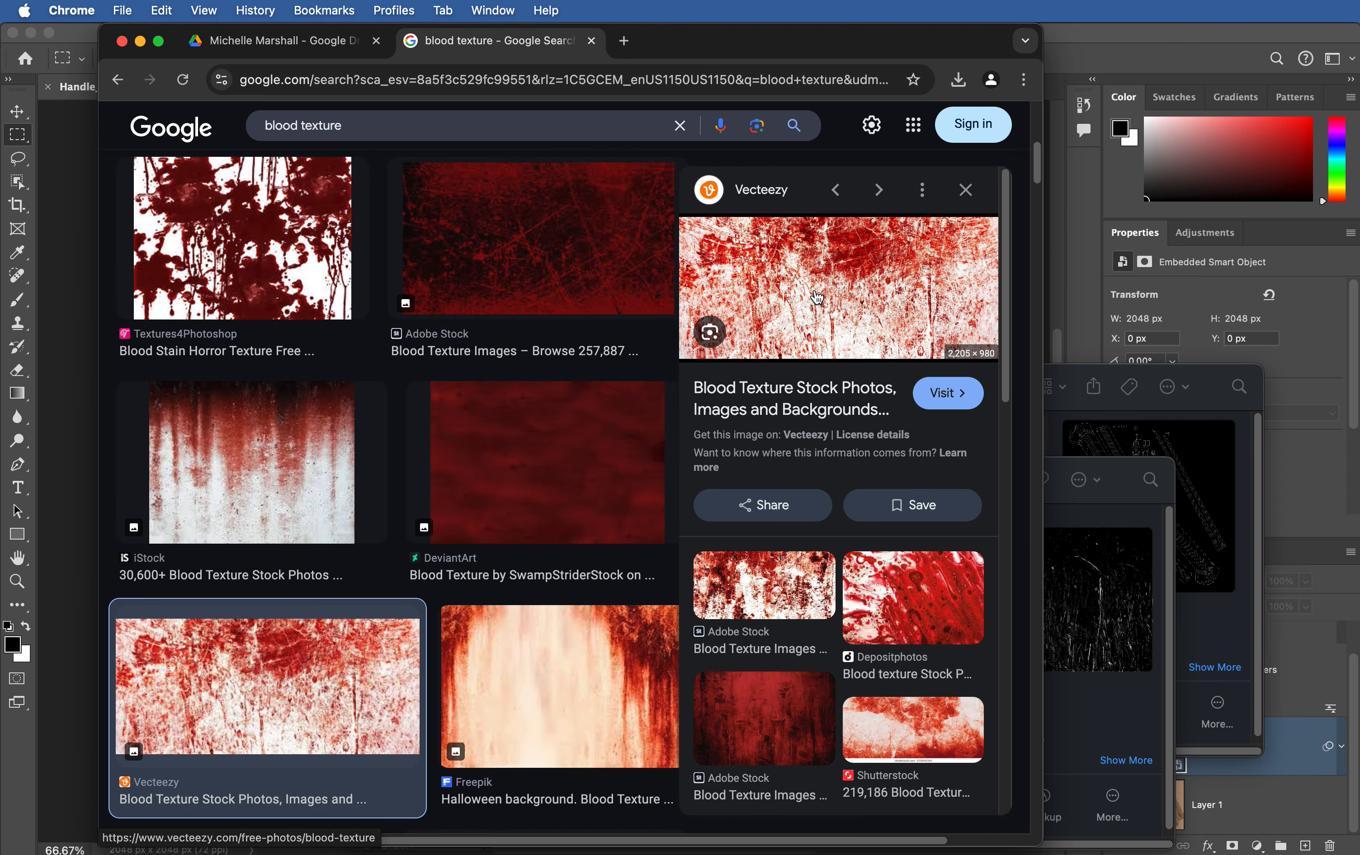
{"action": "right_click", "coordinate": [819, 298]}
{"action": "left_click", "coordinate": [897, 468]}
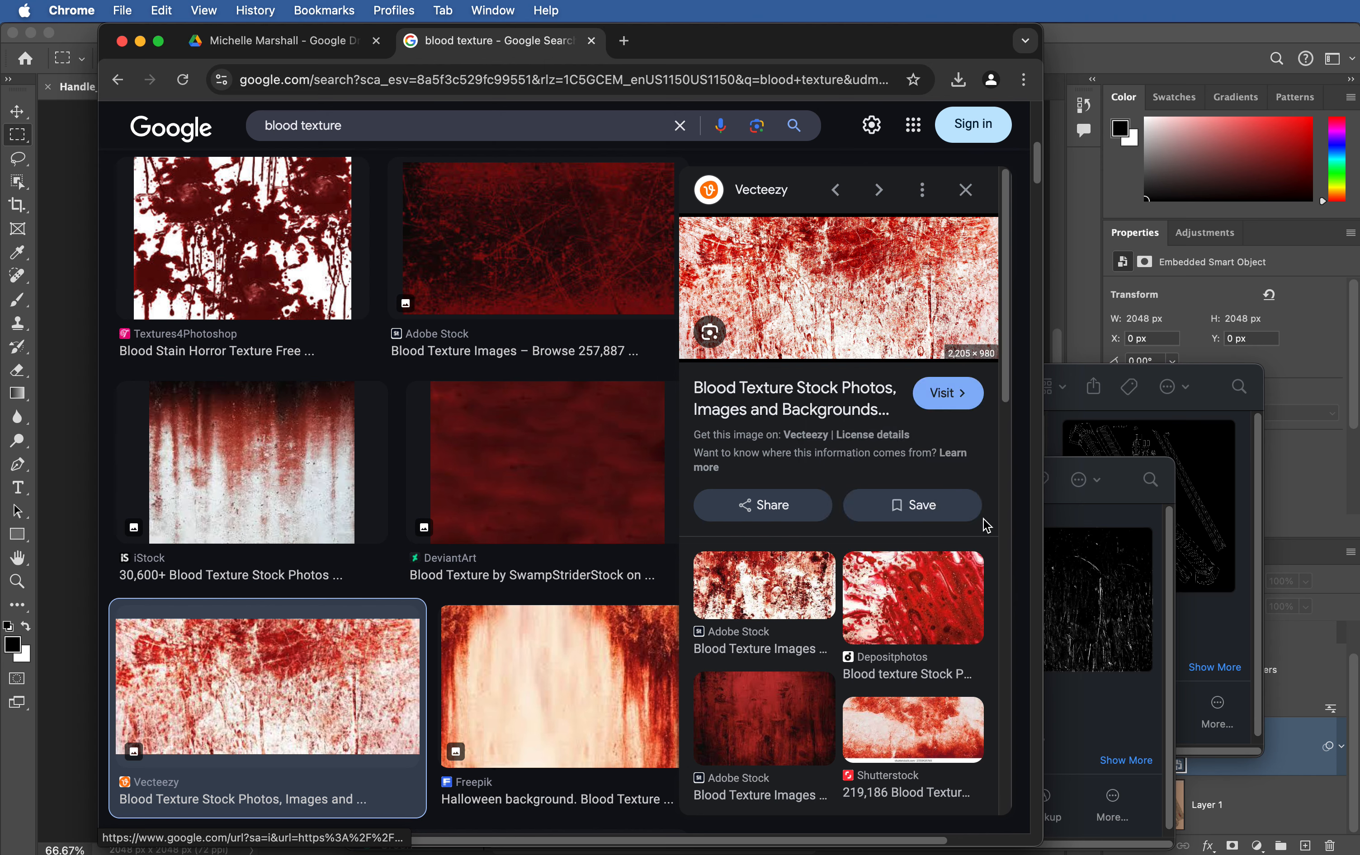
{"action": "left_click", "coordinate": [714, 482]}
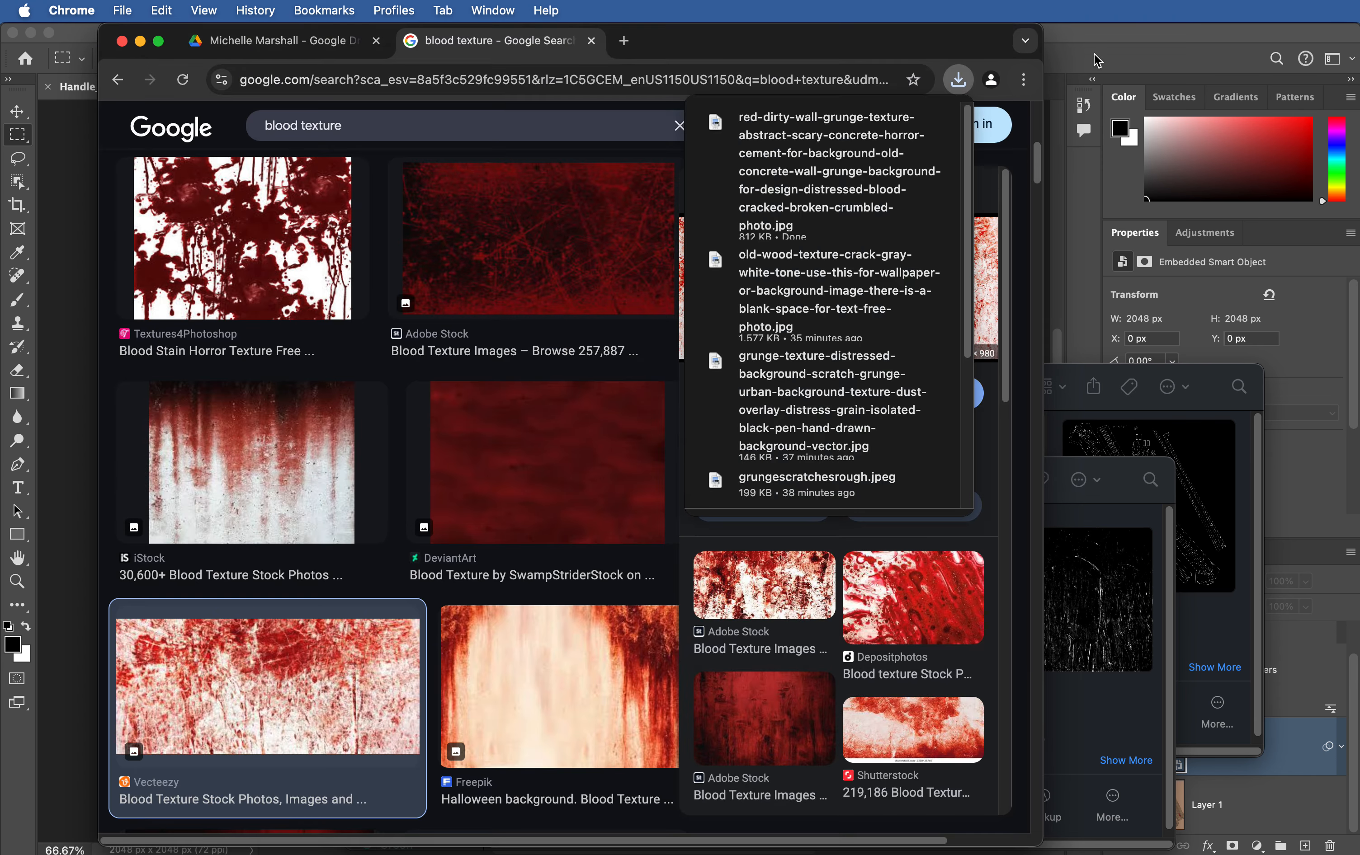
{"action": "left_click", "coordinate": [1080, 78]}
Step: Switch to Finder and place the downloaded red-dirty-wall grunge image as a layer above Handle_R1 in Photoshop
{"action": "key", "text": "super+Tab"}
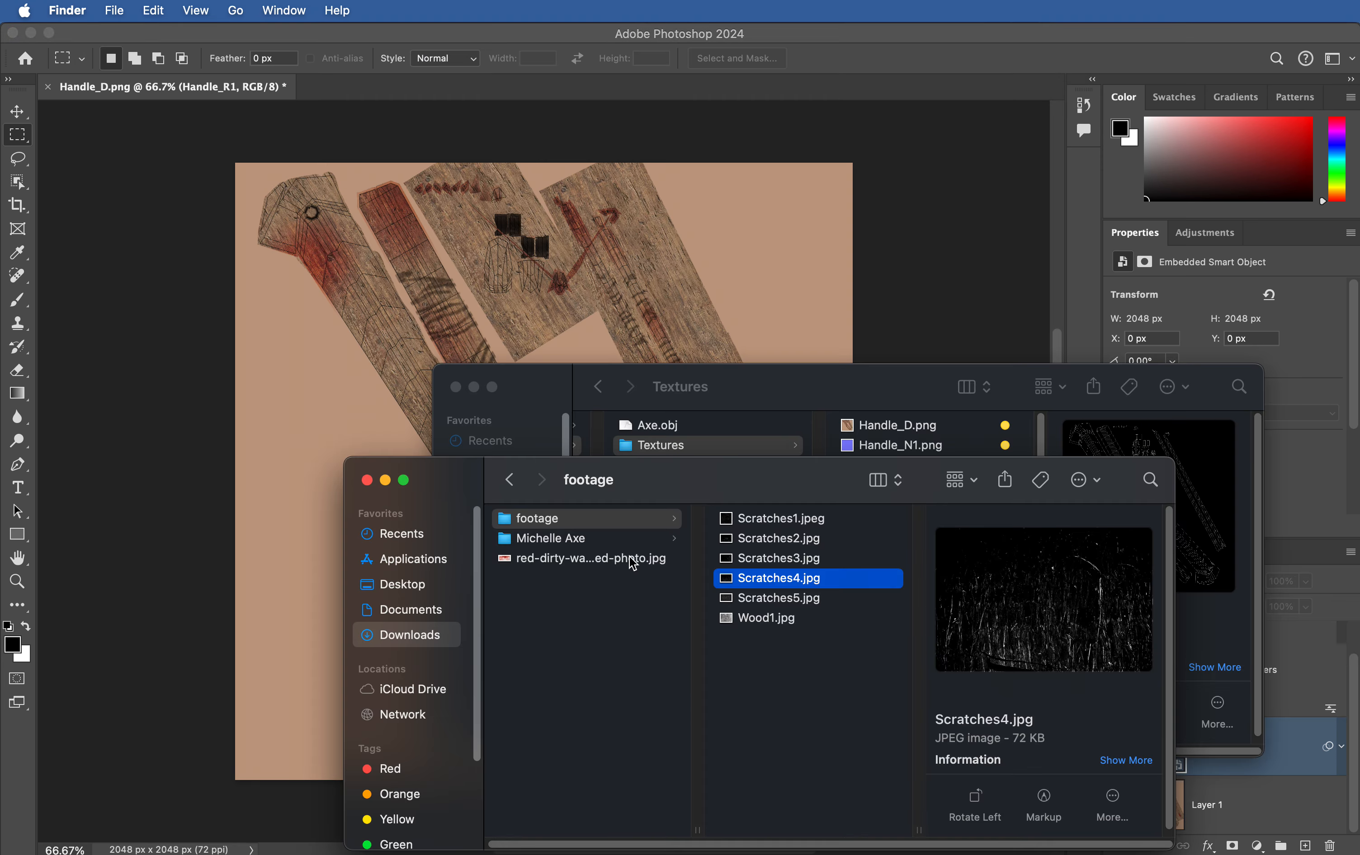
{"action": "left_click_drag", "start_coordinate": [633, 564], "coordinate": [367, 113]}
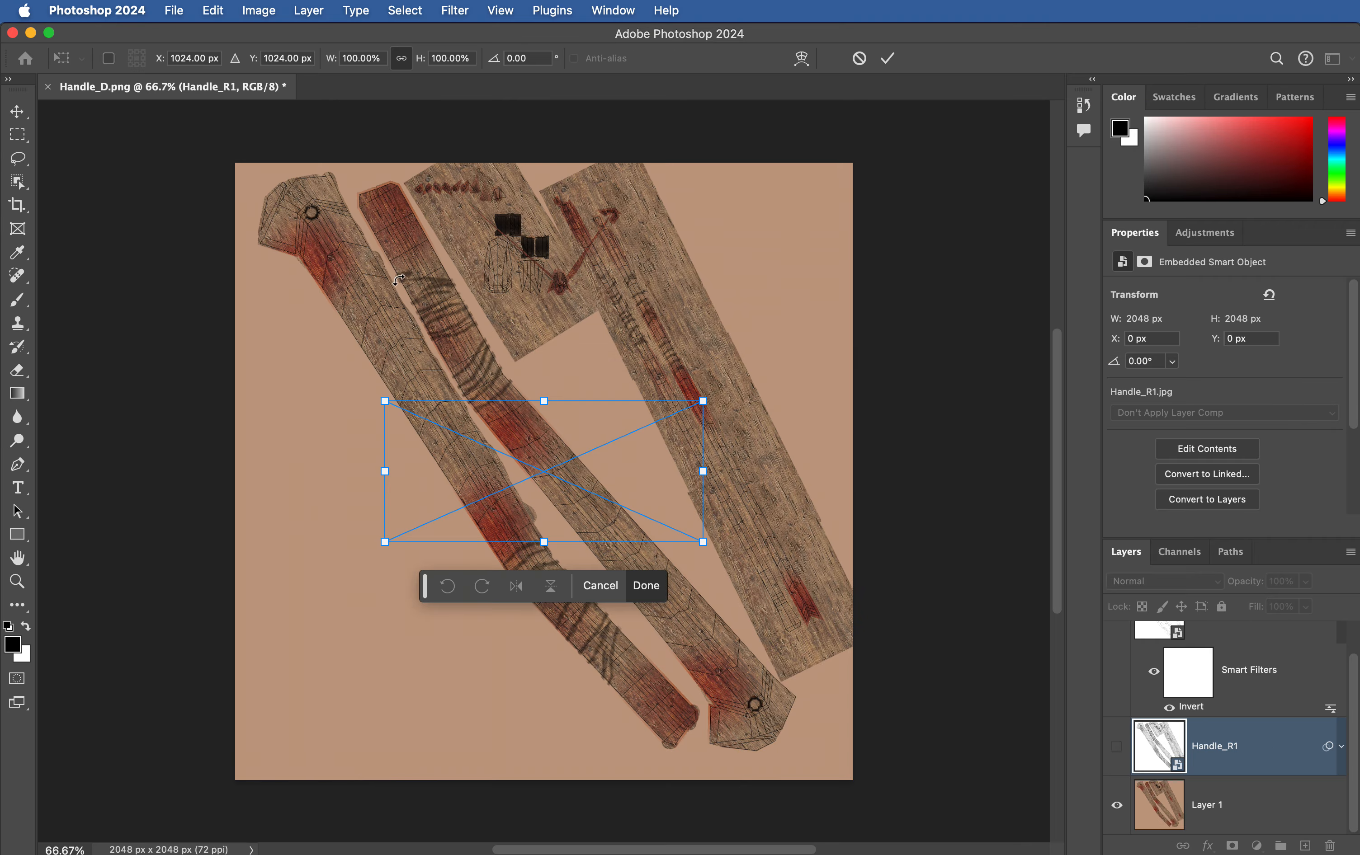
{"action": "left_click_drag", "start_coordinate": [592, 479], "coordinate": [540, 444]}
{"action": "key", "text": "Return"}
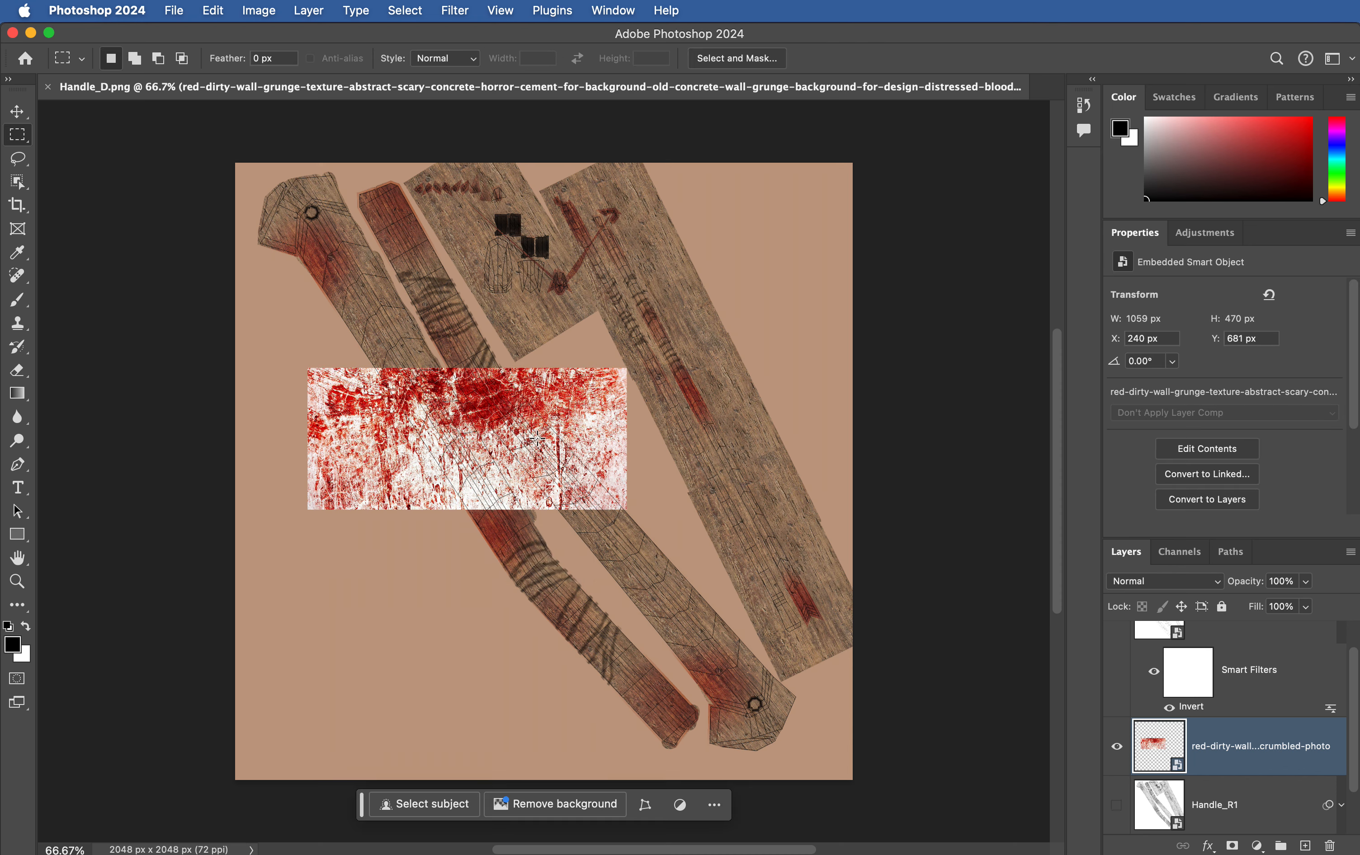
Step: Desaturate the placed grunge layer with Hue/Saturation, setting Saturation to -100 and Lightness to 0
{"action": "key", "text": "super+u"}
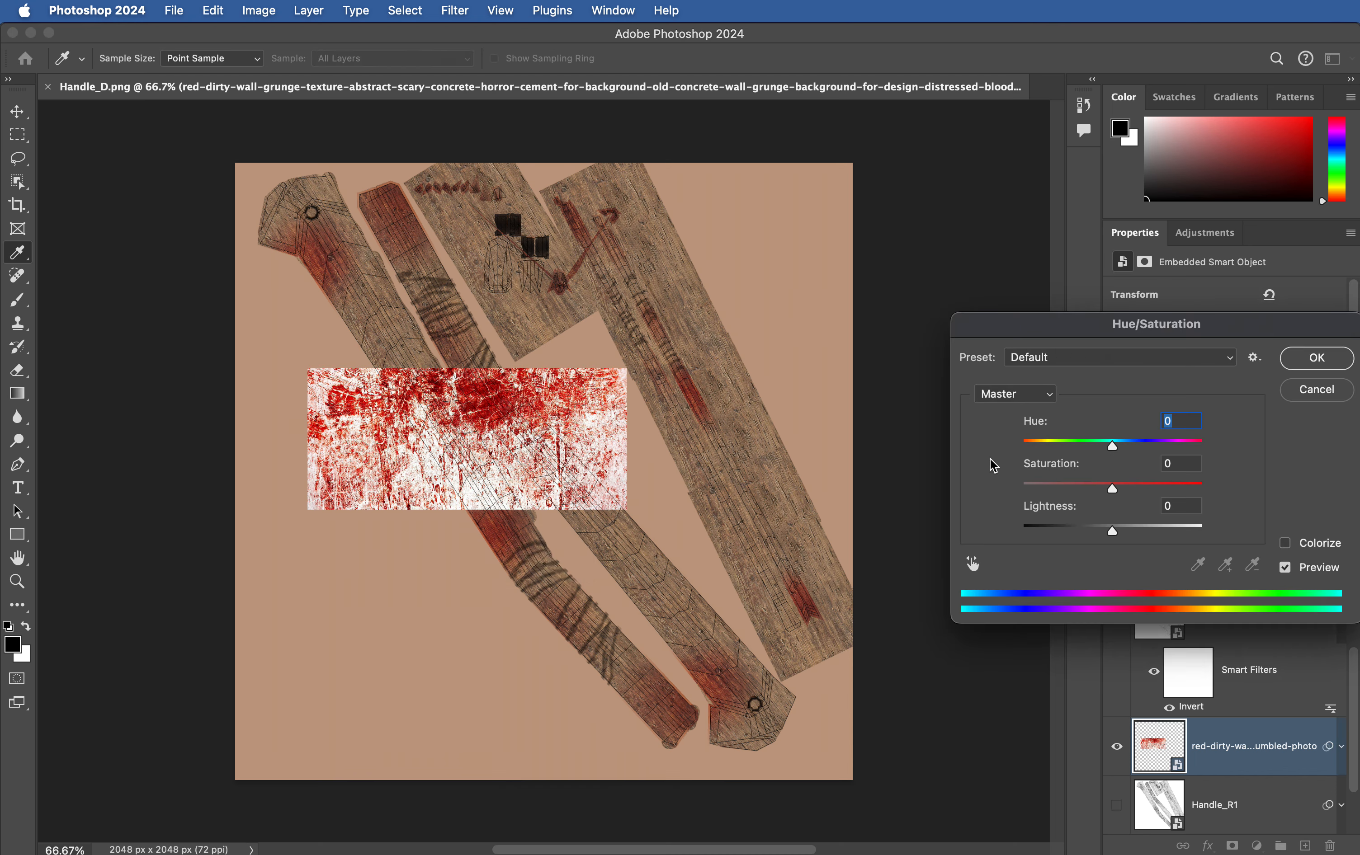
{"action": "left_click_drag", "start_coordinate": [1111, 490], "coordinate": [911, 505]}
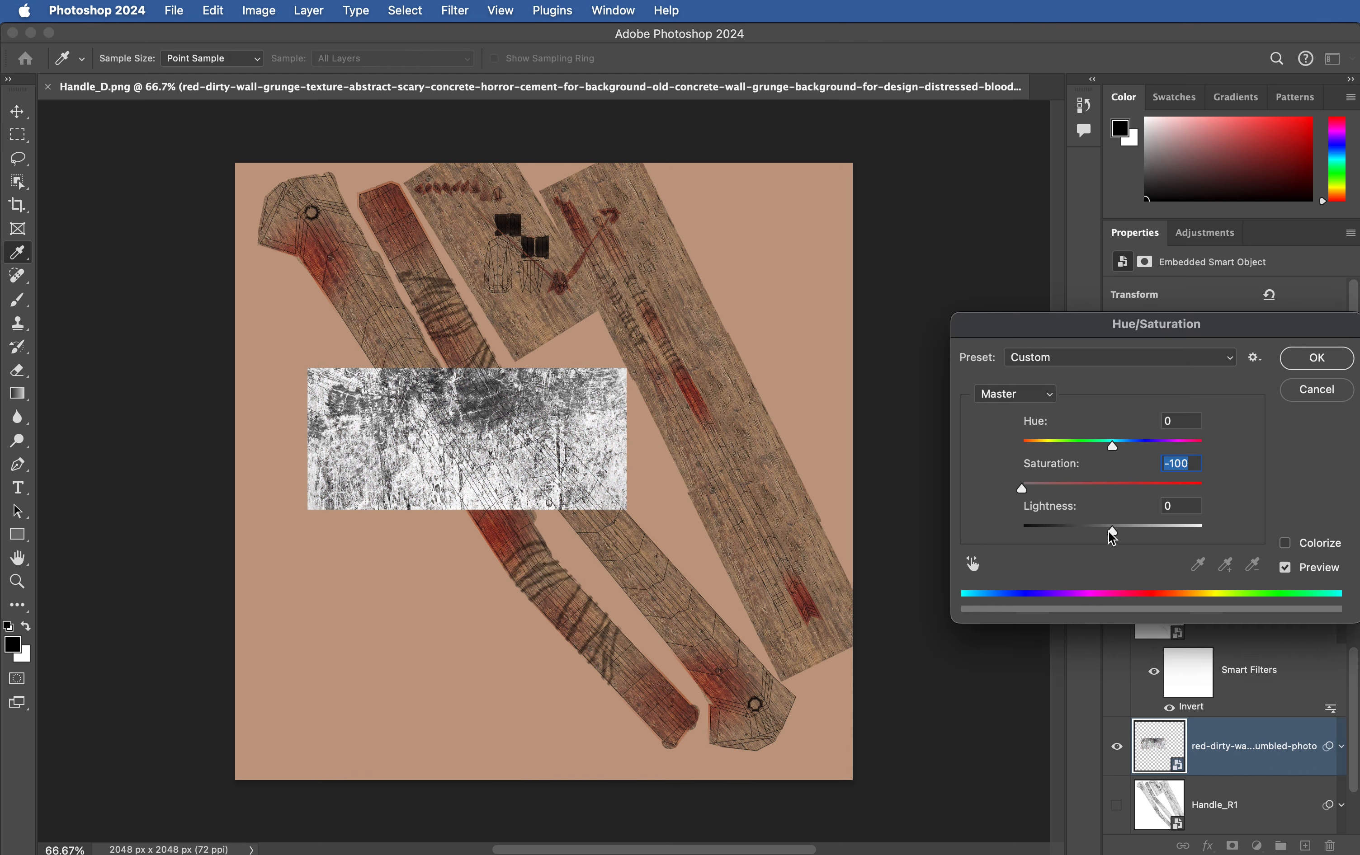
{"action": "left_click_drag", "start_coordinate": [1107, 536], "coordinate": [1094, 533]}
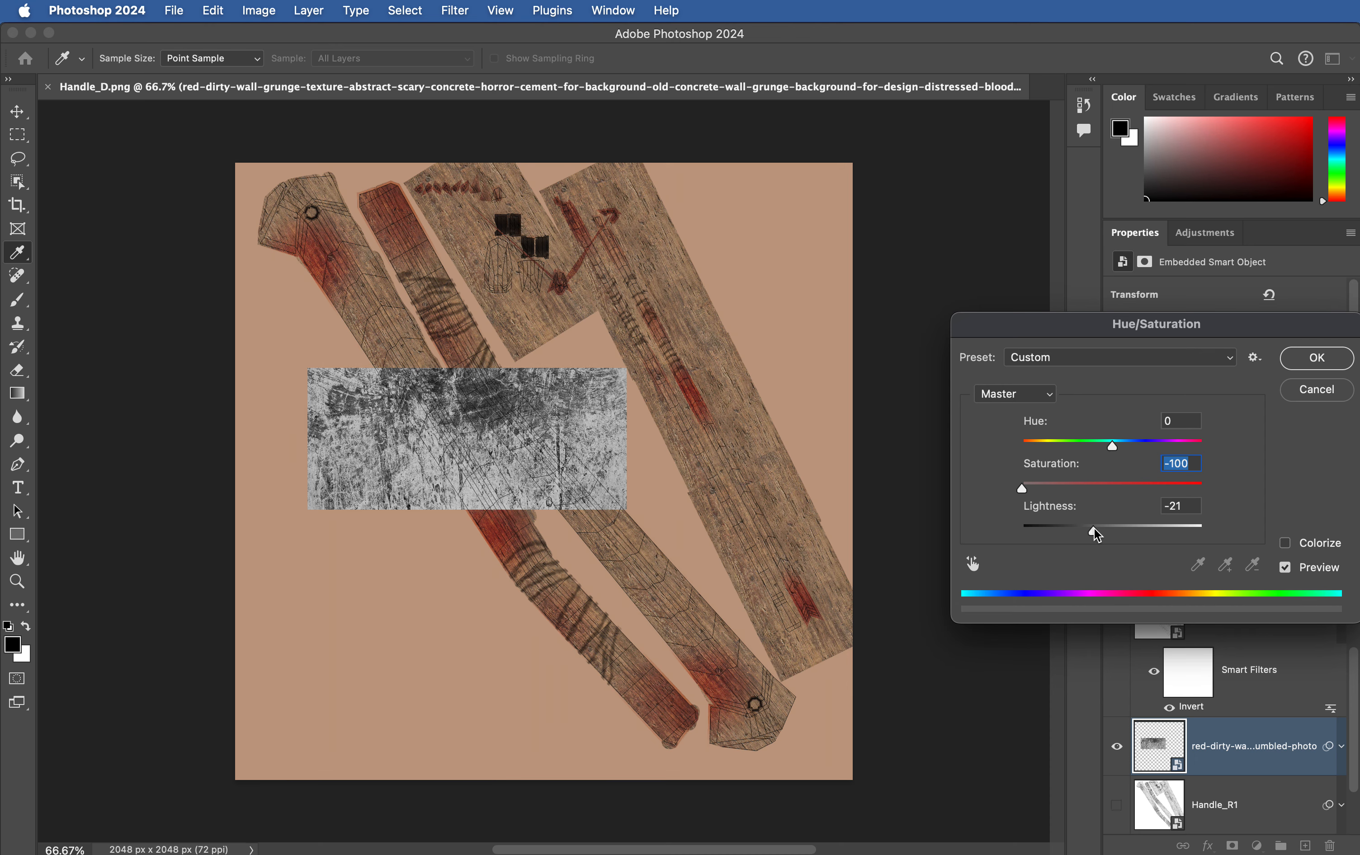
{"action": "type", "text": "0"}
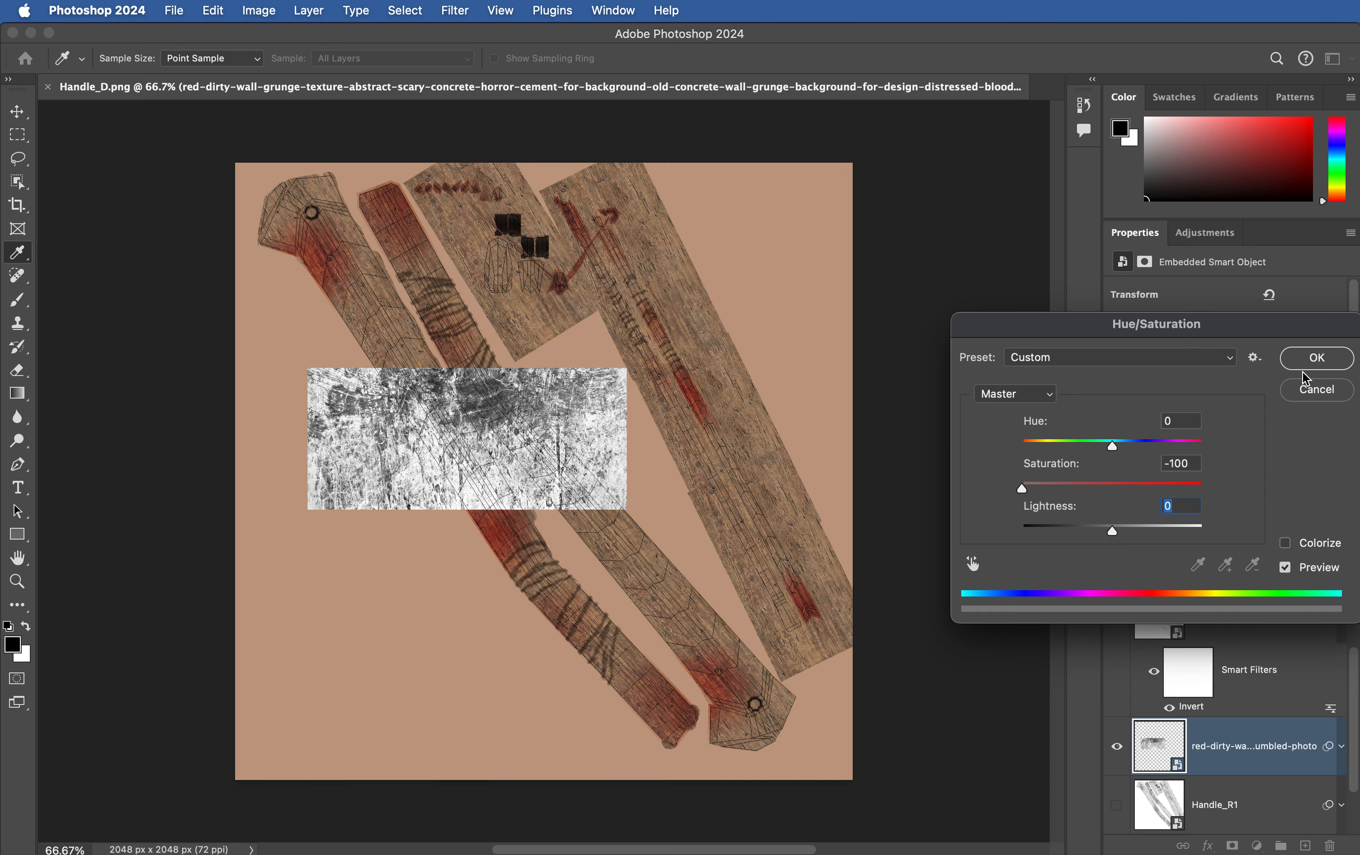
{"action": "left_click", "coordinate": [1306, 361]}
Step: Increase the grunge layer's contrast with Curves, moving the white point's input to 240 and lowering the shadows
{"action": "key", "text": "super+m"}
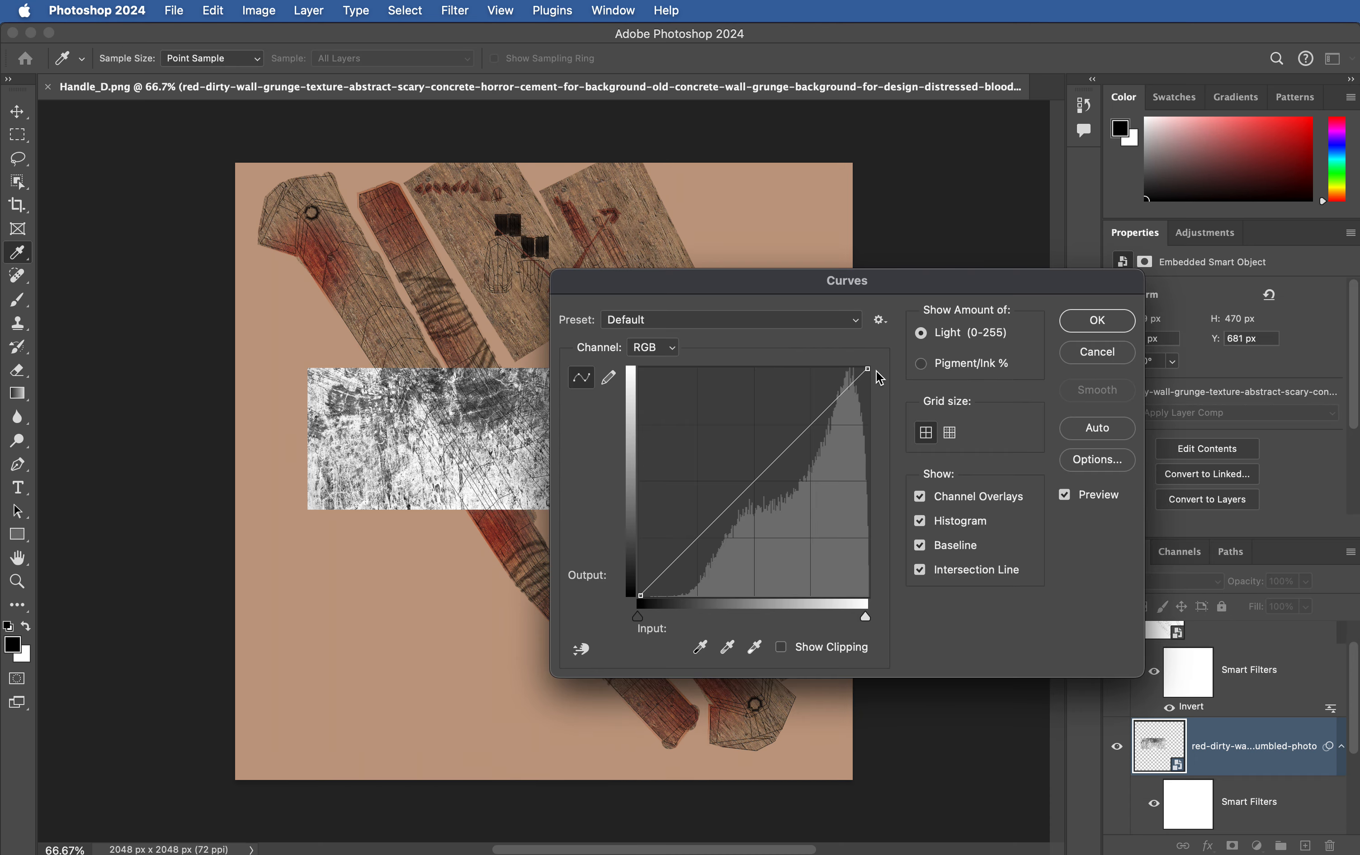
{"action": "left_click_drag", "start_coordinate": [867, 369], "coordinate": [837, 386]}
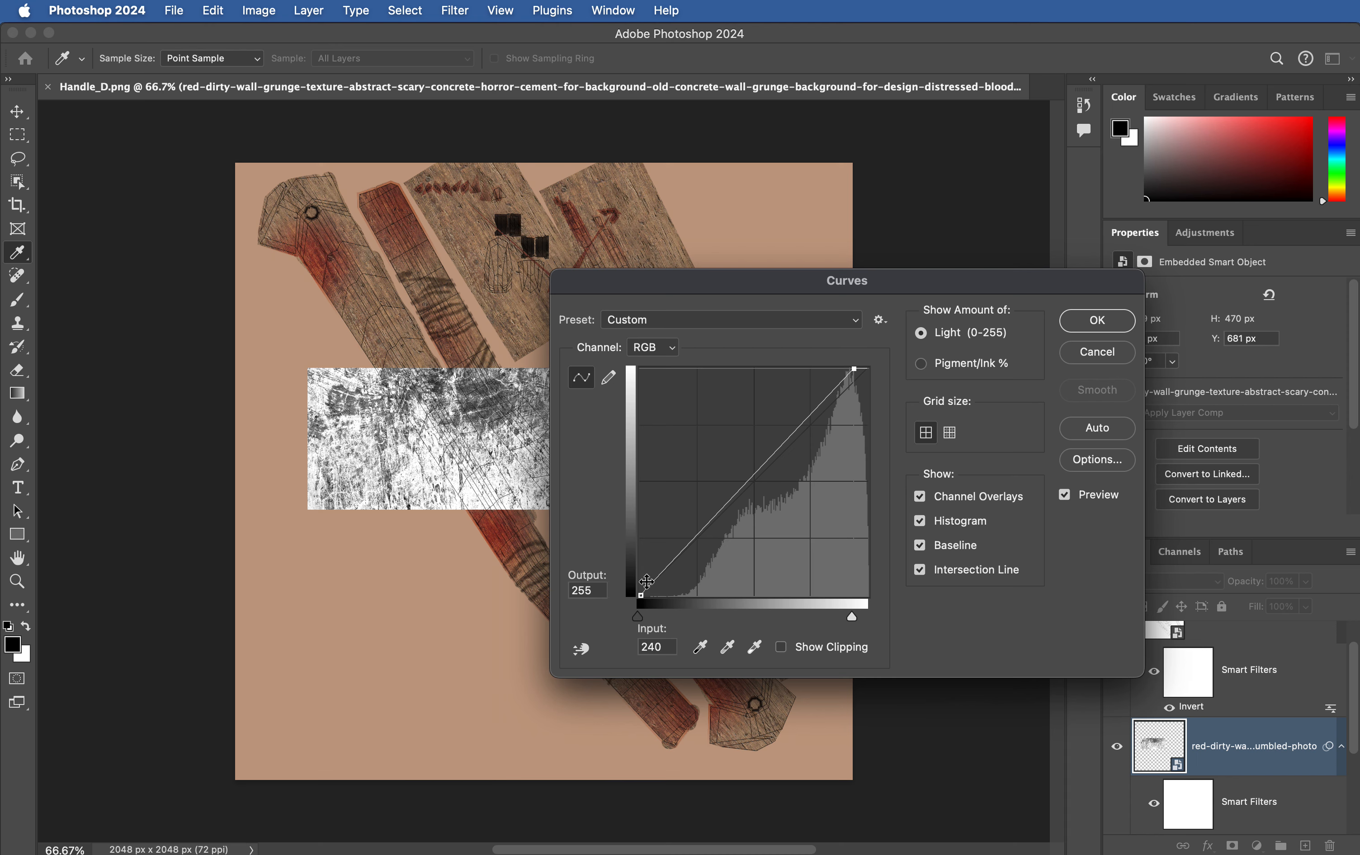
{"action": "left_click_drag", "start_coordinate": [685, 543], "coordinate": [724, 578]}
{"action": "left_click", "coordinate": [1097, 321]}
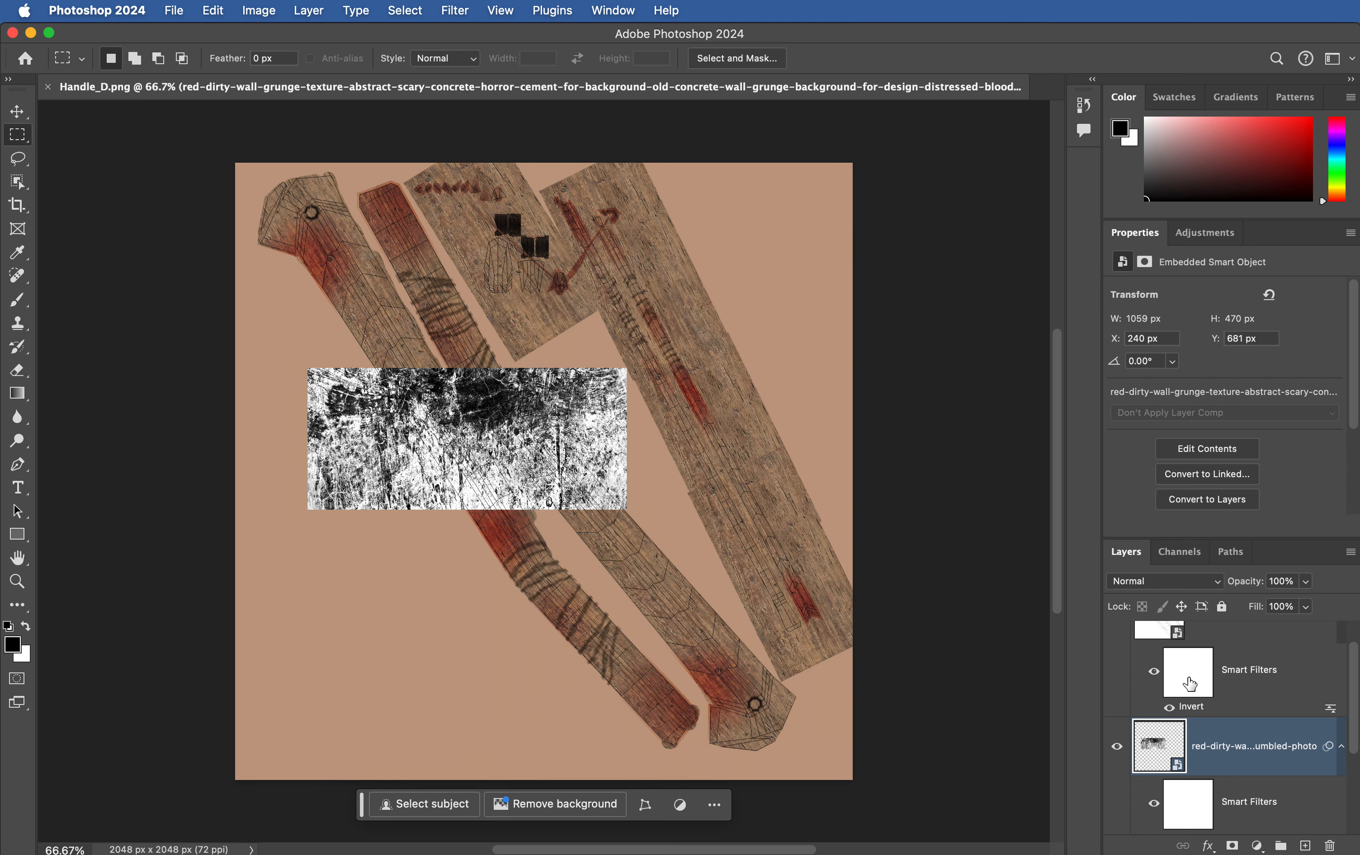
Step: Hide the Handle_UV wireframe layer, keeping the grunge texture layer selected
{"action": "scroll", "coordinate": [1126, 679], "scroll_direction": "up", "scroll_amount": 2}
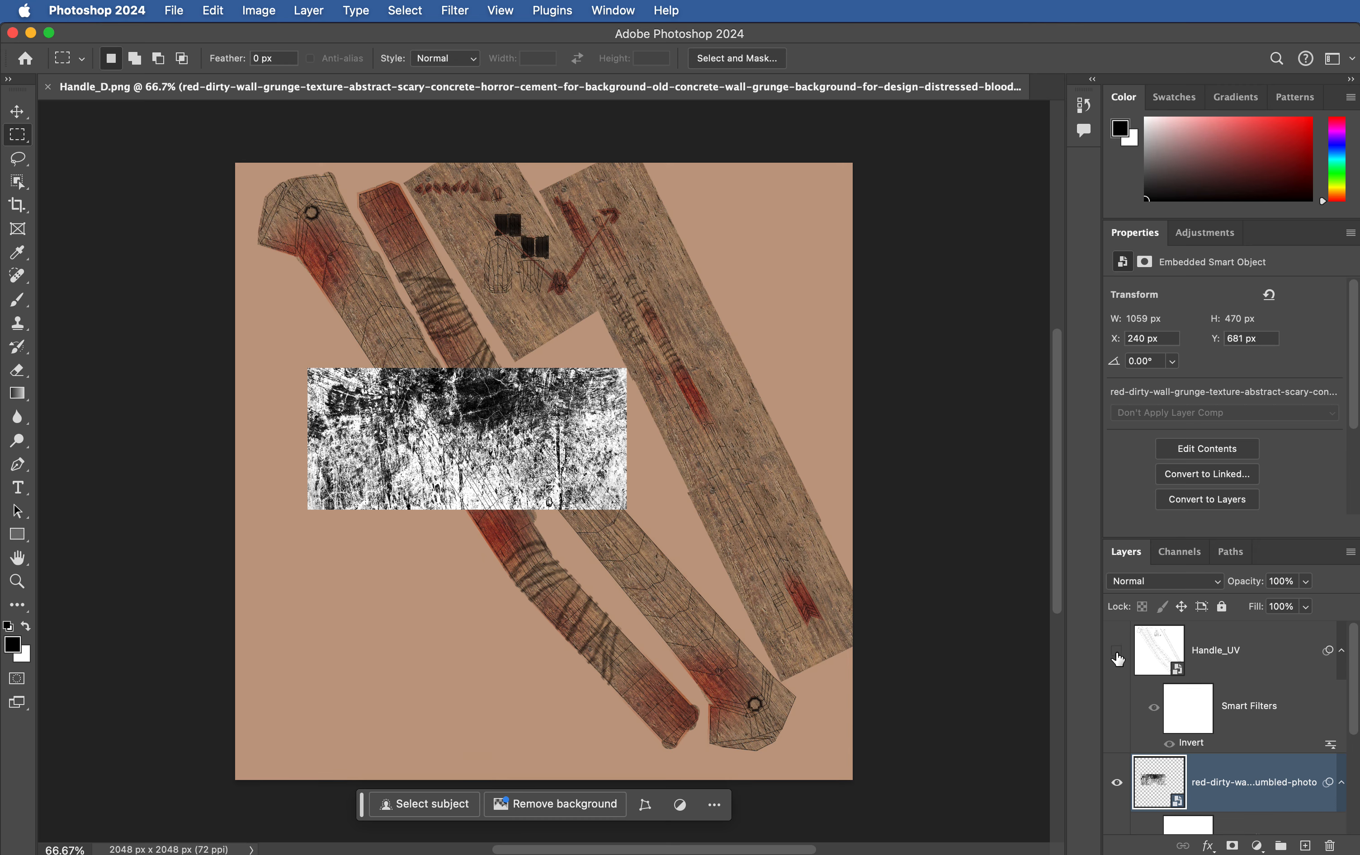
{"action": "left_click", "coordinate": [1117, 656]}
{"action": "left_click", "coordinate": [1117, 656]}
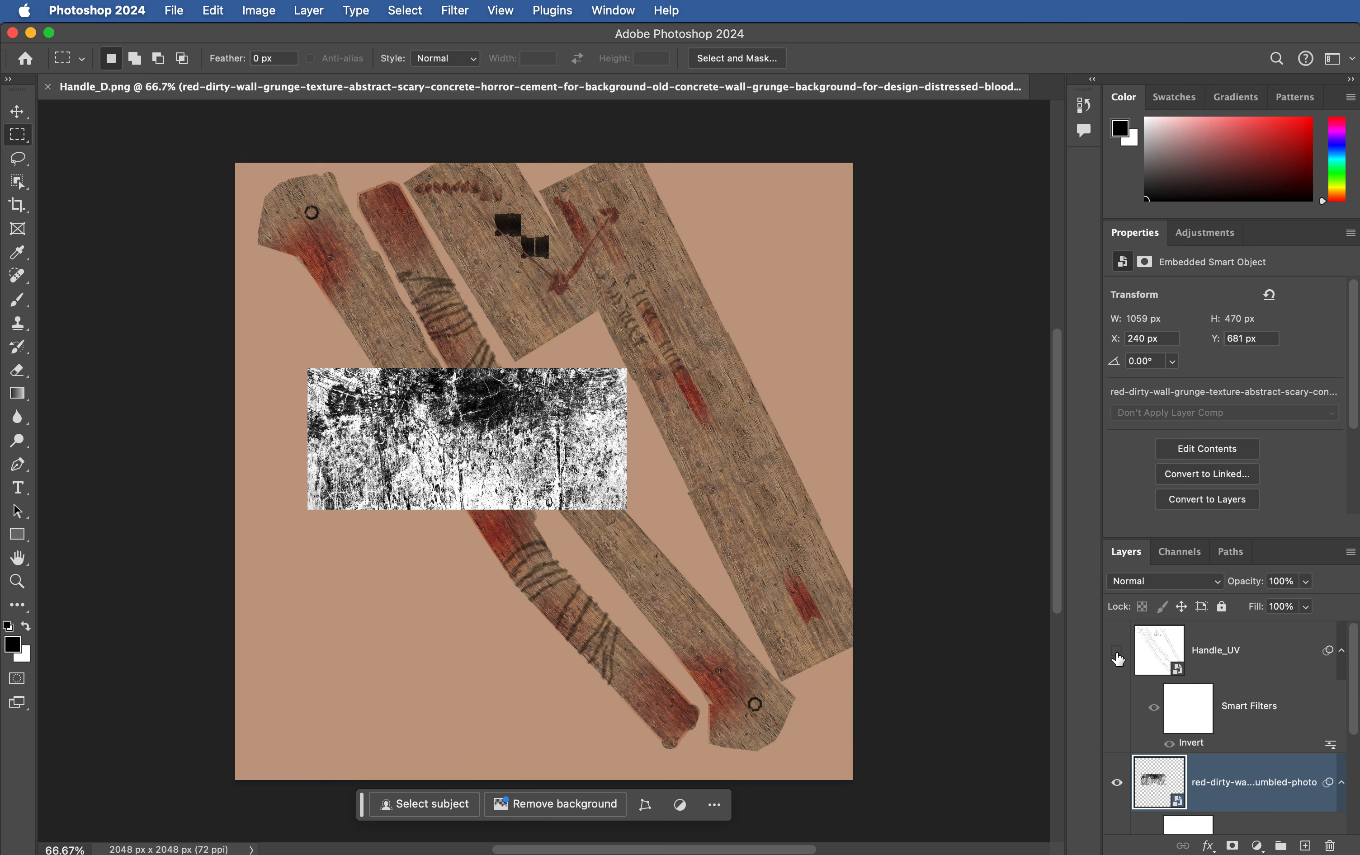
Step: Move the grunge layer over the blood stain below the handle's hole and add a layer mask inverted to black
{"action": "key", "text": "super+1"}
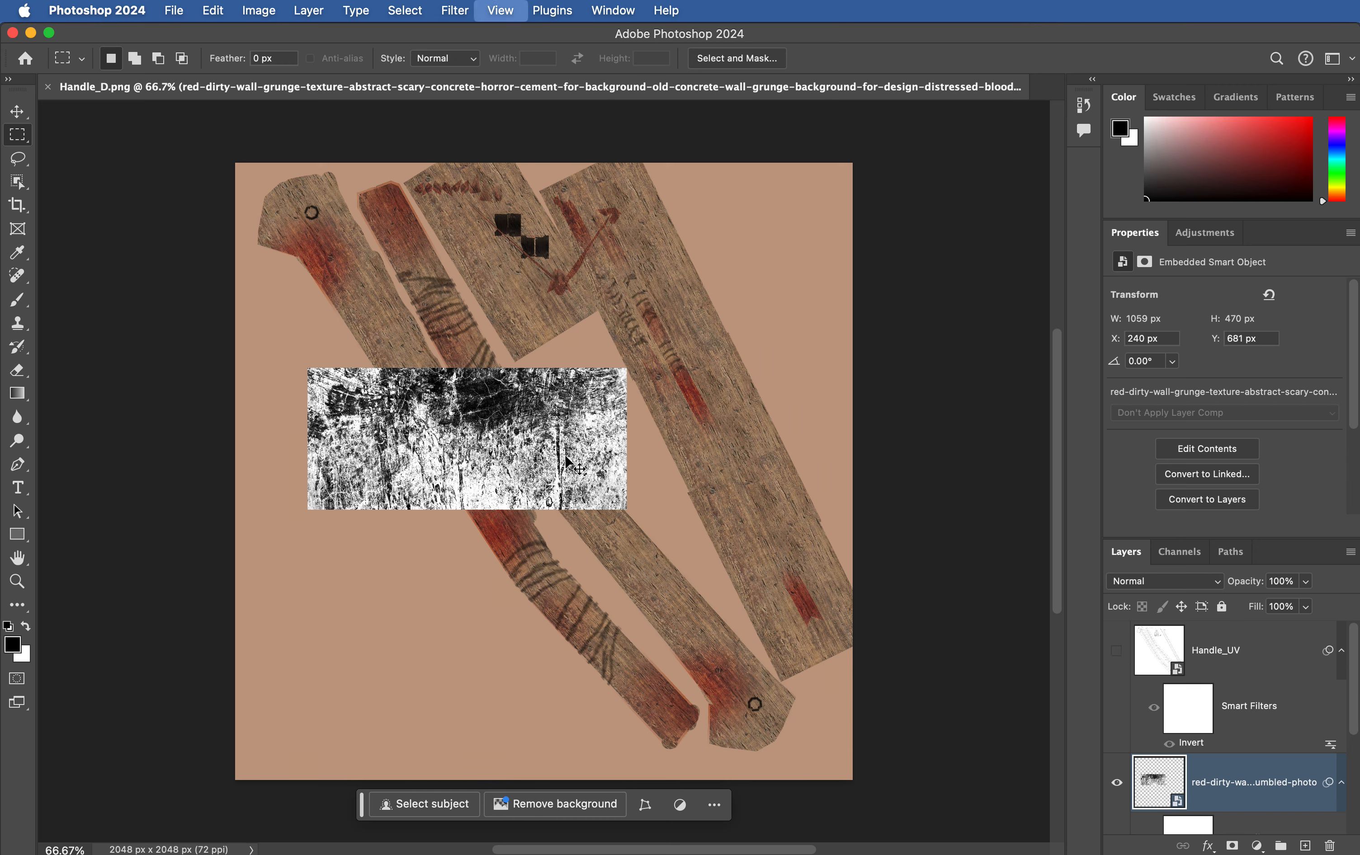
{"action": "scroll", "coordinate": [565, 470], "scroll_direction": "down", "scroll_amount": 10}
{"action": "scroll", "coordinate": [566, 469], "scroll_direction": "right", "scroll_amount": 10}
{"action": "left_click_drag", "start_coordinate": [272, 240], "coordinate": [993, 750]}
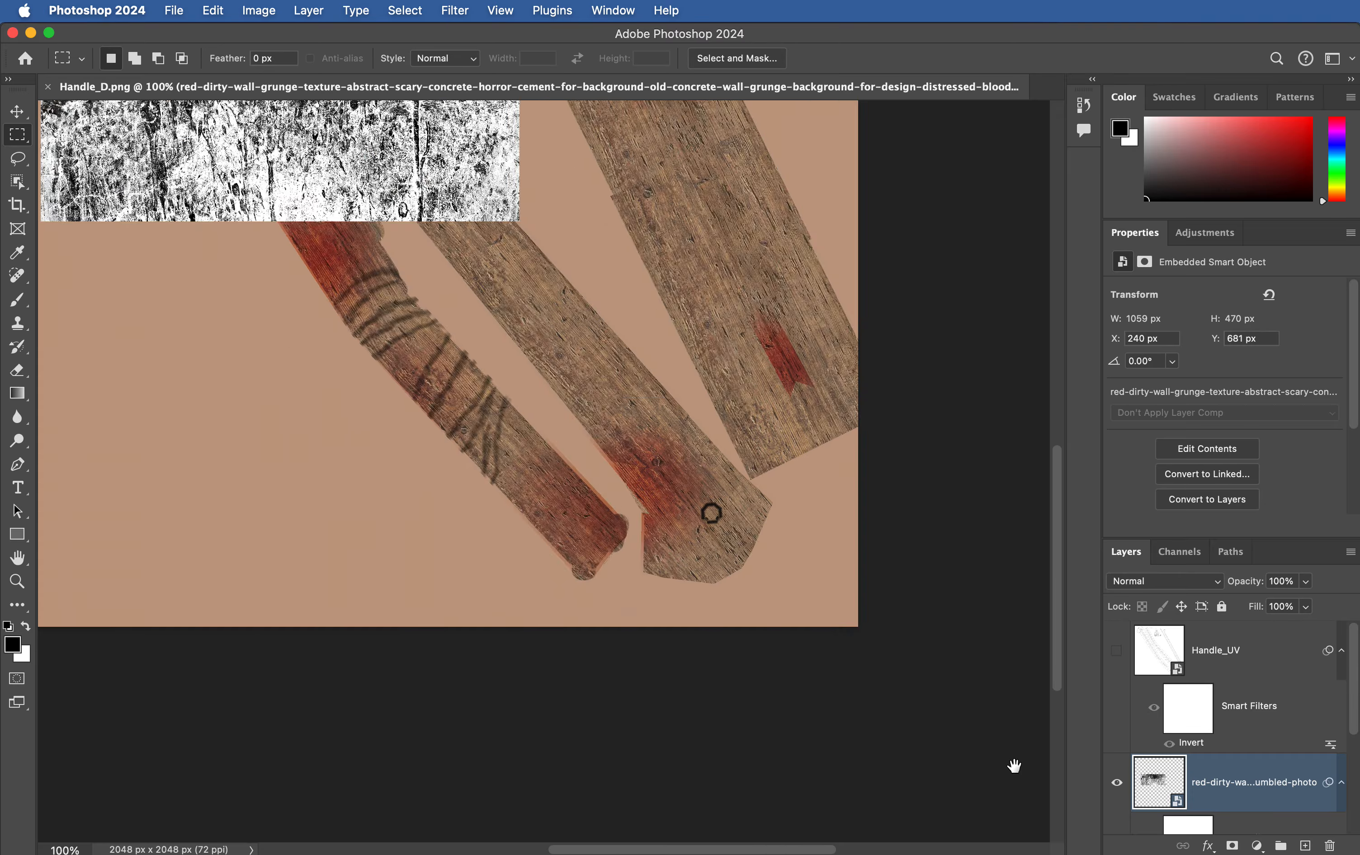
{"action": "left_click_drag", "start_coordinate": [617, 340], "coordinate": [782, 603]}
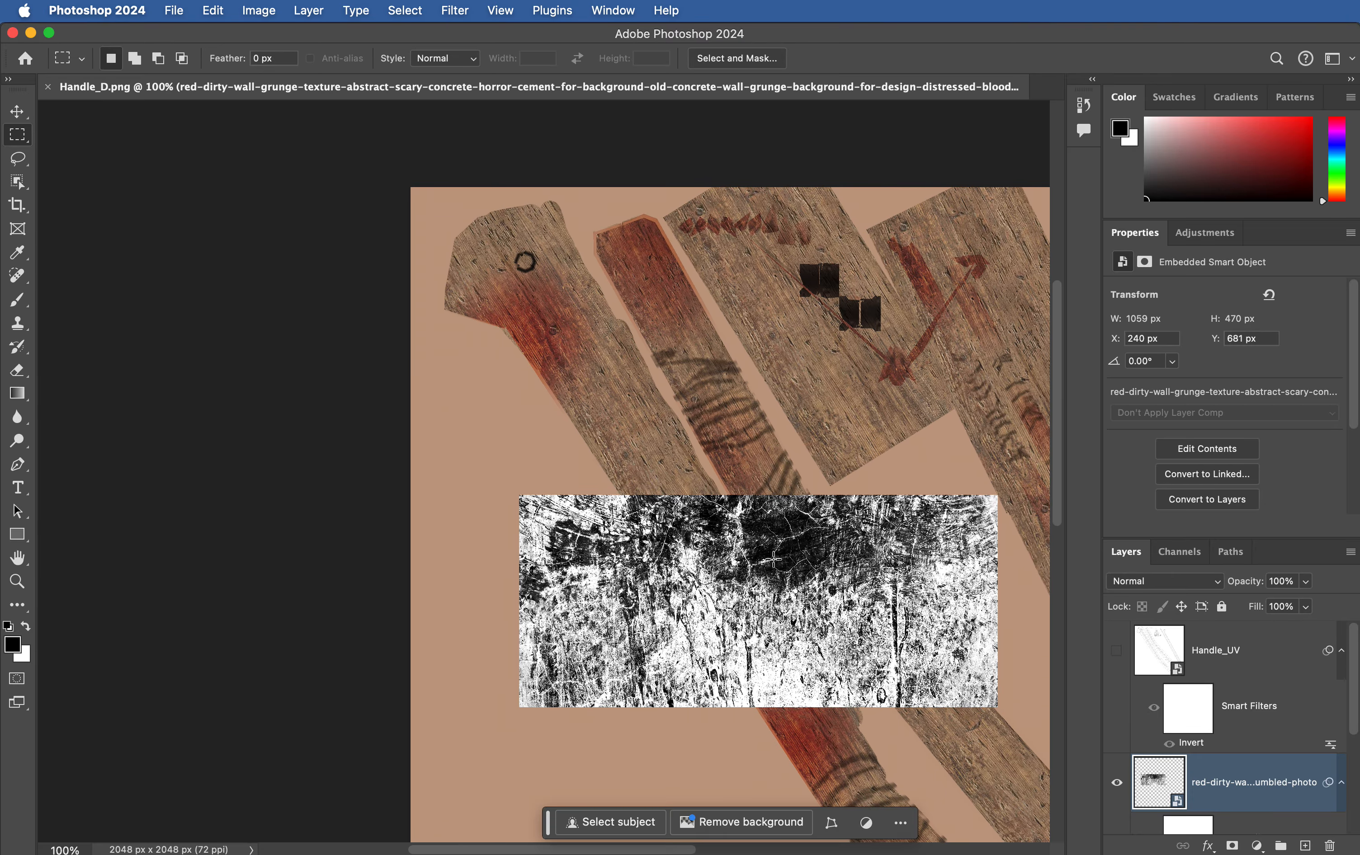
{"action": "key", "text": "v"}
{"action": "left_click_drag", "start_coordinate": [723, 556], "coordinate": [576, 342]}
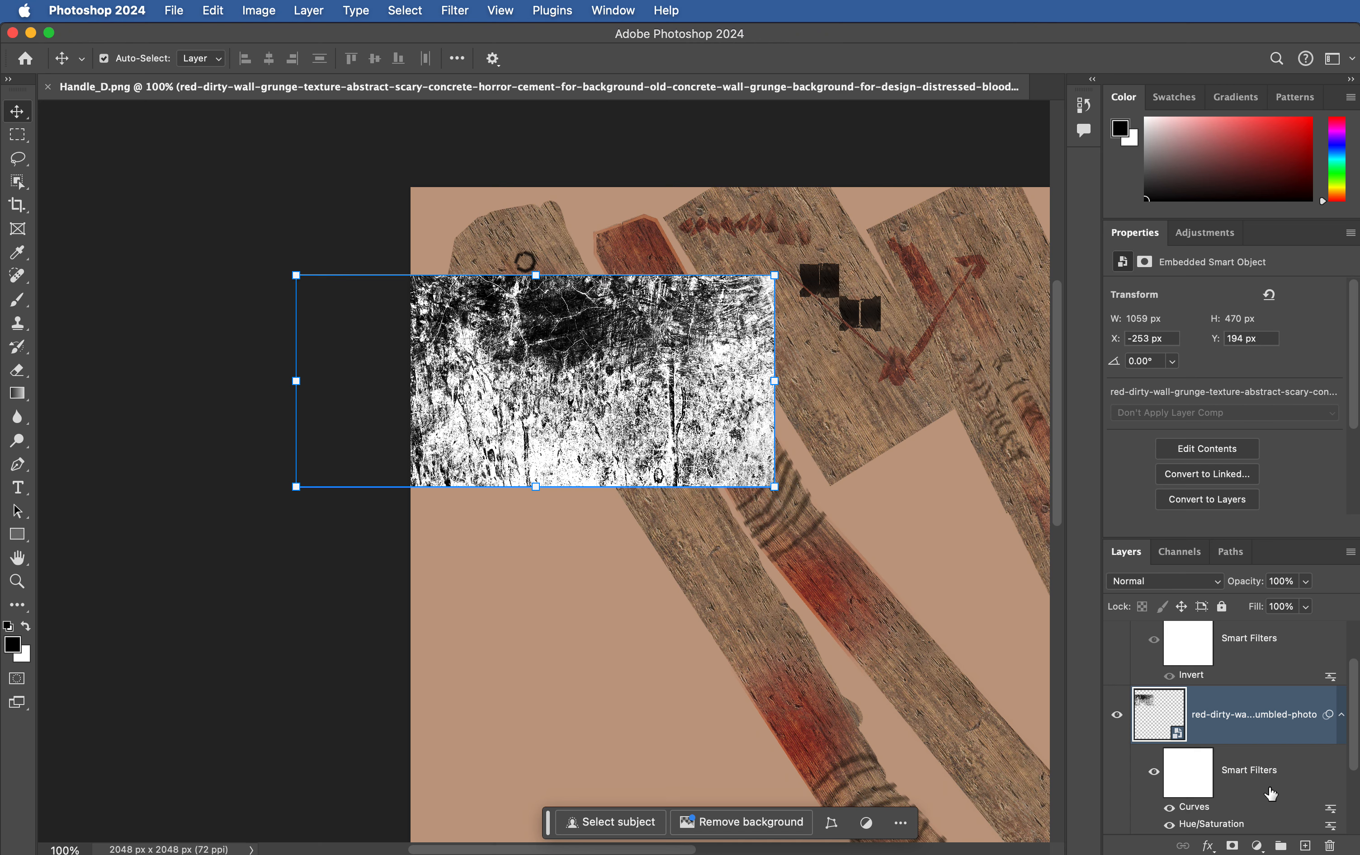
{"action": "left_click", "coordinate": [1231, 845]}
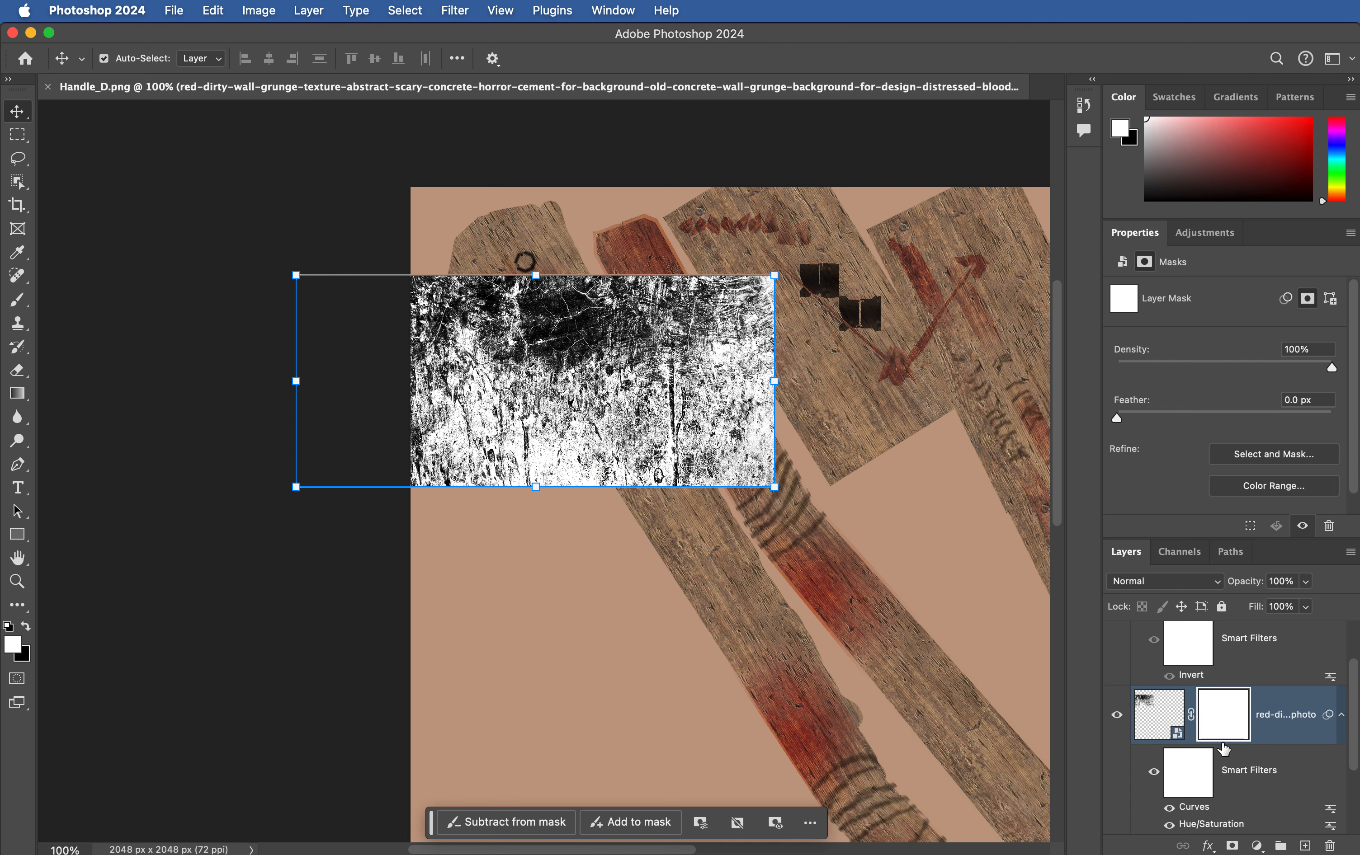
{"action": "key", "text": "super+i"}
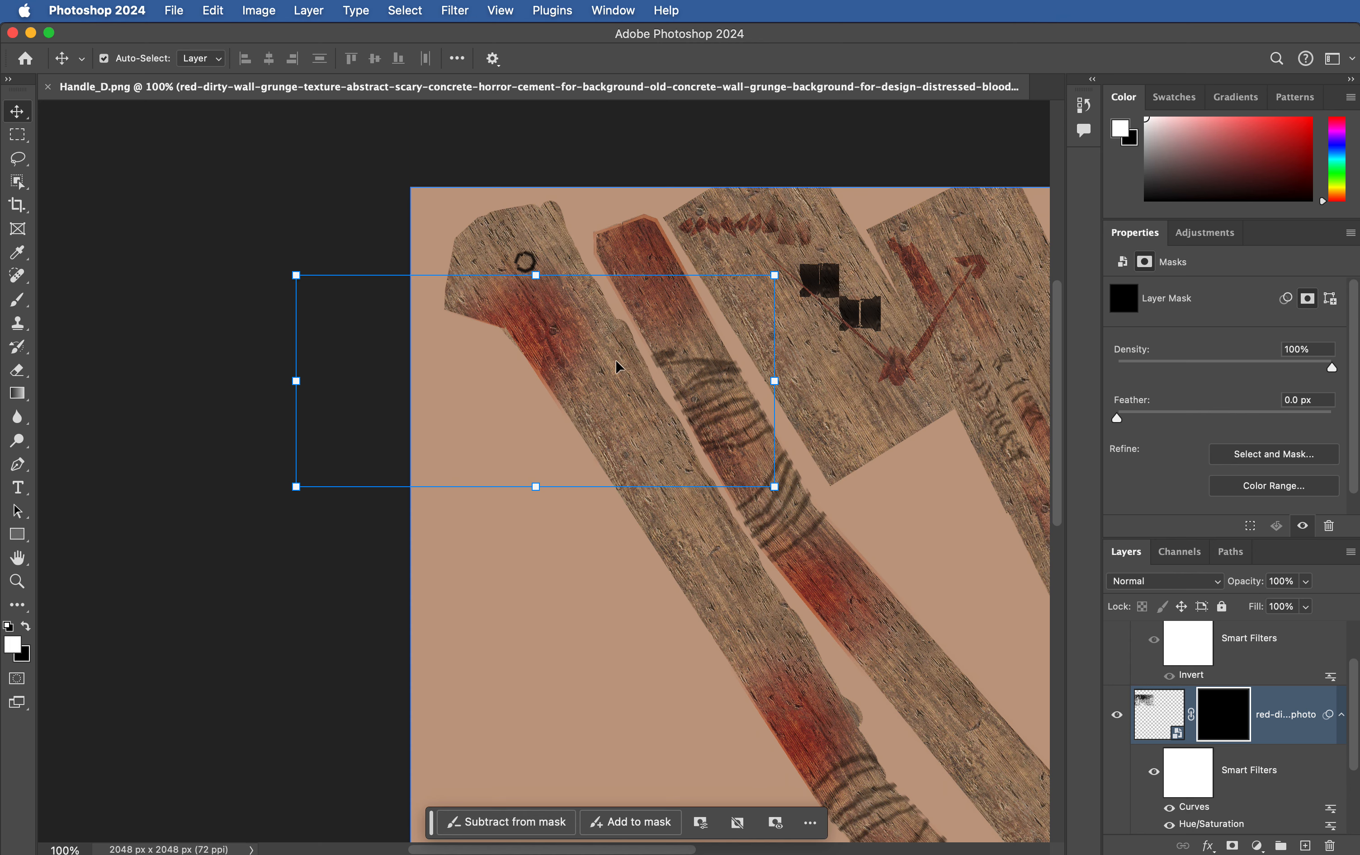
Step: Paint white on the grunge layer's mask with a soft 125 px brush, revealing the texture over the stain below the handle's hole
{"action": "key", "text": "b"}
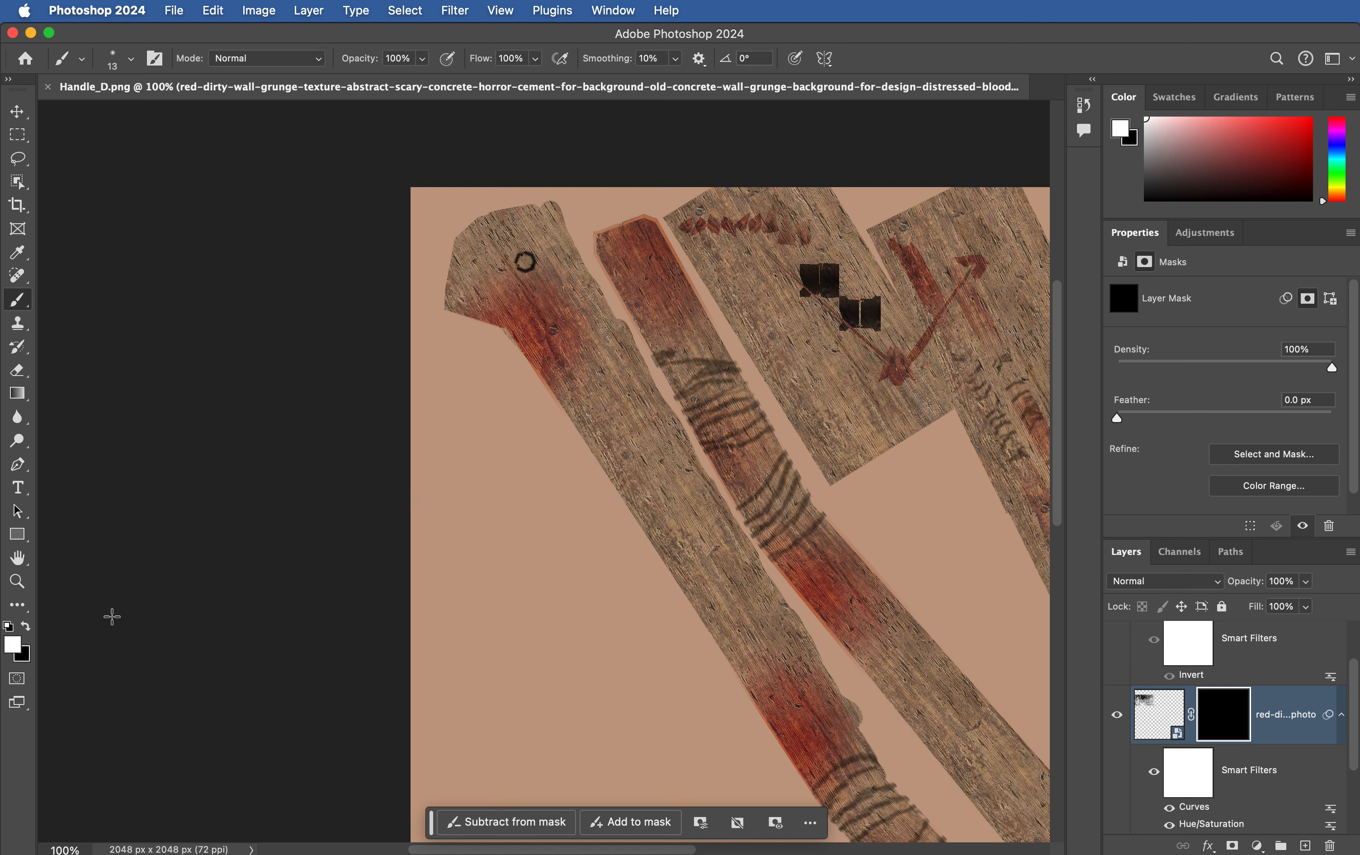
{"action": "right_click", "coordinate": [583, 326]}
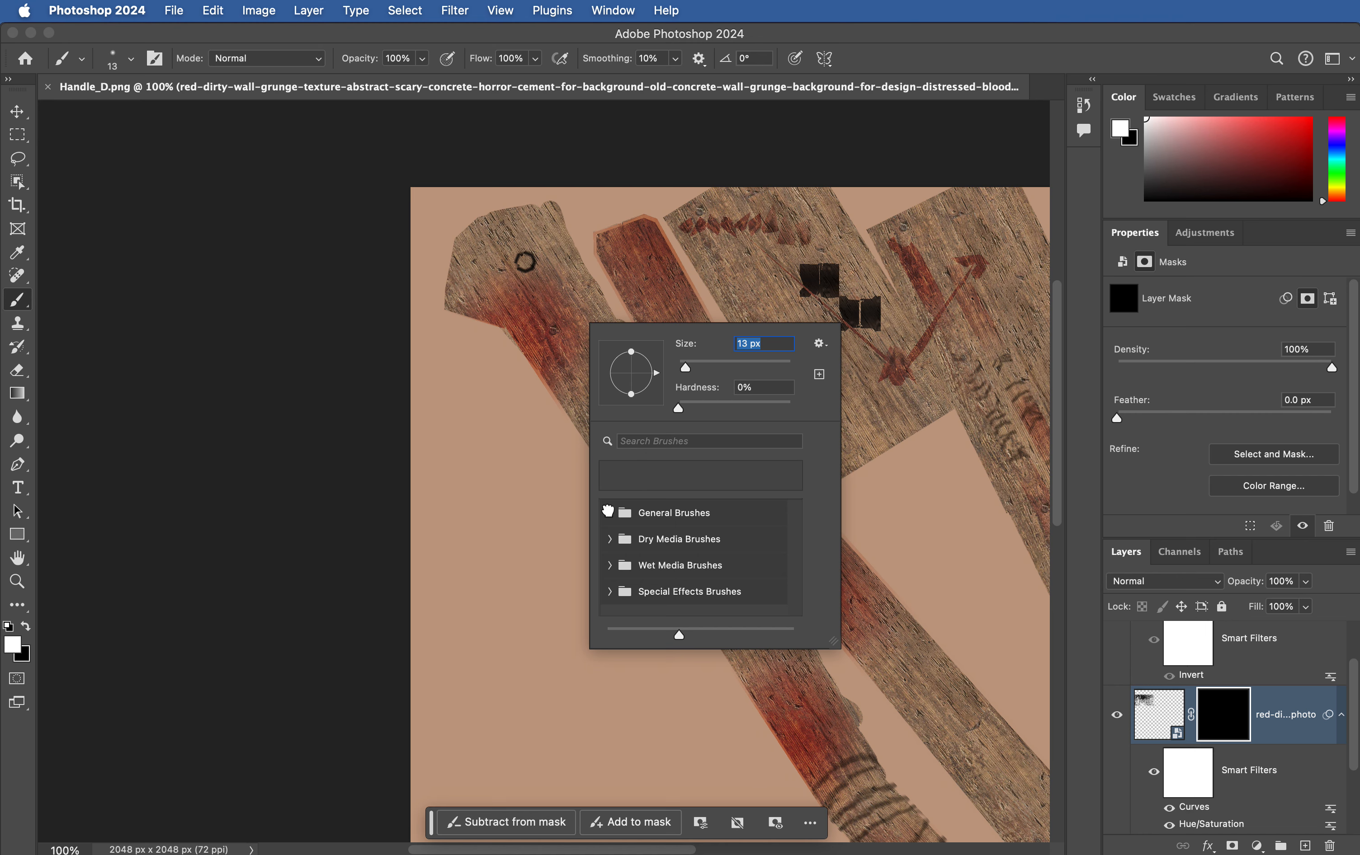
{"action": "left_click", "coordinate": [608, 512]}
{"action": "left_click", "coordinate": [551, 318]}
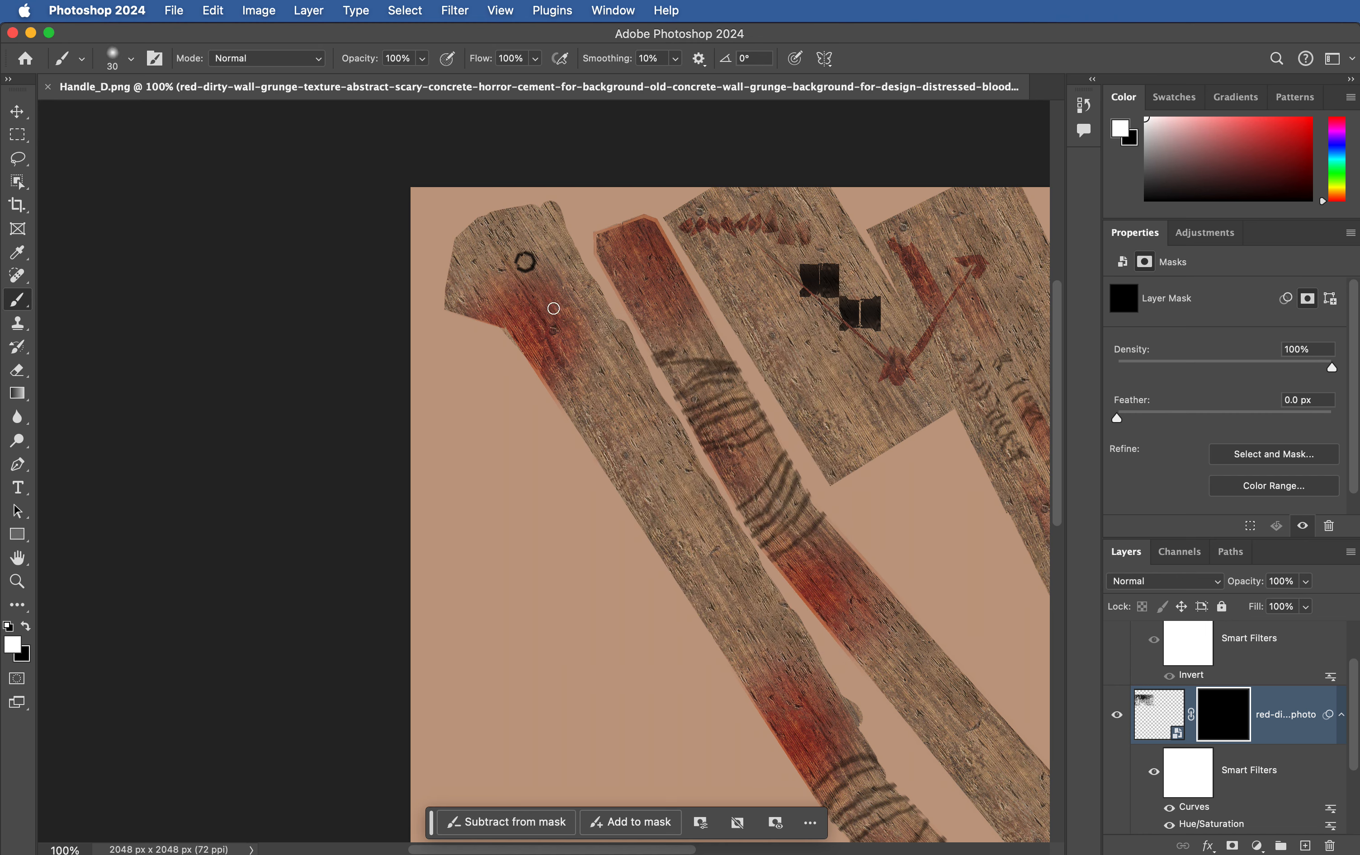
{"action": "key", "text": "bracketright"}
{"action": "key", "text": "bracketright"}
{"action": "key", "text": "bracketright"}
{"action": "key", "text": "bracketright"}
{"action": "left_click", "coordinate": [549, 326]}
{"action": "key", "text": "bracketright"}
{"action": "left_click", "coordinate": [547, 307]}
{"action": "key", "text": "bracketleft"}
{"action": "mouse_move", "coordinate": [547, 303]}
{"action": "left_mouse_down"}
{"action": "mouse_move", "coordinate": [512, 296]}
{"action": "mouse_move", "coordinate": [549, 309]}
{"action": "mouse_move", "coordinate": [568, 351]}
{"action": "mouse_move", "coordinate": [556, 293]}
{"action": "left_mouse_up"}
{"action": "key", "text": "x"}
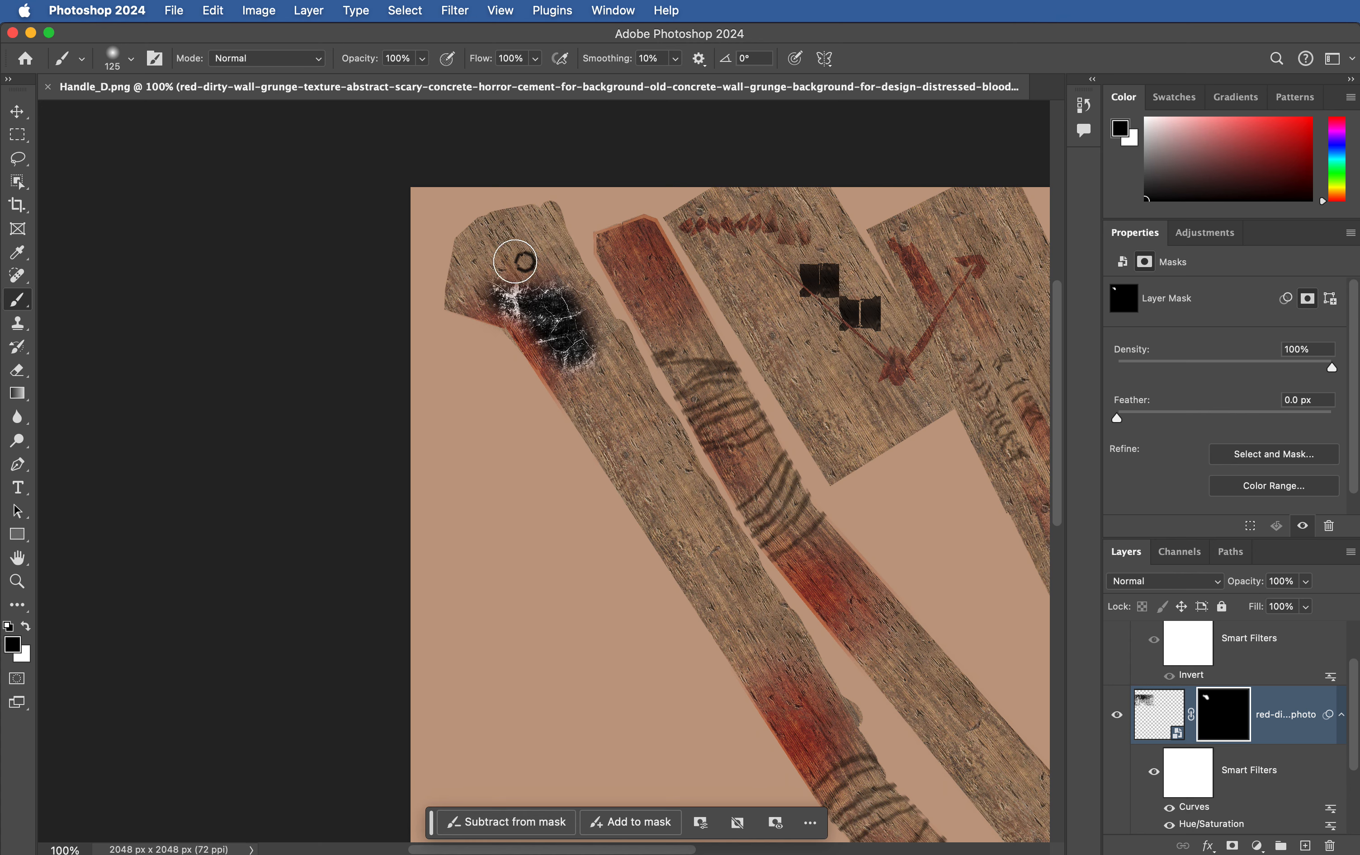
Step: Extend the white mask painting toward the lower and upper edges of the stain below the hole
{"action": "key", "text": "x"}
{"action": "mouse_move", "coordinate": [583, 372]}
{"action": "left_mouse_down"}
{"action": "mouse_move", "coordinate": [566, 337]}
{"action": "mouse_move", "coordinate": [589, 313]}
{"action": "mouse_move", "coordinate": [565, 294]}
{"action": "left_mouse_up"}
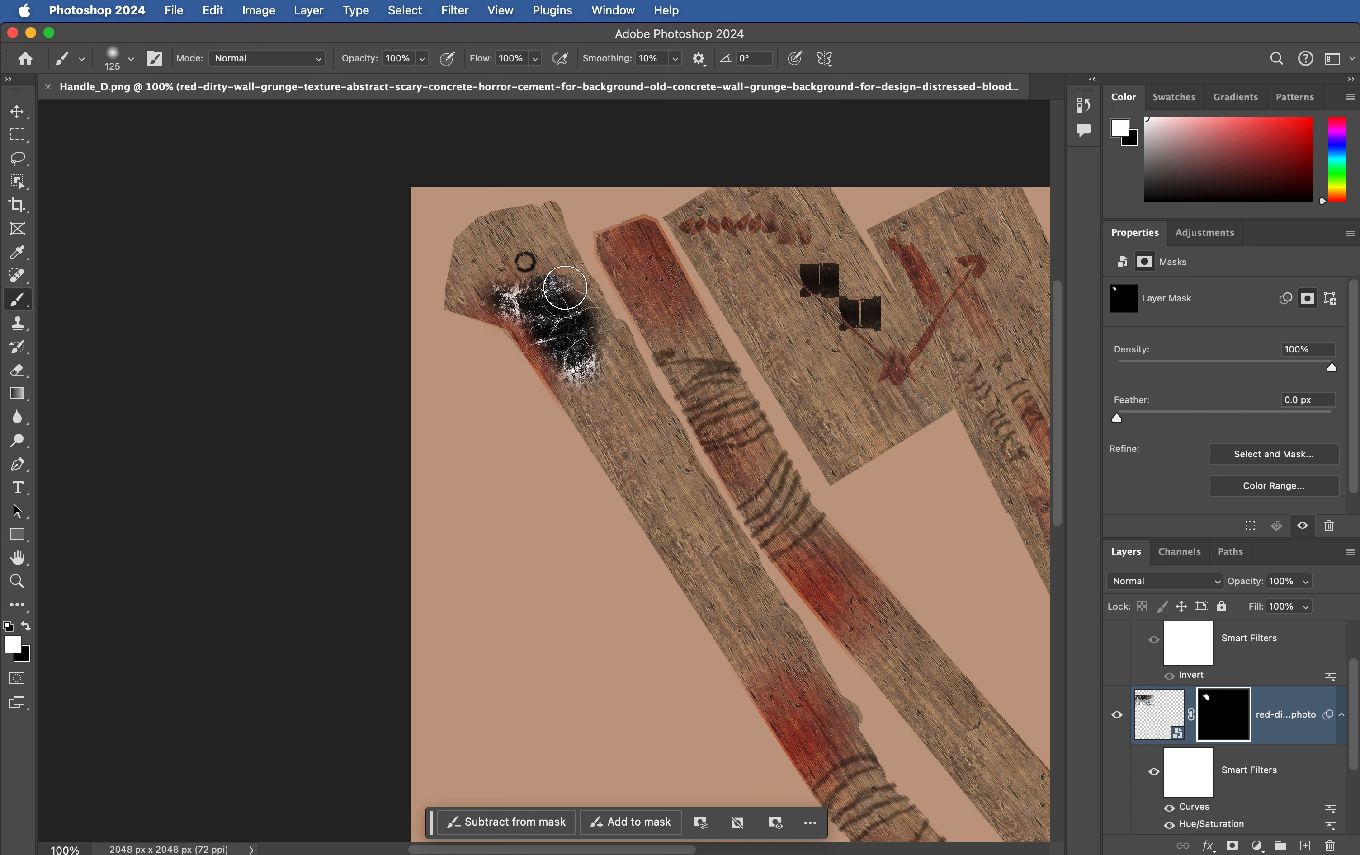
{"action": "key", "text": "x"}
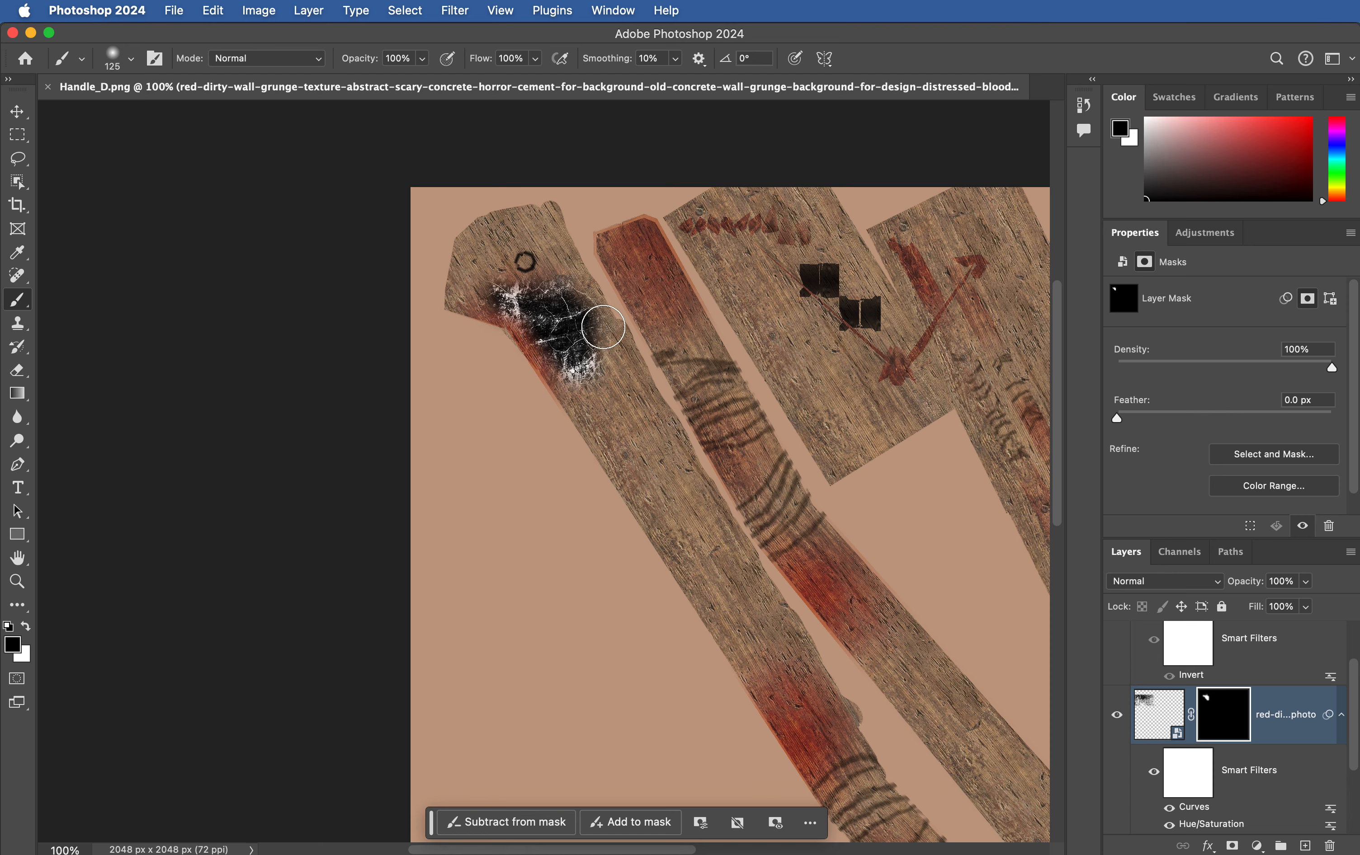
Step: Duplicate the masked grunge layer and place the copy farther down, across the neighbouring handle strip
{"action": "left_click", "coordinate": [1305, 723]}
{"action": "key", "text": "v"}
{"action": "left_click_drag", "start_coordinate": [573, 351], "coordinate": [860, 527], "text": "alt"}
{"action": "key", "text": "space"}
{"action": "key", "text": "b"}
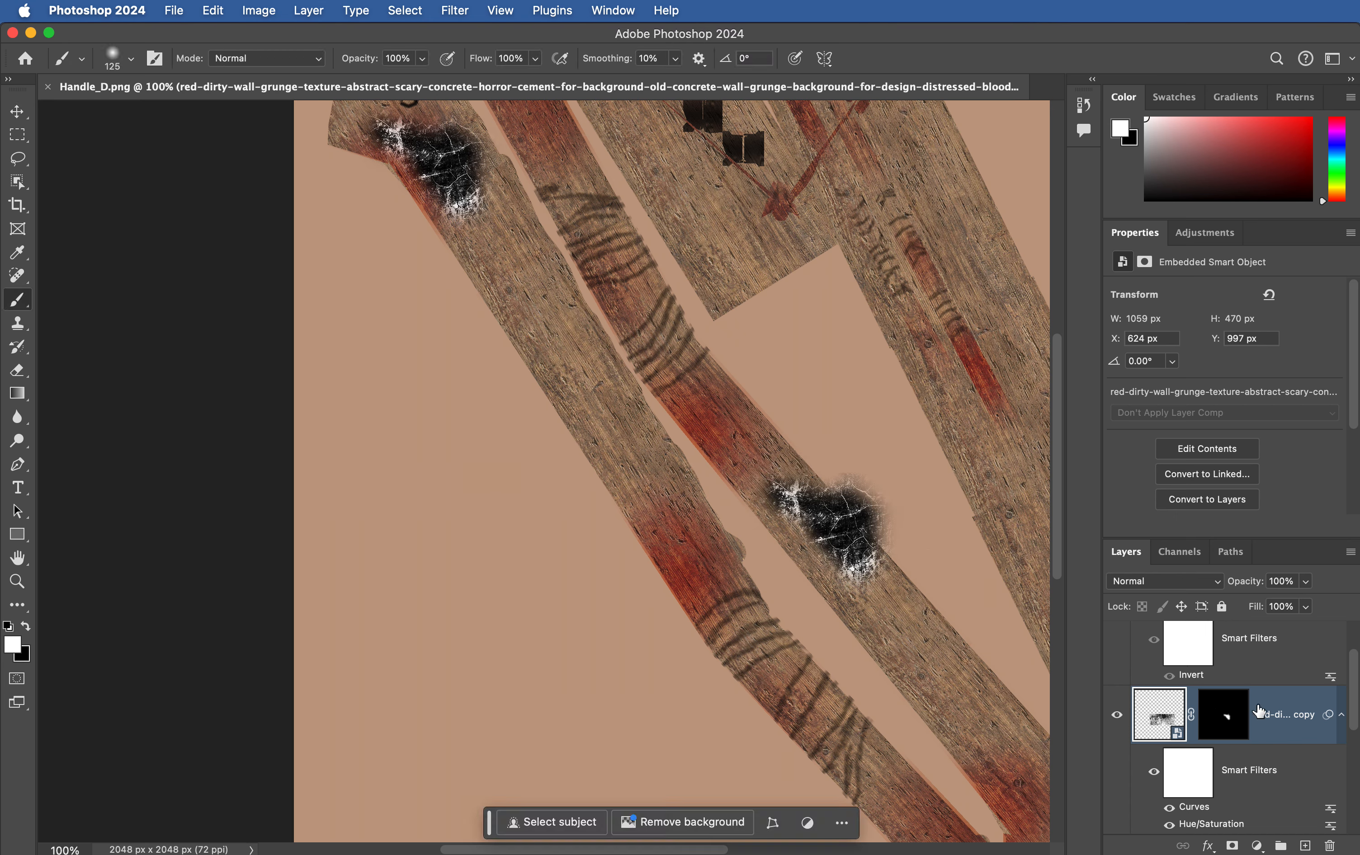
Step: Paint black over the grunge copy's layer mask until its copied patch is completely hidden
{"action": "left_click", "coordinate": [1235, 727]}
{"action": "key", "text": "x"}
{"action": "mouse_move", "coordinate": [813, 492]}
{"action": "left_mouse_down"}
{"action": "mouse_move", "coordinate": [771, 462]}
{"action": "mouse_move", "coordinate": [812, 522]}
{"action": "mouse_move", "coordinate": [837, 526]}
{"action": "mouse_move", "coordinate": [826, 509]}
{"action": "mouse_move", "coordinate": [871, 520]}
{"action": "left_mouse_up"}
{"action": "key", "text": "x"}
{"action": "mouse_move", "coordinate": [958, 620]}
{"action": "left_mouse_down"}
{"action": "mouse_move", "coordinate": [741, 510]}
{"action": "mouse_move", "coordinate": [728, 528]}
{"action": "left_mouse_up"}
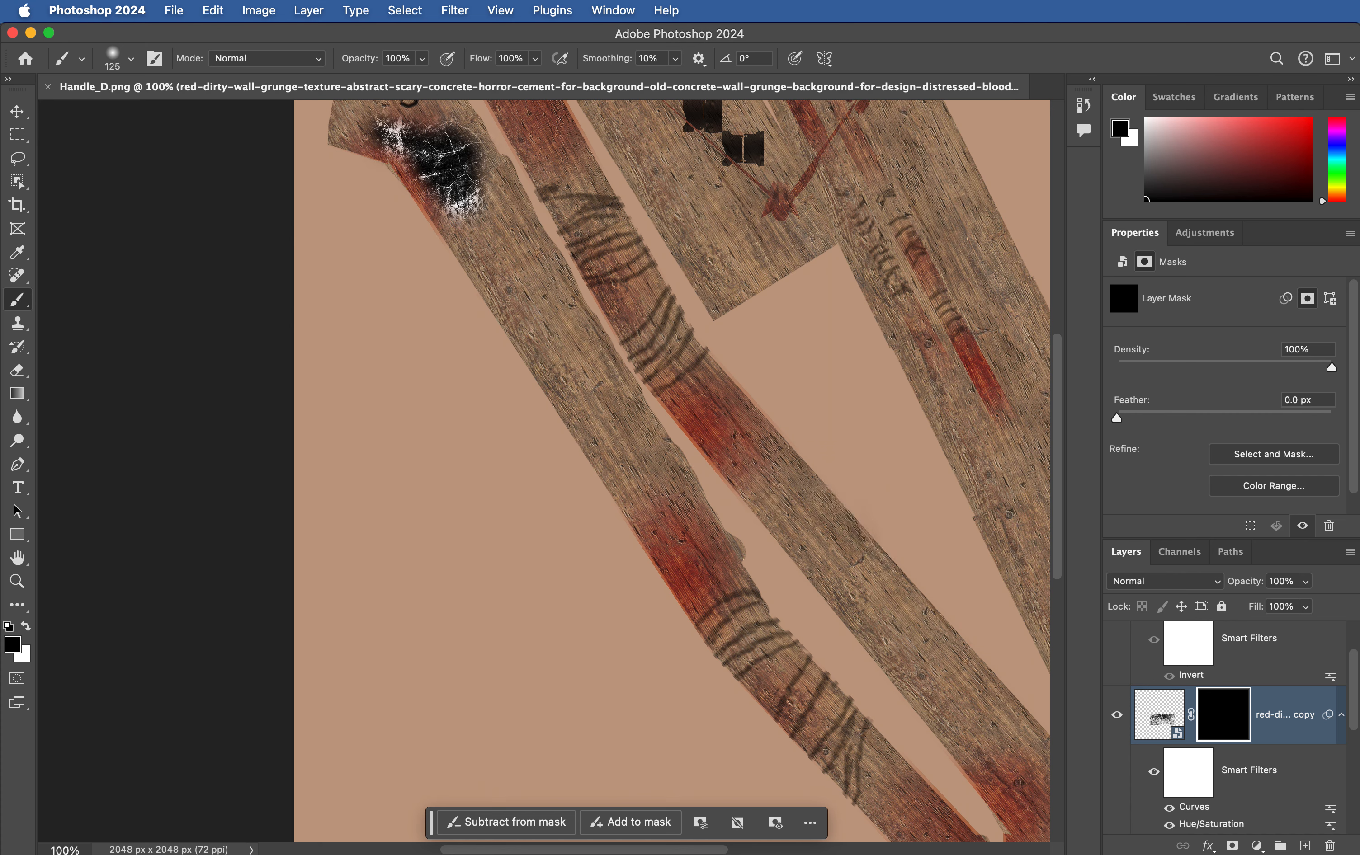
Step: Paint white on the grunge copy's mask over the blood stain just above the lower string wraps
{"action": "key", "text": "x"}
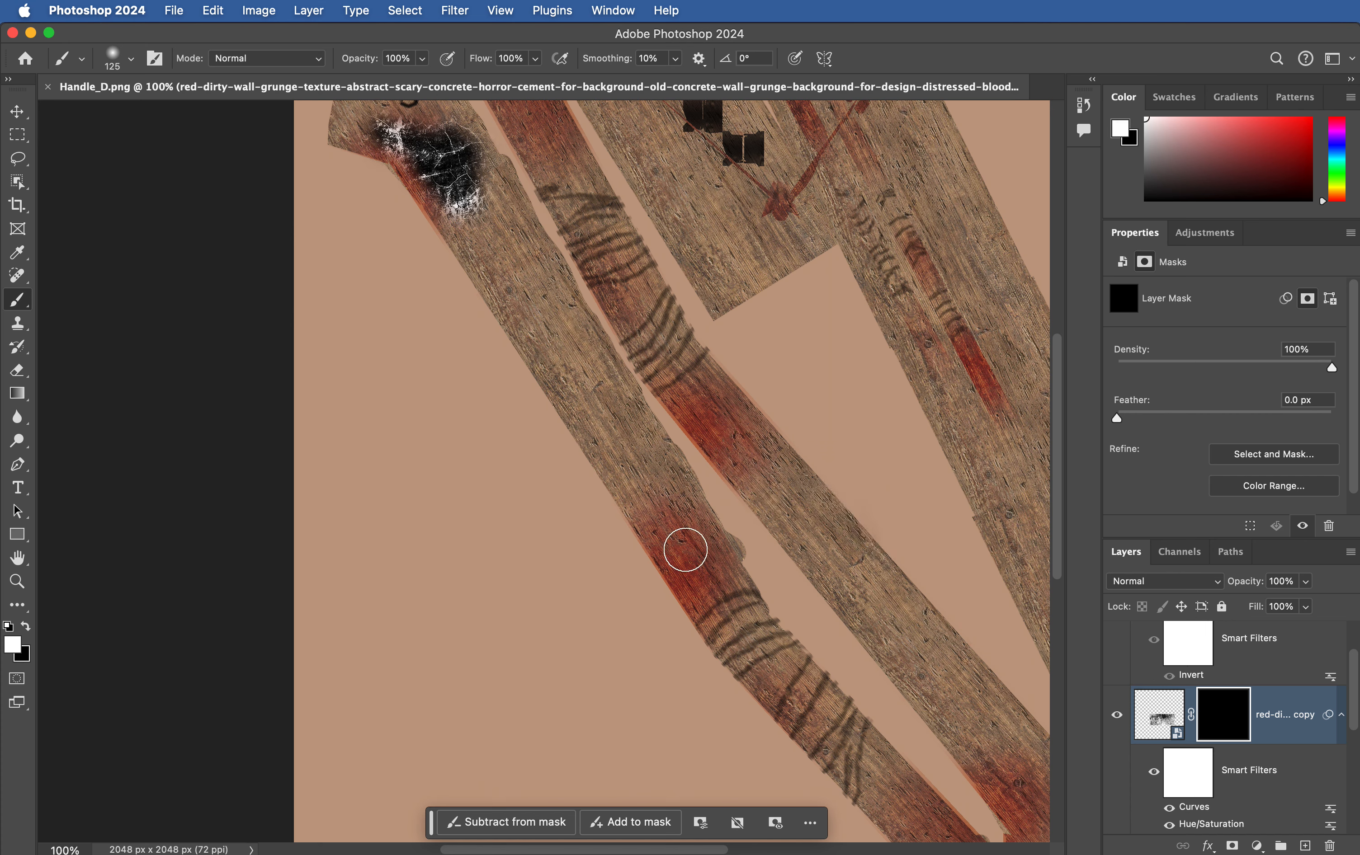
{"action": "mouse_move", "coordinate": [681, 551]}
{"action": "left_mouse_down"}
{"action": "mouse_move", "coordinate": [666, 529]}
{"action": "mouse_move", "coordinate": [701, 576]}
{"action": "mouse_move", "coordinate": [689, 527]}
{"action": "mouse_move", "coordinate": [702, 588]}
{"action": "mouse_move", "coordinate": [705, 566]}
{"action": "mouse_move", "coordinate": [729, 595]}
{"action": "left_mouse_up"}
{"action": "key", "text": "bracketleft"}
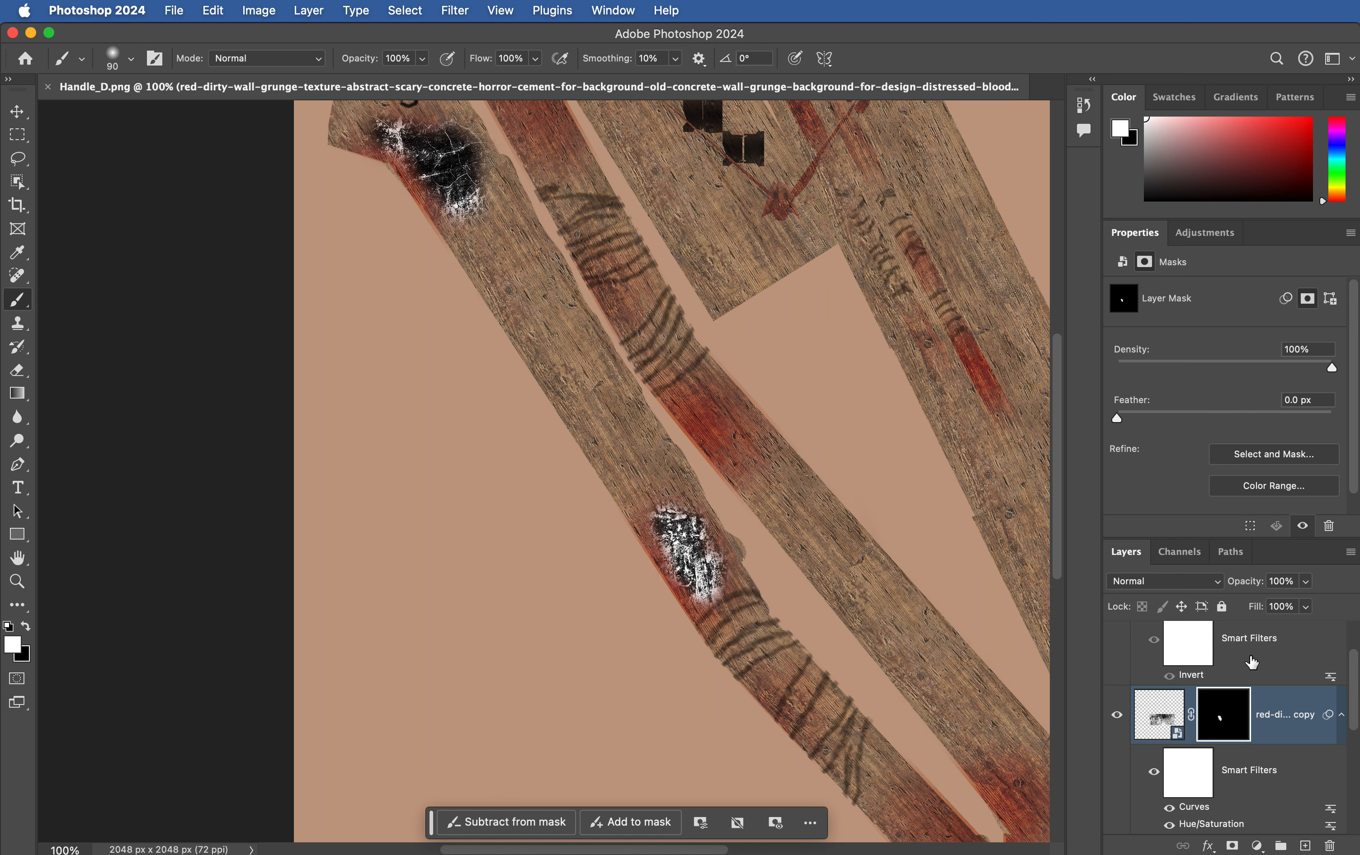
{"action": "left_click", "coordinate": [1160, 714]}
{"action": "key", "text": "v"}
{"action": "left_click_drag", "start_coordinate": [740, 576], "coordinate": [759, 608]}
{"action": "key", "text": "super+z"}
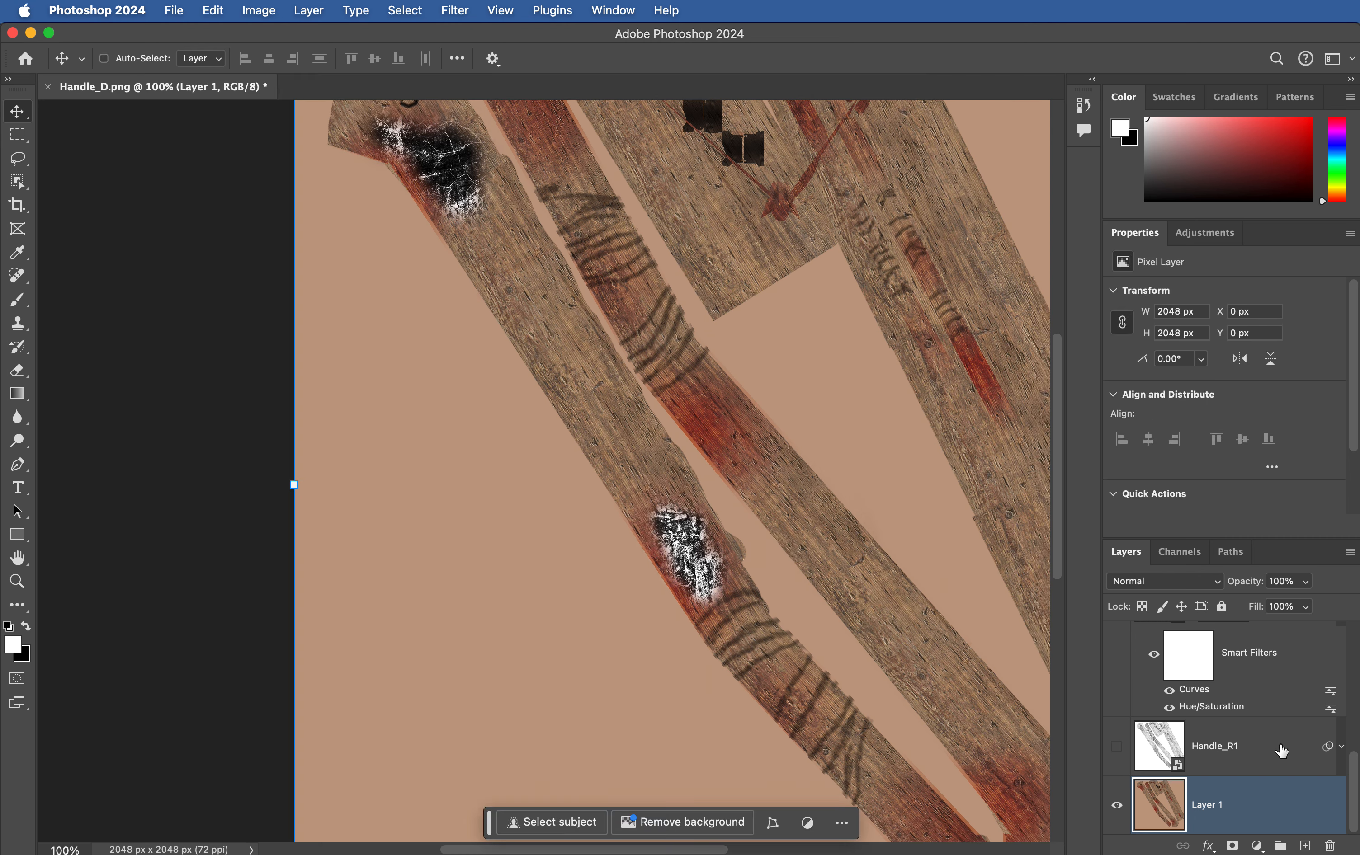
Step: Reselect the grunge copy layer and shift it slightly down along the handle to X 660 px, Y 1051 px
{"action": "scroll", "coordinate": [1261, 705], "scroll_direction": "up", "scroll_amount": 5}
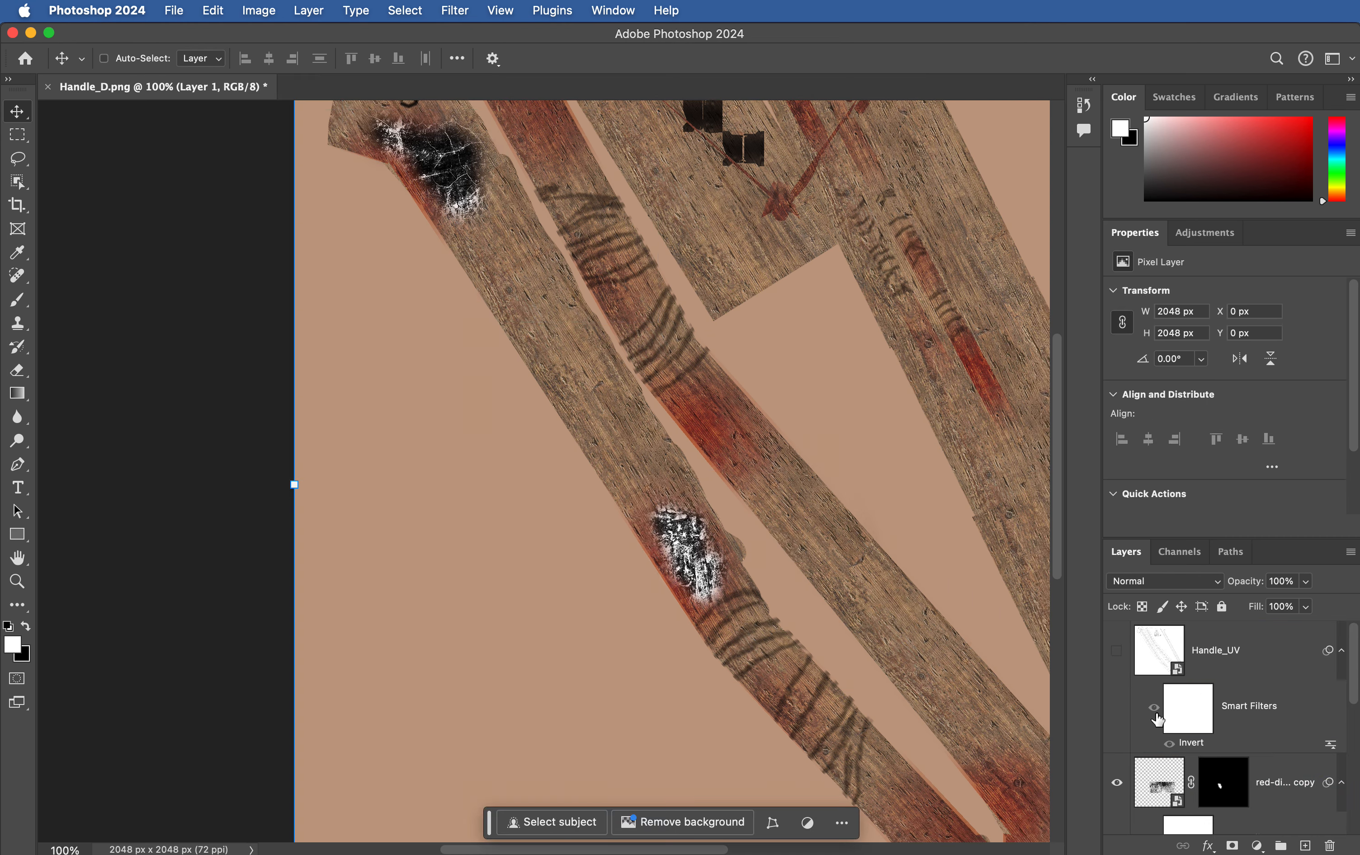
{"action": "left_click", "coordinate": [1300, 787]}
{"action": "left_click_drag", "start_coordinate": [702, 562], "coordinate": [721, 594]}
Step: Paint more white on the grunge copy's mask along the upper part of the lower stain with the 90 px brush
{"action": "key", "text": "b"}
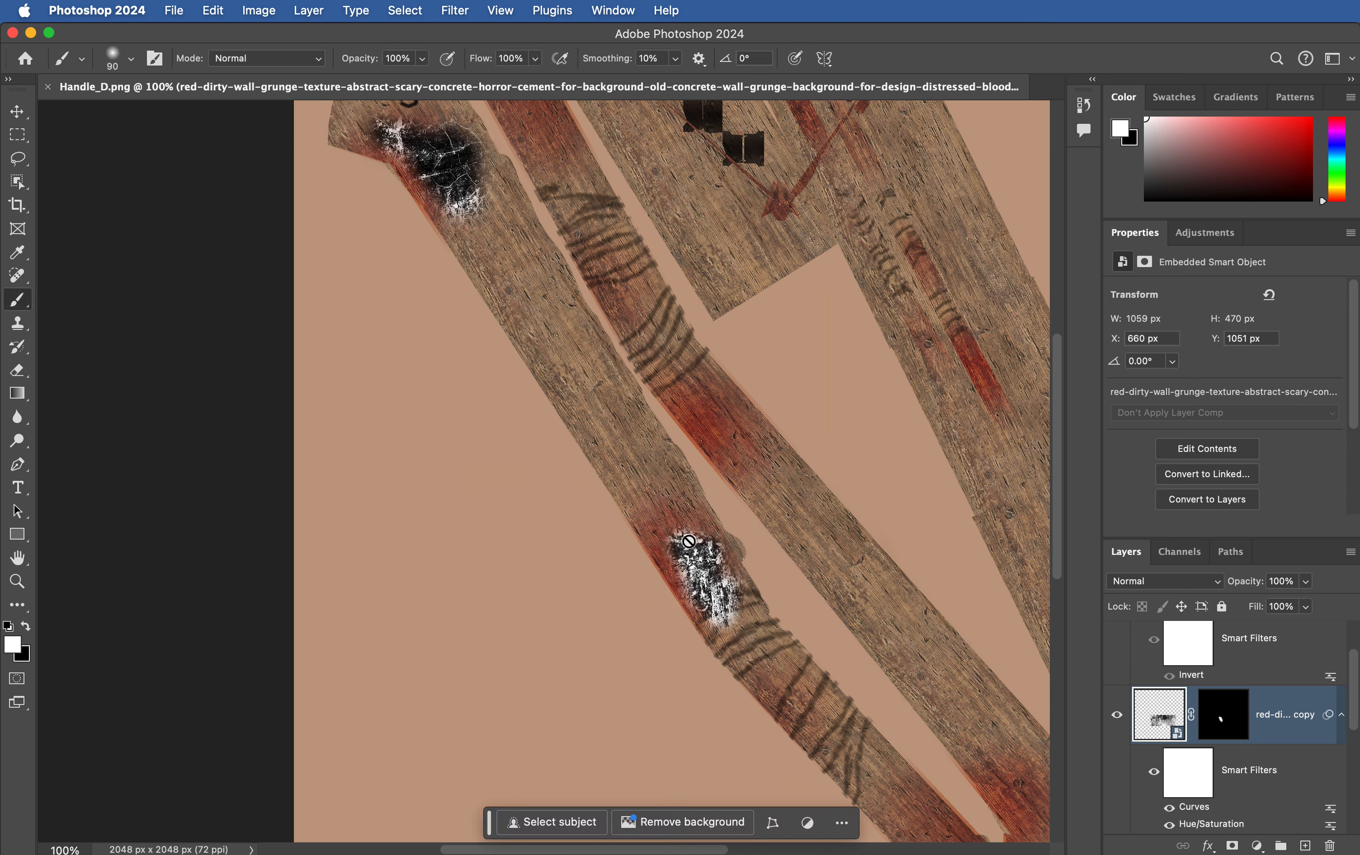
{"action": "left_click", "coordinate": [1229, 710]}
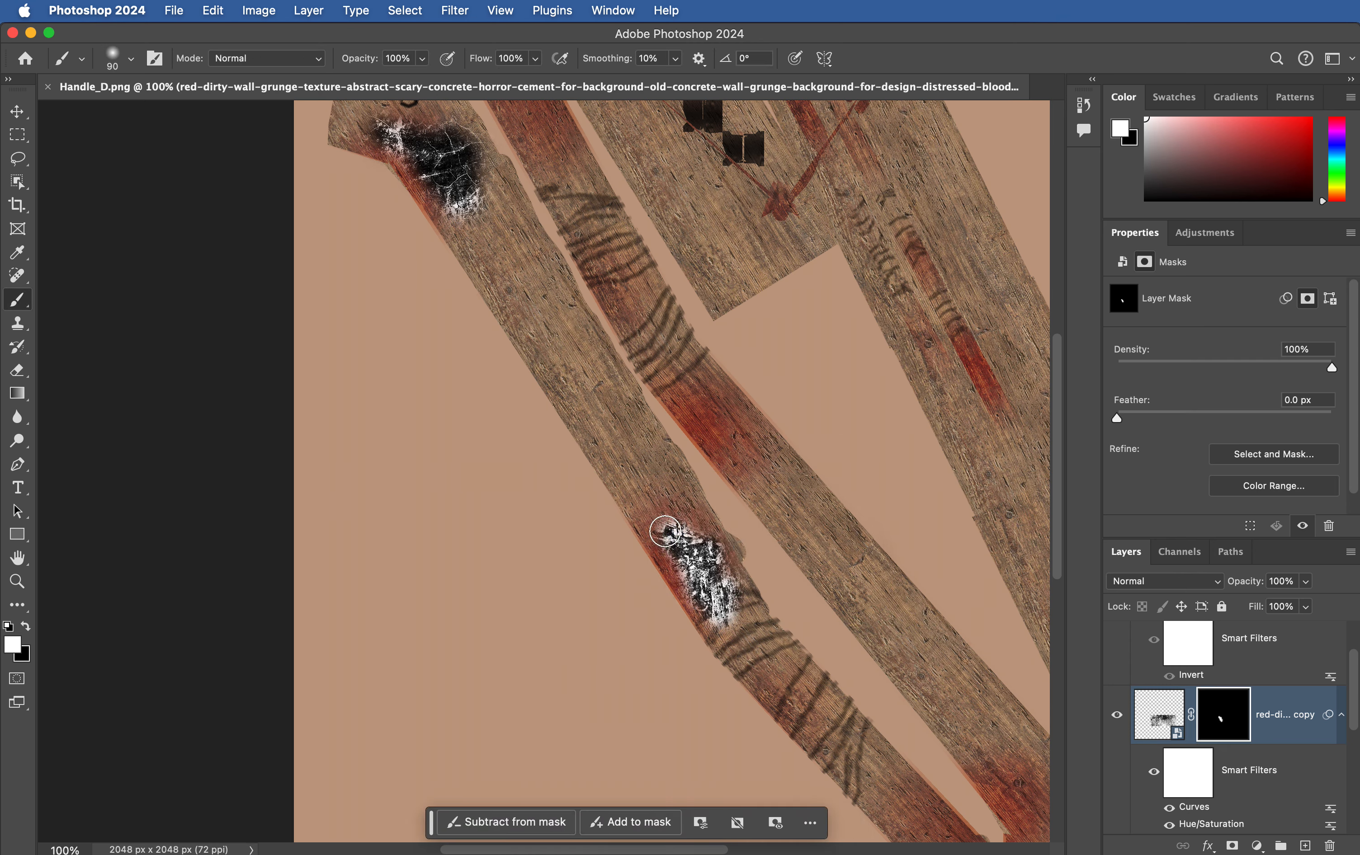
{"action": "left_click_drag", "start_coordinate": [681, 555], "coordinate": [683, 563]}
{"action": "left_click", "coordinate": [677, 525]}
{"action": "mouse_move", "coordinate": [572, 310]}
{"action": "left_mouse_down"}
{"action": "mouse_move", "coordinate": [662, 443]}
{"action": "mouse_move", "coordinate": [735, 496]}
{"action": "left_mouse_up"}
{"action": "left_click_drag", "start_coordinate": [686, 403], "coordinate": [581, 317]}
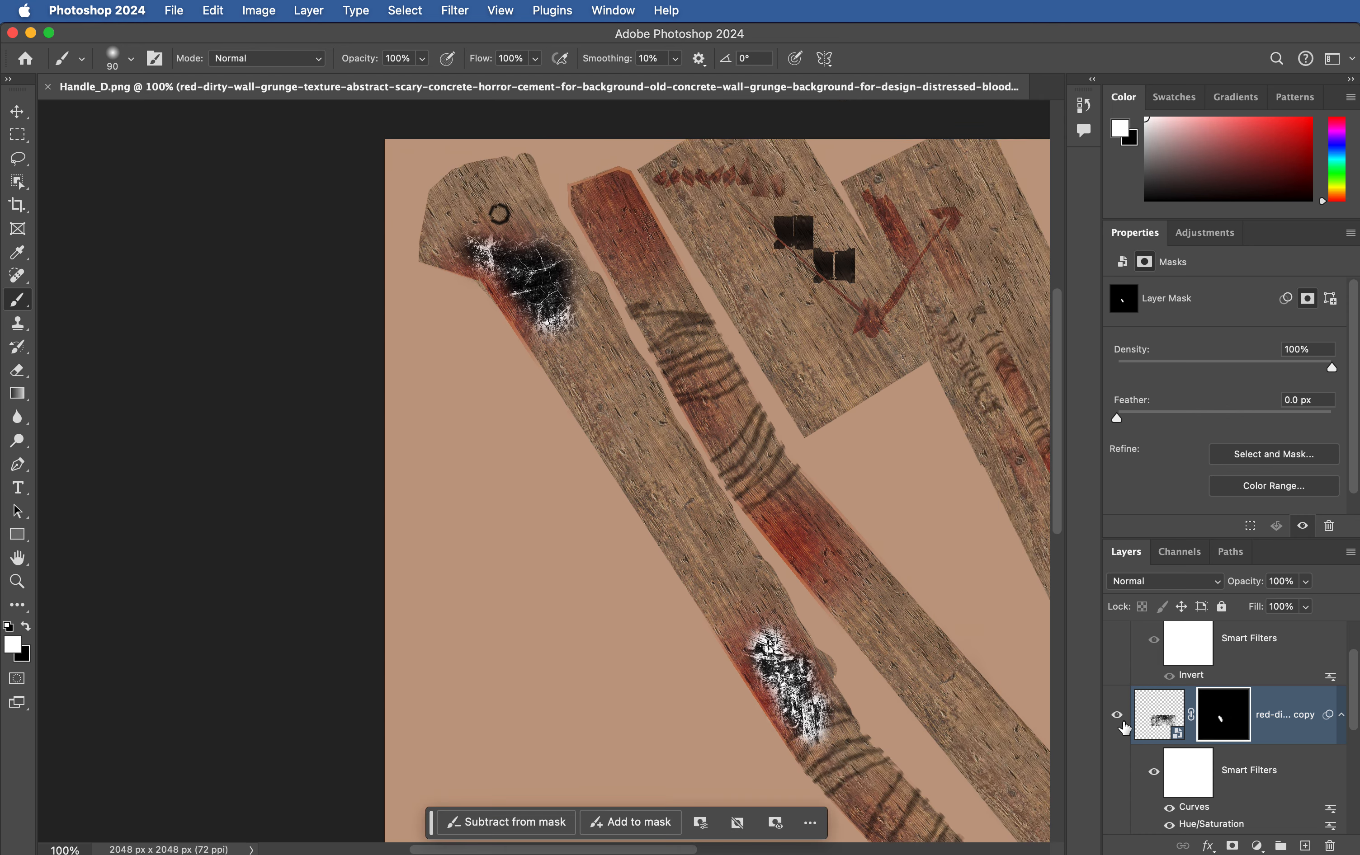
Step: Place Scratches1.jpeg from the footage folder into the document and invert its colours
{"action": "key", "text": "super+Tab"}
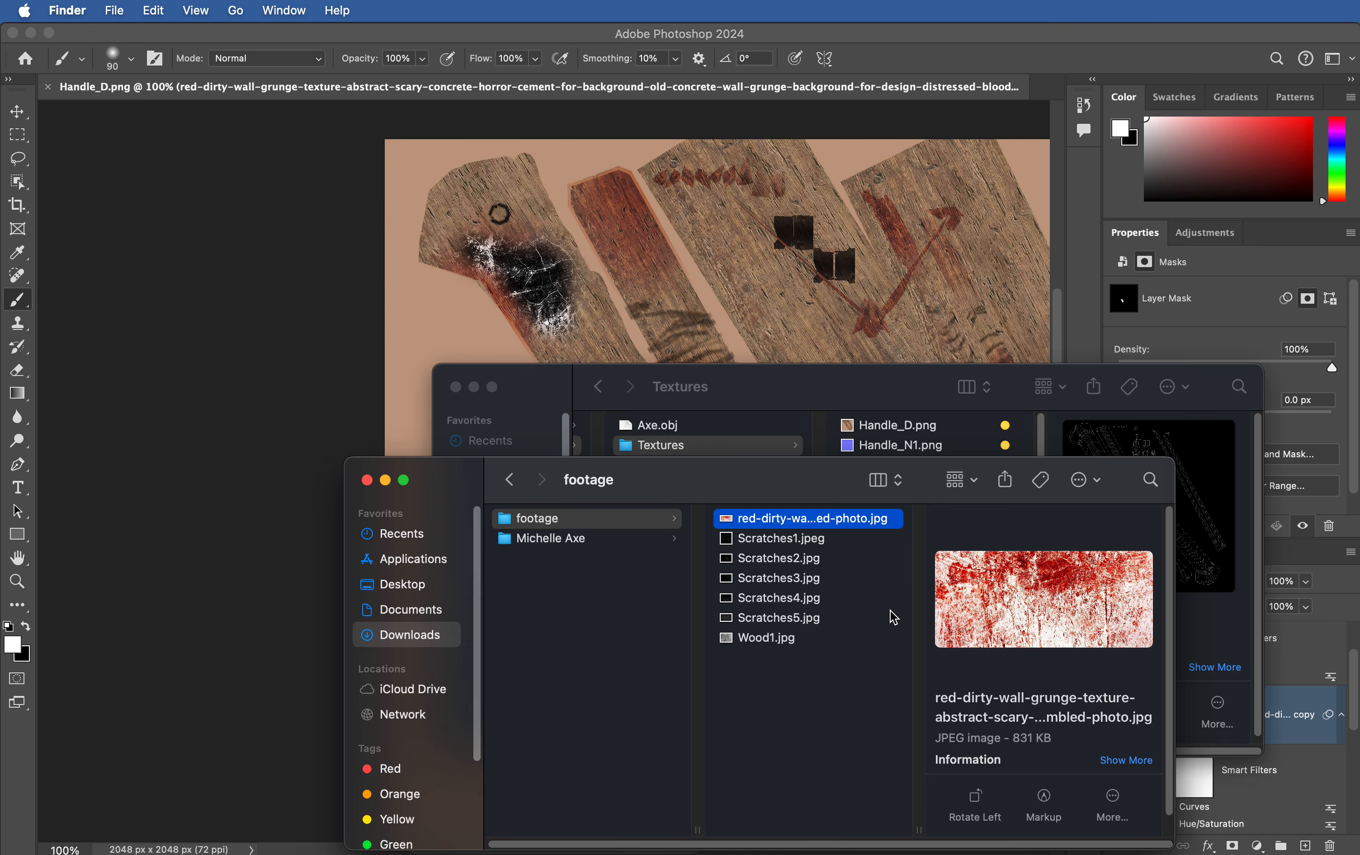
{"action": "left_click", "coordinate": [785, 543]}
{"action": "left_click", "coordinate": [794, 597]}
{"action": "left_click_drag", "start_coordinate": [785, 543], "coordinate": [803, 300]}
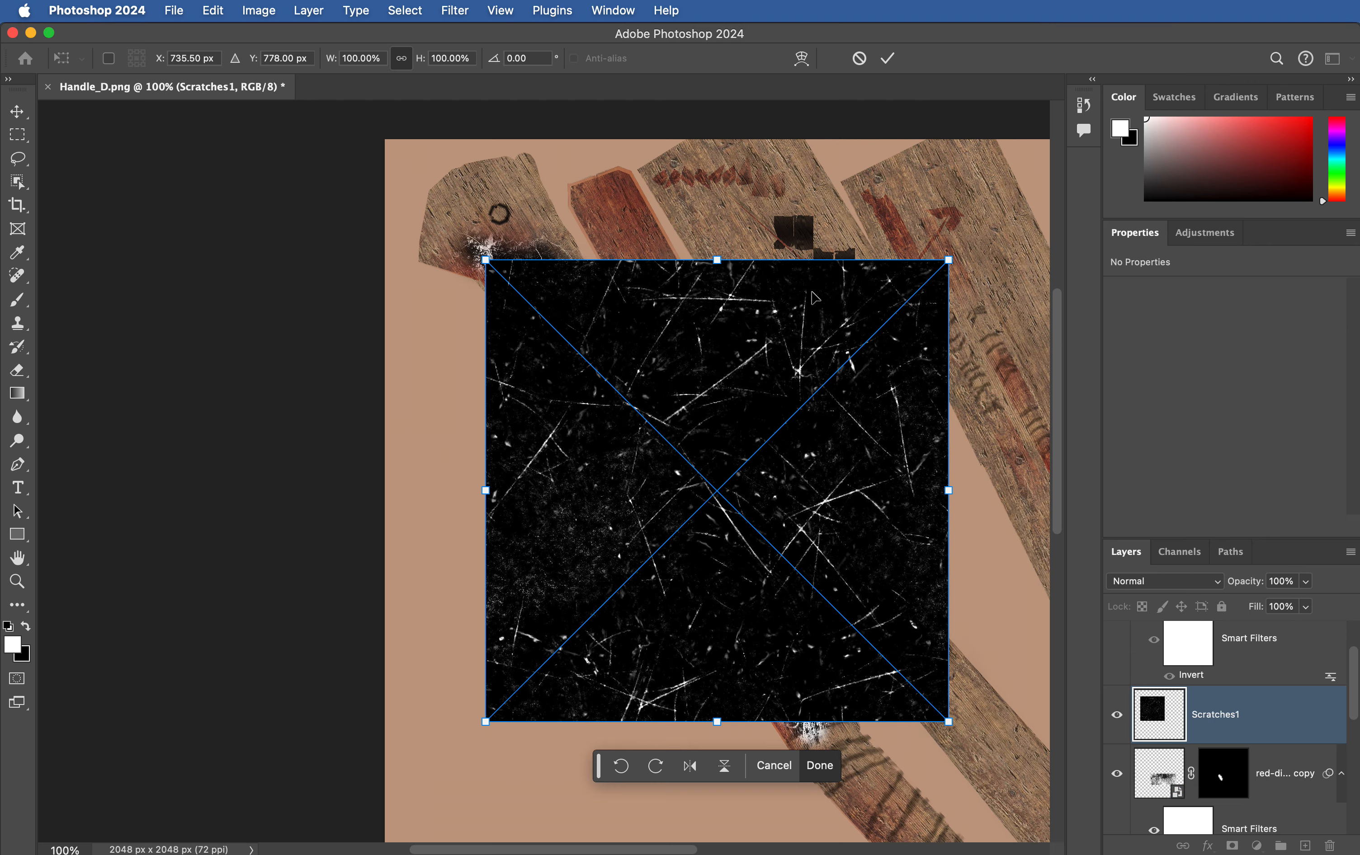
{"action": "key", "text": "Return"}
{"action": "key", "text": "super+i"}
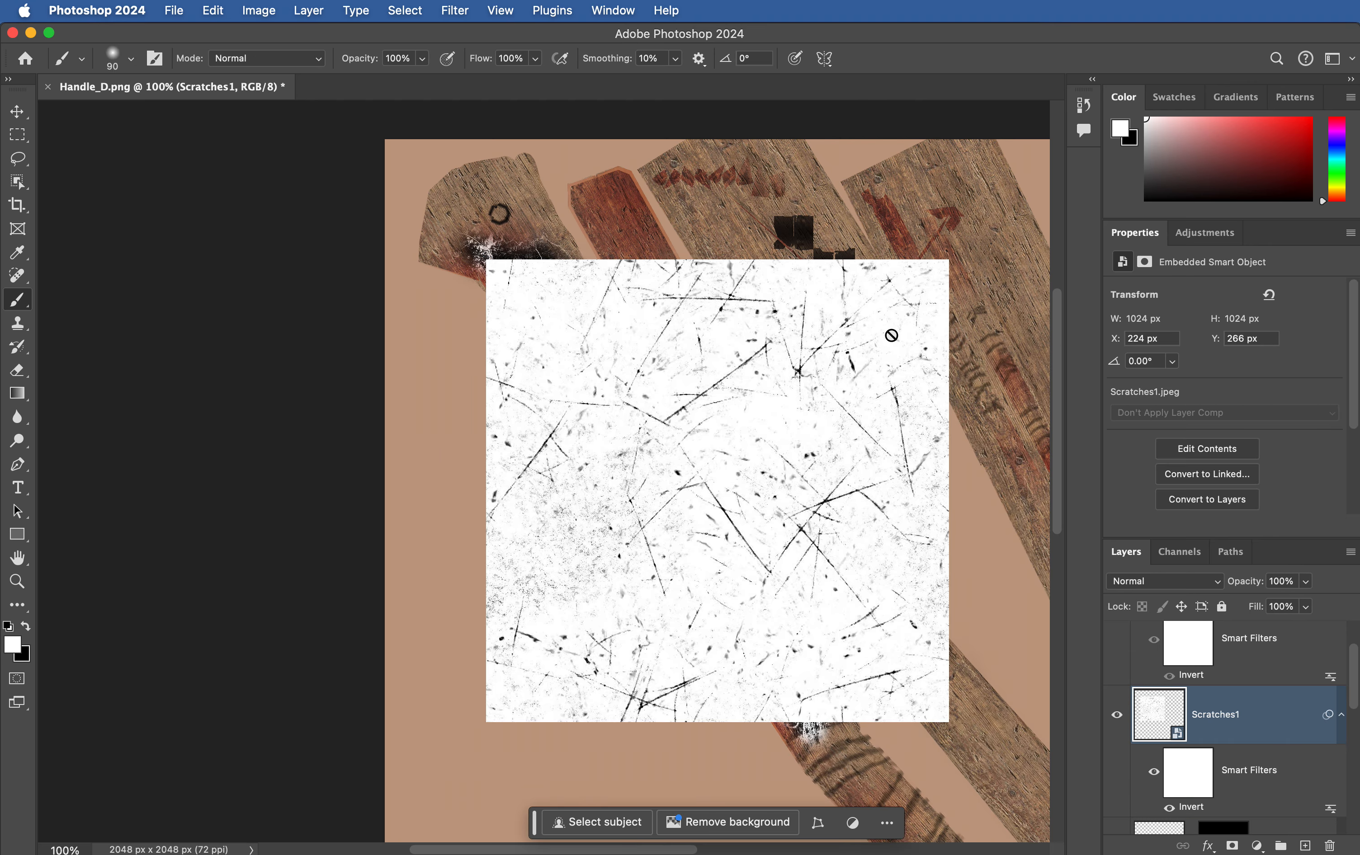
Step: Scale the Scratches1 layer to about 549 px square, rotate it 0.21°, and place it over the handle's head
{"action": "key", "text": "super+t"}
{"action": "left_click", "coordinate": [1179, 469]}
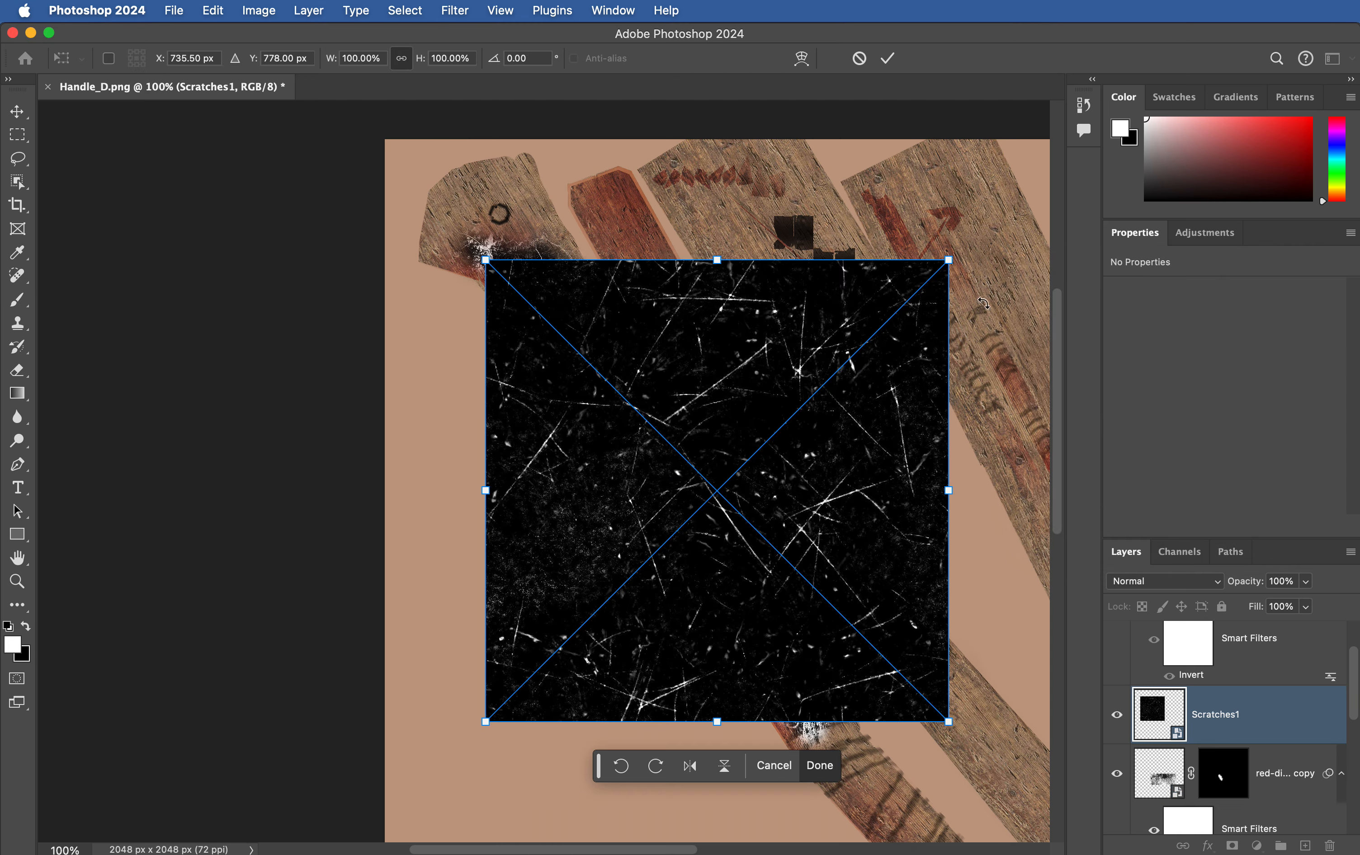
{"action": "left_click_drag", "start_coordinate": [954, 265], "coordinate": [732, 477]}
{"action": "mouse_move", "coordinate": [744, 416]}
{"action": "left_mouse_down"}
{"action": "mouse_move", "coordinate": [760, 428]}
{"action": "mouse_move", "coordinate": [756, 396]}
{"action": "left_mouse_up"}
{"action": "left_click_drag", "start_coordinate": [690, 503], "coordinate": [624, 190]}
{"action": "key", "text": "Return"}
{"action": "key", "text": "b"}
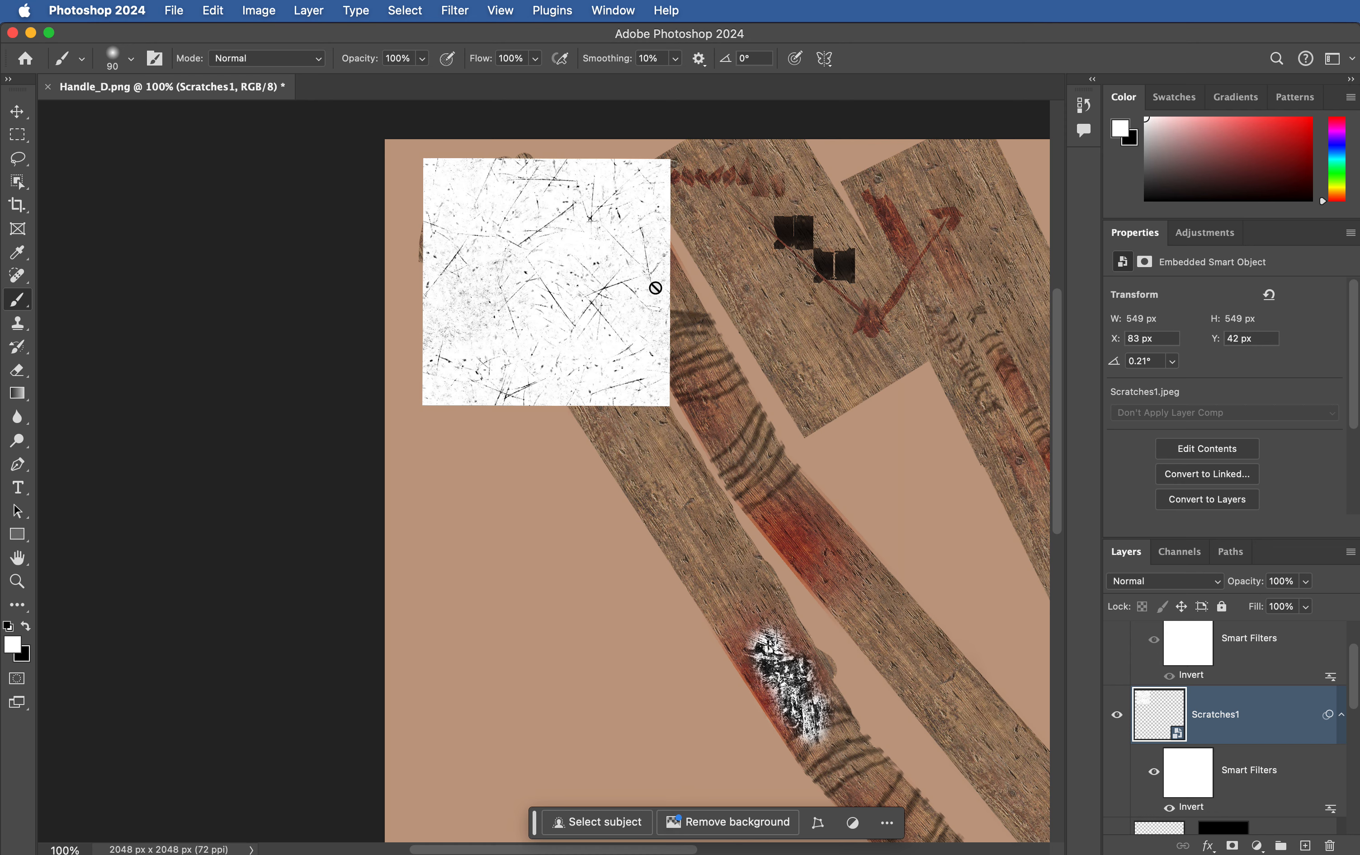
Step: Set Scratches1 to Multiply and shift it over the handle's head to X 32 px, Y 48 px
{"action": "key", "text": "v"}
{"action": "left_click", "coordinate": [1166, 581]}
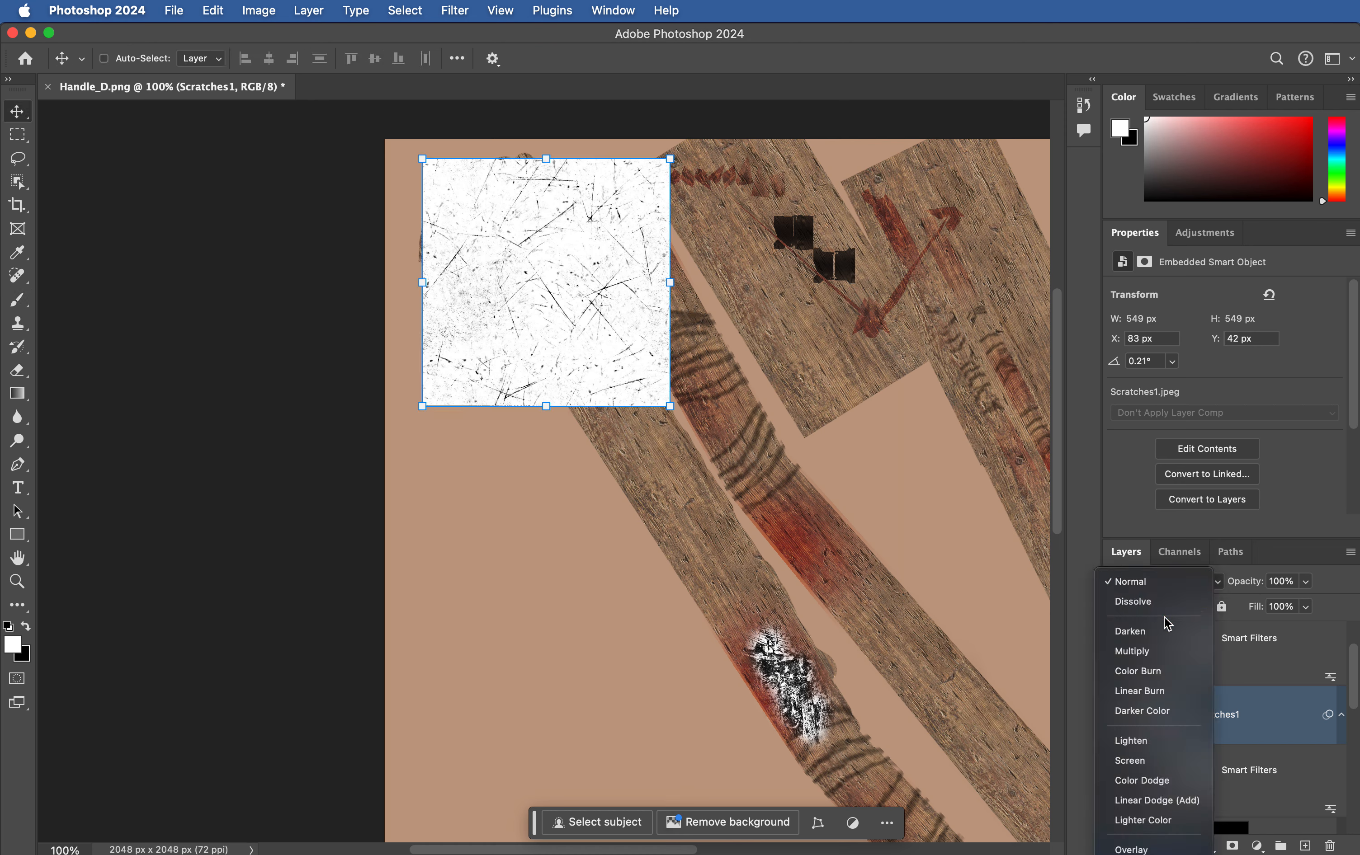
{"action": "left_click", "coordinate": [1162, 652]}
{"action": "left_click_drag", "start_coordinate": [572, 315], "coordinate": [556, 288]}
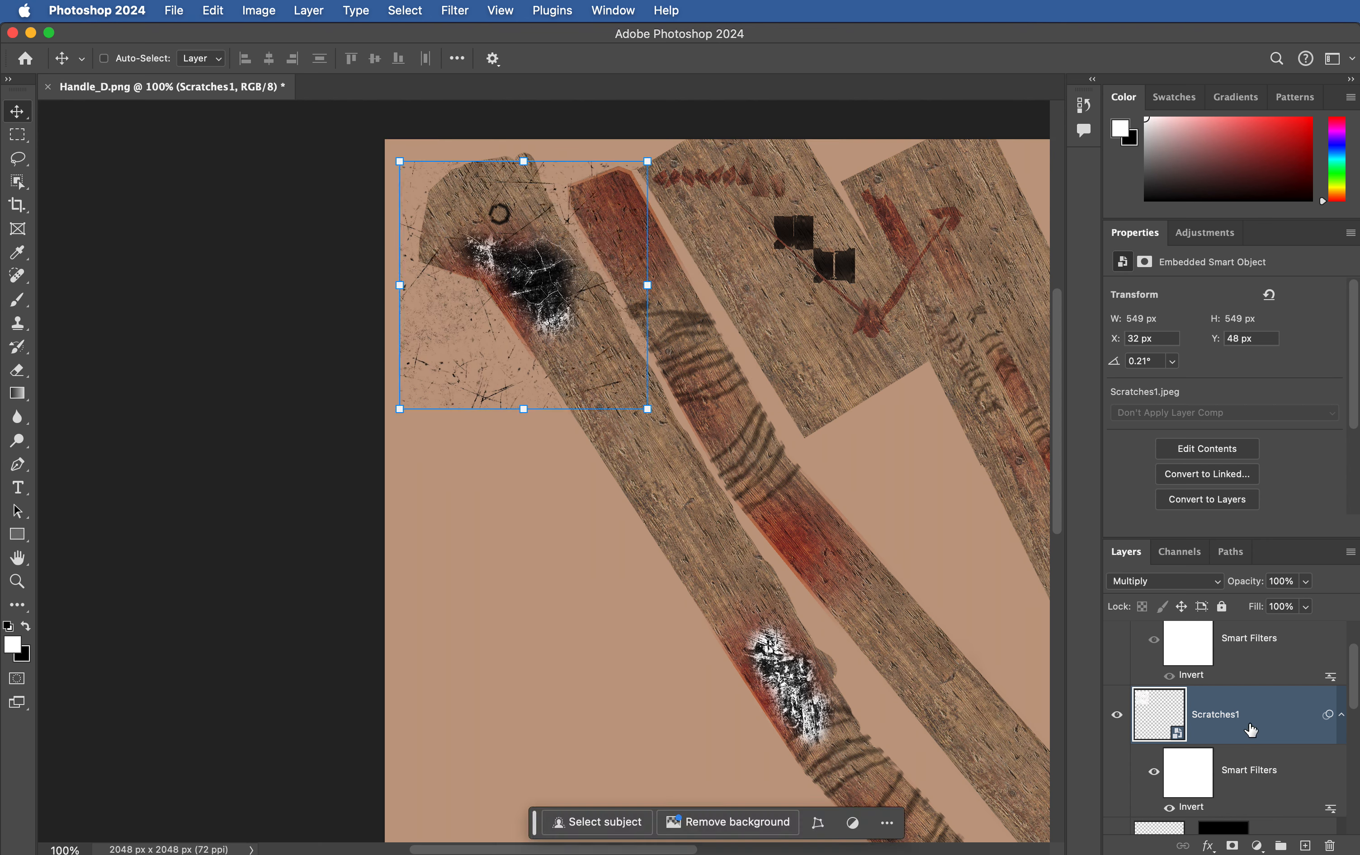
Step: Add a black-inverted mask to Scratches1 and paint white around the hole and down the handle's head to reveal scratches
{"action": "left_click", "coordinate": [1231, 846]}
{"action": "key", "text": "super+i"}
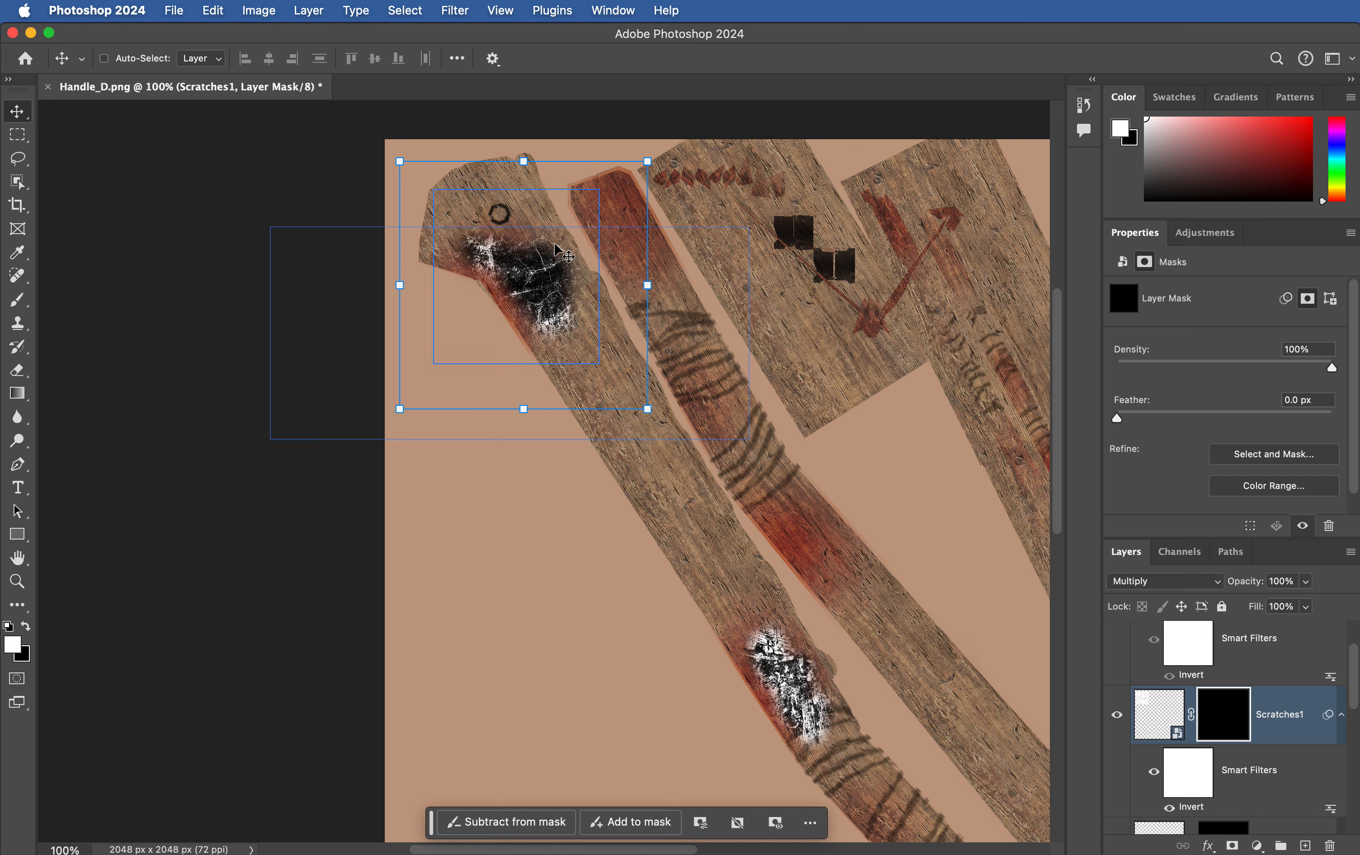
{"action": "key", "text": "b"}
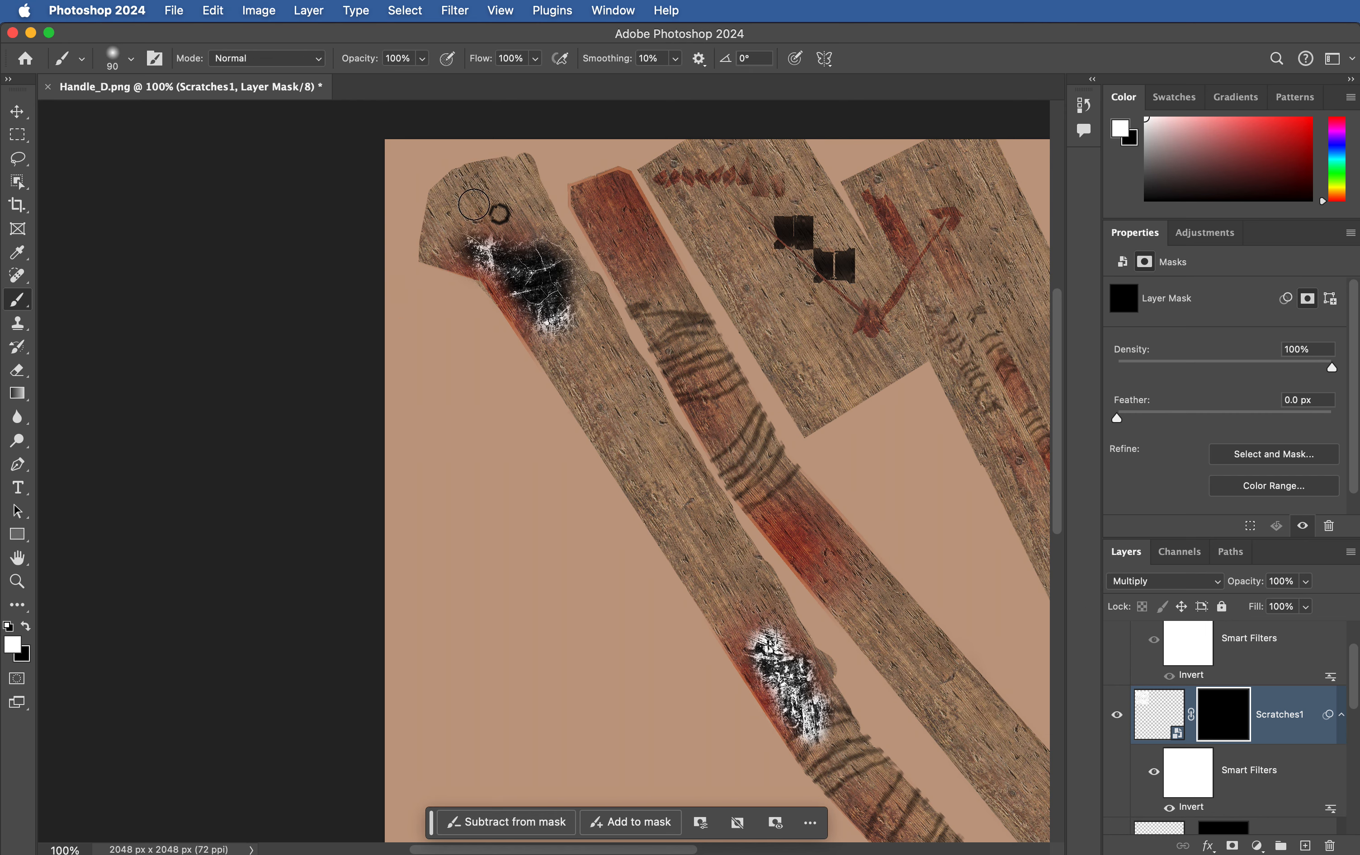
{"action": "left_click_drag", "start_coordinate": [495, 186], "coordinate": [531, 253]}
{"action": "left_click_drag", "start_coordinate": [576, 328], "coordinate": [591, 338]}
Step: Select the grunge copy layer over the lower stain and set its blend mode to Multiply
{"action": "scroll", "coordinate": [1245, 721], "scroll_direction": "down", "scroll_amount": 3}
{"action": "scroll", "coordinate": [1208, 721], "scroll_direction": "up", "scroll_amount": 2}
{"action": "left_click", "coordinate": [1118, 657]}
{"action": "left_click", "coordinate": [1118, 657]}
{"action": "left_click", "coordinate": [1119, 658]}
{"action": "left_click", "coordinate": [1152, 654]}
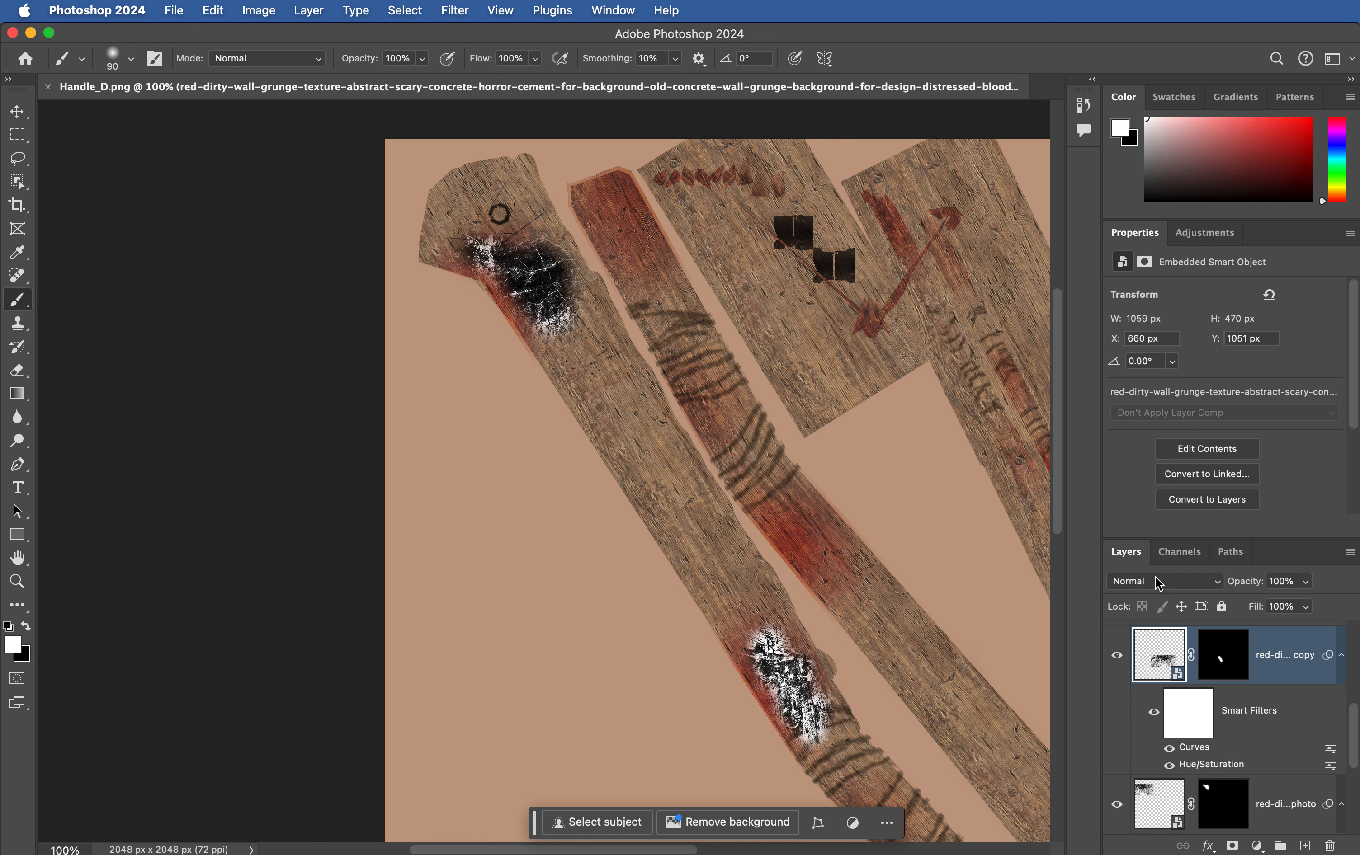
{"action": "left_click", "coordinate": [1159, 582]}
{"action": "left_click", "coordinate": [1138, 649]}
Step: Toggle the Scratches1 layer's visibility to check its effect on the handle's head
{"action": "scroll", "coordinate": [1156, 699], "scroll_direction": "down", "scroll_amount": 2}
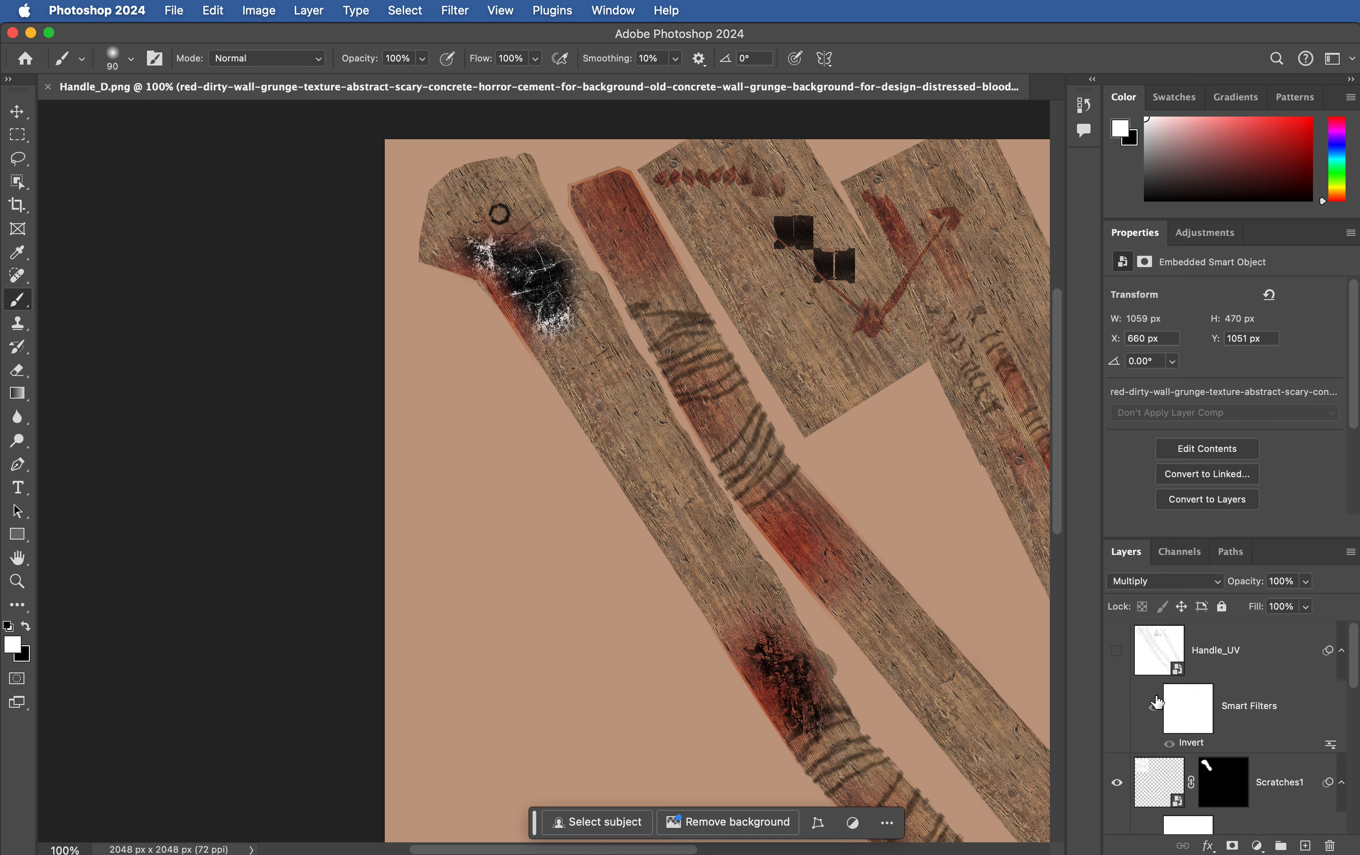
{"action": "scroll", "coordinate": [1156, 702], "scroll_direction": "down", "scroll_amount": 2}
{"action": "left_click", "coordinate": [1148, 747]}
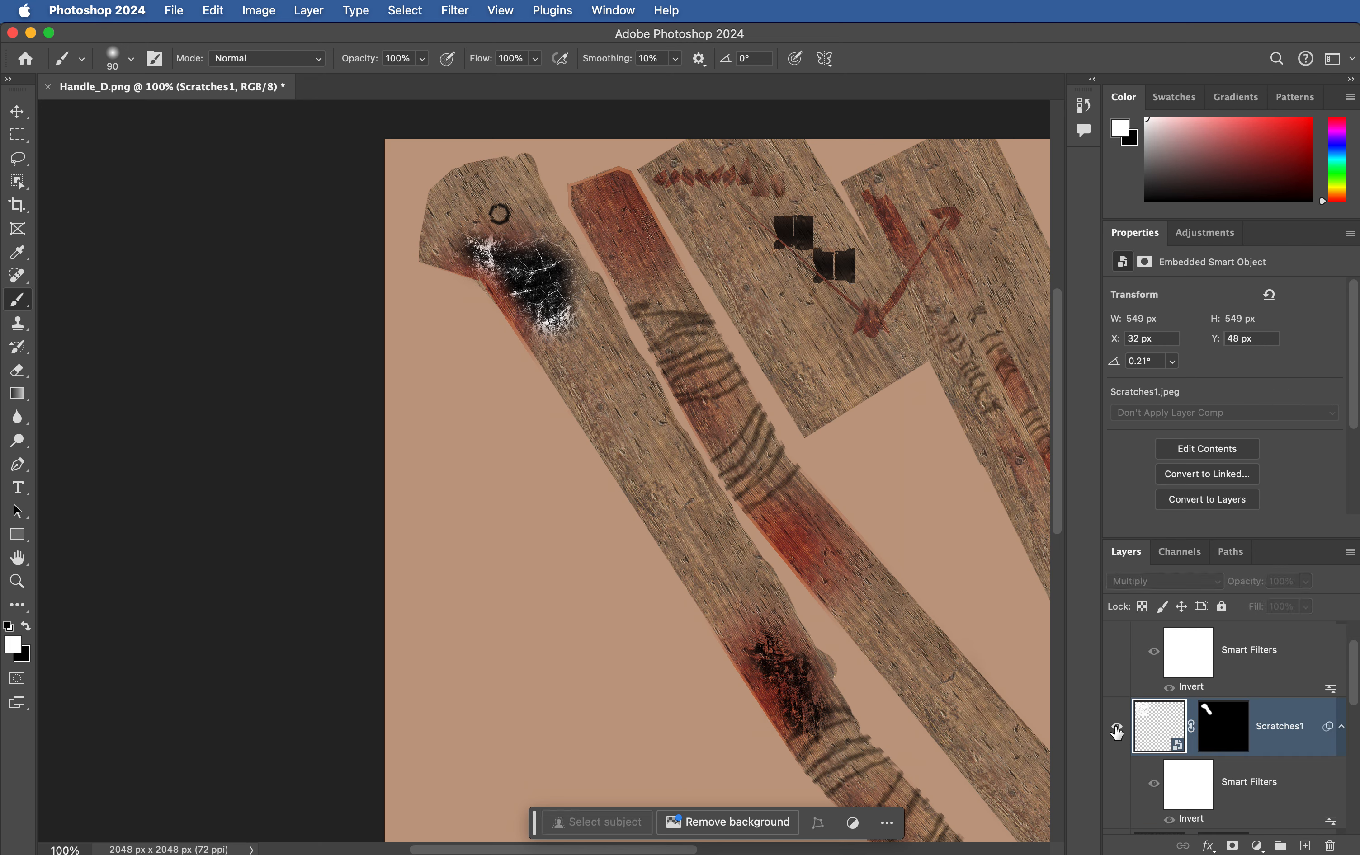
{"action": "scroll", "coordinate": [1148, 751], "scroll_direction": "up", "scroll_amount": 3}
{"action": "left_click", "coordinate": [1151, 647]}
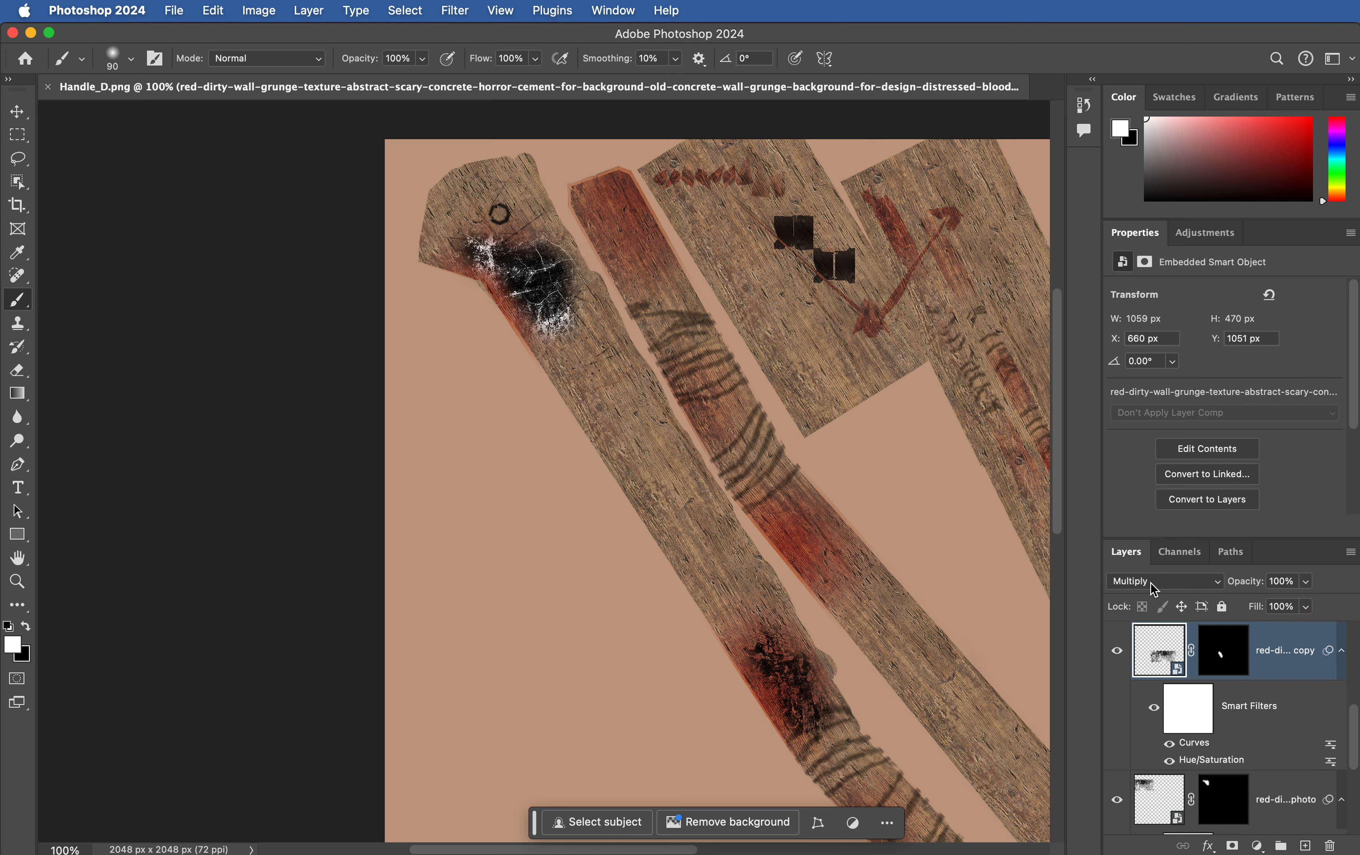
{"action": "left_click", "coordinate": [1157, 582]}
{"action": "left_click", "coordinate": [1314, 644]}
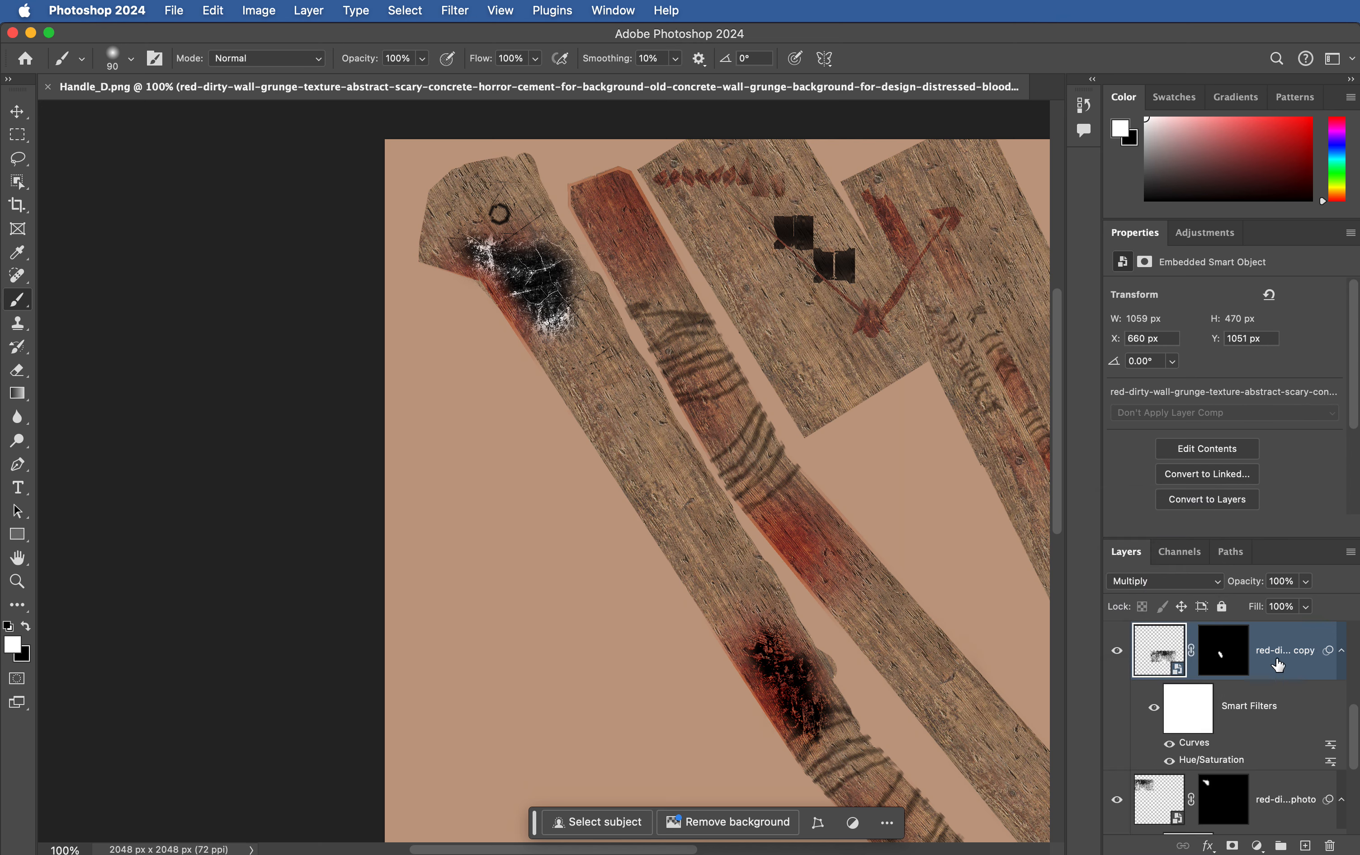
Step: Select the original grunge layer below the hole and set its blend mode to Multiply
{"action": "scroll", "coordinate": [1177, 707], "scroll_direction": "down", "scroll_amount": 4}
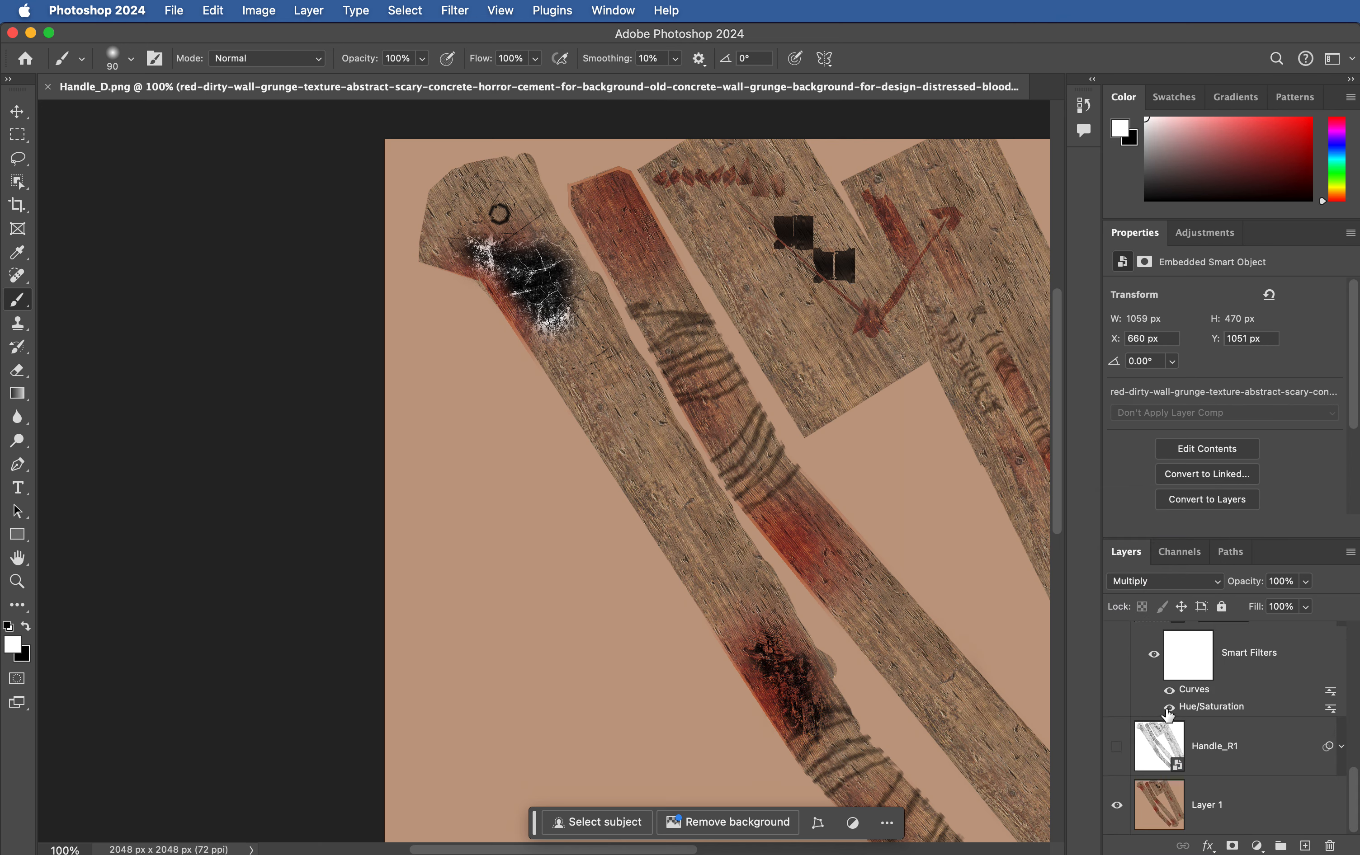
{"action": "scroll", "coordinate": [1167, 714], "scroll_direction": "up", "scroll_amount": 3}
{"action": "left_click", "coordinate": [1151, 656]}
{"action": "left_click", "coordinate": [1157, 583]}
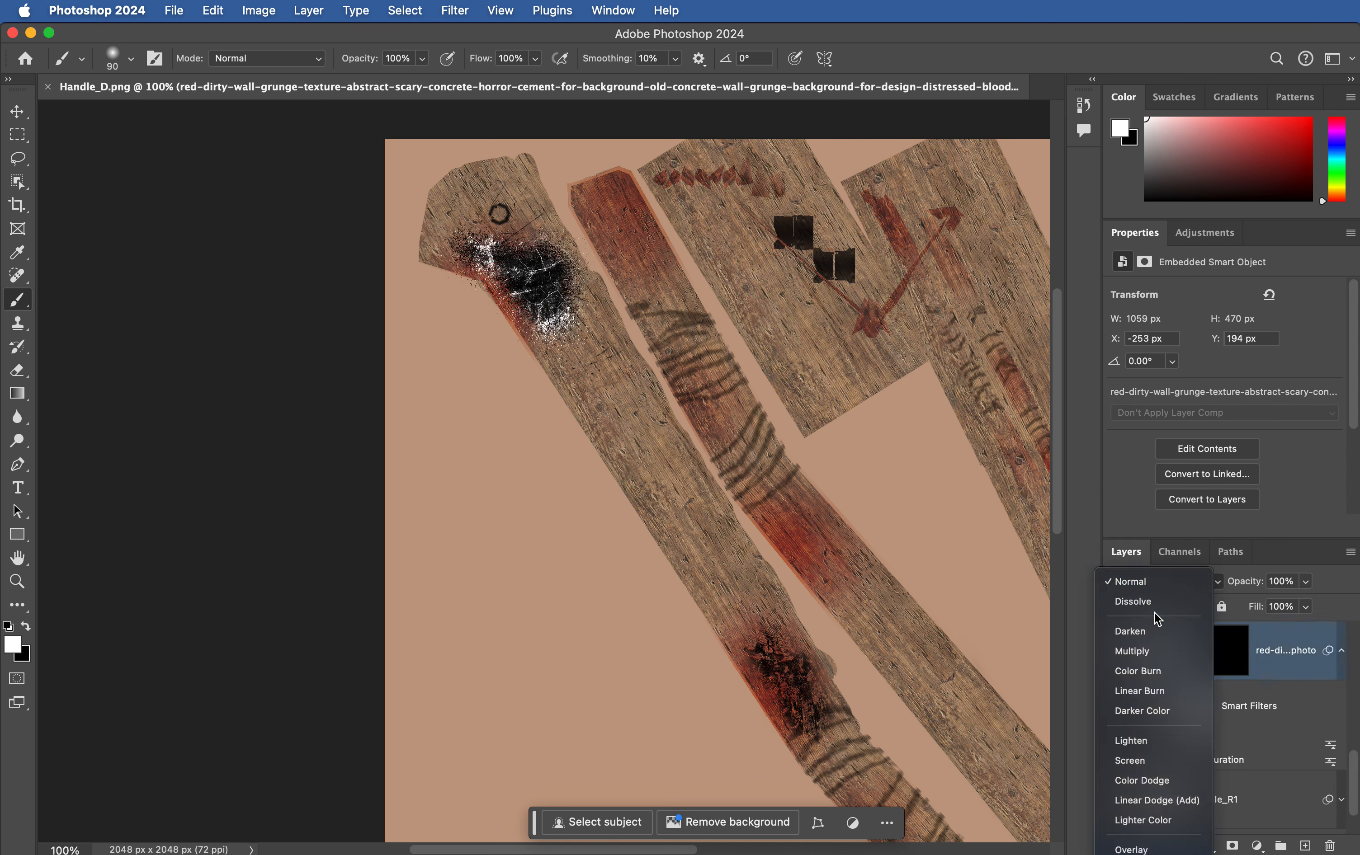
{"action": "left_click", "coordinate": [1148, 652]}
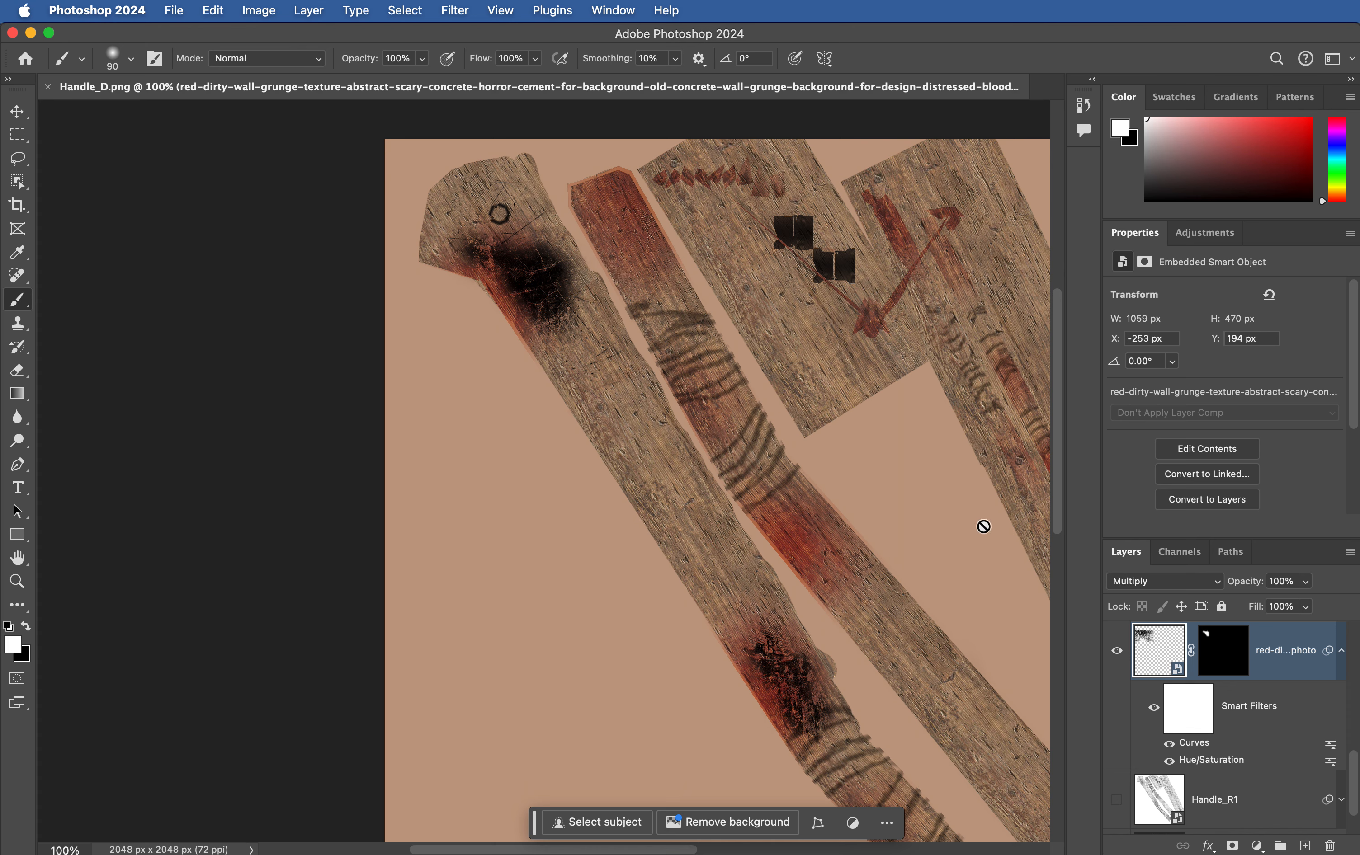
Step: Paint white on the original grunge layer's mask from the stain down the handle, undoing the stroke over the hole
{"action": "left_click", "coordinate": [1211, 672]}
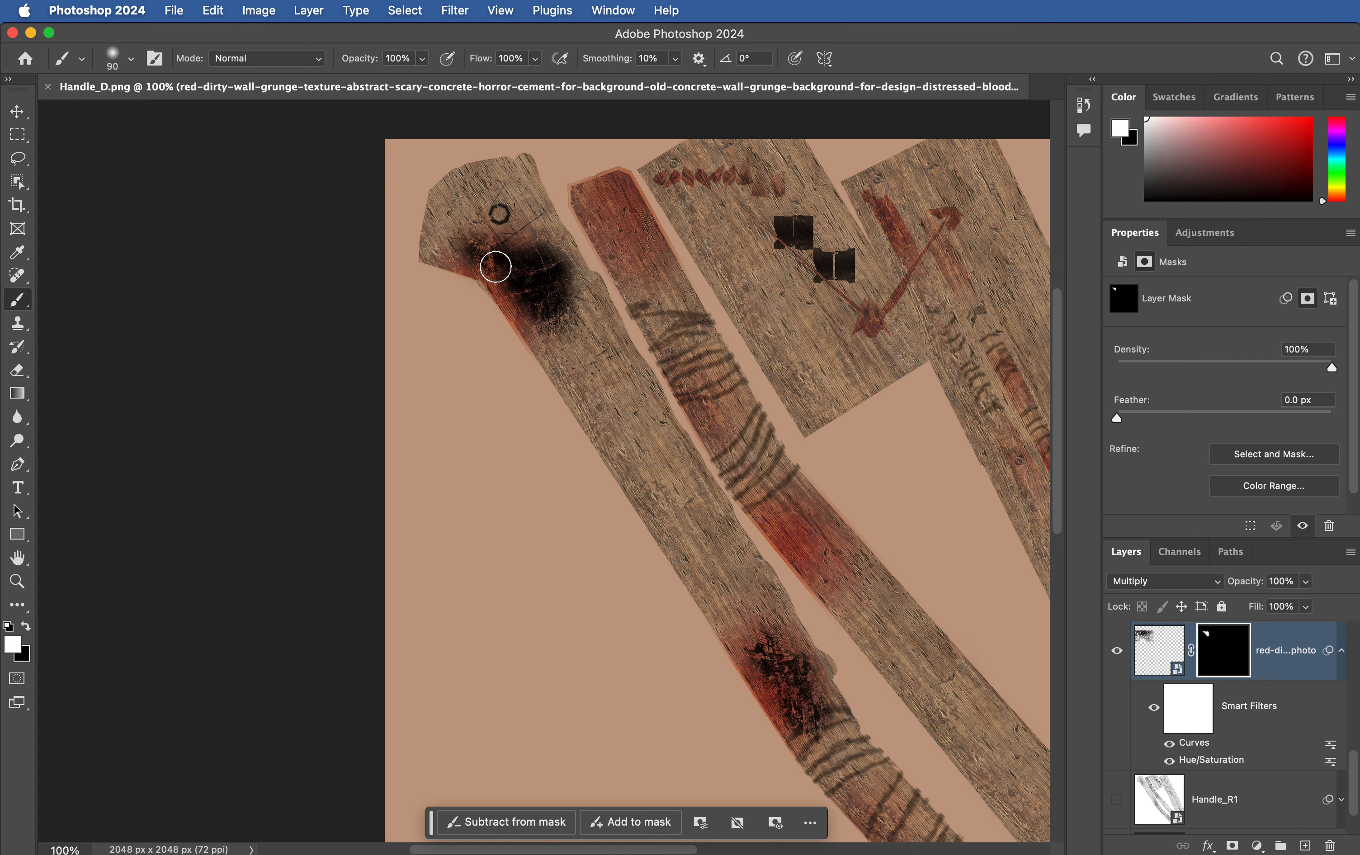
{"action": "mouse_move", "coordinate": [513, 287]}
{"action": "left_mouse_down"}
{"action": "mouse_move", "coordinate": [581, 373]}
{"action": "mouse_move", "coordinate": [583, 333]}
{"action": "mouse_move", "coordinate": [627, 441]}
{"action": "left_mouse_up"}
{"action": "left_click_drag", "start_coordinate": [567, 301], "coordinate": [490, 214]}
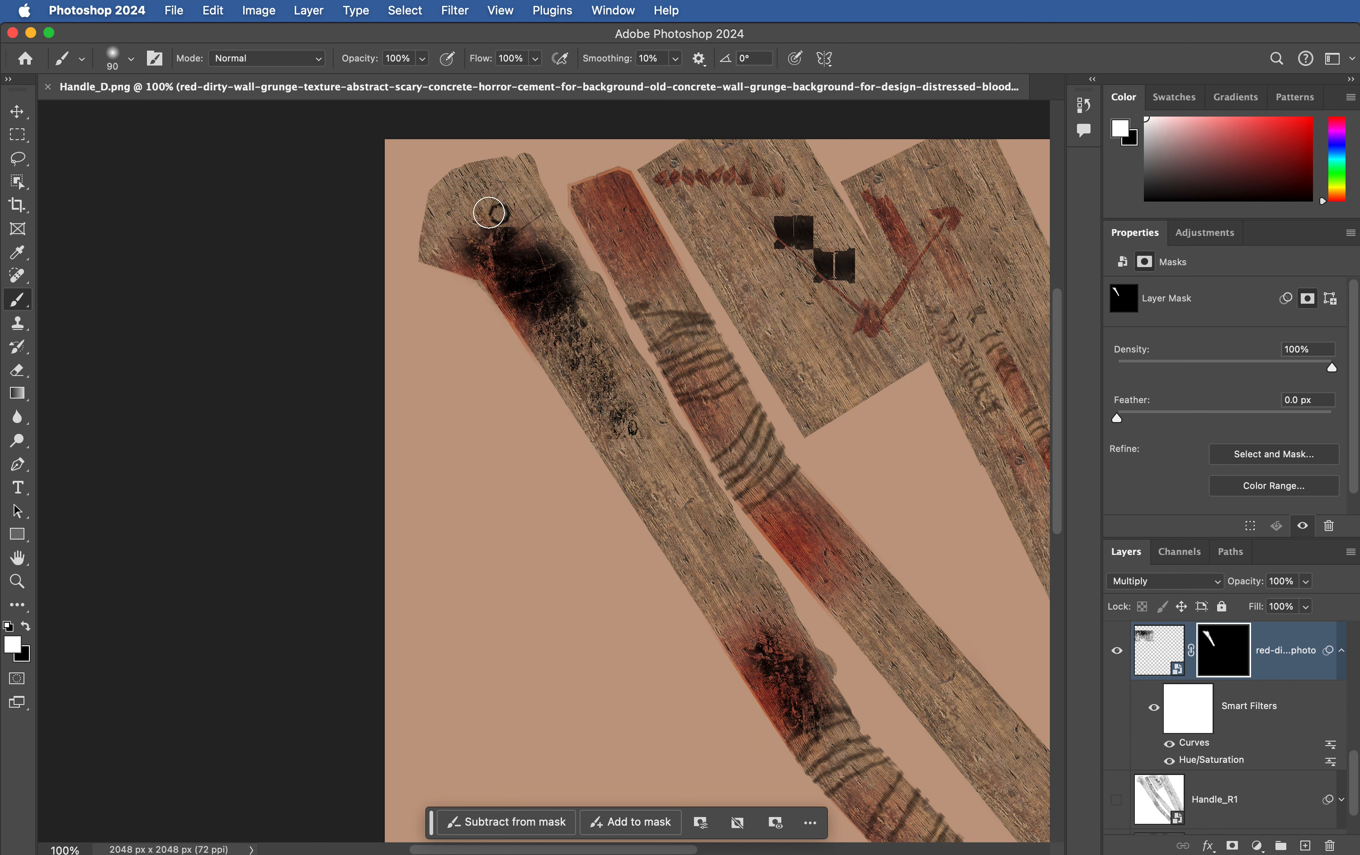
{"action": "key", "text": "super+z"}
{"action": "scroll", "coordinate": [485, 229], "scroll_direction": "down", "scroll_amount": 1}
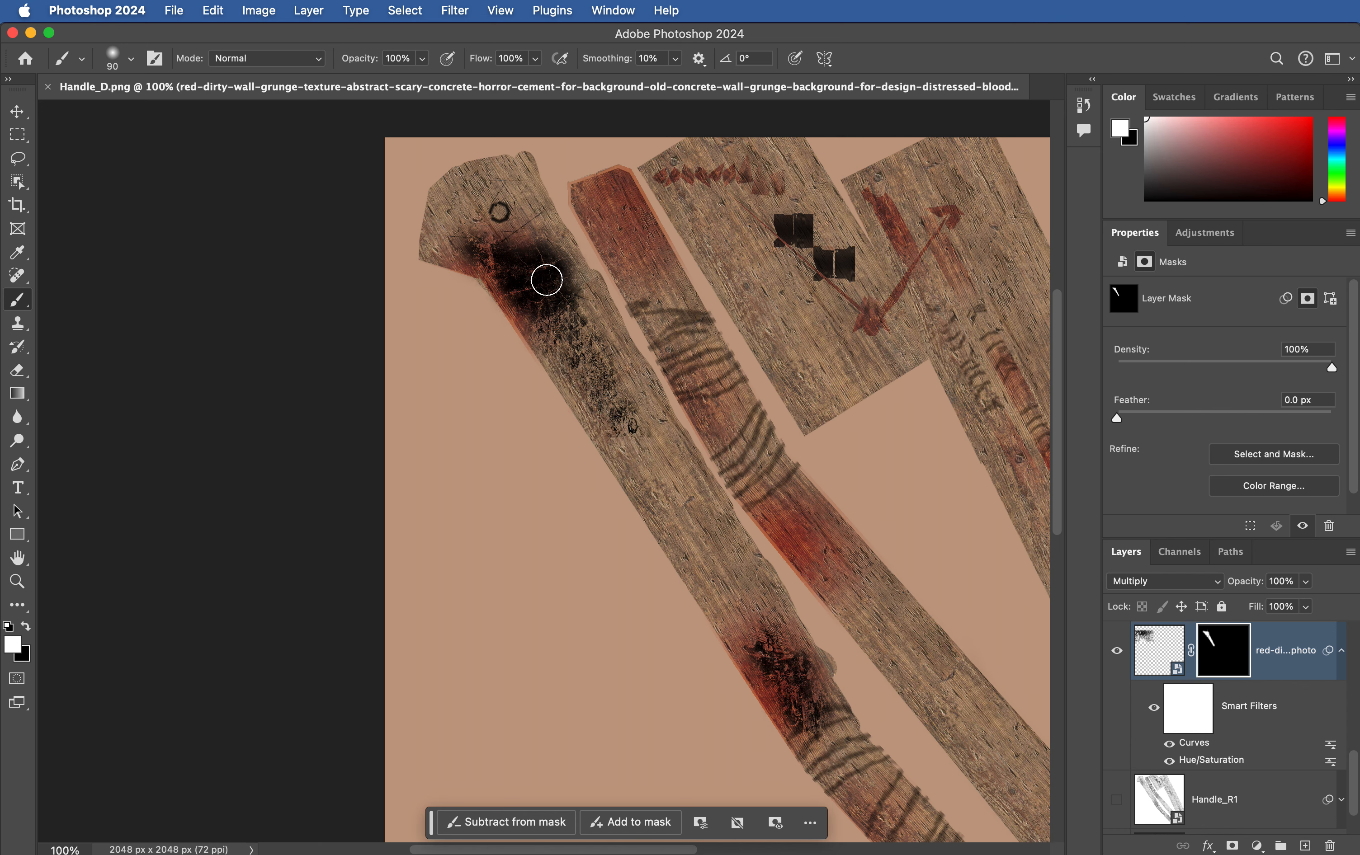
Step: Hide the base Layer 1 and show the Handle_R1 roughness layer
{"action": "left_click_drag", "start_coordinate": [685, 337], "coordinate": [542, 371]}
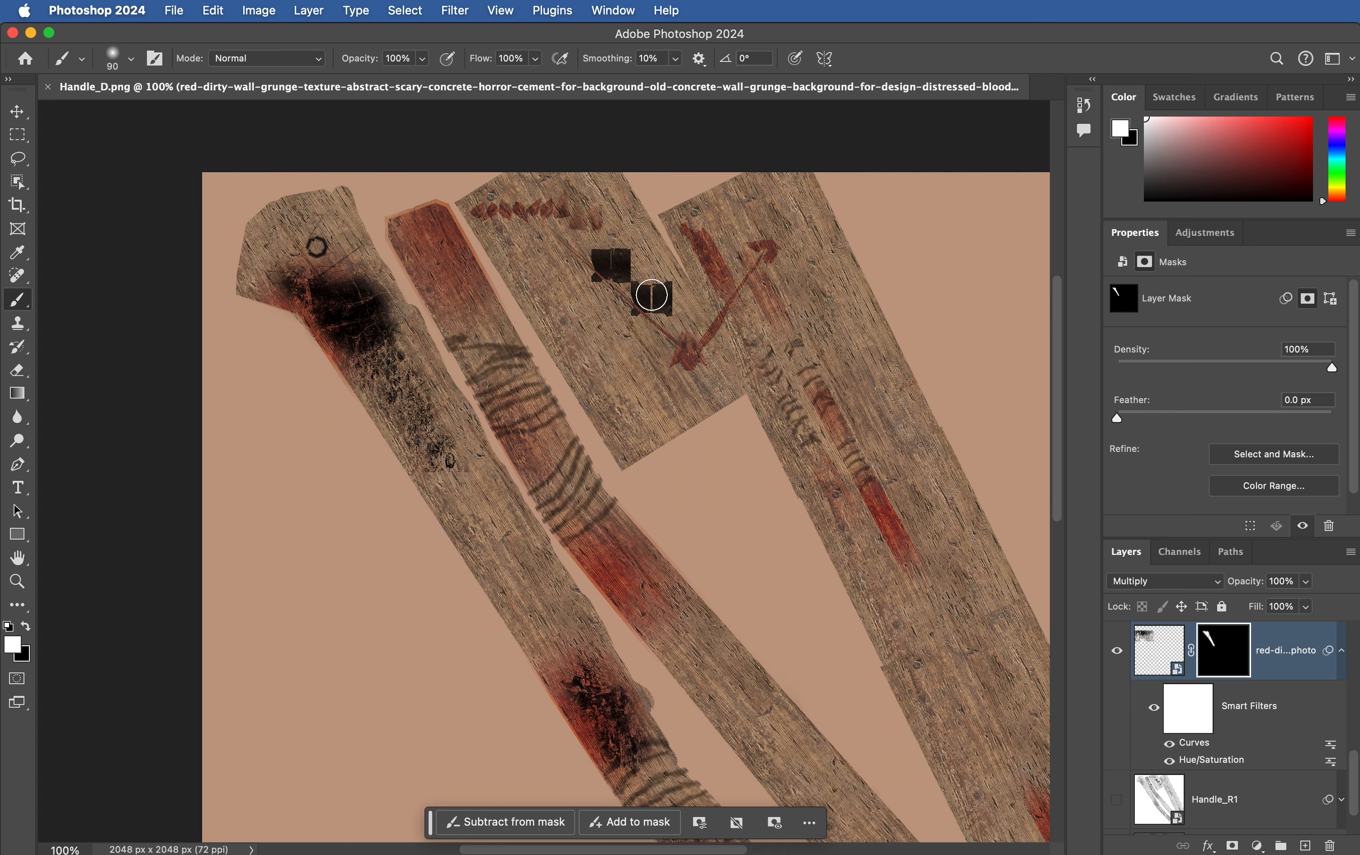
{"action": "scroll", "coordinate": [1169, 749], "scroll_direction": "down", "scroll_amount": 2}
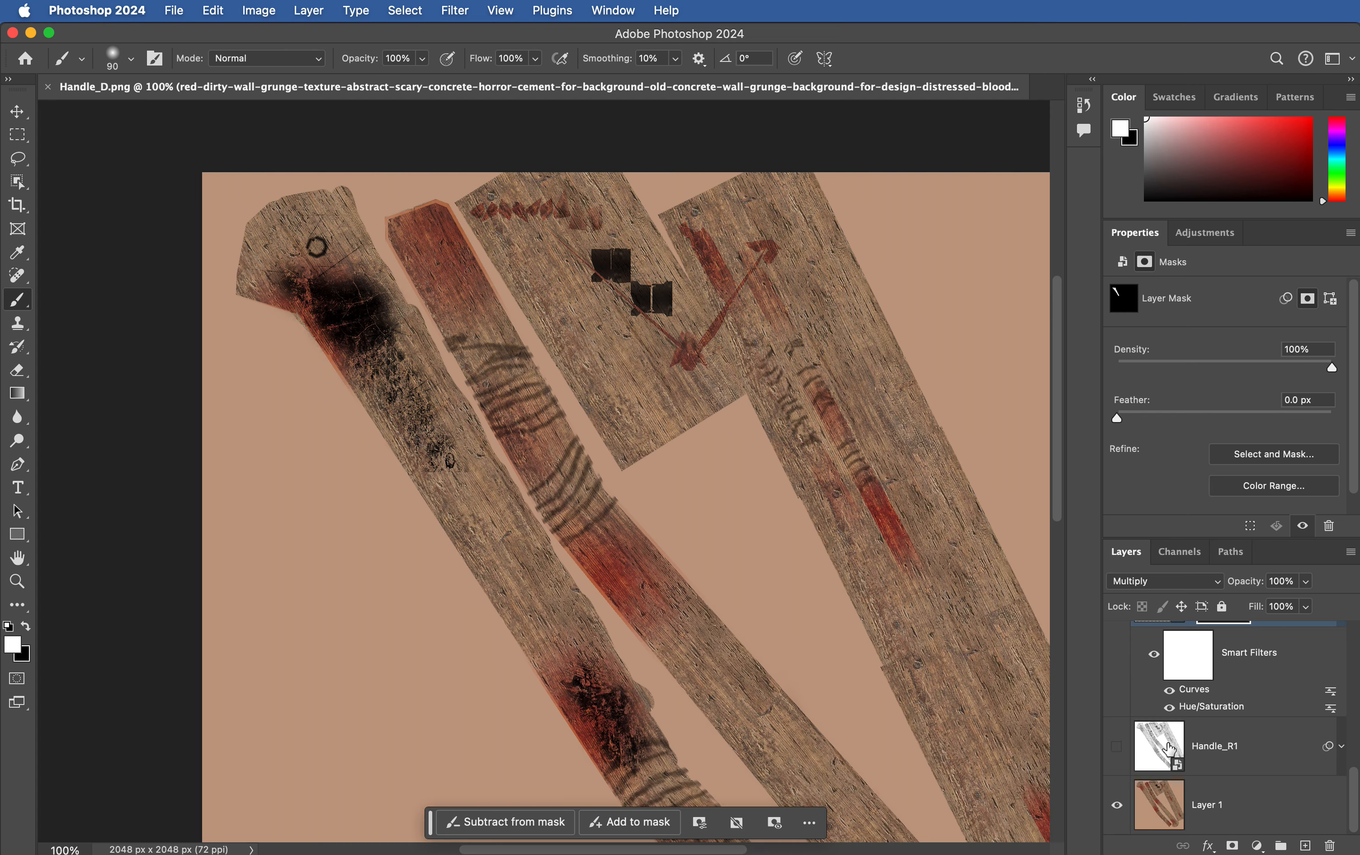
{"action": "left_click", "coordinate": [1116, 806]}
{"action": "left_click", "coordinate": [1116, 749]}
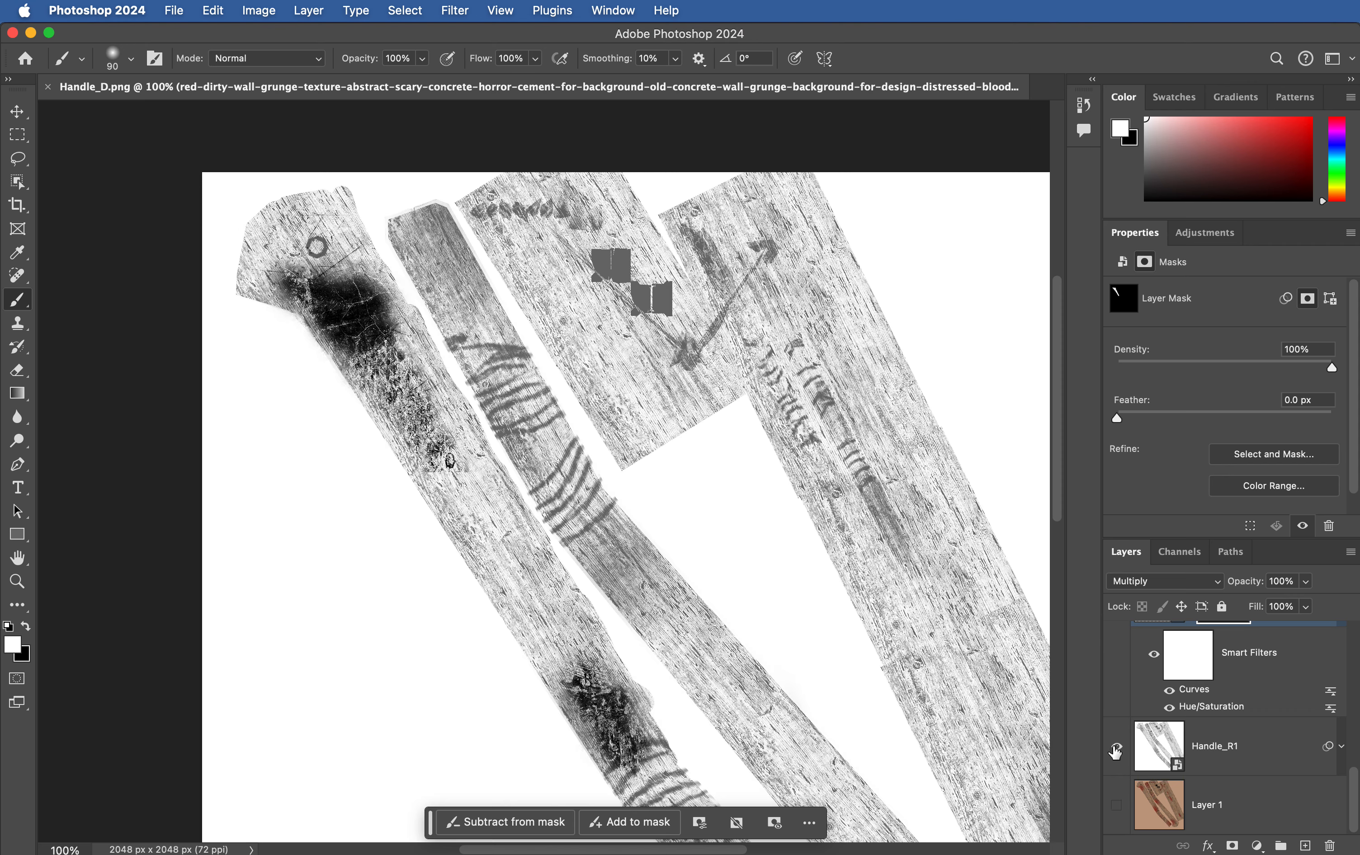
Step: Group the layers from Handle_R1 up to Scratches1 and toggle the group's visibility to check its content
{"action": "left_click", "coordinate": [1229, 749]}
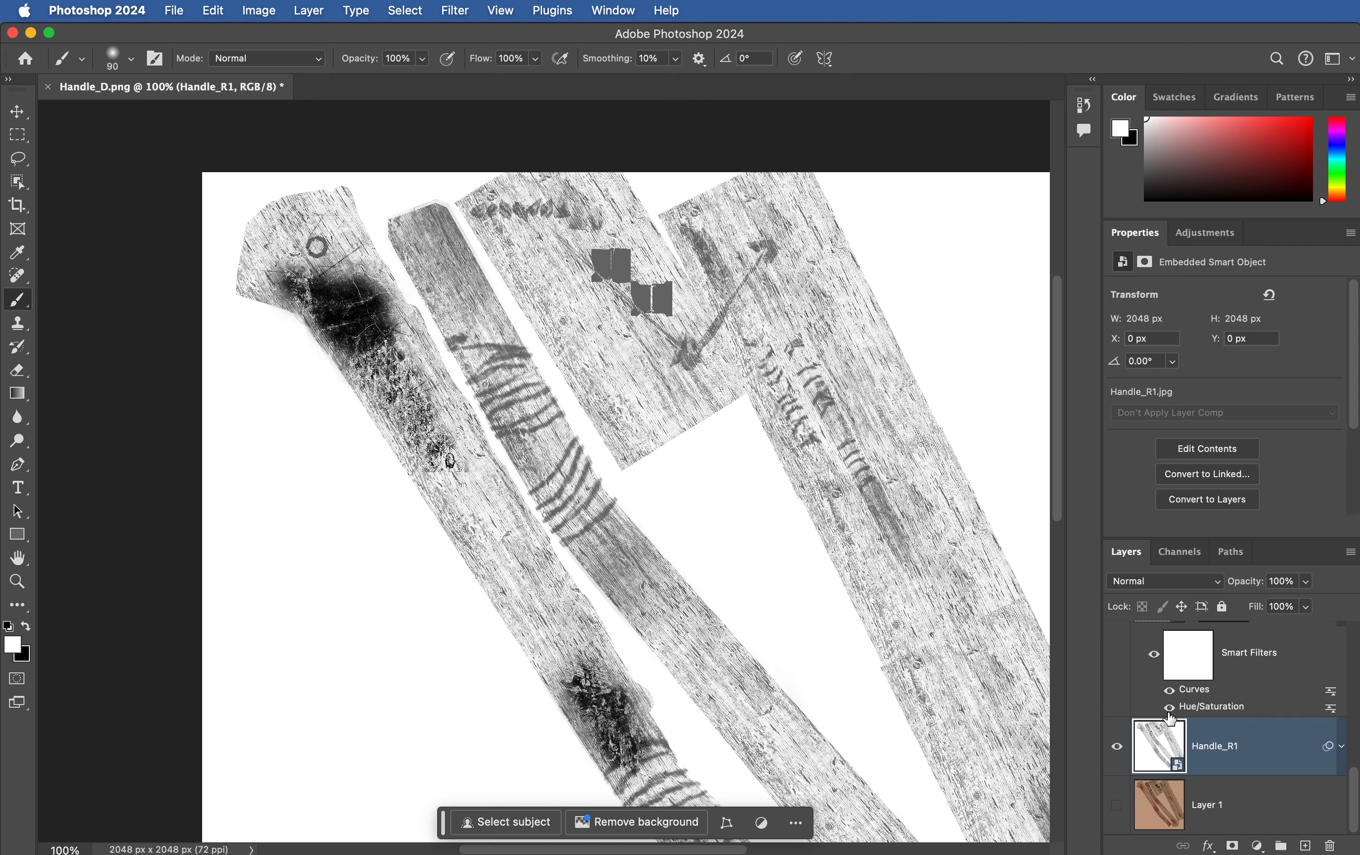
{"action": "scroll", "coordinate": [1190, 700], "scroll_direction": "up", "scroll_amount": 6}
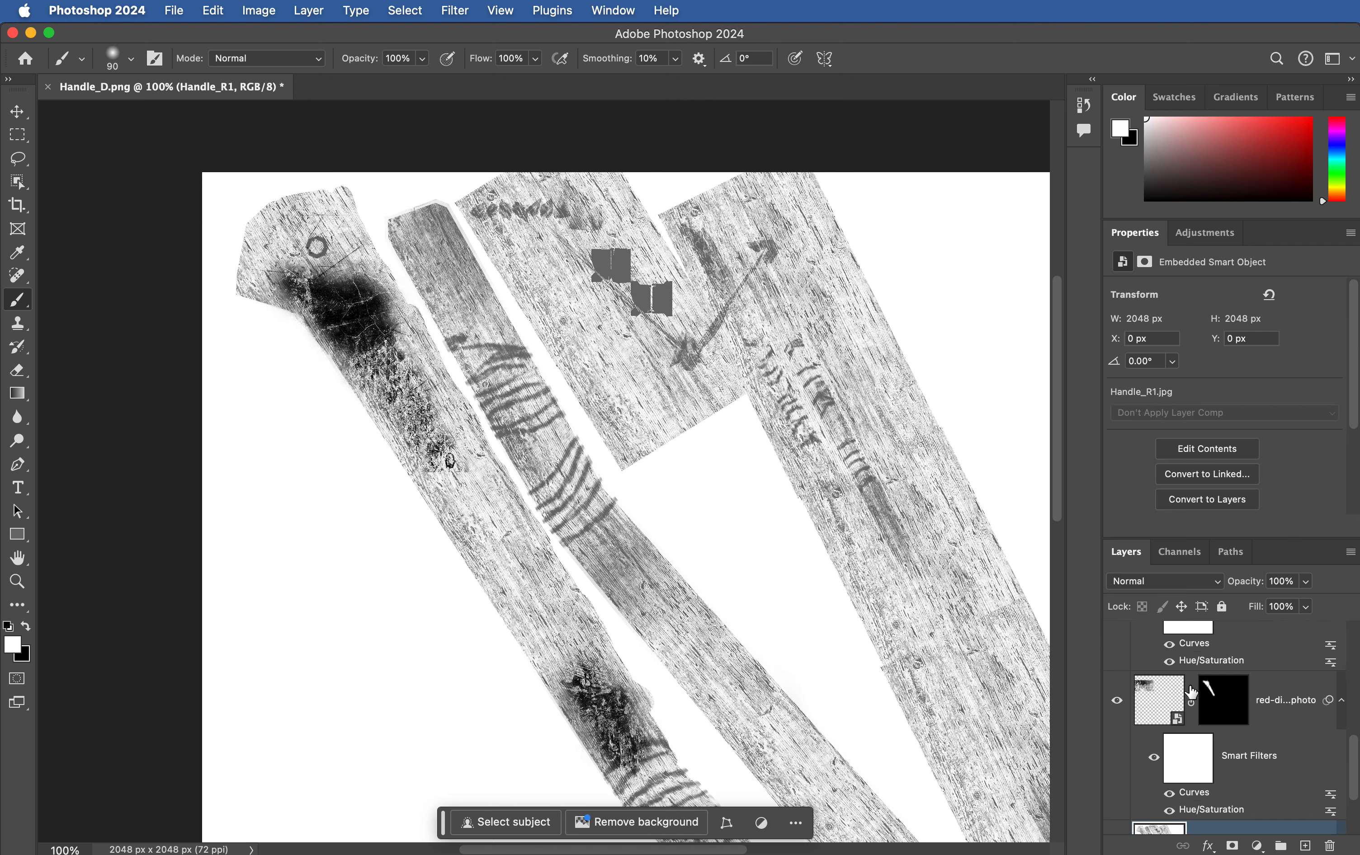
{"action": "scroll", "coordinate": [1161, 677], "scroll_direction": "up", "scroll_amount": 3}
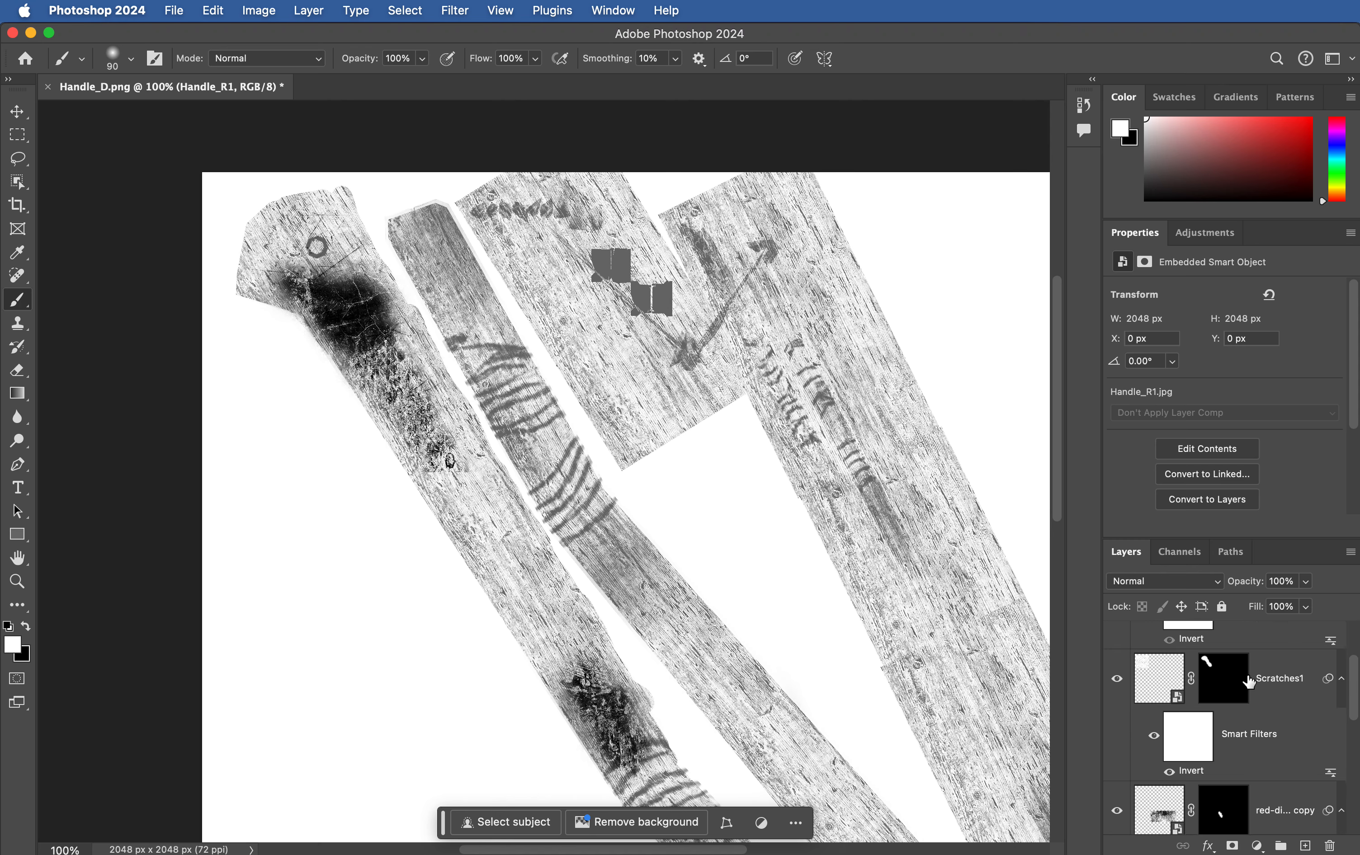
{"action": "left_click", "coordinate": [1283, 747]}
{"action": "scroll", "coordinate": [1267, 736], "scroll_direction": "up", "scroll_amount": 1}
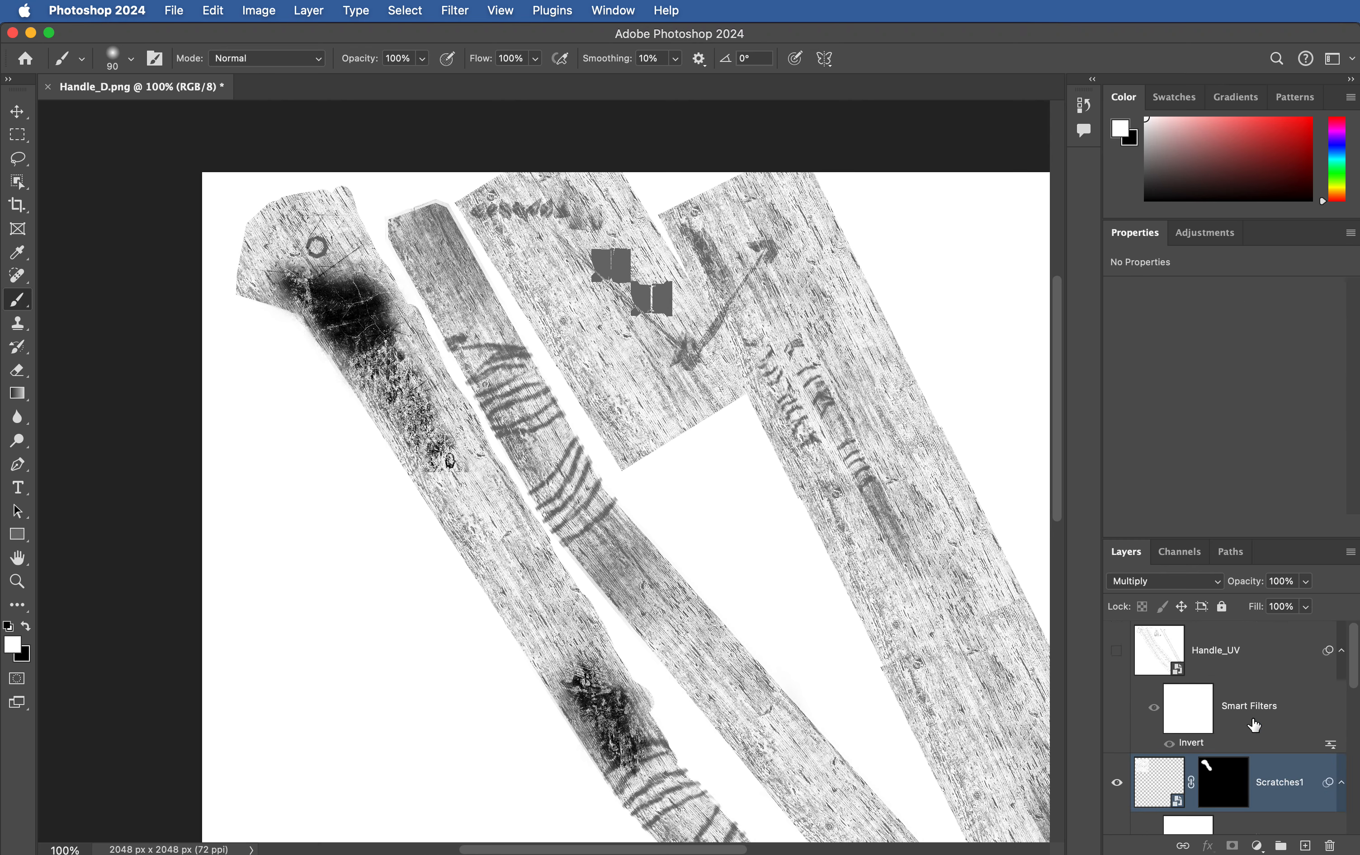
{"action": "key", "text": "super+g"}
{"action": "left_click", "coordinate": [1117, 765]}
{"action": "left_click", "coordinate": [1117, 764]}
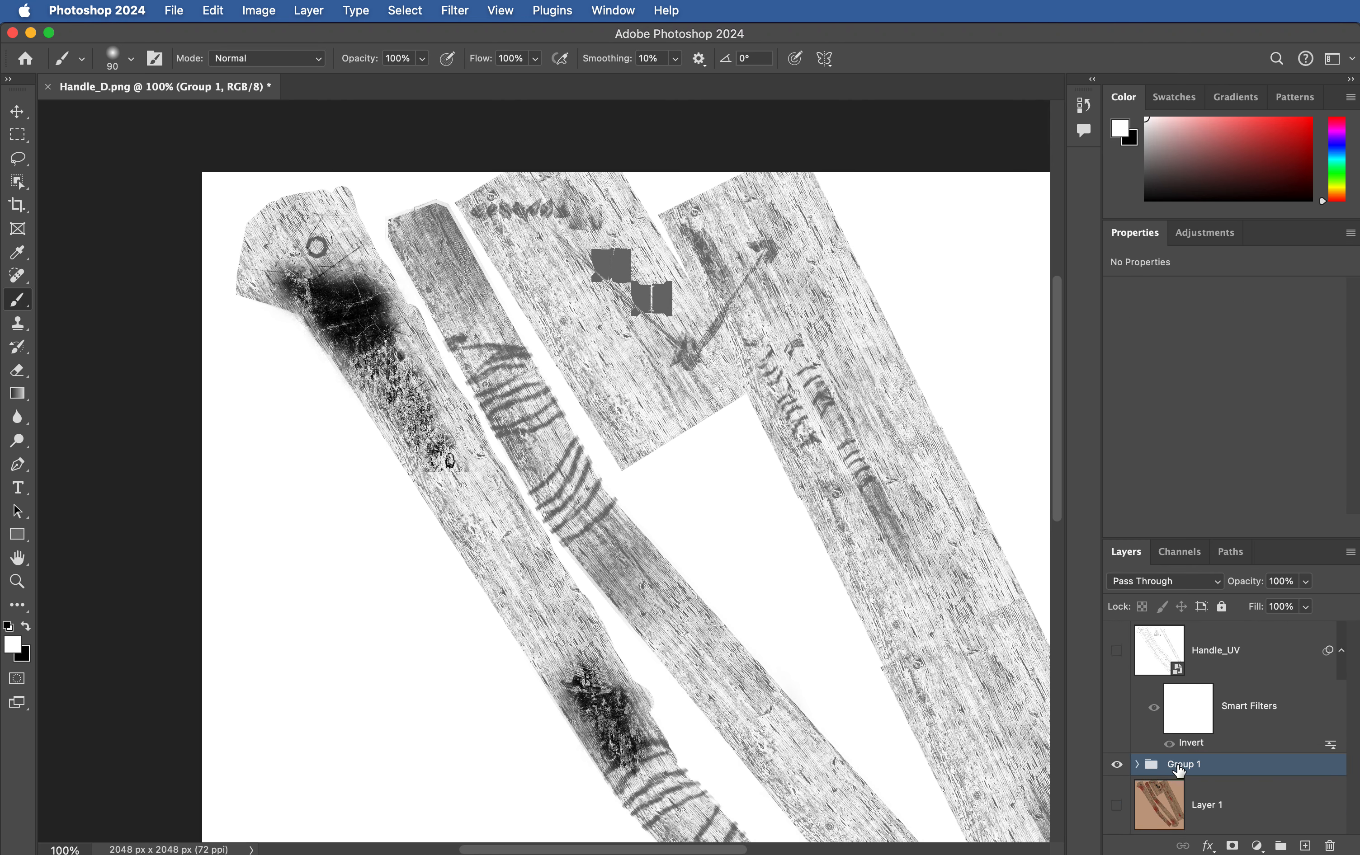
Step: Rename the new layer group as R2
{"action": "double_click", "coordinate": [1183, 764]}
{"action": "type", "text": "R1"}
{"action": "key", "text": "BackSpace"}
{"action": "type", "text": "2"}
{"action": "key", "text": "Return"}
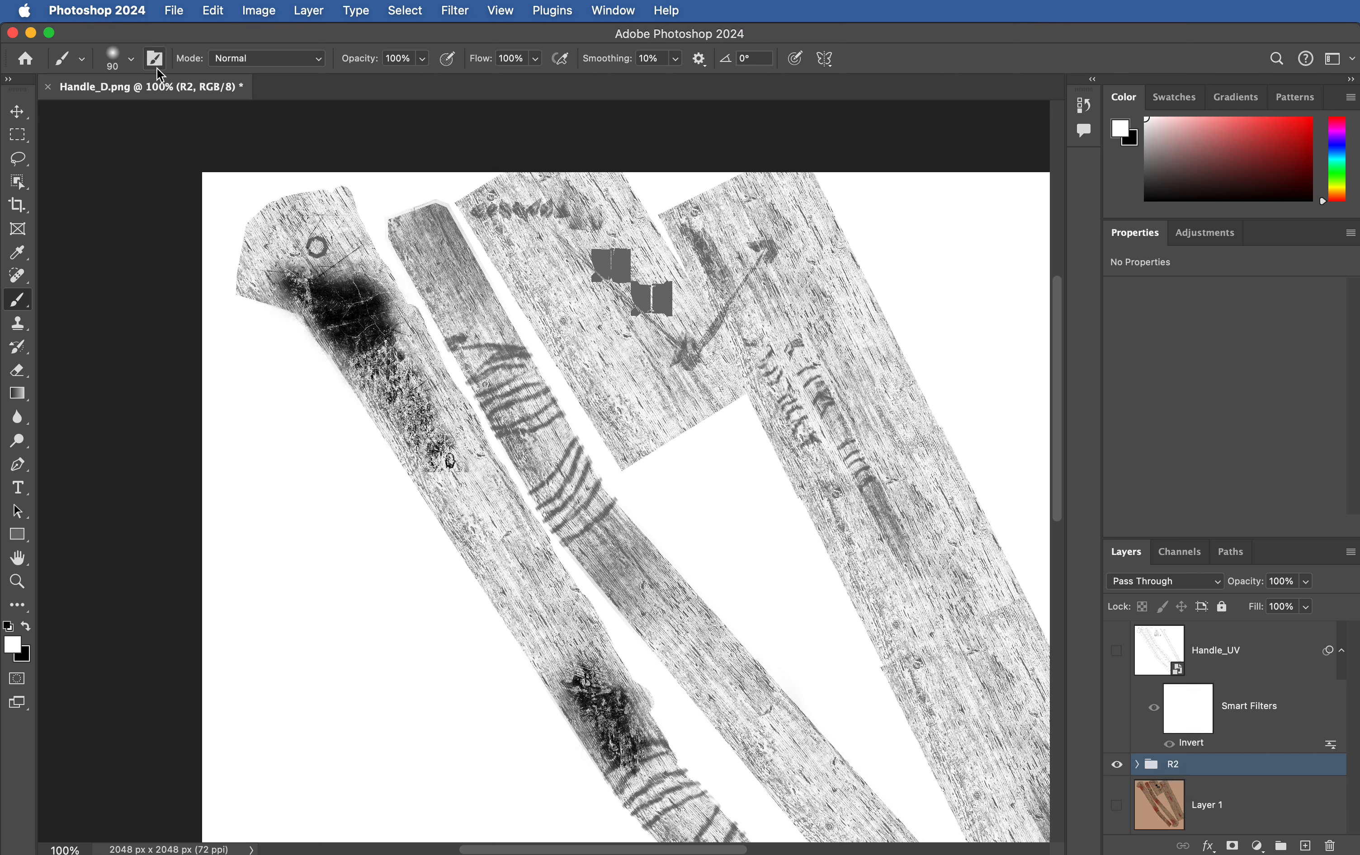
{"action": "double_click", "coordinate": [1176, 765]}
{"action": "key", "text": "Return"}
Step: Save the document as Handle_R2.psd in the Textures folder, allowing access to the Downloads folder
{"action": "key", "text": "super+s"}
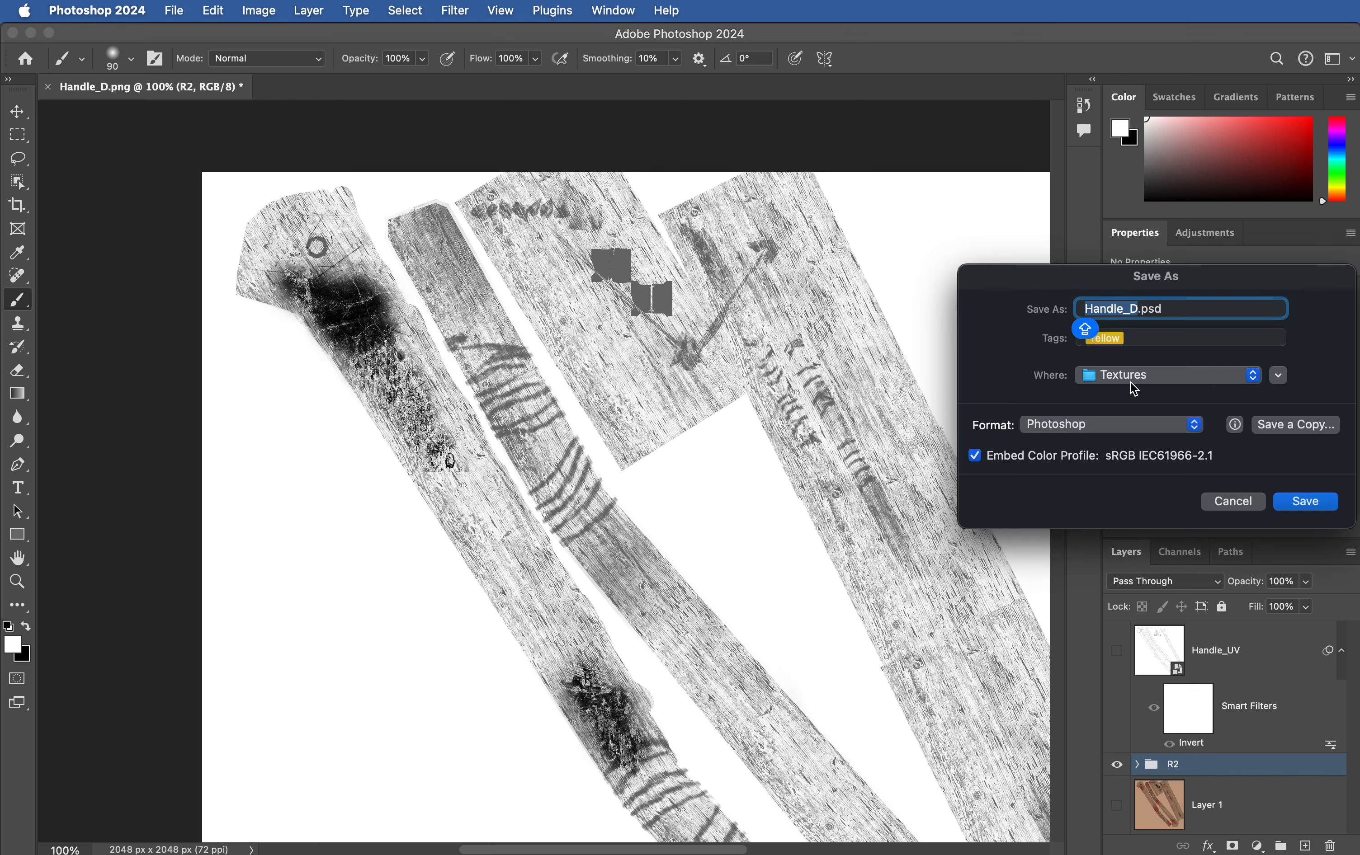
{"action": "key", "text": "Right"}
{"action": "key", "text": "BackSpace"}
{"action": "type", "text": "R"}
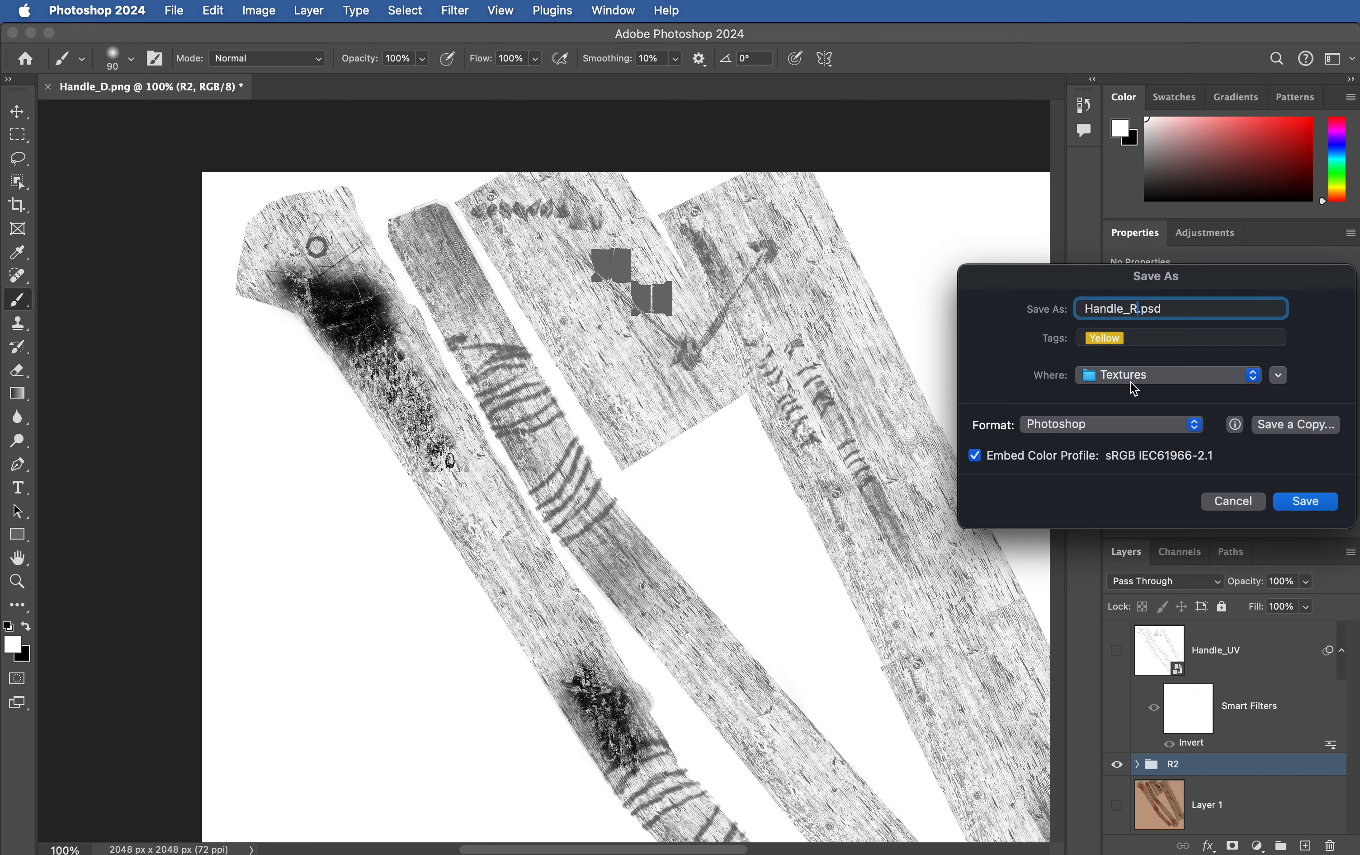
{"action": "key", "text": "Return"}
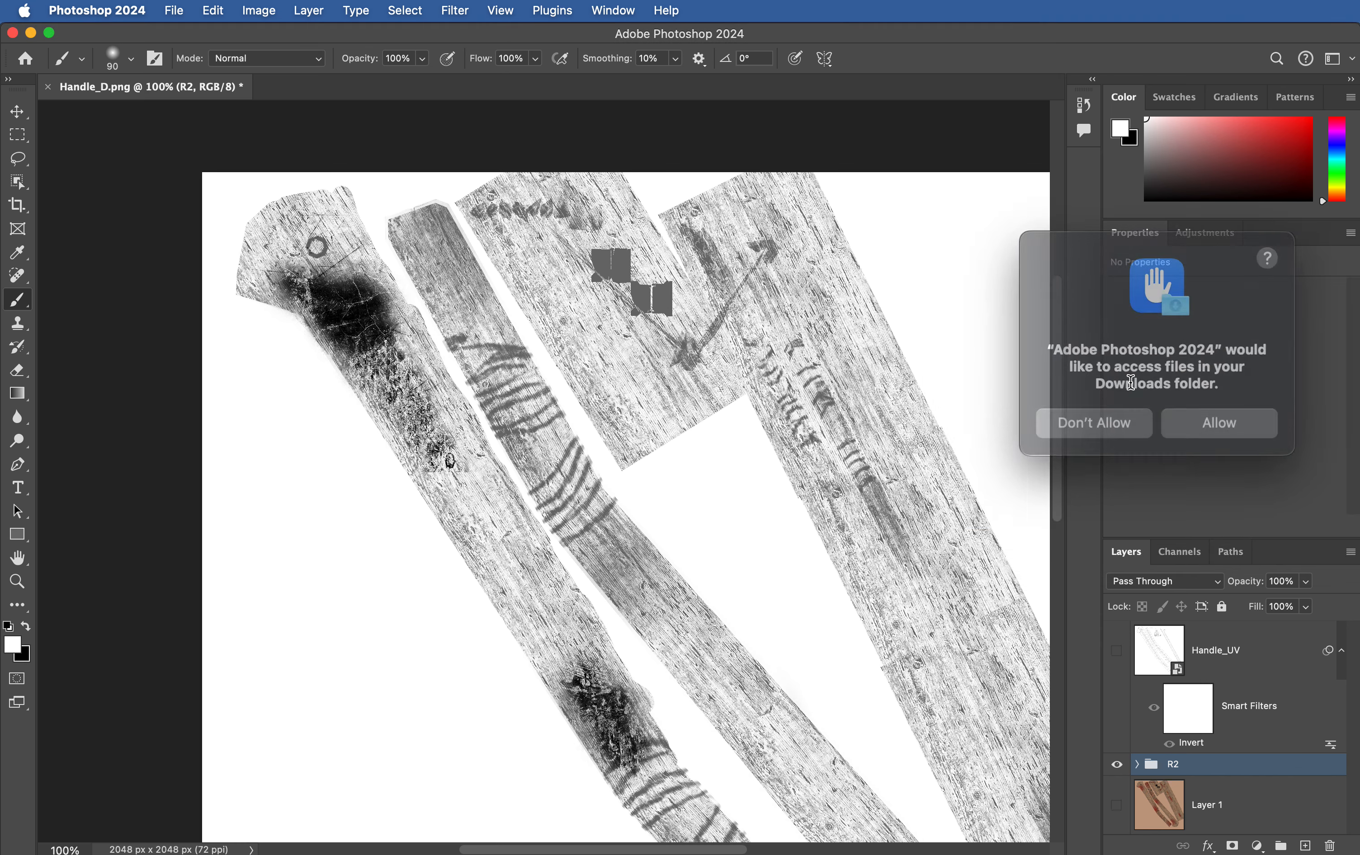
{"action": "left_click", "coordinate": [1206, 419]}
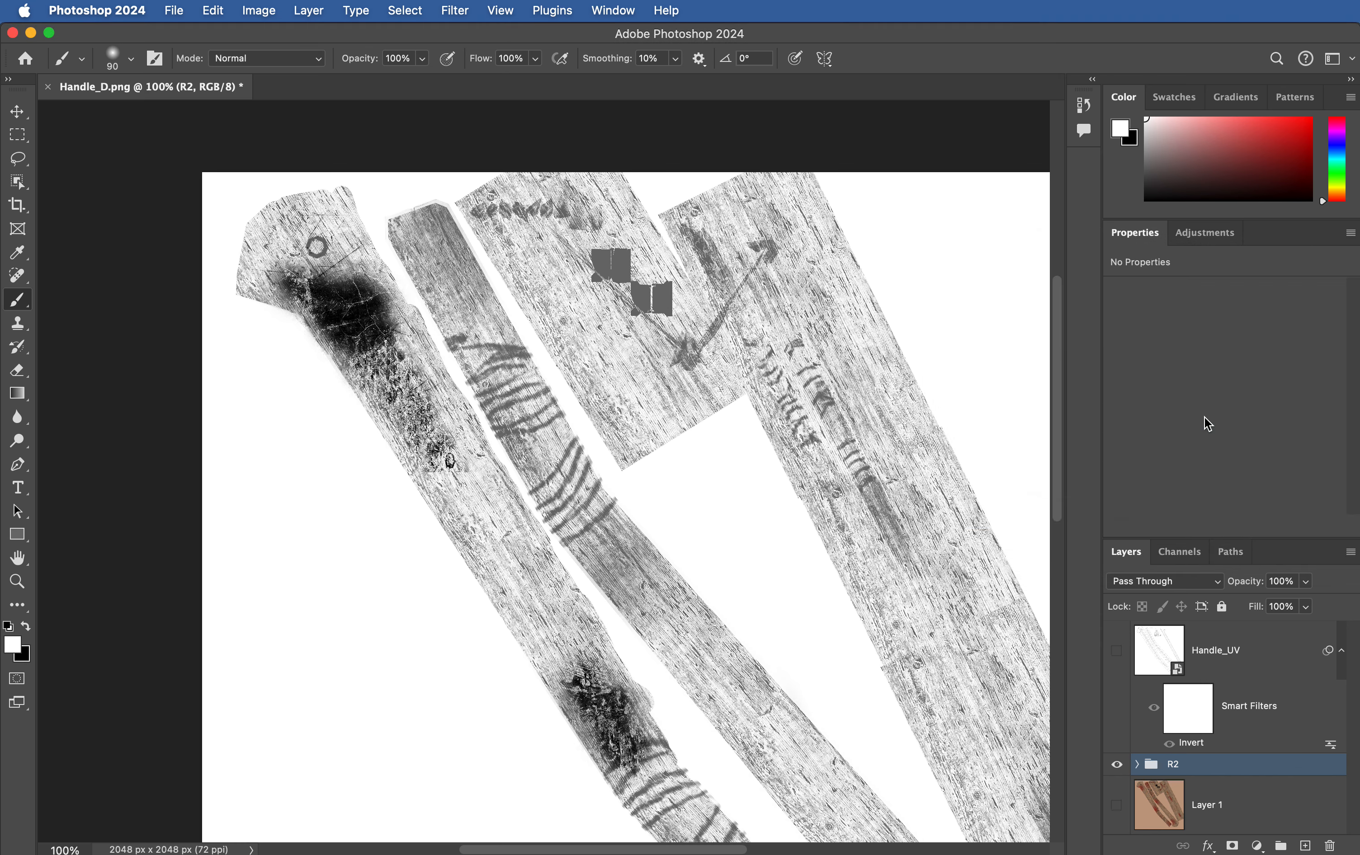
{"action": "key", "text": "Return"}
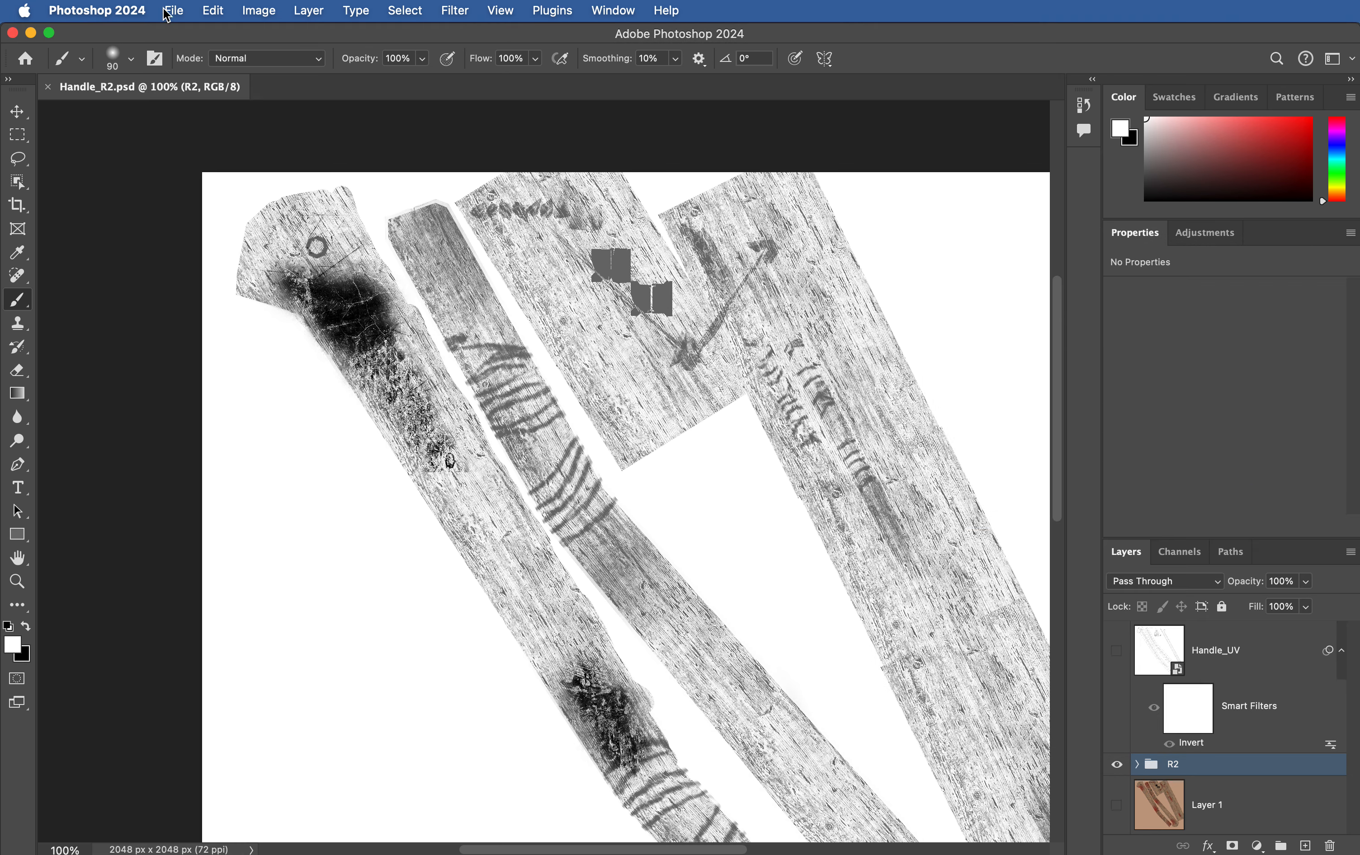
Step: Set up an export of the roughness map as a JPG at quality 7
{"action": "left_click", "coordinate": [174, 11]}
{"action": "mouse_move", "coordinate": [231, 267]}
{"action": "left_click", "coordinate": [603, 283]}
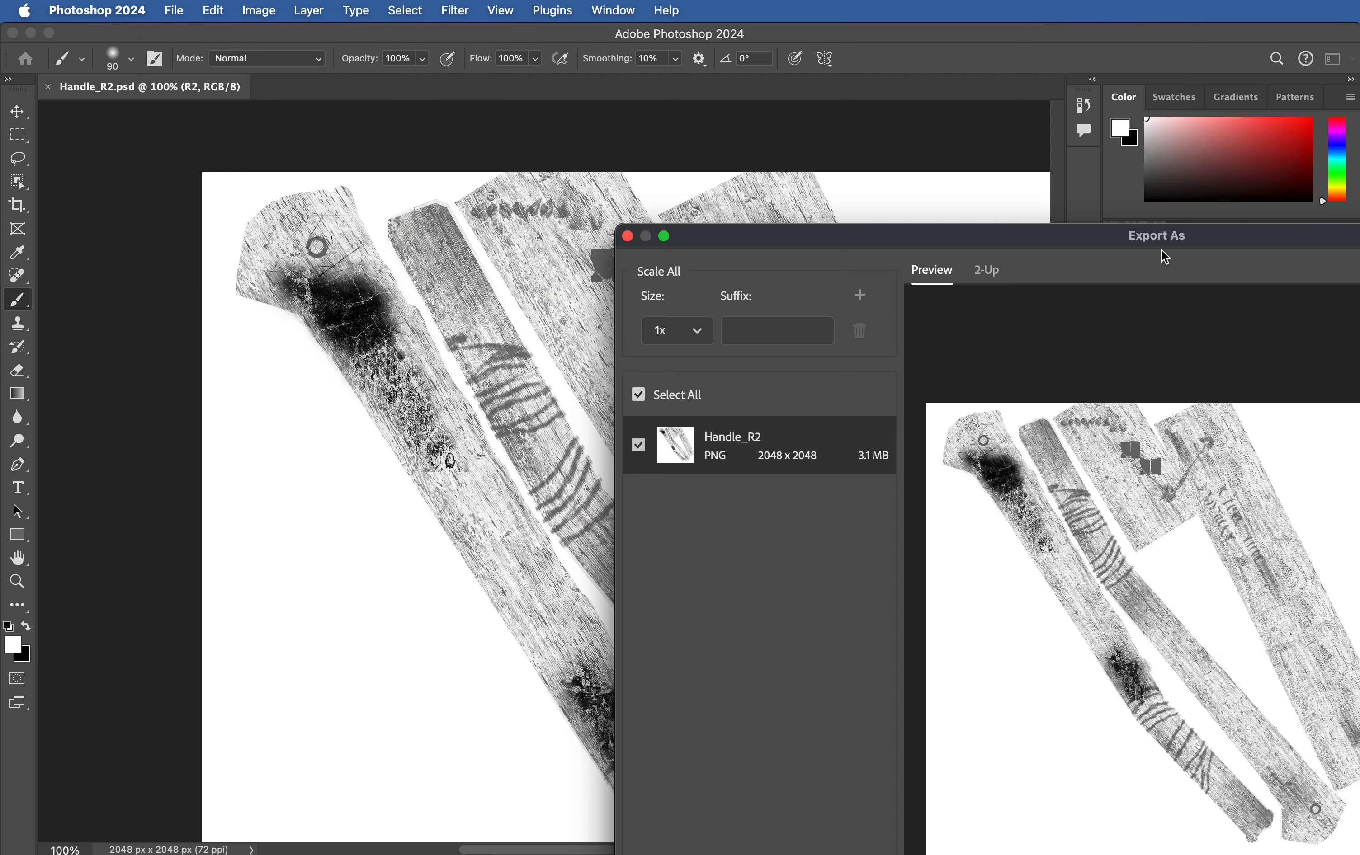
{"action": "left_click_drag", "start_coordinate": [1162, 252], "coordinate": [489, 96]}
{"action": "left_click", "coordinate": [880, 163]}
{"action": "left_click", "coordinate": [877, 222]}
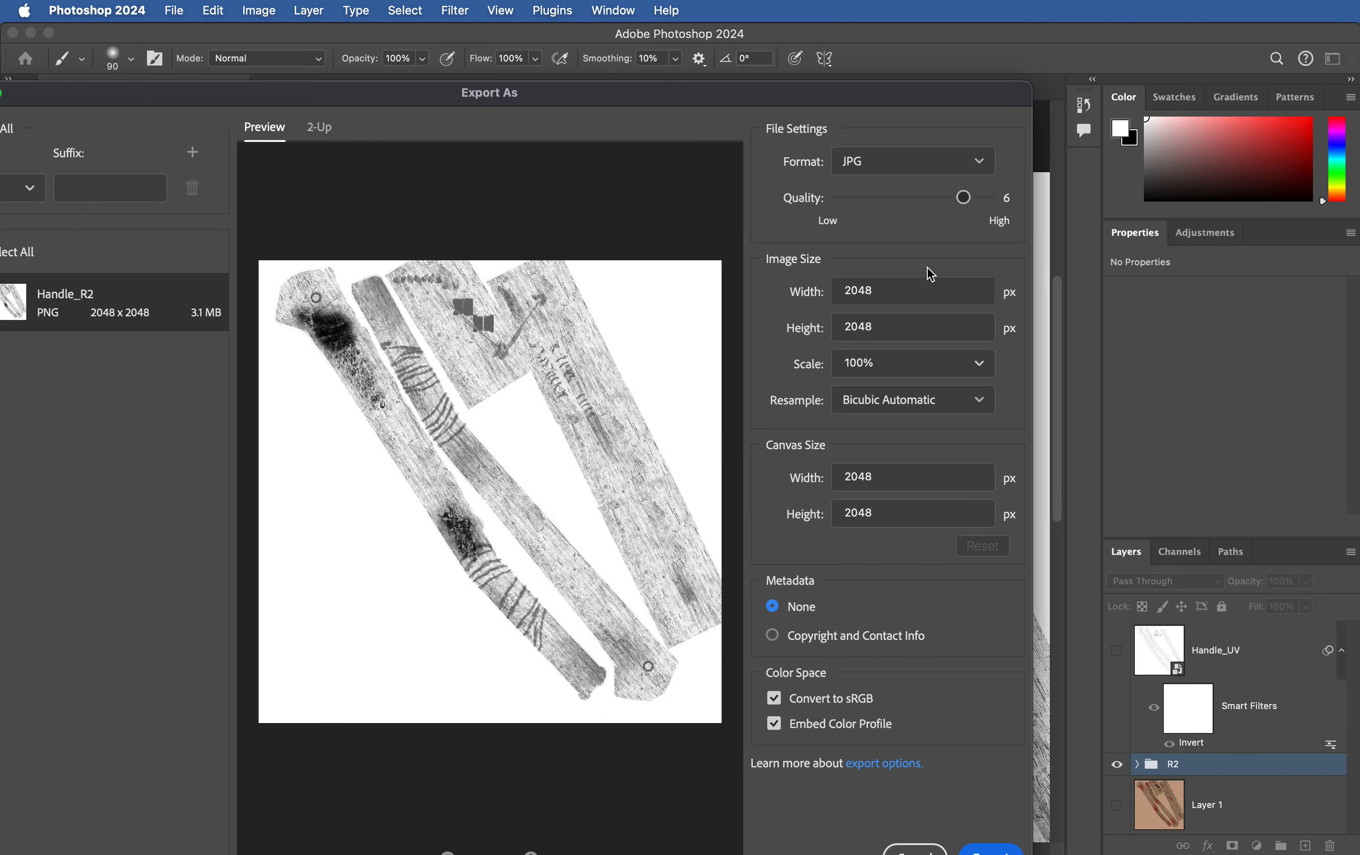
{"action": "left_click_drag", "start_coordinate": [965, 196], "coordinate": [987, 198]}
{"action": "left_click", "coordinate": [989, 851]}
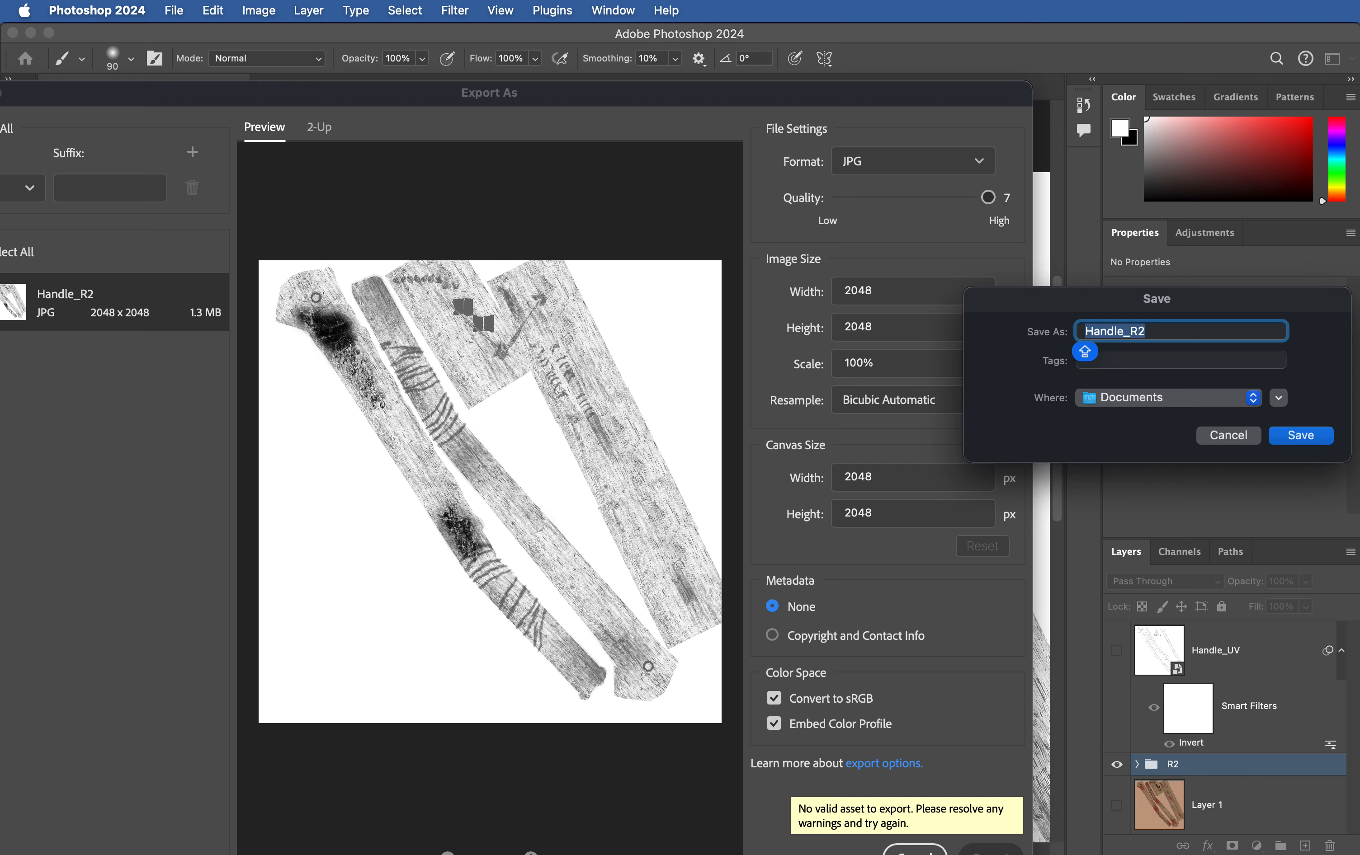
Step: Export the JPG as Handle_R2 to the Downloads folder and save the Photoshop document
{"action": "left_click", "coordinate": [1204, 399]}
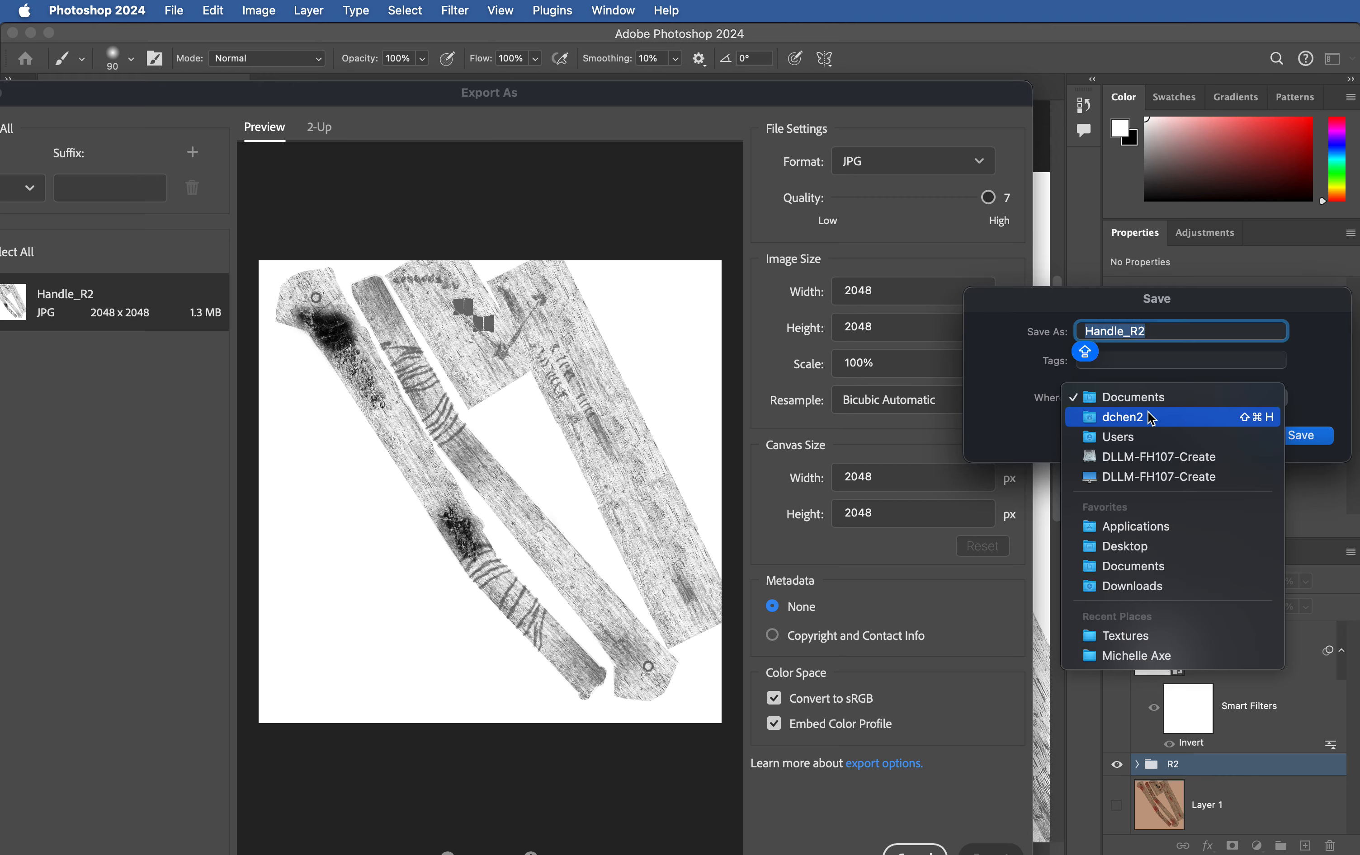
{"action": "left_click", "coordinate": [1179, 557]}
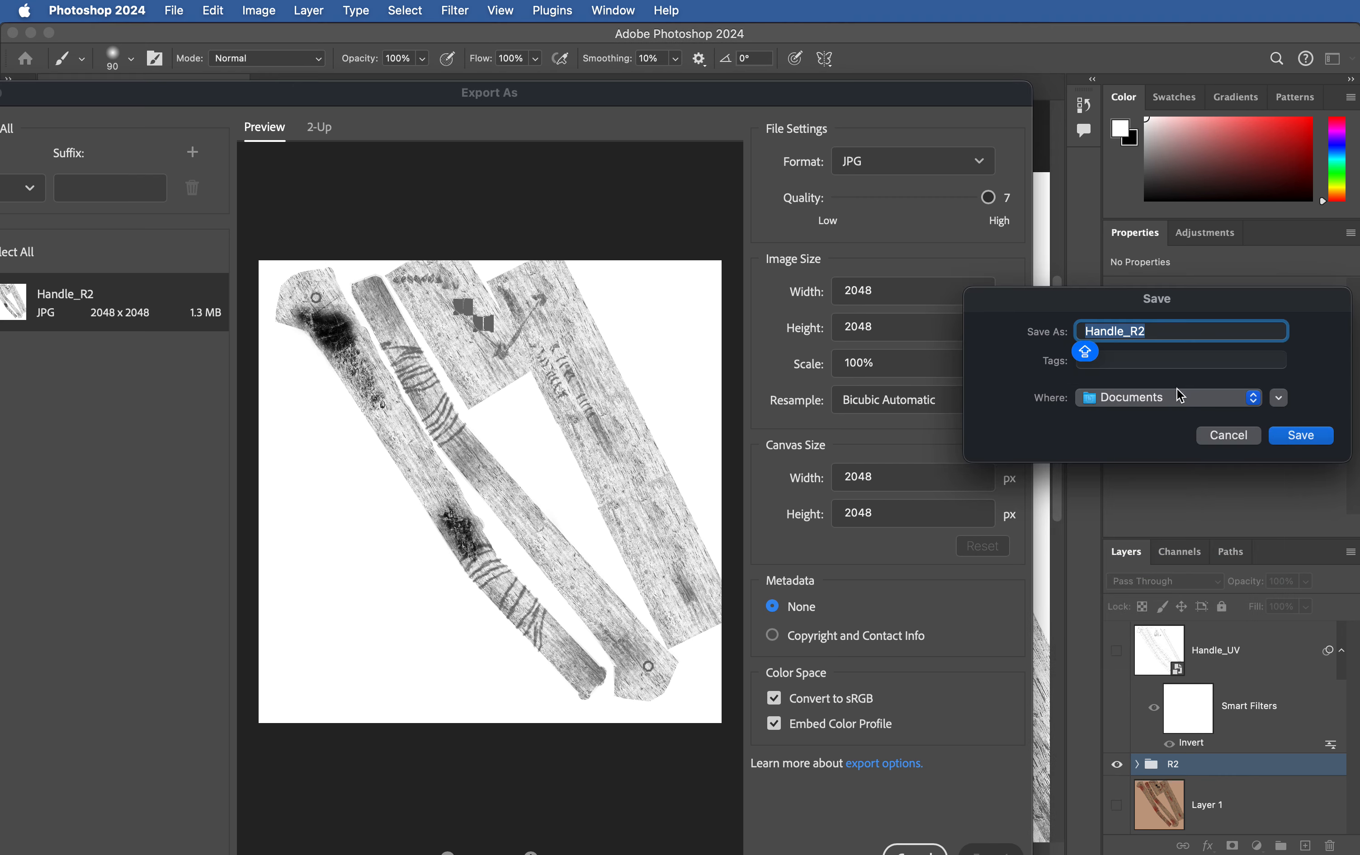
{"action": "left_click", "coordinate": [1165, 397]}
{"action": "left_click", "coordinate": [1238, 586]}
{"action": "left_click", "coordinate": [1300, 437]}
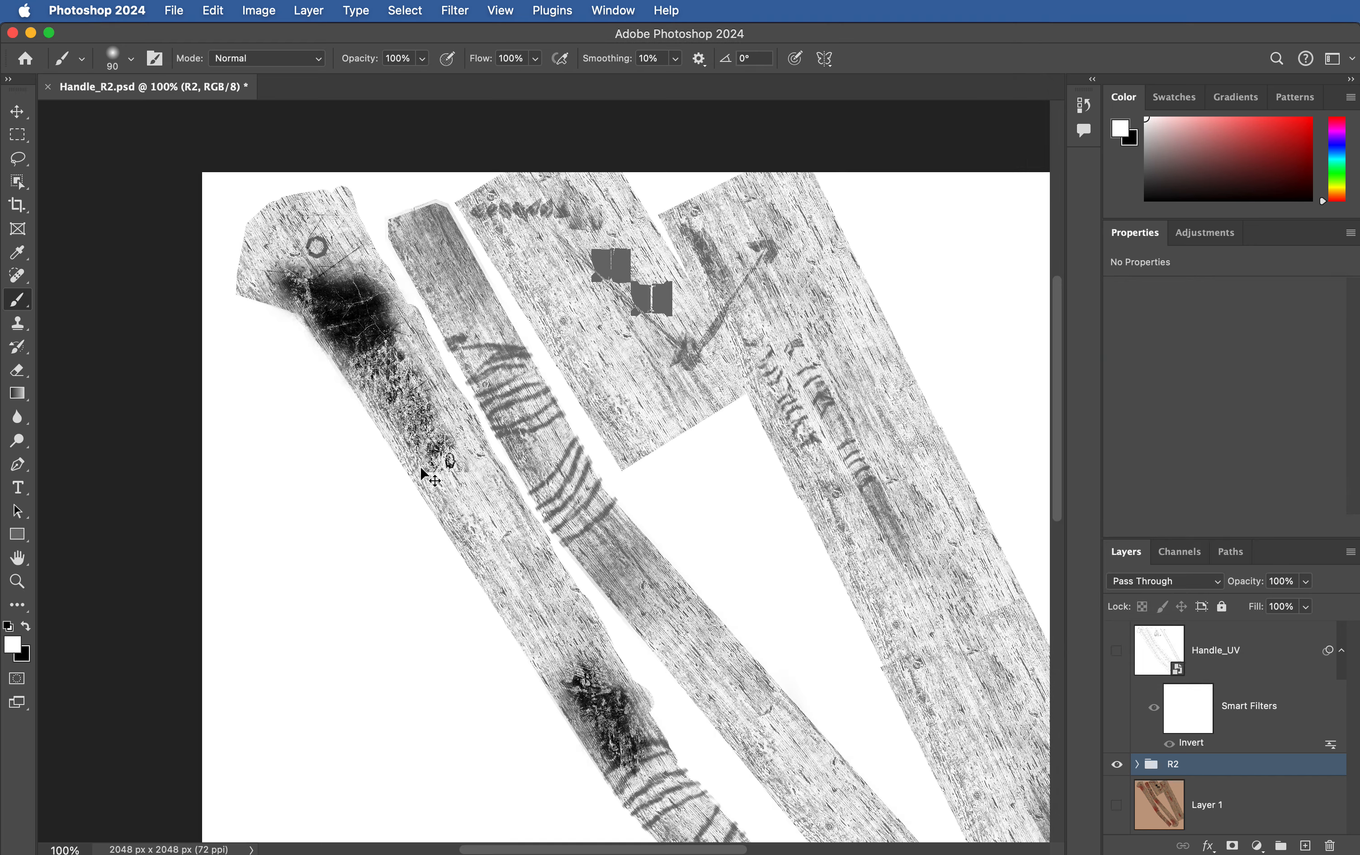
{"action": "key", "text": "super+Tab"}
{"action": "key", "text": "super+Tab"}
{"action": "key", "text": "super+s"}
Step: Move Handle_R2.jpg in Finder into the axe project's Textures folder
{"action": "key", "text": "super+Tab"}
{"action": "left_click_drag", "start_coordinate": [583, 540], "coordinate": [792, 637]}
{"action": "left_click_drag", "start_coordinate": [770, 520], "coordinate": [557, 540]}
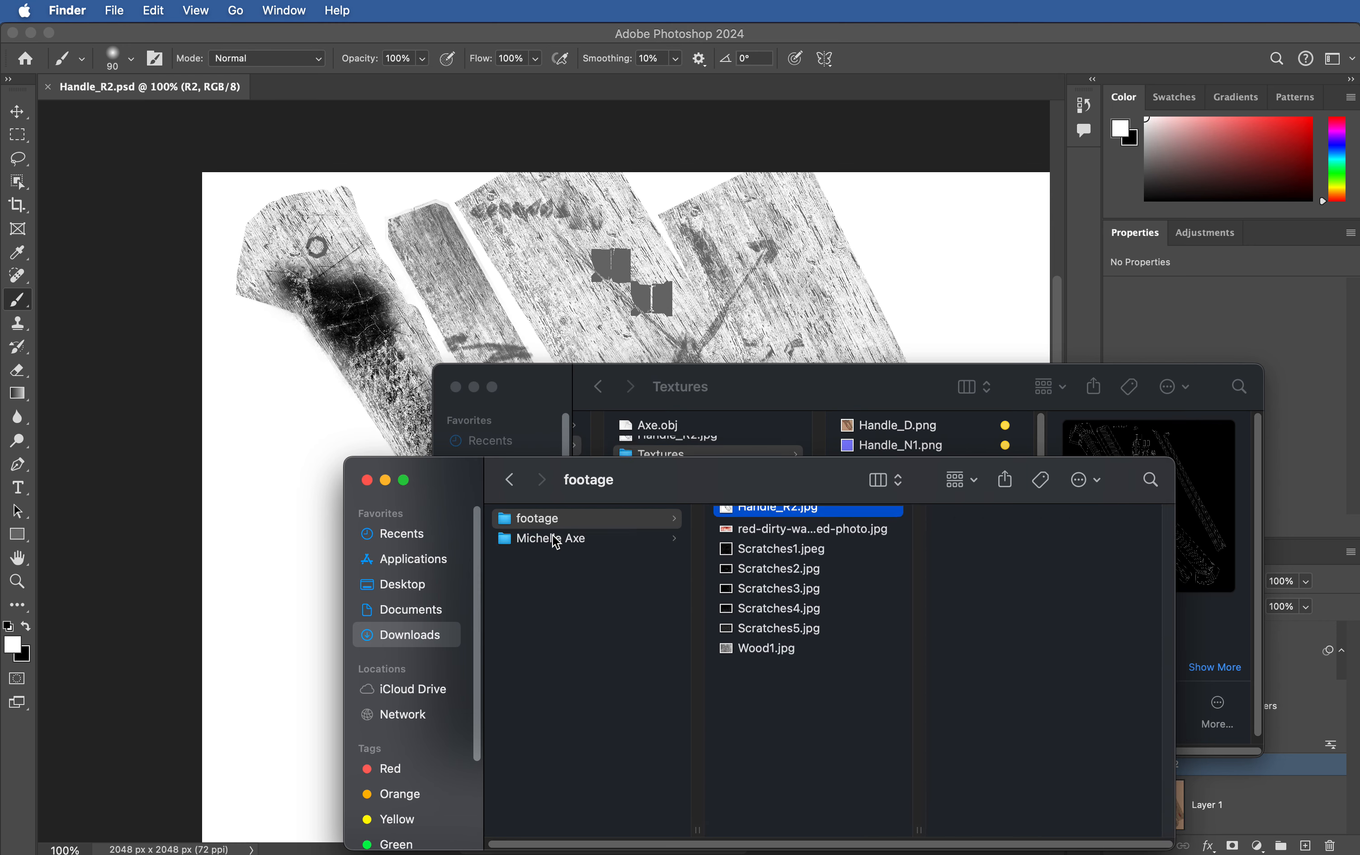
{"action": "left_click", "coordinate": [552, 538]}
{"action": "left_click", "coordinate": [752, 539]}
{"action": "left_click_drag", "start_coordinate": [778, 547], "coordinate": [768, 560]}
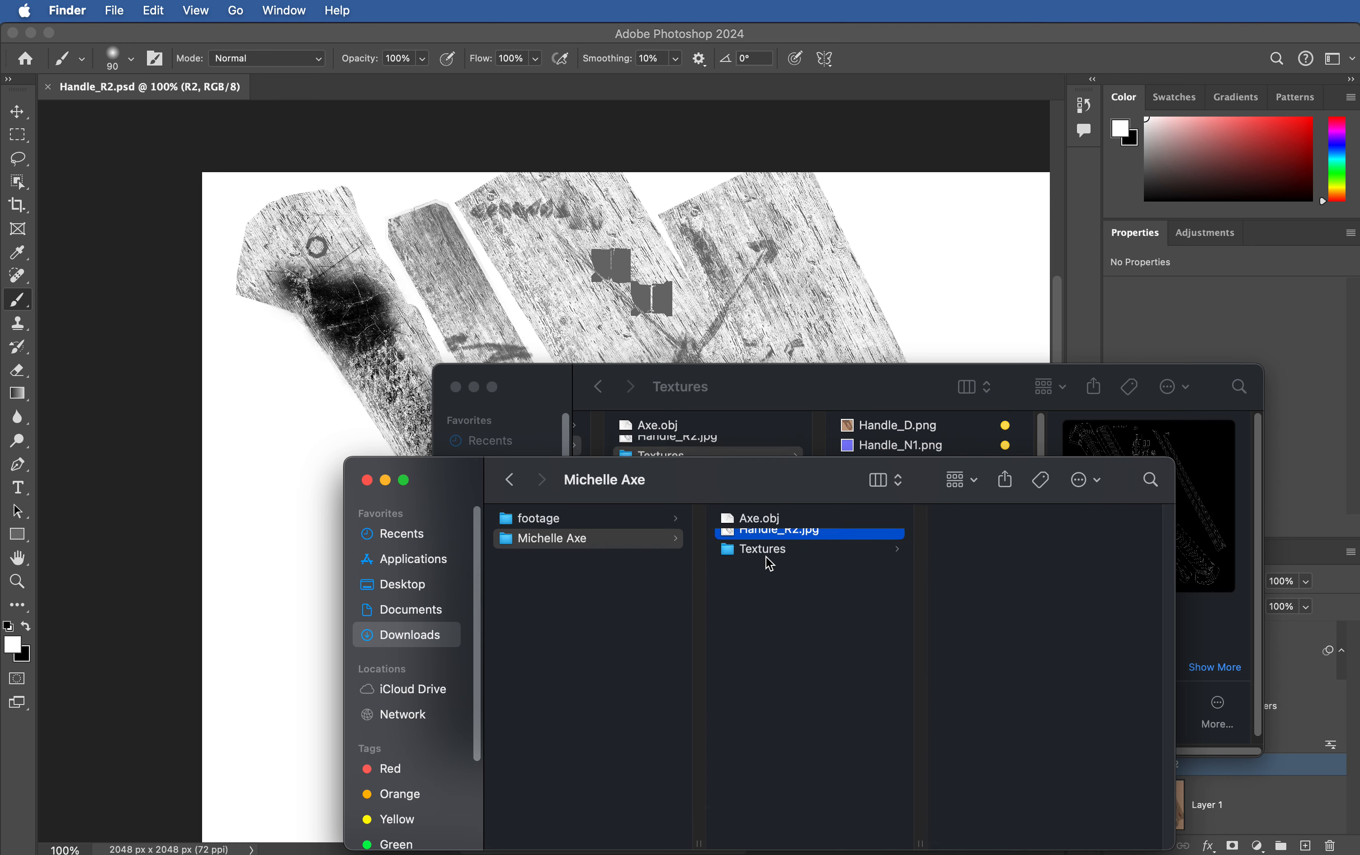
Step: Tag Handle_R2.jpg in the Textures folder yellow
{"action": "left_click_drag", "start_coordinate": [779, 485], "coordinate": [910, 604]}
{"action": "left_click", "coordinate": [918, 520]}
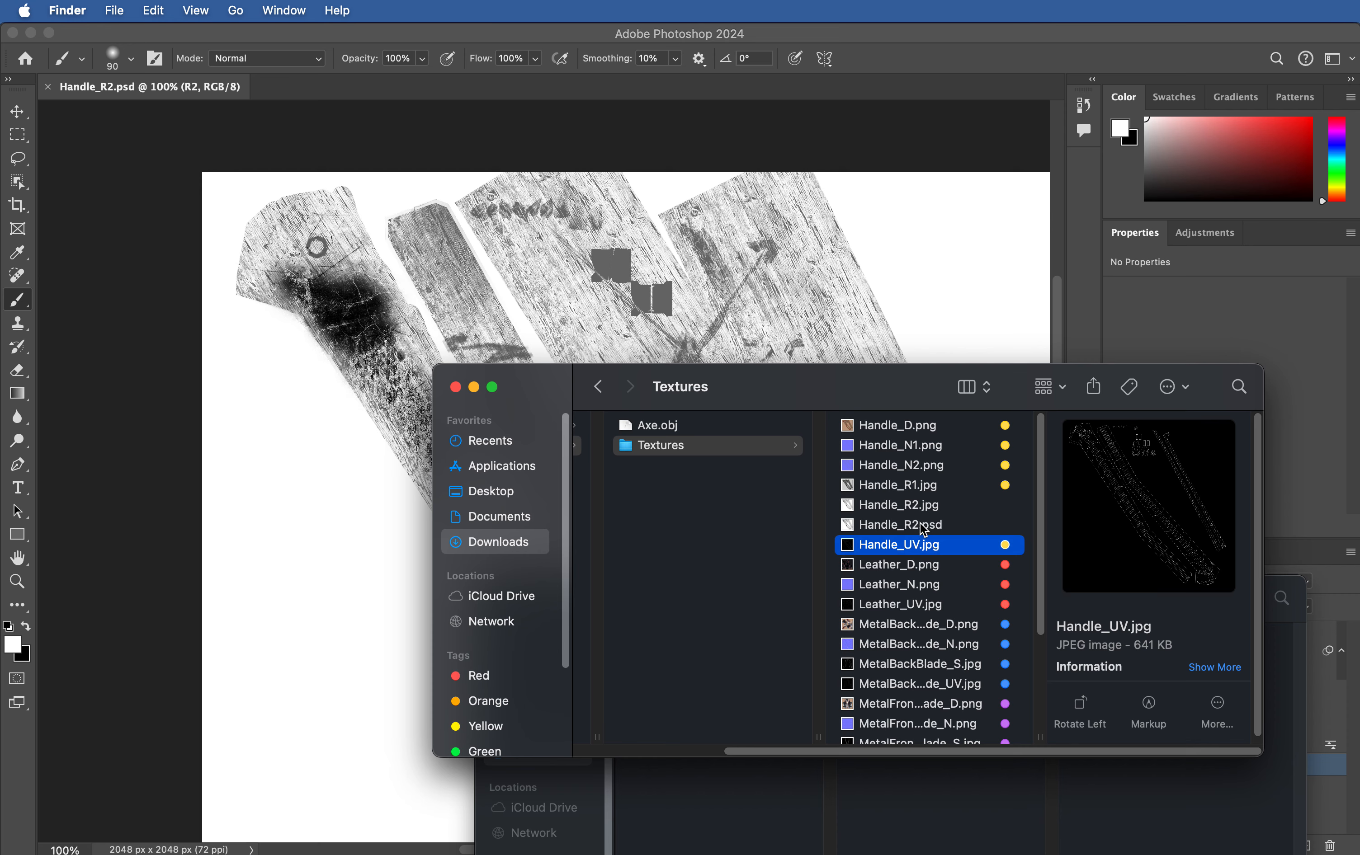
{"action": "left_click", "coordinate": [915, 505]}
{"action": "right_click", "coordinate": [912, 507]}
{"action": "key", "text": "Escape"}
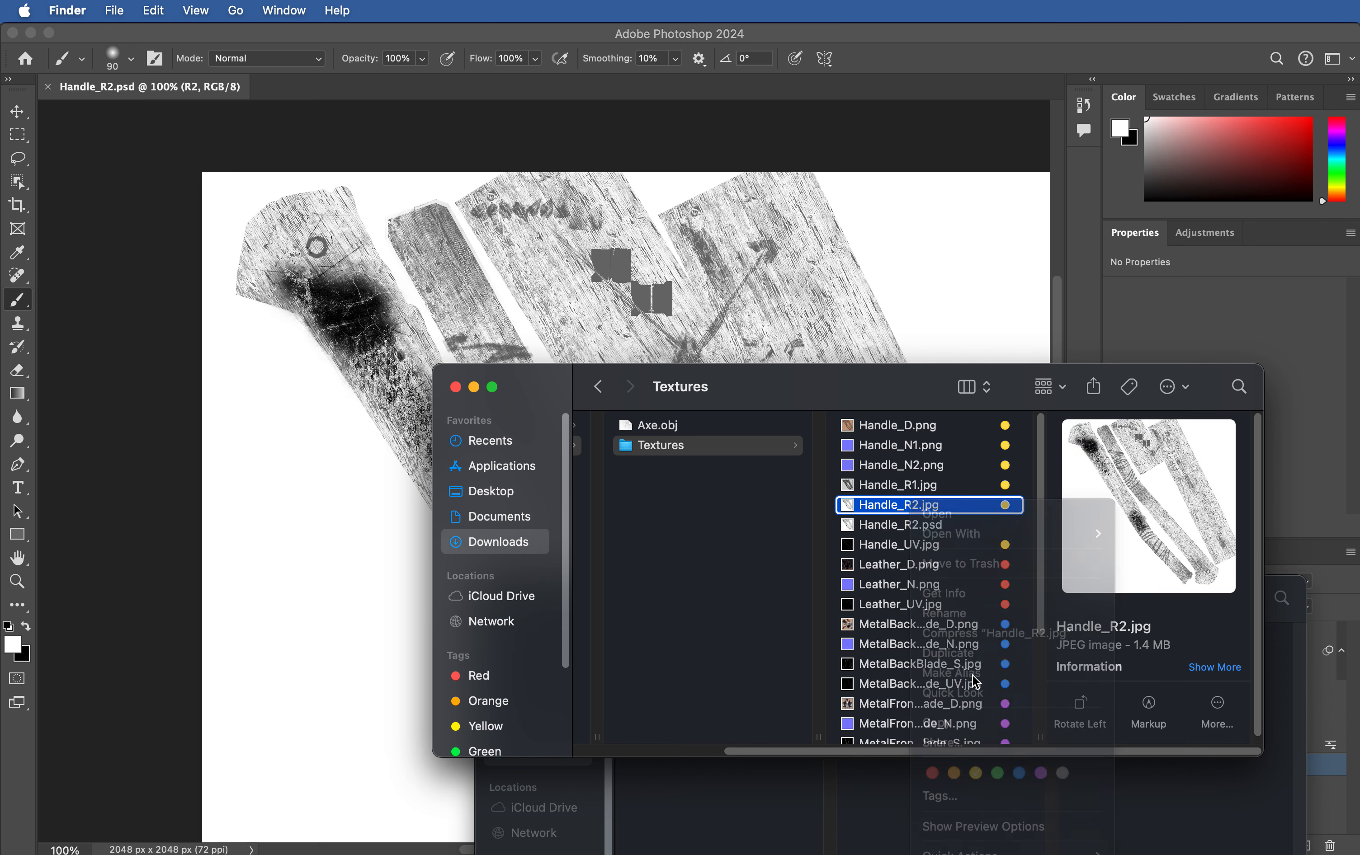
Step: Bring Handle_R2.jpg from the Textures folder into the assets of Substance 3D Painter for import
{"action": "key", "text": "super+Tab"}
{"action": "left_click", "coordinate": [1274, 645]}
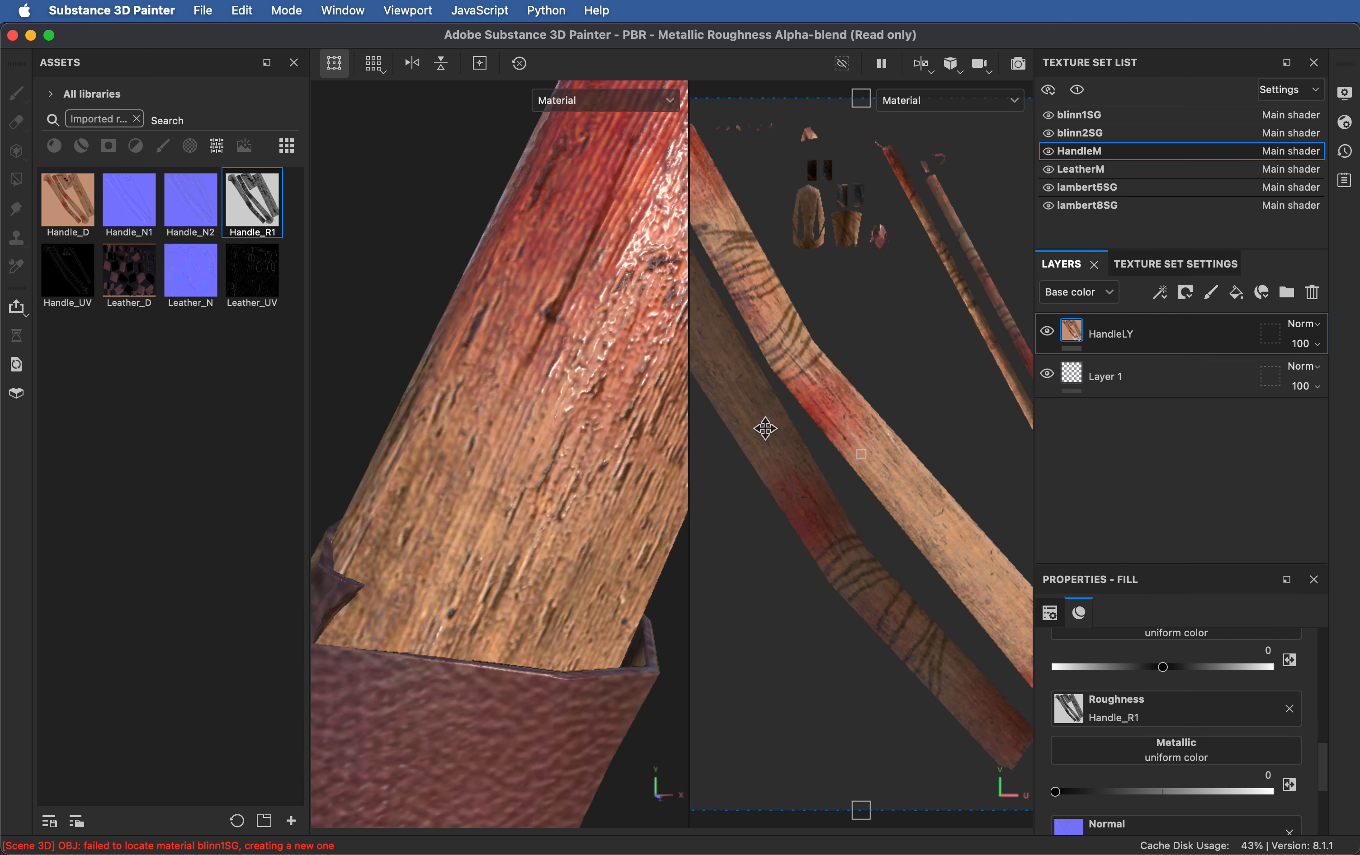
{"action": "key", "text": "super+Tab"}
{"action": "mouse_move", "coordinate": [955, 501]}
{"action": "left_mouse_down"}
{"action": "mouse_move", "coordinate": [364, 485]}
{"action": "mouse_move", "coordinate": [173, 455]}
{"action": "left_mouse_up"}
{"action": "left_click", "coordinate": [210, 448]}
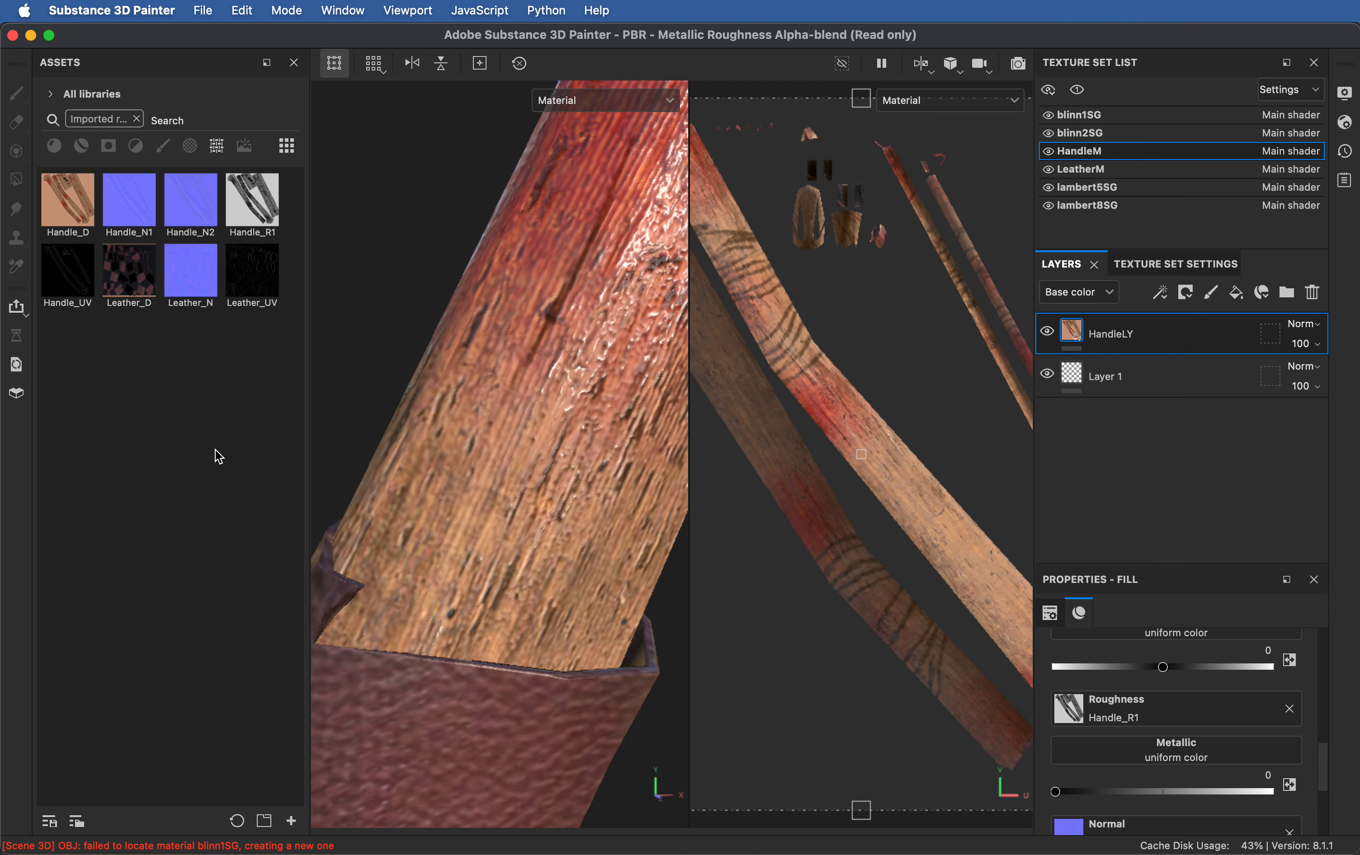
{"action": "key", "text": "super+Tab"}
{"action": "left_click_drag", "start_coordinate": [911, 509], "coordinate": [245, 459]}
Step: Import Handle_R2.jpg as a texture into the project 'PBR - Metallic Roughness Alpha-blend'
{"action": "left_click", "coordinate": [894, 259]}
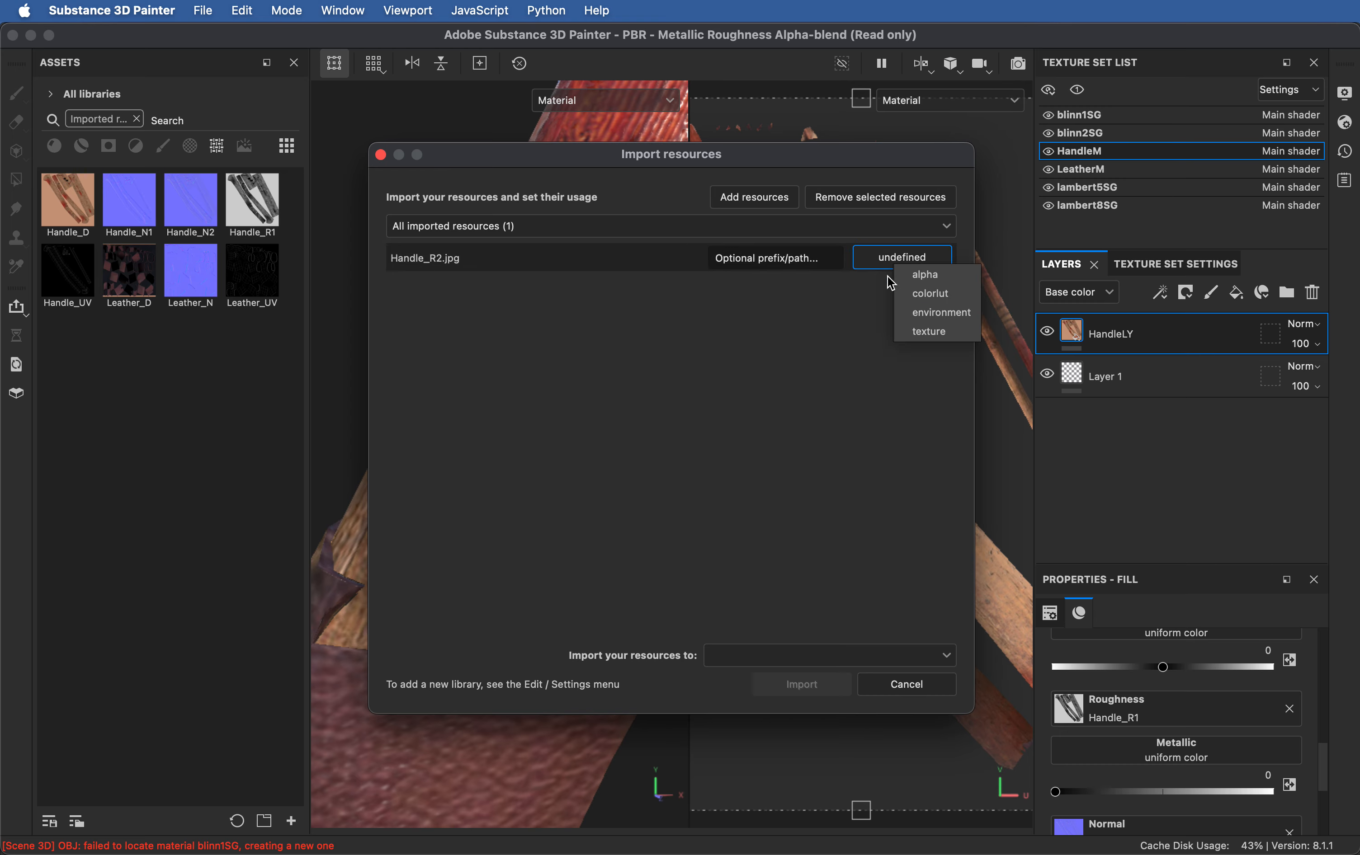
{"action": "left_click", "coordinate": [947, 333]}
{"action": "left_click", "coordinate": [769, 655]}
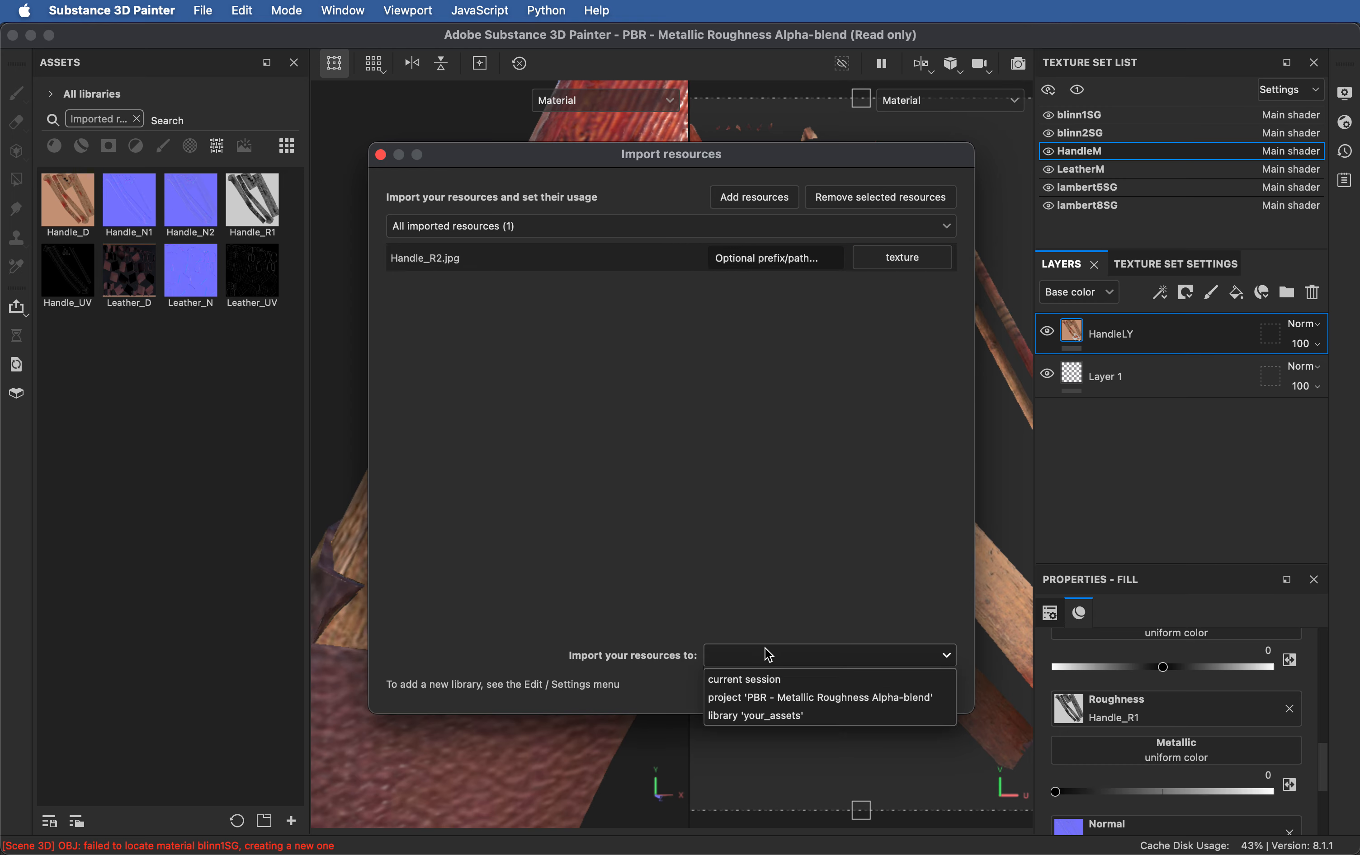
{"action": "left_click", "coordinate": [783, 700]}
{"action": "left_click", "coordinate": [802, 685]}
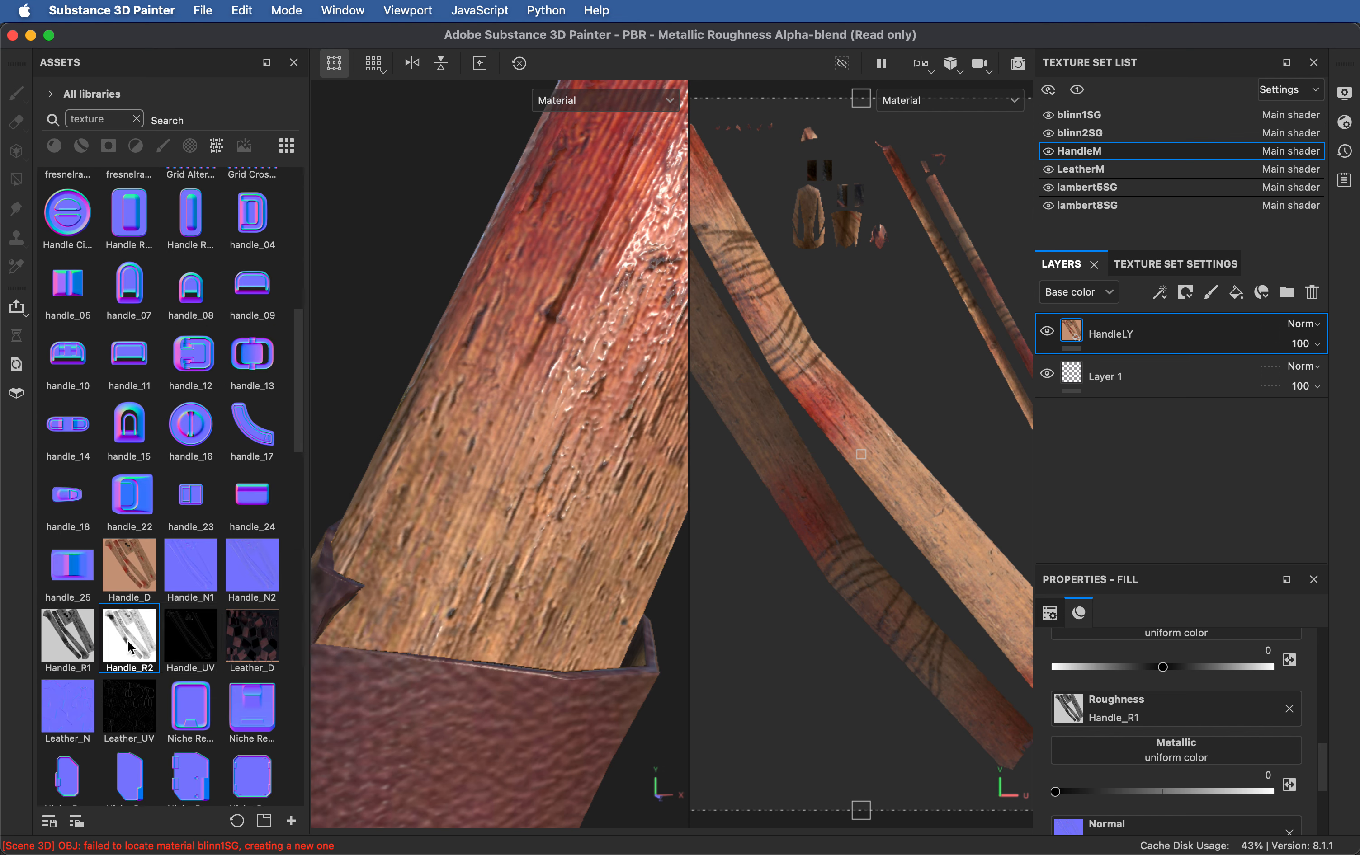
Step: Assign the Handle_R2 texture to the HandleLY layer's Roughness channel and inspect the handle under changed lighting
{"action": "left_click_drag", "start_coordinate": [130, 646], "coordinate": [1096, 708]}
{"action": "mouse_move", "coordinate": [572, 492]}
{"action": "left_mouse_down", "text": "alt"}
{"action": "mouse_move", "coordinate": [592, 486]}
{"action": "mouse_move", "coordinate": [571, 477]}
{"action": "mouse_move", "coordinate": [583, 484]}
{"action": "left_mouse_up", "text": "alt"}
{"action": "mouse_move", "coordinate": [584, 484]}
{"action": "right_mouse_down", "text": "shift"}
{"action": "mouse_move", "coordinate": [526, 480]}
{"action": "mouse_move", "coordinate": [610, 482]}
{"action": "mouse_move", "coordinate": [570, 482]}
{"action": "mouse_move", "coordinate": [564, 462]}
{"action": "mouse_move", "coordinate": [584, 481]}
{"action": "mouse_move", "coordinate": [551, 478]}
{"action": "mouse_move", "coordinate": [579, 475]}
{"action": "mouse_move", "coordinate": [558, 452]}
{"action": "mouse_move", "coordinate": [577, 468]}
{"action": "mouse_move", "coordinate": [560, 470]}
{"action": "mouse_move", "coordinate": [576, 456]}
{"action": "right_mouse_up", "text": "shift"}
Step: Reopen Handle_R2.psd in Photoshop, expand the R2 group and invert the Handle_R1 layer
{"action": "key", "text": "super+Tab"}
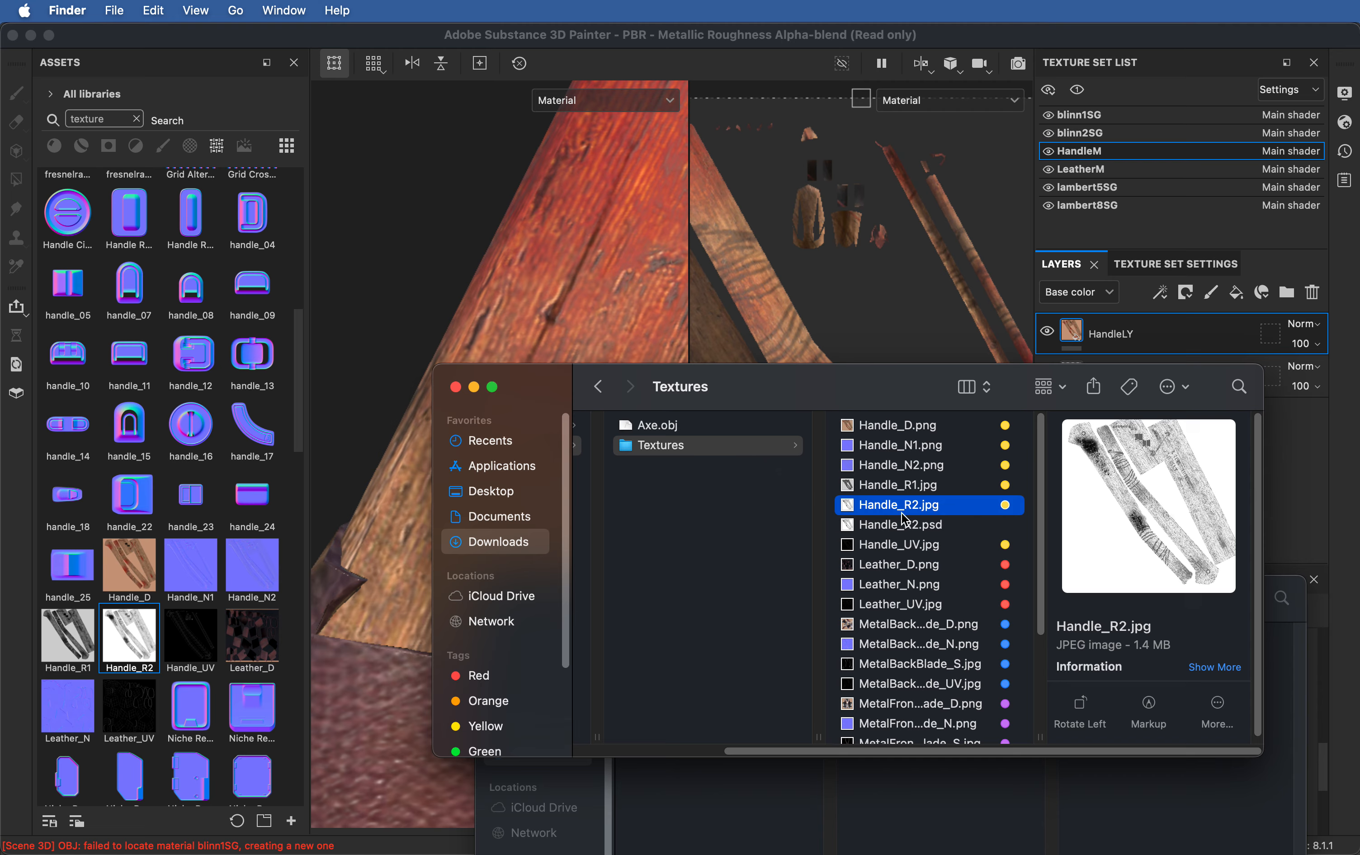
{"action": "double_click", "coordinate": [916, 525]}
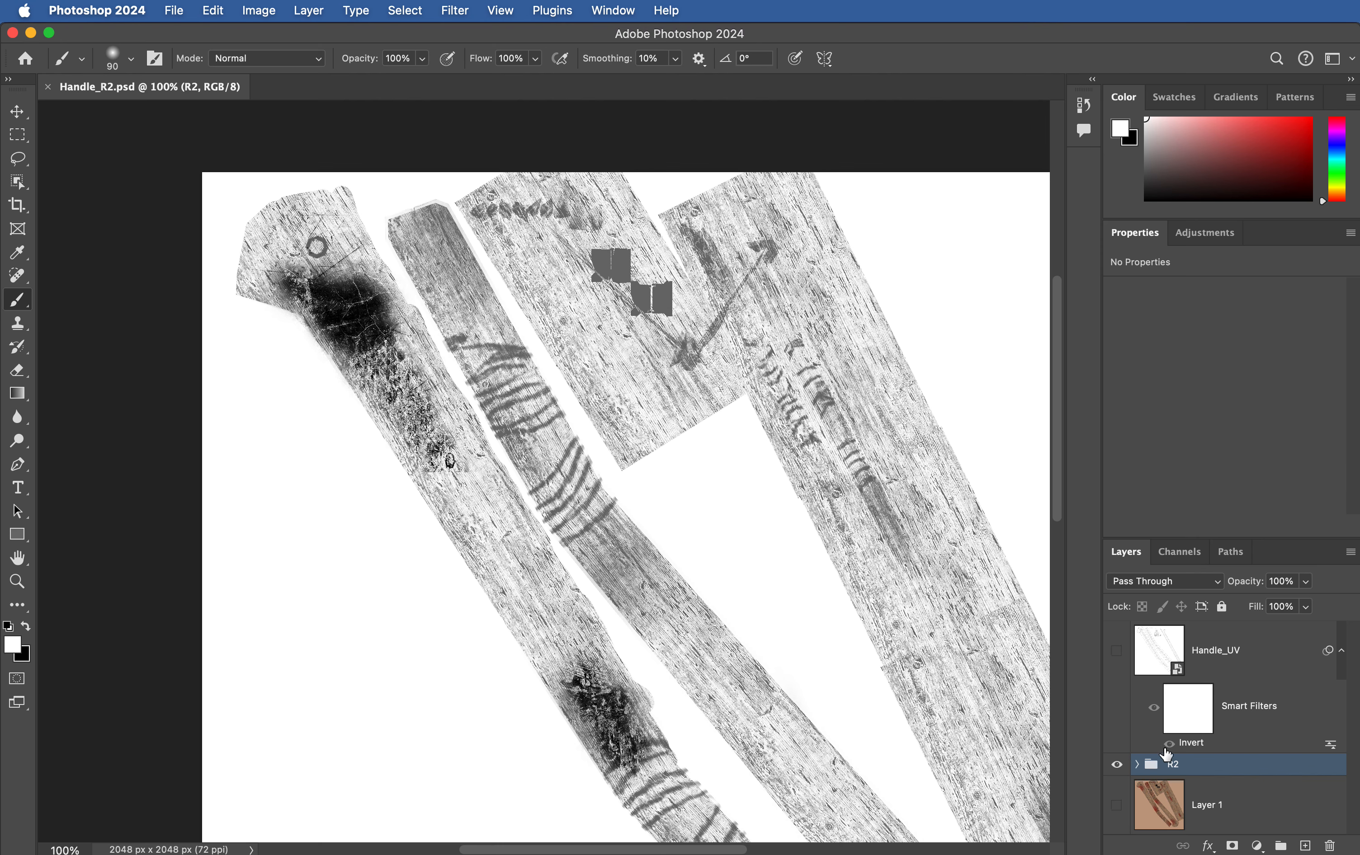
{"action": "left_click", "coordinate": [1136, 764]}
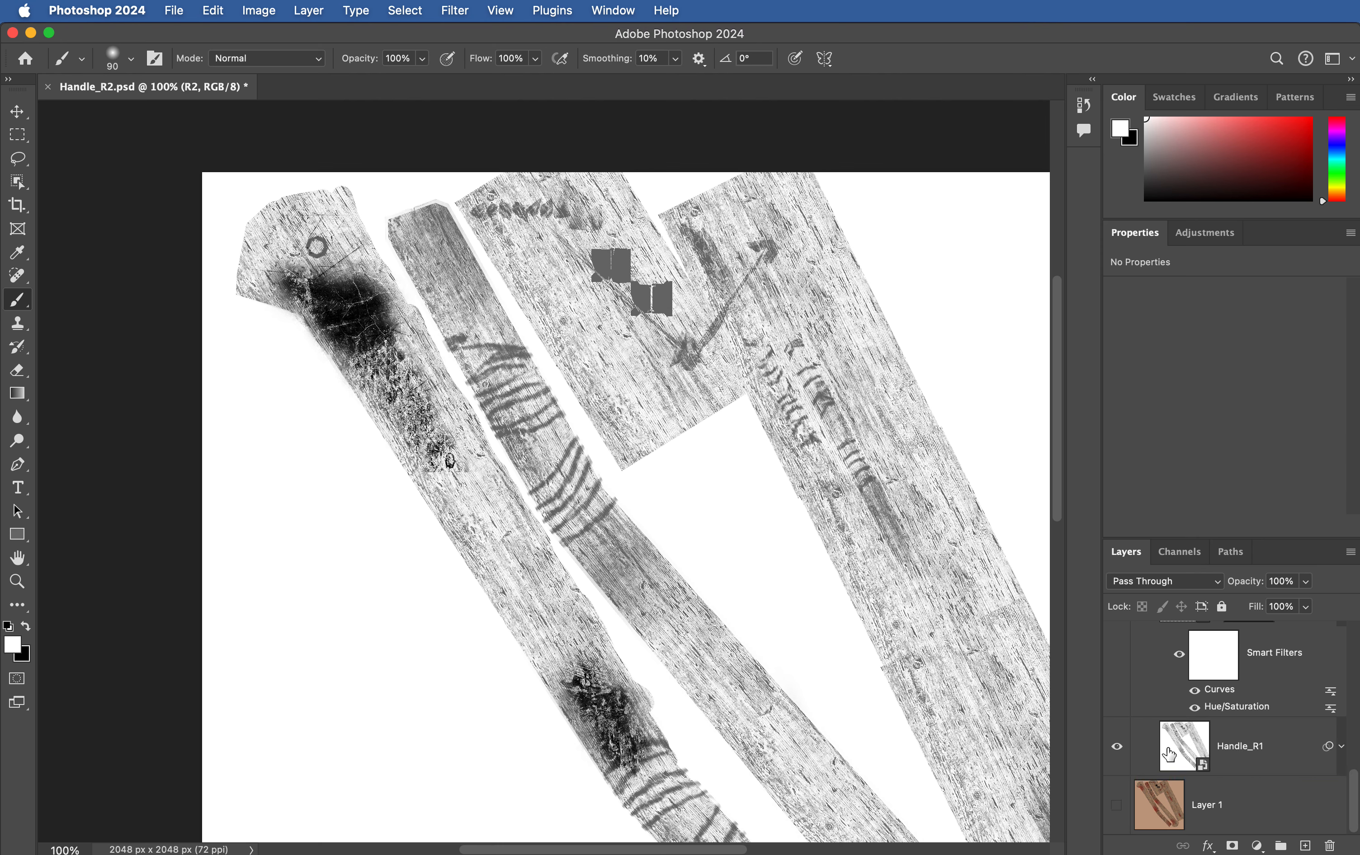
{"action": "left_click", "coordinate": [1168, 753]}
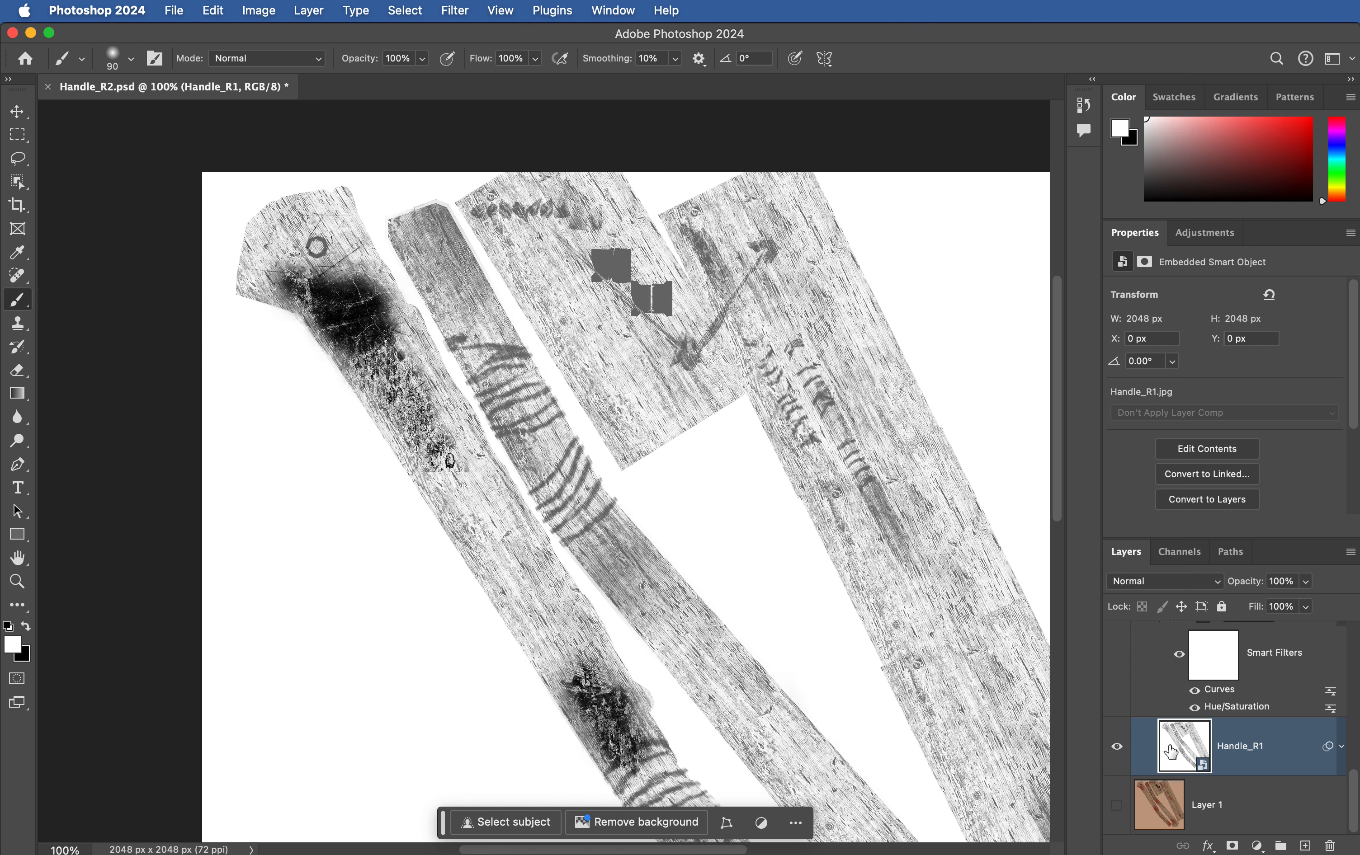
{"action": "key", "text": "super+i"}
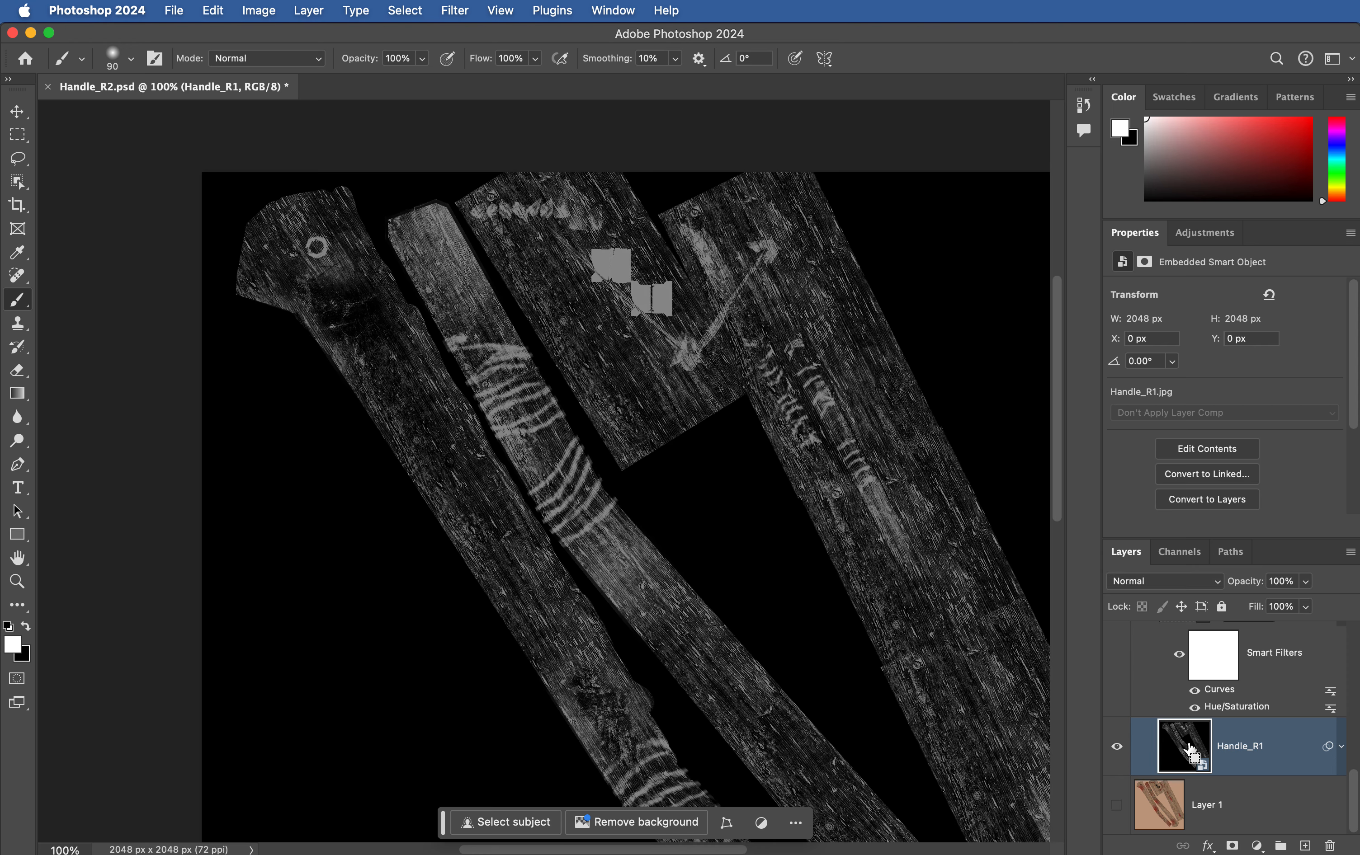
Step: Apply Curves to the Handle_R1 layer, raising input 0 to output 113 and input 149 to output 234
{"action": "key", "text": "super+m"}
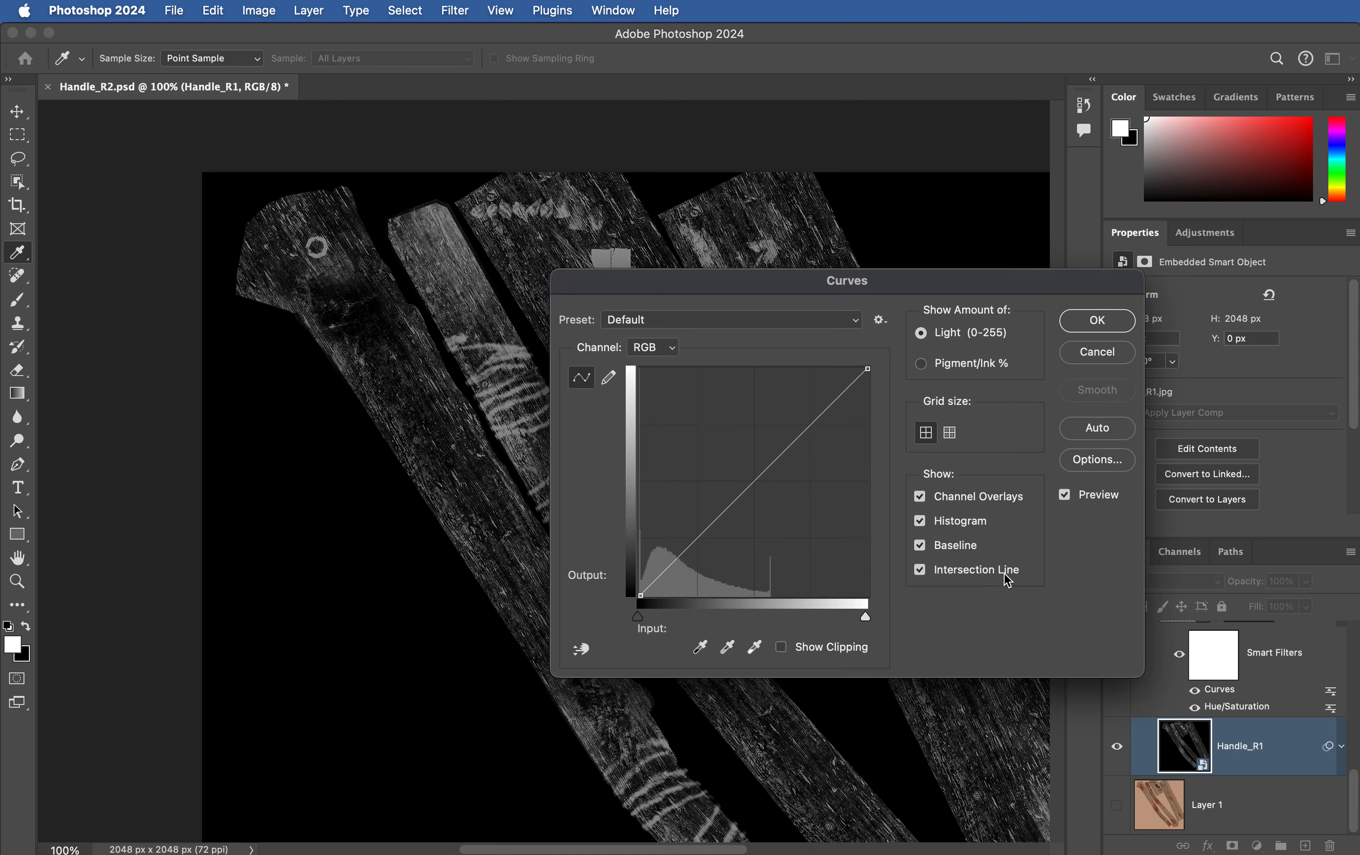
{"action": "left_click_drag", "start_coordinate": [829, 292], "coordinate": [1196, 342]}
{"action": "left_click_drag", "start_coordinate": [1041, 615], "coordinate": [1357, 448]}
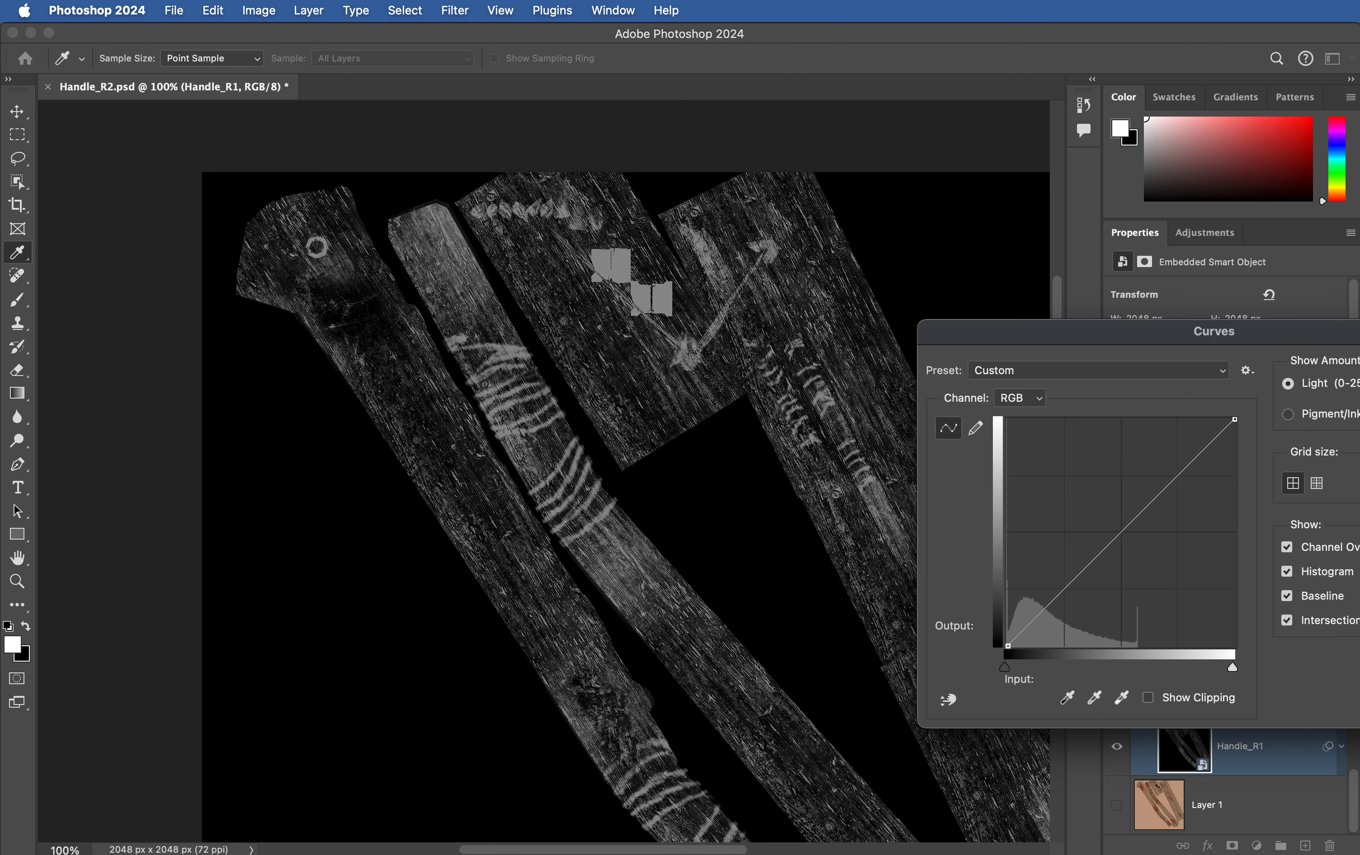
{"action": "left_click_drag", "start_coordinate": [1016, 640], "coordinate": [982, 526]}
{"action": "left_click_drag", "start_coordinate": [1161, 463], "coordinate": [1149, 448]}
{"action": "left_click_drag", "start_coordinate": [1013, 525], "coordinate": [997, 546]}
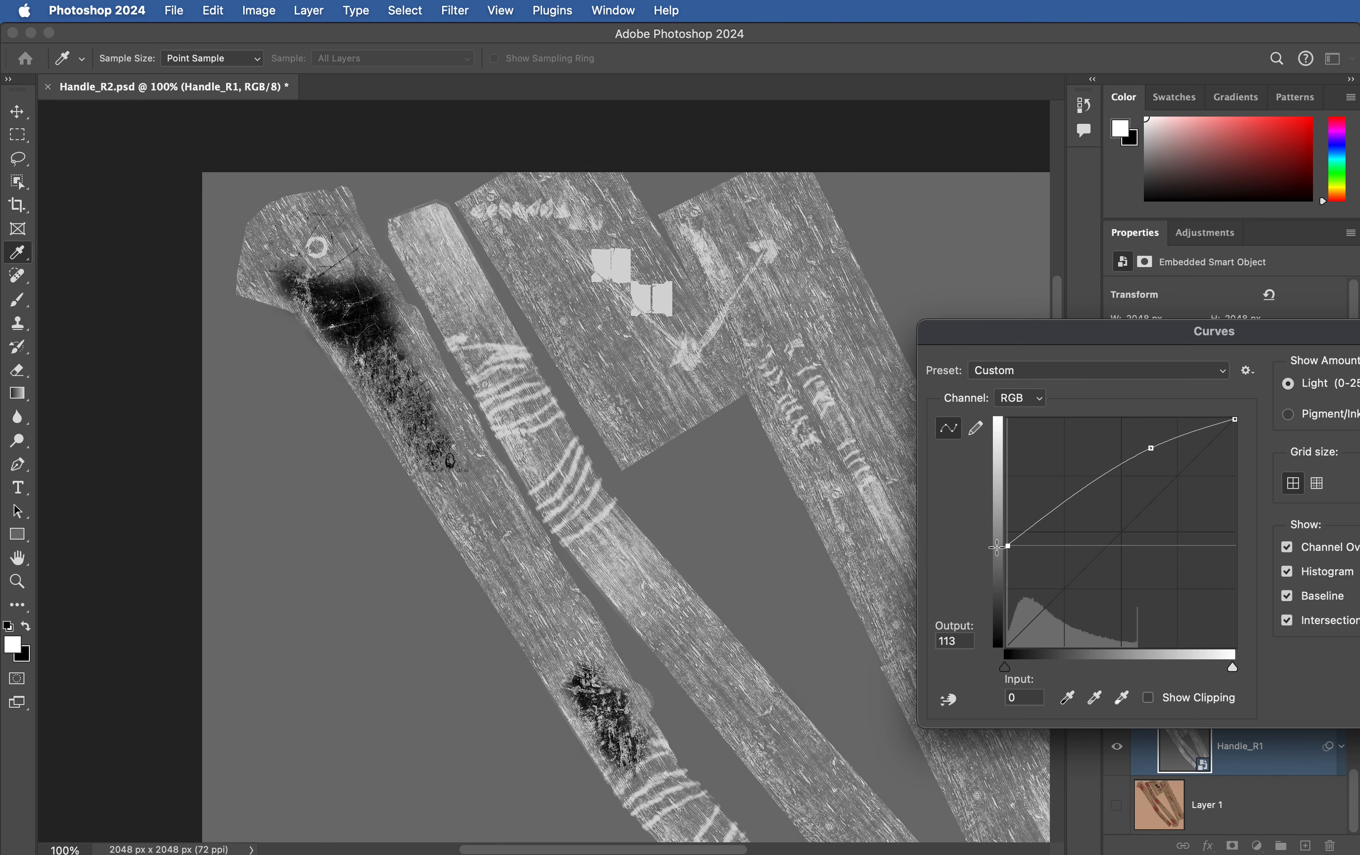
{"action": "left_click_drag", "start_coordinate": [1172, 441], "coordinate": [1136, 438]}
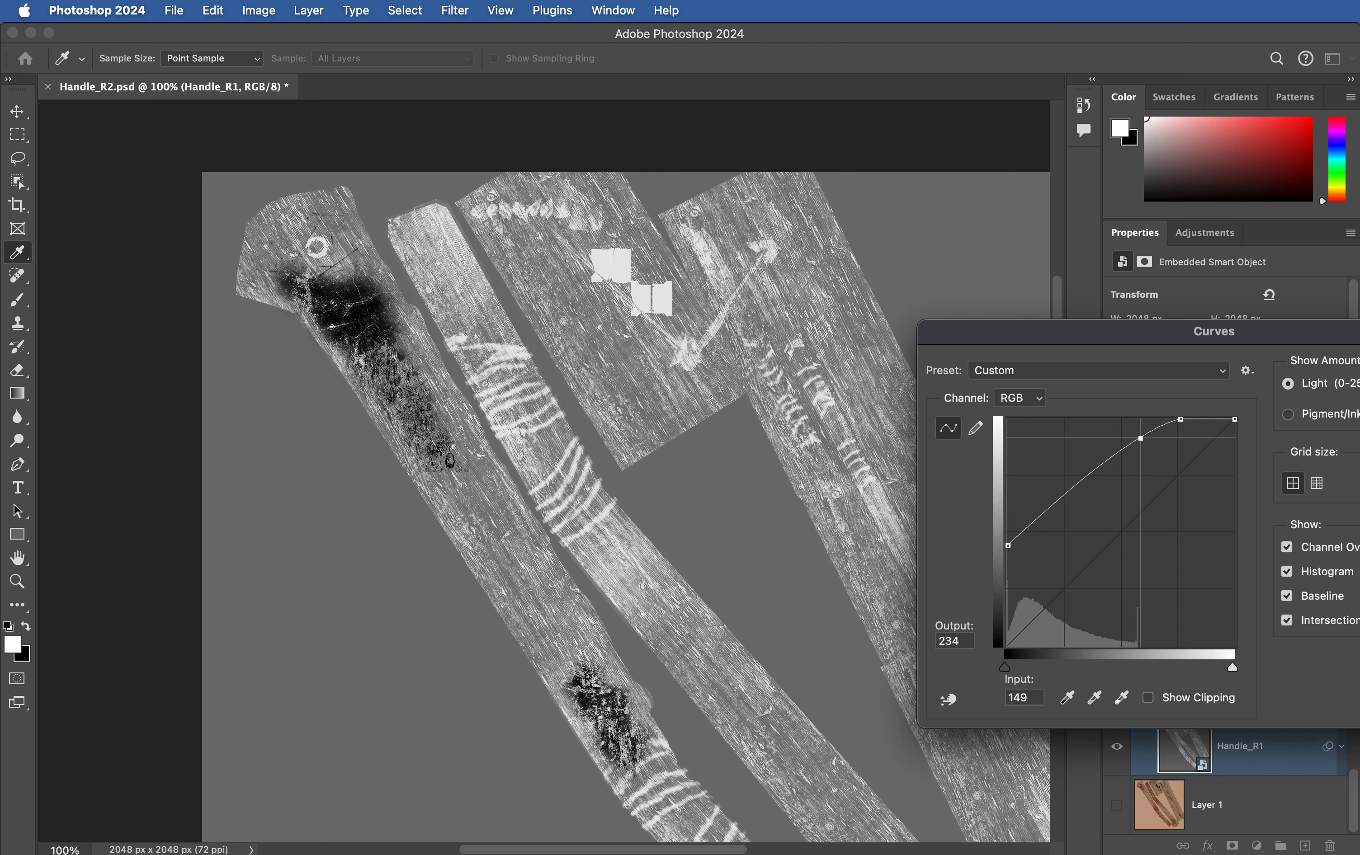
{"action": "key", "text": "Return"}
Step: Export the roughness map as a JPG named Handle_R3 to the Downloads folder
{"action": "left_click", "coordinate": [174, 10]}
{"action": "mouse_move", "coordinate": [390, 264]}
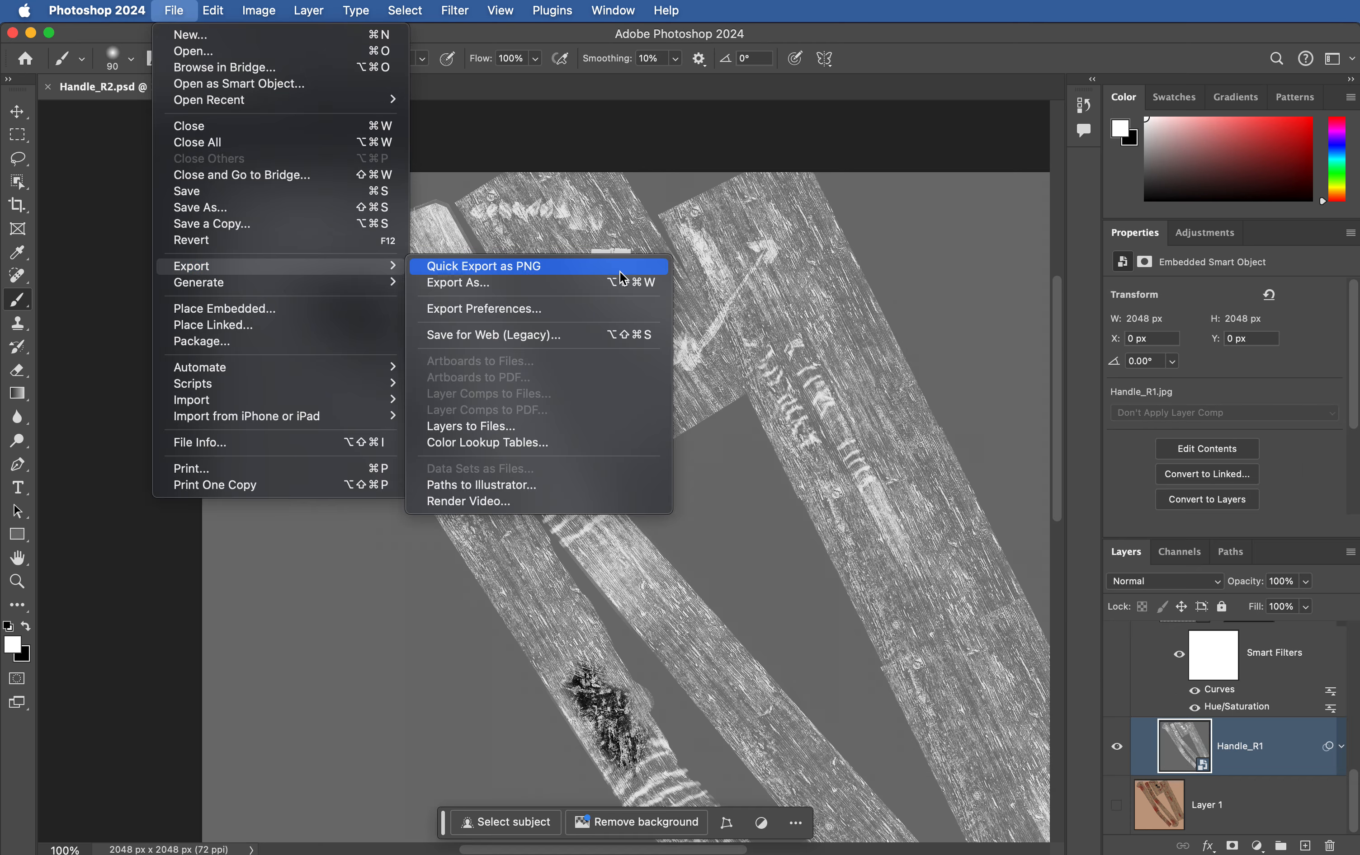
{"action": "left_click", "coordinate": [616, 283]}
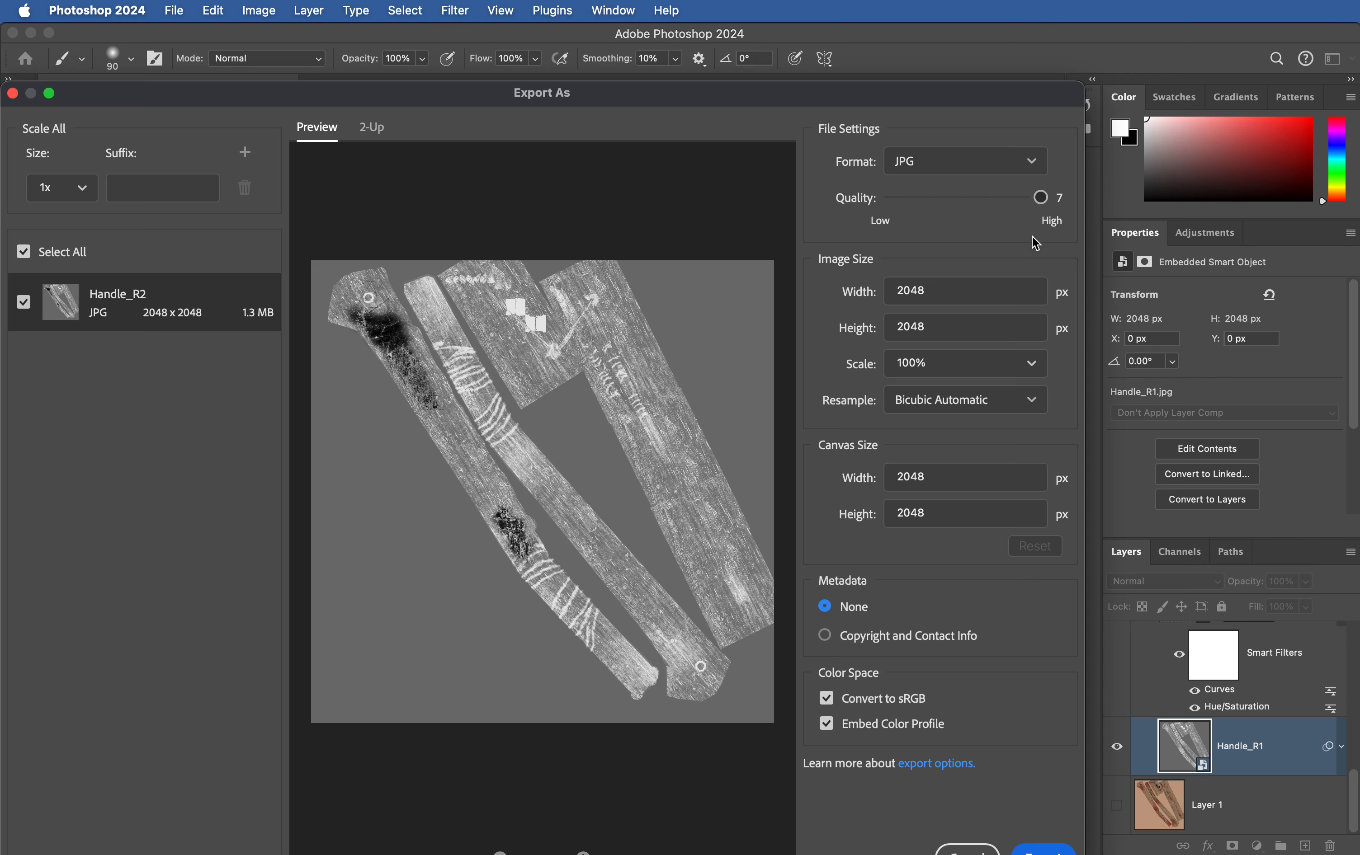
{"action": "left_click", "coordinate": [1040, 849]}
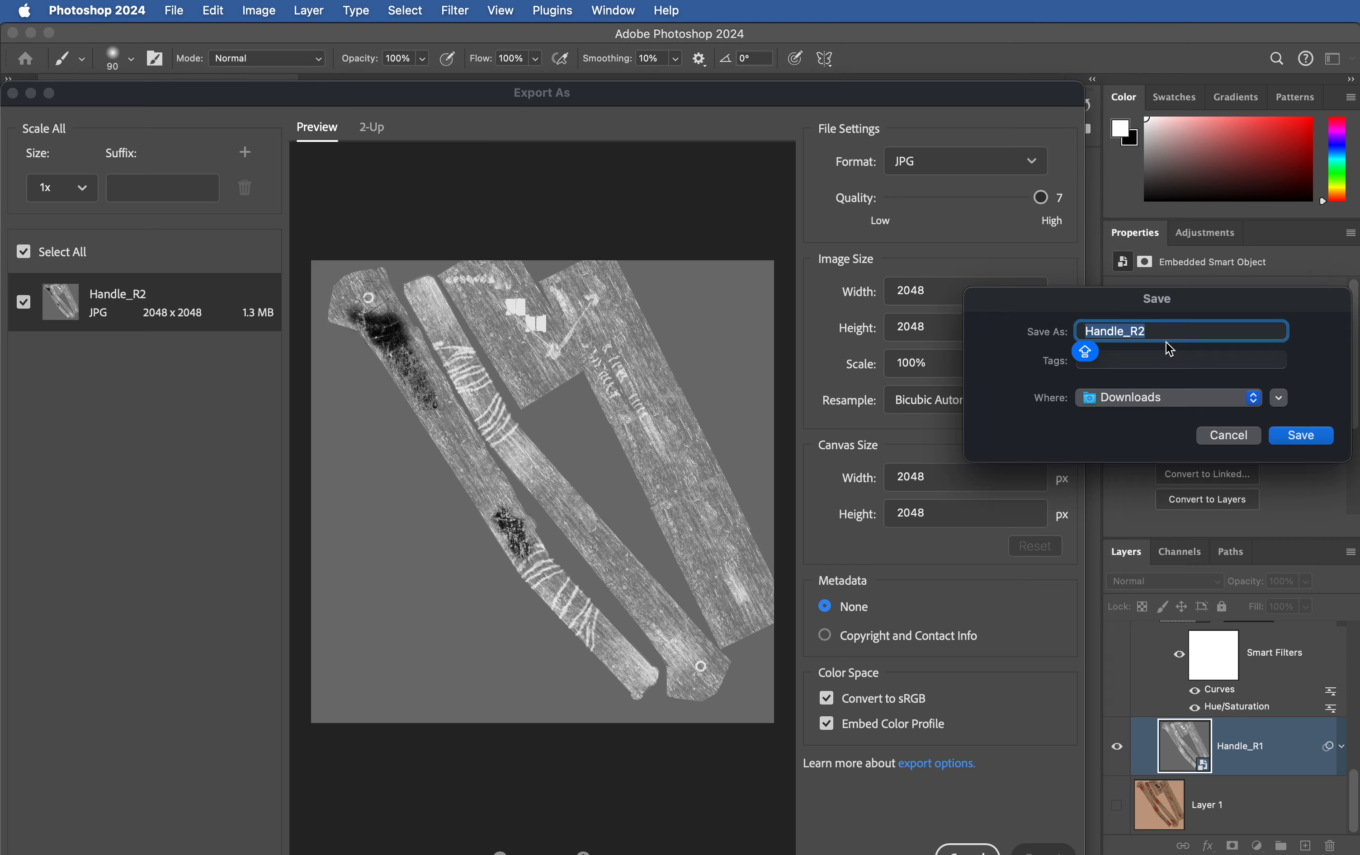
{"action": "left_click", "coordinate": [1161, 335]}
{"action": "key", "text": "BackSpace"}
{"action": "type", "text": "3"}
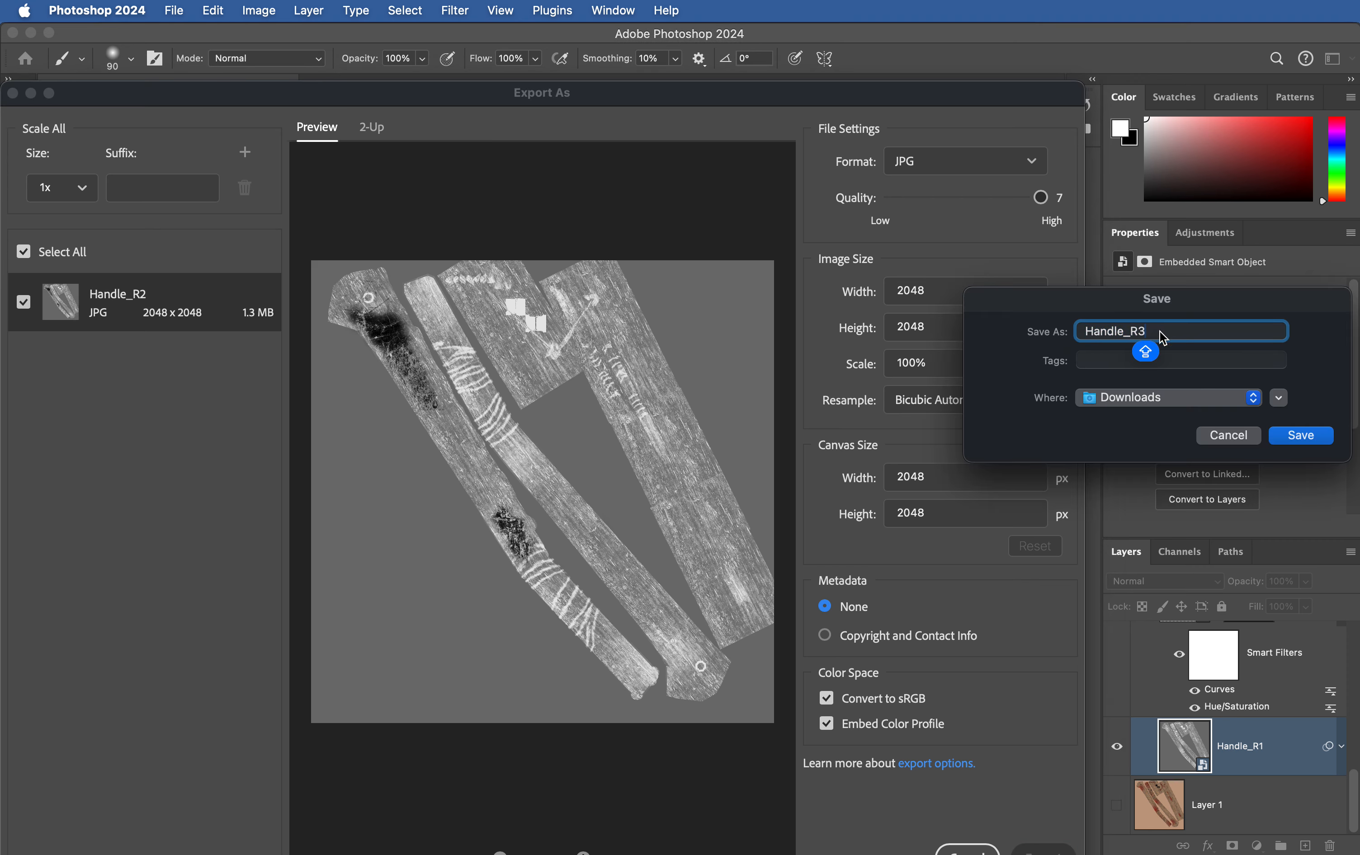
{"action": "left_click", "coordinate": [1303, 436]}
Step: Switch to Finder and move Handle_R3.jpg from Downloads into the axe's Textures folder
{"action": "key", "text": "super+Tab"}
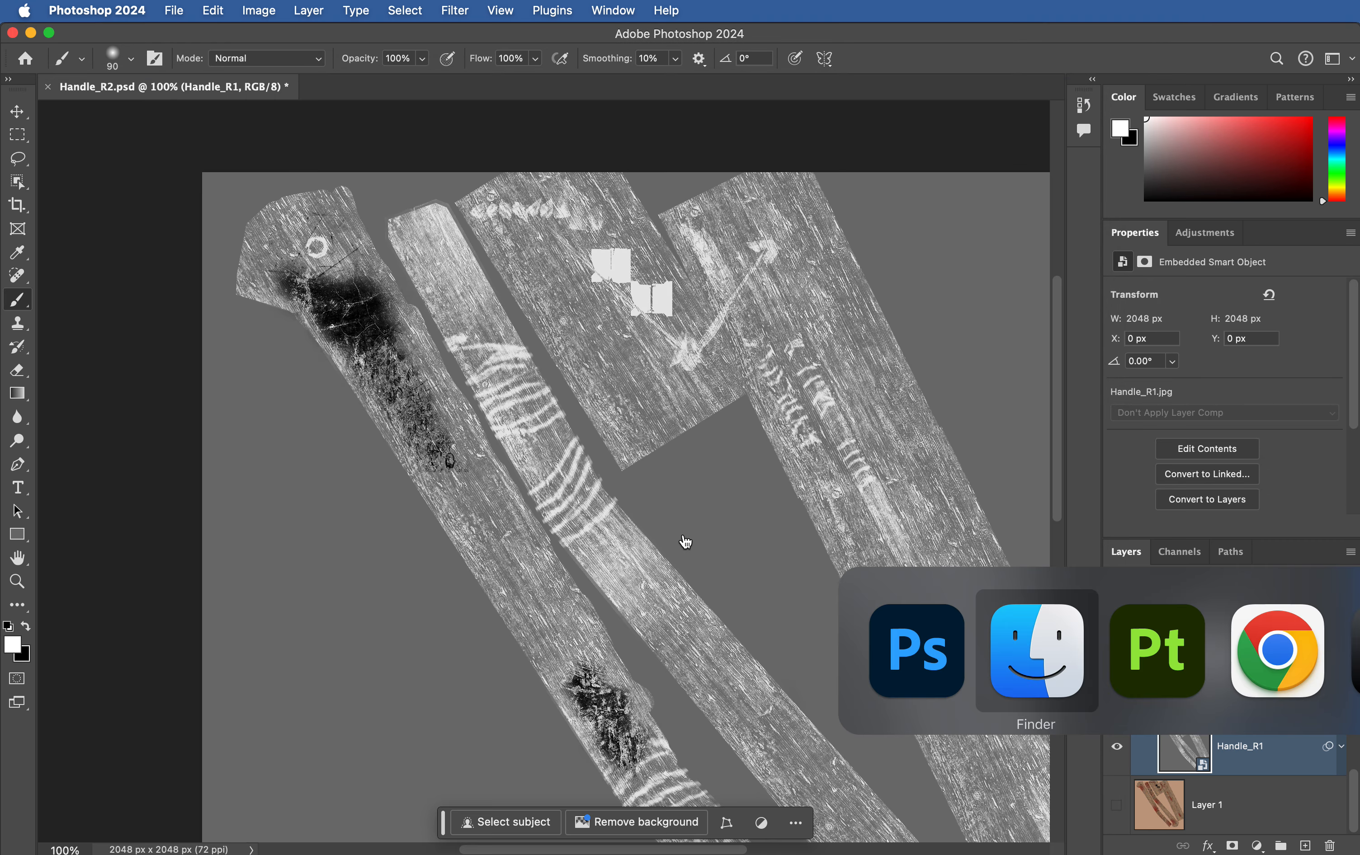
{"action": "left_click", "coordinate": [1044, 650]}
{"action": "left_click_drag", "start_coordinate": [865, 396], "coordinate": [549, 261]}
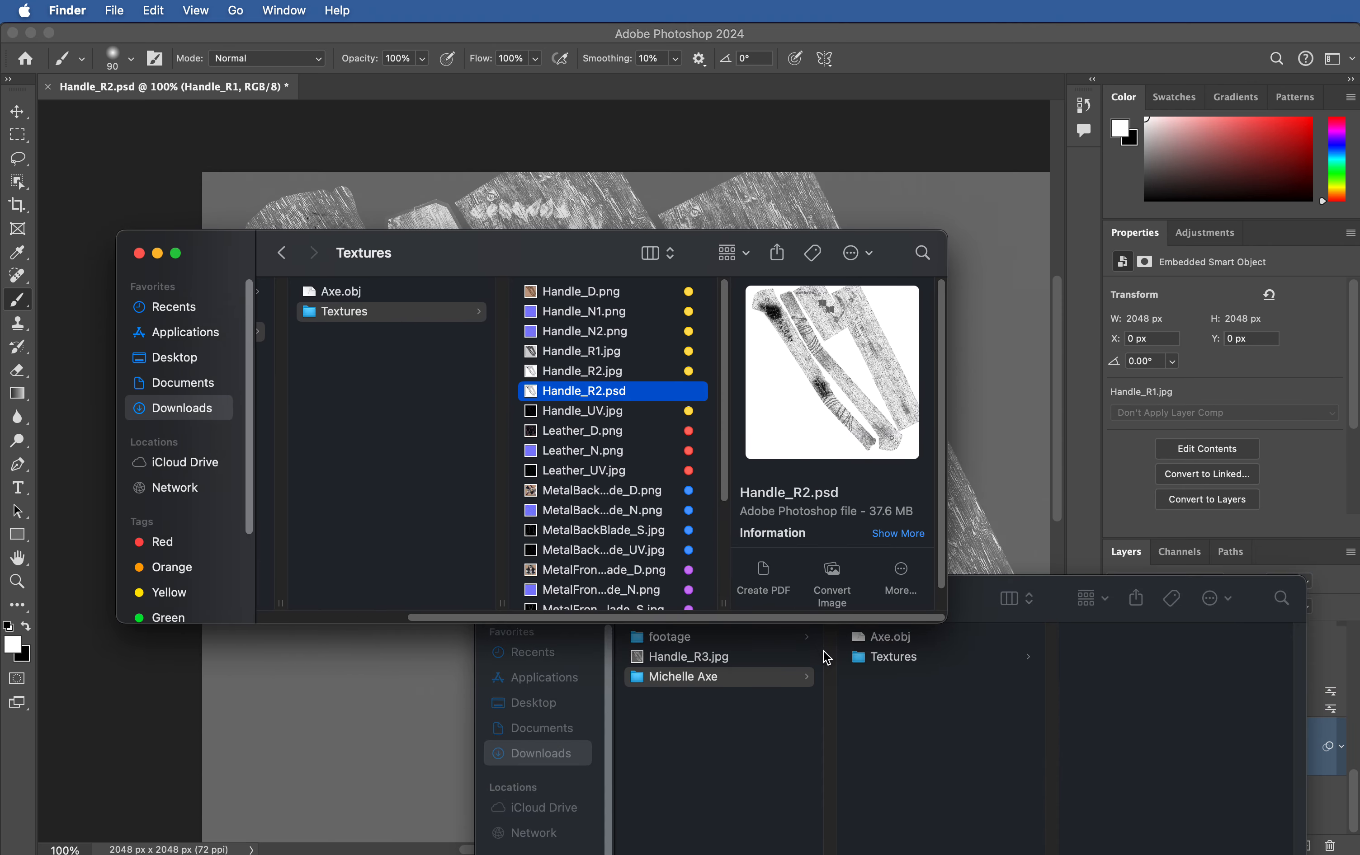
{"action": "left_click_drag", "start_coordinate": [729, 659], "coordinate": [632, 420]}
{"action": "left_click", "coordinate": [631, 418]}
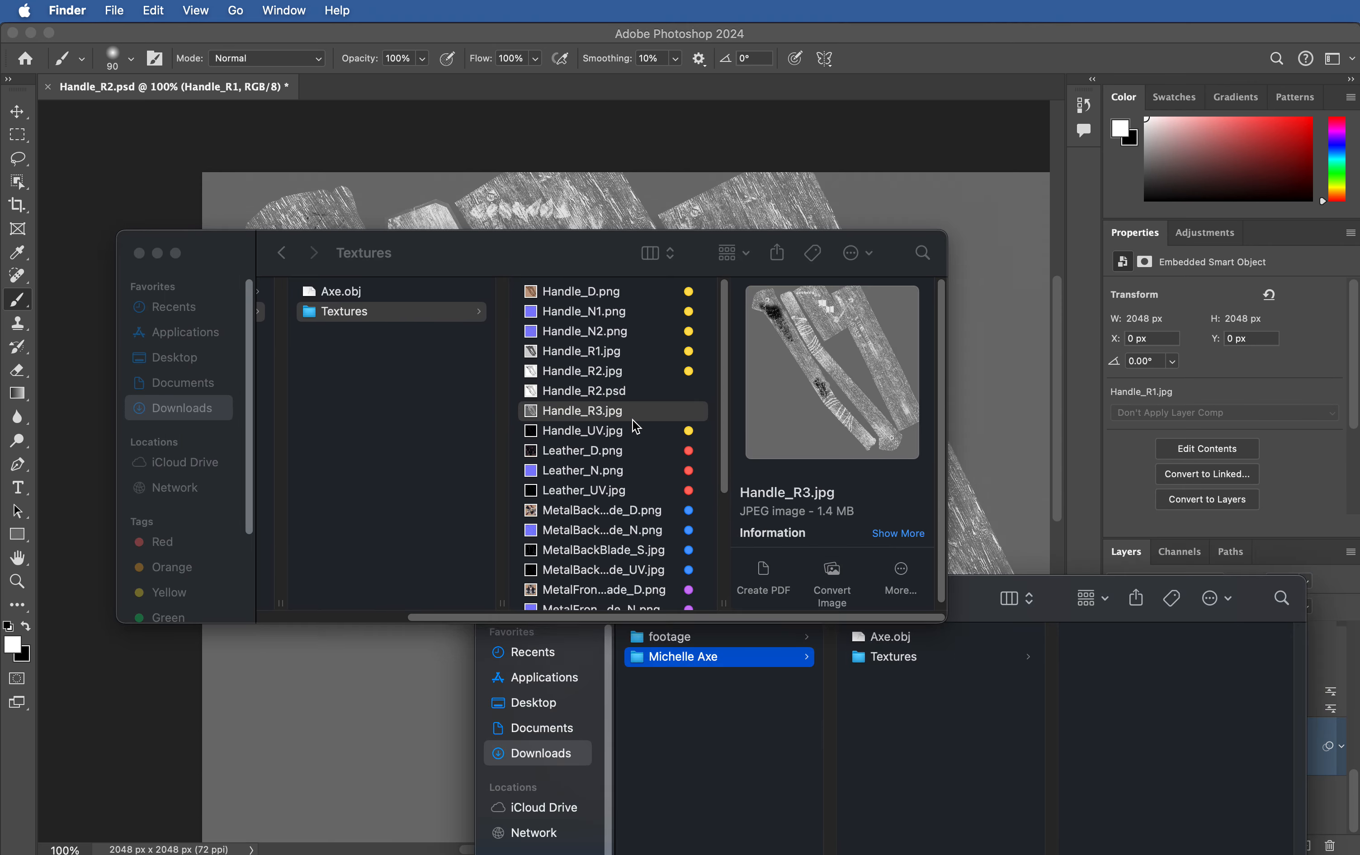
Step: Import Handle_R3.jpg as a texture into the Substance 3D Painter project and assign it to the HandleLY layer's Roughness channel
{"action": "key", "text": "super+Tab"}
{"action": "key", "text": "super+Tab"}
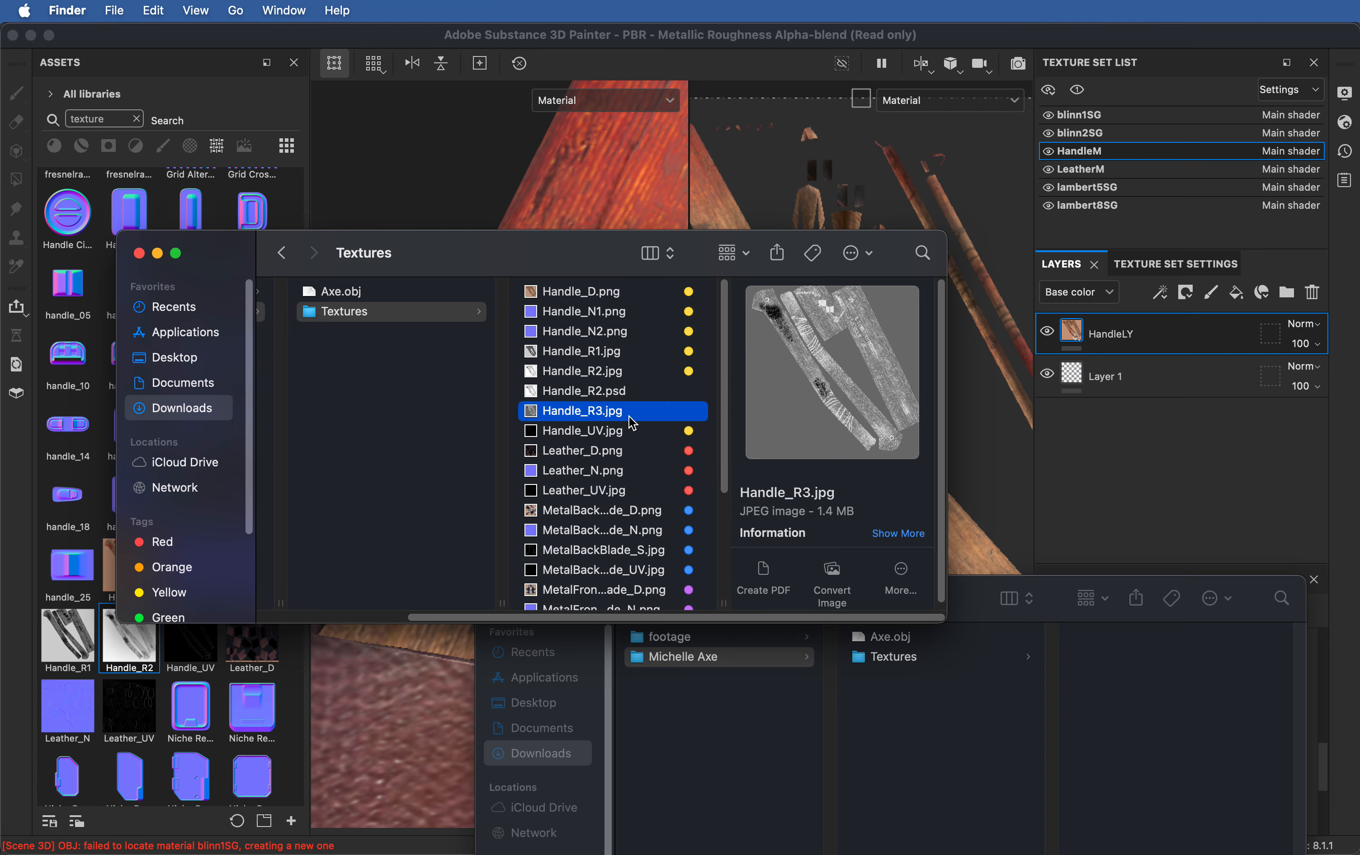
{"action": "left_click_drag", "start_coordinate": [632, 419], "coordinate": [225, 711]}
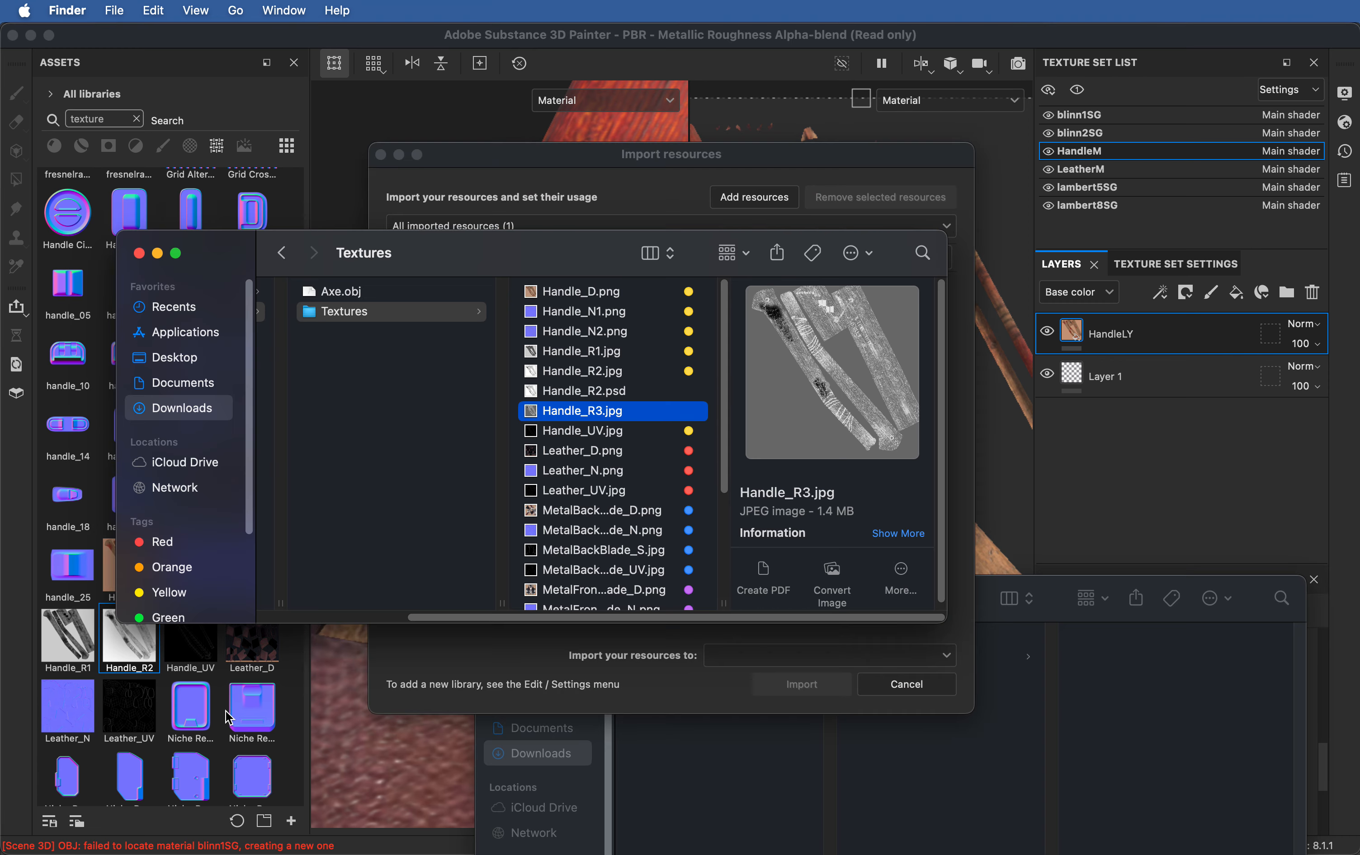
{"action": "left_click", "coordinate": [945, 327]}
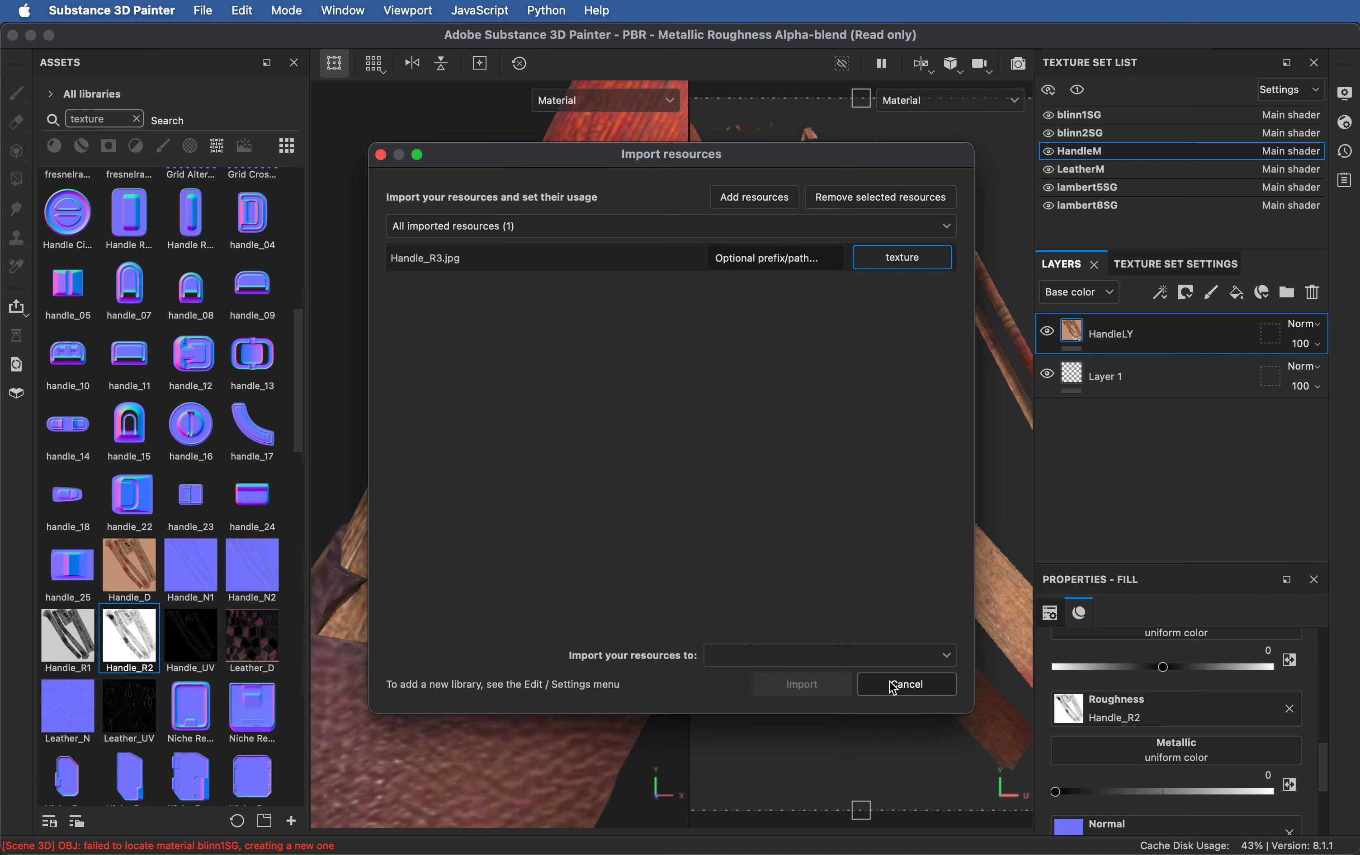
{"action": "left_click", "coordinate": [847, 656]}
{"action": "left_click", "coordinate": [747, 695]}
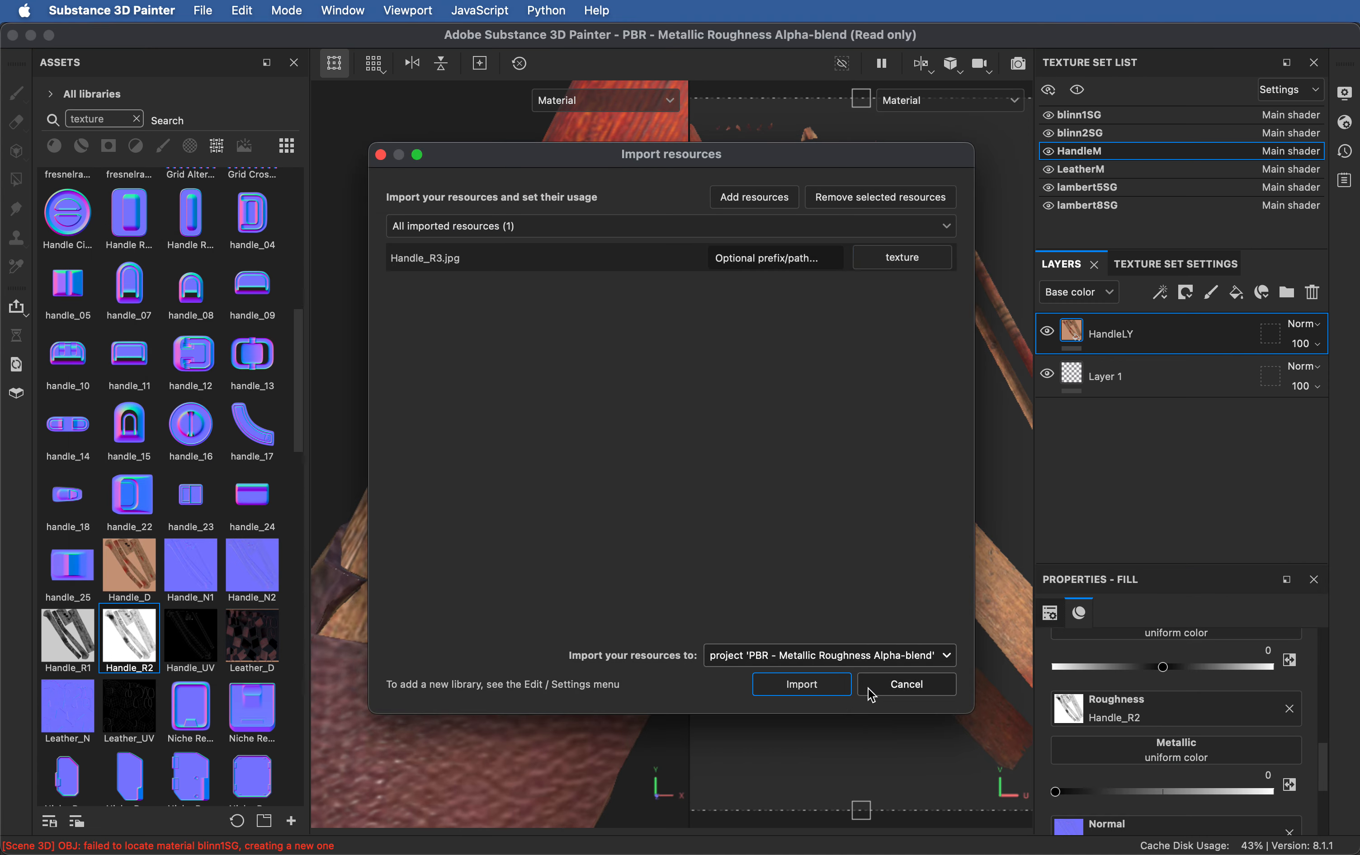
{"action": "left_click", "coordinate": [802, 686]}
{"action": "left_click_drag", "start_coordinate": [198, 765], "coordinate": [1085, 708]}
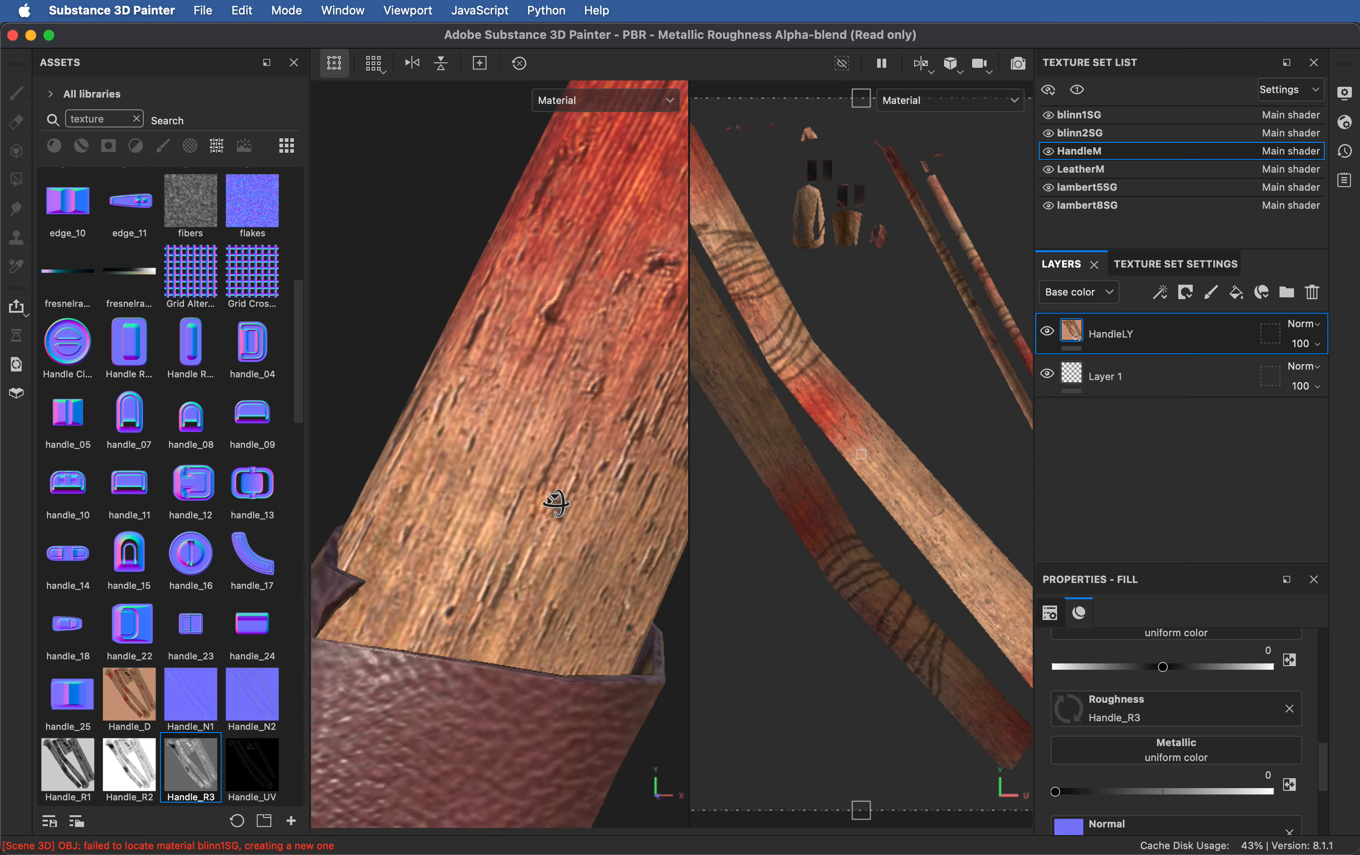
Step: Examine the reflections on the bloodstained wood at the handle's lower end from several angles under rotated lighting
{"action": "mouse_move", "coordinate": [588, 447]}
{"action": "left_mouse_down", "text": "alt"}
{"action": "mouse_move", "coordinate": [500, 577]}
{"action": "mouse_move", "coordinate": [619, 486]}
{"action": "mouse_move", "coordinate": [425, 353]}
{"action": "mouse_move", "coordinate": [526, 306]}
{"action": "mouse_move", "coordinate": [611, 315]}
{"action": "mouse_move", "coordinate": [591, 339]}
{"action": "mouse_move", "coordinate": [490, 691]}
{"action": "mouse_move", "coordinate": [549, 606]}
{"action": "mouse_move", "coordinate": [561, 555]}
{"action": "mouse_move", "coordinate": [440, 744]}
{"action": "mouse_move", "coordinate": [441, 701]}
{"action": "mouse_move", "coordinate": [482, 720]}
{"action": "mouse_move", "coordinate": [429, 666]}
{"action": "mouse_move", "coordinate": [503, 684]}
{"action": "mouse_move", "coordinate": [453, 676]}
{"action": "mouse_move", "coordinate": [471, 662]}
{"action": "mouse_move", "coordinate": [682, 683]}
{"action": "mouse_move", "coordinate": [653, 695]}
{"action": "mouse_move", "coordinate": [598, 643]}
{"action": "mouse_move", "coordinate": [404, 659]}
{"action": "left_mouse_up", "text": "alt"}
{"action": "mouse_move", "coordinate": [405, 659]}
{"action": "right_mouse_down", "text": "shift"}
{"action": "mouse_move", "coordinate": [418, 655]}
{"action": "mouse_move", "coordinate": [362, 669]}
{"action": "right_mouse_up", "text": "shift"}
{"action": "left_click_drag", "start_coordinate": [358, 677], "coordinate": [390, 661], "text": "alt"}
{"action": "right_click_drag", "start_coordinate": [390, 661], "coordinate": [435, 646], "text": "shift"}
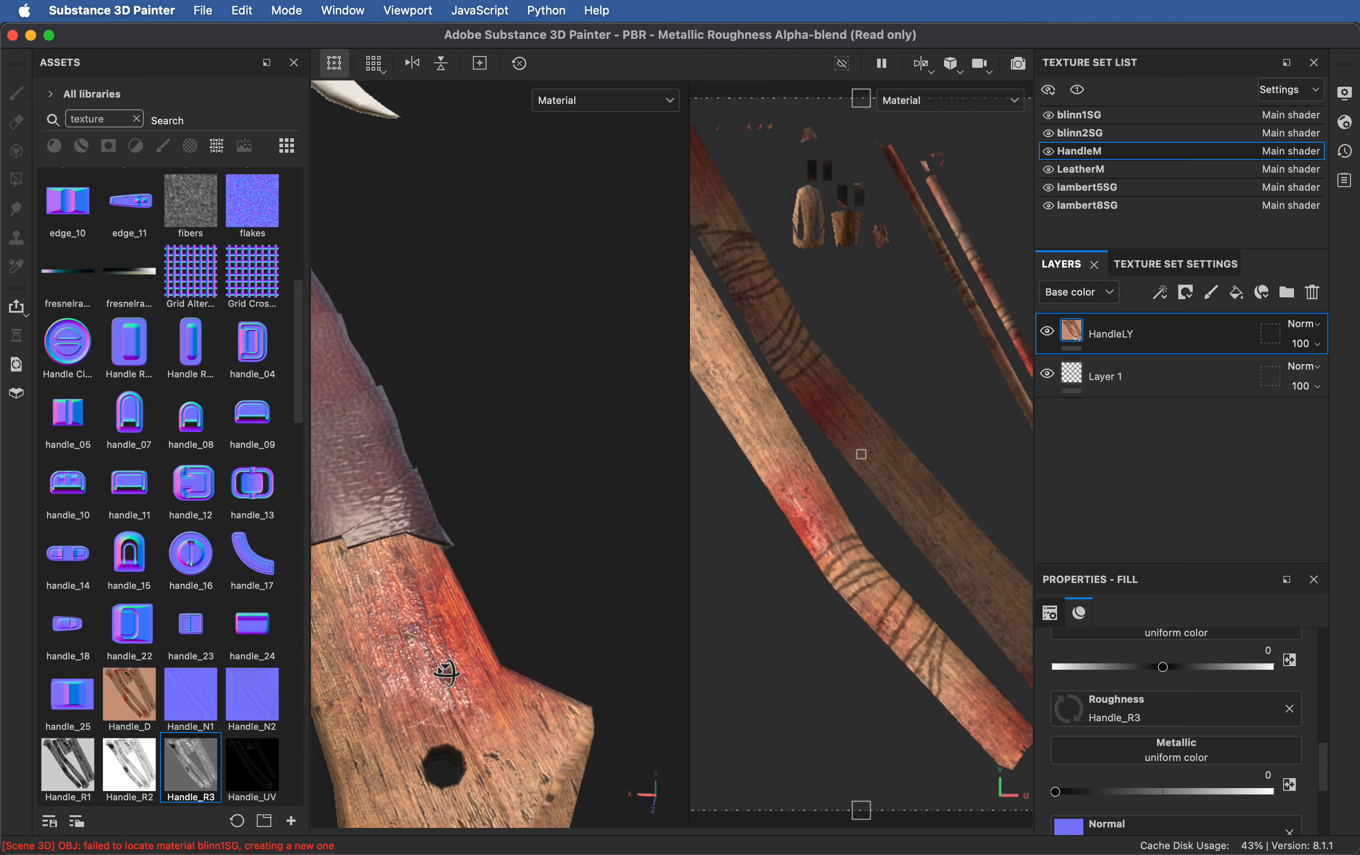
{"action": "left_click_drag", "start_coordinate": [447, 672], "coordinate": [437, 691], "text": "alt"}
{"action": "left_click_drag", "start_coordinate": [462, 634], "coordinate": [446, 660], "text": "alt"}
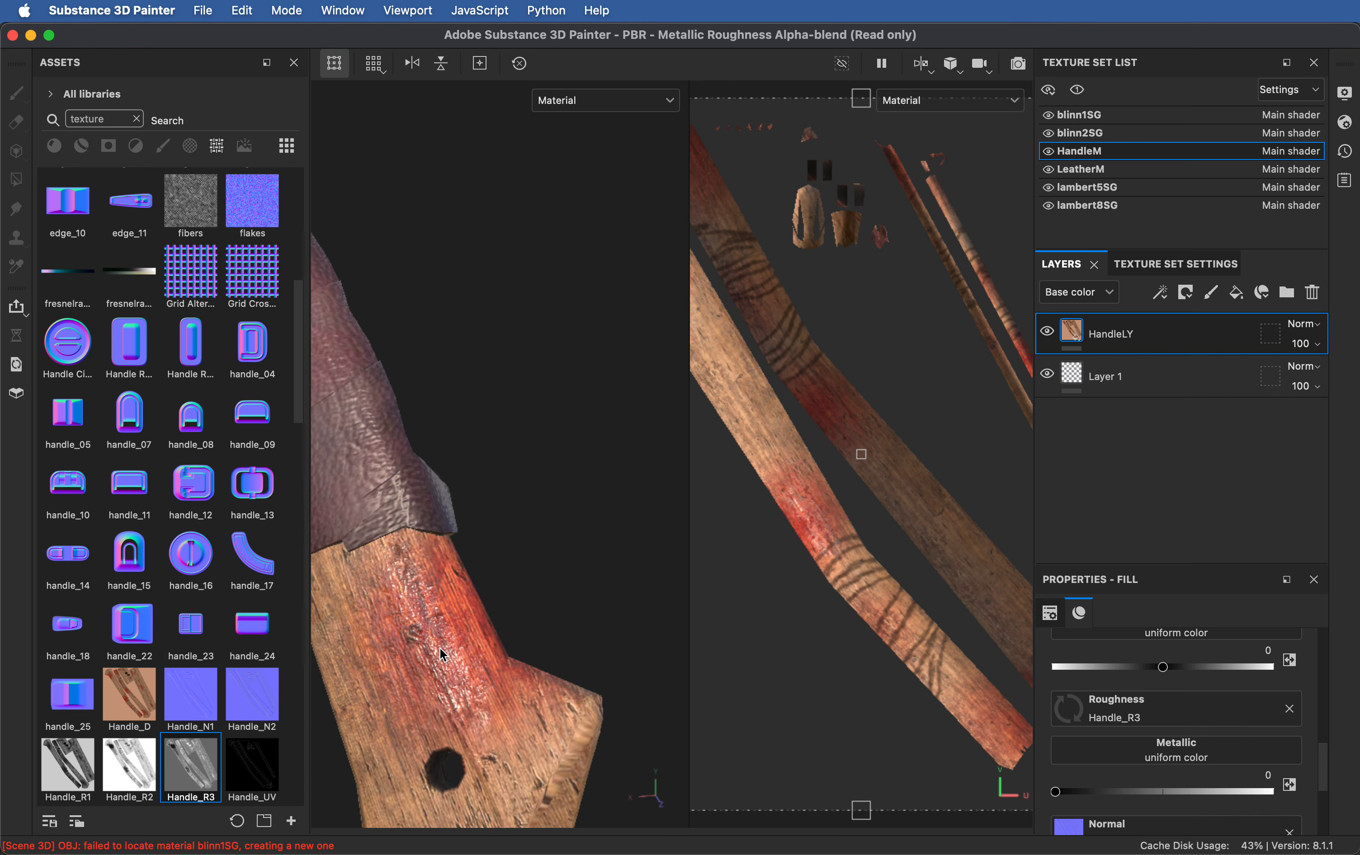
{"action": "right_click_drag", "start_coordinate": [446, 661], "coordinate": [434, 666], "text": "shift"}
{"action": "left_click_drag", "start_coordinate": [481, 721], "coordinate": [461, 656], "text": "alt"}
{"action": "right_click_drag", "start_coordinate": [461, 656], "coordinate": [419, 650], "text": "shift"}
{"action": "left_click_drag", "start_coordinate": [503, 751], "coordinate": [484, 755], "text": "alt"}
{"action": "mouse_move", "coordinate": [482, 706]}
{"action": "right_mouse_down", "text": "shift"}
{"action": "mouse_move", "coordinate": [446, 701]}
{"action": "mouse_move", "coordinate": [511, 713]}
{"action": "mouse_move", "coordinate": [419, 737]}
{"action": "right_mouse_up", "text": "shift"}
Step: Compare the roughness map in Photoshop with the shine of the handle in Substance 3D Painter
{"action": "key", "text": "super+Tab"}
{"action": "key", "text": "super+Tab"}
{"action": "key", "text": "super+Tab"}
{"action": "left_click", "coordinate": [1164, 646]}
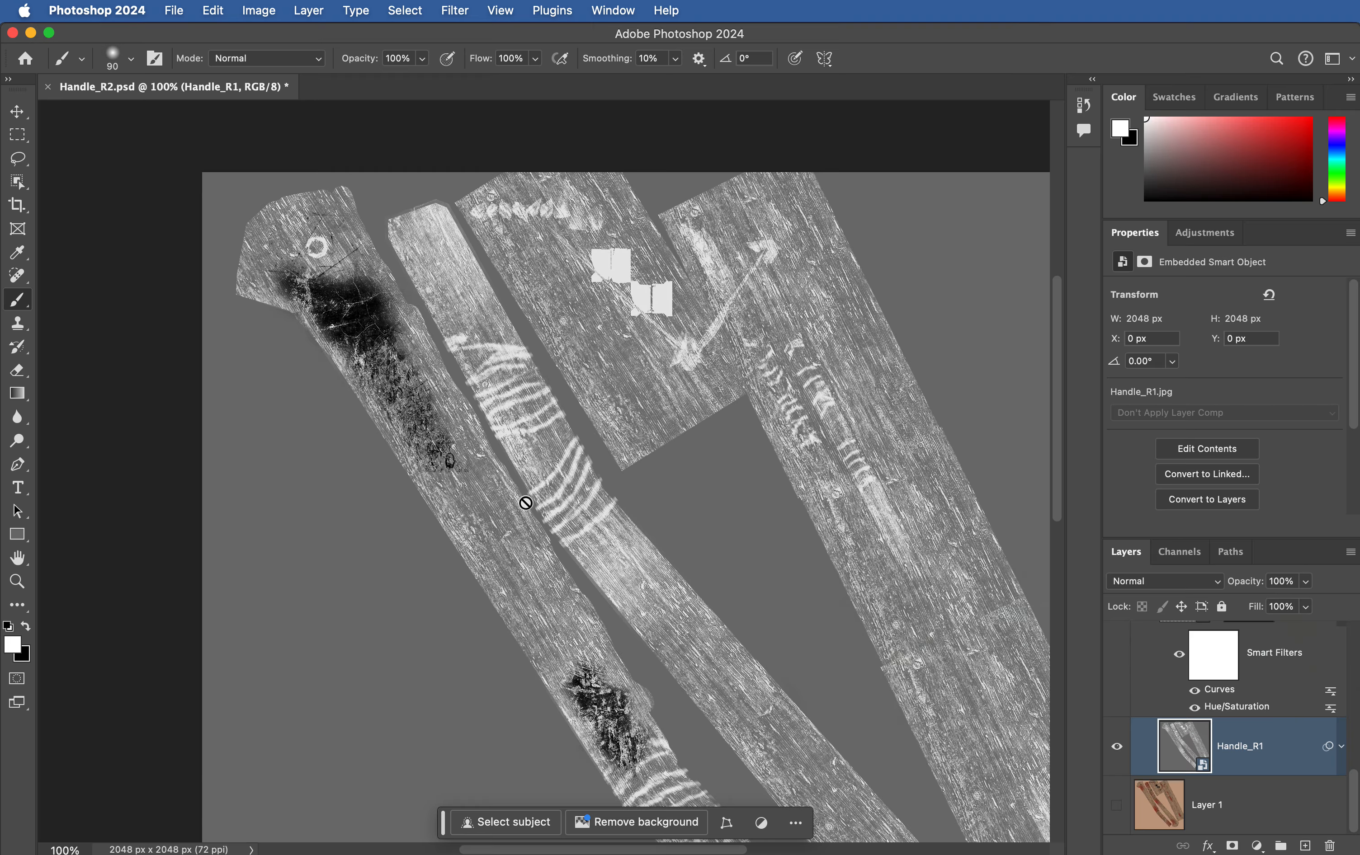
{"action": "key", "text": "super+Tab"}
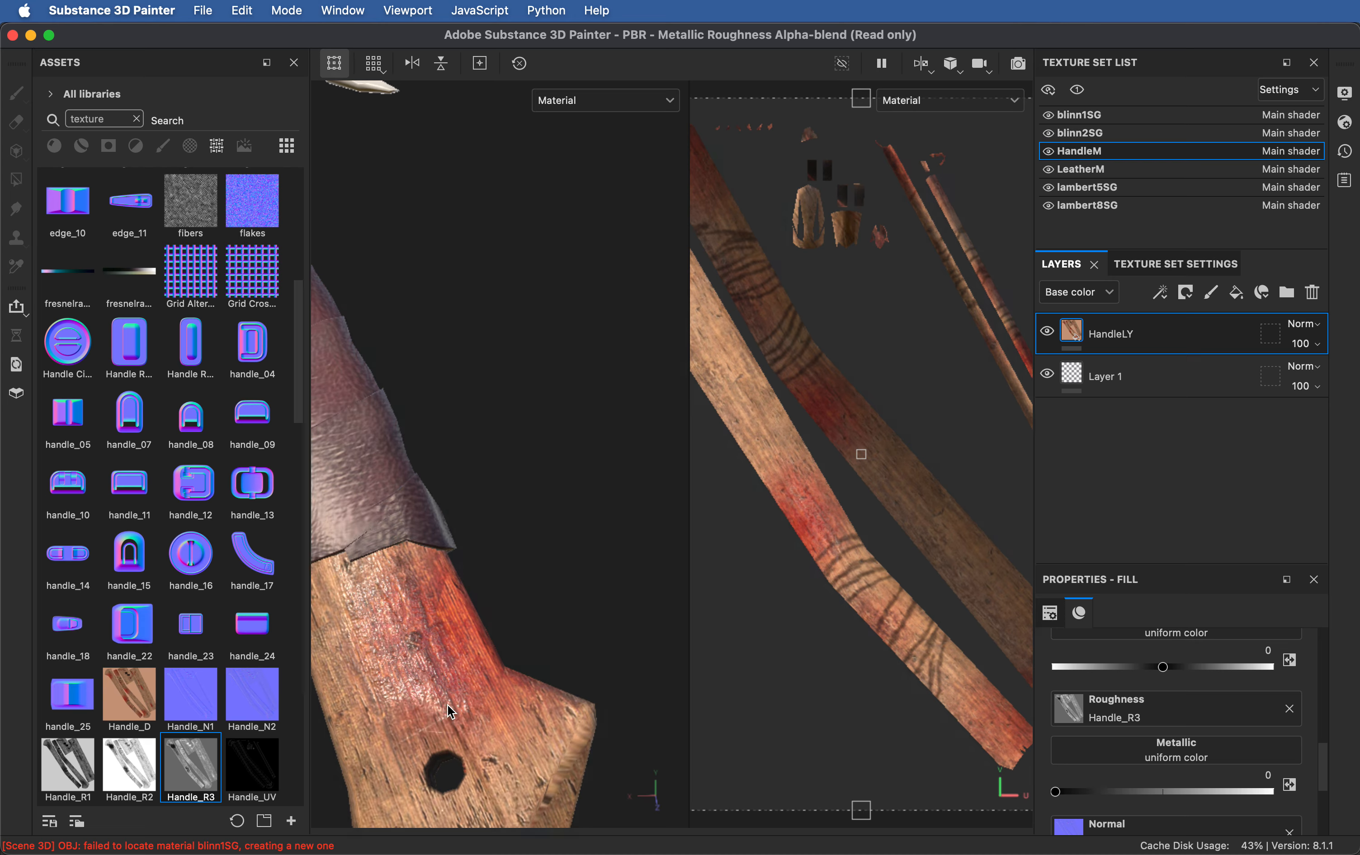
{"action": "key", "text": "super+Tab"}
{"action": "right_click", "coordinate": [799, 657]}
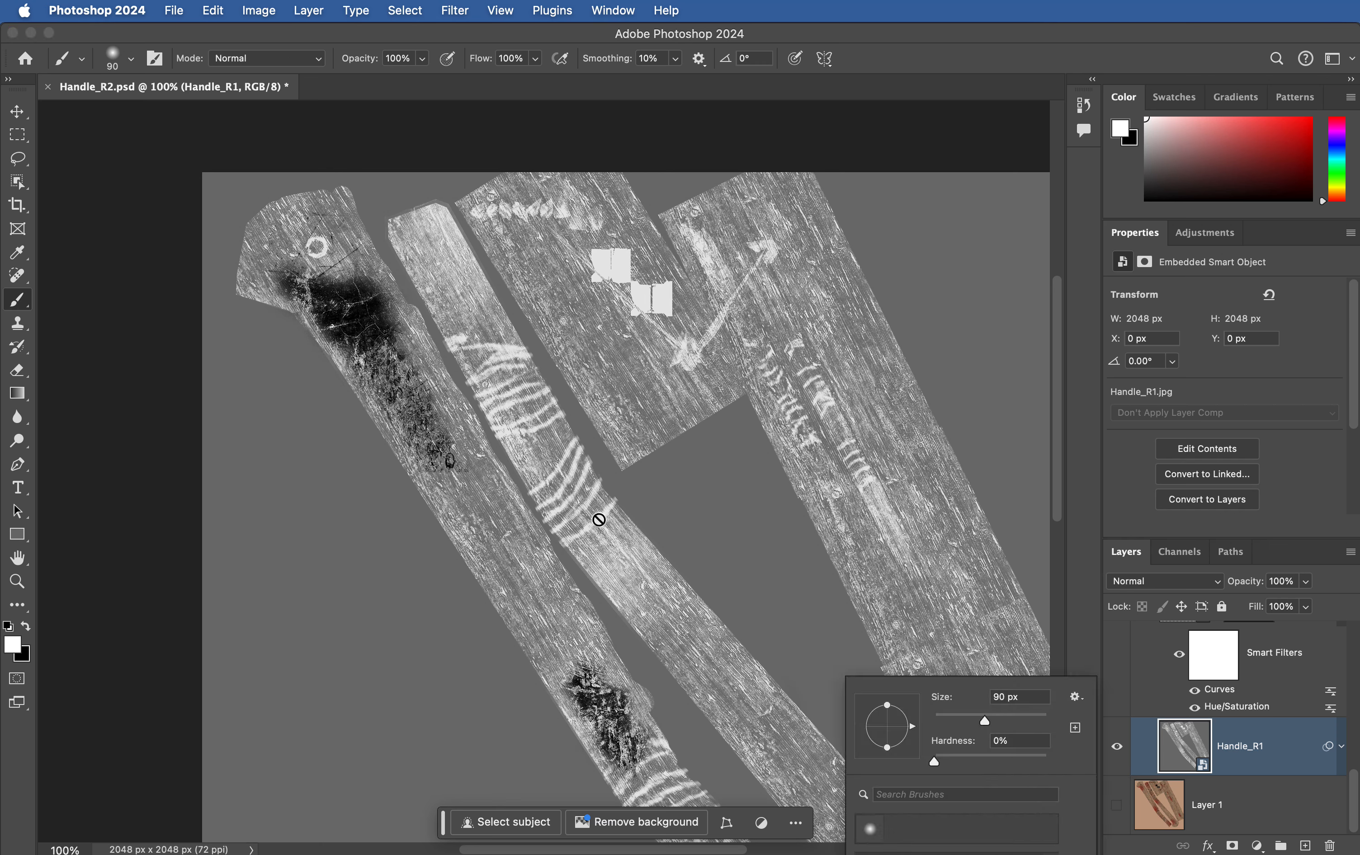
{"action": "key", "text": "super+Tab"}
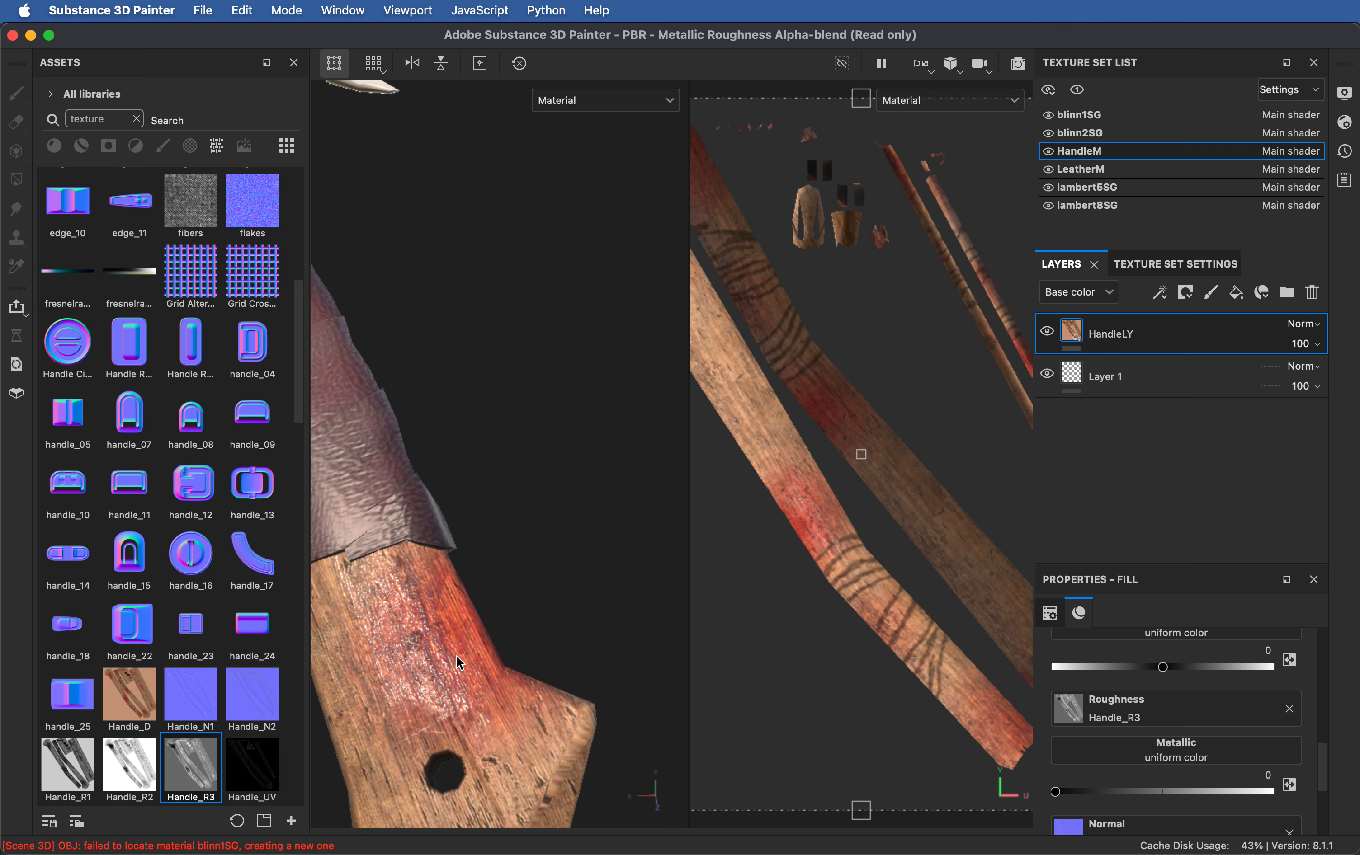
Step: Return to Photoshop, hide Handle_R1 and show Layer 1 to compare the color texture, and show Handle_R1 again
{"action": "key", "text": "super+Tab"}
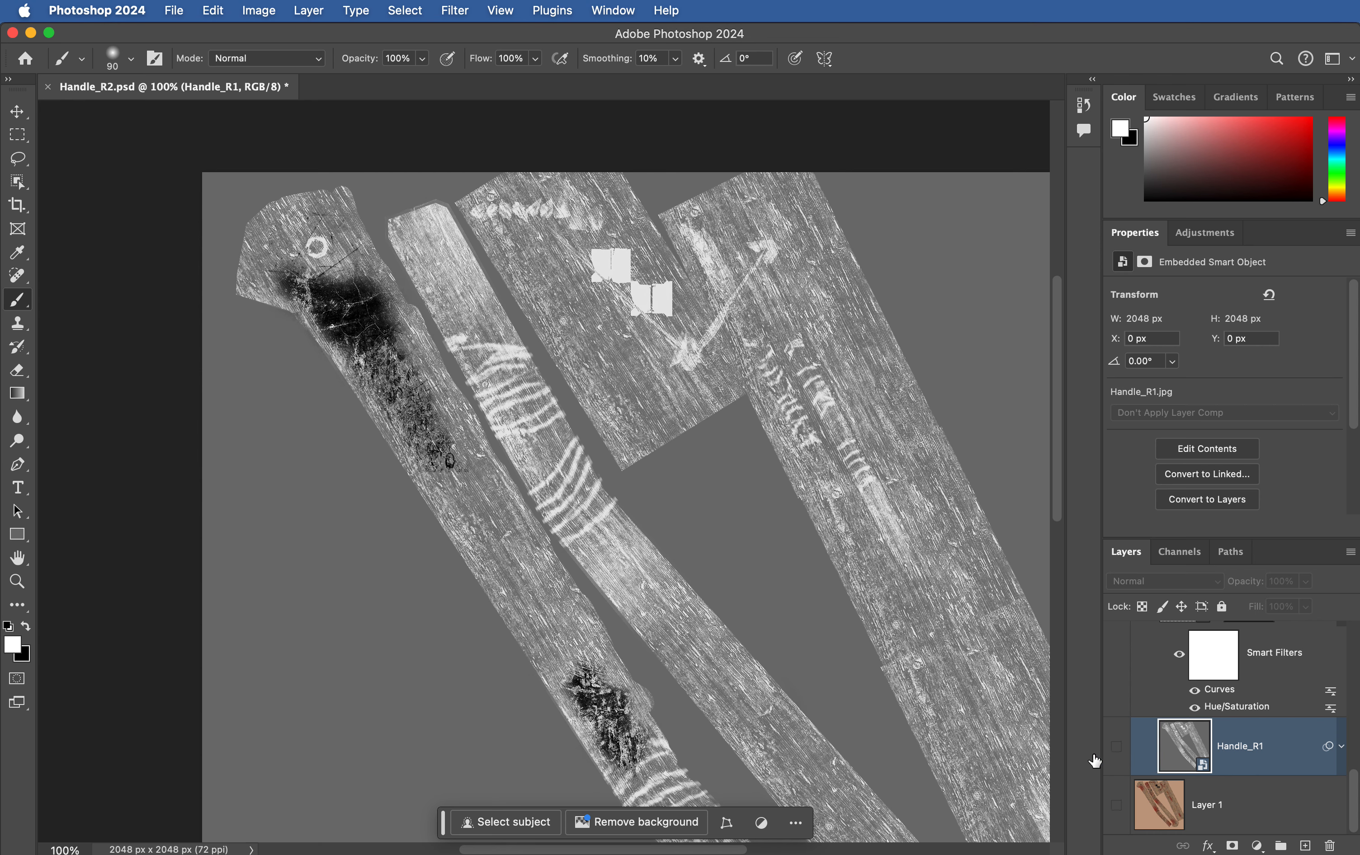
{"action": "left_click", "coordinate": [1114, 749]}
{"action": "left_click", "coordinate": [1115, 805]}
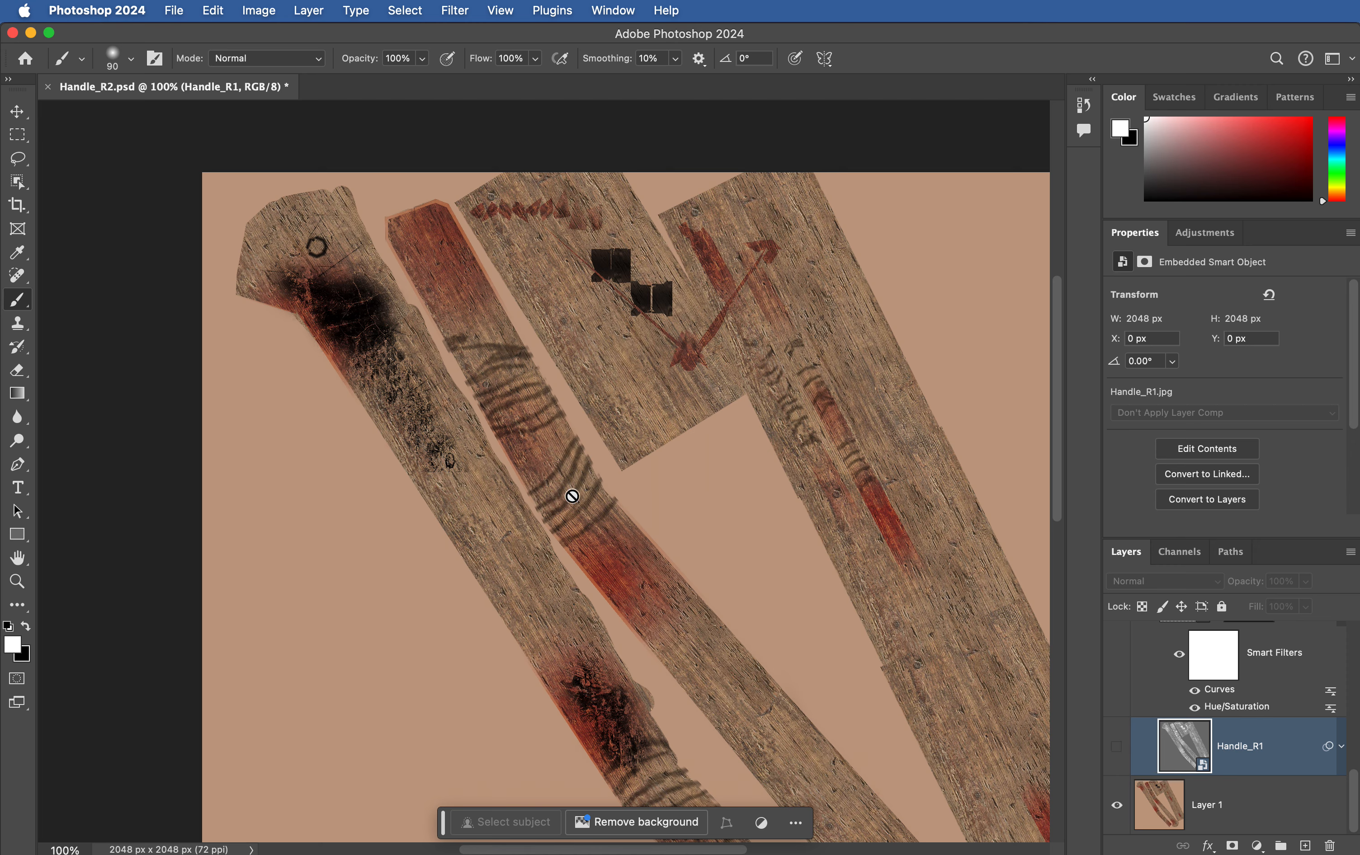
{"action": "left_click", "coordinate": [1116, 746]}
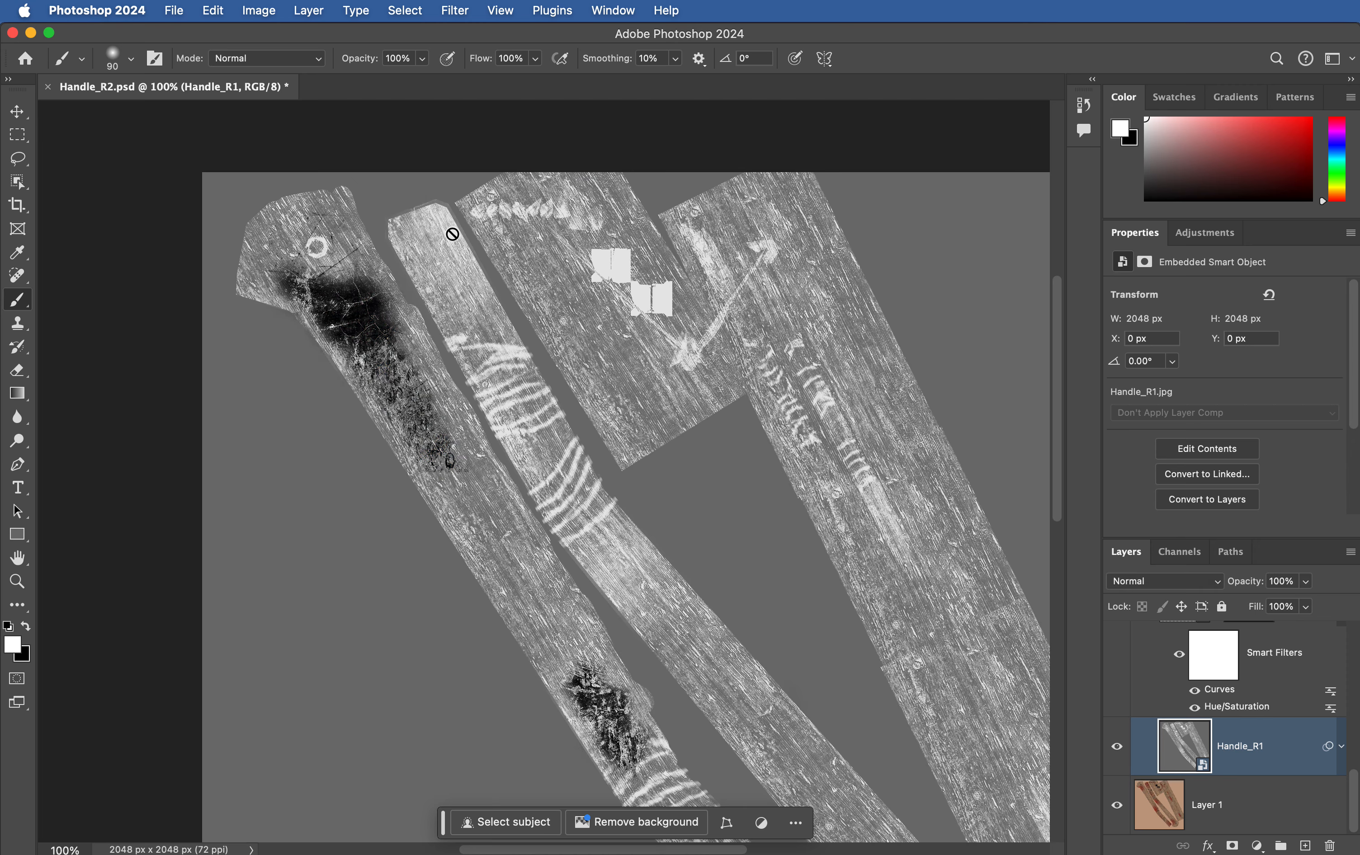
Step: Switch to Substance 3D Painter and examine the whole axe handle from a distance under rotated lighting
{"action": "key", "text": "super+Tab"}
{"action": "left_click_drag", "start_coordinate": [504, 591], "coordinate": [304, 579], "text": "alt"}
{"action": "left_click_drag", "start_coordinate": [574, 609], "coordinate": [398, 542], "text": "alt"}
{"action": "mouse_move", "coordinate": [365, 449]}
{"action": "right_mouse_down", "text": "shift"}
{"action": "mouse_move", "coordinate": [352, 435]}
{"action": "mouse_move", "coordinate": [391, 445]}
{"action": "right_mouse_up", "text": "shift"}
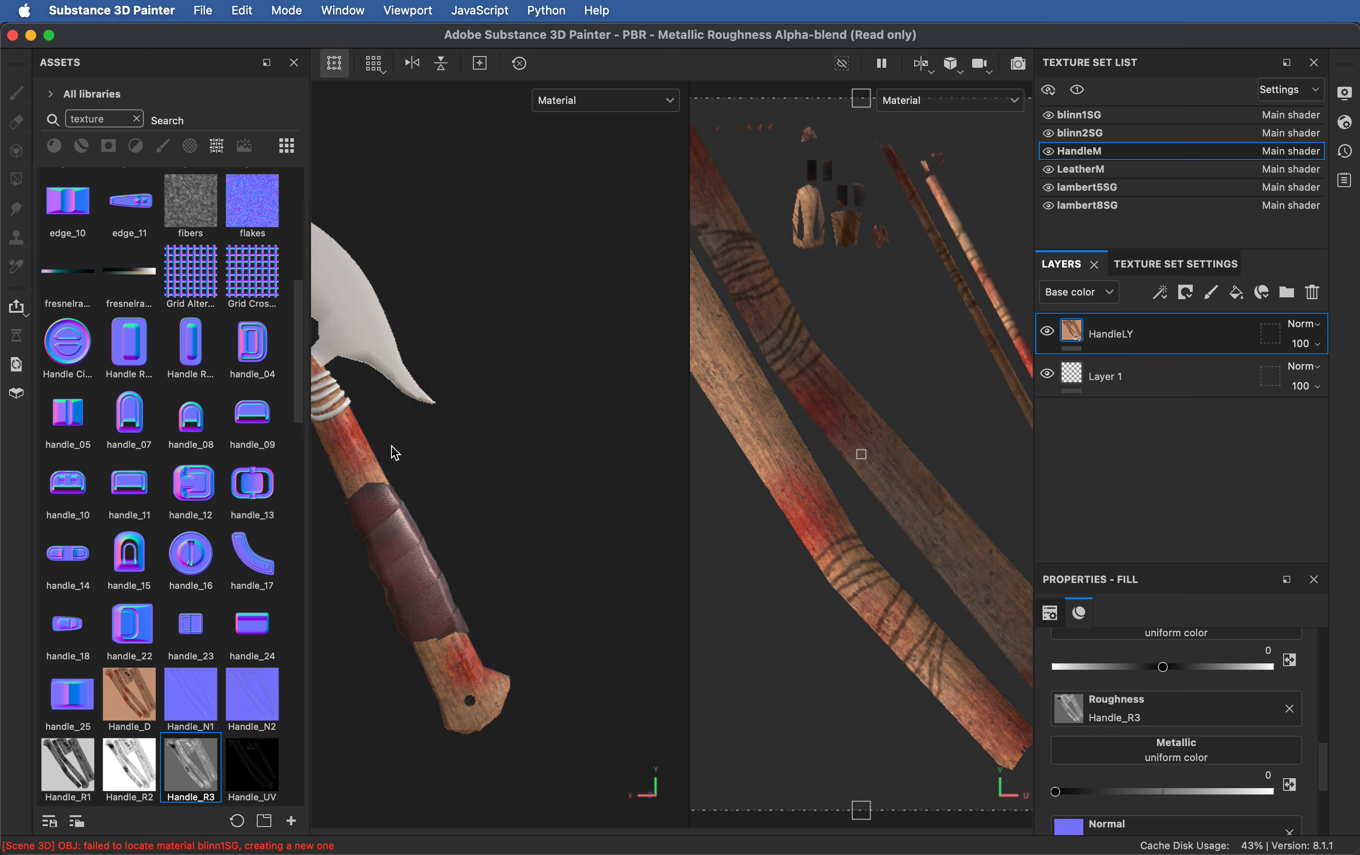
{"action": "left_click_drag", "start_coordinate": [465, 436], "coordinate": [434, 321], "text": "alt"}
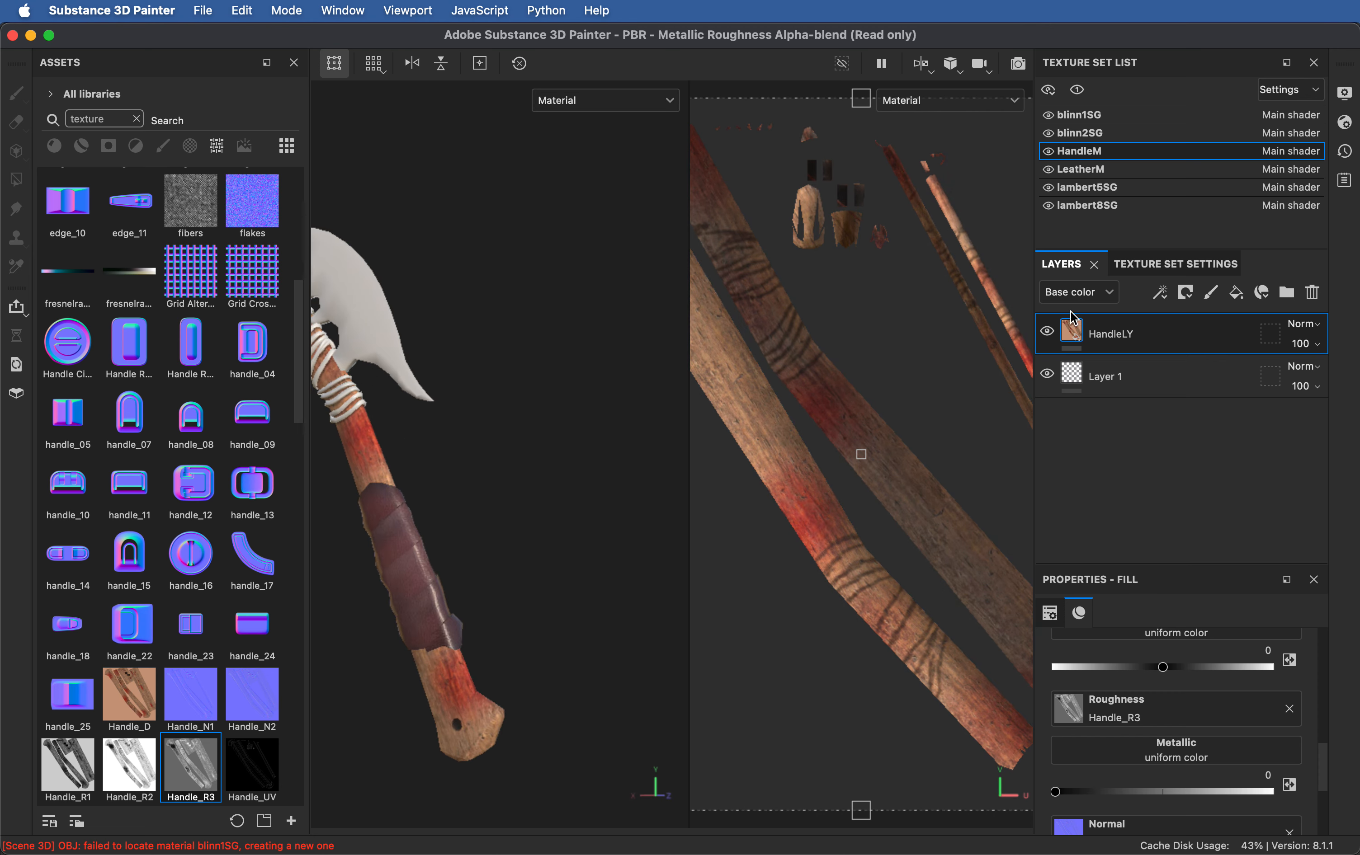
Step: Select the blinn1SG texture set and toggle its visibility to identify its part of the axe, framing the whole model
{"action": "left_click", "coordinate": [1089, 131]}
{"action": "left_click", "coordinate": [1089, 118]}
{"action": "left_click", "coordinate": [1048, 116]}
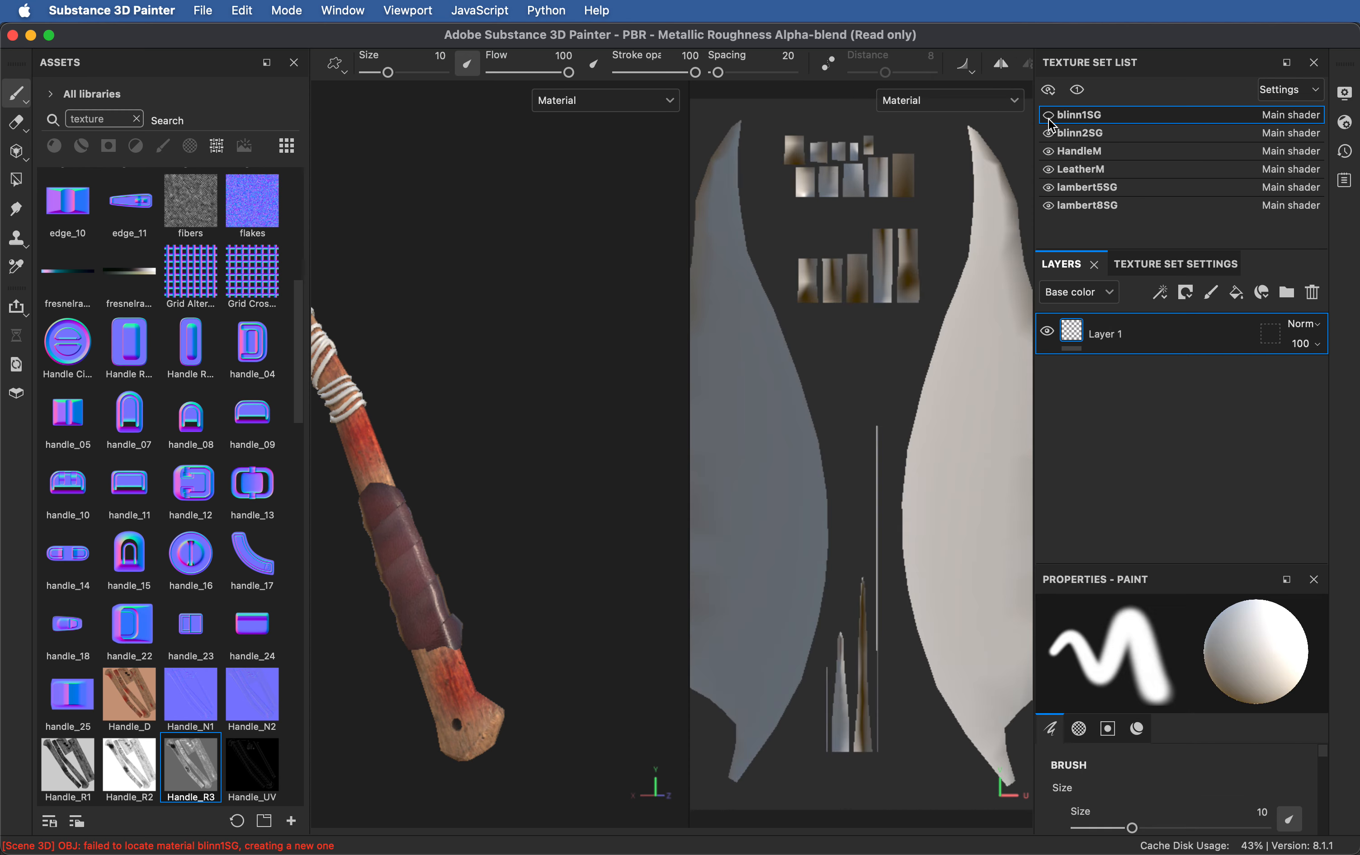
{"action": "left_click", "coordinate": [1048, 116]}
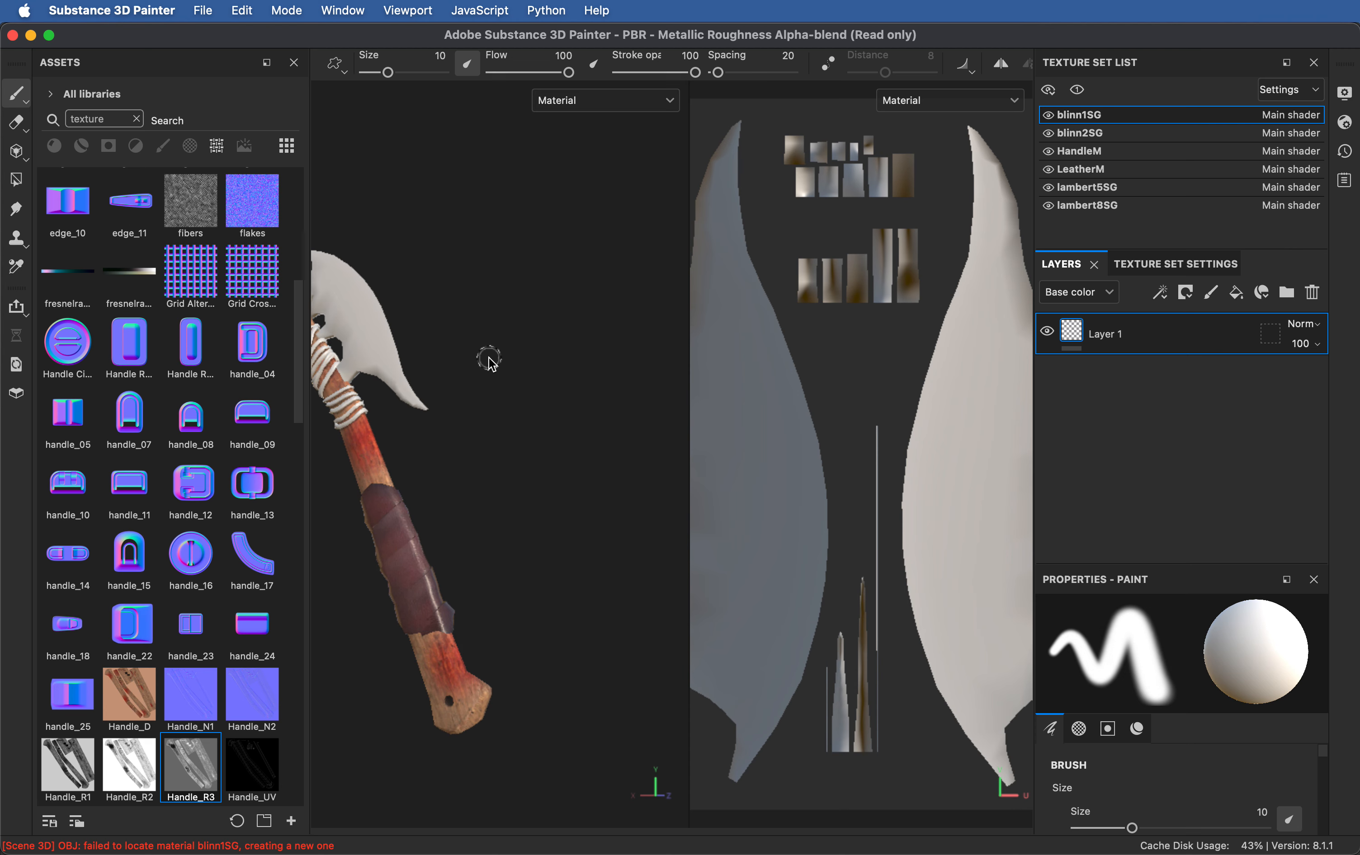
{"action": "right_click_drag", "start_coordinate": [547, 381], "coordinate": [398, 353], "text": "alt"}
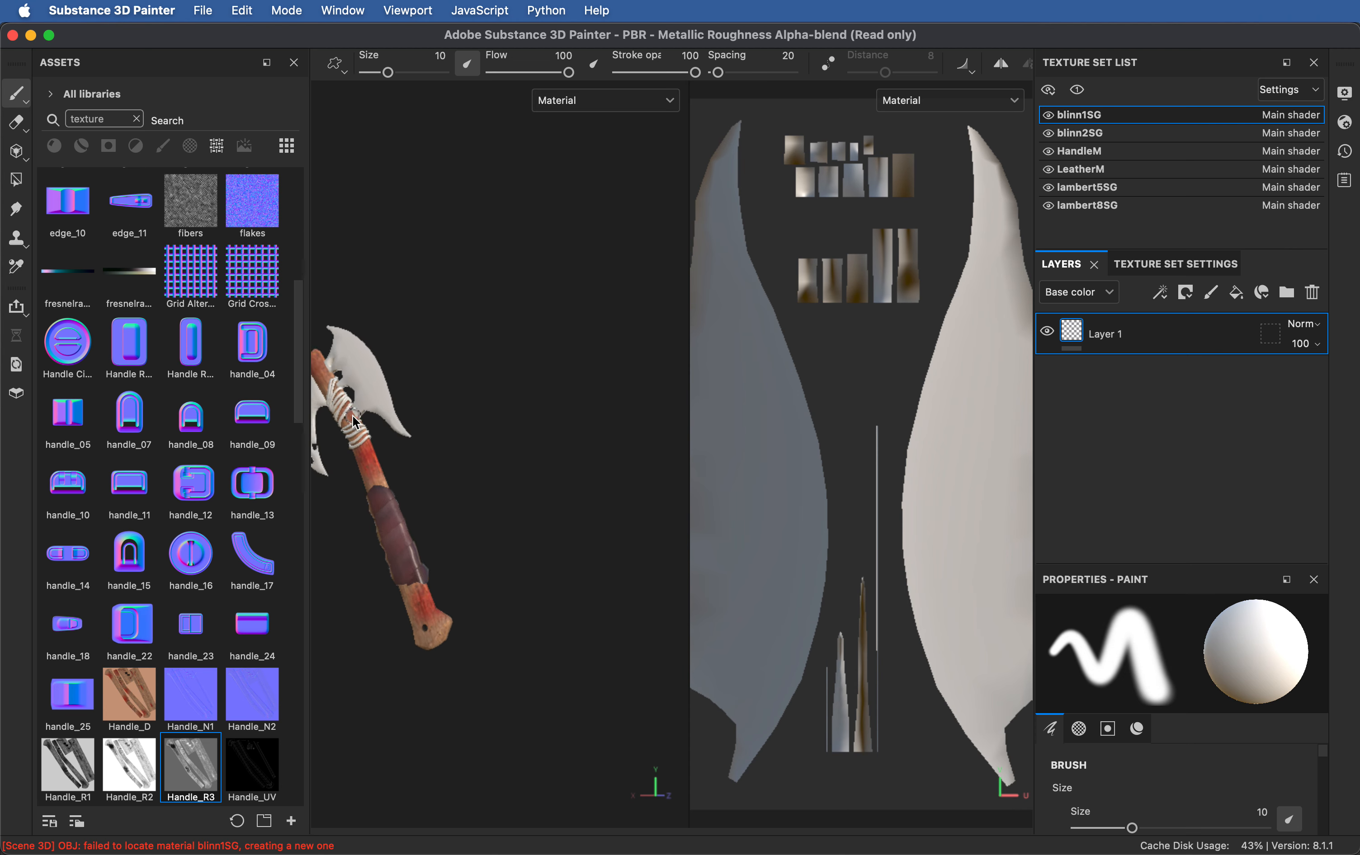
{"action": "key", "text": "f"}
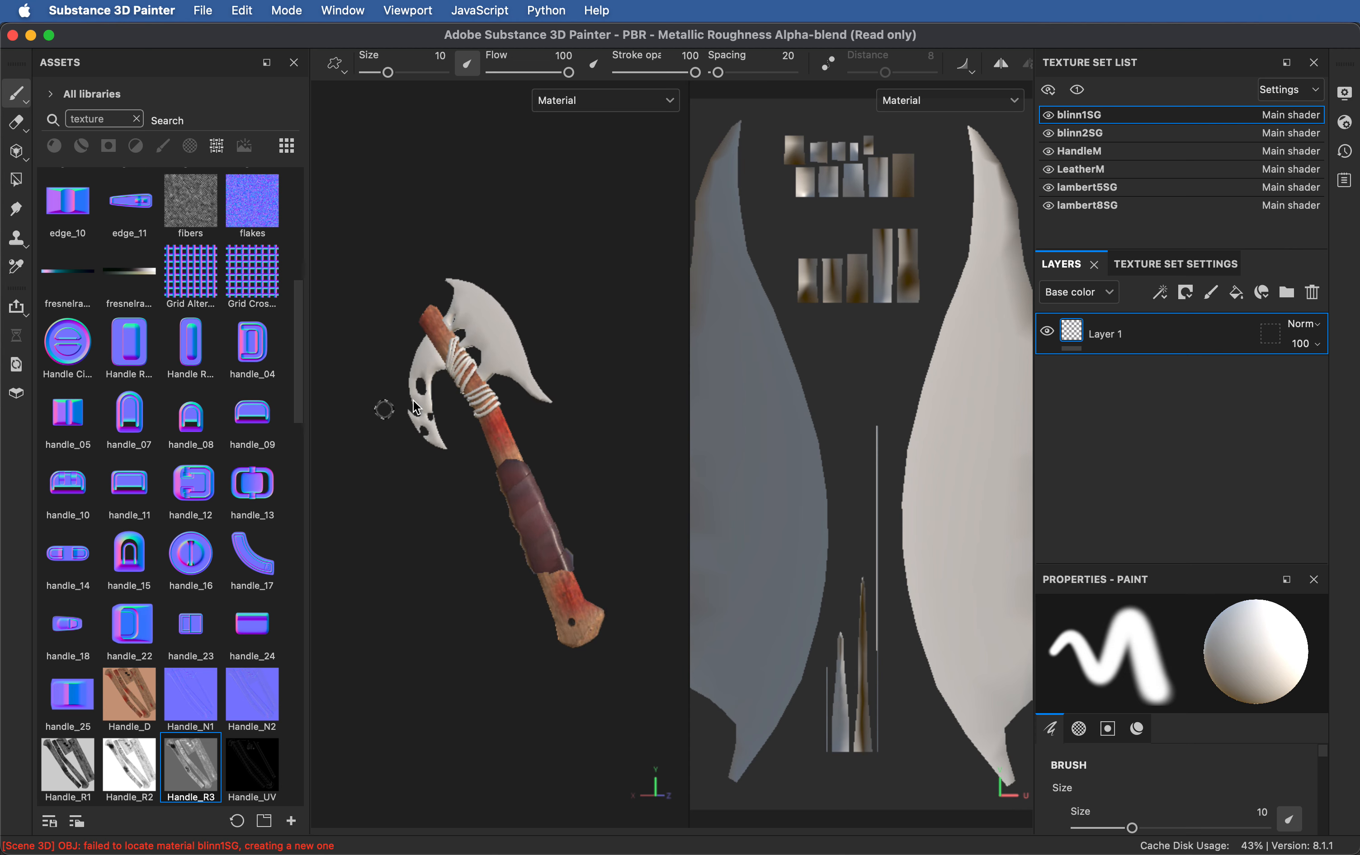
{"action": "left_click", "coordinate": [1048, 115]}
{"action": "left_click", "coordinate": [1048, 115]}
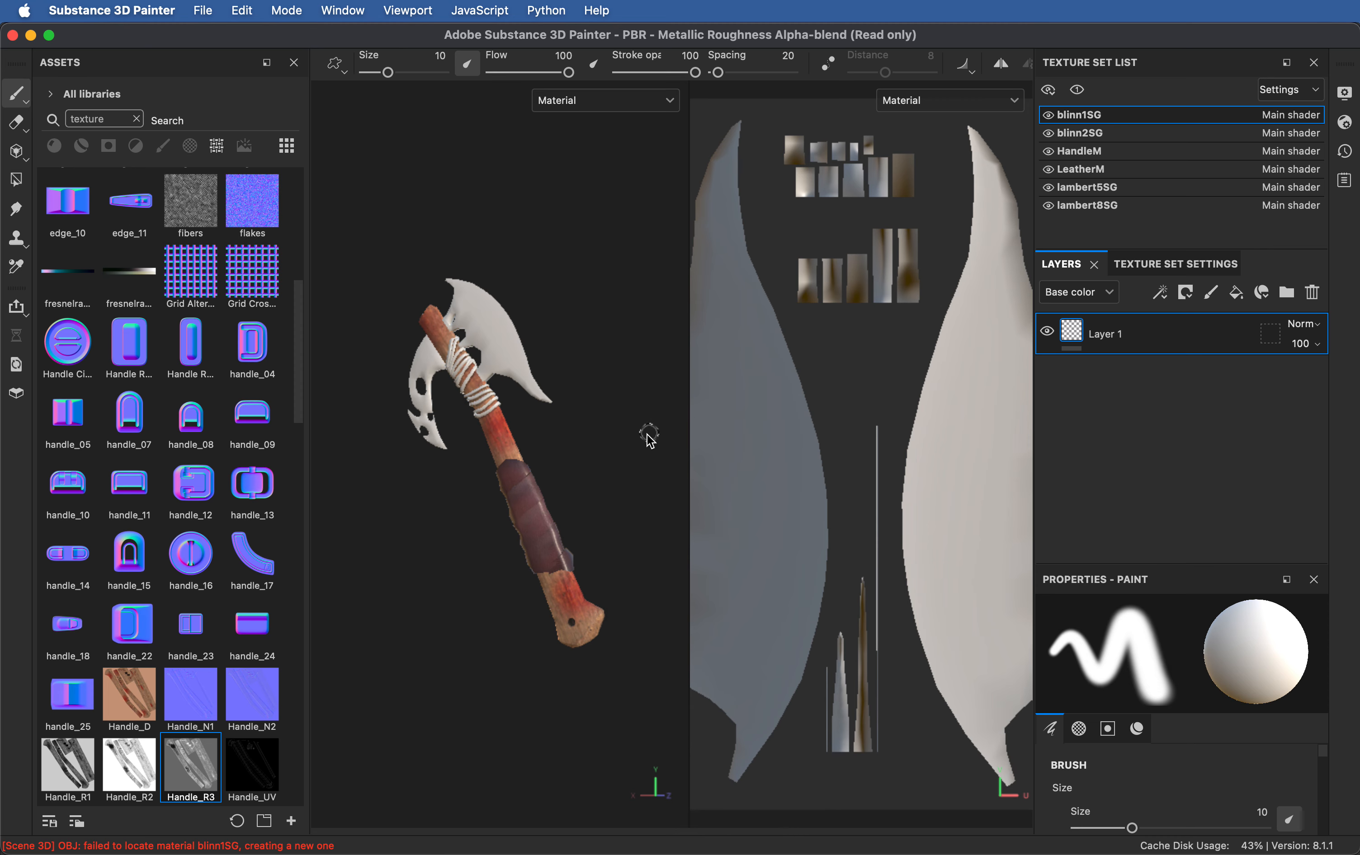
Step: Save Handle_R2.psd in Photoshop and close the document
{"action": "key", "text": "super+Tab"}
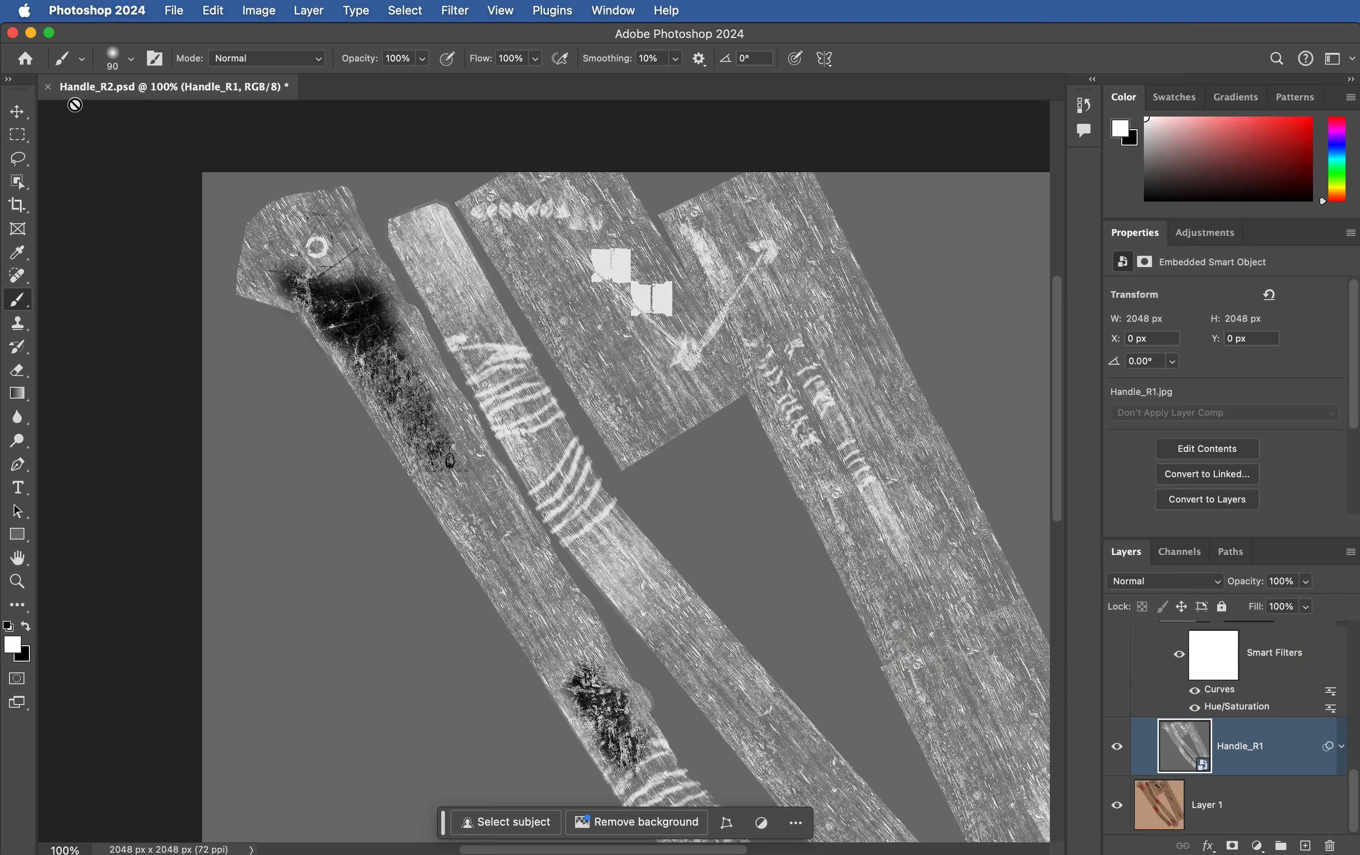
{"action": "key", "text": "super+s"}
{"action": "key", "text": "super+w"}
Step: Switch to Finder, tag Handle_R3.jpg yellow, and delete Handle_R2.jpg from the Textures folder
{"action": "key", "text": "super+Tab"}
{"action": "left_click", "coordinate": [1138, 640]}
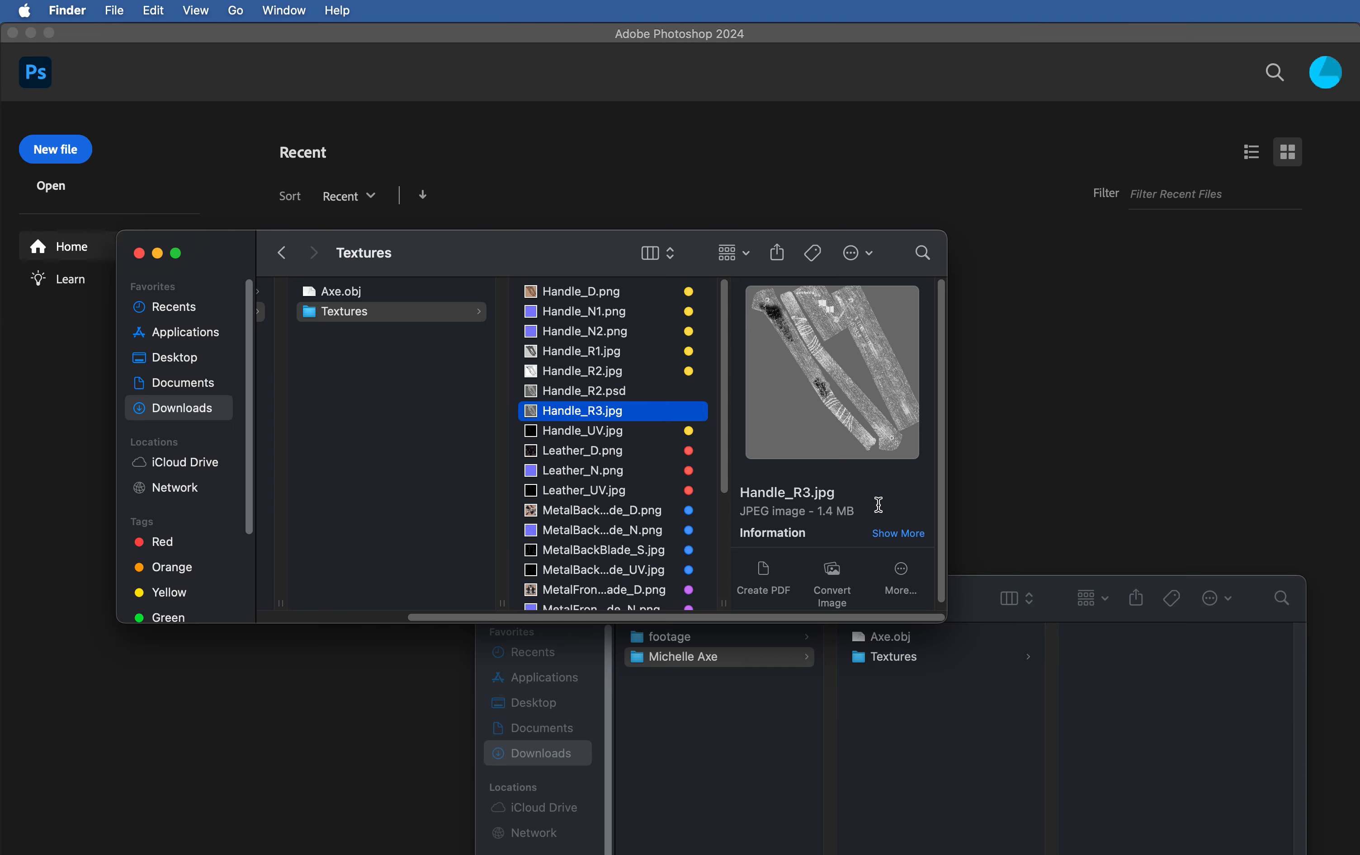
{"action": "right_click", "coordinate": [622, 405]}
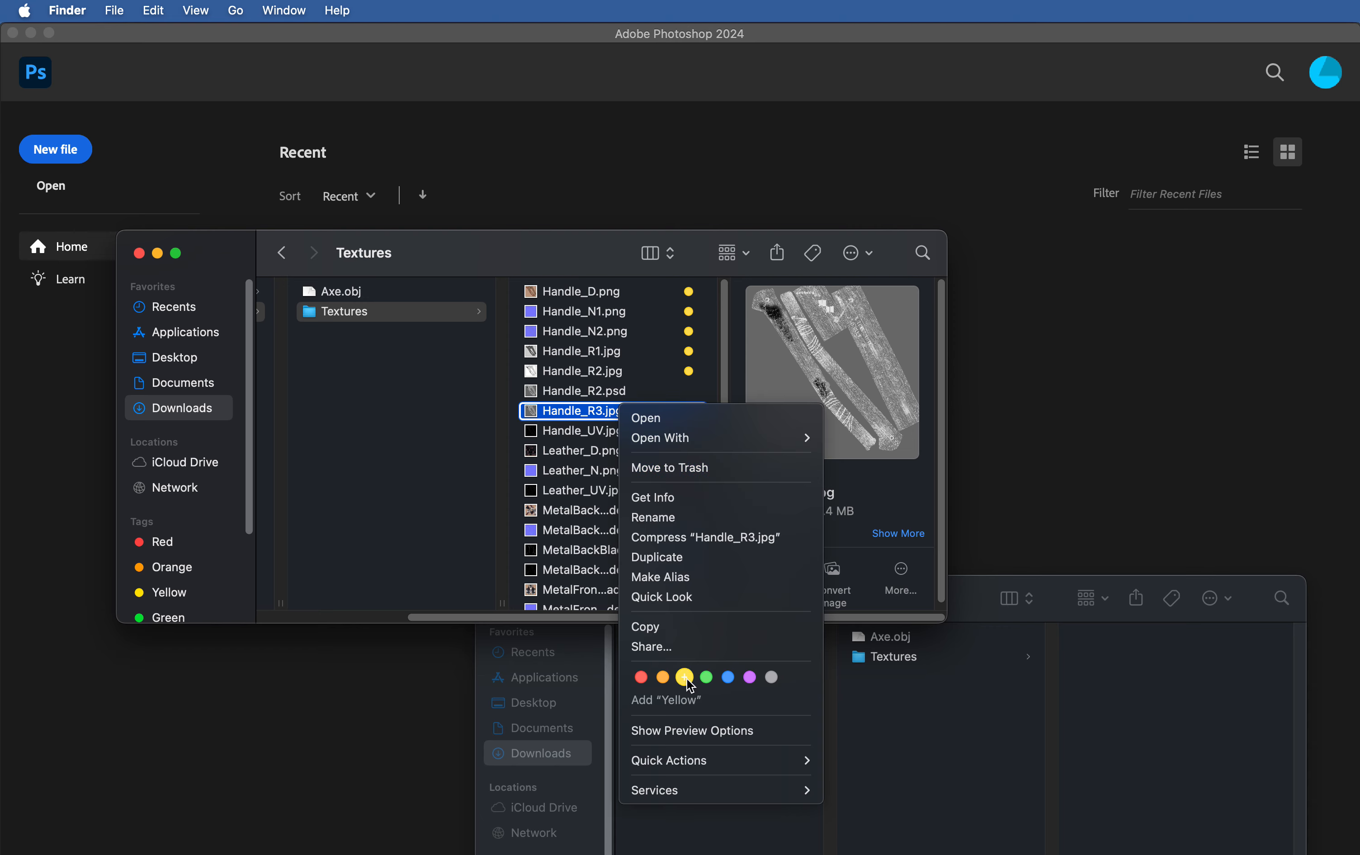
{"action": "left_click", "coordinate": [686, 677]}
{"action": "left_click", "coordinate": [597, 373]}
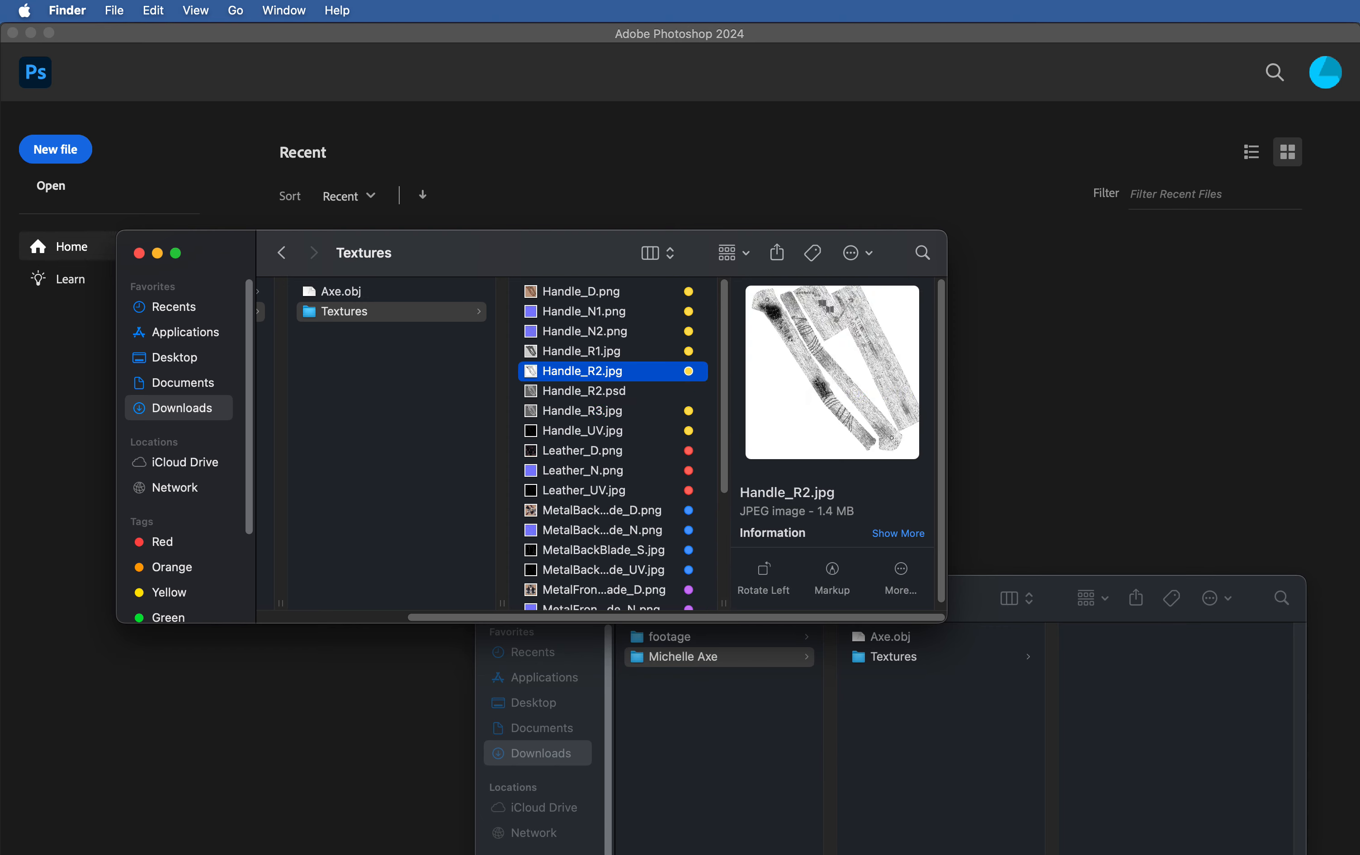
{"action": "key", "text": "super+BackSpace"}
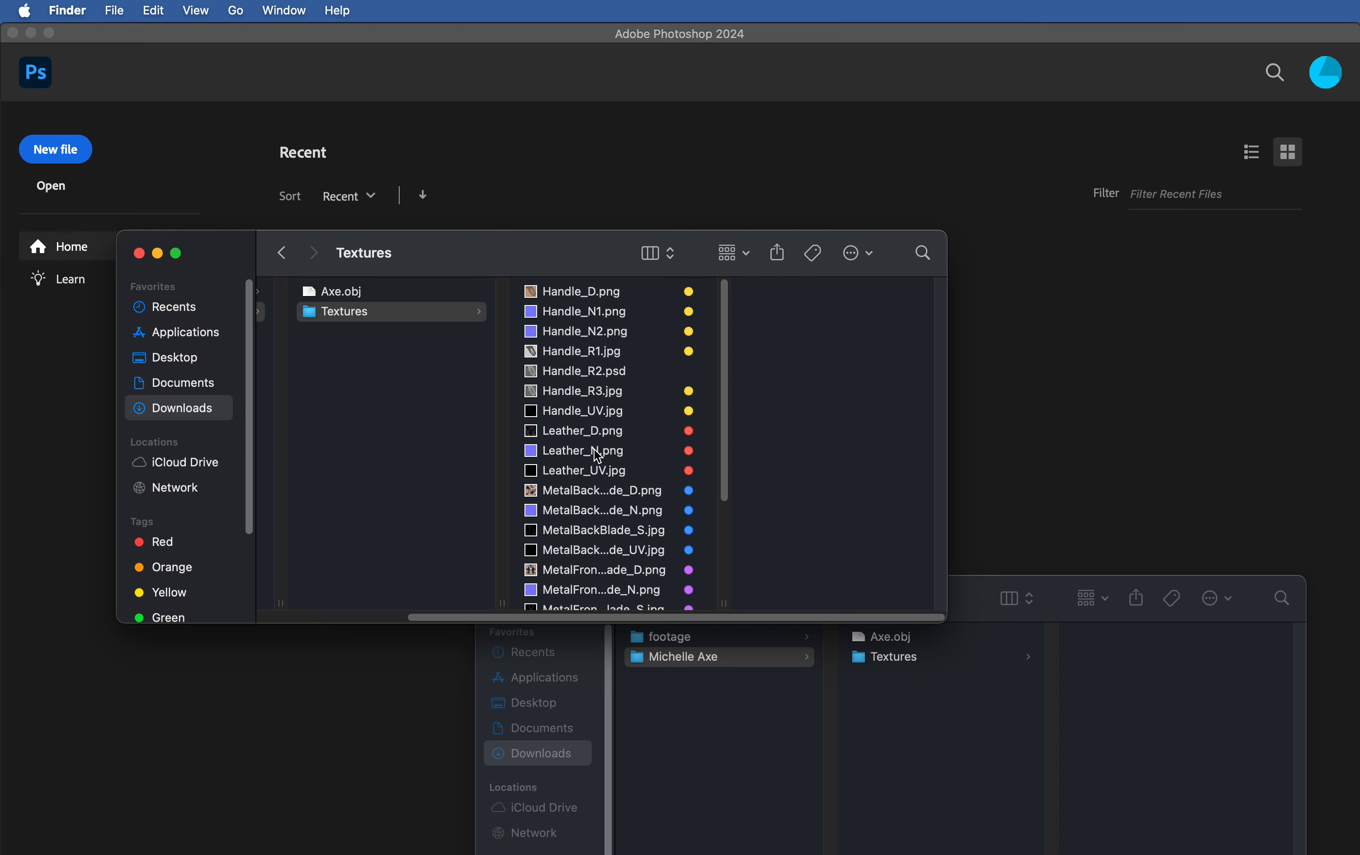
Step: Compare the MetalBackBlade and MetalFrontBlade texture previews in Finder with the blinn1SG UV layout in Substance 3D Painter
{"action": "left_click", "coordinate": [597, 452]}
{"action": "left_click", "coordinate": [601, 492]}
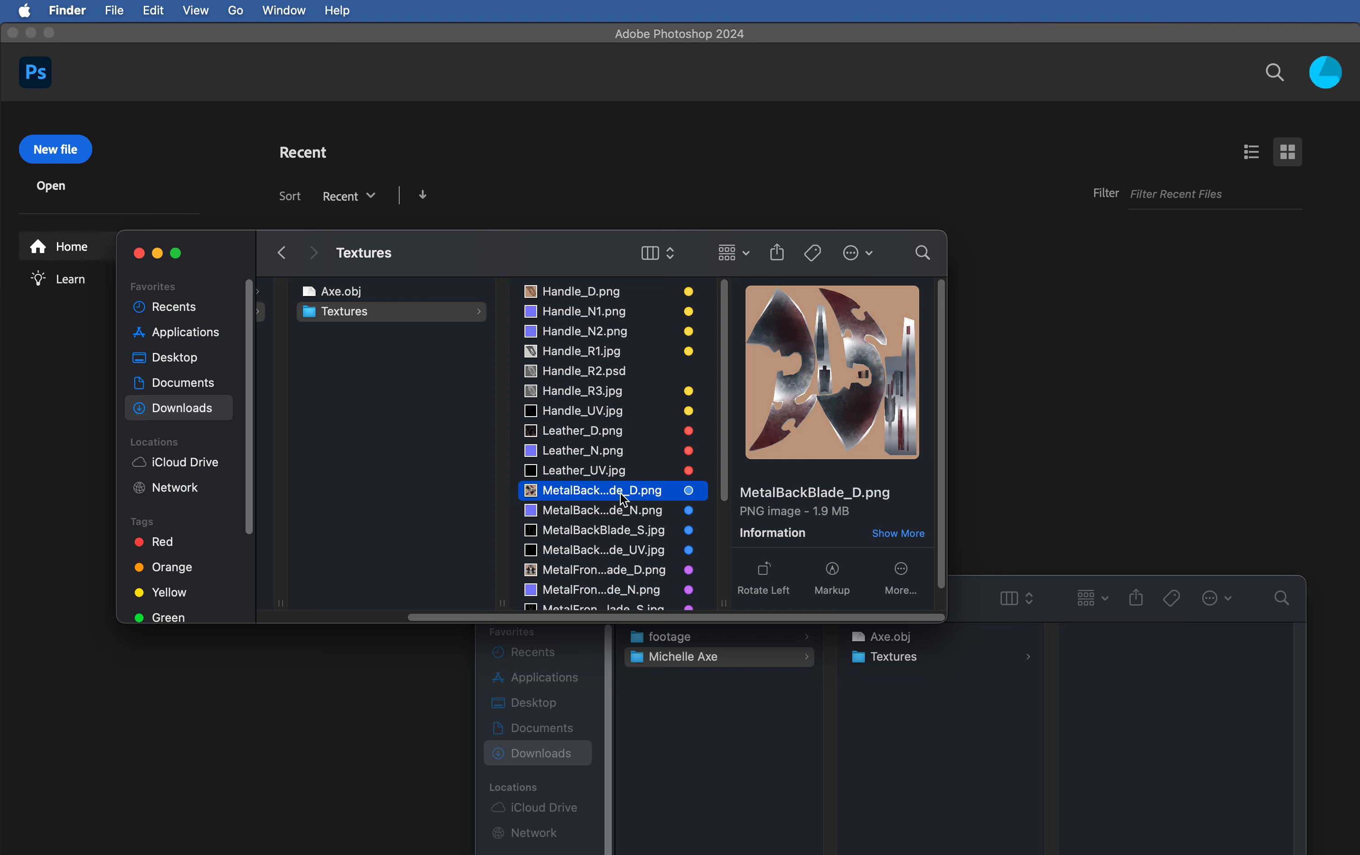
{"action": "key", "text": "super+Tab"}
{"action": "key", "text": "super+Tab"}
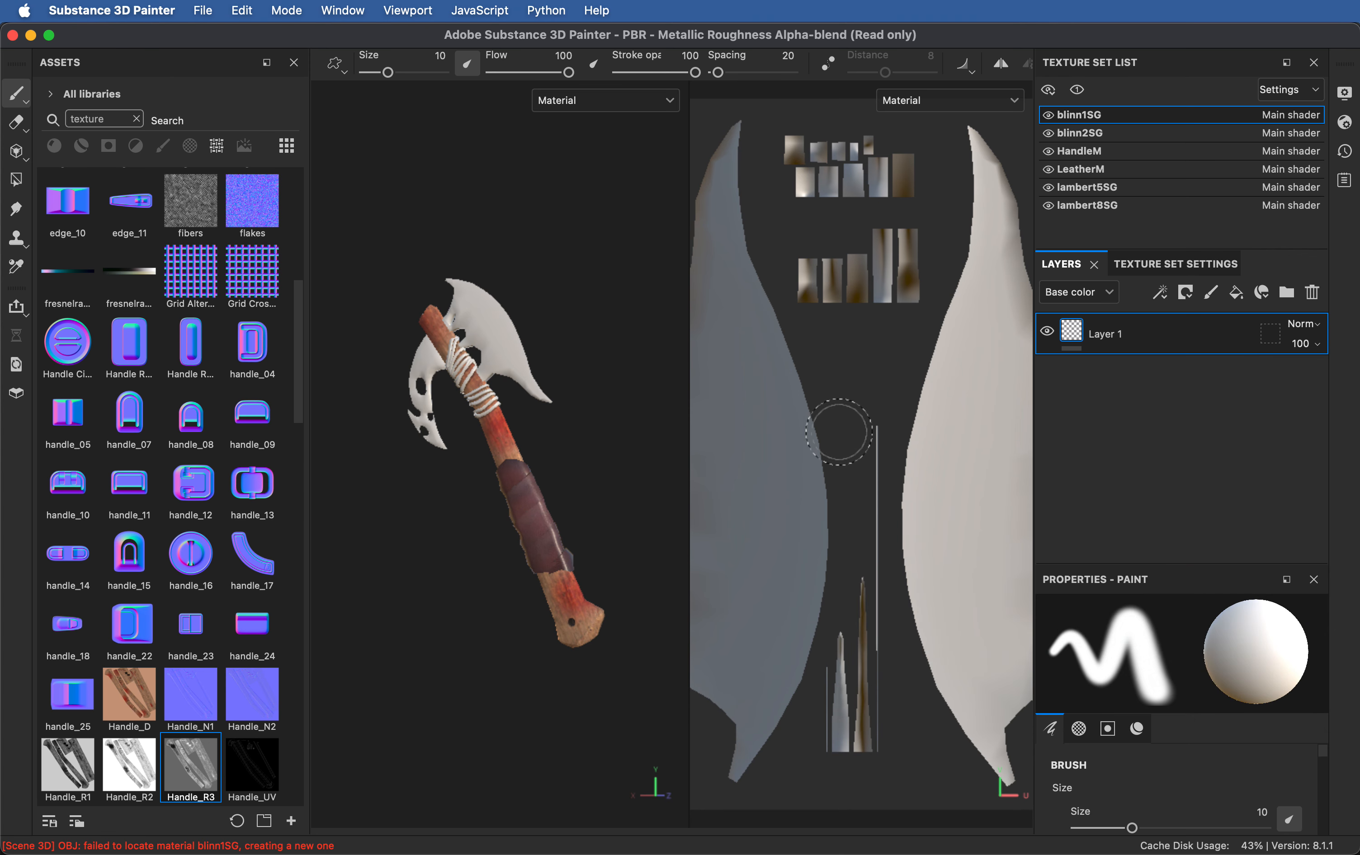
{"action": "key", "text": "super+Tab"}
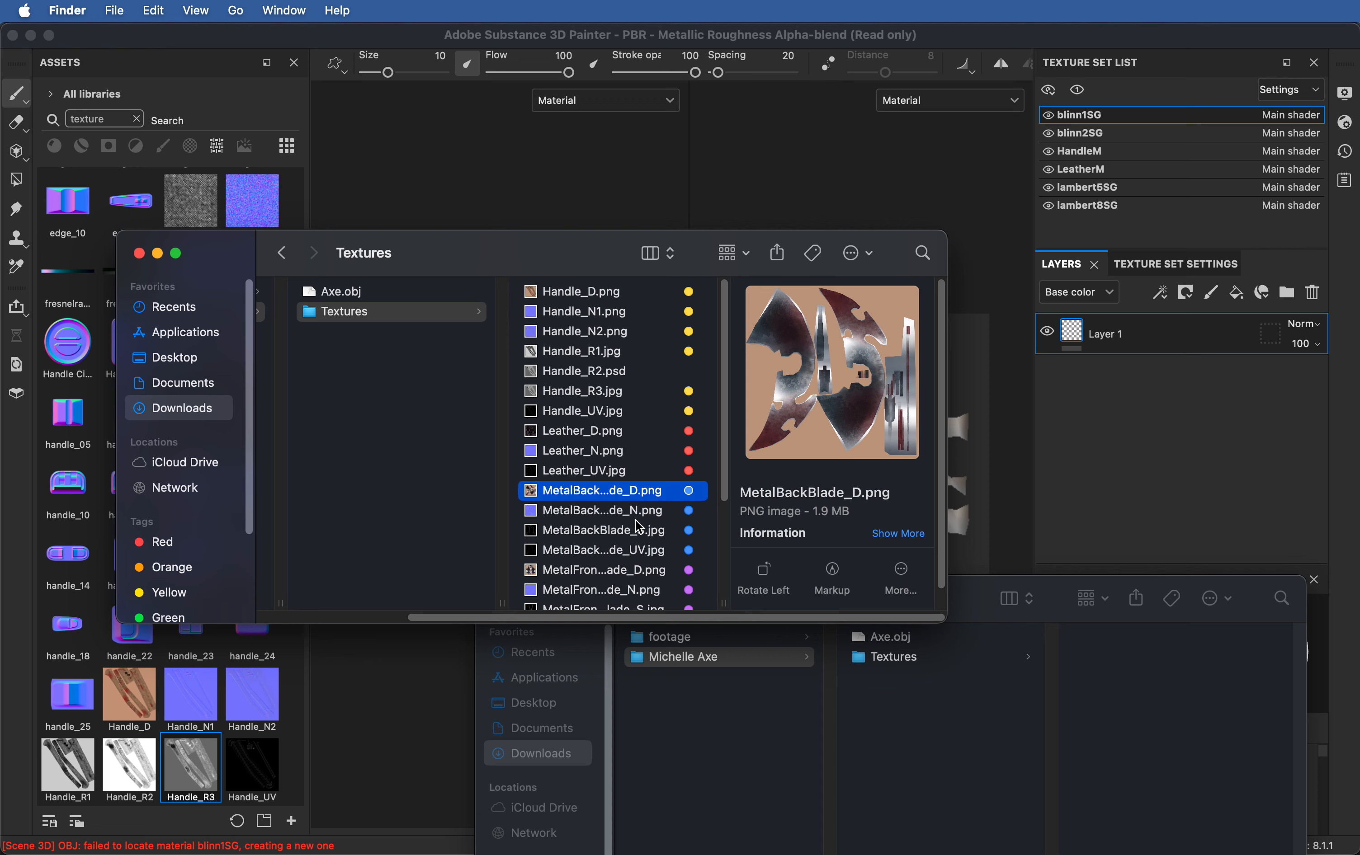
{"action": "key", "text": "Down"}
{"action": "left_click", "coordinate": [617, 569]}
{"action": "key", "text": "super+Tab"}
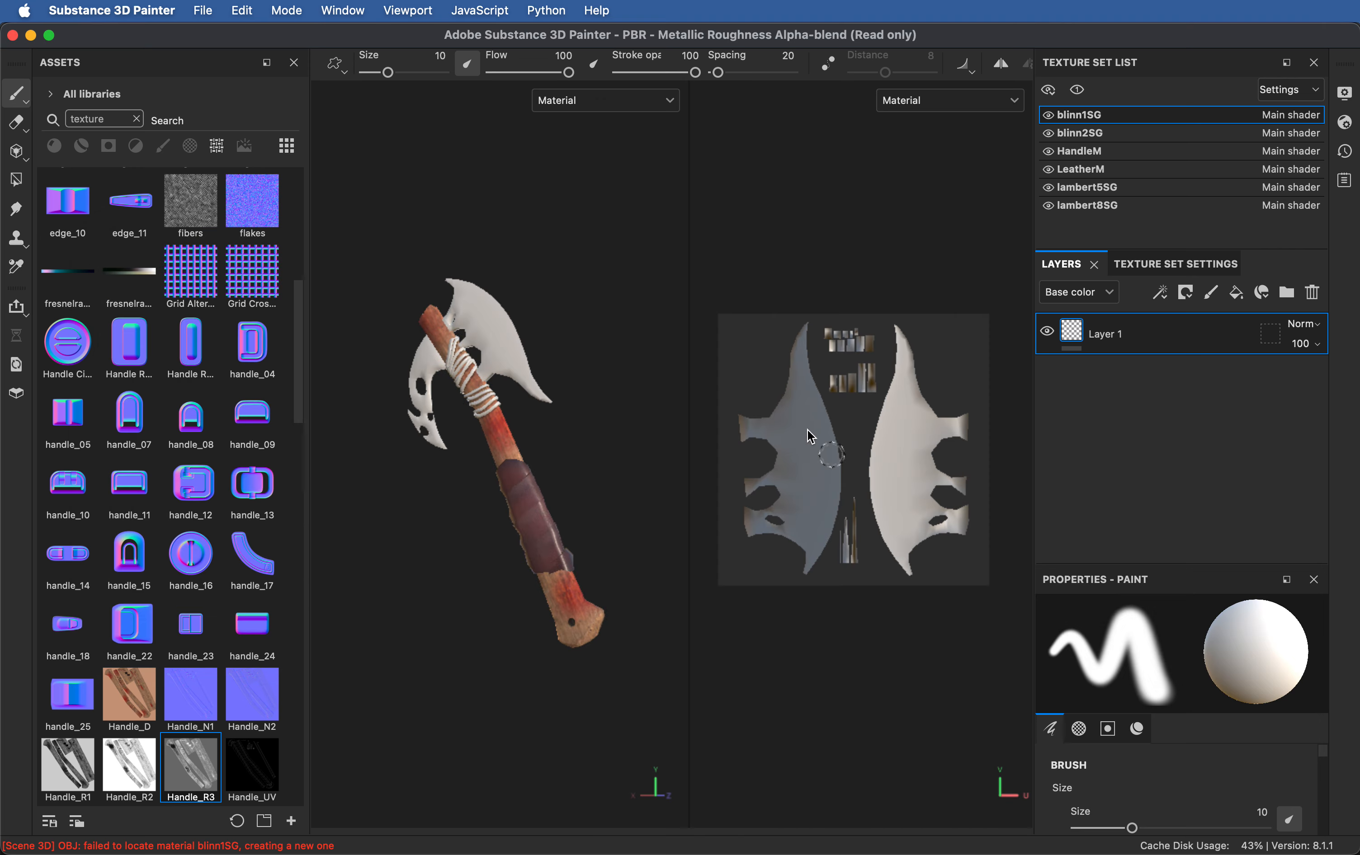
{"action": "key", "text": "super+Tab"}
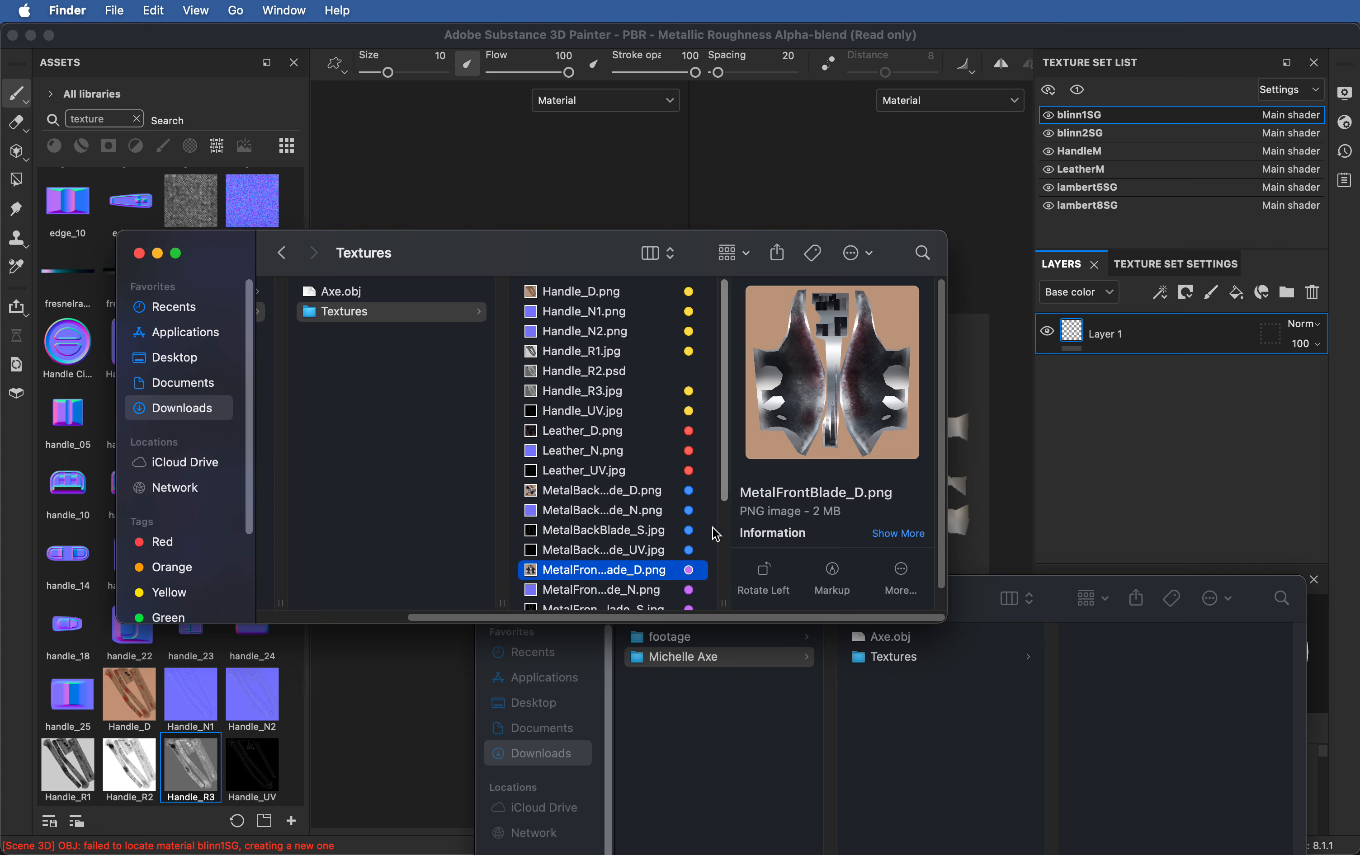
Step: Copy FrontBlade from the MetalFrontBlade_D.png file name and rename the blinn1SG texture set in Substance 3D Painter as FrontBladeM
{"action": "left_click", "coordinate": [615, 573]}
{"action": "left_click", "coordinate": [604, 574]}
{"action": "left_click_drag", "start_coordinate": [633, 573], "coordinate": [583, 573]}
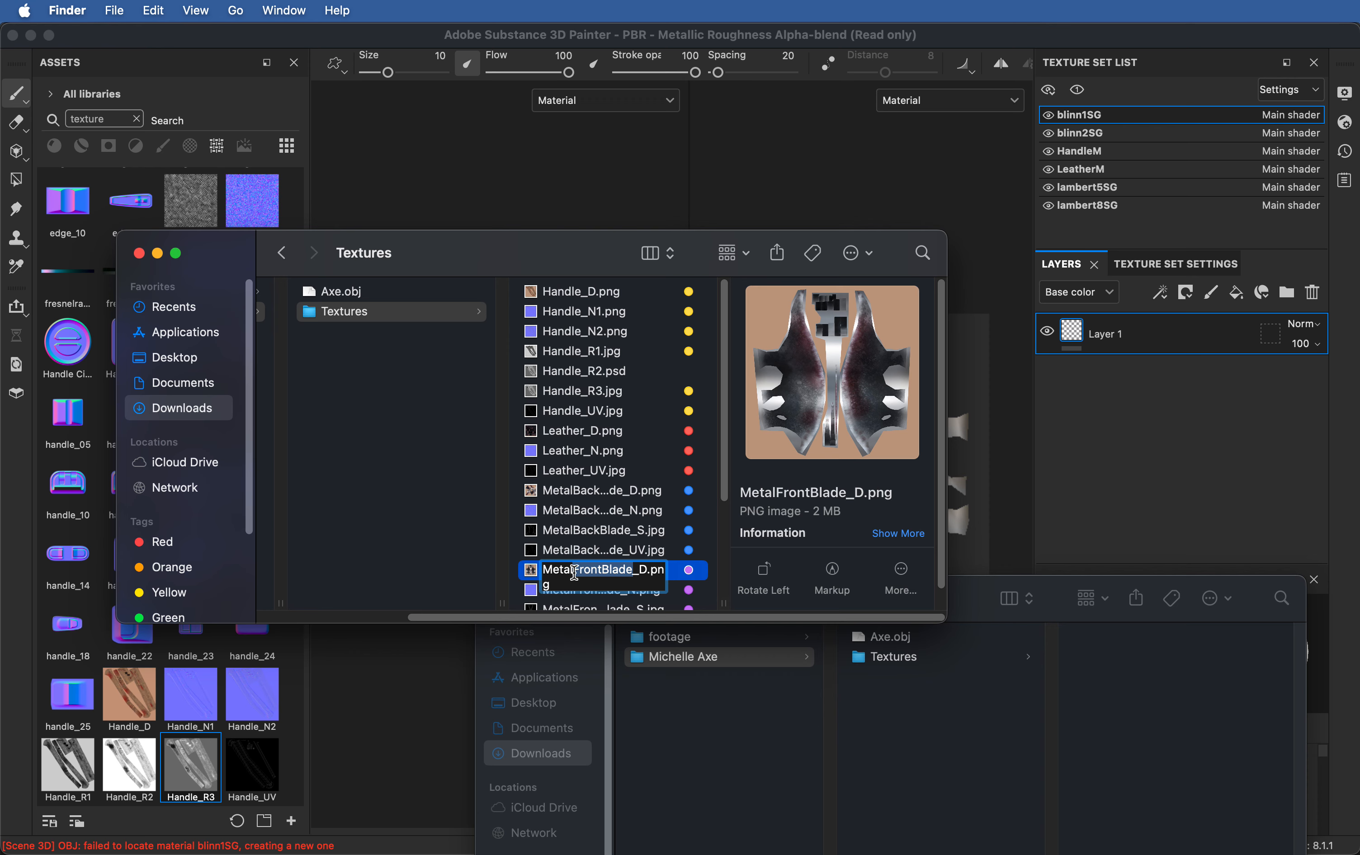
{"action": "left_click", "coordinate": [1099, 122]}
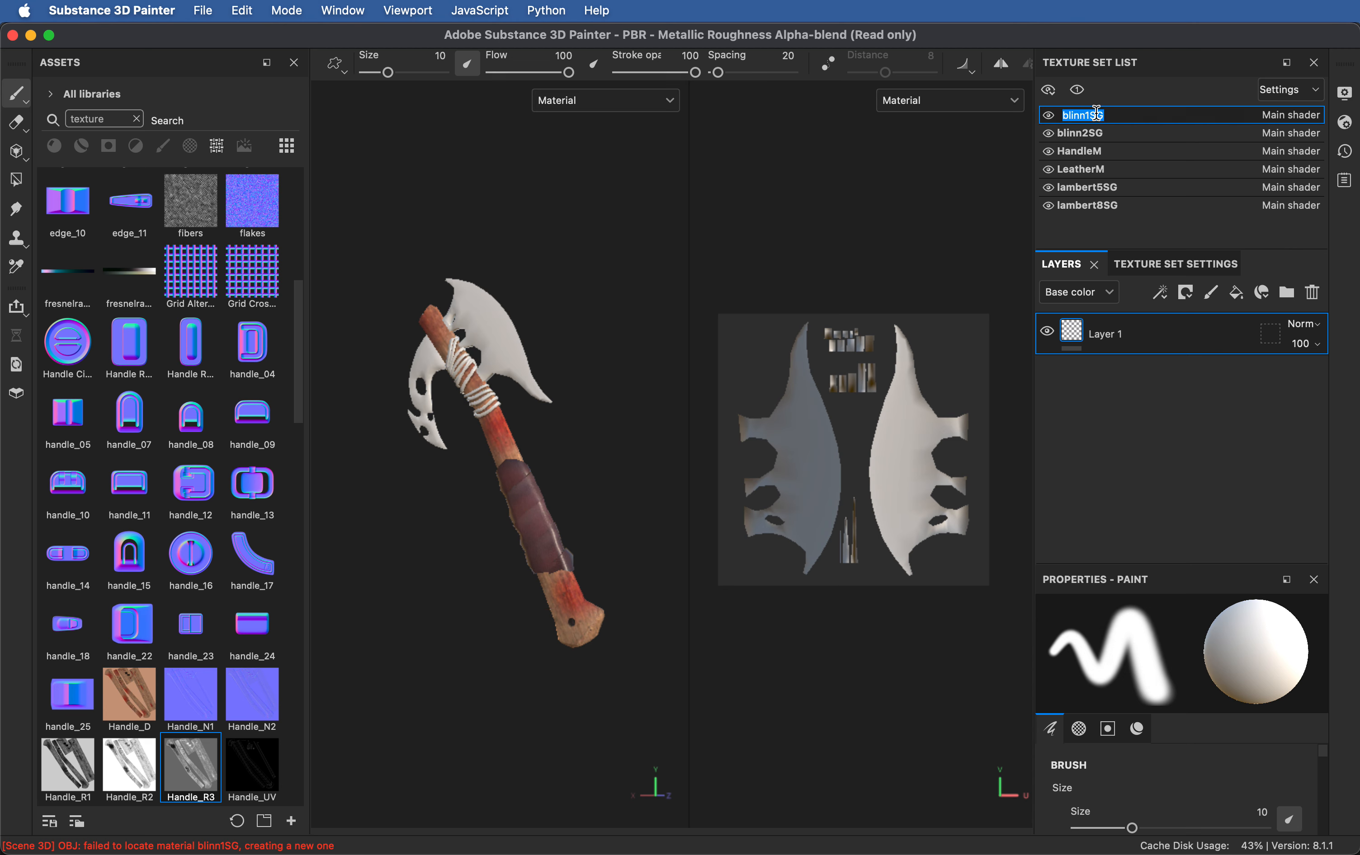
{"action": "type", "text": "FrontBlade"}
{"action": "key", "text": "Return"}
Step: Add a fill layer above Layer 1 in the FrontBladeM texture set and name it FrontBladeLY
{"action": "left_click", "coordinate": [1239, 297]}
{"action": "double_click", "coordinate": [1128, 335]}
{"action": "type", "text": "FrontBlade"}
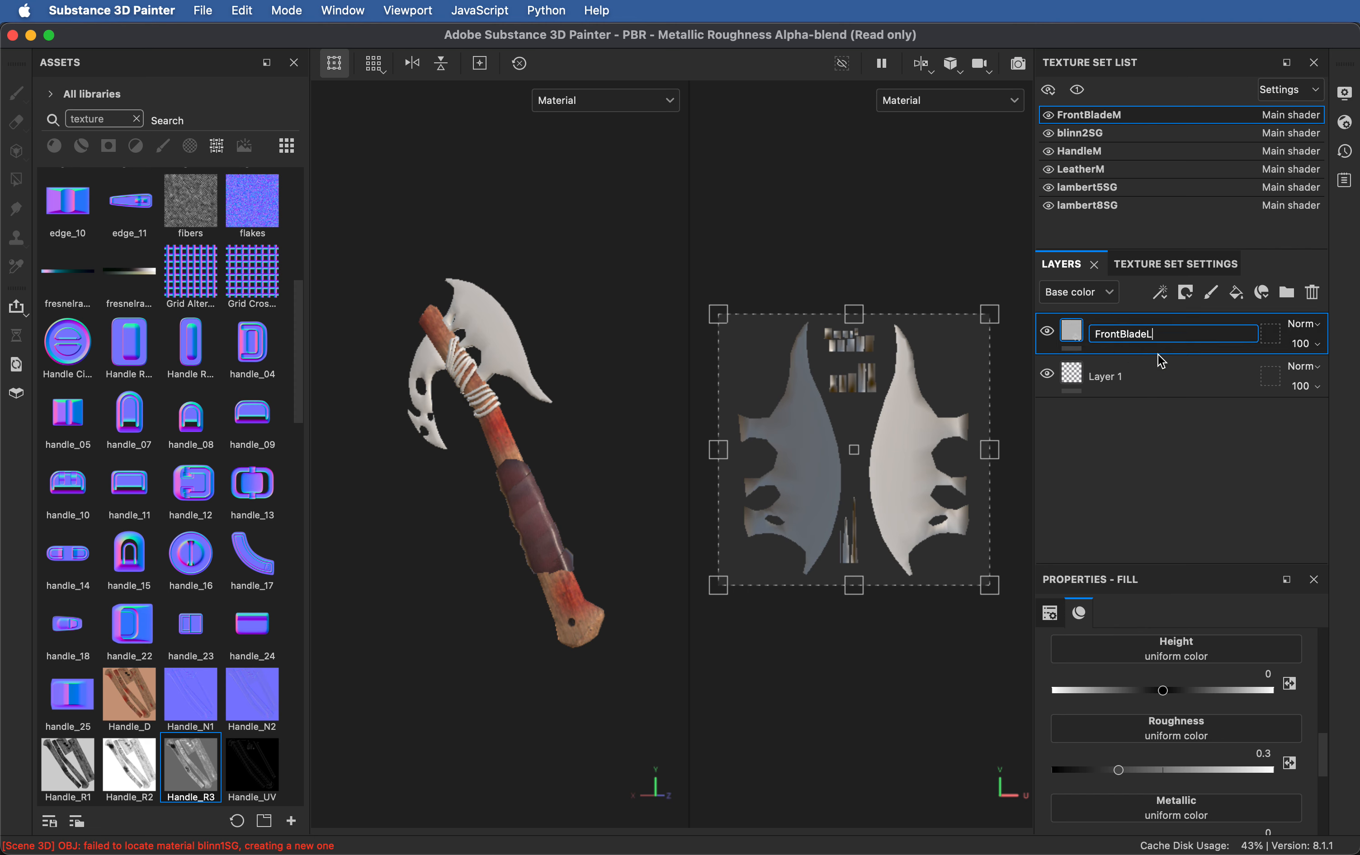
{"action": "key", "text": "Return"}
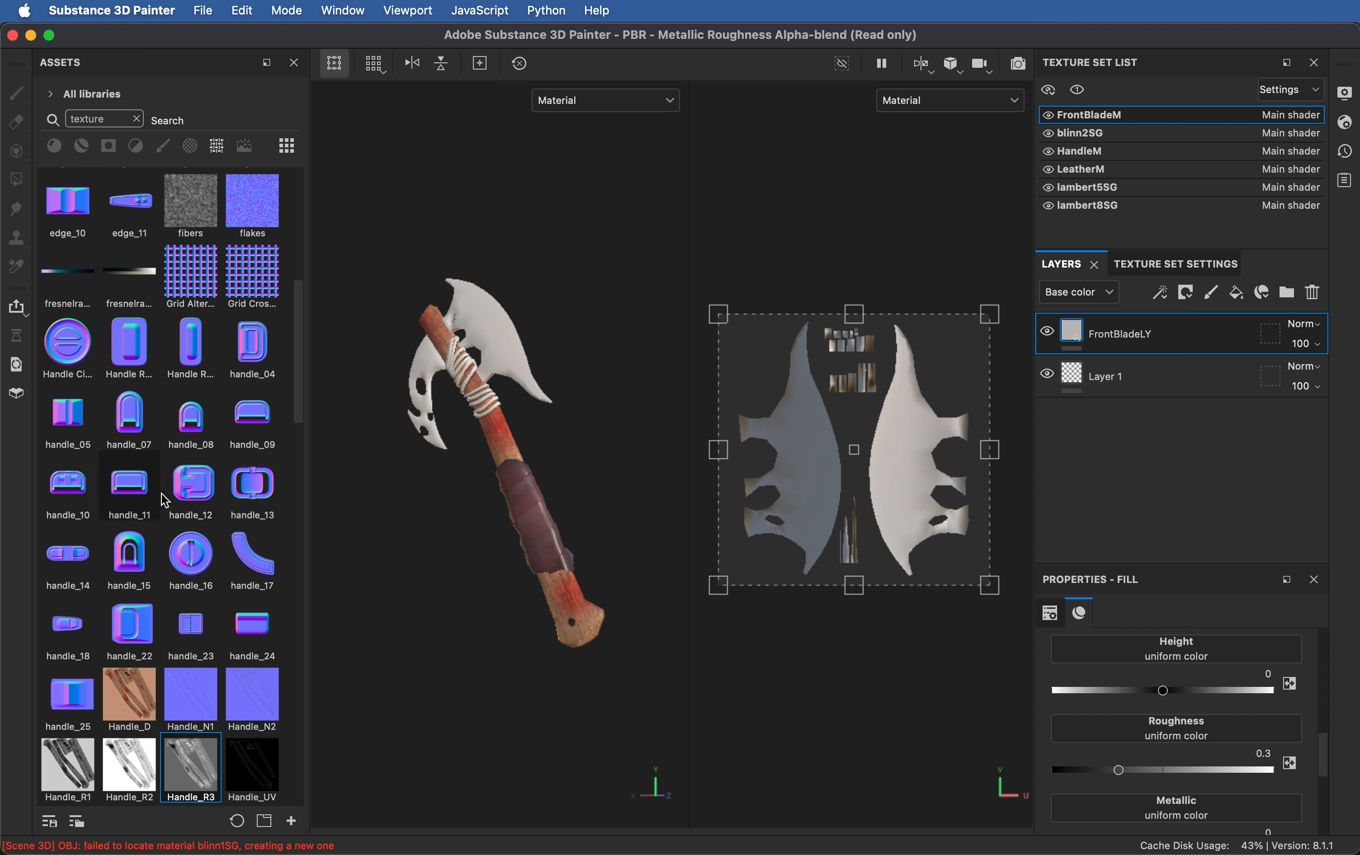
Step: Switch to Finder and select MetalFrontBlade_D.png, MetalFrontBlade_N.png and MetalFrontBlade_S.jpg in the Textures folder
{"action": "key", "text": "super+Tab"}
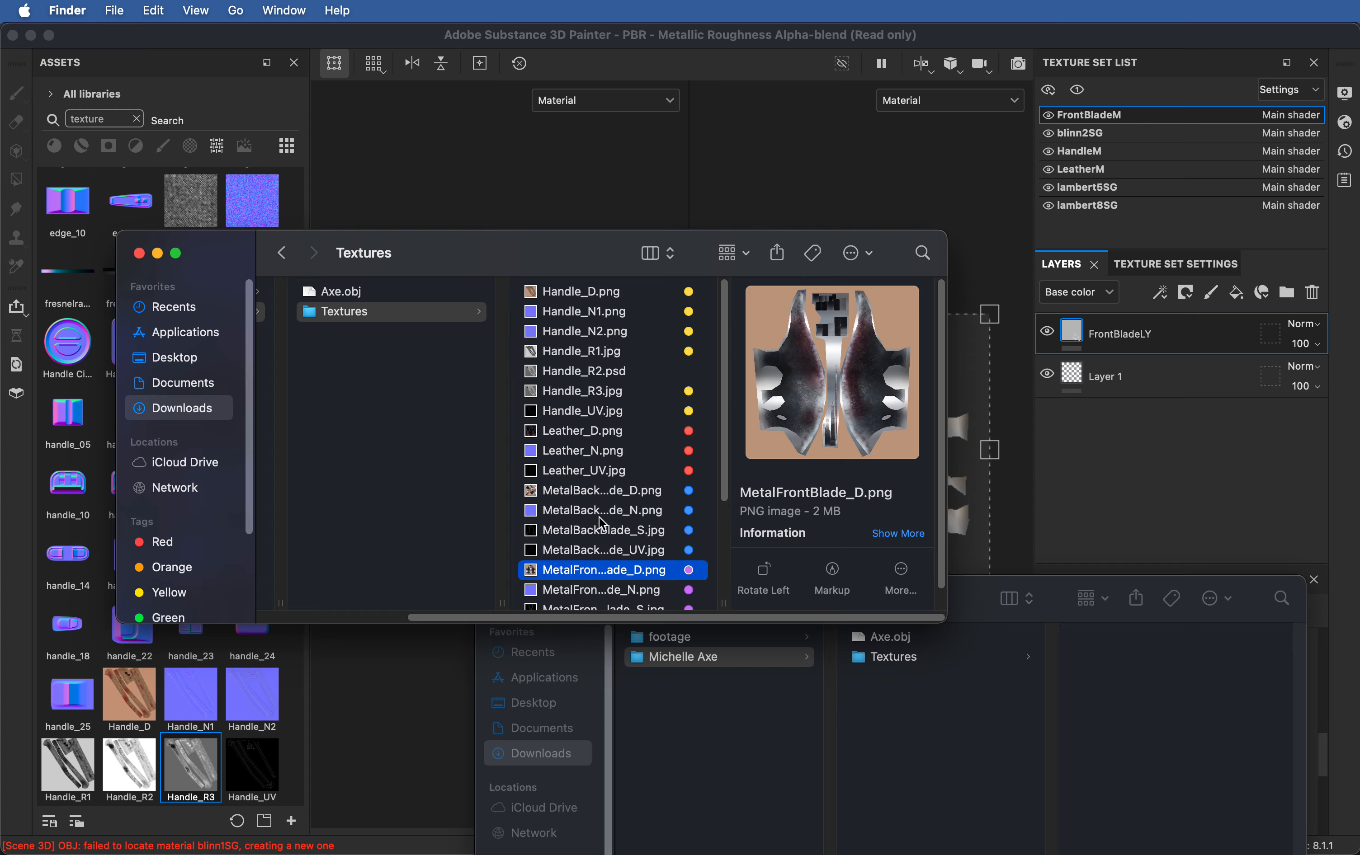
{"action": "scroll", "coordinate": [595, 579], "scroll_direction": "down", "scroll_amount": 5}
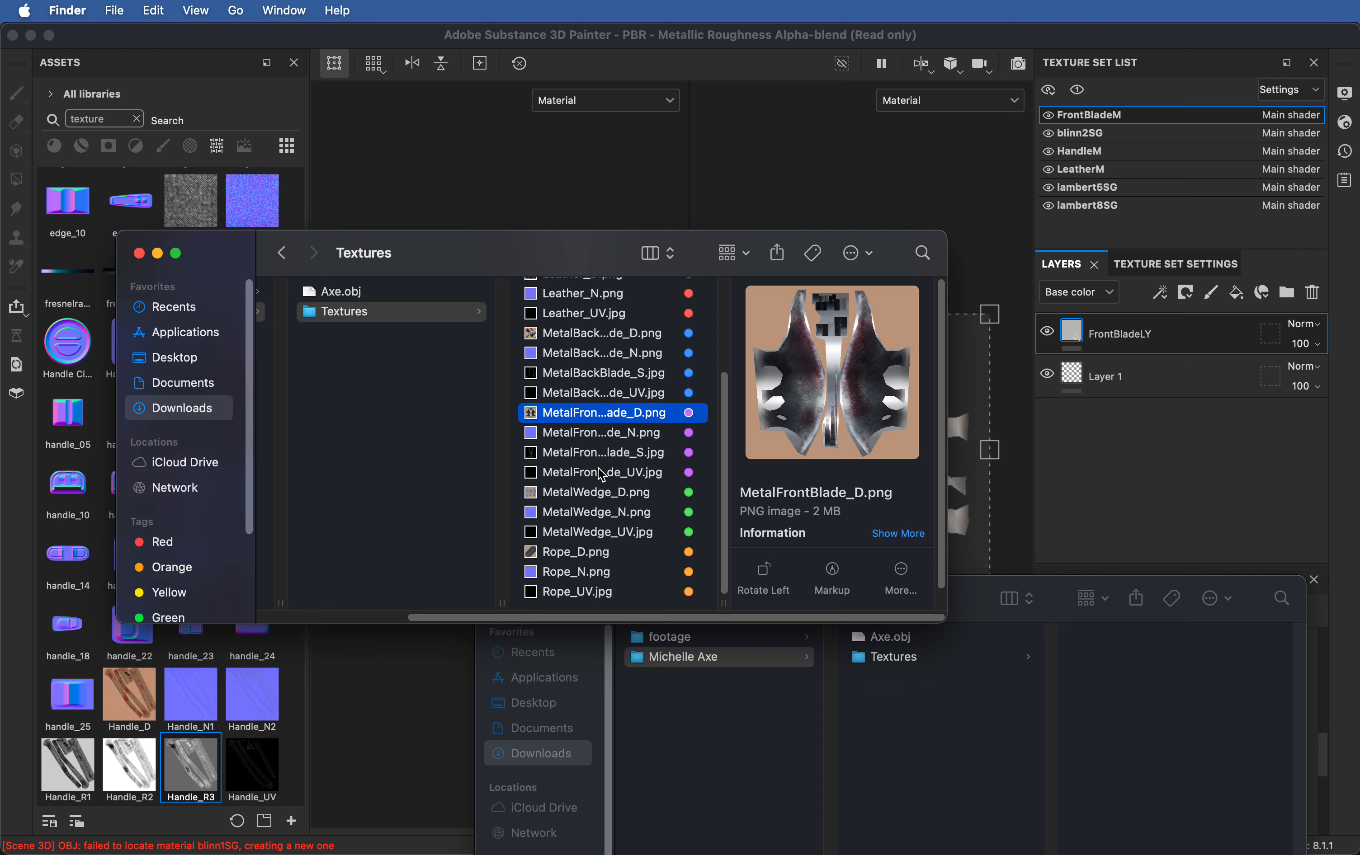
{"action": "left_click", "coordinate": [632, 458]}
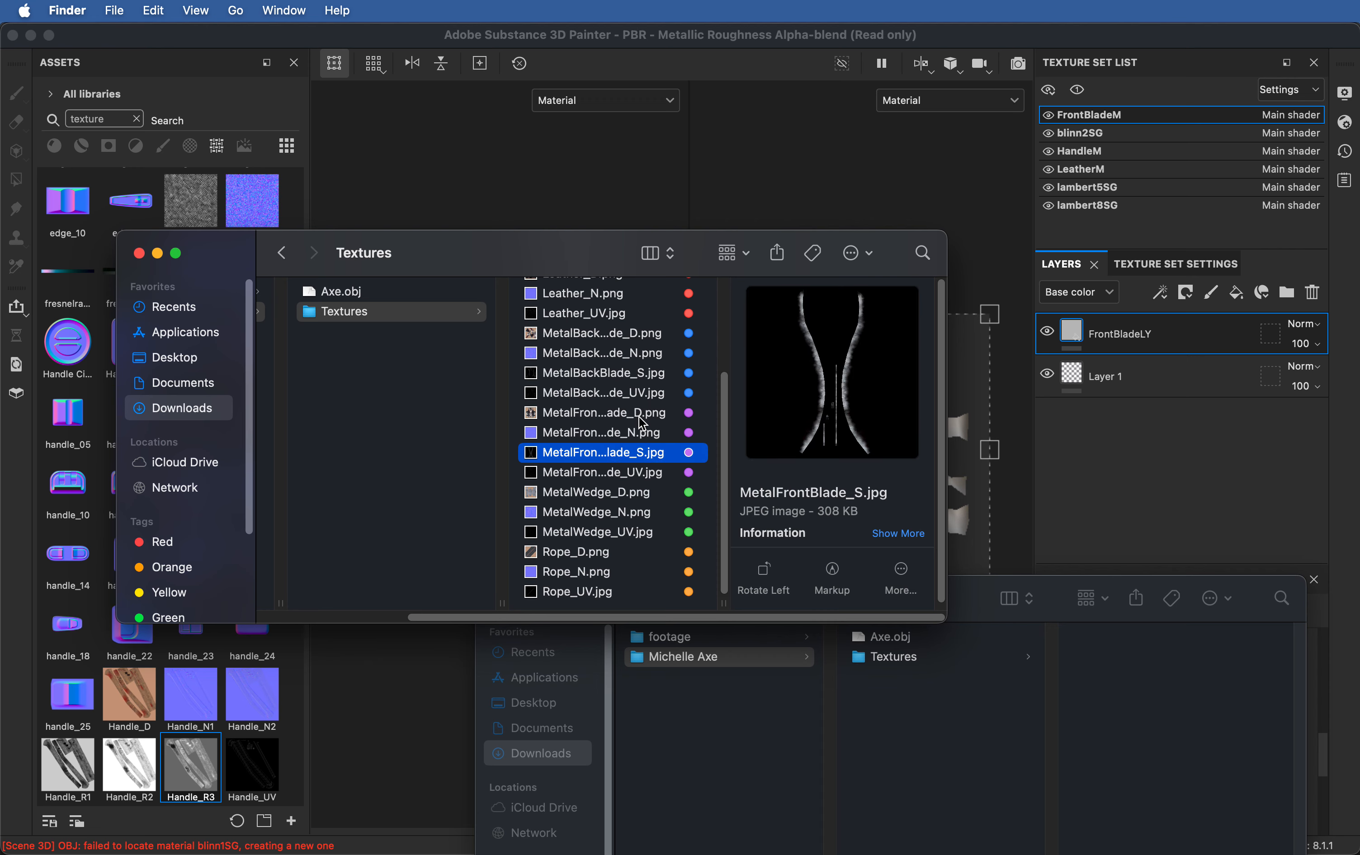
{"action": "left_click", "coordinate": [641, 416], "text": "shift"}
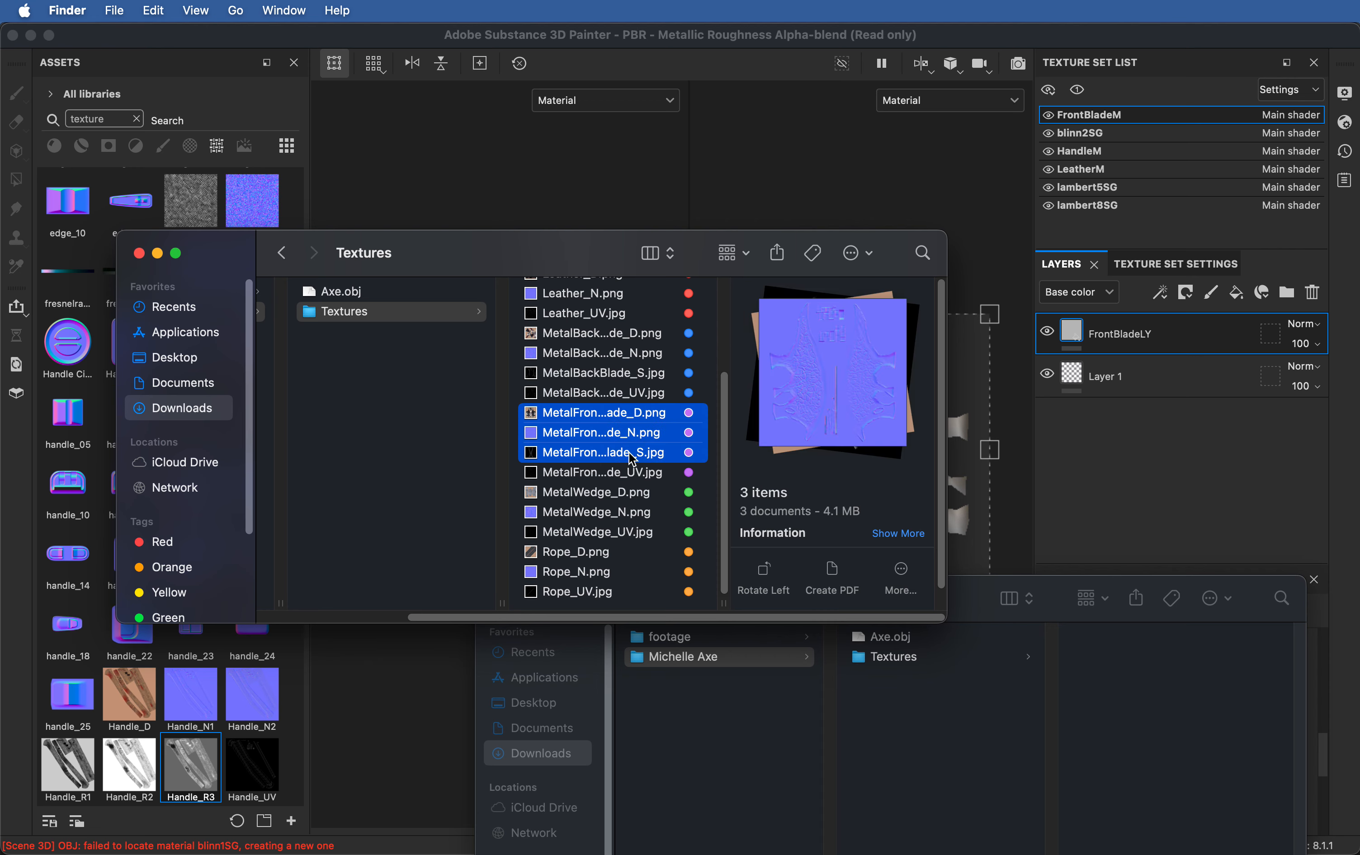
Step: Preview MetalFrontBlade_S.jpg at full size and check the fill's roughness and metallic channels in Substance 3D Painter
{"action": "left_click", "coordinate": [632, 459]}
{"action": "key", "text": "space"}
{"action": "key", "text": "space"}
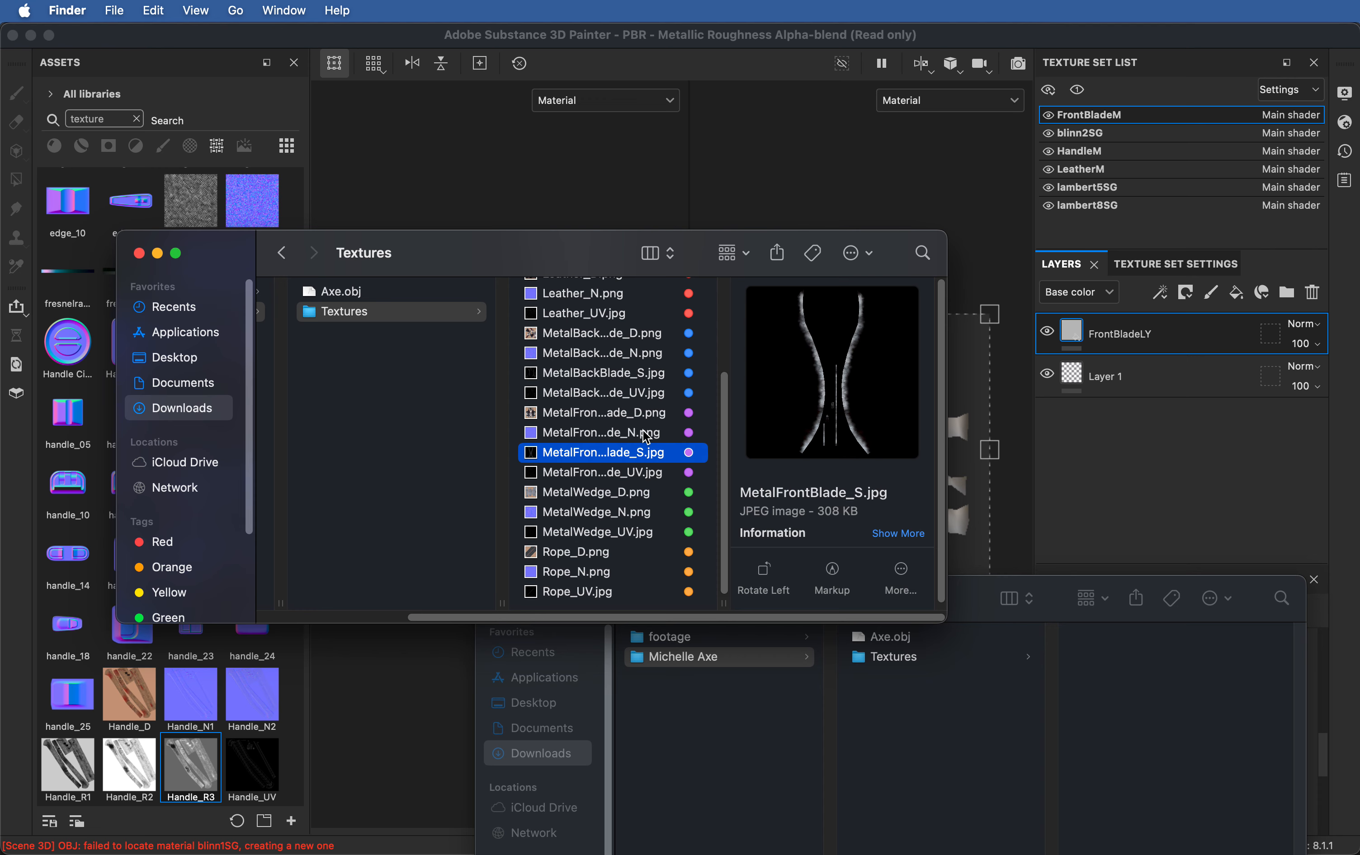
{"action": "key", "text": "space"}
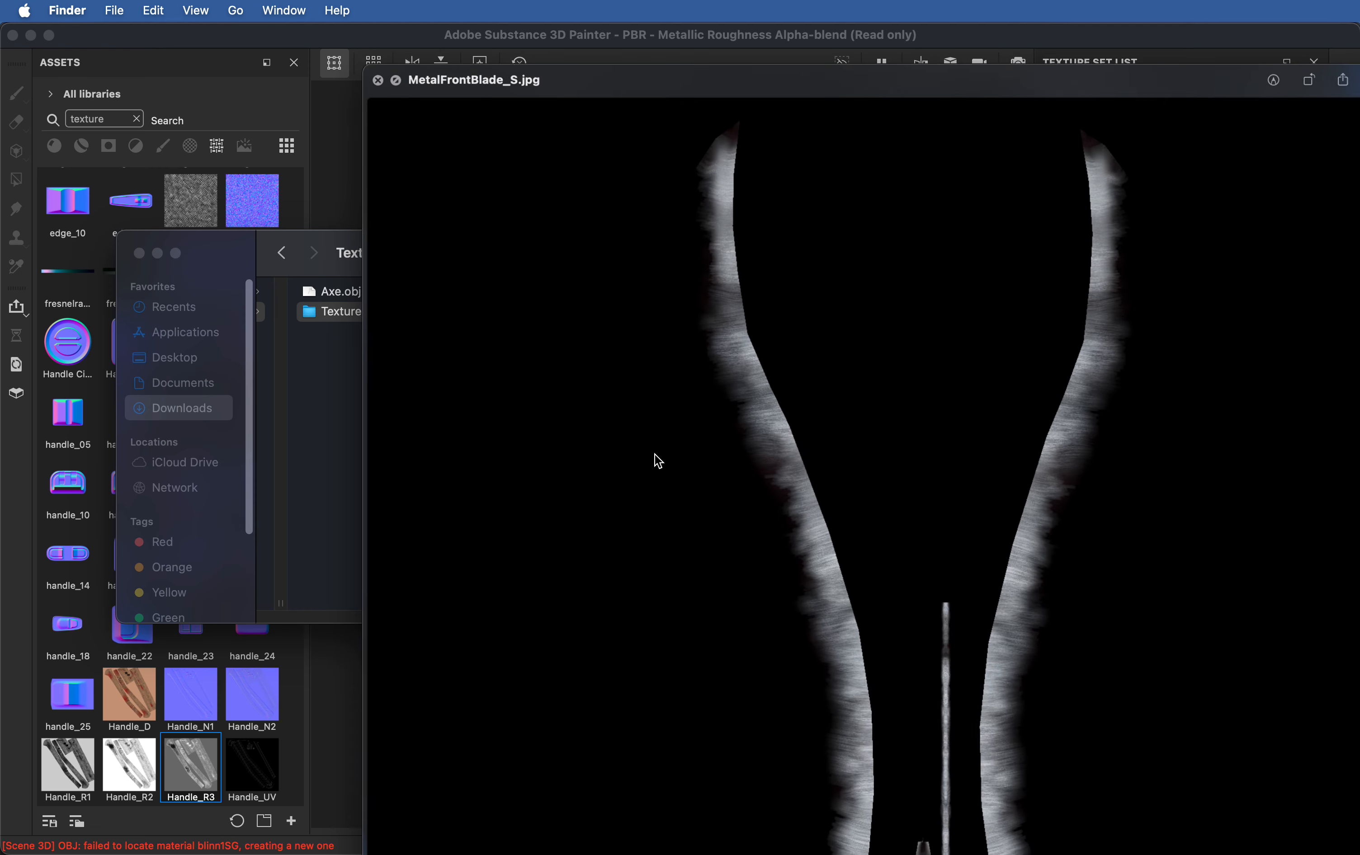
{"action": "key", "text": "space"}
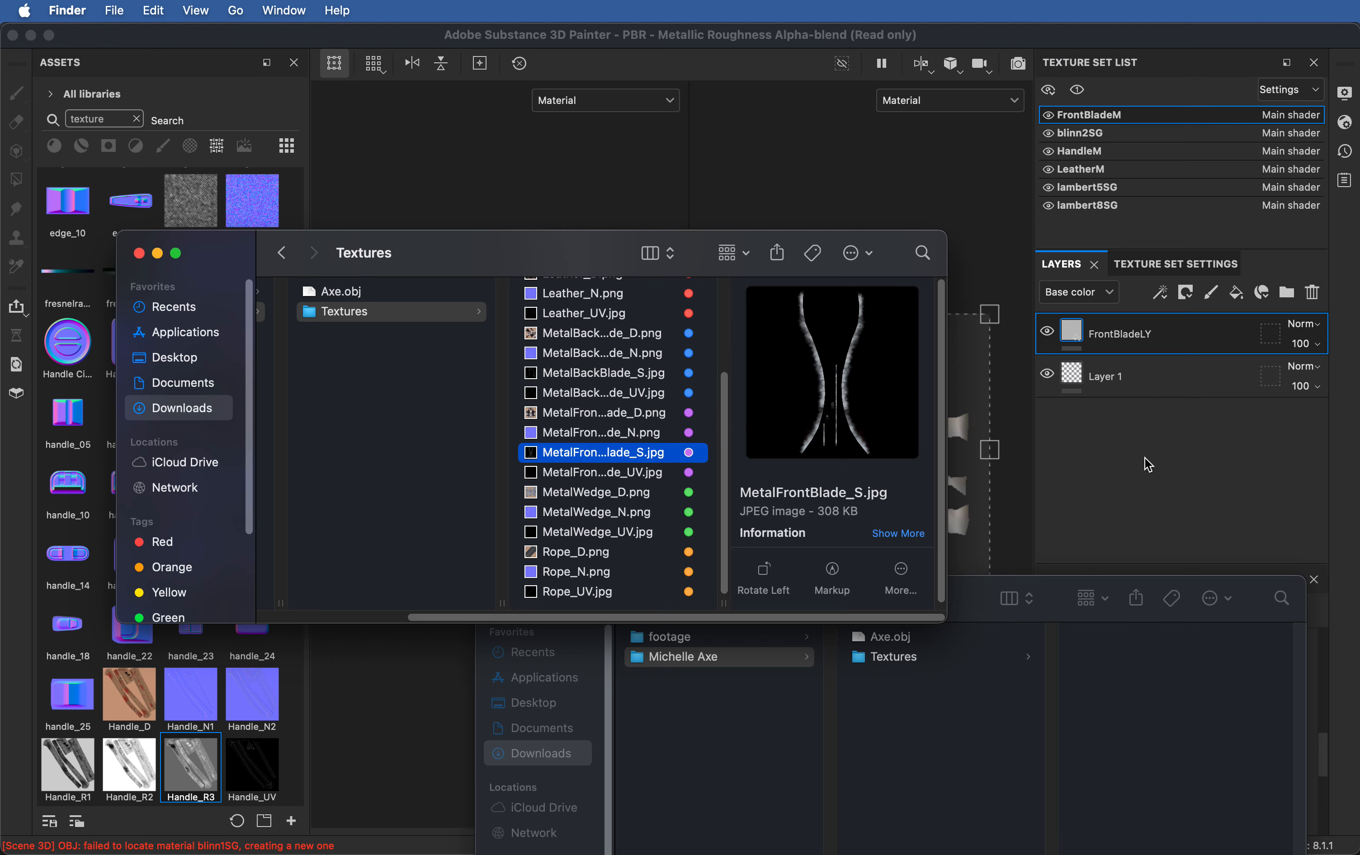
{"action": "left_click", "coordinate": [1148, 465]}
{"action": "scroll", "coordinate": [1328, 761], "scroll_direction": "down", "scroll_amount": 2}
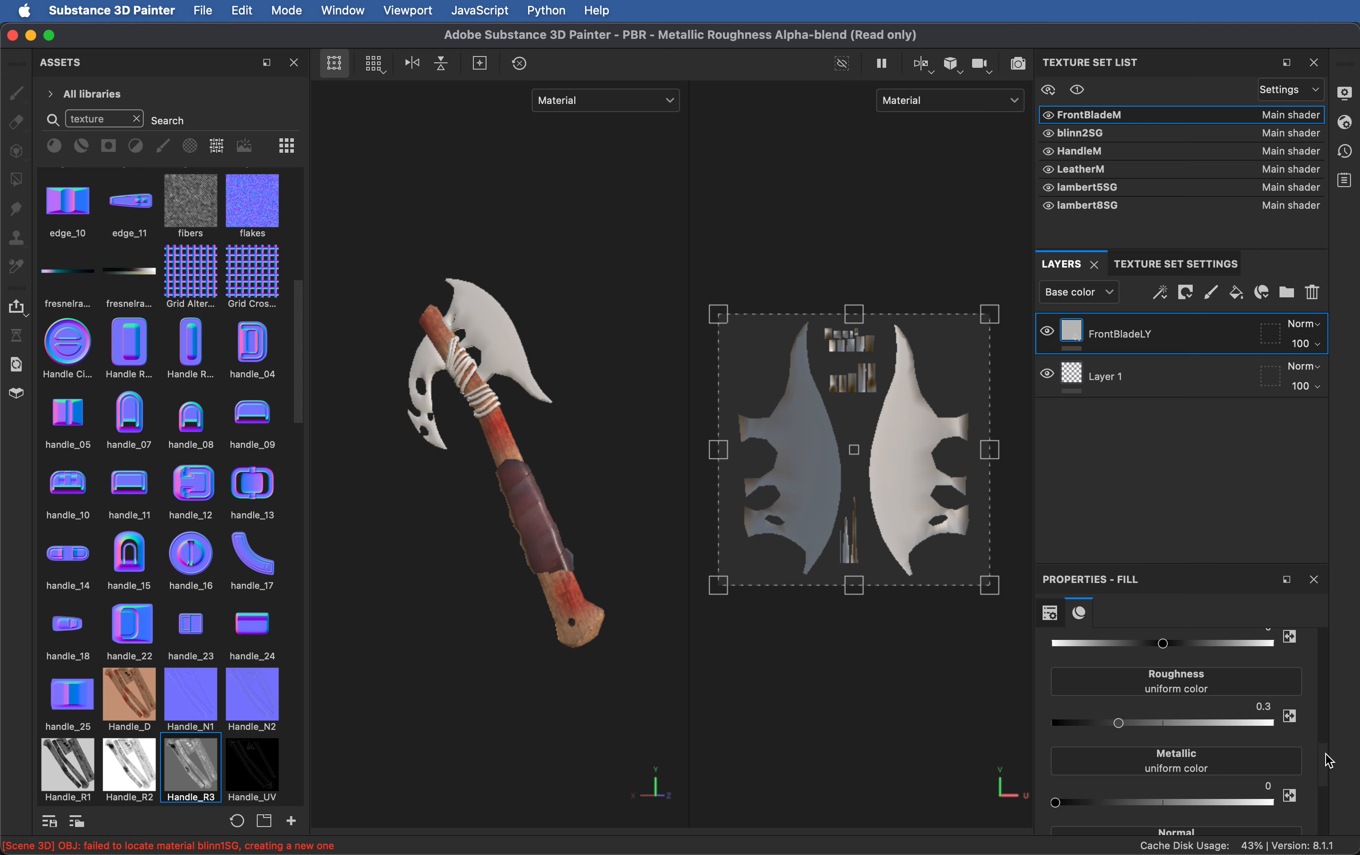
Step: Switch to Finder and bring MetalFrontBlade_D.png, MetalFrontBlade_N.png and MetalFrontBlade_S.jpg into Substance 3D Painter's assets for import
{"action": "key", "text": "super+Tab"}
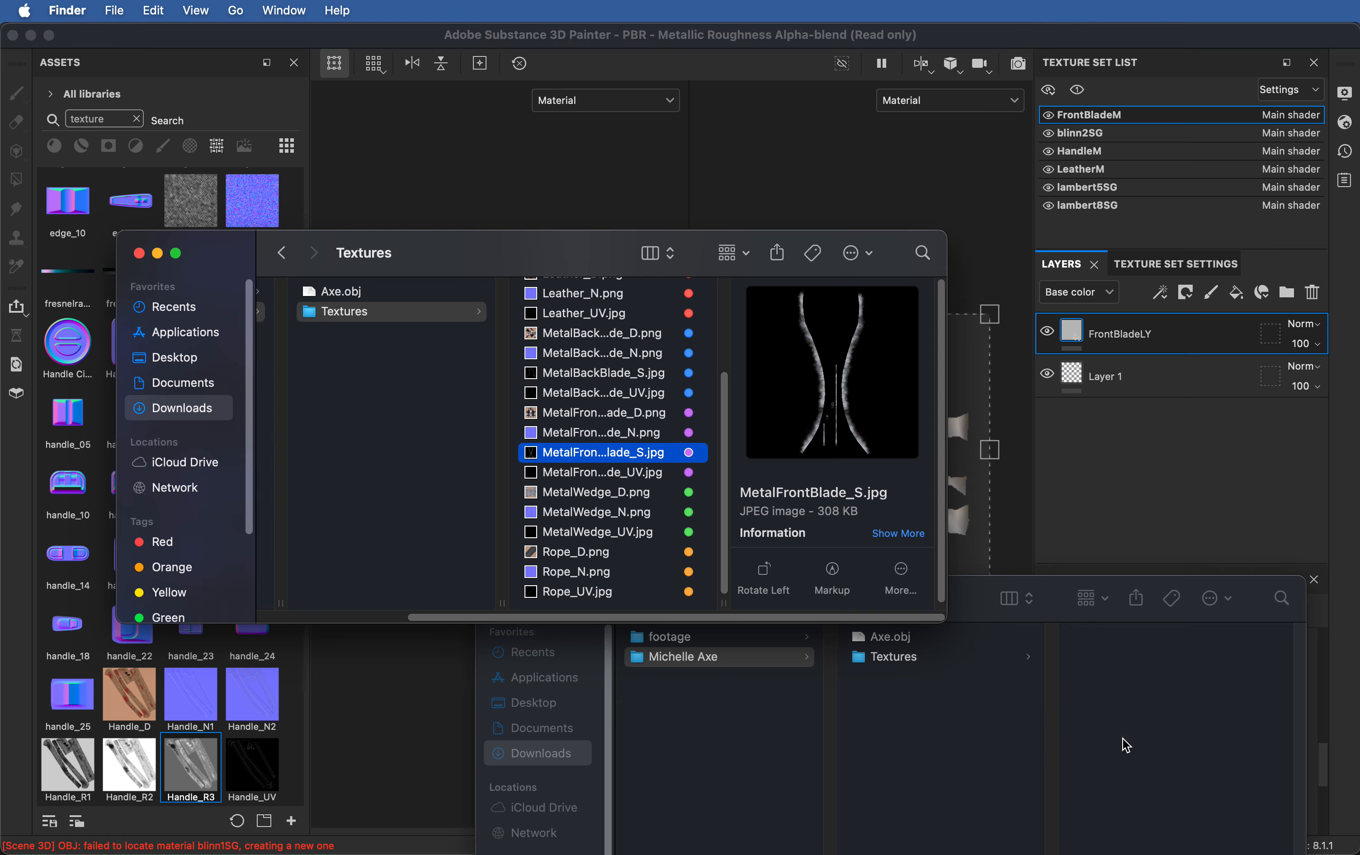
{"action": "left_click", "coordinate": [619, 418], "text": "shift"}
{"action": "left_click_drag", "start_coordinate": [630, 439], "coordinate": [192, 727]}
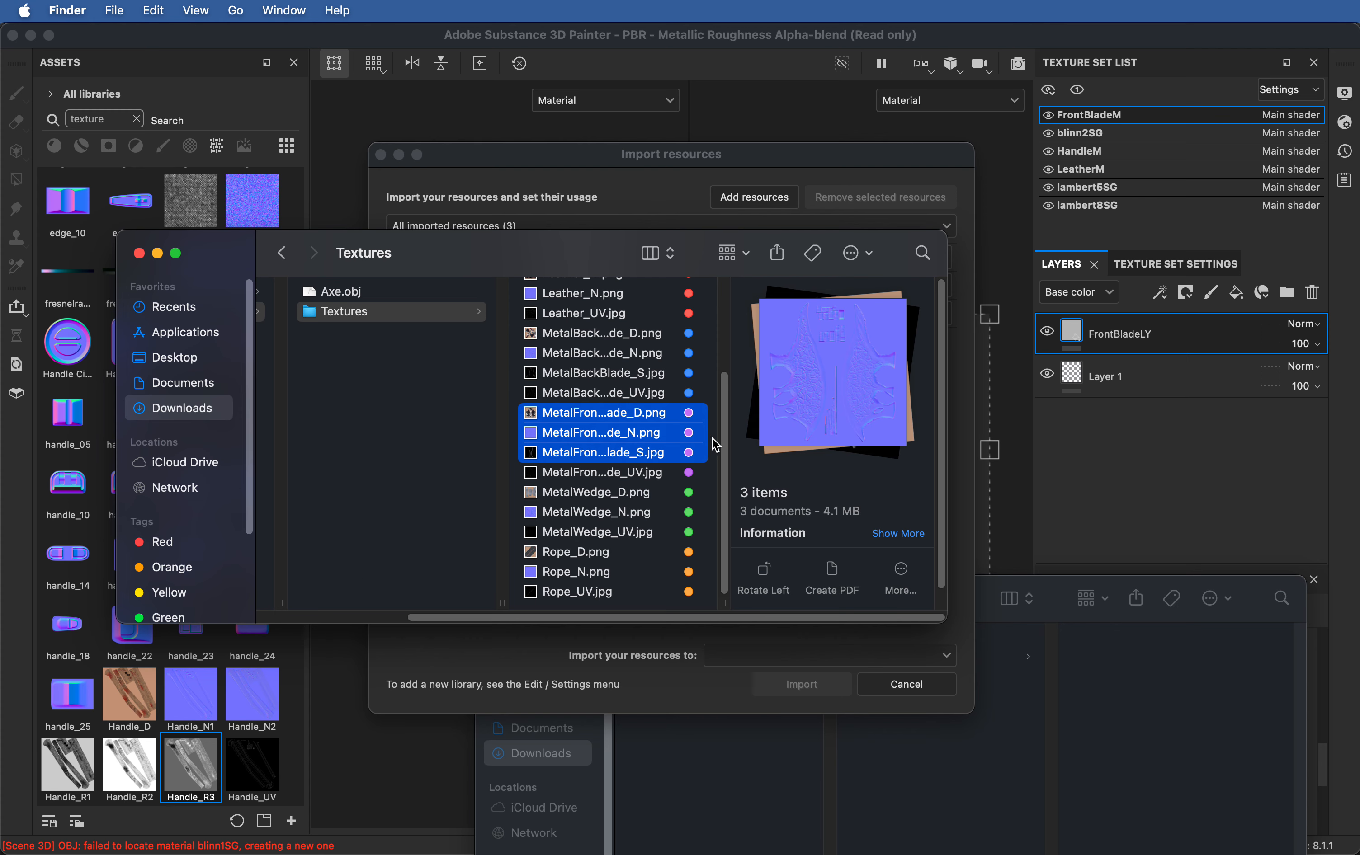
{"action": "left_click", "coordinate": [750, 158]}
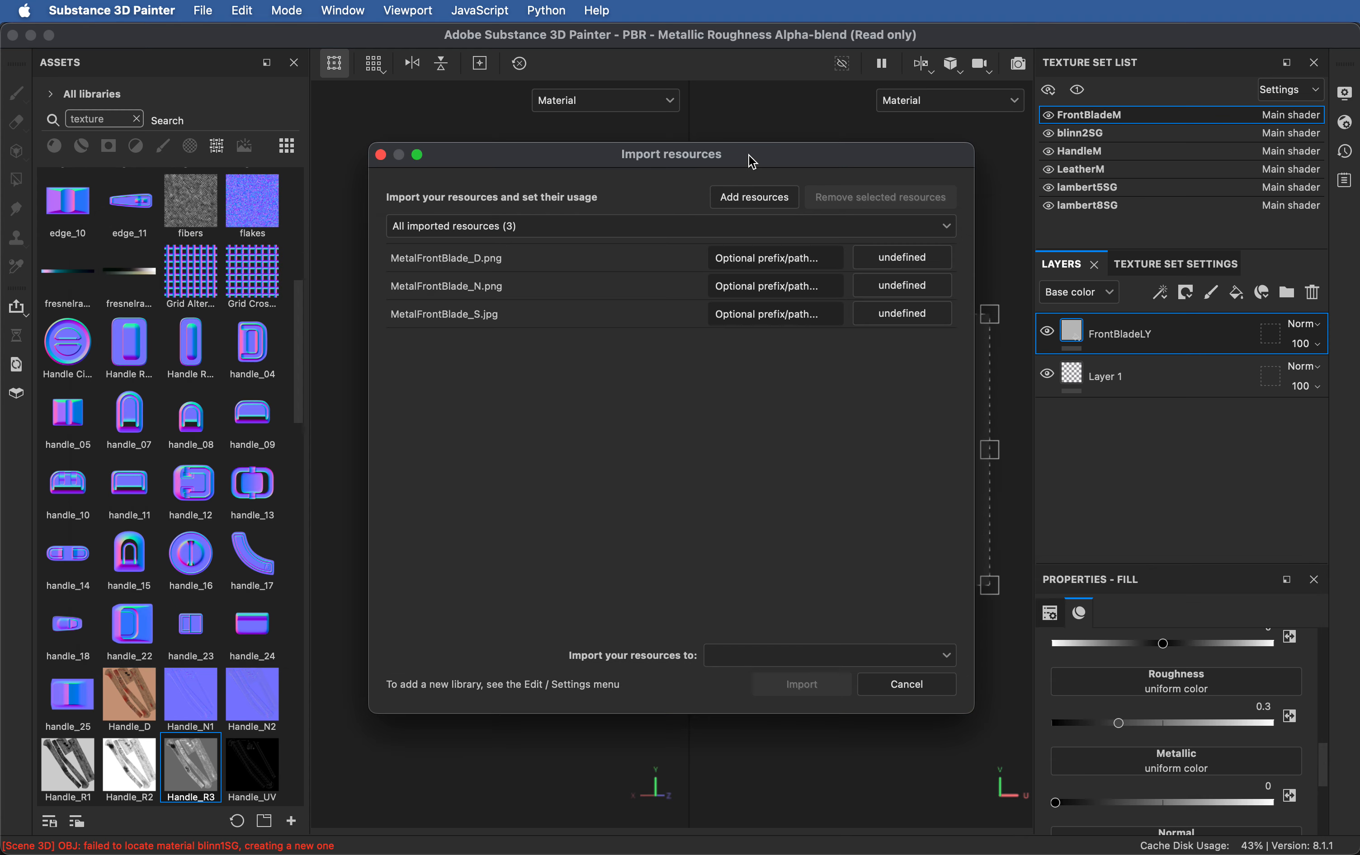
Step: Set the usage of all three MetalFrontBlade resources to texture
{"action": "left_click", "coordinate": [905, 258]}
{"action": "left_click", "coordinate": [925, 324]}
{"action": "left_click", "coordinate": [904, 281]}
{"action": "left_click", "coordinate": [927, 347]}
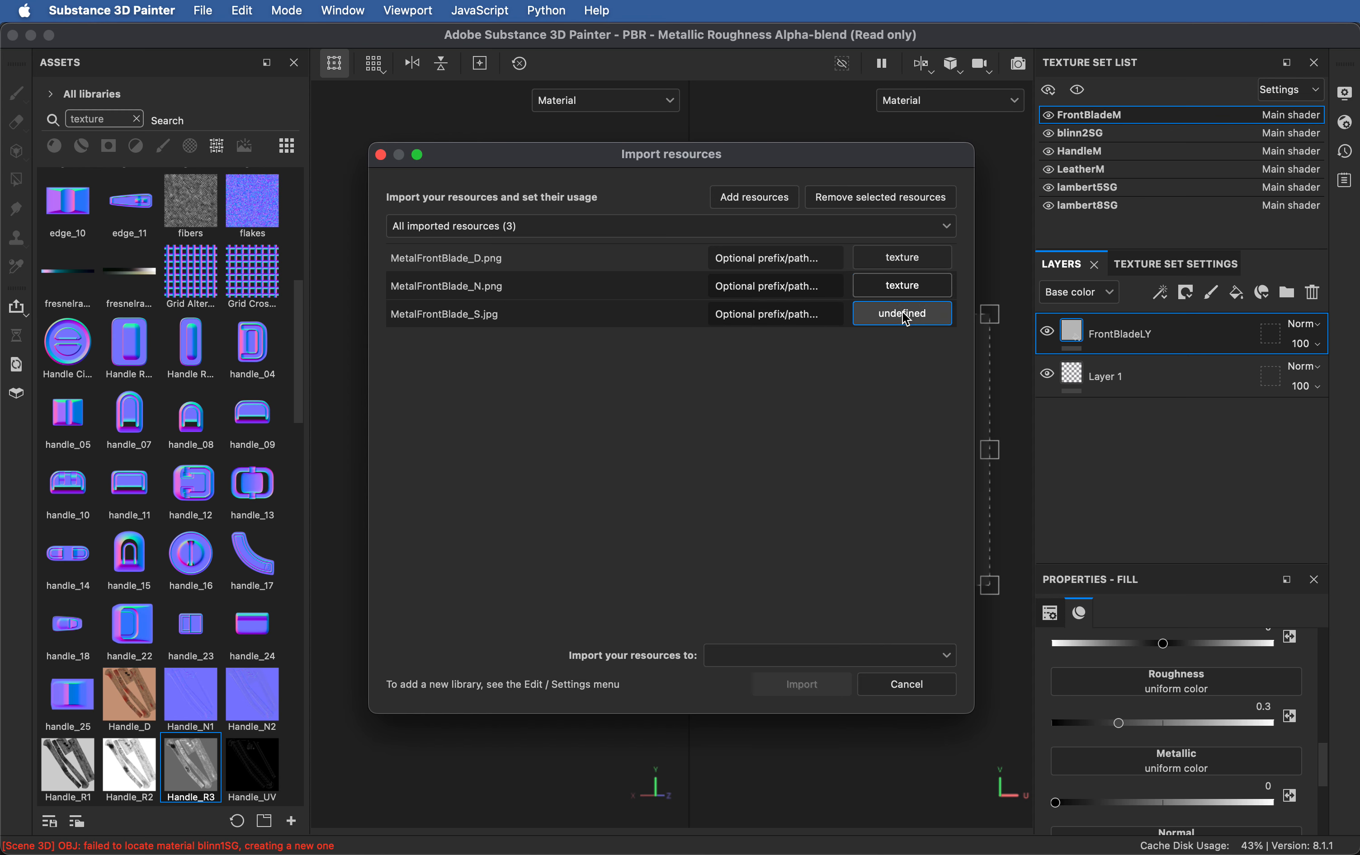
{"action": "left_click", "coordinate": [903, 313]}
{"action": "left_click", "coordinate": [922, 381]}
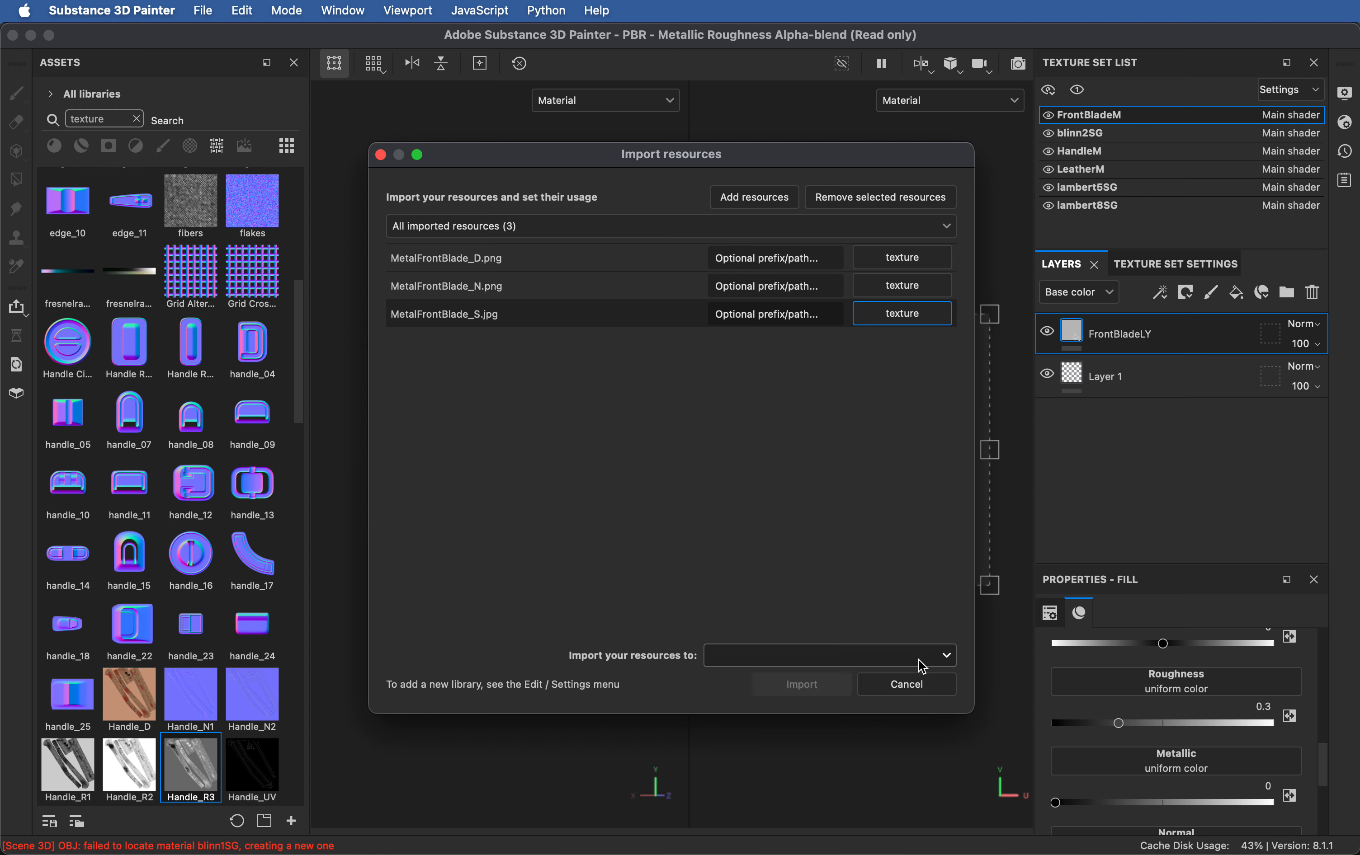
Step: Import the three textures into the current project 'PBR - Metallic Roughness Alpha-blend'
{"action": "left_click", "coordinate": [860, 659]}
{"action": "left_click", "coordinate": [772, 699]}
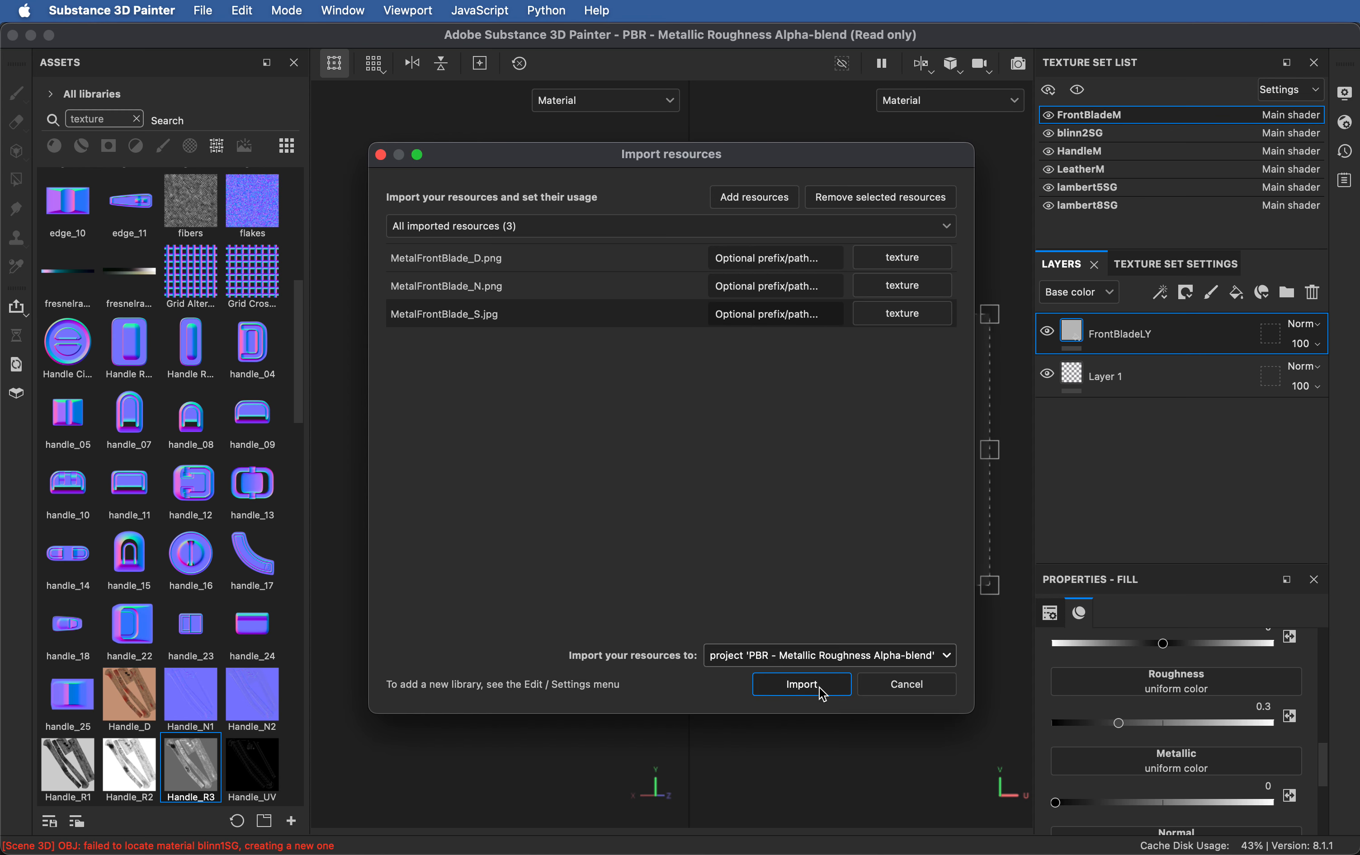
{"action": "left_click", "coordinate": [808, 686]}
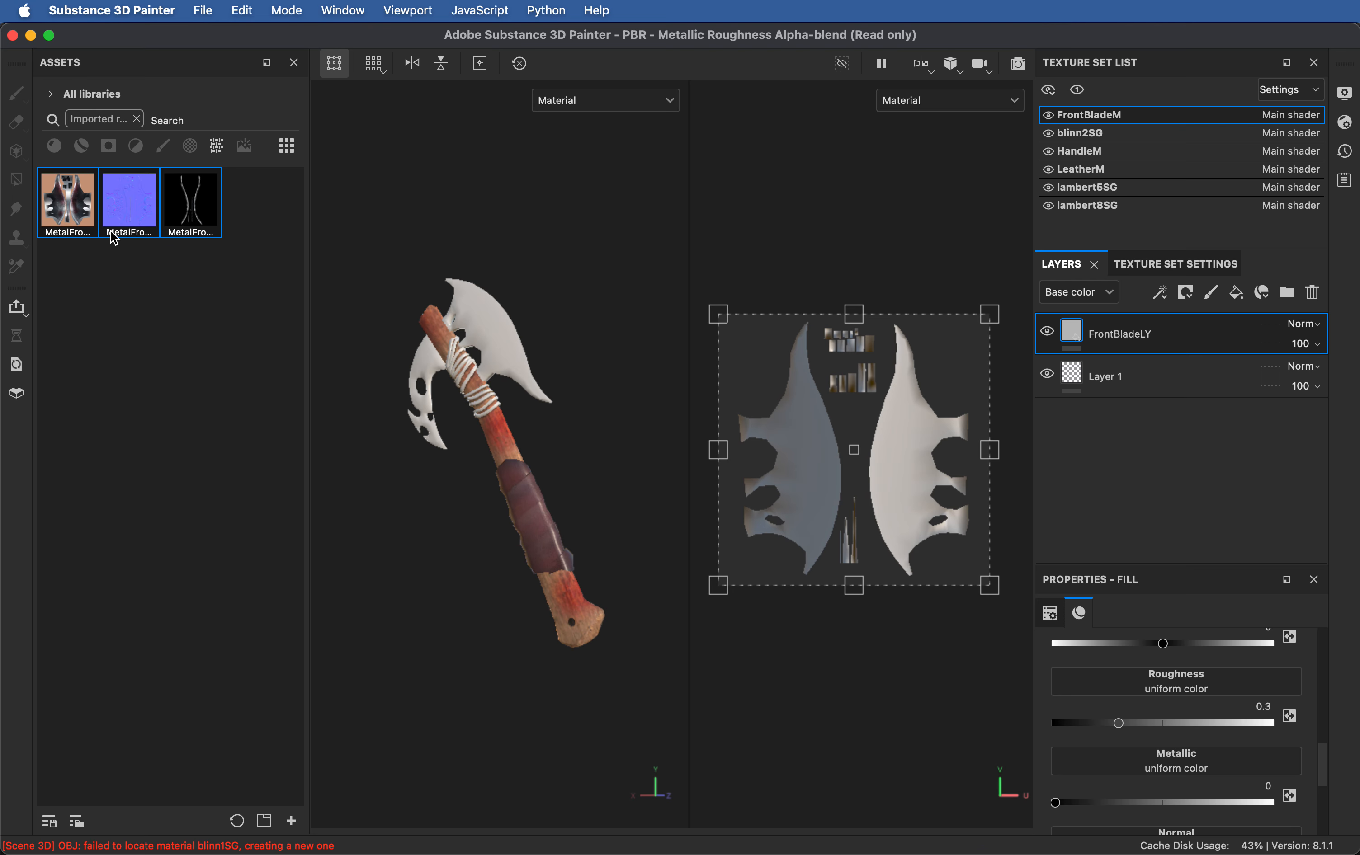
{"action": "left_click", "coordinate": [140, 262]}
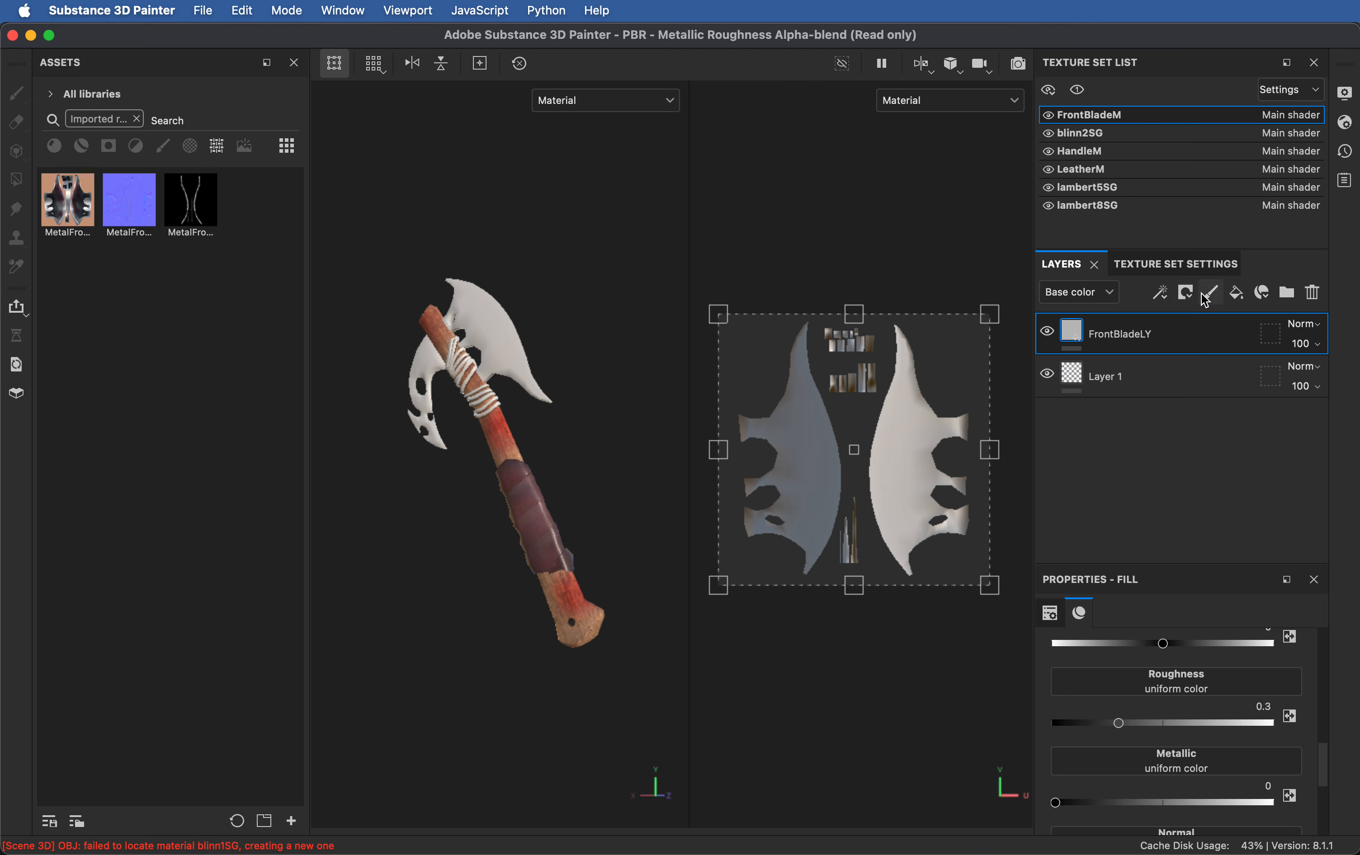
Step: Assign MetalFrontBlade_D to the FrontBladeLY layer's base color and MetalFrontBlade_N to its opacity
{"action": "scroll", "coordinate": [1169, 706], "scroll_direction": "up", "scroll_amount": 4}
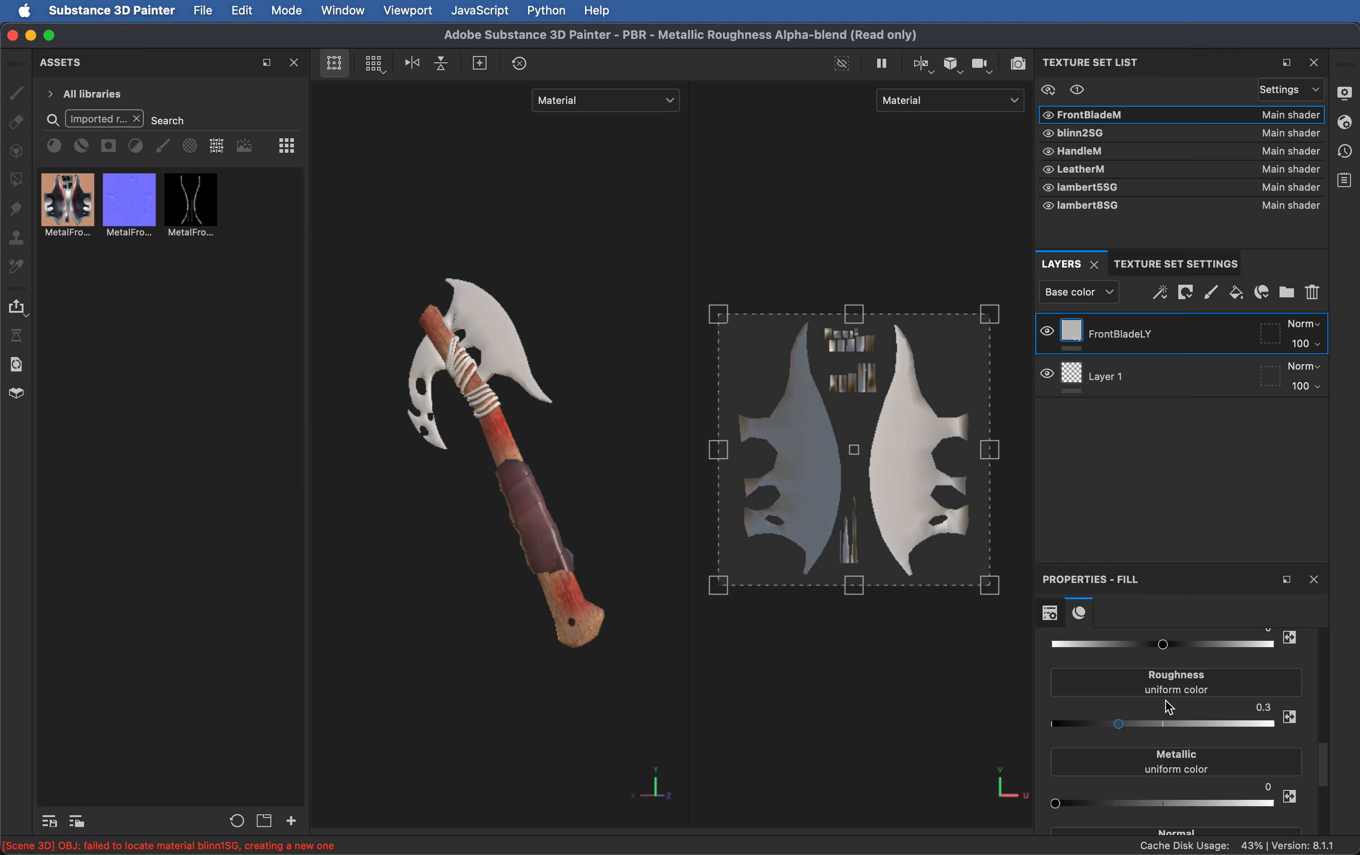
{"action": "left_click_drag", "start_coordinate": [91, 230], "coordinate": [1193, 712]}
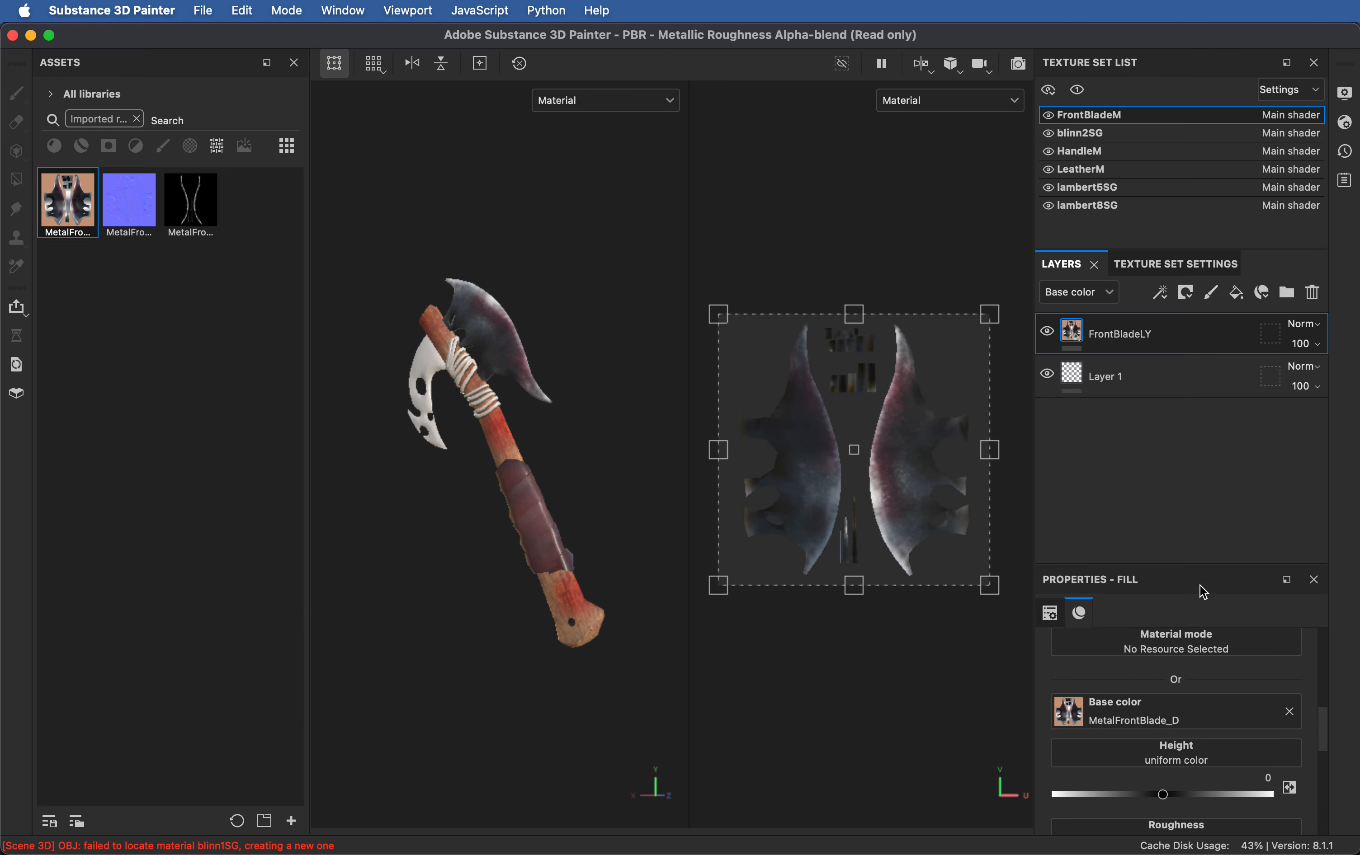
{"action": "scroll", "coordinate": [1207, 724], "scroll_direction": "down", "scroll_amount": 5}
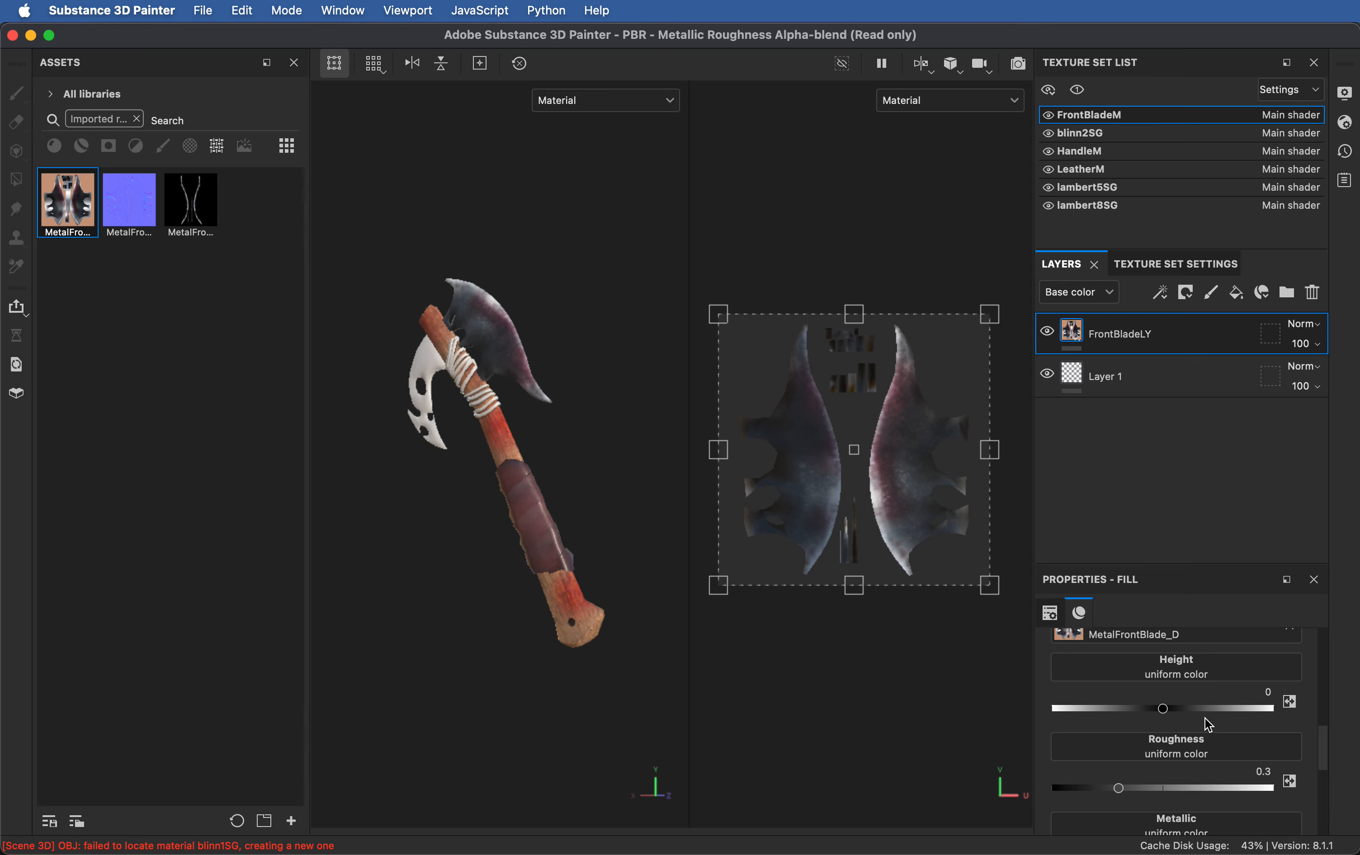
{"action": "left_click_drag", "start_coordinate": [107, 200], "coordinate": [1182, 785]}
Step: Inspect the front blade's textured surface from several angles and distances in the 3D view
{"action": "left_click_drag", "start_coordinate": [610, 340], "coordinate": [465, 285], "text": "alt"}
{"action": "scroll", "coordinate": [465, 279], "scroll_direction": "up", "scroll_amount": 6}
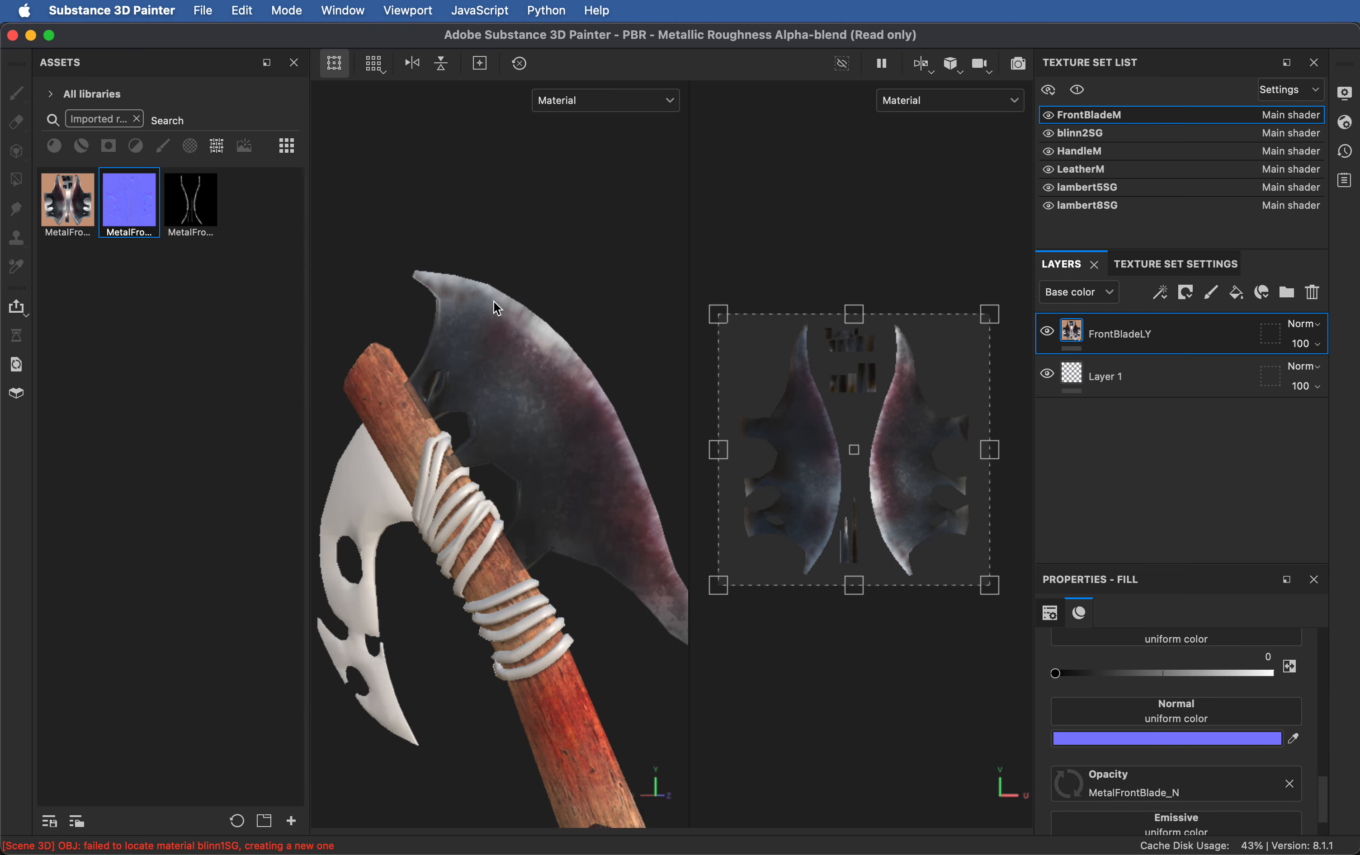
{"action": "mouse_move", "coordinate": [555, 379]}
{"action": "right_mouse_down", "text": "shift"}
{"action": "mouse_move", "coordinate": [513, 380]}
{"action": "mouse_move", "coordinate": [564, 385]}
{"action": "right_mouse_up", "text": "shift"}
{"action": "left_click_drag", "start_coordinate": [564, 385], "coordinate": [495, 385], "text": "alt"}
{"action": "mouse_move", "coordinate": [495, 385]}
{"action": "right_mouse_down", "text": "shift"}
{"action": "mouse_move", "coordinate": [468, 383]}
{"action": "mouse_move", "coordinate": [519, 385]}
{"action": "mouse_move", "coordinate": [505, 385]}
{"action": "right_mouse_up", "text": "shift"}
{"action": "left_click_drag", "start_coordinate": [435, 404], "coordinate": [513, 369], "text": "alt"}
{"action": "mouse_move", "coordinate": [512, 368]}
{"action": "right_mouse_down", "text": "shift"}
{"action": "mouse_move", "coordinate": [543, 367]}
{"action": "mouse_move", "coordinate": [510, 369]}
{"action": "right_mouse_up", "text": "shift"}
{"action": "scroll", "coordinate": [1272, 749], "scroll_direction": "up", "scroll_amount": 3}
{"action": "scroll", "coordinate": [1259, 742], "scroll_direction": "up", "scroll_amount": 2}
{"action": "scroll", "coordinate": [1236, 734], "scroll_direction": "down", "scroll_amount": 5}
{"action": "scroll", "coordinate": [1236, 730], "scroll_direction": "down", "scroll_amount": 4}
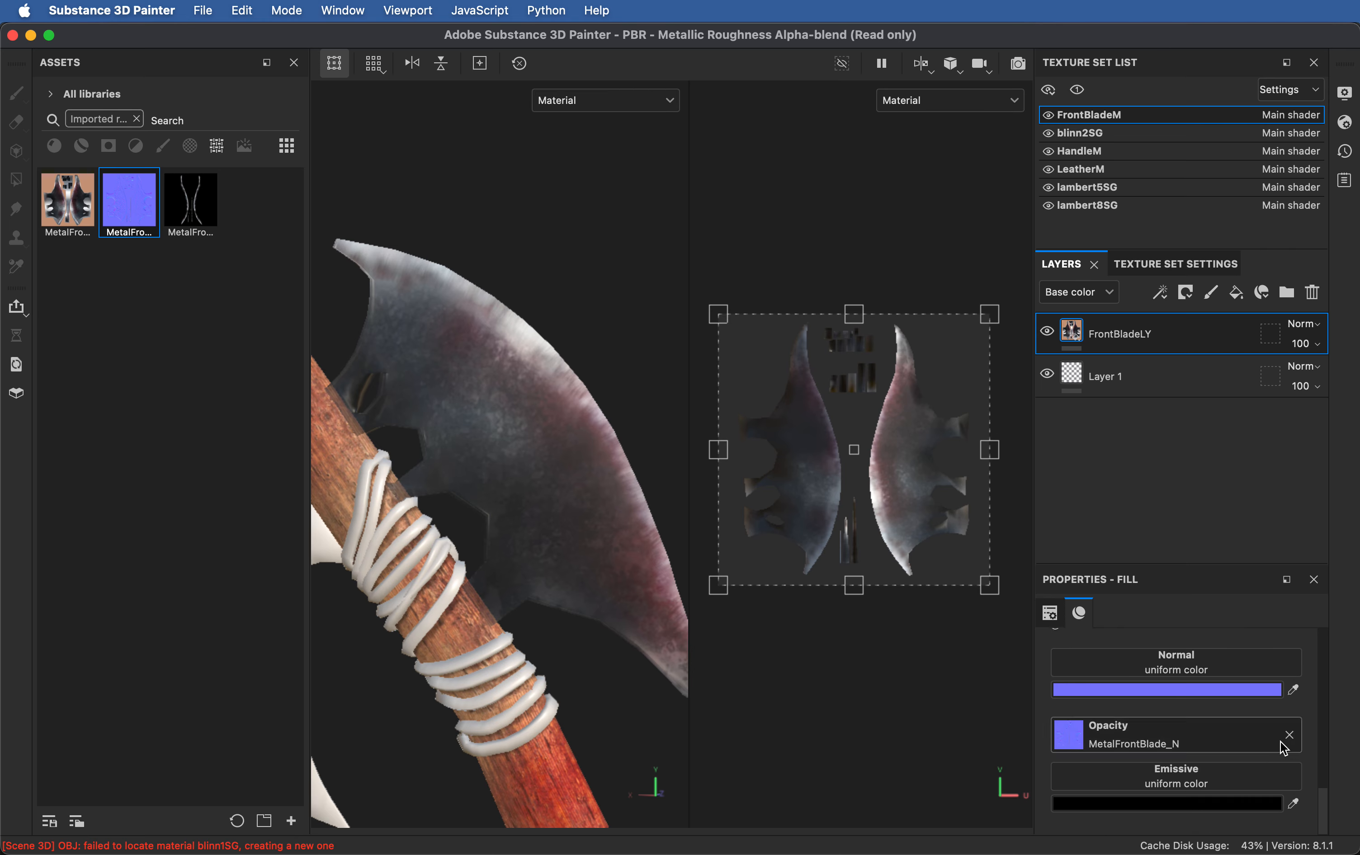
Step: Remove MetalFrontBlade_N from the opacity channel and check the other side of the front blade
{"action": "left_click", "coordinate": [1289, 735]}
{"action": "mouse_move", "coordinate": [616, 513]}
{"action": "right_mouse_down", "text": "shift"}
{"action": "mouse_move", "coordinate": [556, 482]}
{"action": "mouse_move", "coordinate": [463, 522]}
{"action": "right_mouse_up", "text": "shift"}
{"action": "left_click_drag", "start_coordinate": [733, 504], "coordinate": [351, 463], "text": "alt"}
{"action": "mouse_move", "coordinate": [499, 544]}
{"action": "left_mouse_down", "text": "alt"}
{"action": "mouse_move", "coordinate": [525, 539]}
{"action": "mouse_move", "coordinate": [492, 540]}
{"action": "left_mouse_up", "text": "alt"}
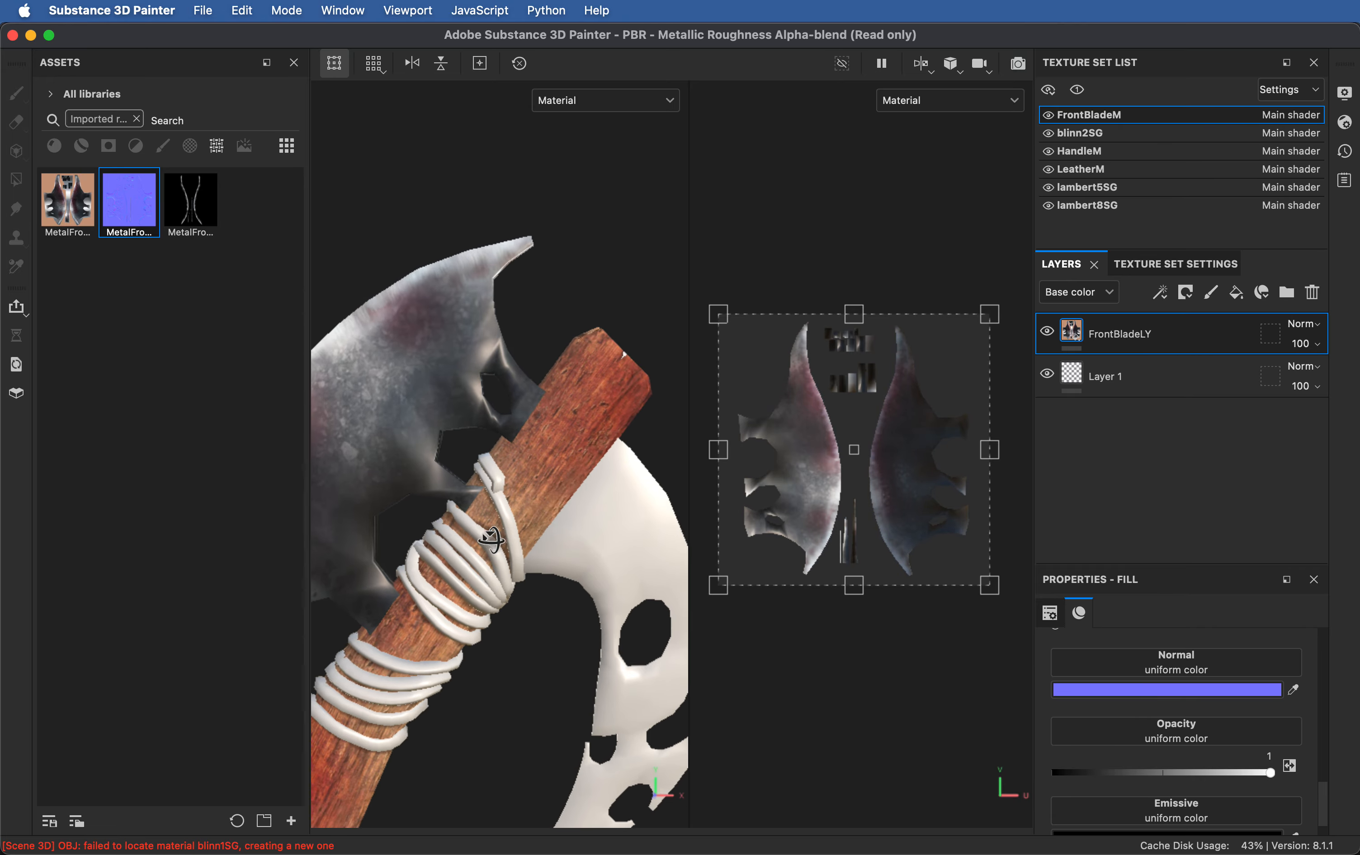
{"action": "scroll", "coordinate": [502, 538], "scroll_direction": "down", "scroll_amount": 3}
Step: Switch to Finder, preview MetalFrontBlade_N.png at full size, and return to Substance 3D Painter
{"action": "key", "text": "super+Tab"}
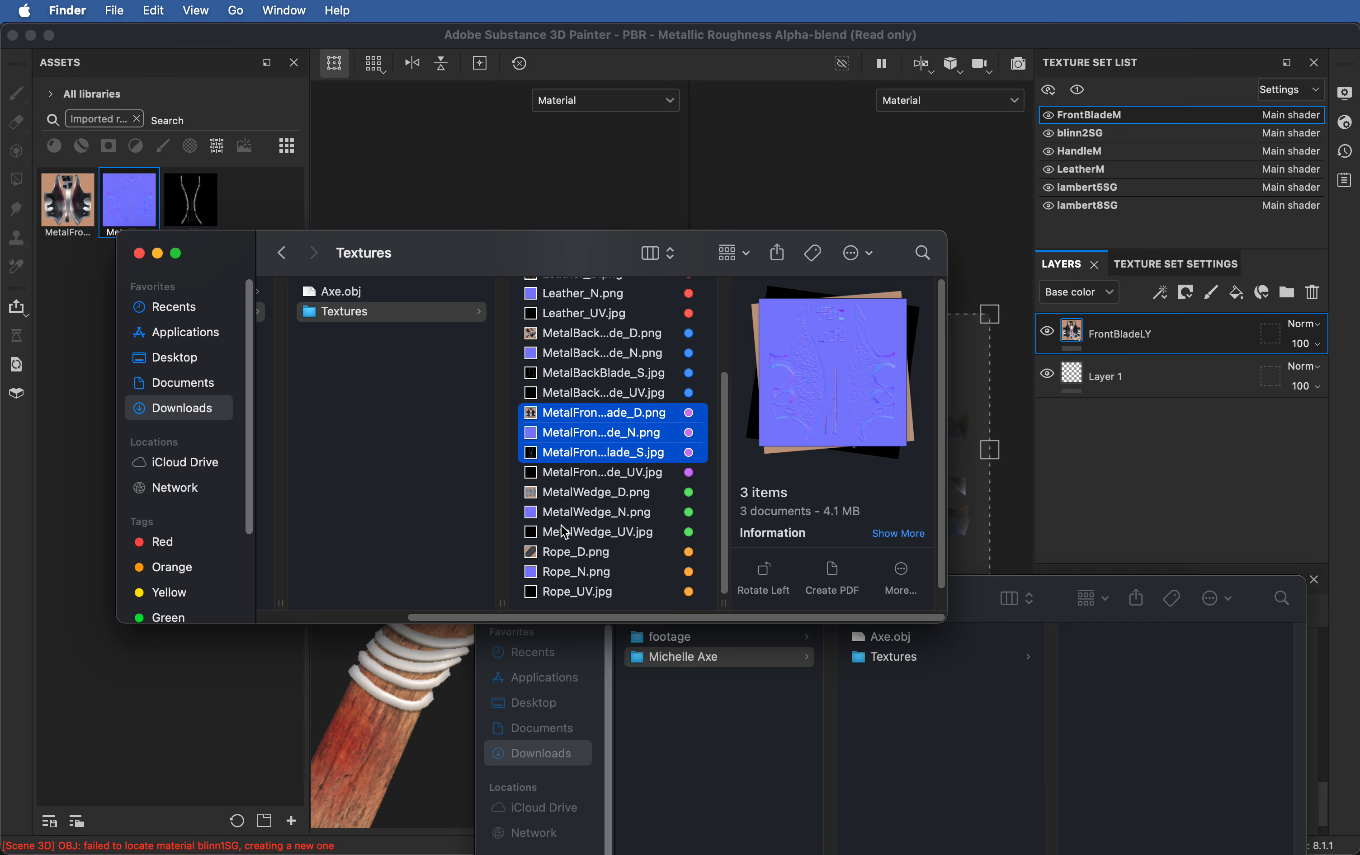
{"action": "left_click", "coordinate": [637, 475]}
{"action": "left_click", "coordinate": [628, 437]}
{"action": "key", "text": "space"}
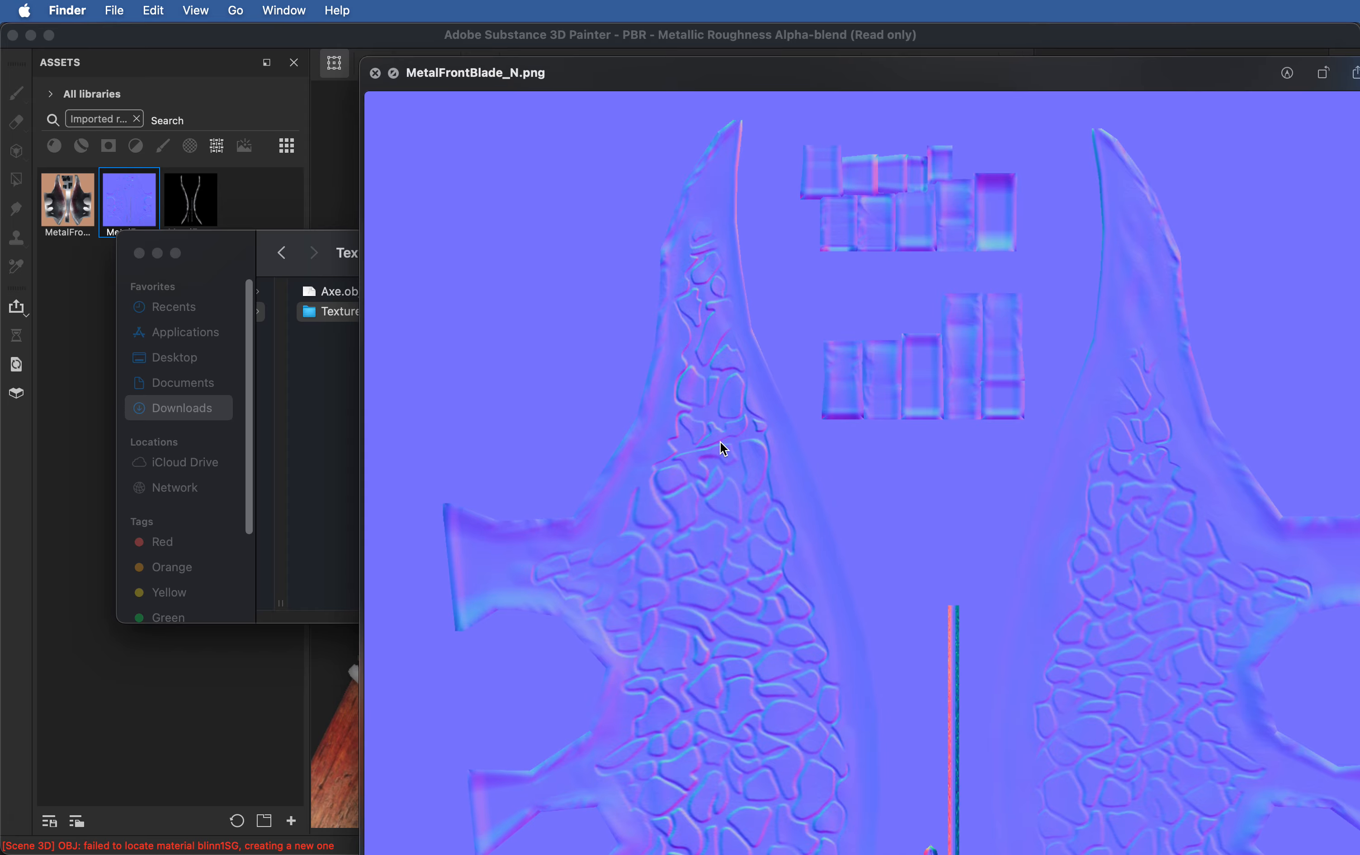
{"action": "key", "text": "space"}
{"action": "key", "text": "super+Tab"}
Step: Replace the FrontBladeLY layer with a new fill layer that uses MetalFrontBlade_N as its normal map
{"action": "scroll", "coordinate": [1194, 703], "scroll_direction": "up", "scroll_amount": 3}
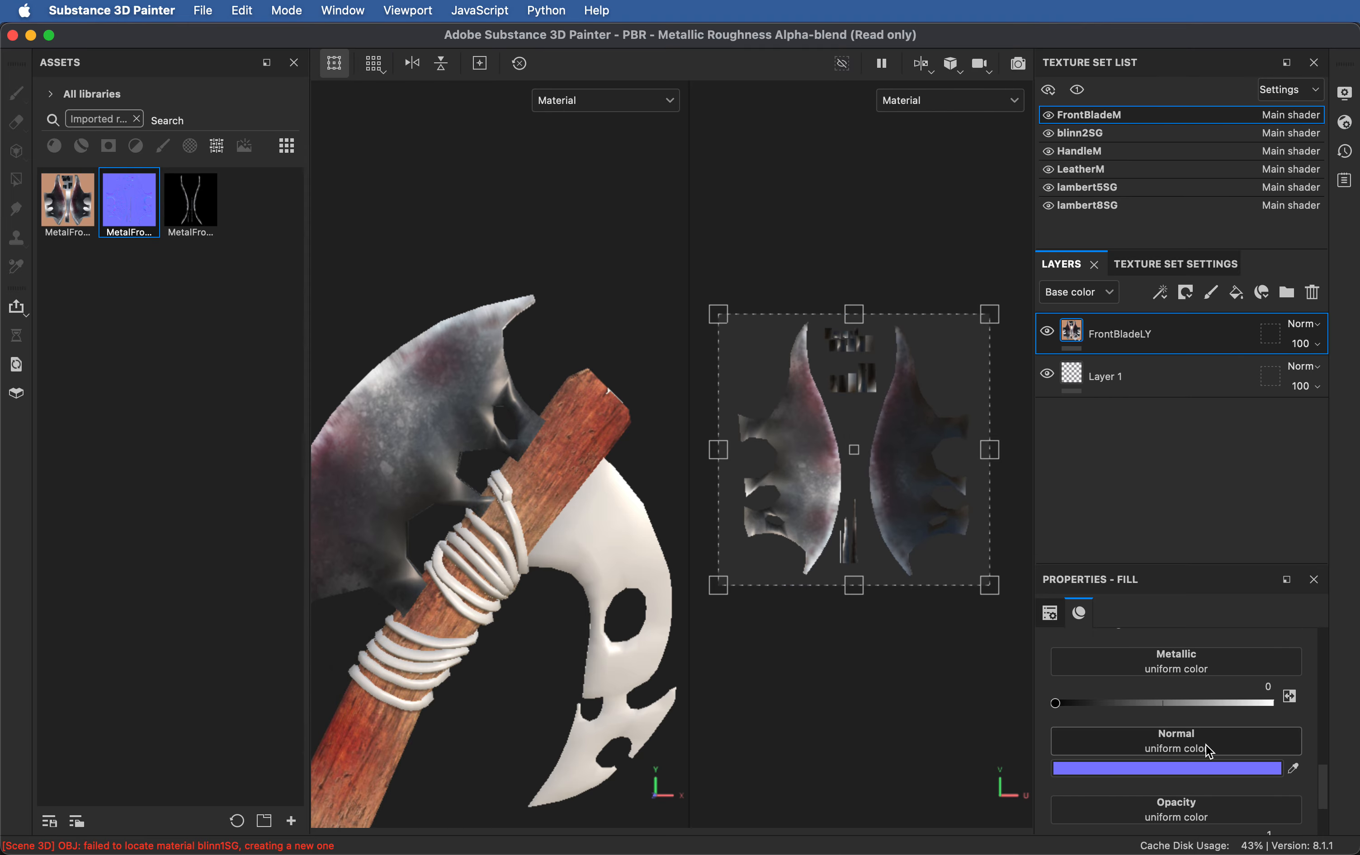
{"action": "left_click", "coordinate": [1312, 292]}
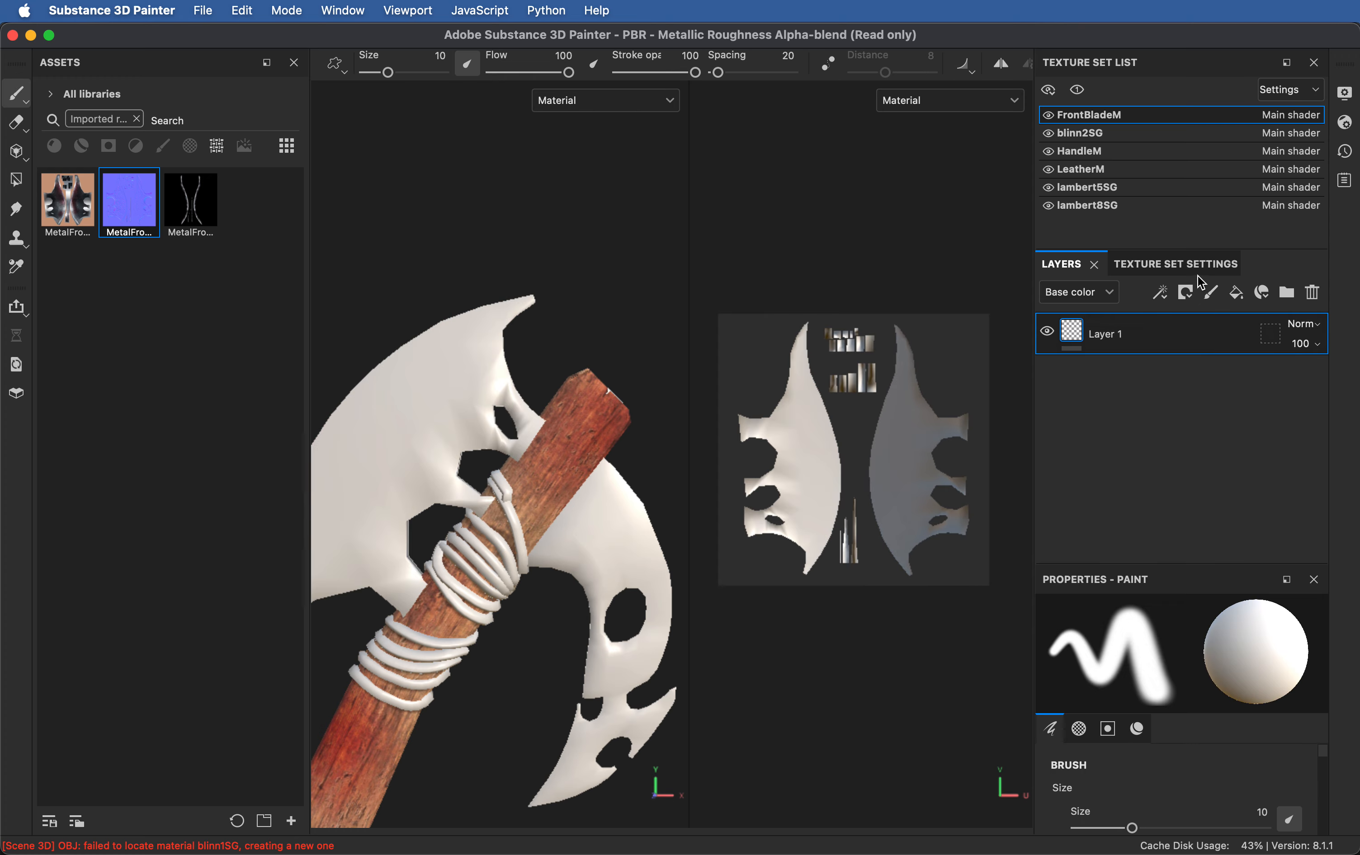
{"action": "left_click", "coordinate": [1236, 294]}
{"action": "left_click_drag", "start_coordinate": [121, 229], "coordinate": [1155, 775]}
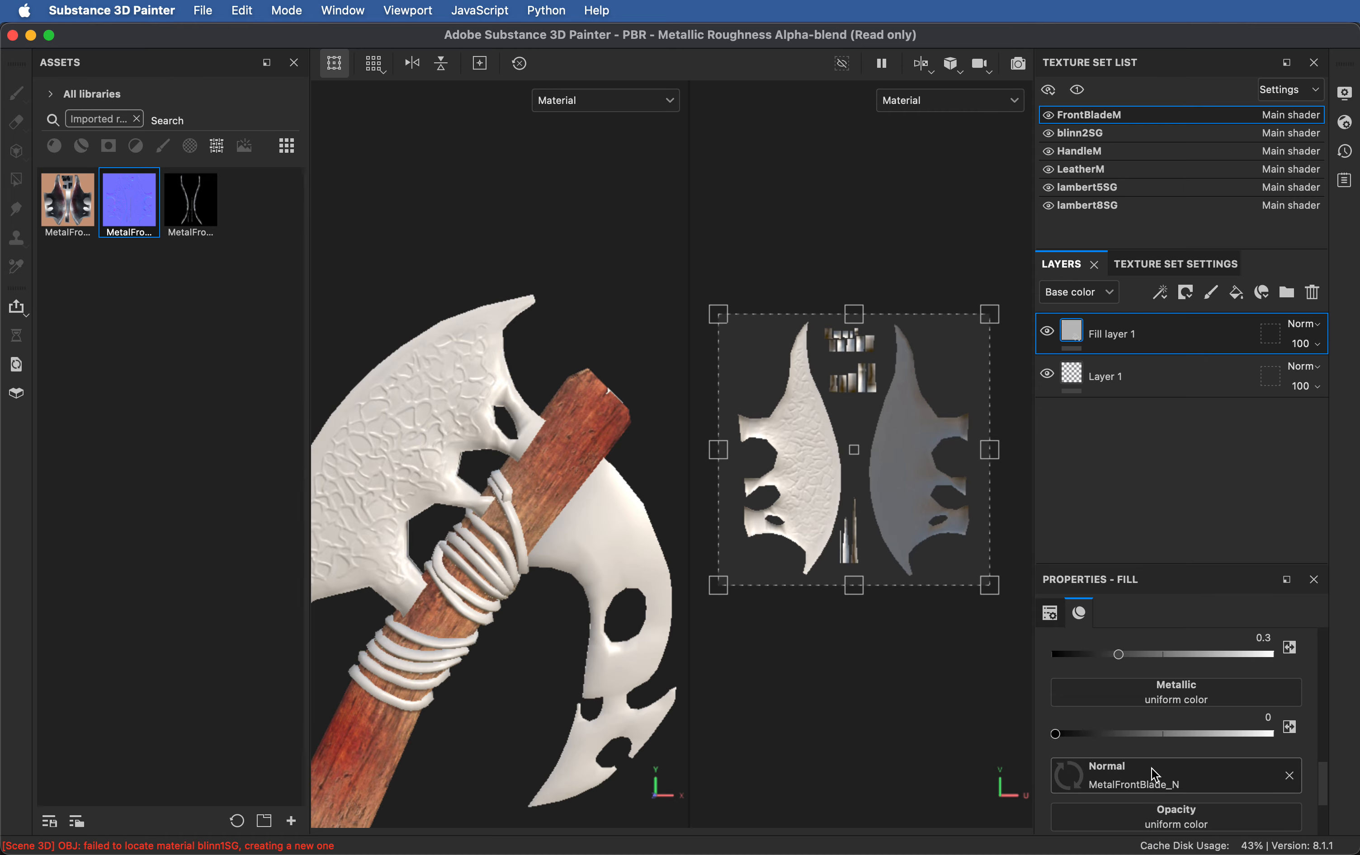
{"action": "left_click_drag", "start_coordinate": [547, 380], "coordinate": [876, 424], "text": "alt"}
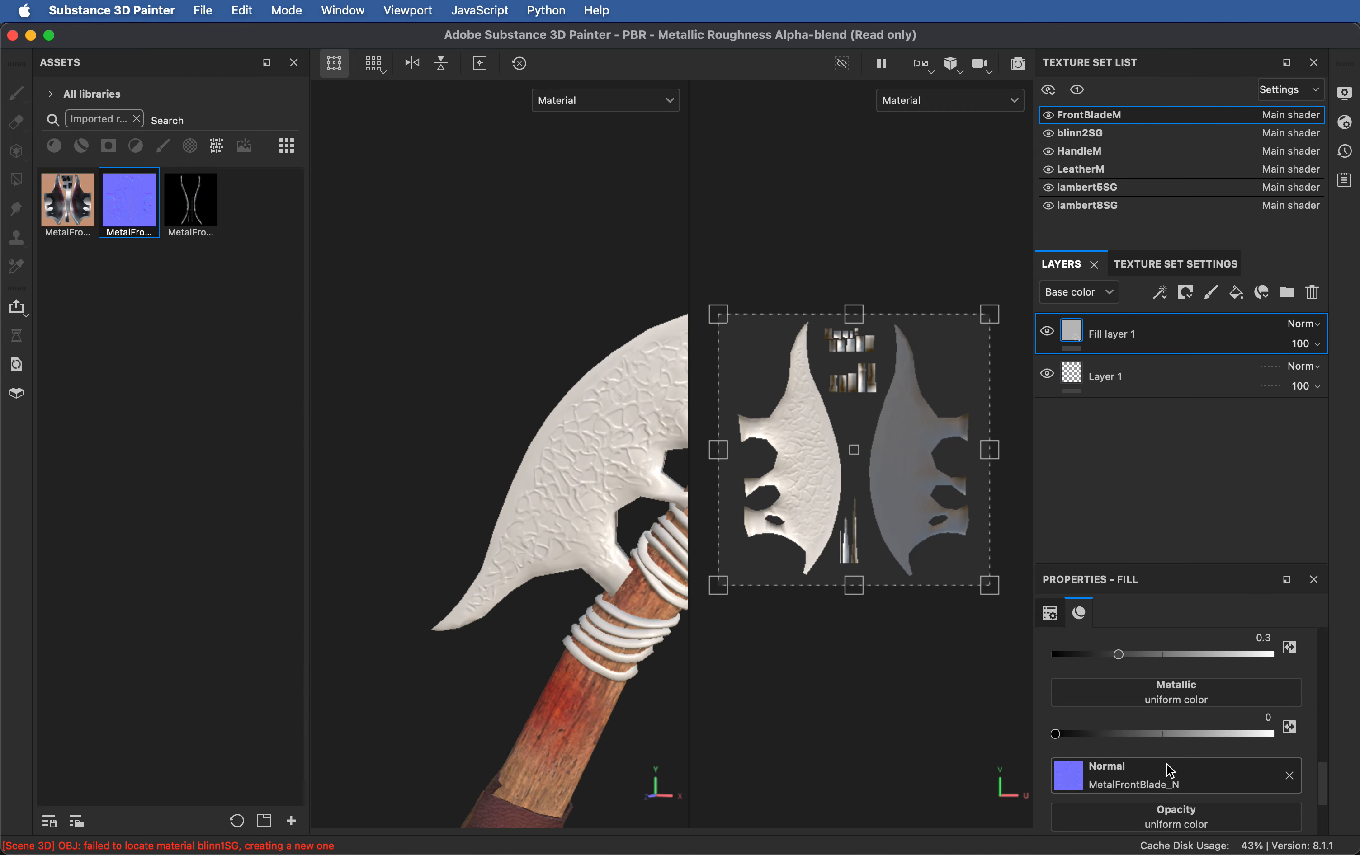
Step: Assign MetalFrontBlade_D to the new fill layer's base color and check the blade under different angles and lighting
{"action": "left_click_drag", "start_coordinate": [1322, 766], "coordinate": [1337, 724]}
{"action": "left_click_drag", "start_coordinate": [68, 200], "coordinate": [1216, 727]}
{"action": "mouse_move", "coordinate": [595, 440]}
{"action": "left_mouse_down", "text": "alt"}
{"action": "mouse_move", "coordinate": [547, 443]}
{"action": "mouse_move", "coordinate": [571, 425]}
{"action": "mouse_move", "coordinate": [554, 457]}
{"action": "mouse_move", "coordinate": [659, 419]}
{"action": "left_mouse_up", "text": "alt"}
{"action": "right_click_drag", "start_coordinate": [658, 418], "coordinate": [729, 410], "text": "shift"}
{"action": "left_click_drag", "start_coordinate": [616, 476], "coordinate": [905, 469], "text": "alt"}
{"action": "mouse_move", "coordinate": [668, 459]}
{"action": "right_mouse_down", "text": "shift"}
{"action": "mouse_move", "coordinate": [371, 428]}
{"action": "mouse_move", "coordinate": [478, 455]}
{"action": "right_mouse_up", "text": "shift"}
{"action": "scroll", "coordinate": [1199, 761], "scroll_direction": "down", "scroll_amount": 3}
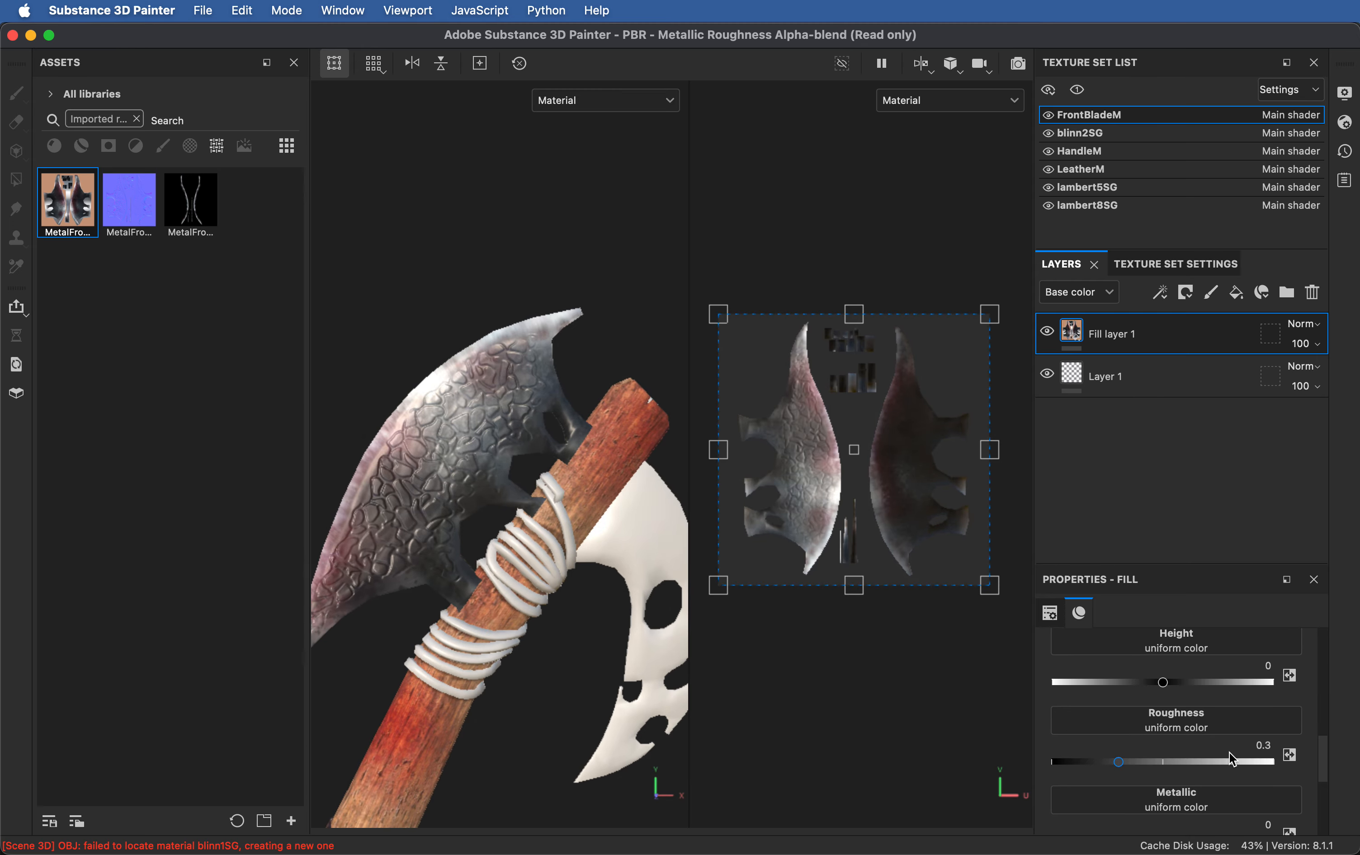
Step: Switch to Finder, preview MetalFrontBlade_S.jpg at full size, and return to Substance 3D Painter
{"action": "left_click", "coordinate": [197, 217]}
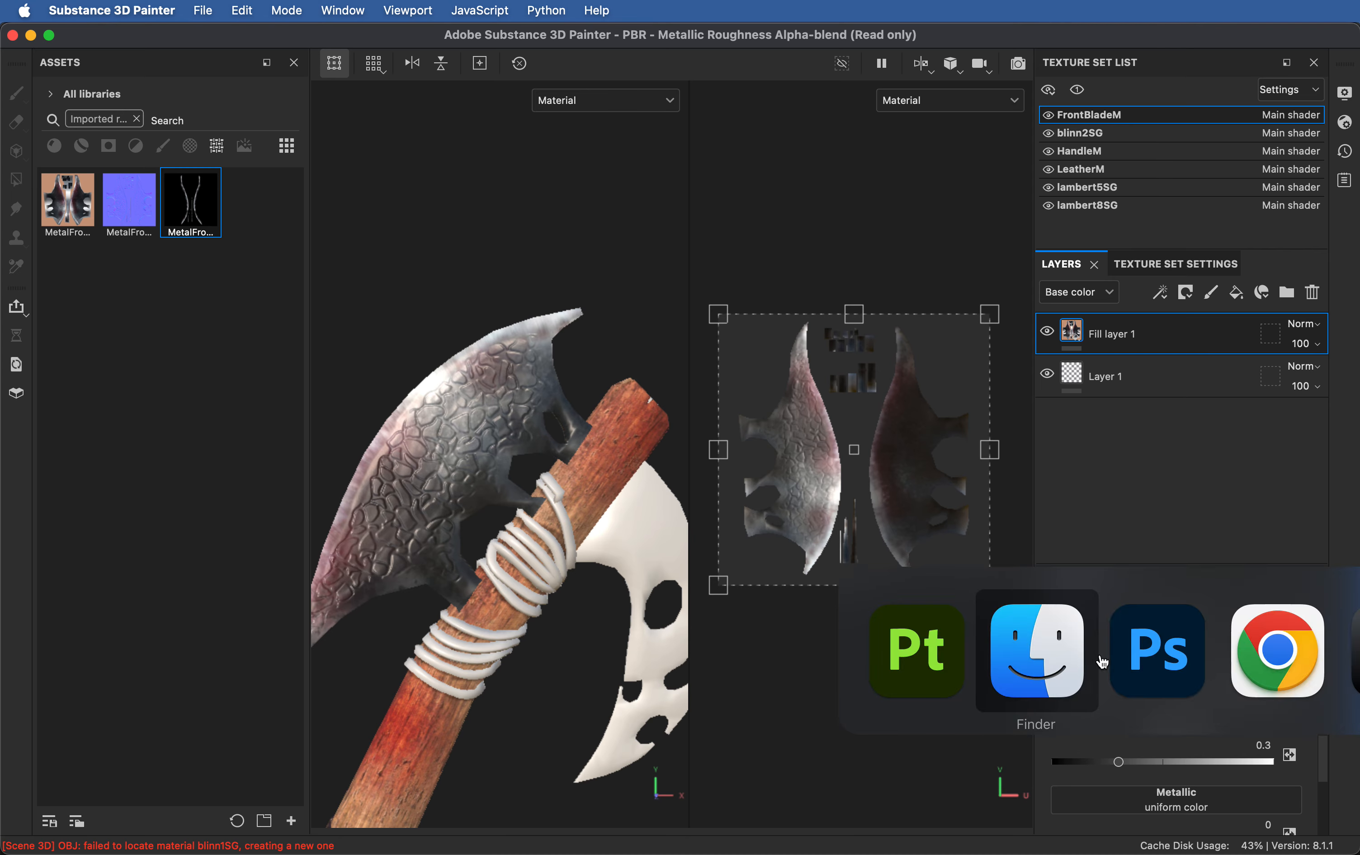
{"action": "left_click", "coordinate": [1046, 657]}
{"action": "left_click", "coordinate": [660, 454]}
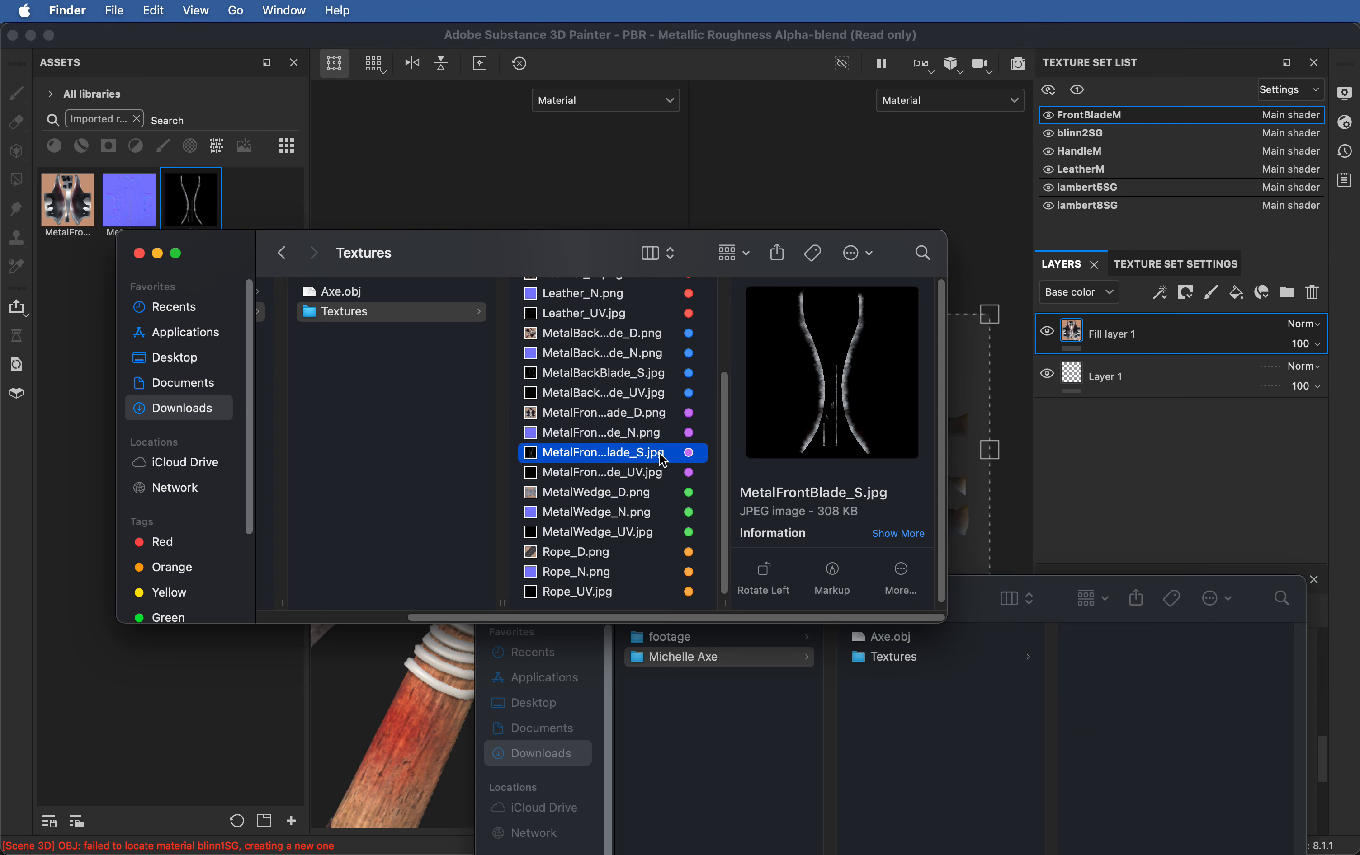
{"action": "key", "text": "space"}
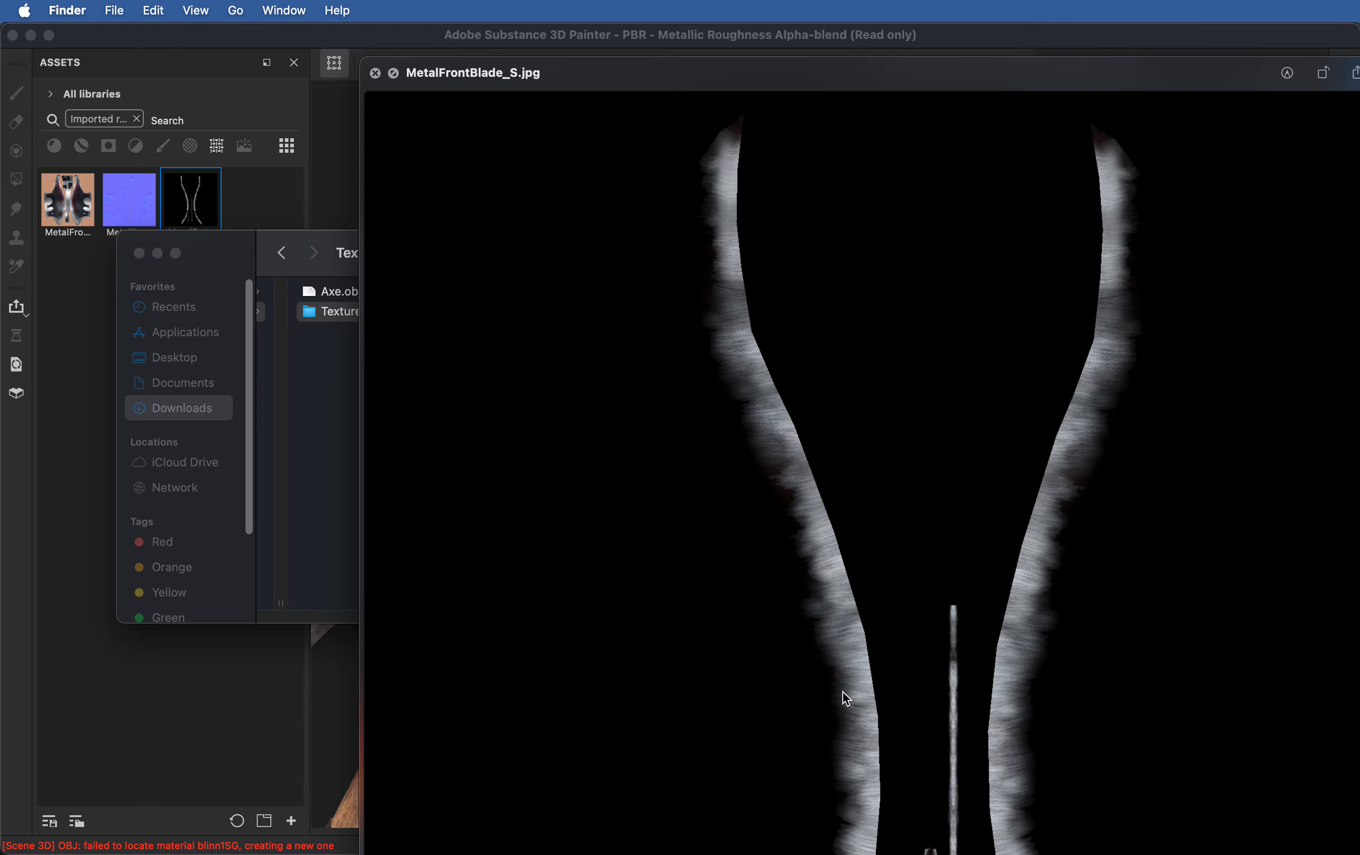
{"action": "key", "text": "space"}
{"action": "key", "text": "super+Tab"}
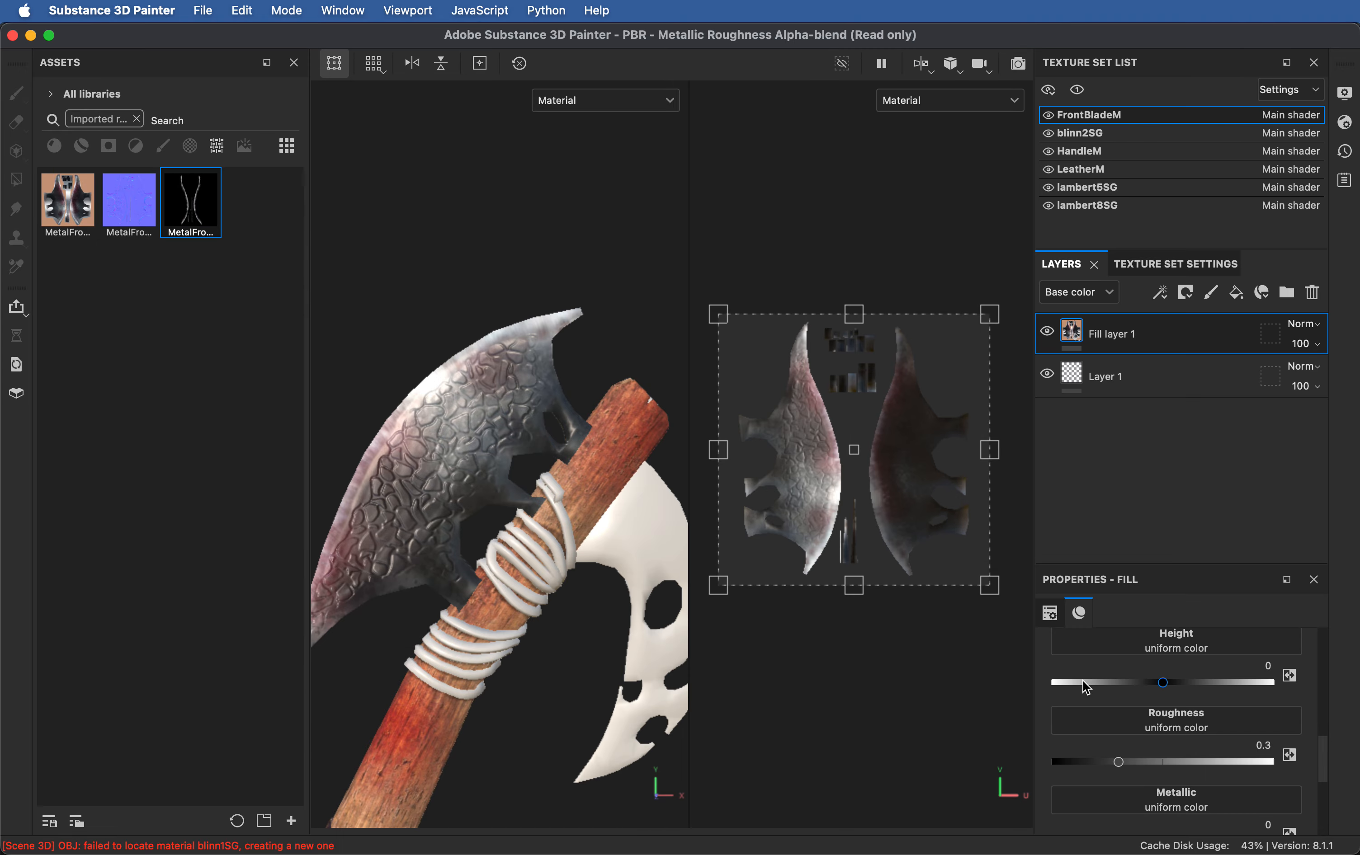
Step: Try MetalFrontBlade_S in the fill layer's metallic channel, inspect the blade edge up close, and remove the map again
{"action": "scroll", "coordinate": [1127, 731], "scroll_direction": "down", "scroll_amount": 3}
{"action": "scroll", "coordinate": [1137, 732], "scroll_direction": "up", "scroll_amount": 3}
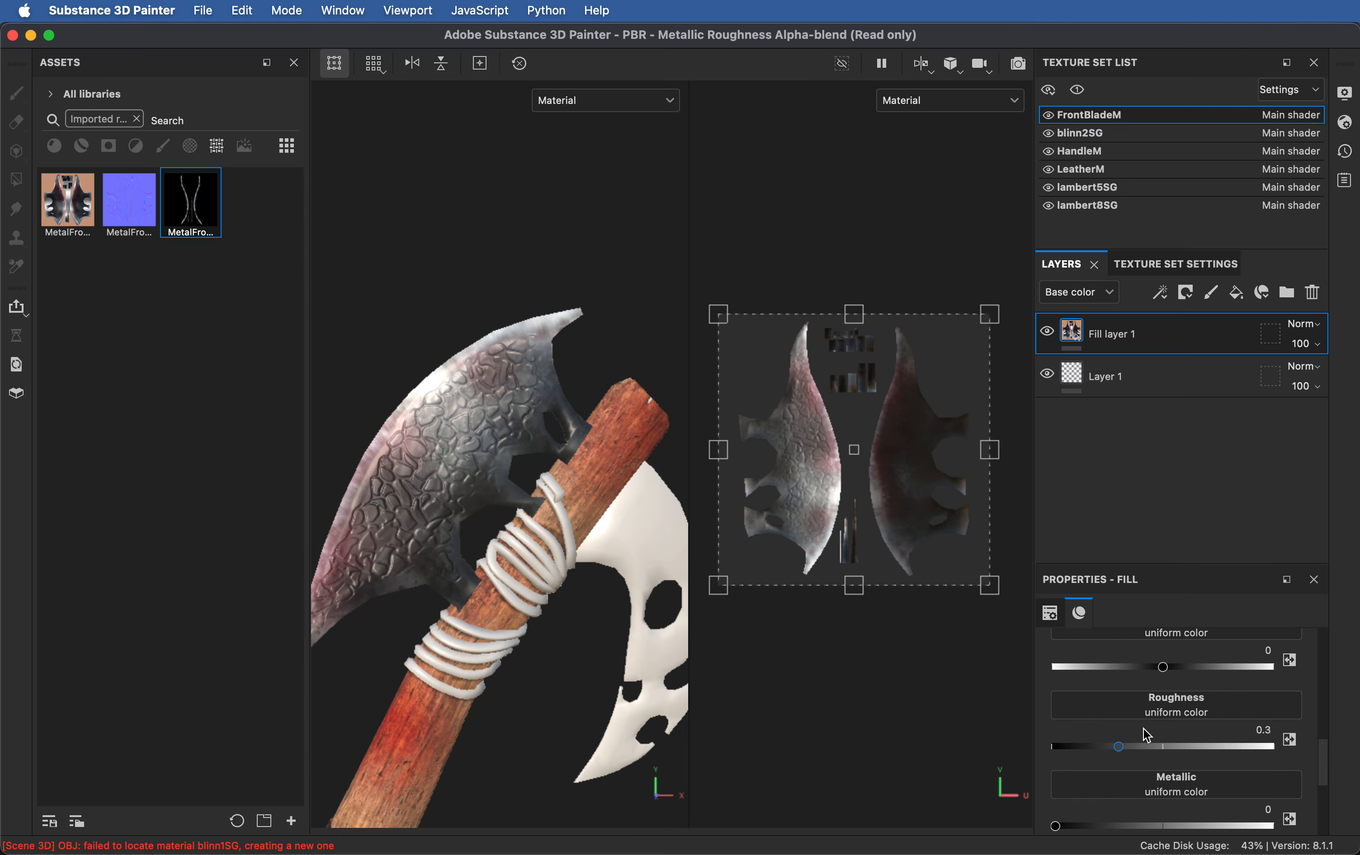
{"action": "left_click_drag", "start_coordinate": [191, 212], "coordinate": [1193, 792]}
{"action": "scroll", "coordinate": [492, 382], "scroll_direction": "up", "scroll_amount": 8}
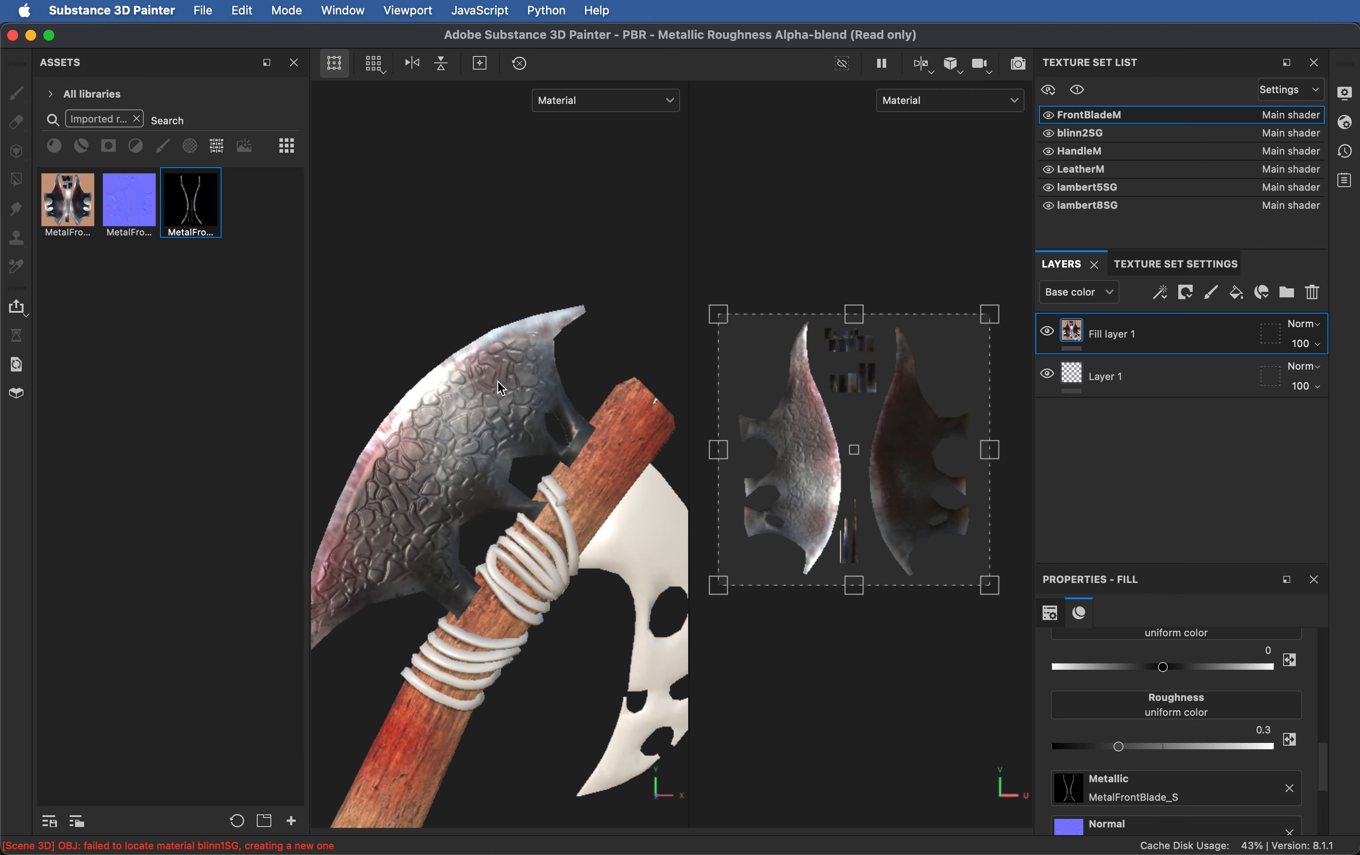
{"action": "left_click_drag", "start_coordinate": [458, 372], "coordinate": [461, 406], "text": "alt"}
{"action": "right_click_drag", "start_coordinate": [461, 406], "coordinate": [544, 209], "text": "shift"}
{"action": "mouse_move", "coordinate": [545, 209]}
{"action": "left_mouse_down", "text": "alt"}
{"action": "mouse_move", "coordinate": [546, 258]}
{"action": "mouse_move", "coordinate": [538, 232]}
{"action": "left_mouse_up", "text": "alt"}
{"action": "mouse_move", "coordinate": [601, 331]}
{"action": "right_mouse_down", "text": "shift"}
{"action": "mouse_move", "coordinate": [616, 324]}
{"action": "mouse_move", "coordinate": [603, 317]}
{"action": "right_mouse_up", "text": "shift"}
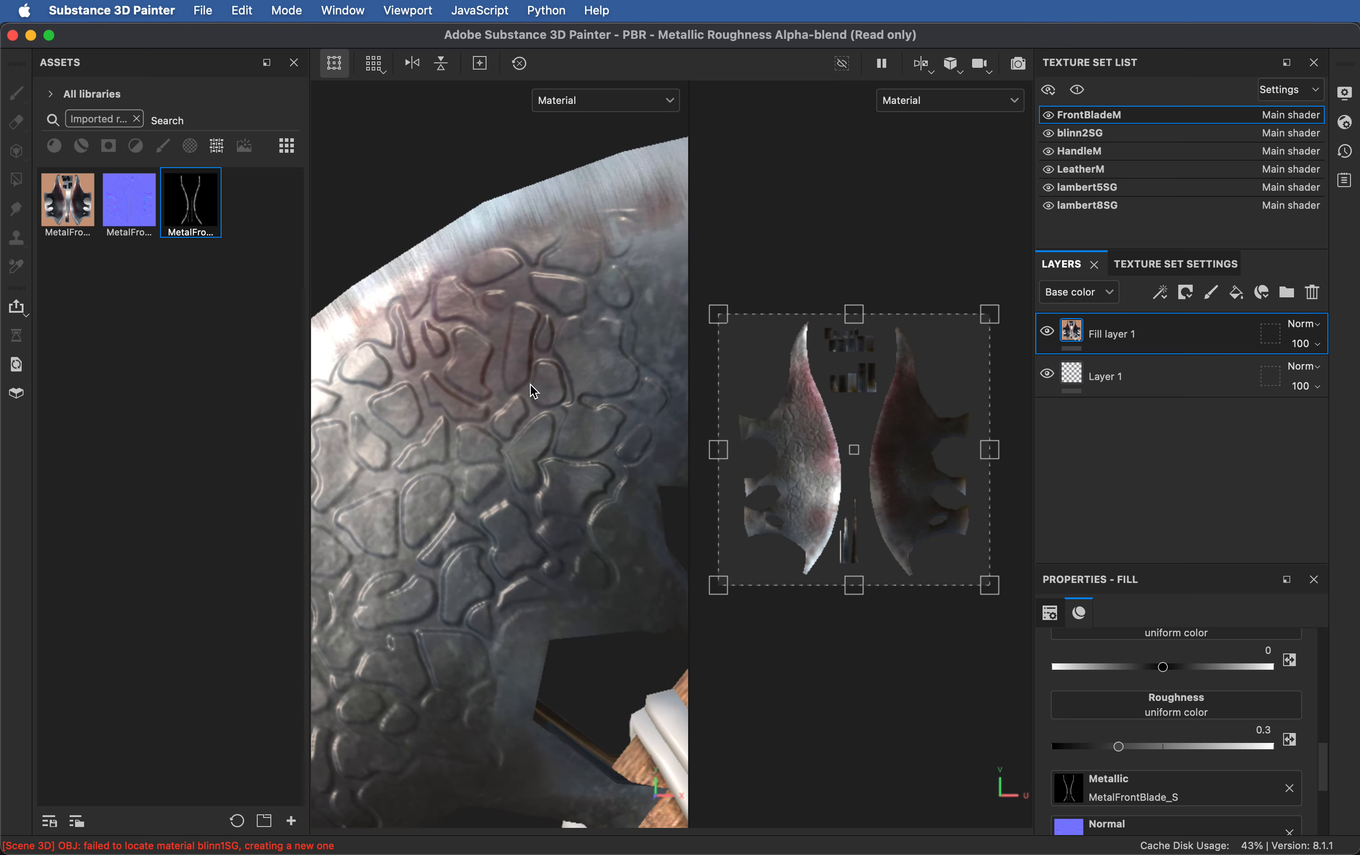
{"action": "right_click_drag", "start_coordinate": [534, 390], "coordinate": [561, 394], "text": "shift"}
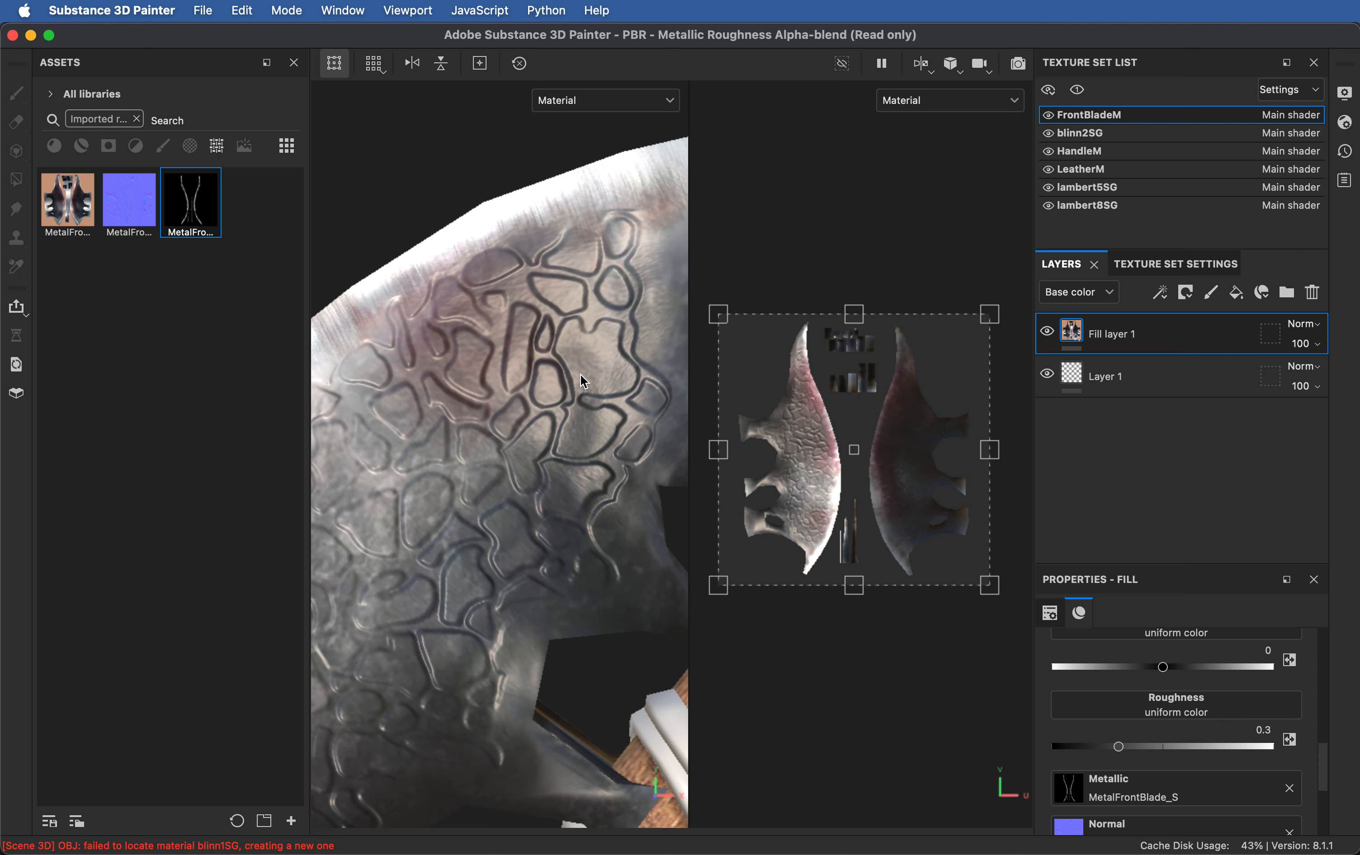
{"action": "left_click", "coordinate": [1289, 787]}
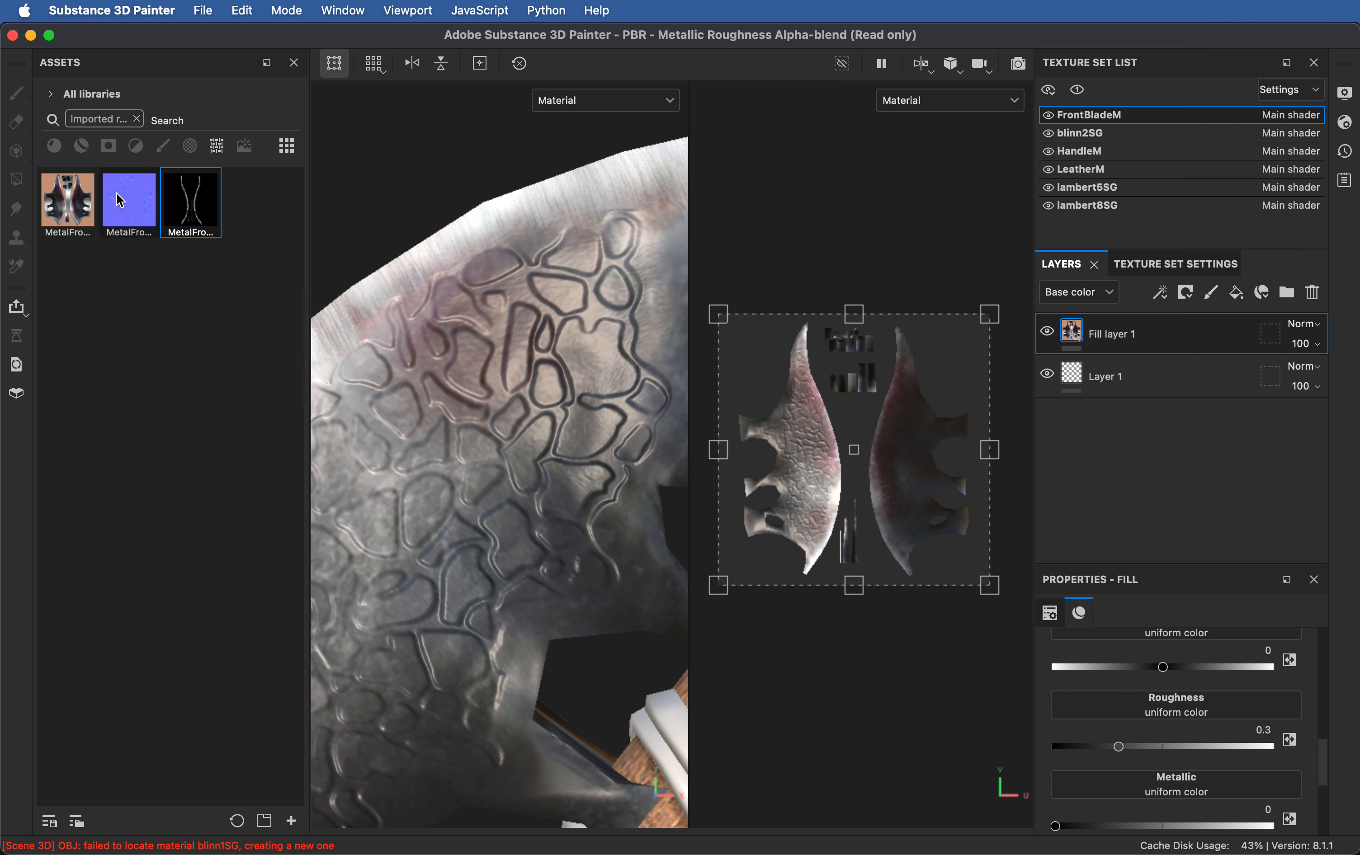
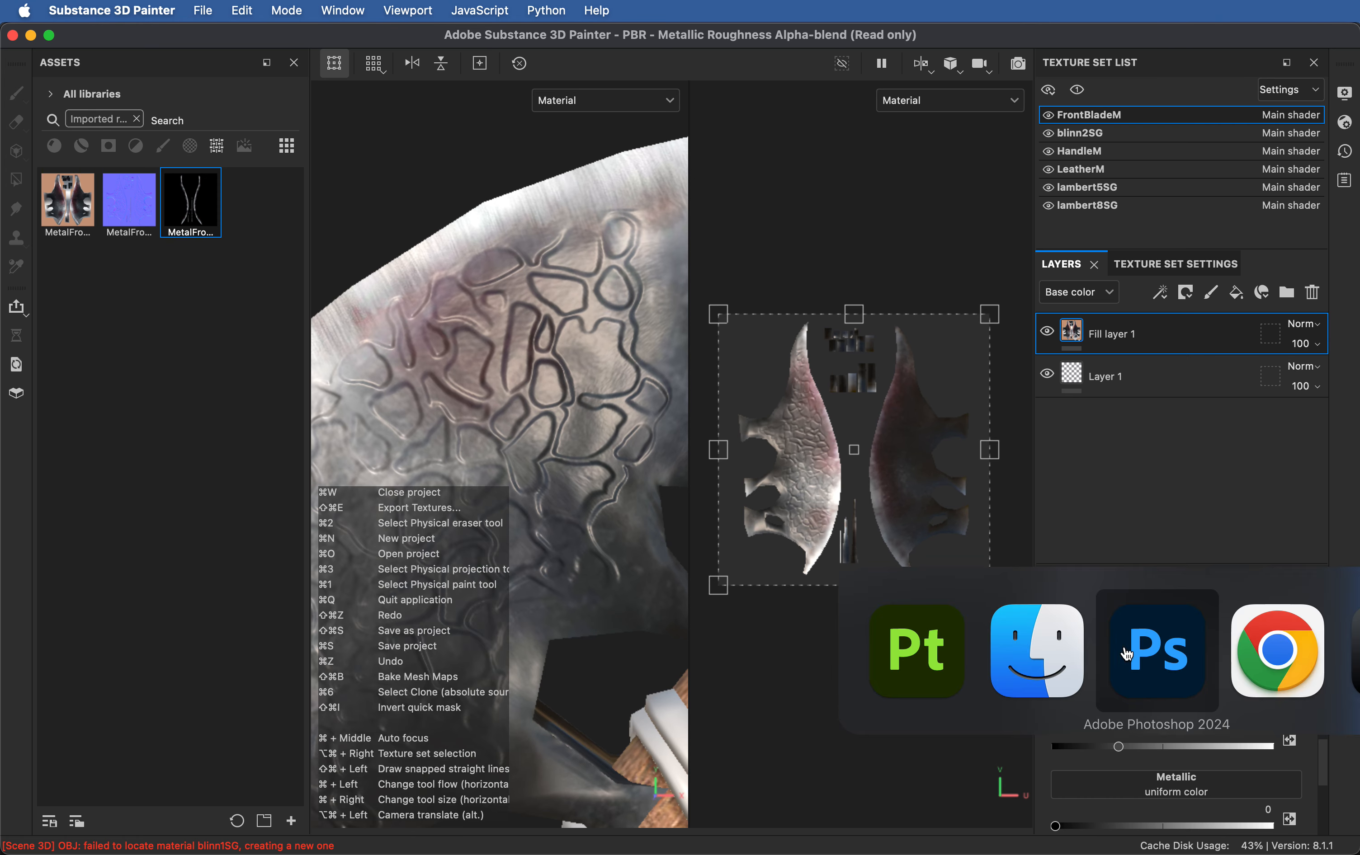
Step: Switch to Photoshop, open MetalFrontBlade_S.jpg from the Textures folder and invert its colors
{"action": "left_click", "coordinate": [1140, 649]}
{"action": "left_click", "coordinate": [1153, 649]}
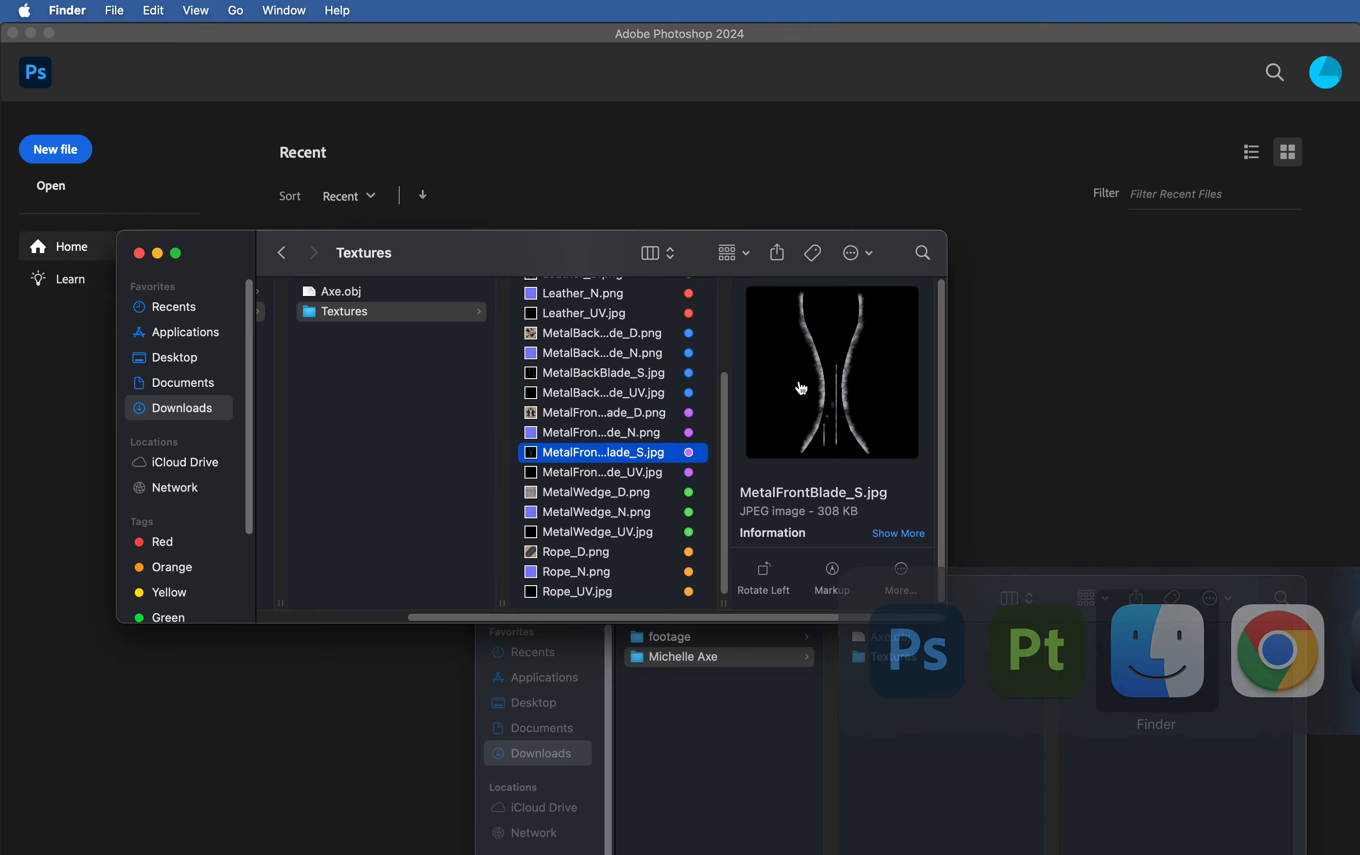
{"action": "left_click_drag", "start_coordinate": [642, 455], "coordinate": [1177, 379]}
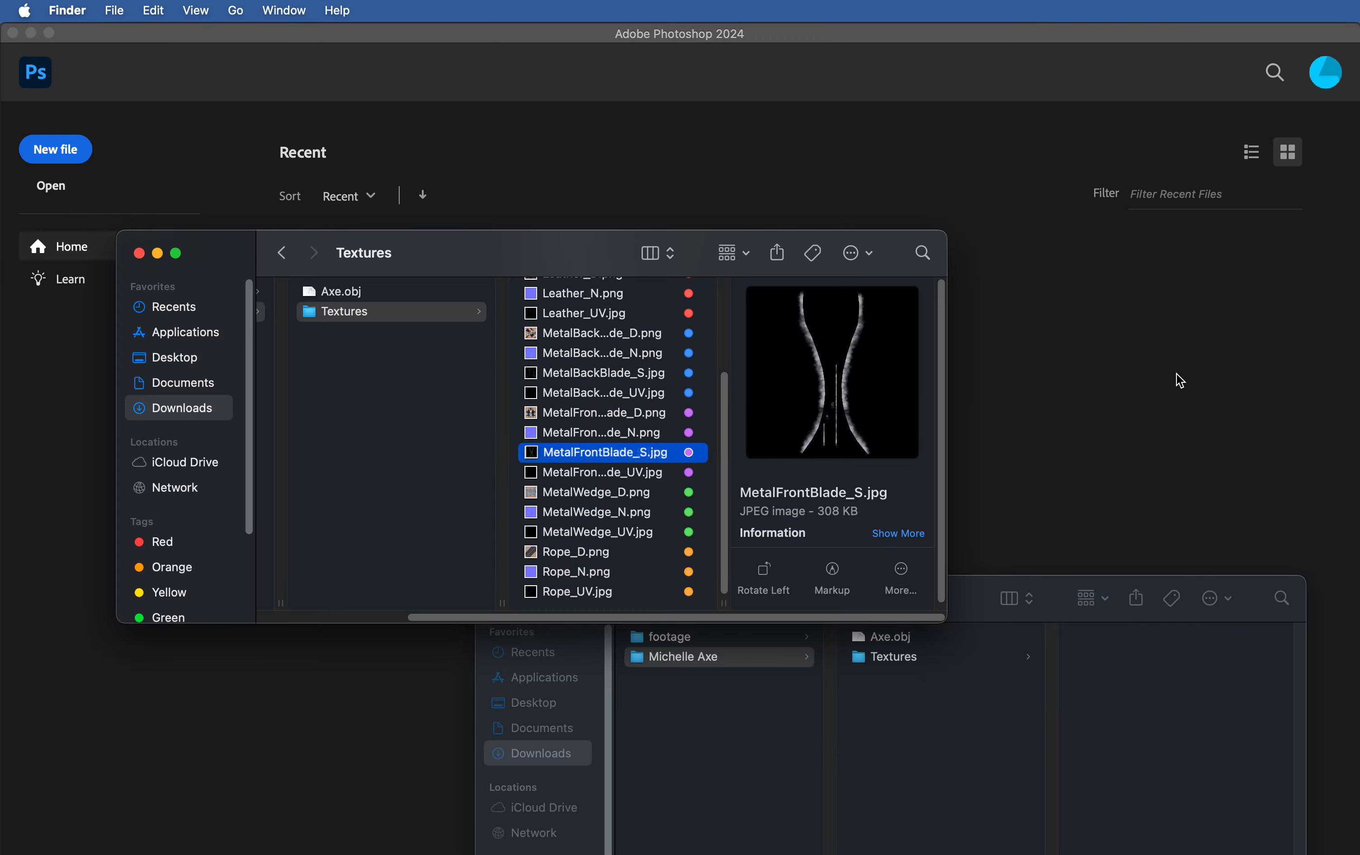
{"action": "key", "text": "super+i"}
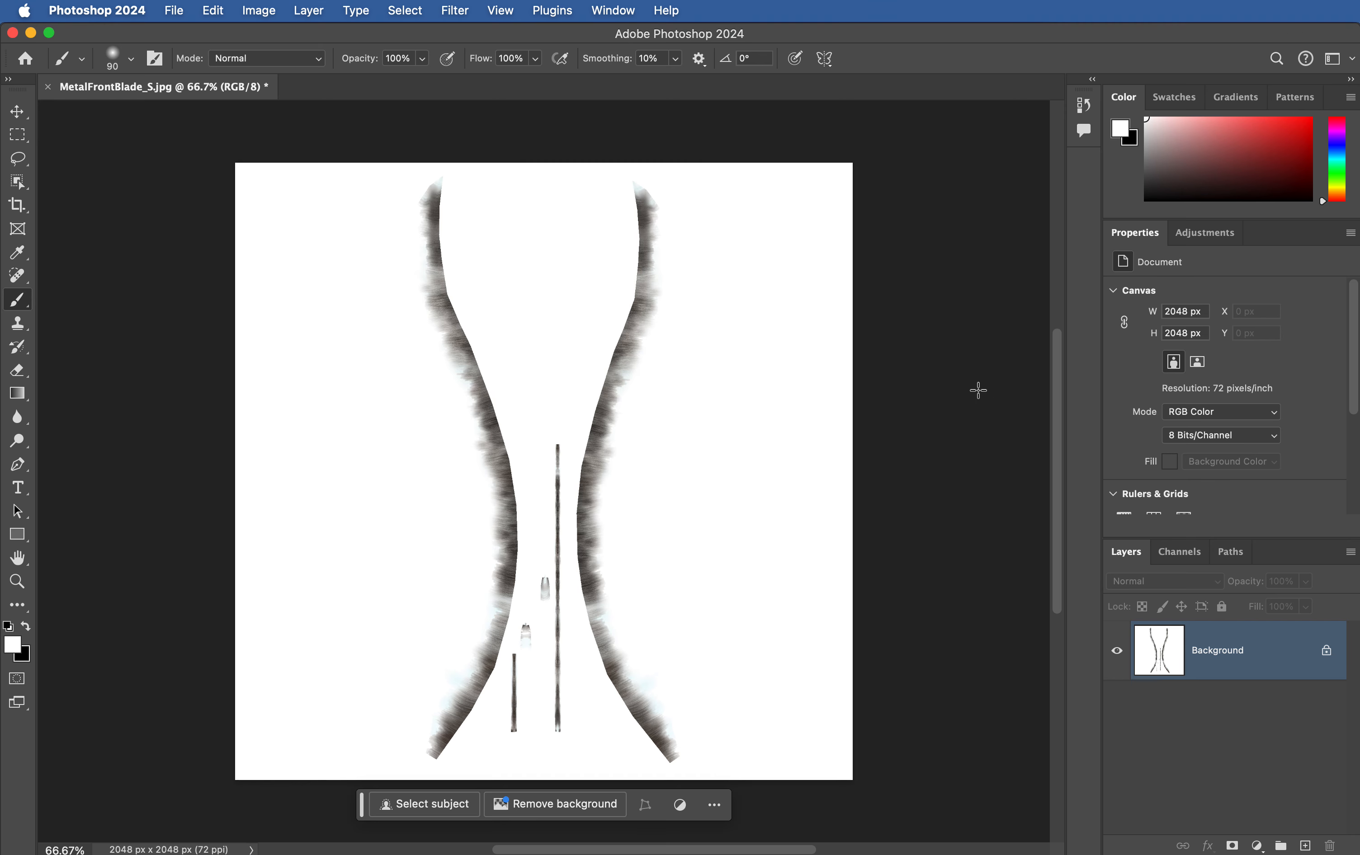
Step: Export the inverted map at 2048 x 2048 as a JPG named MetalFrontBlade_R1 into the Downloads folder
{"action": "left_click", "coordinate": [173, 12]}
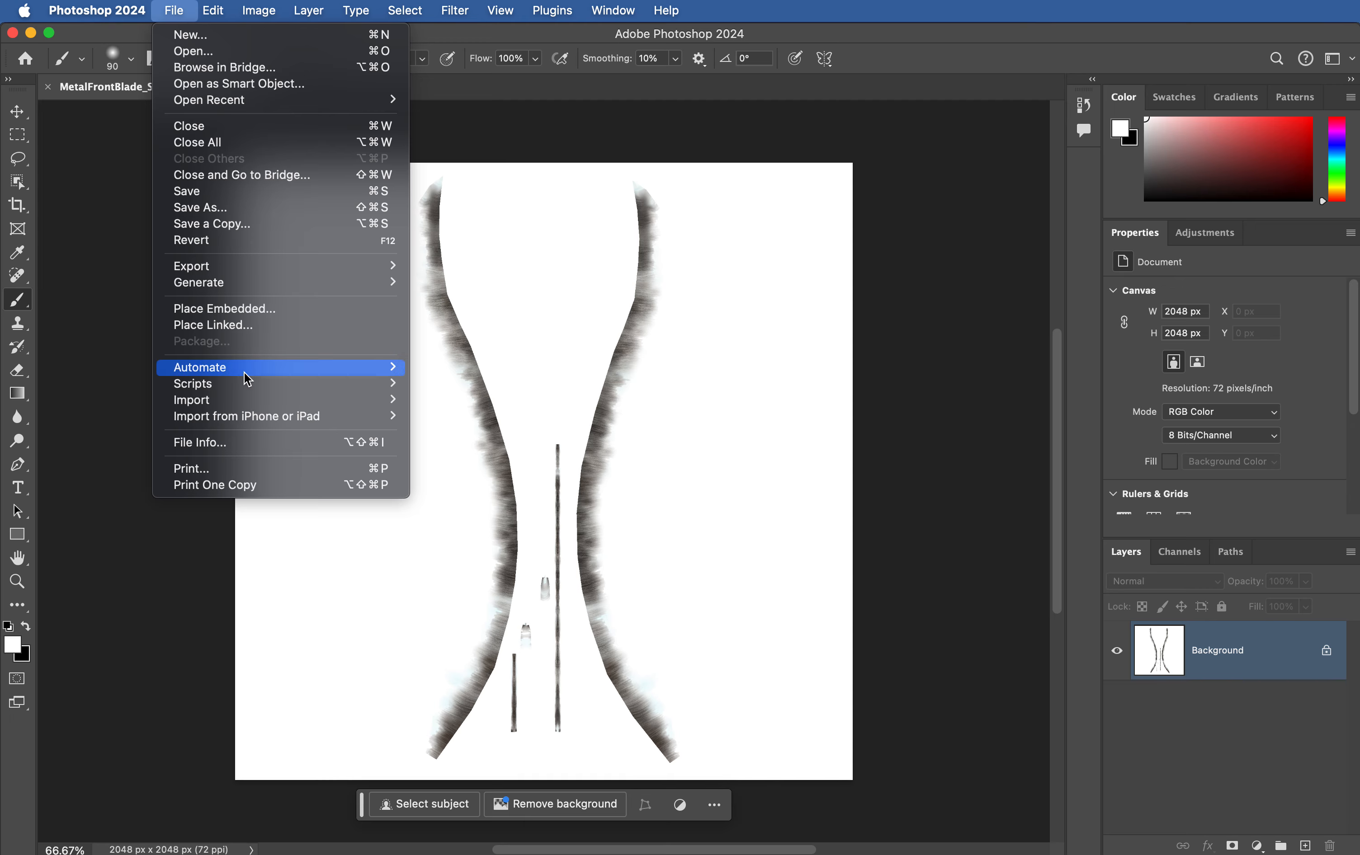
{"action": "mouse_move", "coordinate": [249, 267]}
{"action": "left_click", "coordinate": [542, 286]}
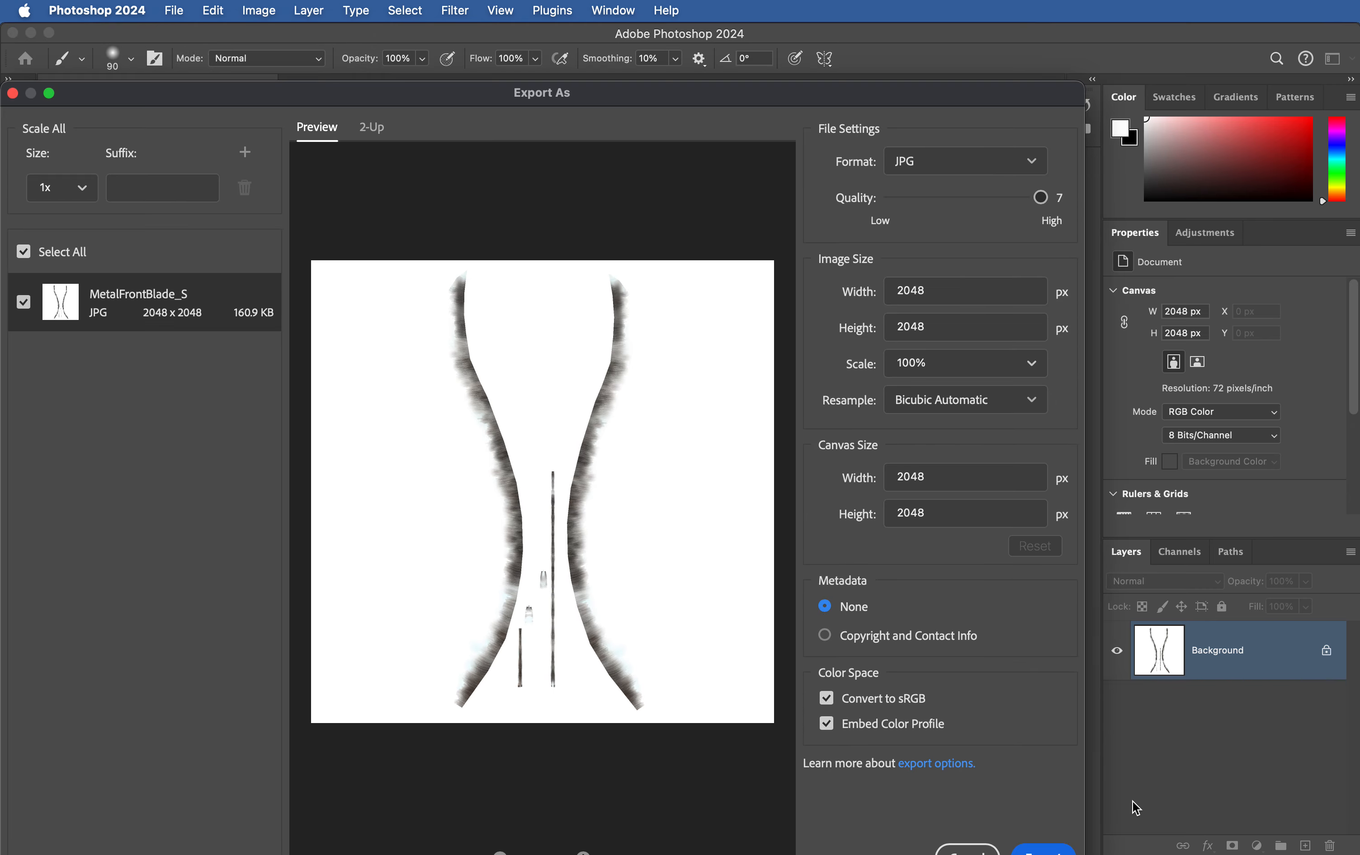
{"action": "left_click", "coordinate": [1044, 850]}
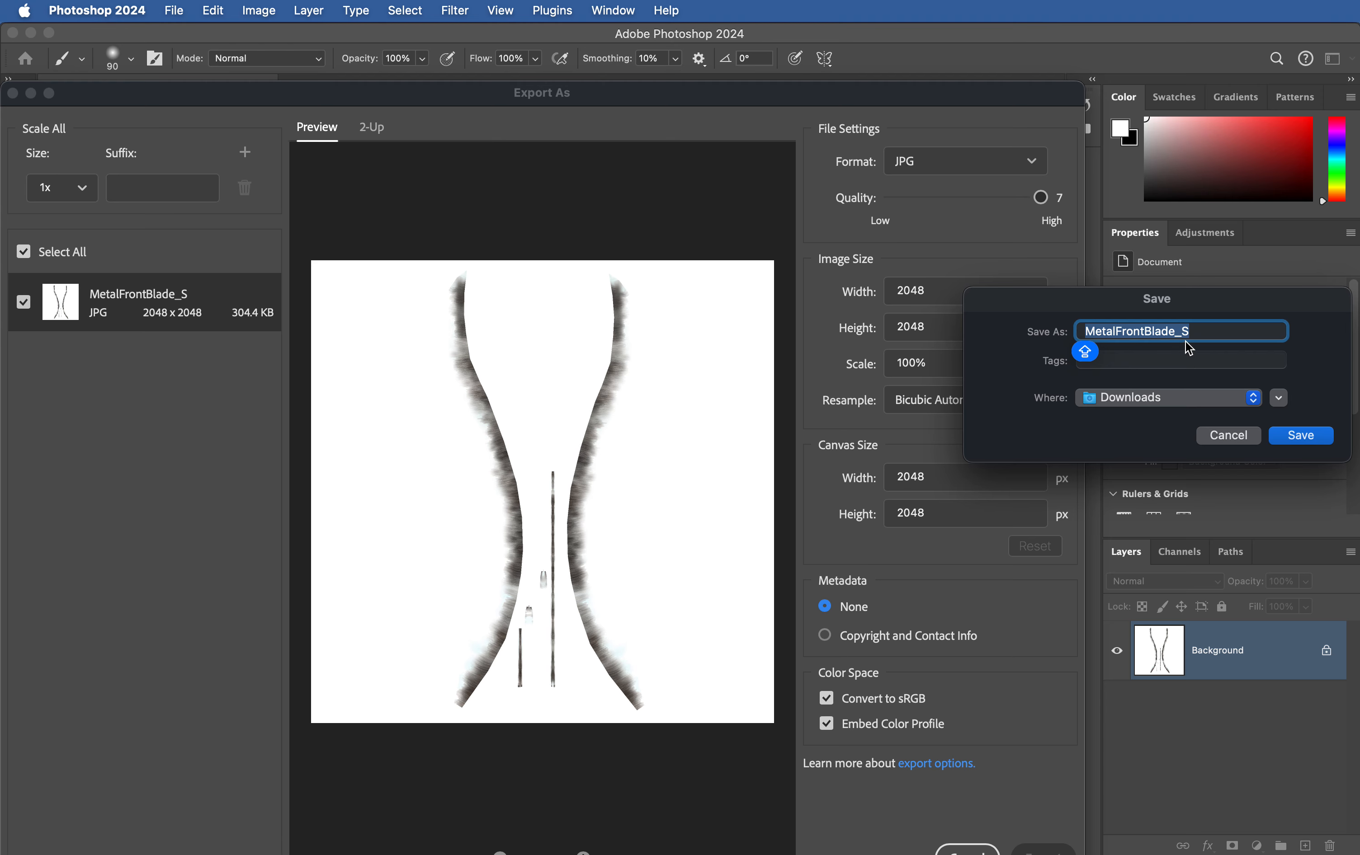
{"action": "left_click", "coordinate": [1208, 332]}
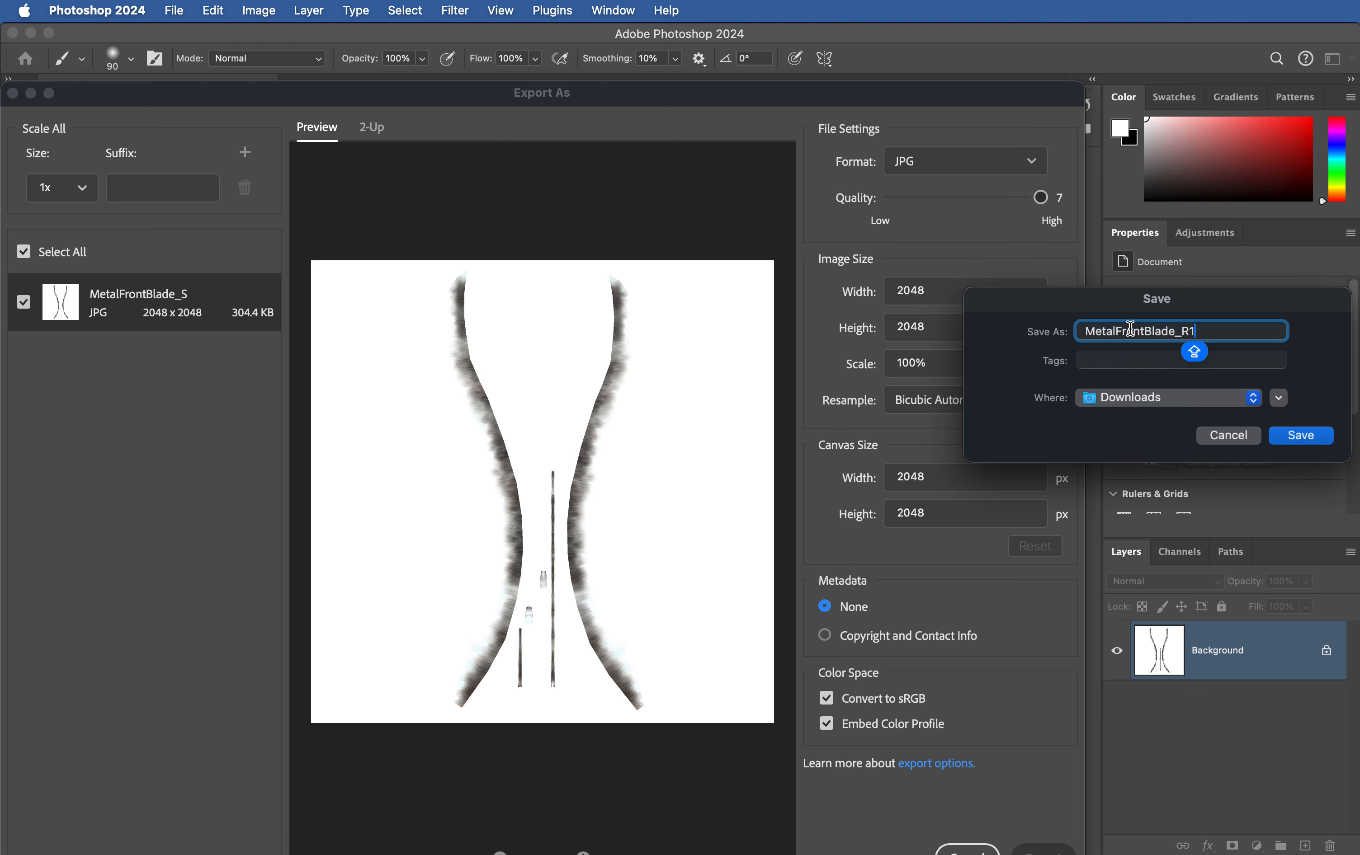
{"action": "left_click", "coordinate": [1301, 436]}
Step: In Finder, tag MetalFrontBlade_R1.jpg purple and move it from Downloads into the Textures folder
{"action": "key", "text": "super+Tab"}
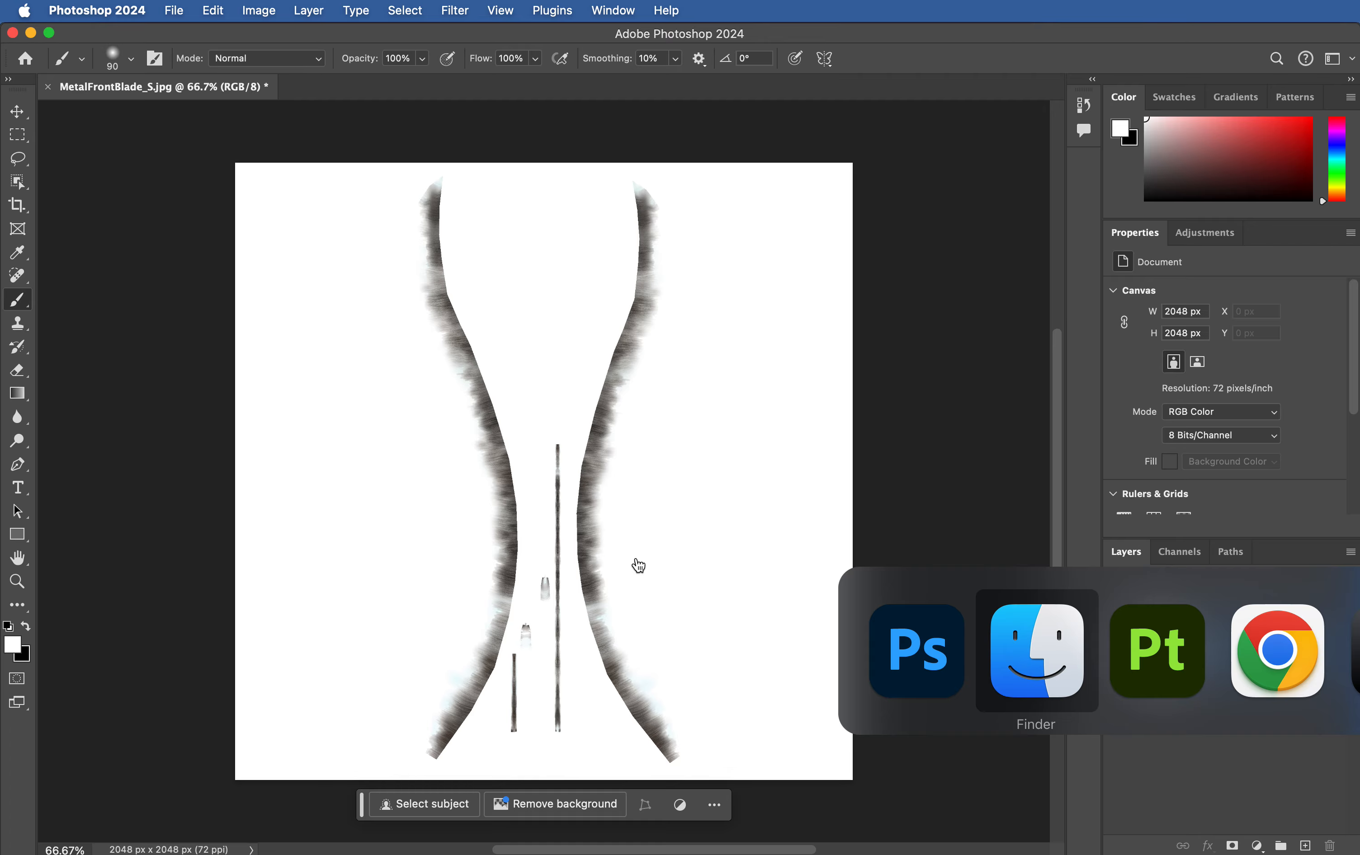
{"action": "left_click", "coordinate": [1038, 623]}
{"action": "left_click", "coordinate": [899, 673]}
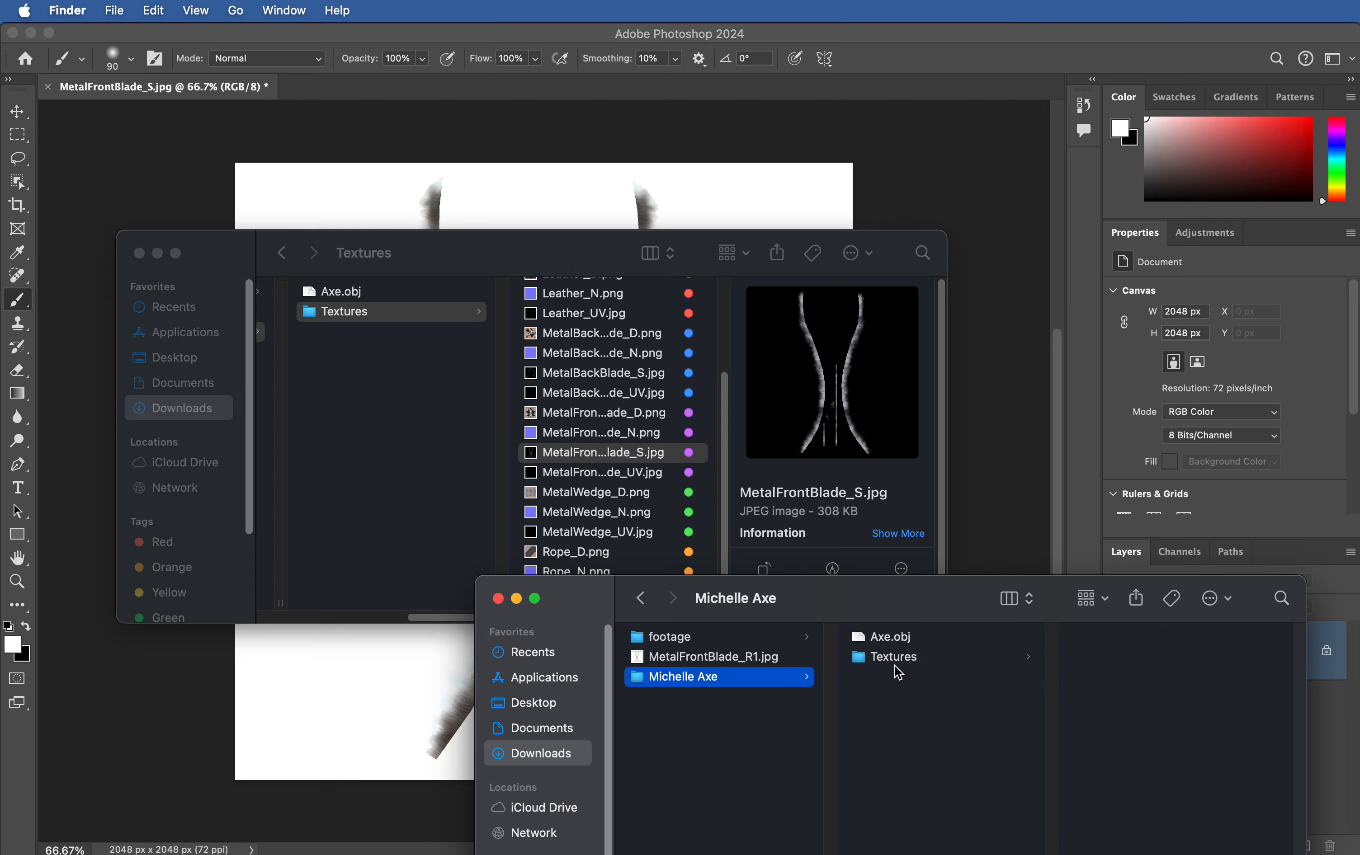
{"action": "right_click", "coordinate": [764, 659]}
{"action": "left_click", "coordinate": [882, 853]}
{"action": "left_click_drag", "start_coordinate": [779, 662], "coordinate": [627, 453]}
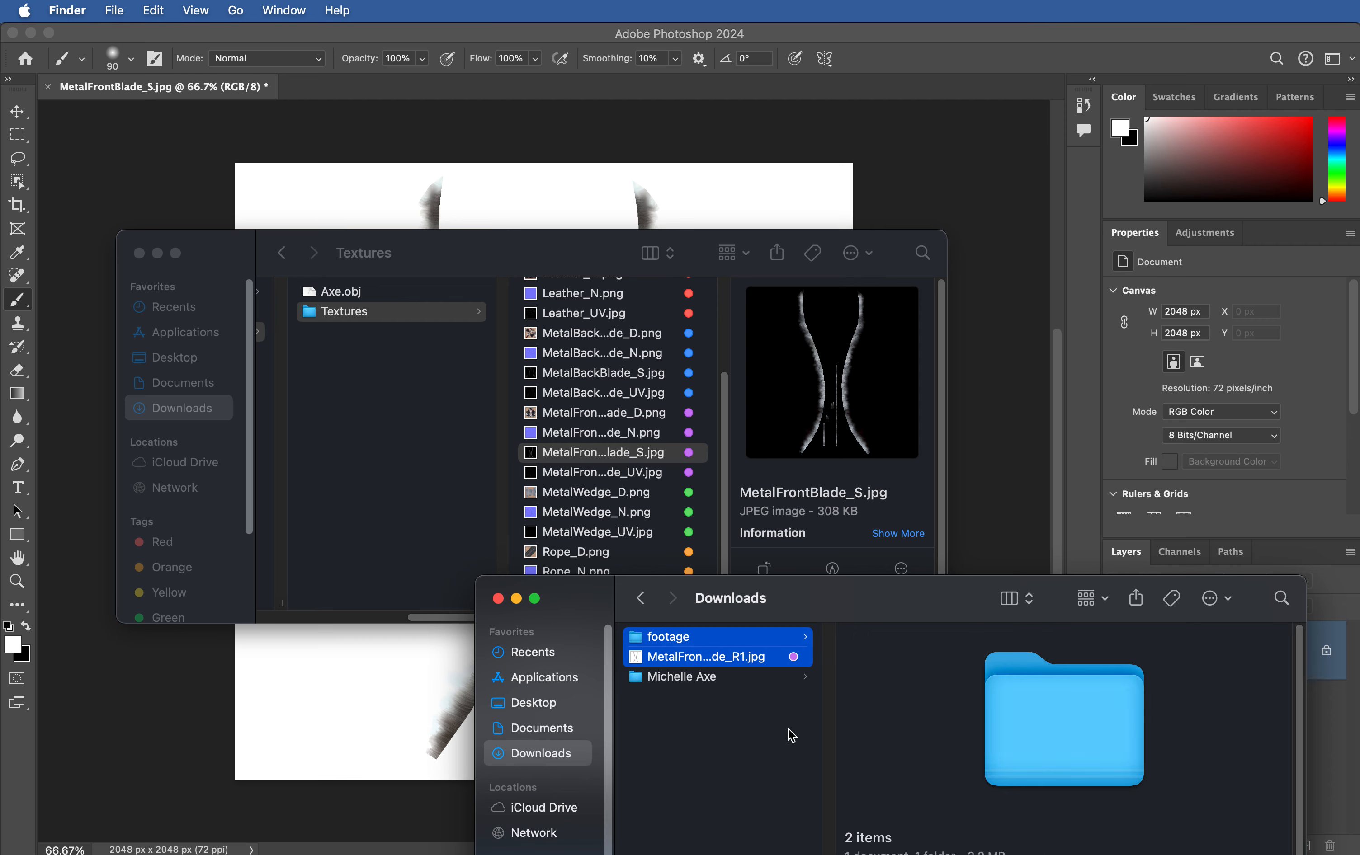
{"action": "left_click", "coordinate": [763, 682]}
{"action": "left_click_drag", "start_coordinate": [744, 658], "coordinate": [619, 488]}
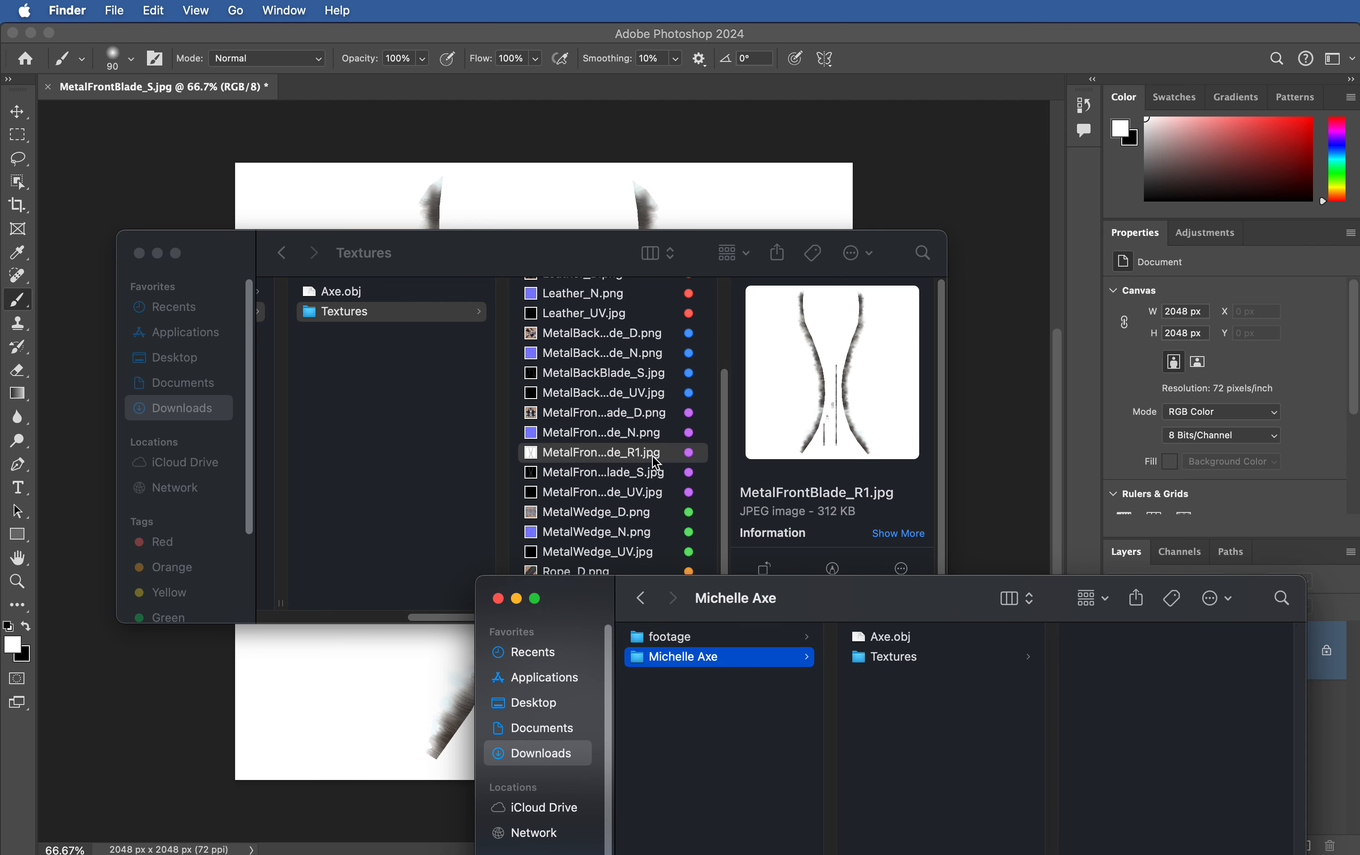
{"action": "left_click", "coordinate": [651, 457]}
Step: Switch to Substance 3D Painter and import MetalFrontBlade_R1.jpg as a texture into the current project
{"action": "key", "text": "super+Tab"}
{"action": "key", "text": "super+Tab"}
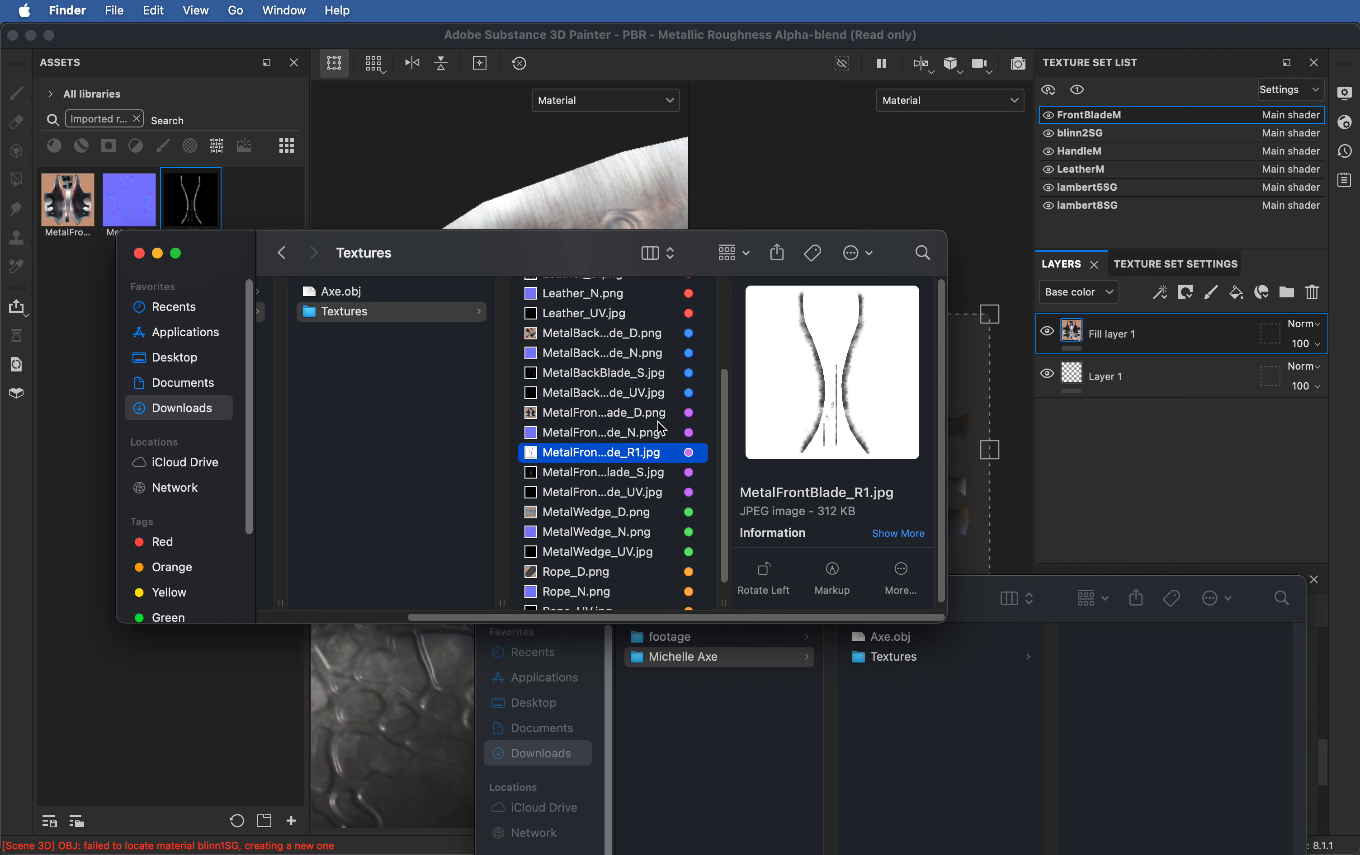
{"action": "mouse_move", "coordinate": [682, 452]}
{"action": "left_mouse_down"}
{"action": "mouse_move", "coordinate": [170, 636]}
{"action": "mouse_move", "coordinate": [173, 704]}
{"action": "left_mouse_up"}
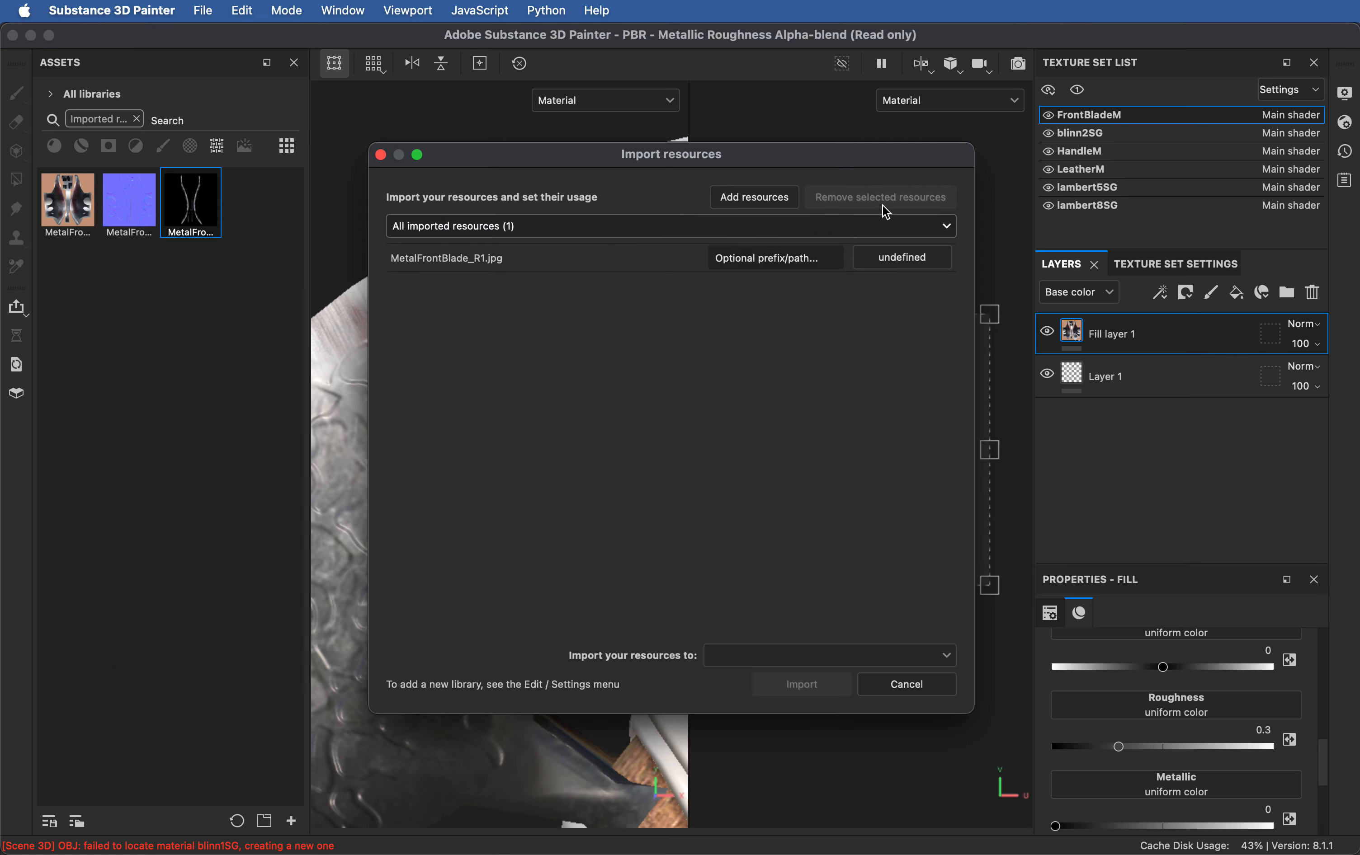
{"action": "left_click", "coordinate": [900, 272]}
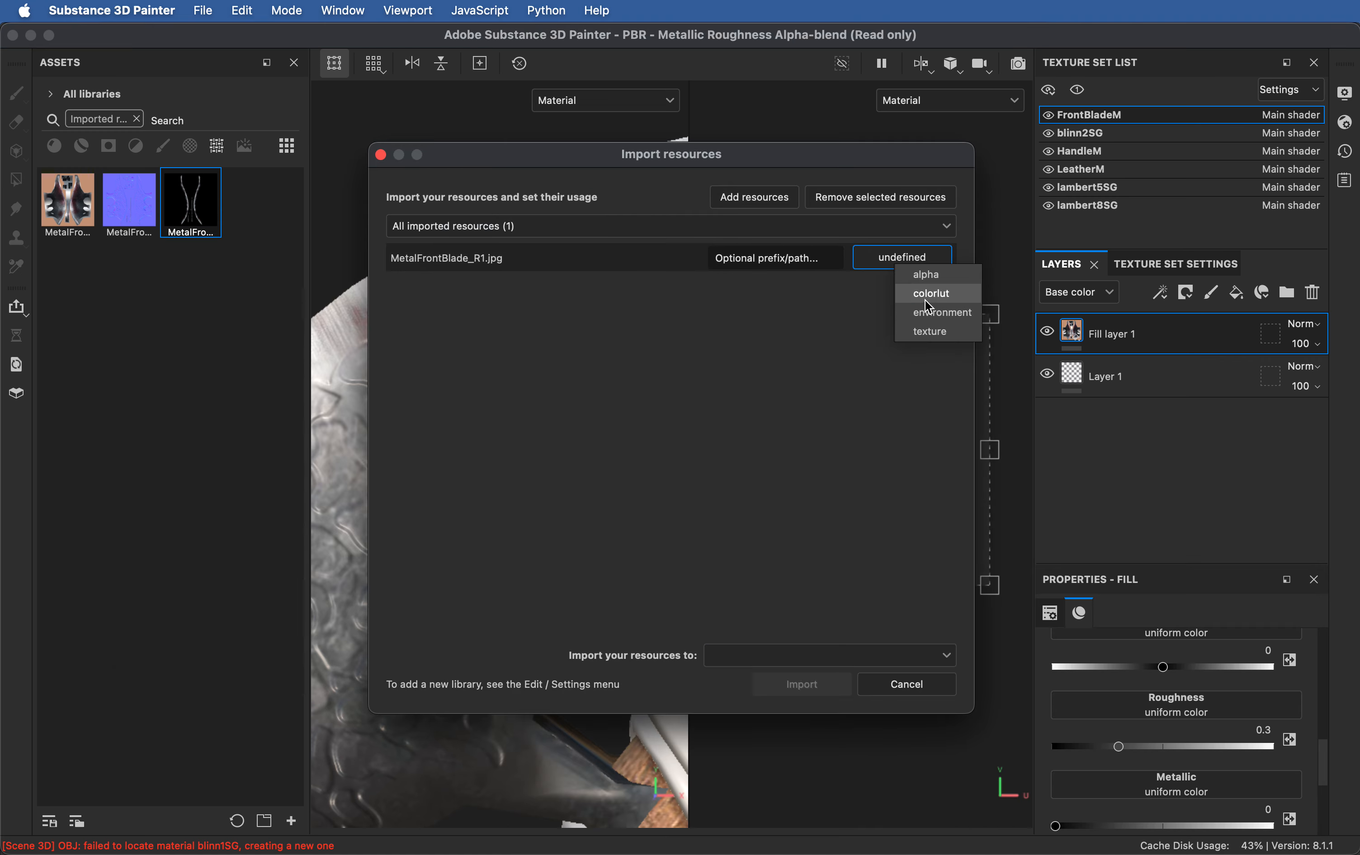
{"action": "left_click", "coordinate": [938, 334]}
{"action": "left_click", "coordinate": [789, 657]}
{"action": "left_click", "coordinate": [783, 696]}
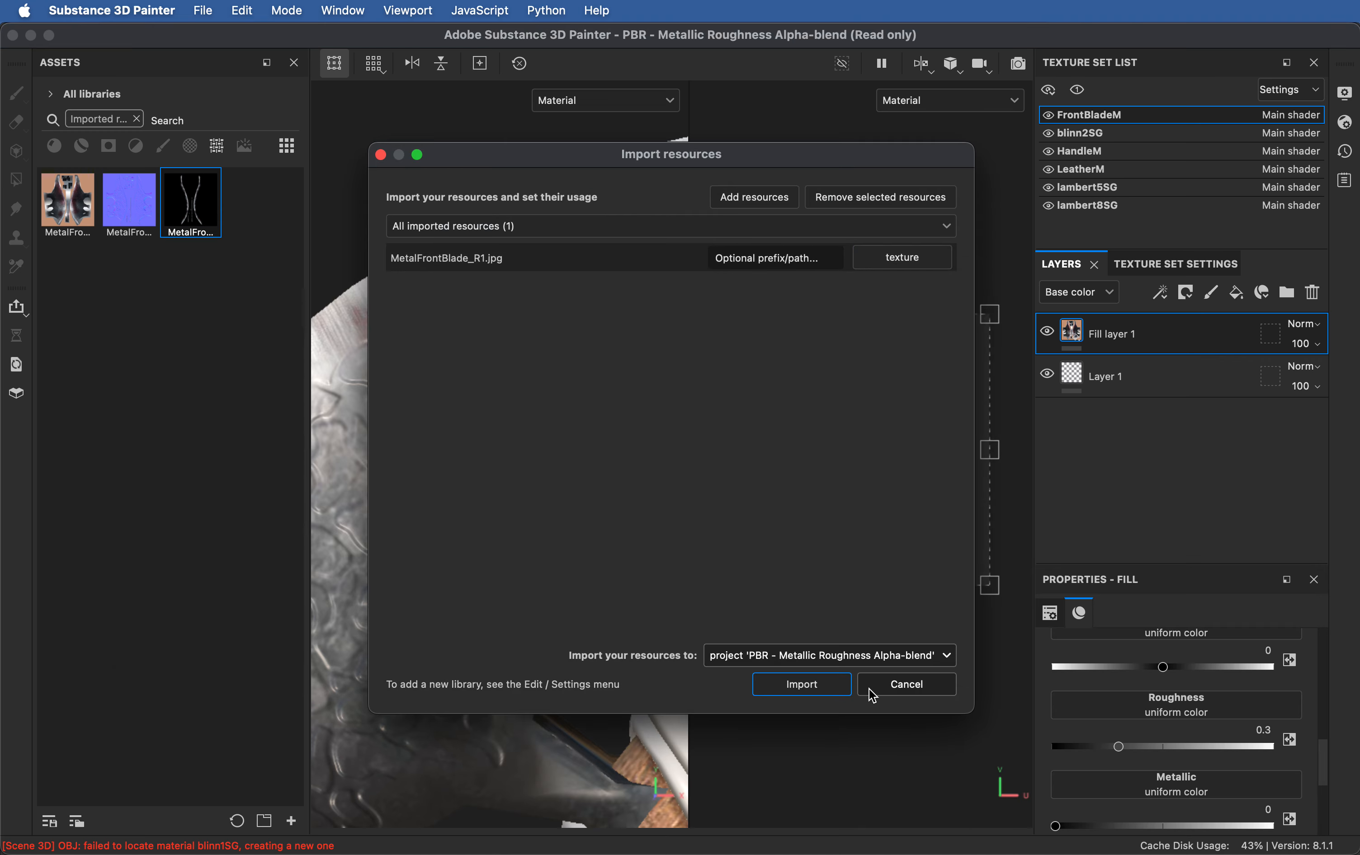
{"action": "left_click", "coordinate": [828, 689]}
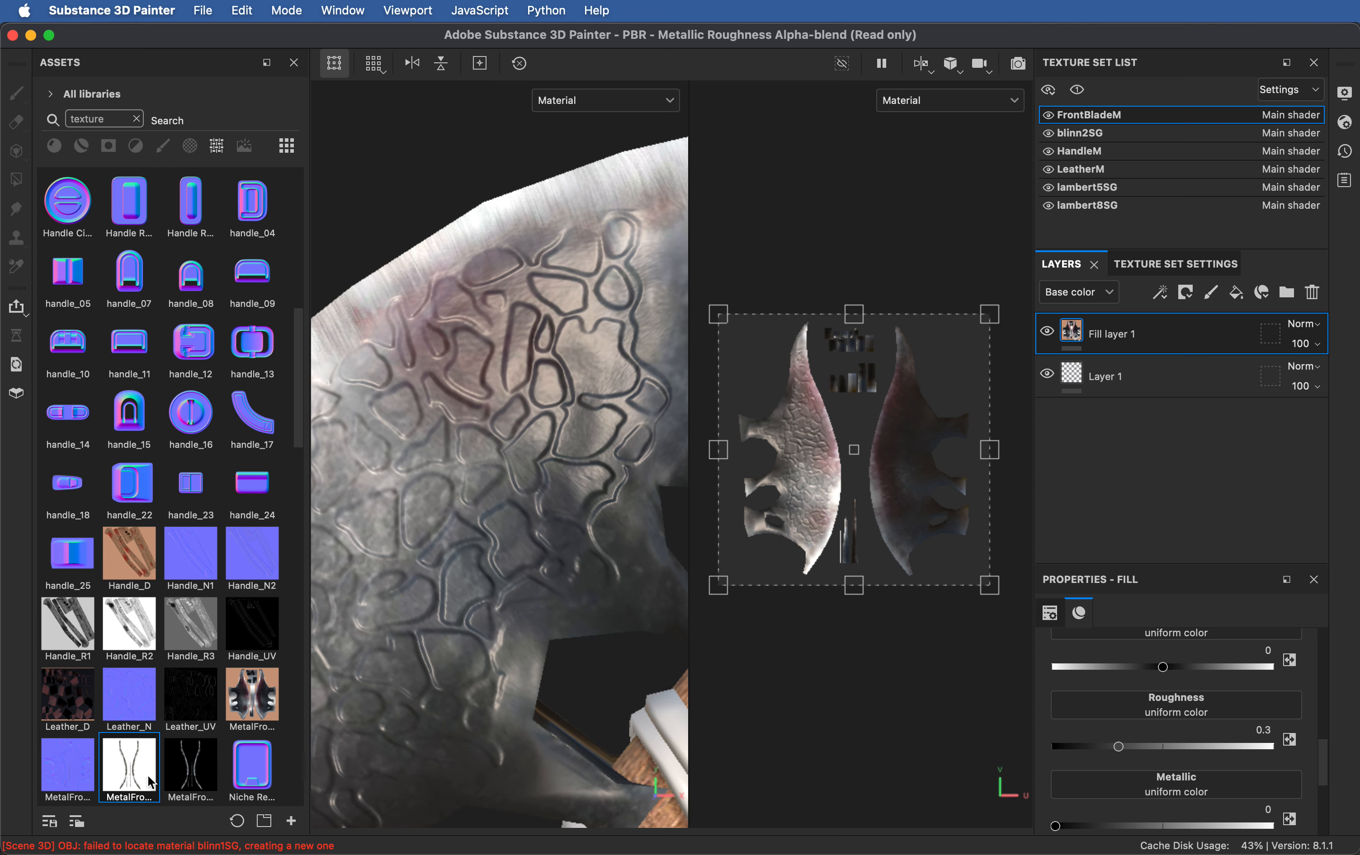
Step: Assign MetalFrontBlade_R1 to the fill layer's roughness channel and check the blade under different angles and lighting
{"action": "left_click_drag", "start_coordinate": [125, 776], "coordinate": [1171, 706]}
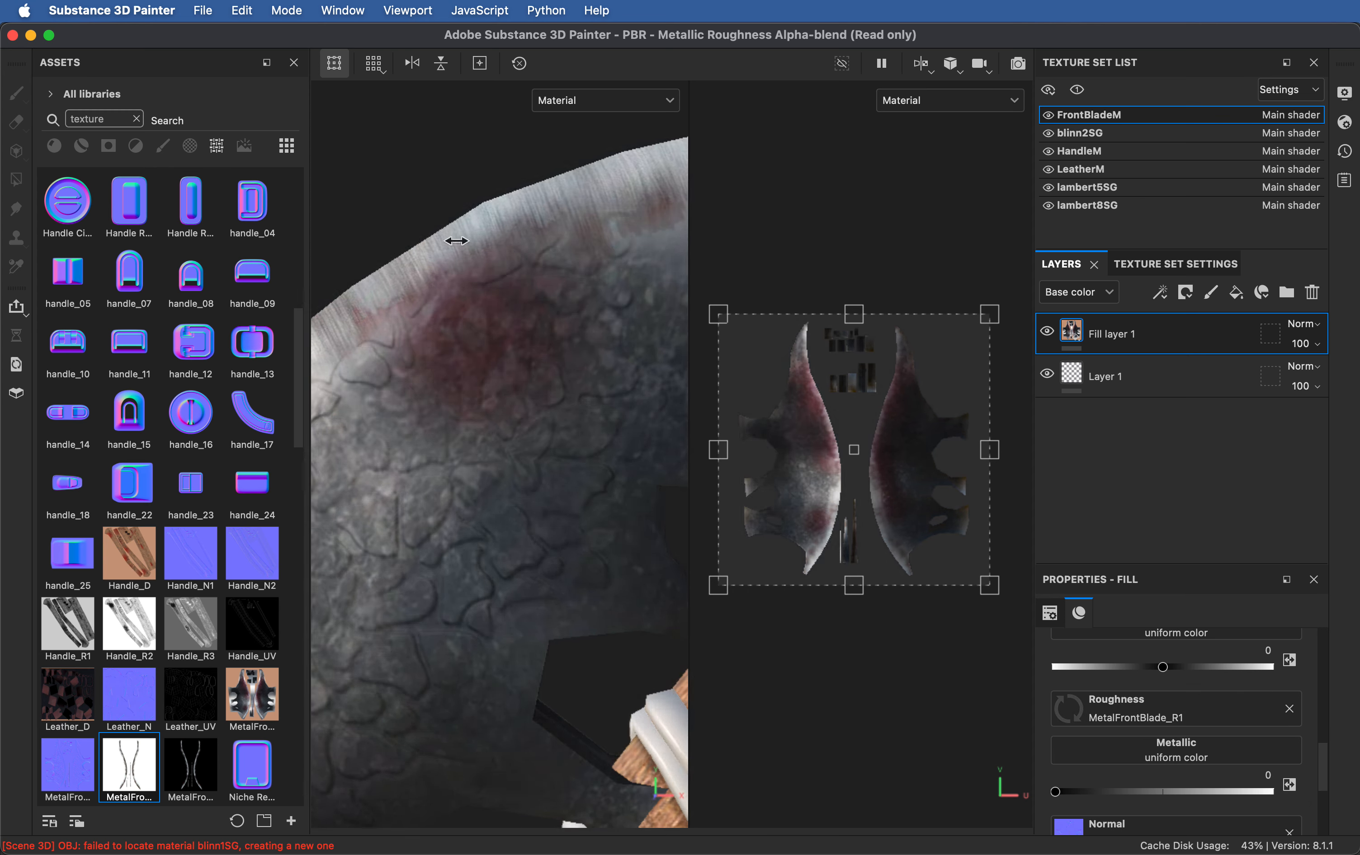
{"action": "left_click_drag", "start_coordinate": [446, 486], "coordinate": [448, 317], "text": "alt"}
{"action": "right_click_drag", "start_coordinate": [444, 311], "coordinate": [467, 267], "text": "shift"}
{"action": "left_click_drag", "start_coordinate": [442, 227], "coordinate": [723, 175], "text": "alt"}
{"action": "right_click_drag", "start_coordinate": [525, 331], "coordinate": [618, 317], "text": "shift"}
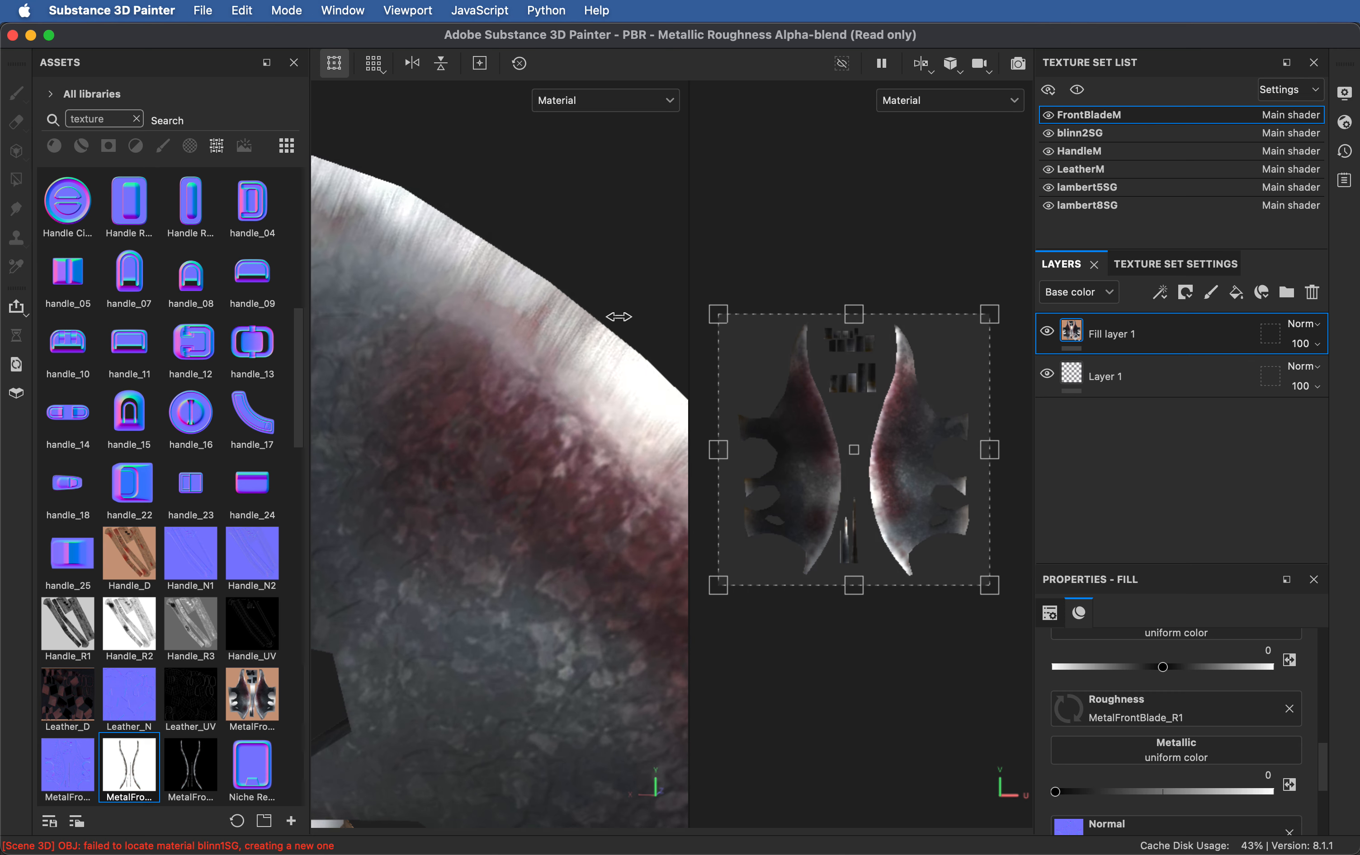
{"action": "mouse_move", "coordinate": [645, 376]}
{"action": "right_mouse_down", "text": "shift"}
{"action": "mouse_move", "coordinate": [637, 386]}
{"action": "mouse_move", "coordinate": [661, 390]}
{"action": "mouse_move", "coordinate": [552, 382]}
{"action": "mouse_move", "coordinate": [595, 382]}
{"action": "right_mouse_up", "text": "shift"}
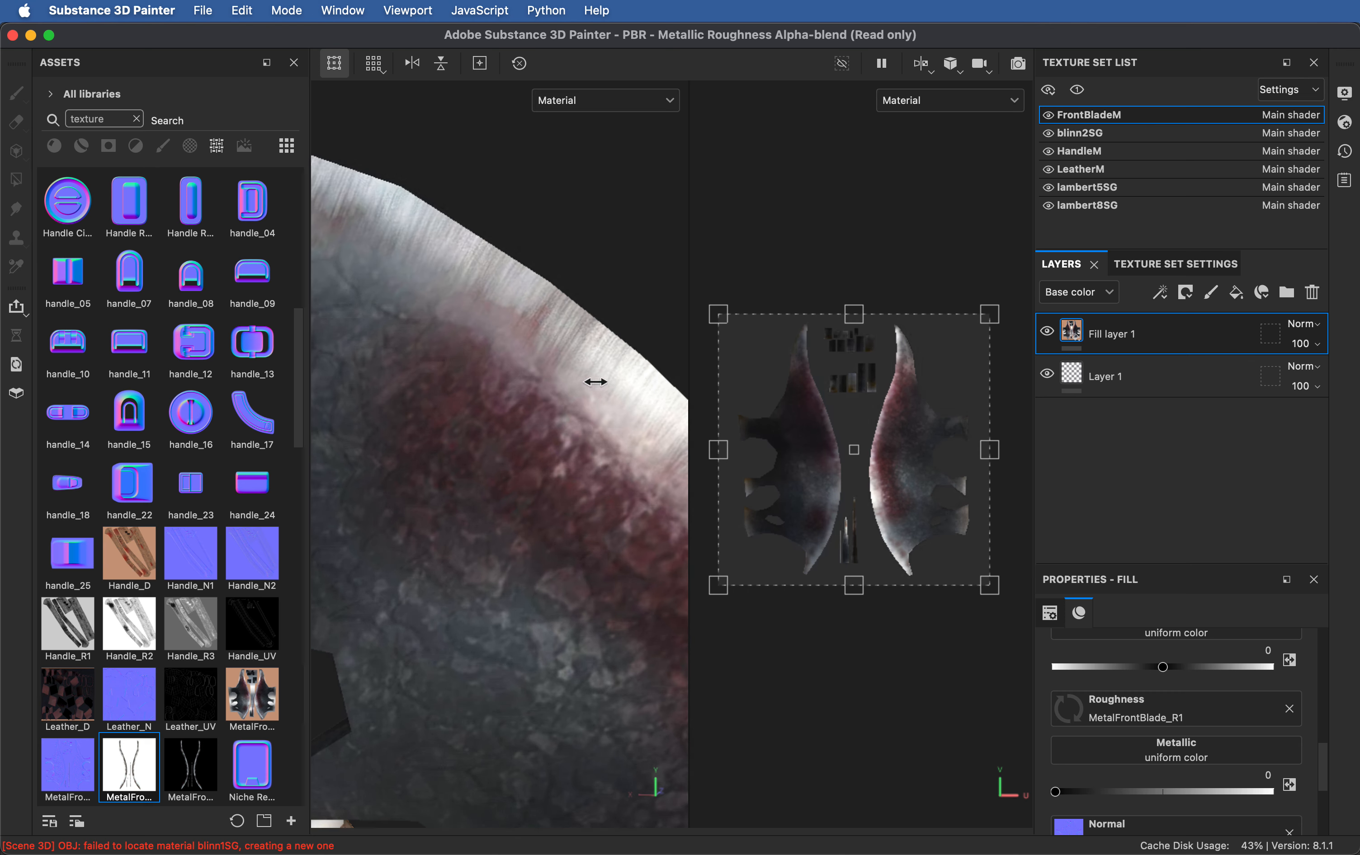
{"action": "left_click_drag", "start_coordinate": [606, 425], "coordinate": [568, 413], "text": "alt"}
{"action": "right_click_drag", "start_coordinate": [569, 412], "coordinate": [654, 528], "text": "shift"}
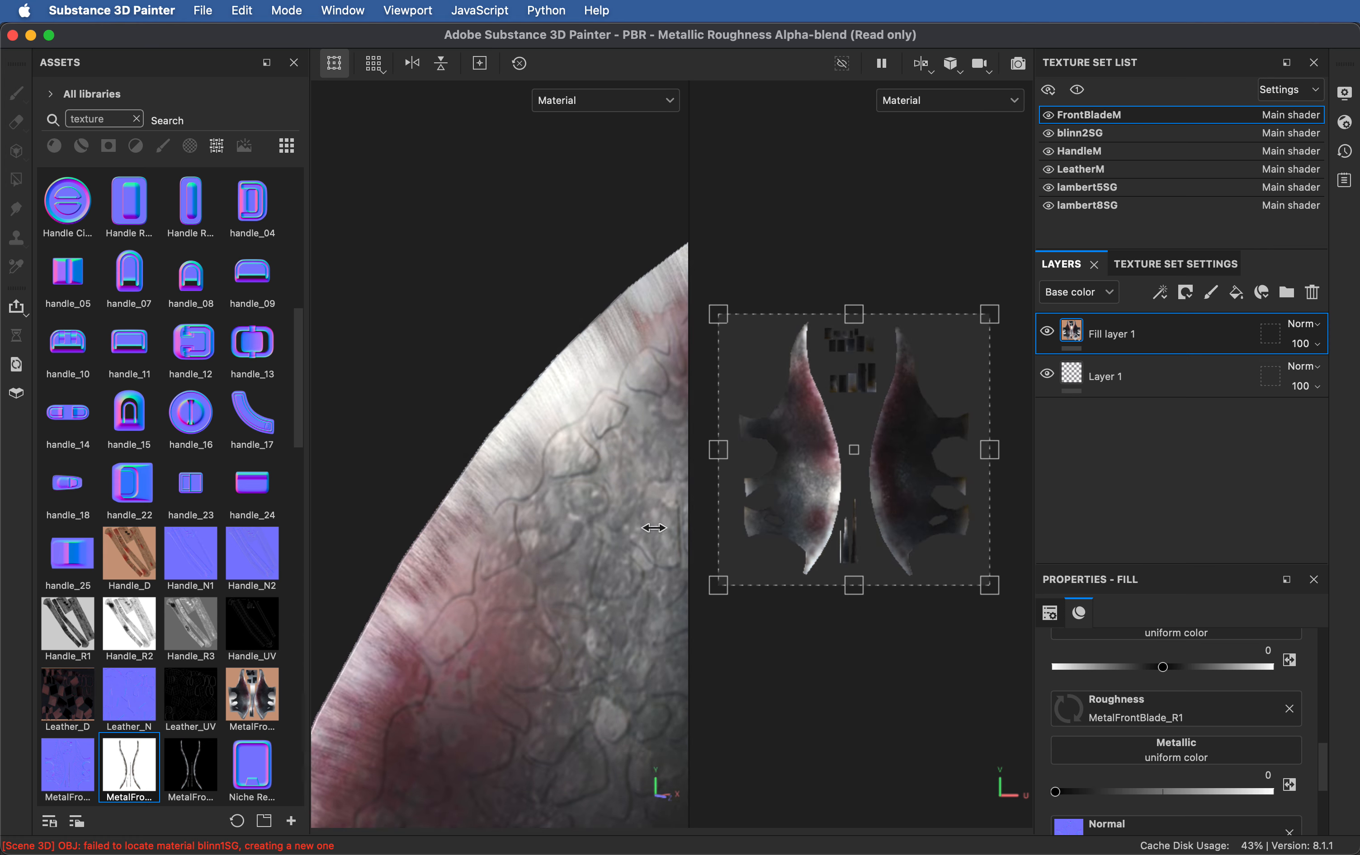
Step: Switch back to Photoshop and unlock the Background layer of the inverted MetalFrontBlade_S.jpg
{"action": "key", "text": "super+Tab"}
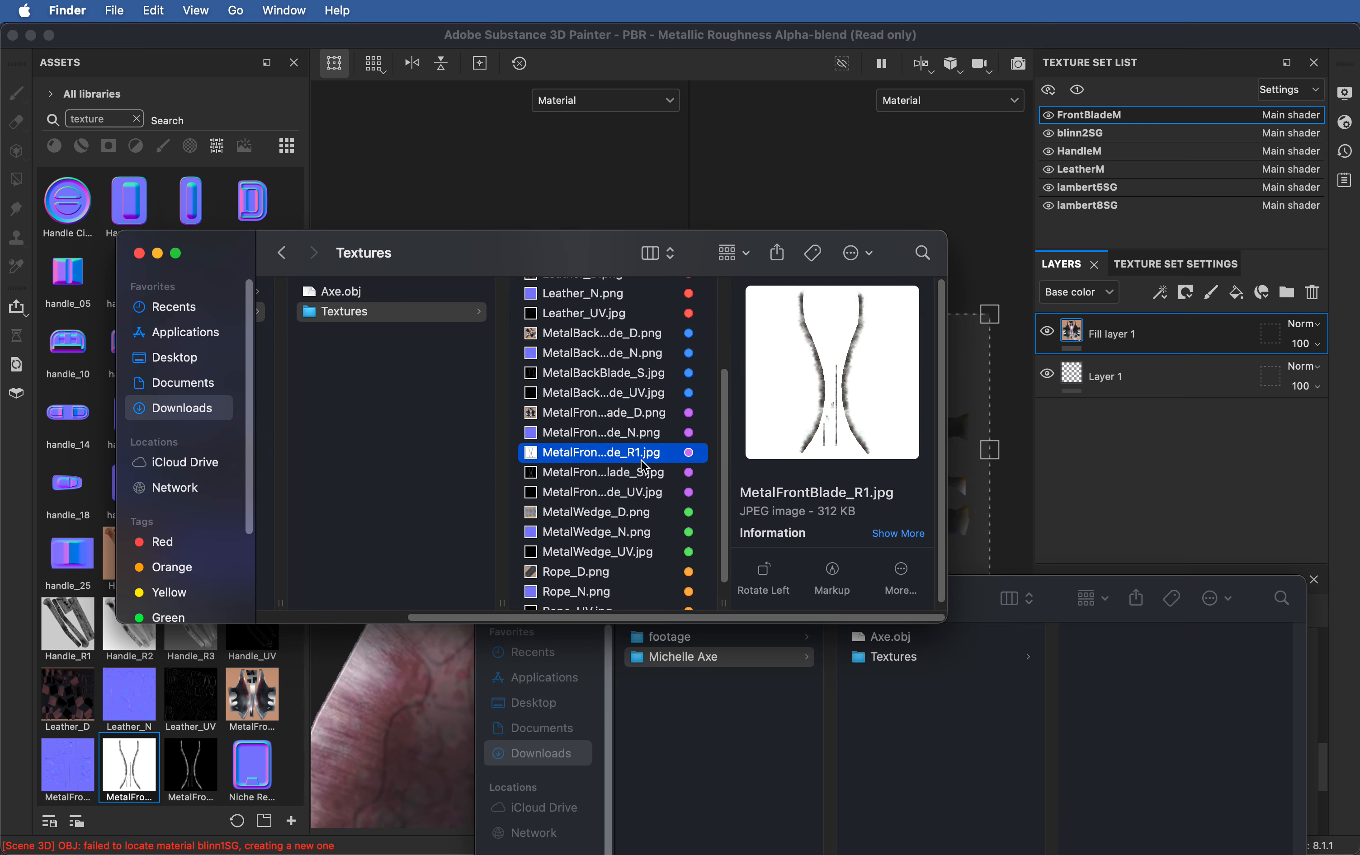
{"action": "key", "text": "super+Tab"}
{"action": "key", "text": "super+Tab"}
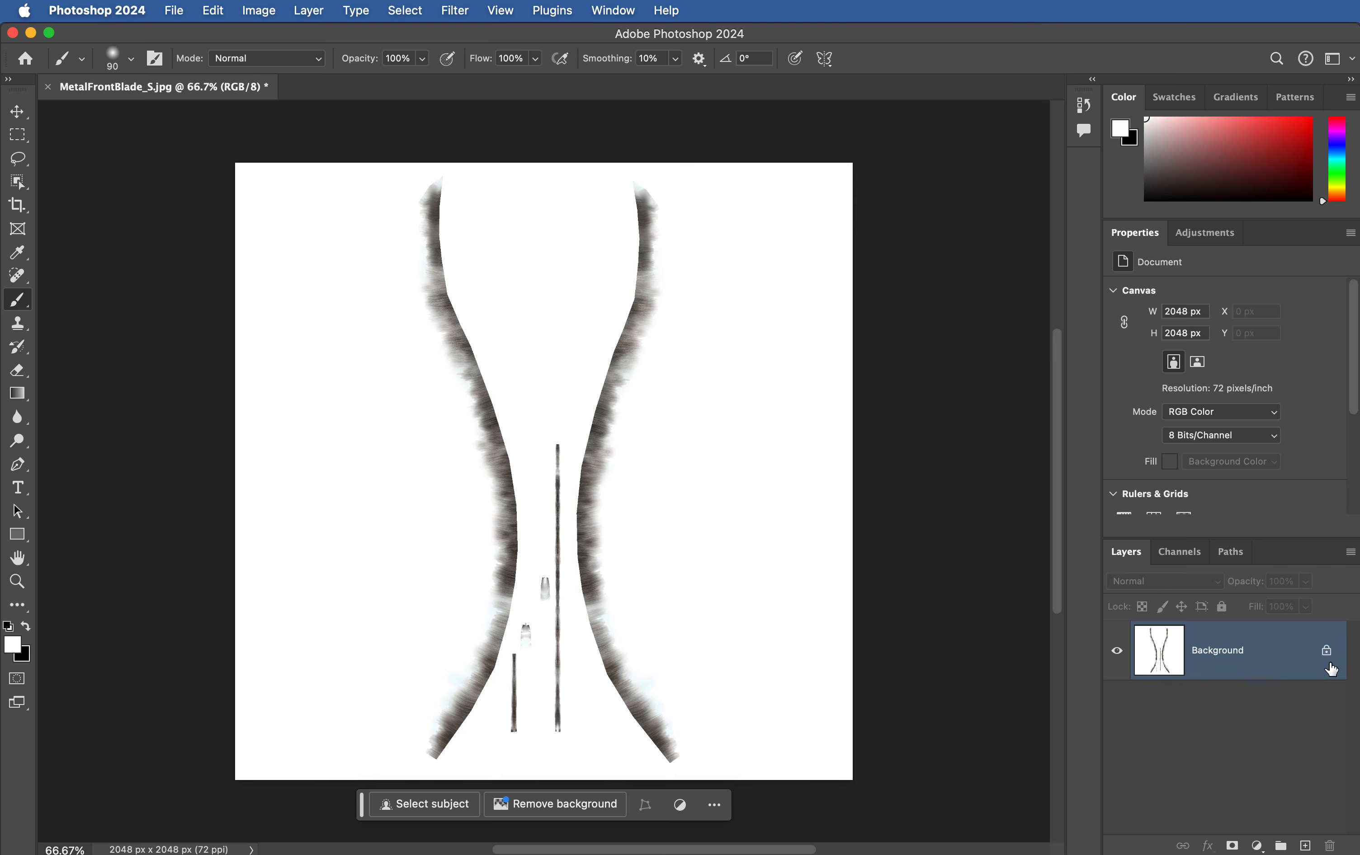
{"action": "left_click", "coordinate": [1328, 660]}
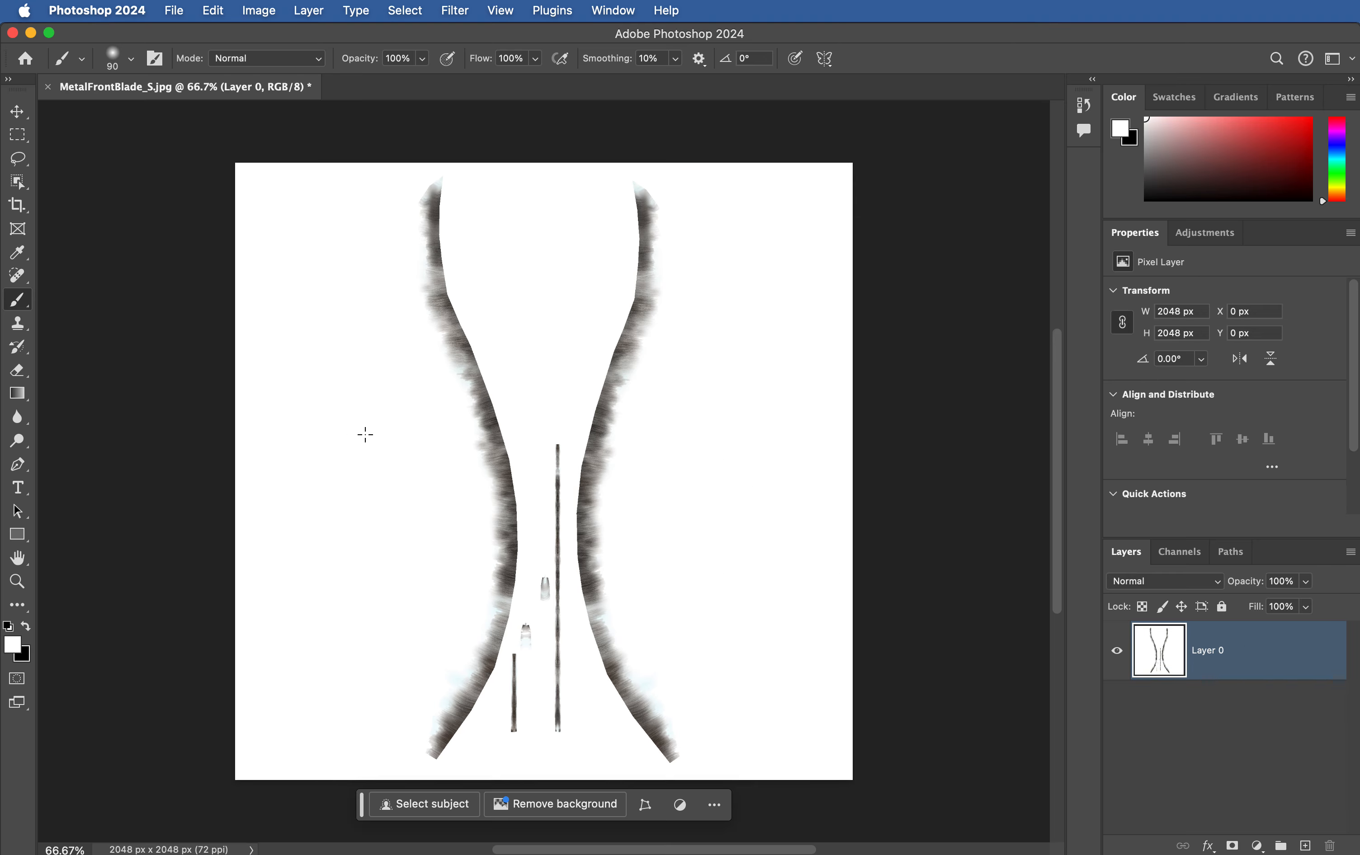
Step: Place MetalFrontBlade_UV.jpg from the Textures folder as a full-canvas layer above Layer 0
{"action": "key", "text": "super+Tab"}
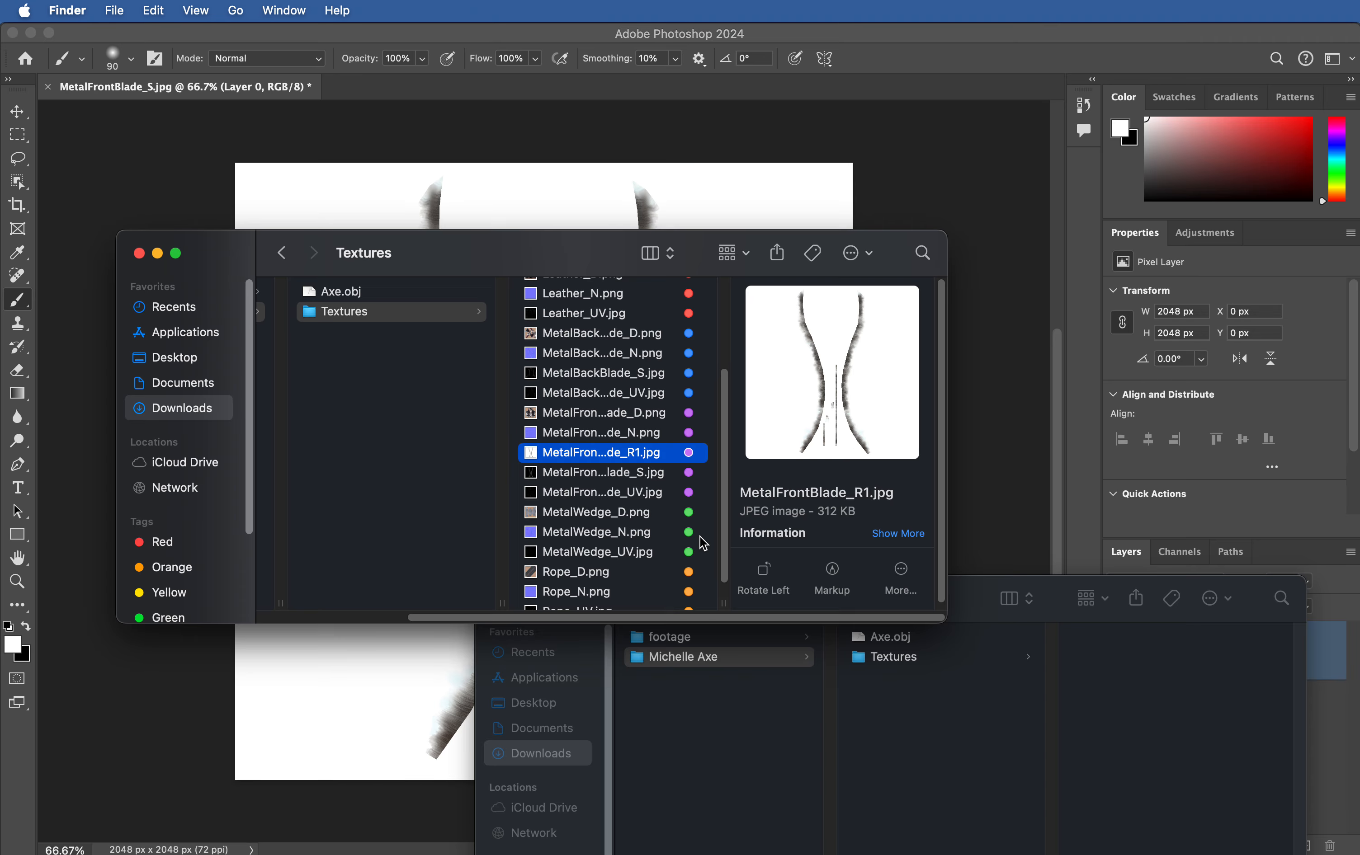
{"action": "left_click", "coordinate": [620, 475]}
{"action": "left_click", "coordinate": [612, 491]}
{"action": "left_click", "coordinate": [607, 504]}
{"action": "left_click_drag", "start_coordinate": [617, 492], "coordinate": [334, 744]}
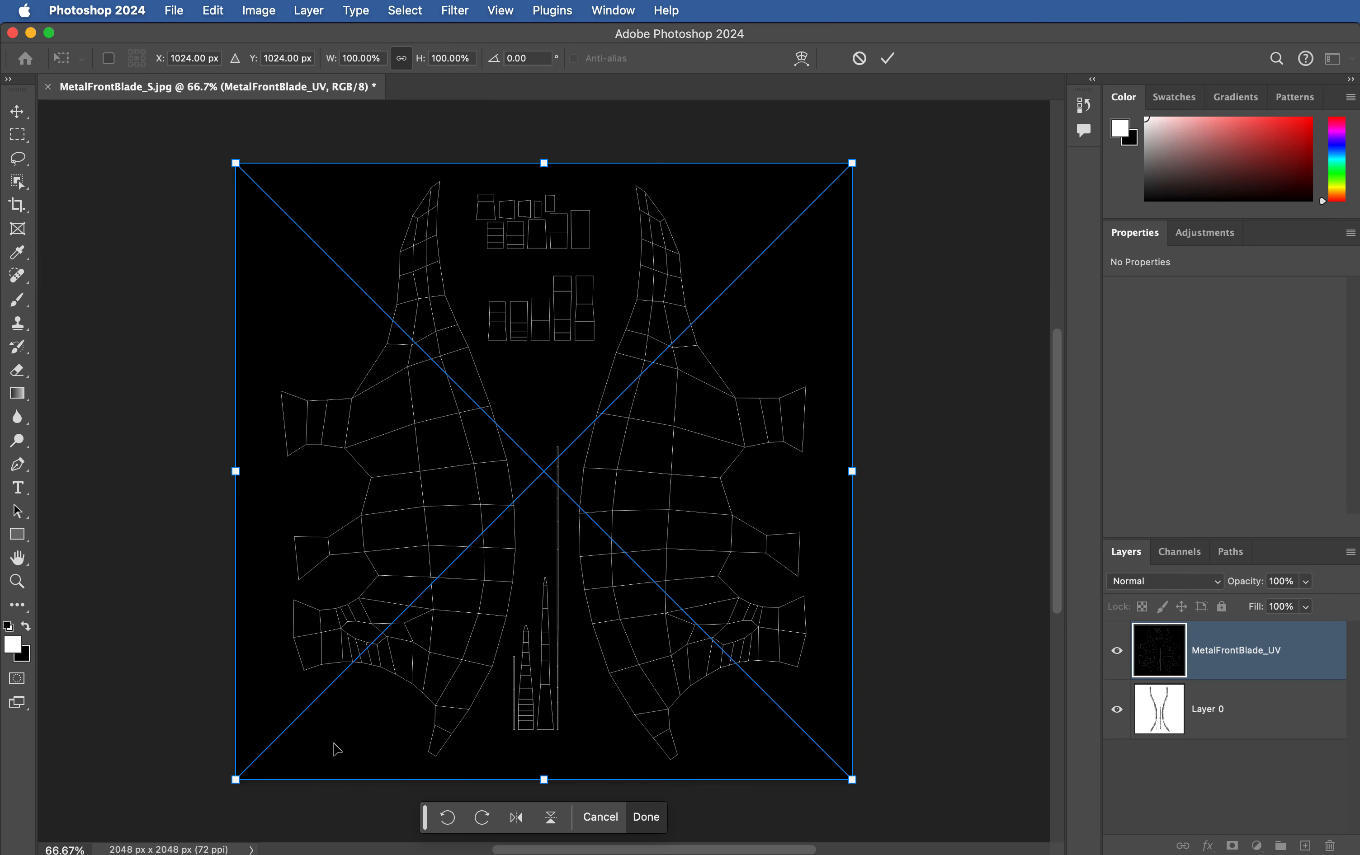
{"action": "key", "text": "Return"}
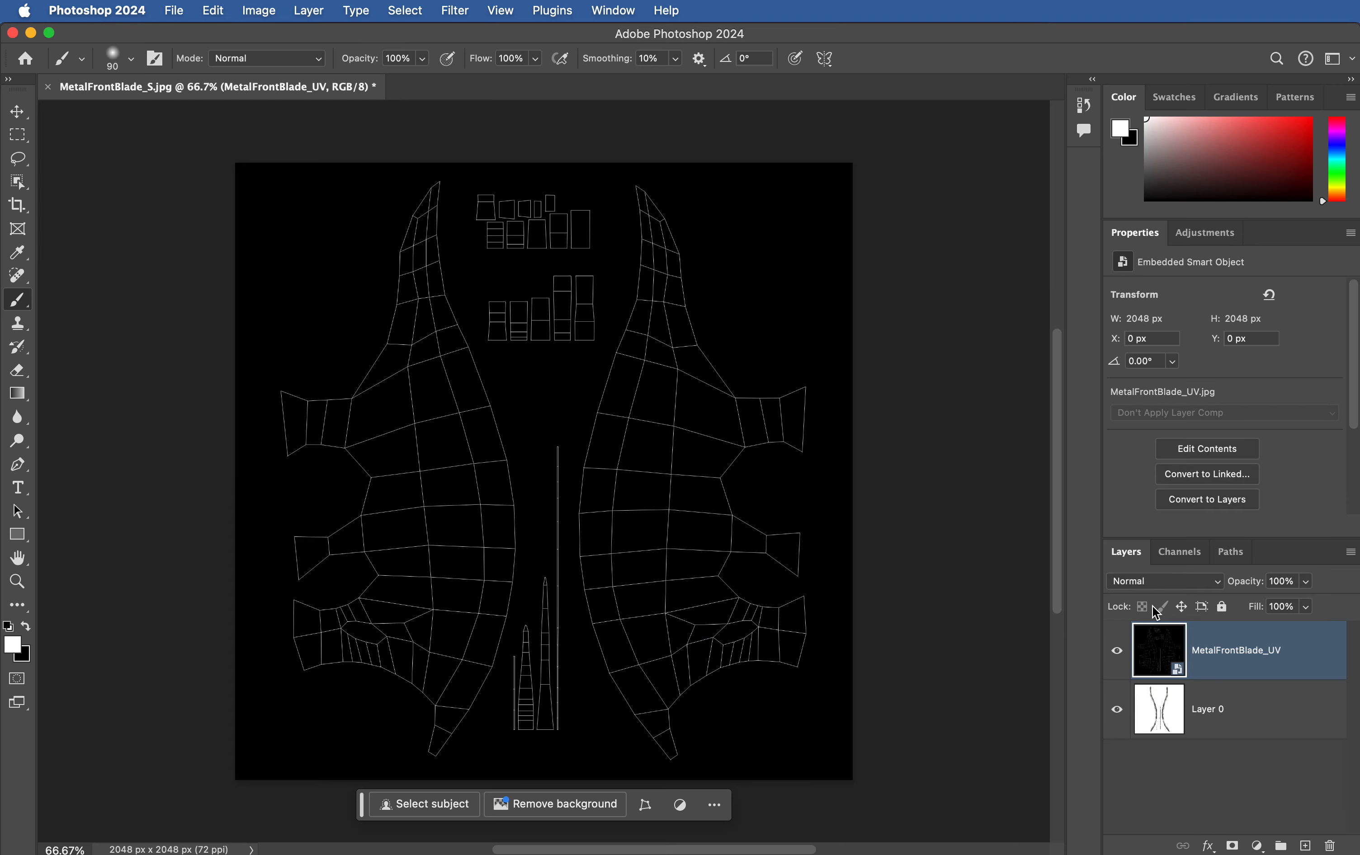
Step: Invert the MetalFrontBlade_UV layer, set its blend mode to Multiply and collapse its smart filters
{"action": "key", "text": "super+i"}
{"action": "left_click", "coordinate": [1154, 580]}
{"action": "left_click", "coordinate": [1147, 653]}
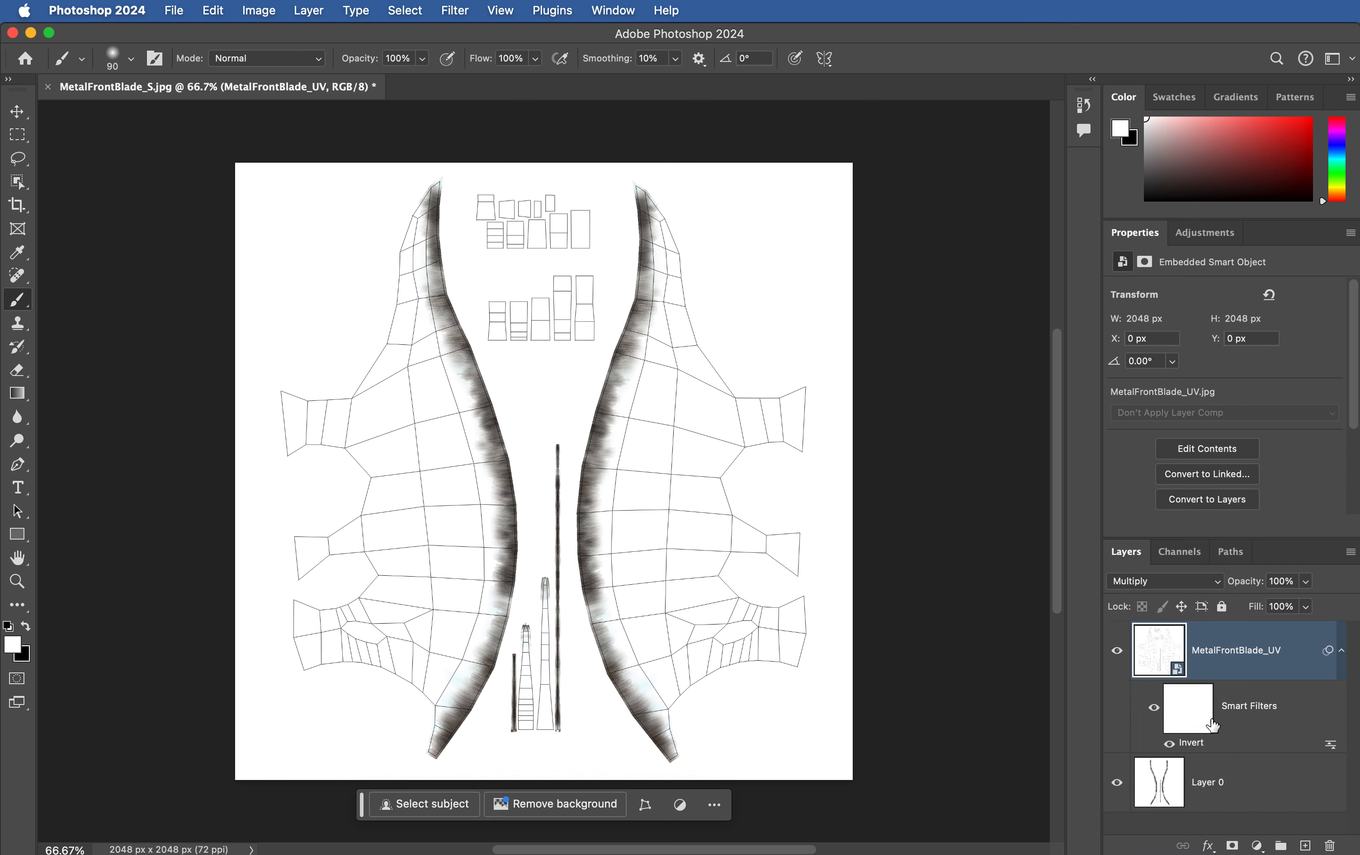
{"action": "left_click", "coordinate": [1341, 651]}
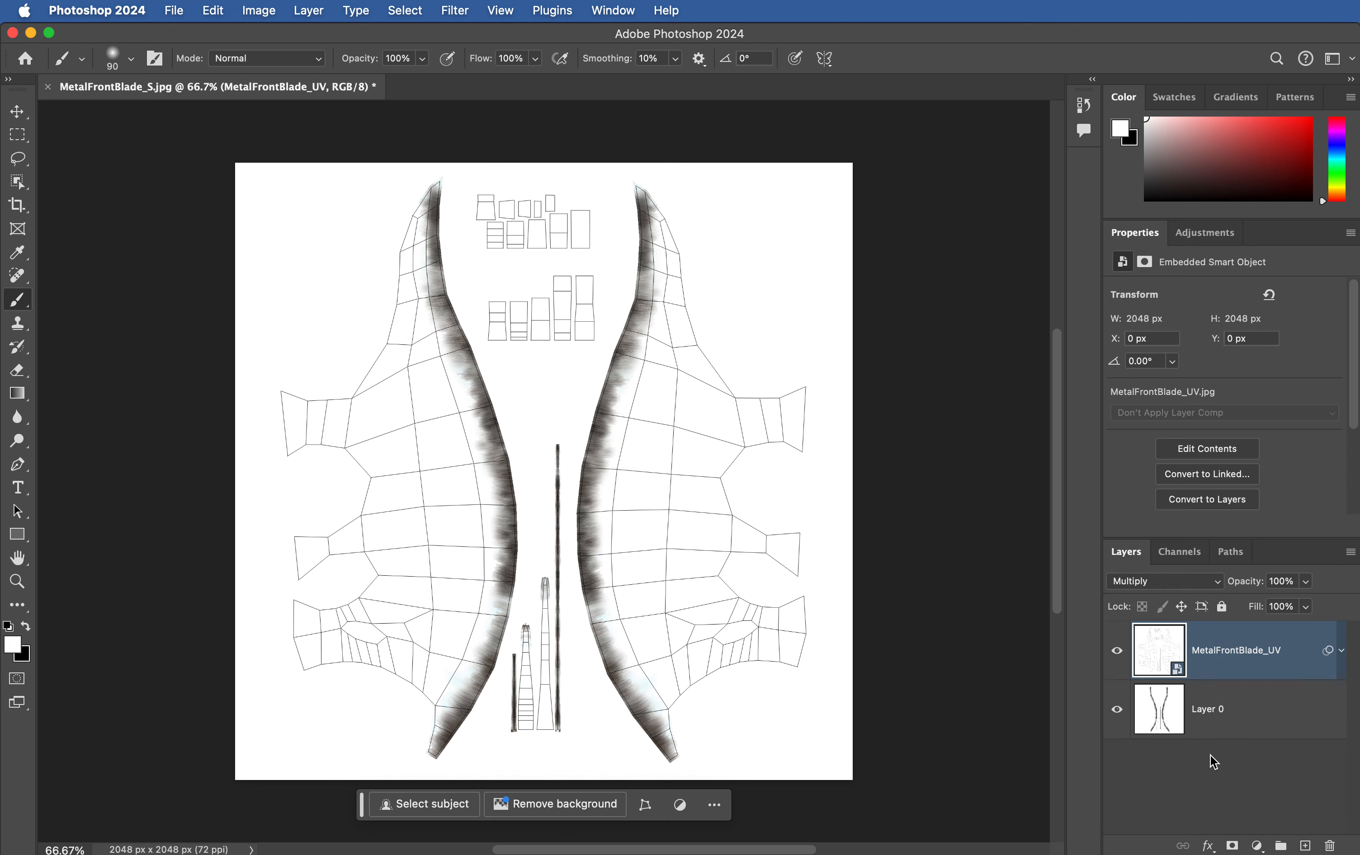
Step: Place MetalFrontBlade_D.png from the Textures folder into the document and move it below Layer 0
{"action": "left_click", "coordinate": [1198, 719]}
{"action": "key", "text": "super+Tab"}
{"action": "mouse_move", "coordinate": [585, 516]}
{"action": "left_mouse_down"}
{"action": "mouse_move", "coordinate": [371, 704]}
{"action": "mouse_move", "coordinate": [556, 559]}
{"action": "mouse_move", "coordinate": [584, 507]}
{"action": "left_mouse_up"}
{"action": "left_click", "coordinate": [585, 478]}
{"action": "left_click", "coordinate": [573, 416]}
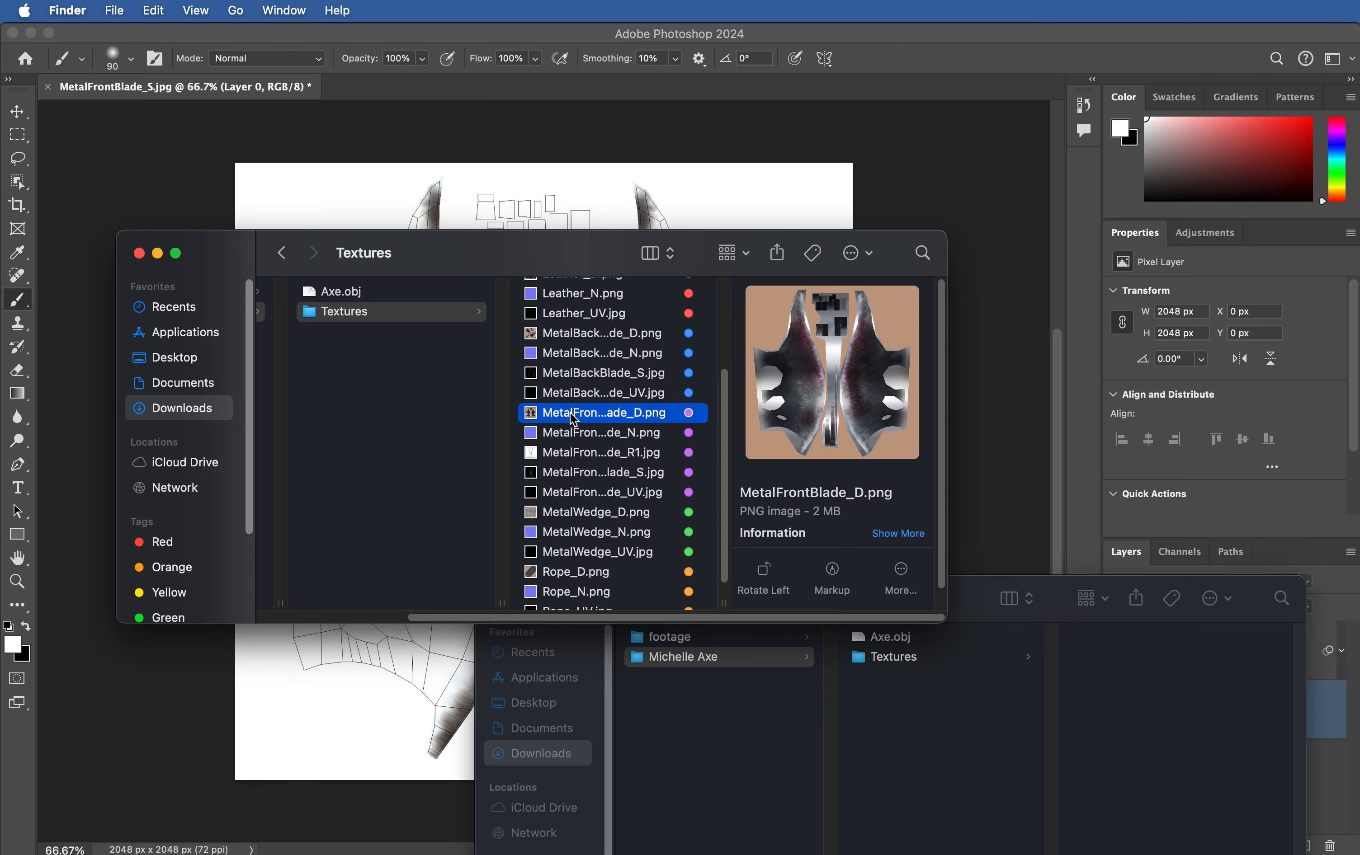
{"action": "left_click_drag", "start_coordinate": [568, 421], "coordinate": [382, 702]}
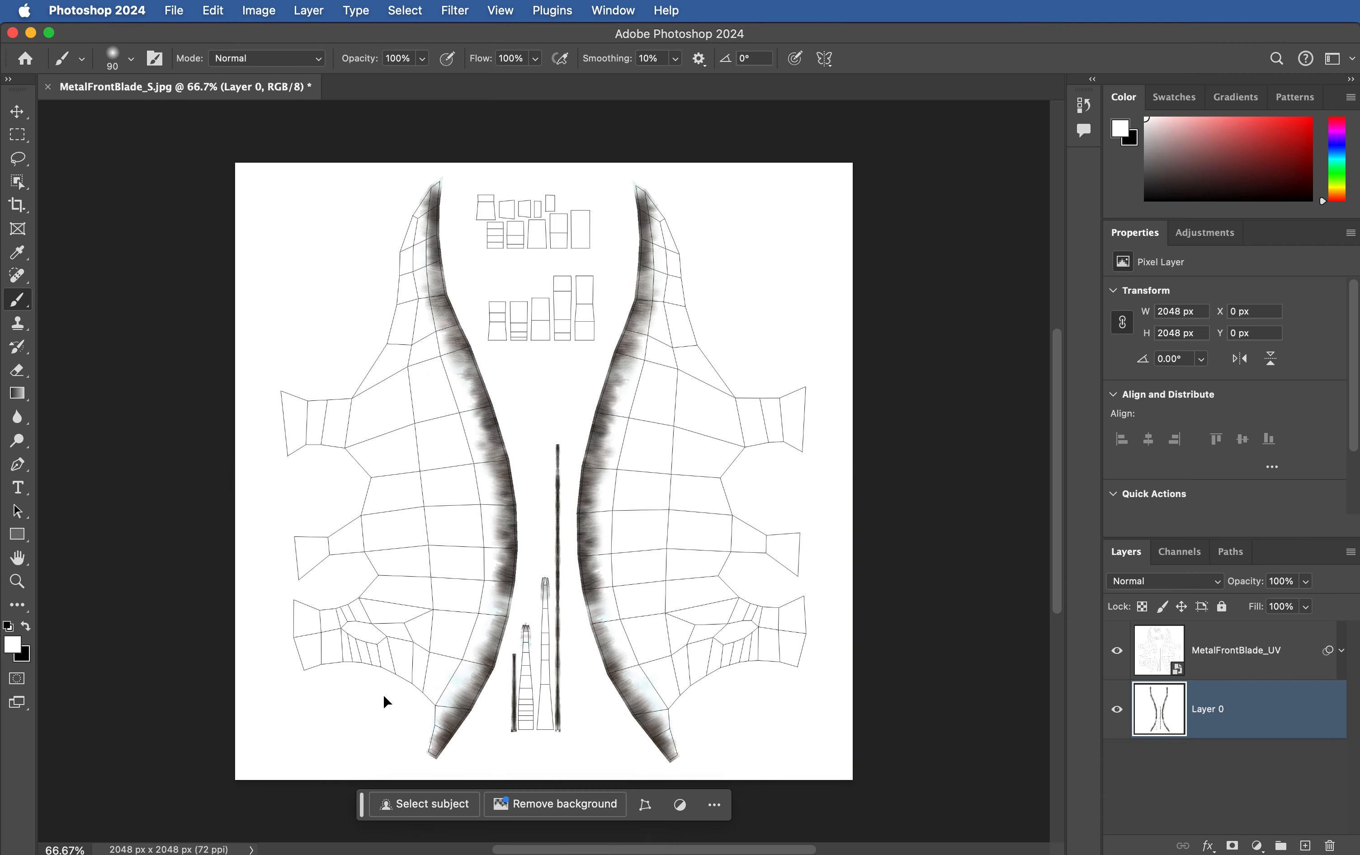
{"action": "key", "text": "Return"}
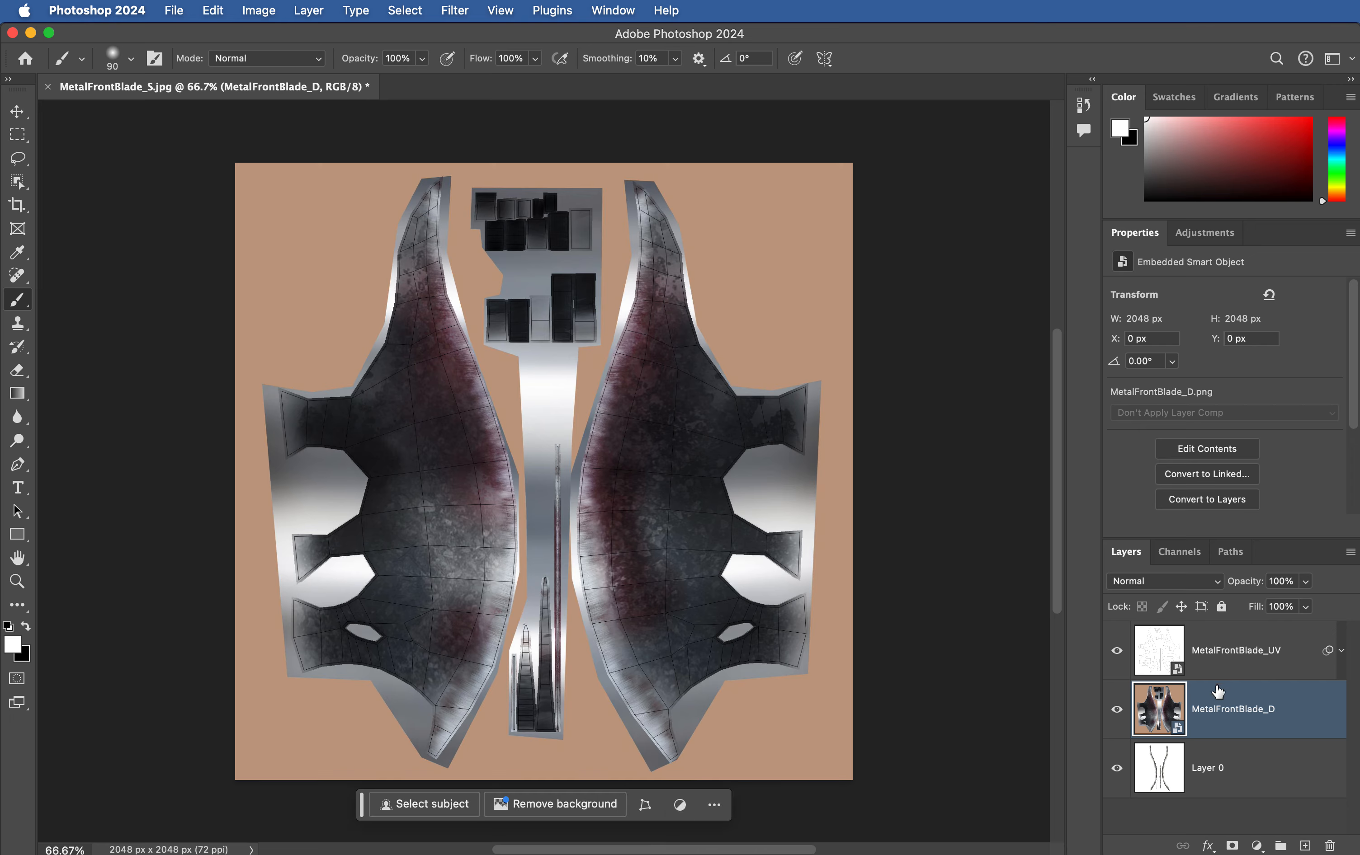
{"action": "left_click_drag", "start_coordinate": [1217, 692], "coordinate": [1209, 790]}
Step: Toggle the visibility of Layer 0 and MetalFrontBlade_D to compare them, then show both and select Layer 0
{"action": "left_click", "coordinate": [1116, 709]}
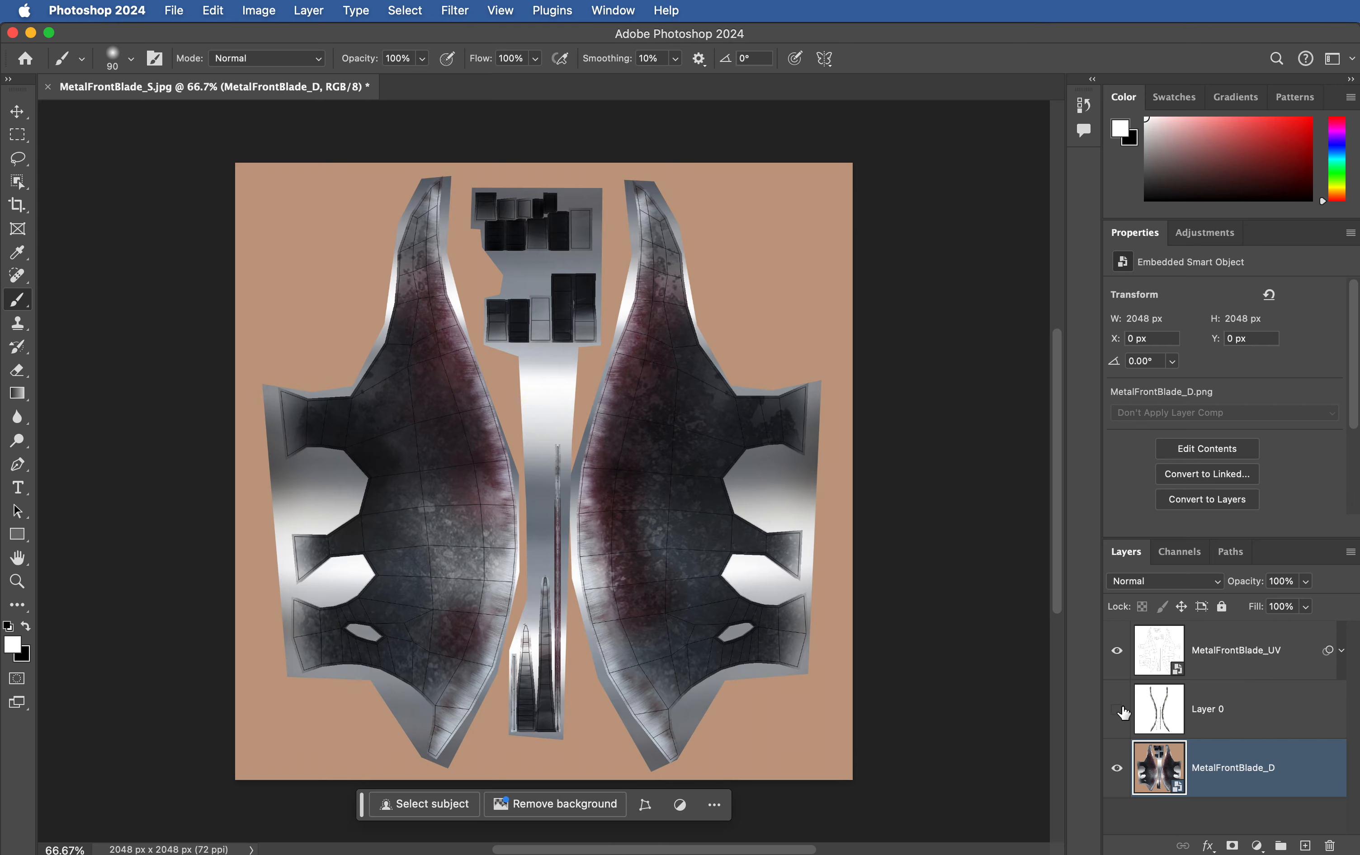
{"action": "left_click", "coordinate": [1116, 769]}
{"action": "left_click", "coordinate": [1117, 770]}
{"action": "left_click", "coordinate": [1117, 769]}
{"action": "left_click", "coordinate": [1116, 769]}
{"action": "left_click", "coordinate": [1117, 713]}
{"action": "left_click", "coordinate": [1269, 728]}
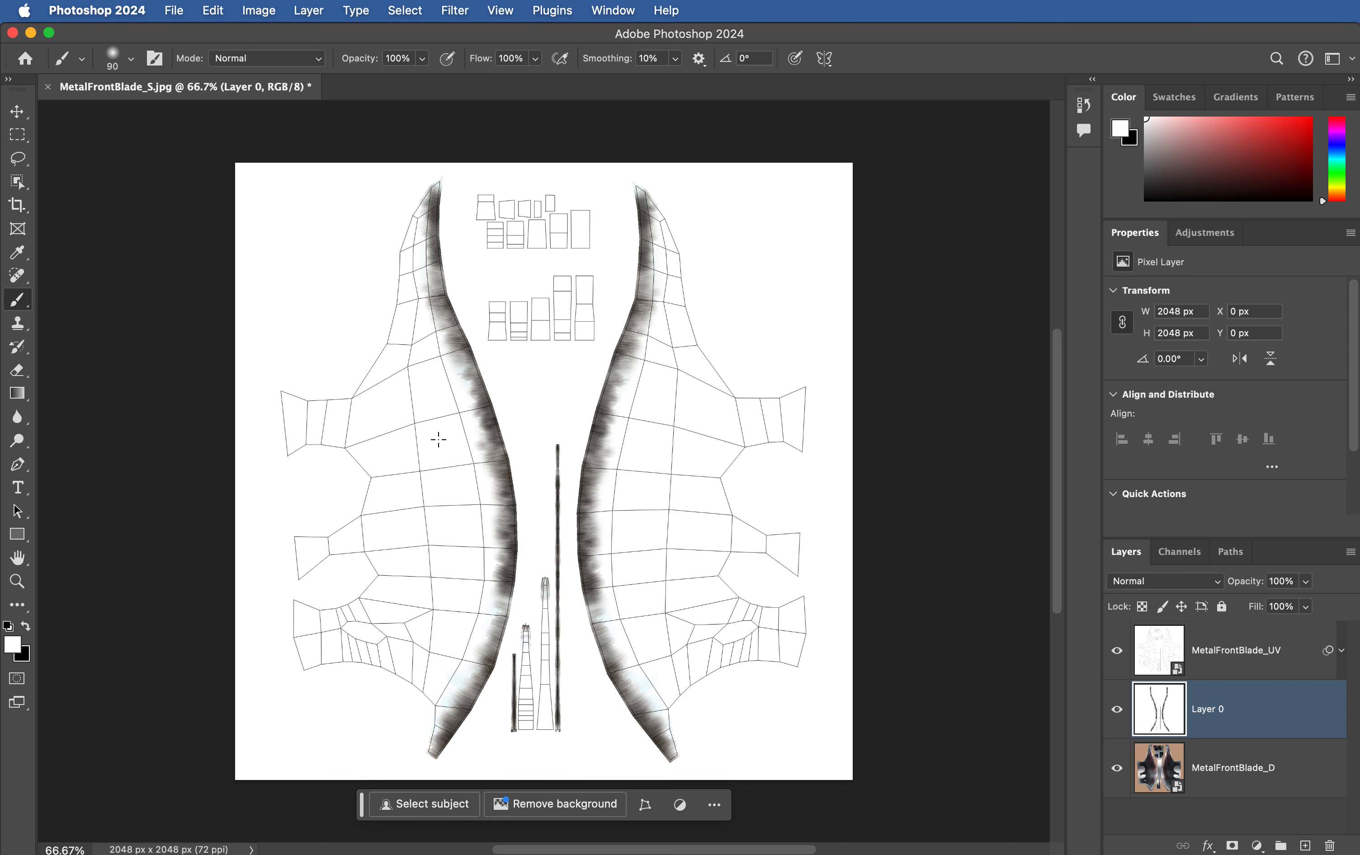
Step: Switch to Finder and place Scratches2.jpg from the footage folder above Layer 0, over the middle of the left blade
{"action": "left_click", "coordinate": [1035, 646]}
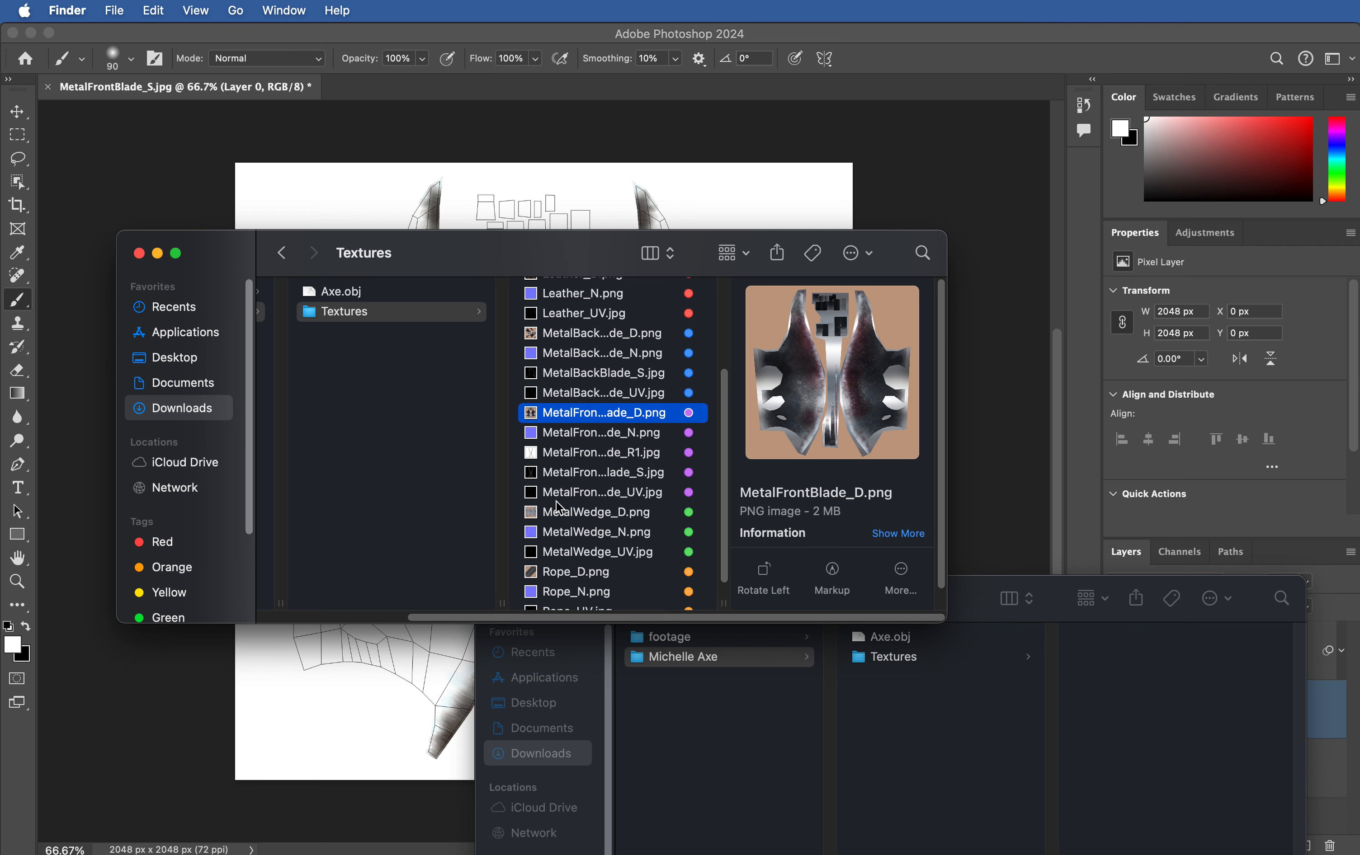
{"action": "left_click", "coordinate": [905, 657]}
{"action": "left_click", "coordinate": [743, 638]}
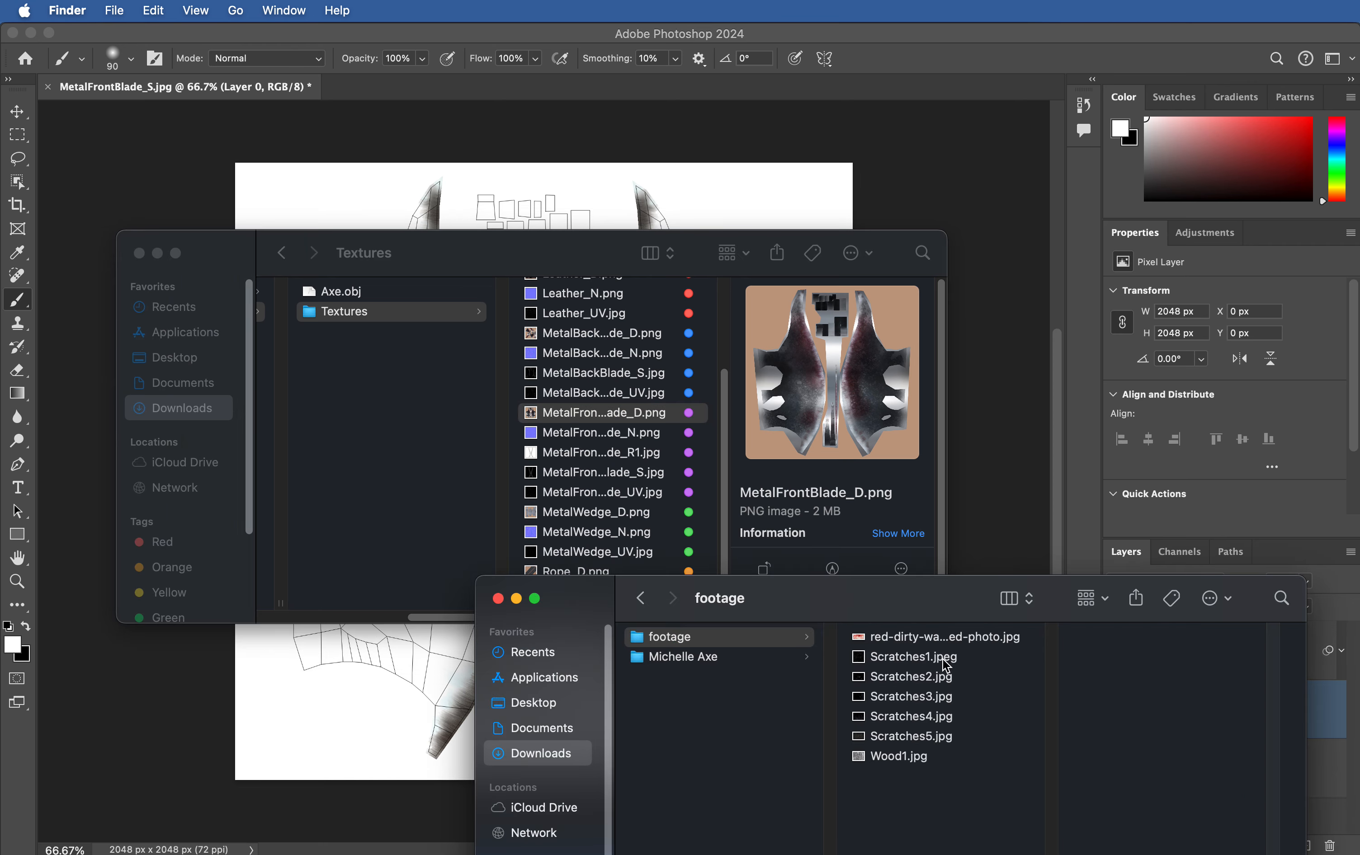
{"action": "left_click", "coordinate": [927, 663]}
{"action": "left_click", "coordinate": [911, 677]}
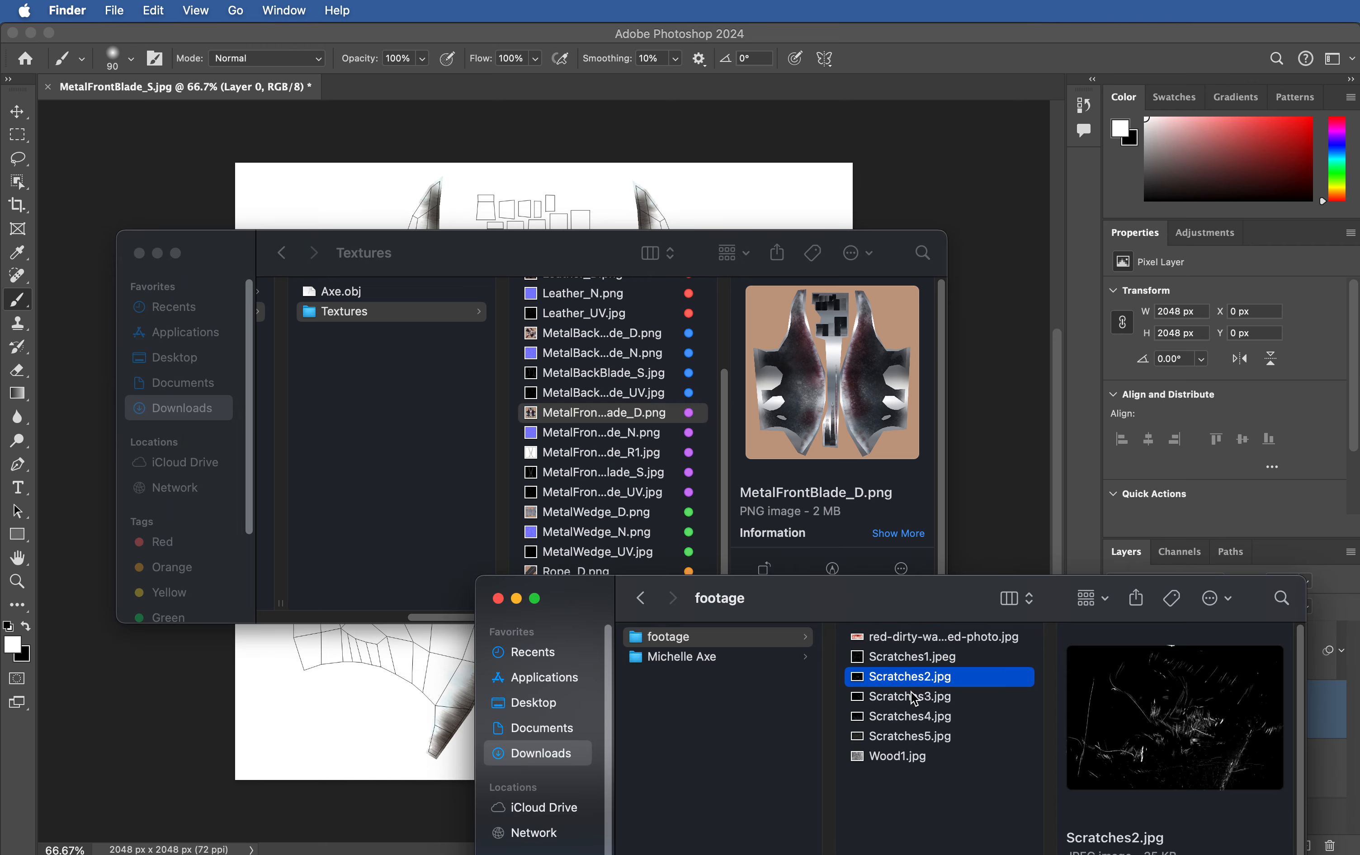
{"action": "left_click_drag", "start_coordinate": [916, 697], "coordinate": [450, 524]}
{"action": "left_click_drag", "start_coordinate": [532, 438], "coordinate": [552, 423]}
{"action": "key", "text": "Return"}
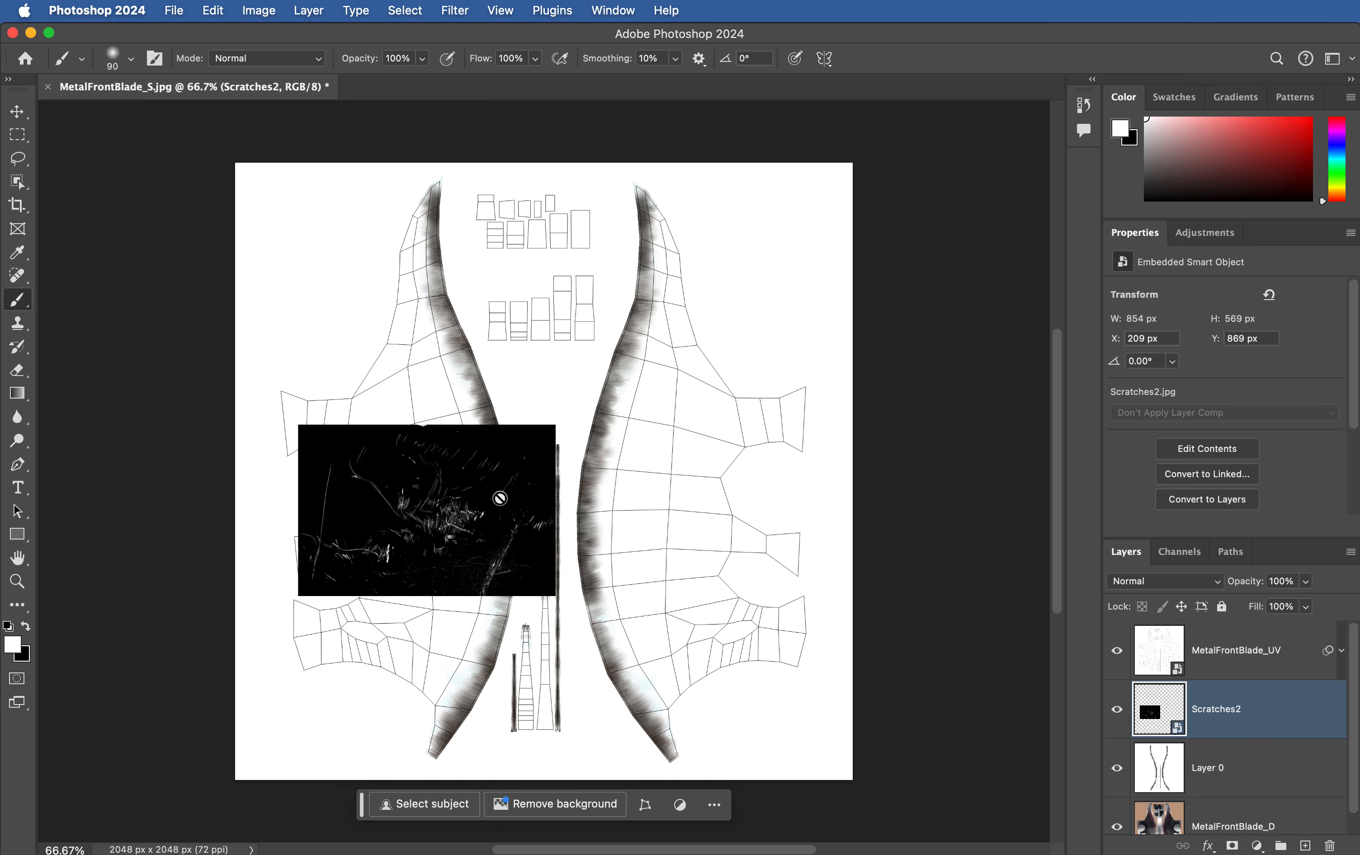
Step: Invert the Scratches2 layer and set its blend mode to Multiply
{"action": "key", "text": "v"}
{"action": "key", "text": "super+i"}
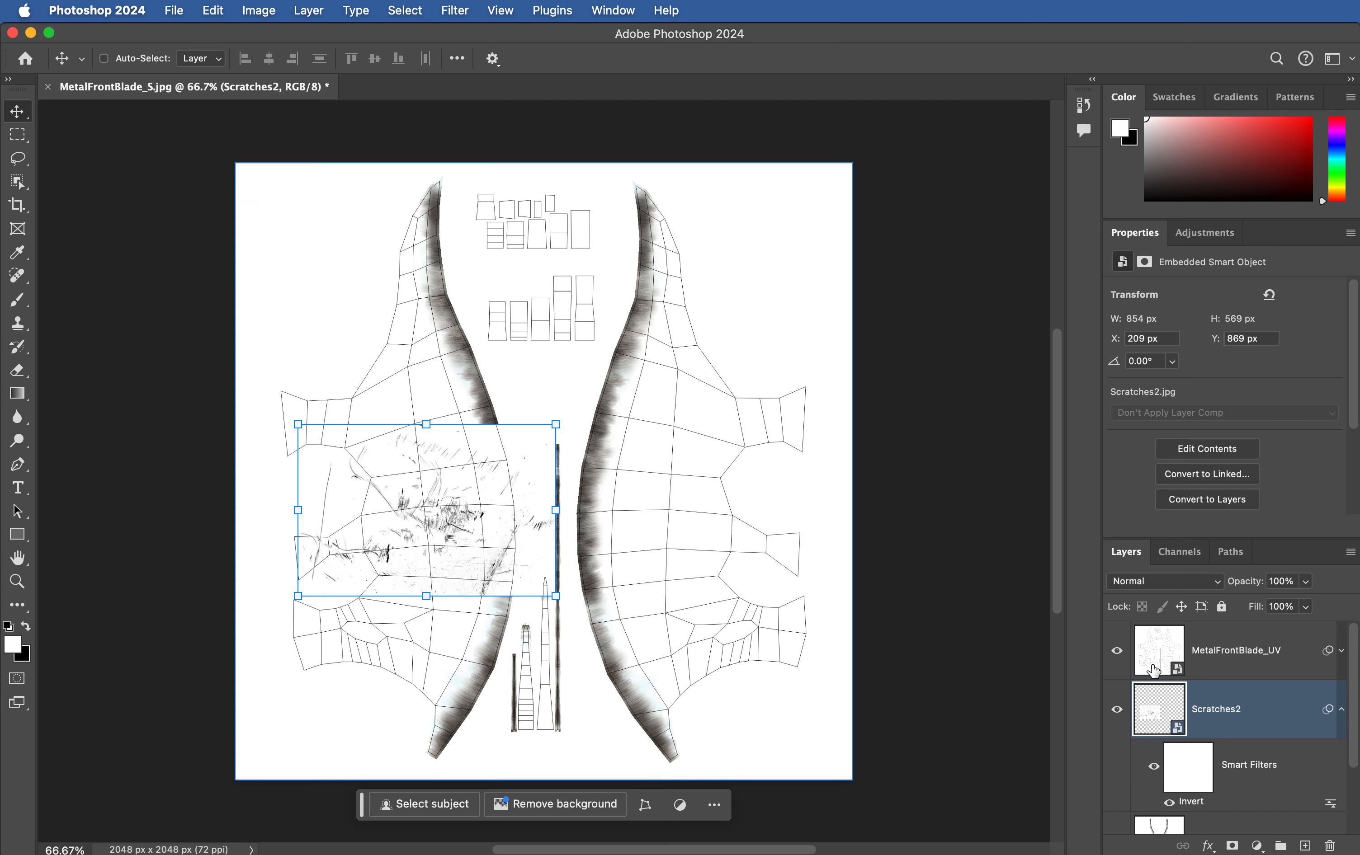
{"action": "left_click", "coordinate": [1158, 585]}
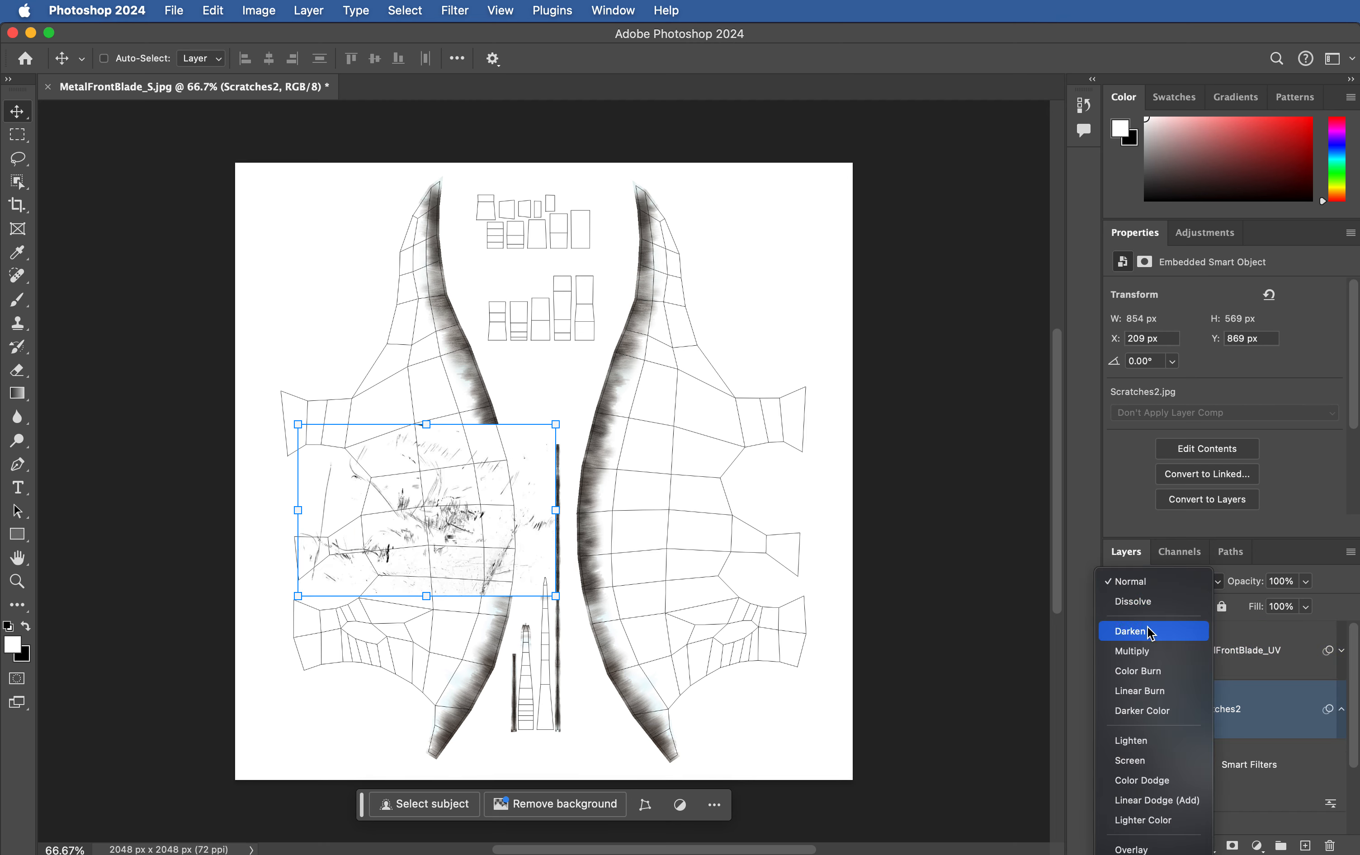
{"action": "left_click", "coordinate": [1142, 653]}
{"action": "key", "text": "b"}
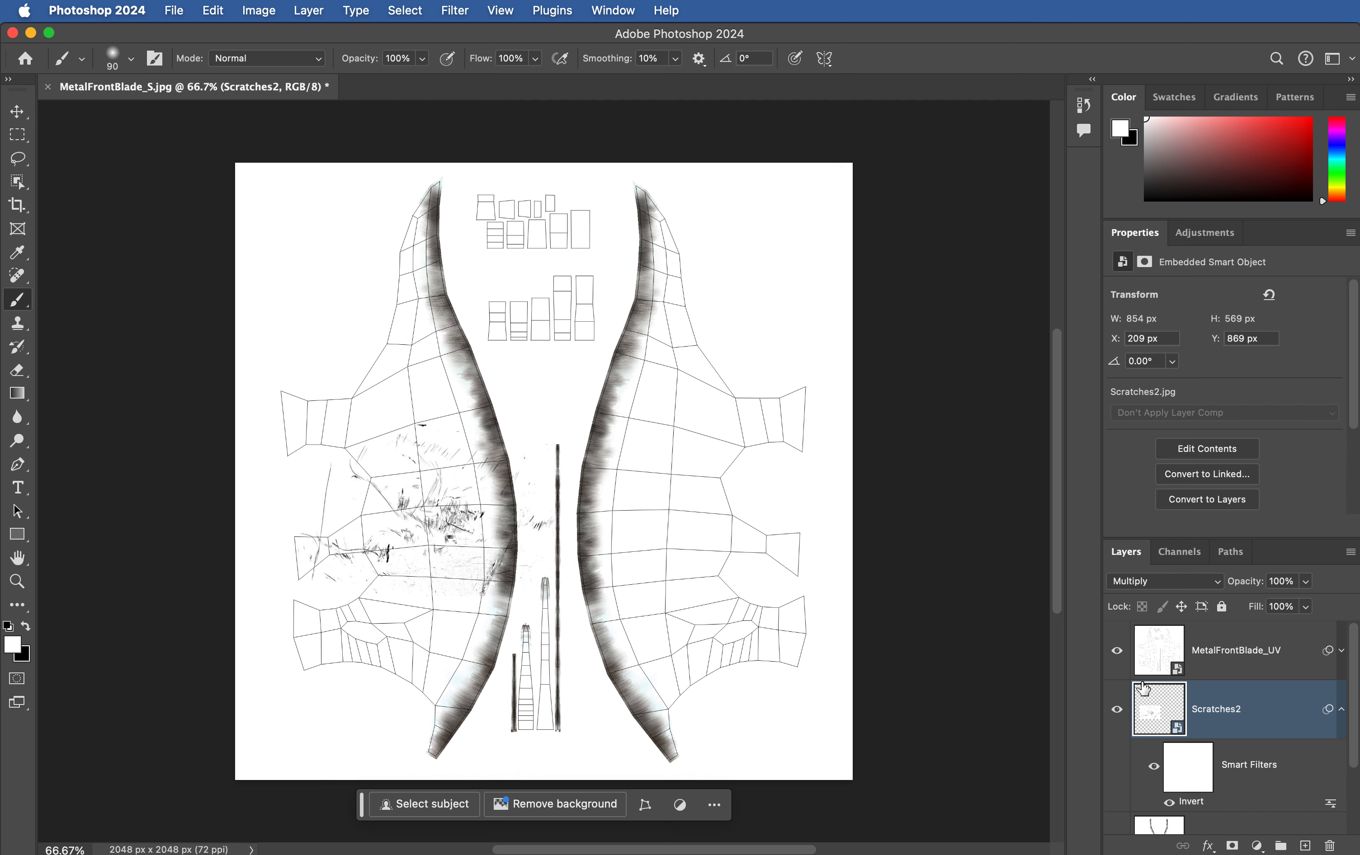
Step: Duplicate the Scratches2 layer onto the right blade and rotate the copy about 118°
{"action": "key", "text": "v"}
{"action": "left_click_drag", "start_coordinate": [520, 560], "coordinate": [746, 474], "text": "alt"}
{"action": "key", "text": "ctrl+t"}
{"action": "left_click", "coordinate": [1114, 459]}
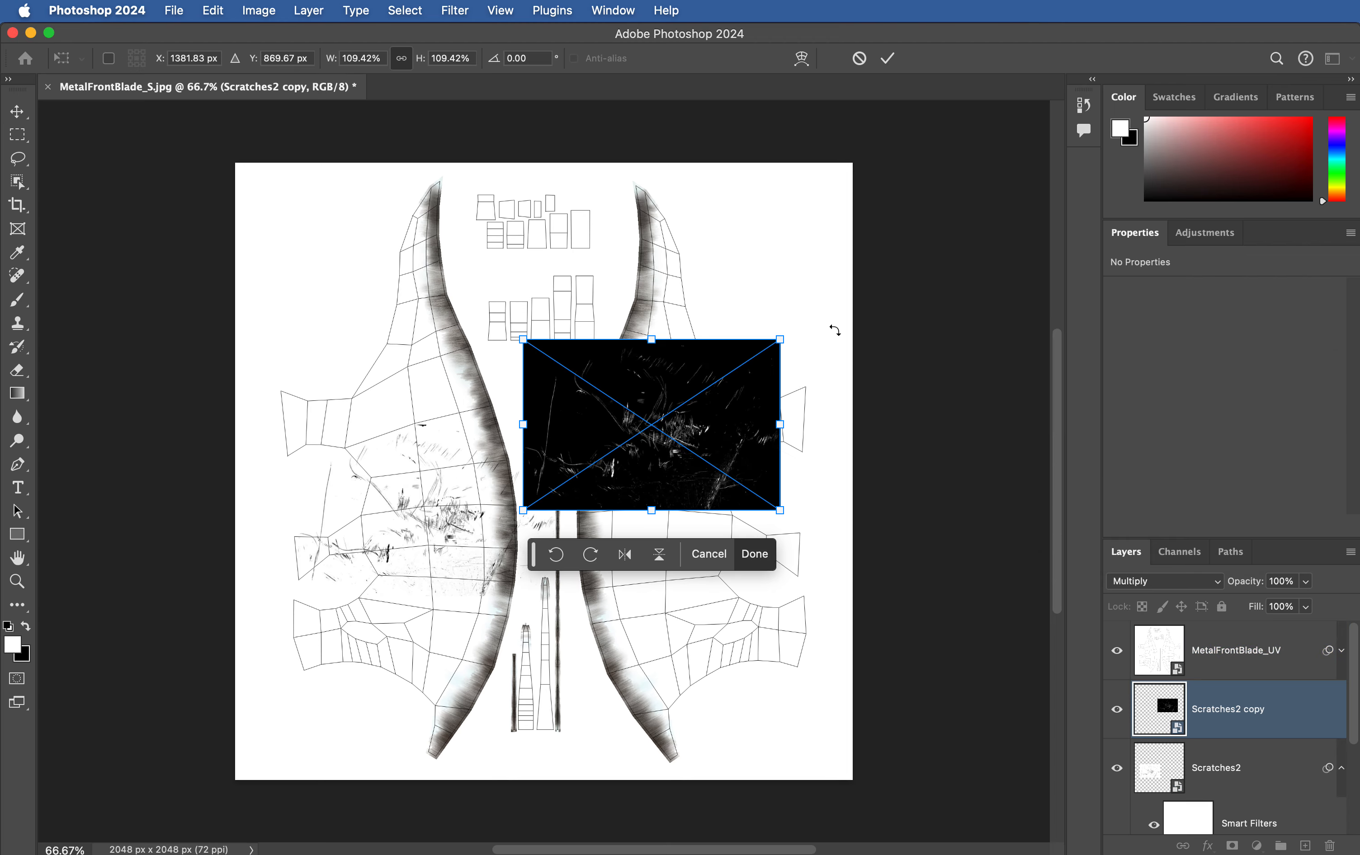
{"action": "left_click_drag", "start_coordinate": [823, 348], "coordinate": [671, 552]}
{"action": "mouse_move", "coordinate": [637, 429]}
{"action": "left_mouse_down"}
{"action": "mouse_move", "coordinate": [637, 475]}
{"action": "mouse_move", "coordinate": [651, 419]}
{"action": "mouse_move", "coordinate": [639, 493]}
{"action": "mouse_move", "coordinate": [638, 449]}
{"action": "left_mouse_up"}
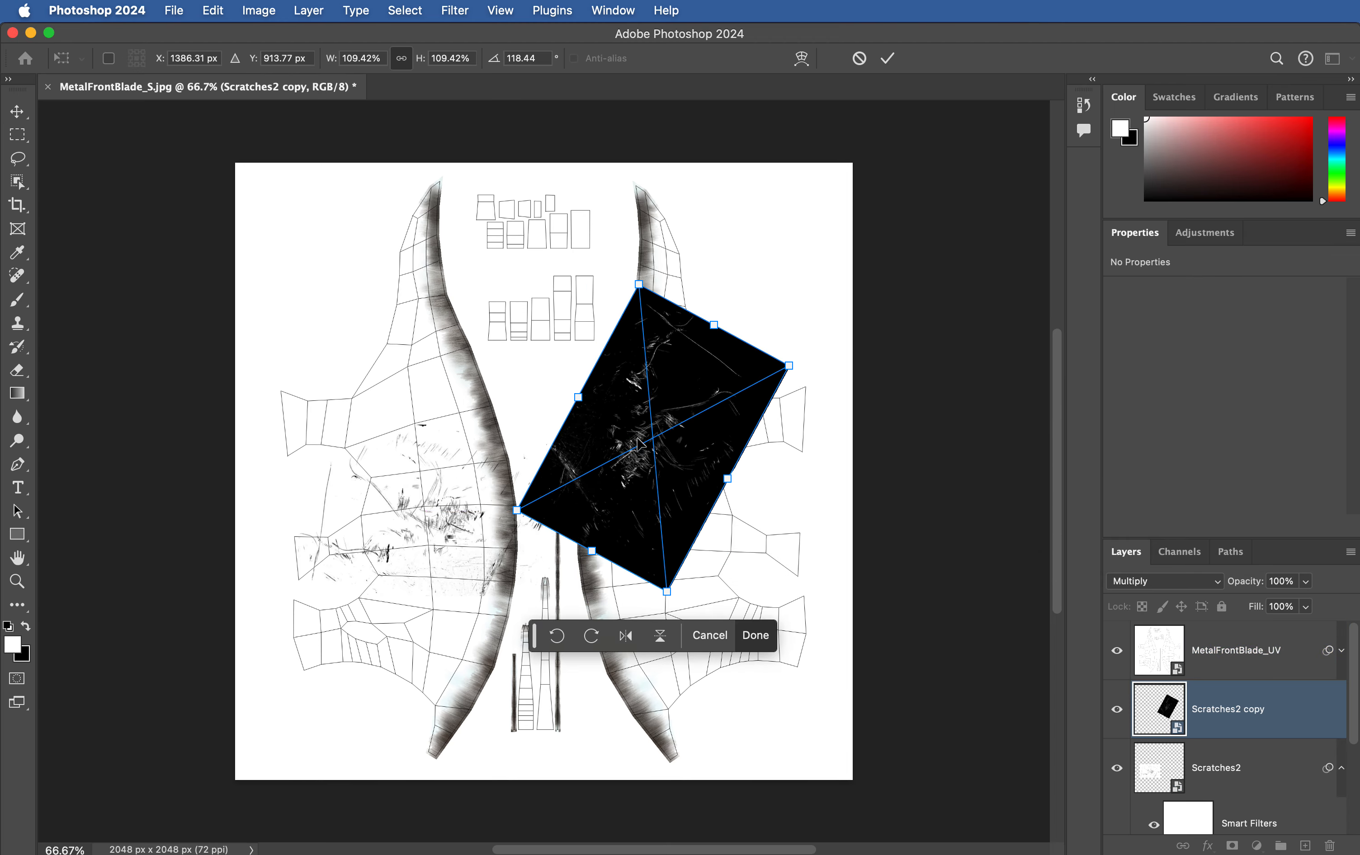
{"action": "key", "text": "Return"}
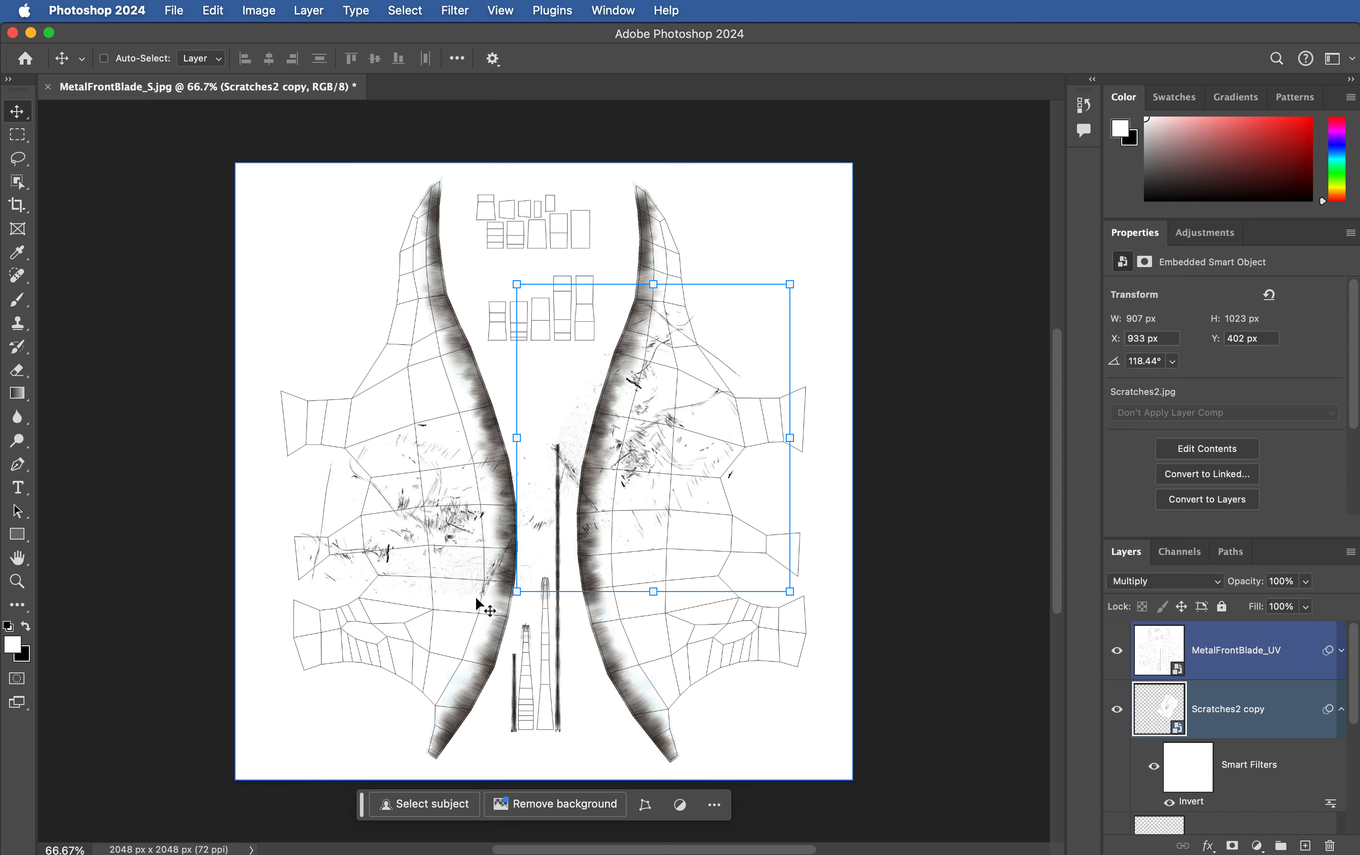
Step: Place Scratches3.jpg from the footage folder over the lower part of the left blade, rotated about 38°
{"action": "key", "text": "super+Tab"}
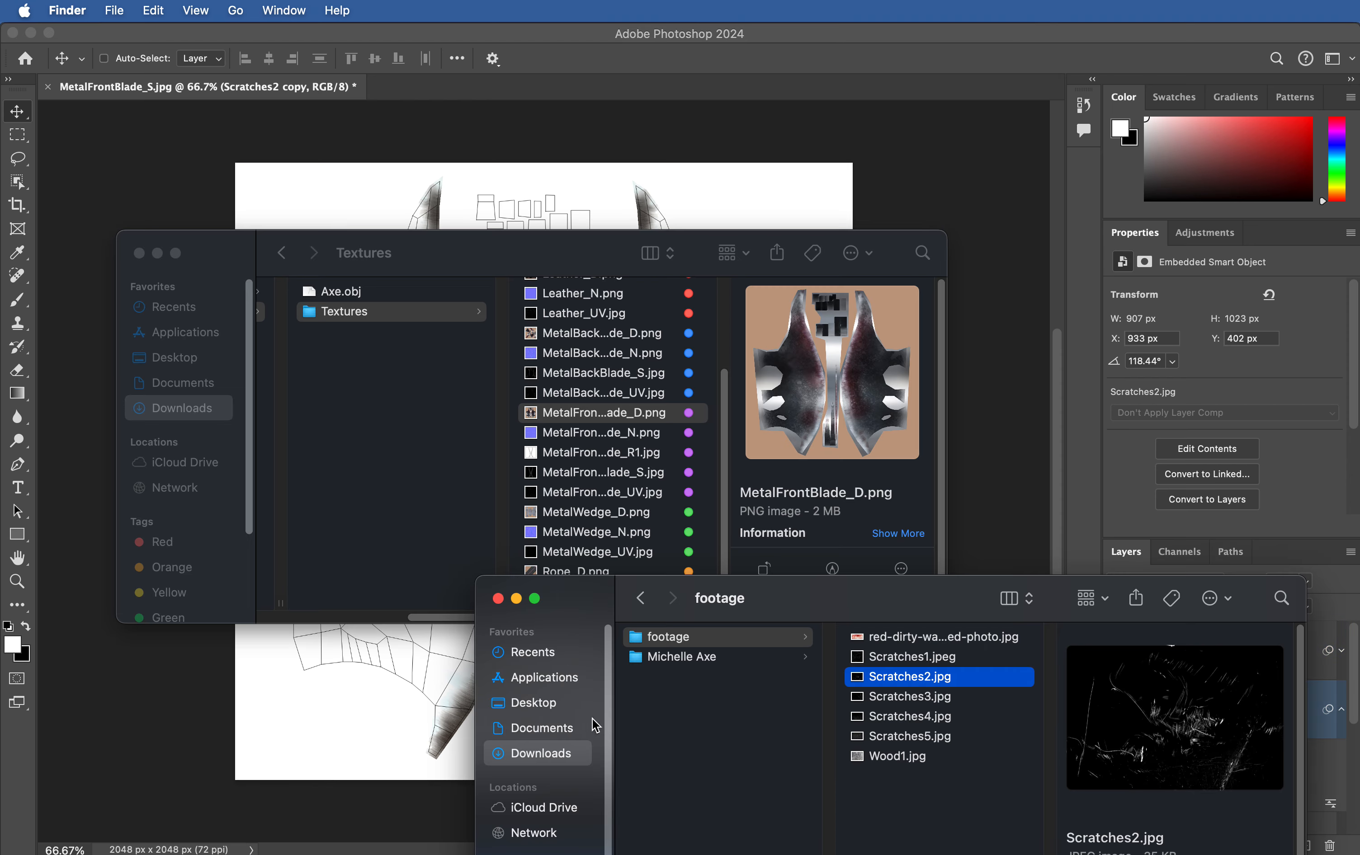
{"action": "left_click", "coordinate": [894, 702]}
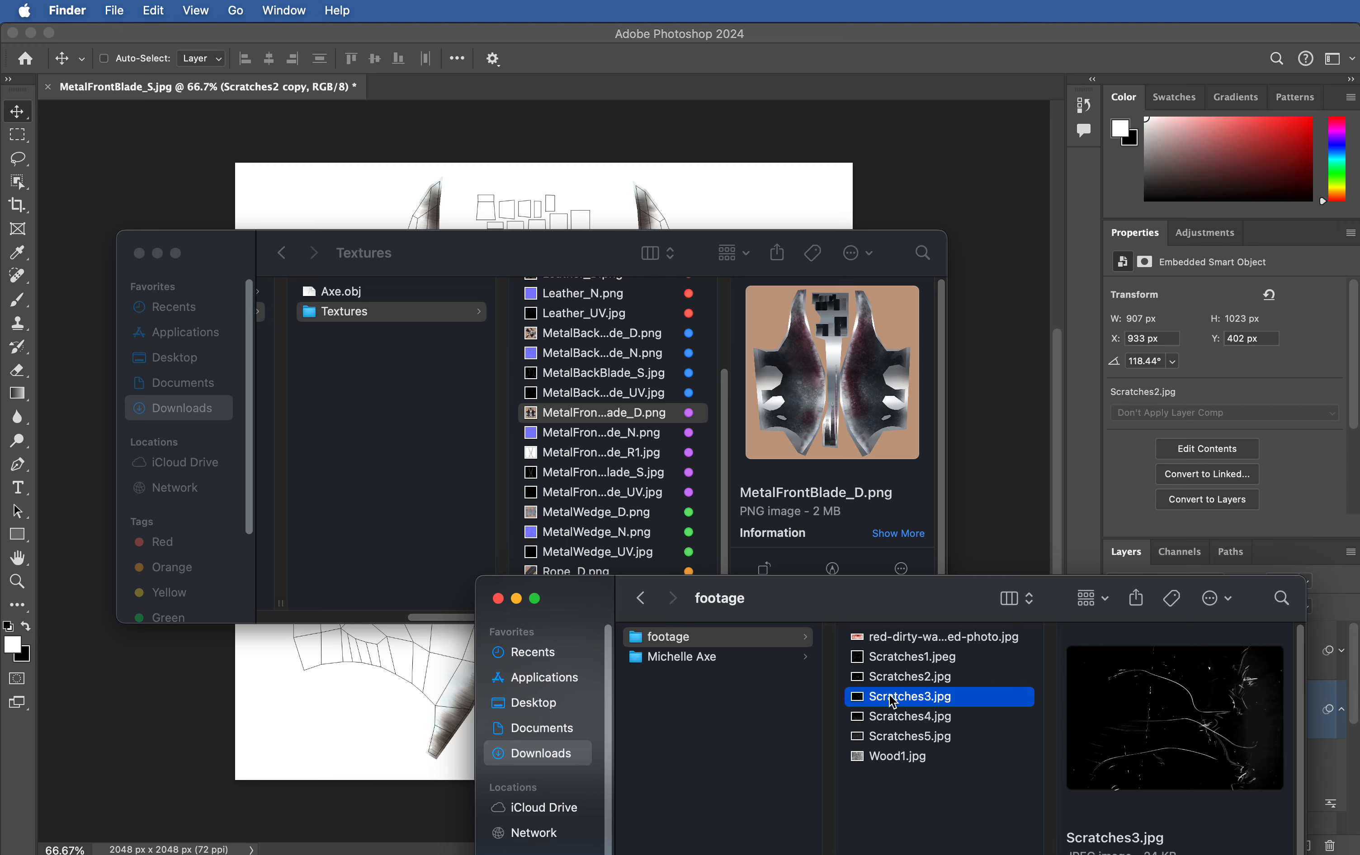
{"action": "left_click_drag", "start_coordinate": [897, 701], "coordinate": [280, 670]}
{"action": "left_click_drag", "start_coordinate": [498, 502], "coordinate": [394, 645]}
{"action": "left_click_drag", "start_coordinate": [515, 538], "coordinate": [480, 614]}
{"action": "key", "text": "Return"}
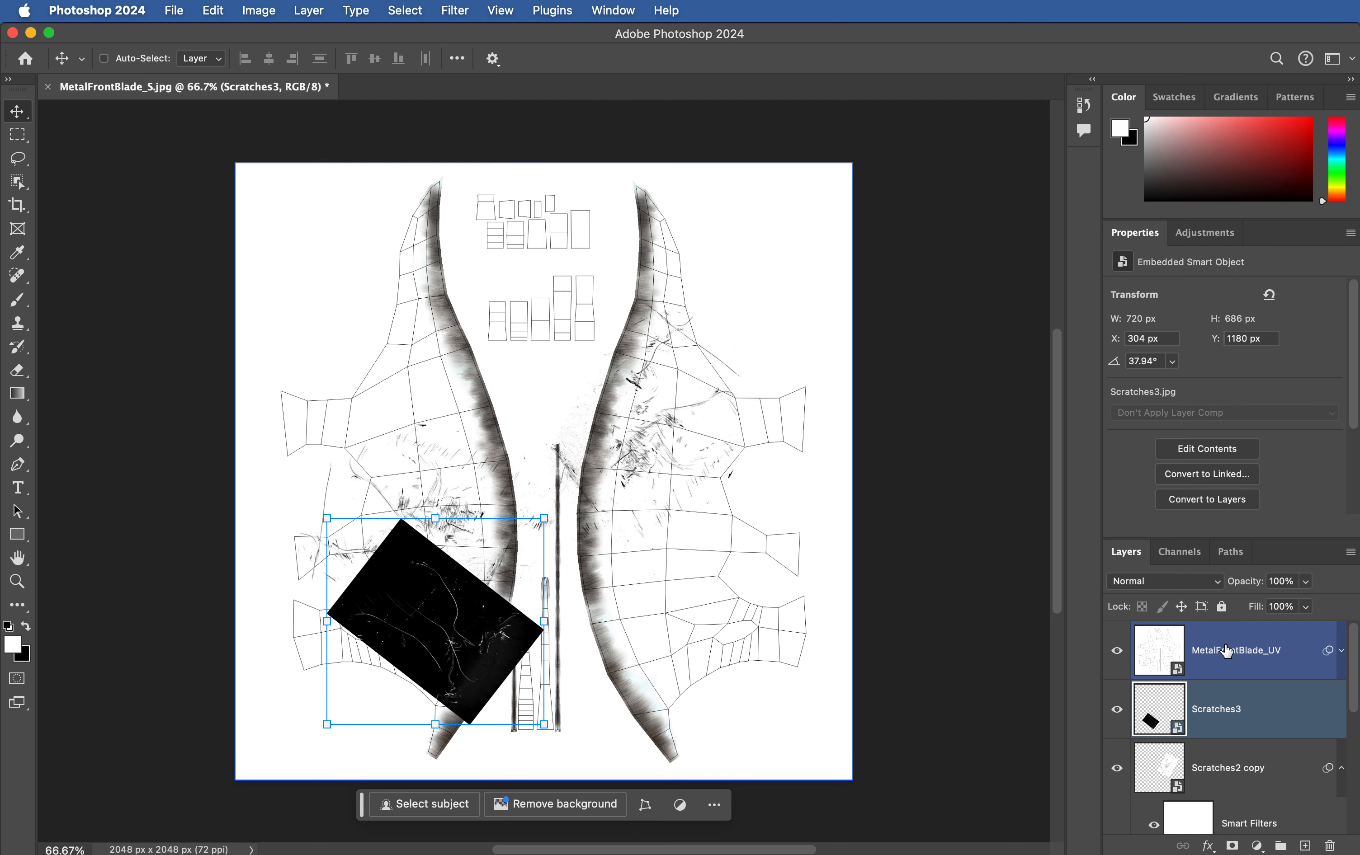
Step: Invert the Scratches3 layer and set its blend mode to Multiply
{"action": "left_click", "coordinate": [1163, 581]}
{"action": "left_click", "coordinate": [1142, 654]}
{"action": "key", "text": "super+i"}
{"action": "left_click", "coordinate": [1167, 582]}
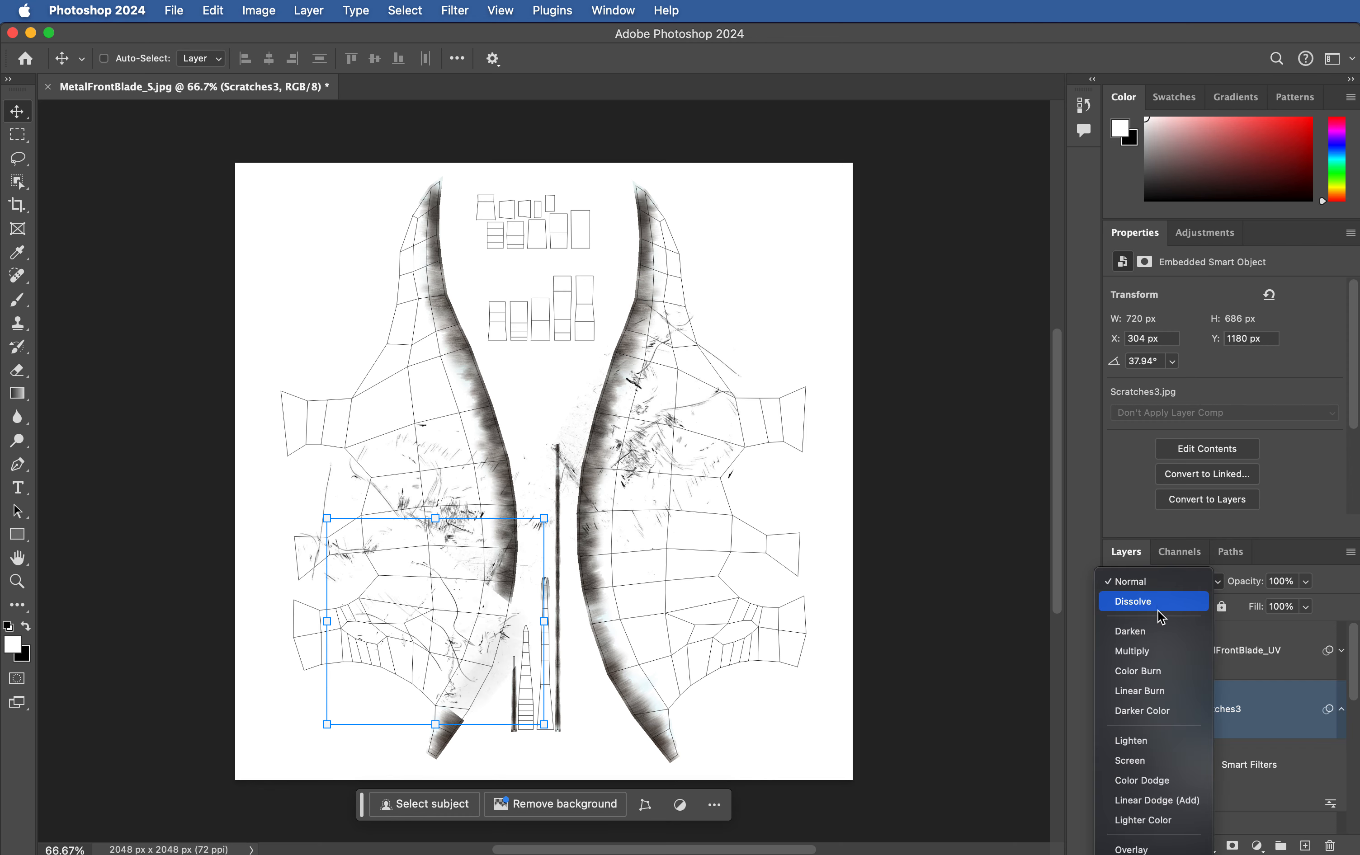
{"action": "left_click", "coordinate": [1156, 651]}
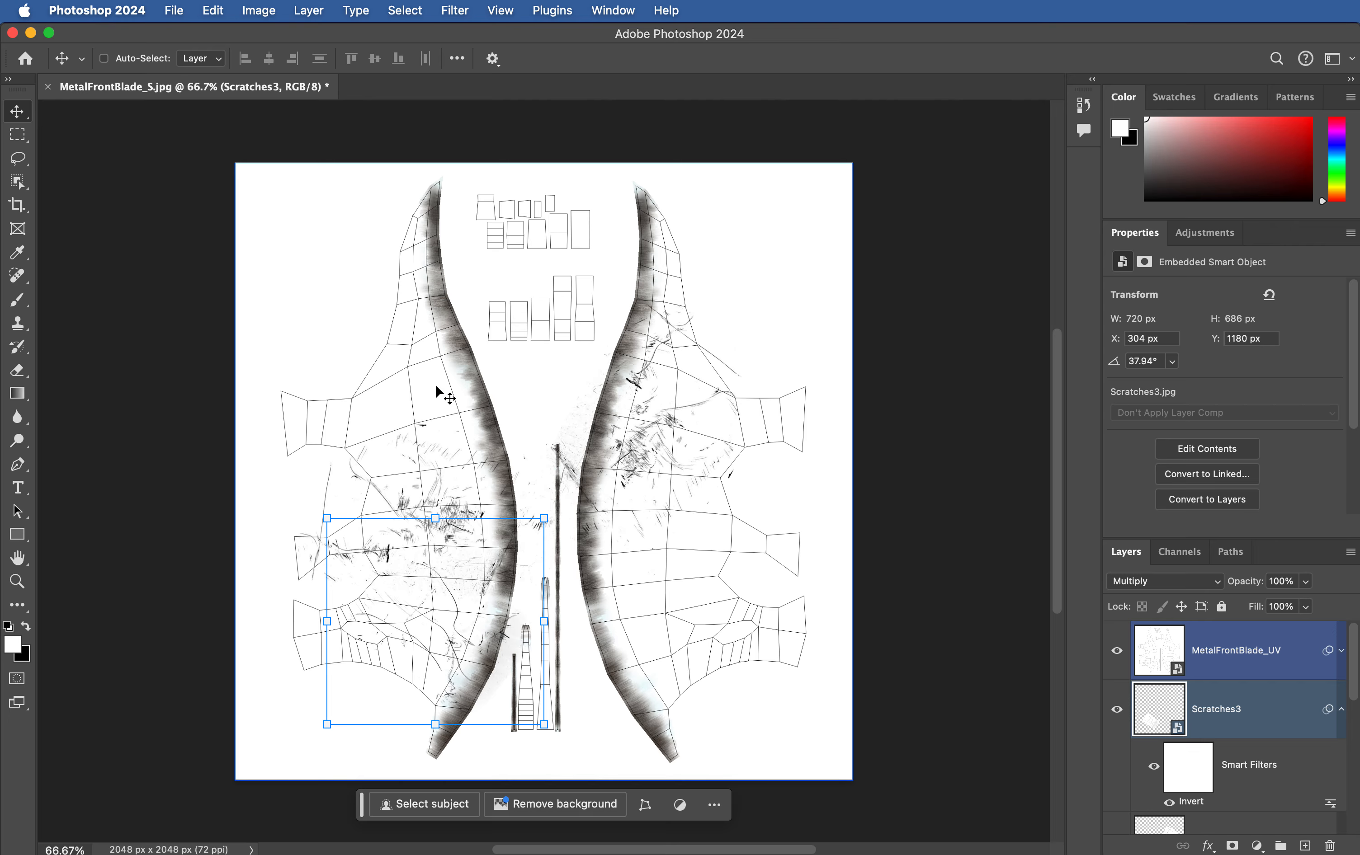
Step: Place Scratches4.jpg from the footage folder over the upper and middle left blade, rotated about -107°
{"action": "key", "text": "super+Tab"}
{"action": "key", "text": "Down"}
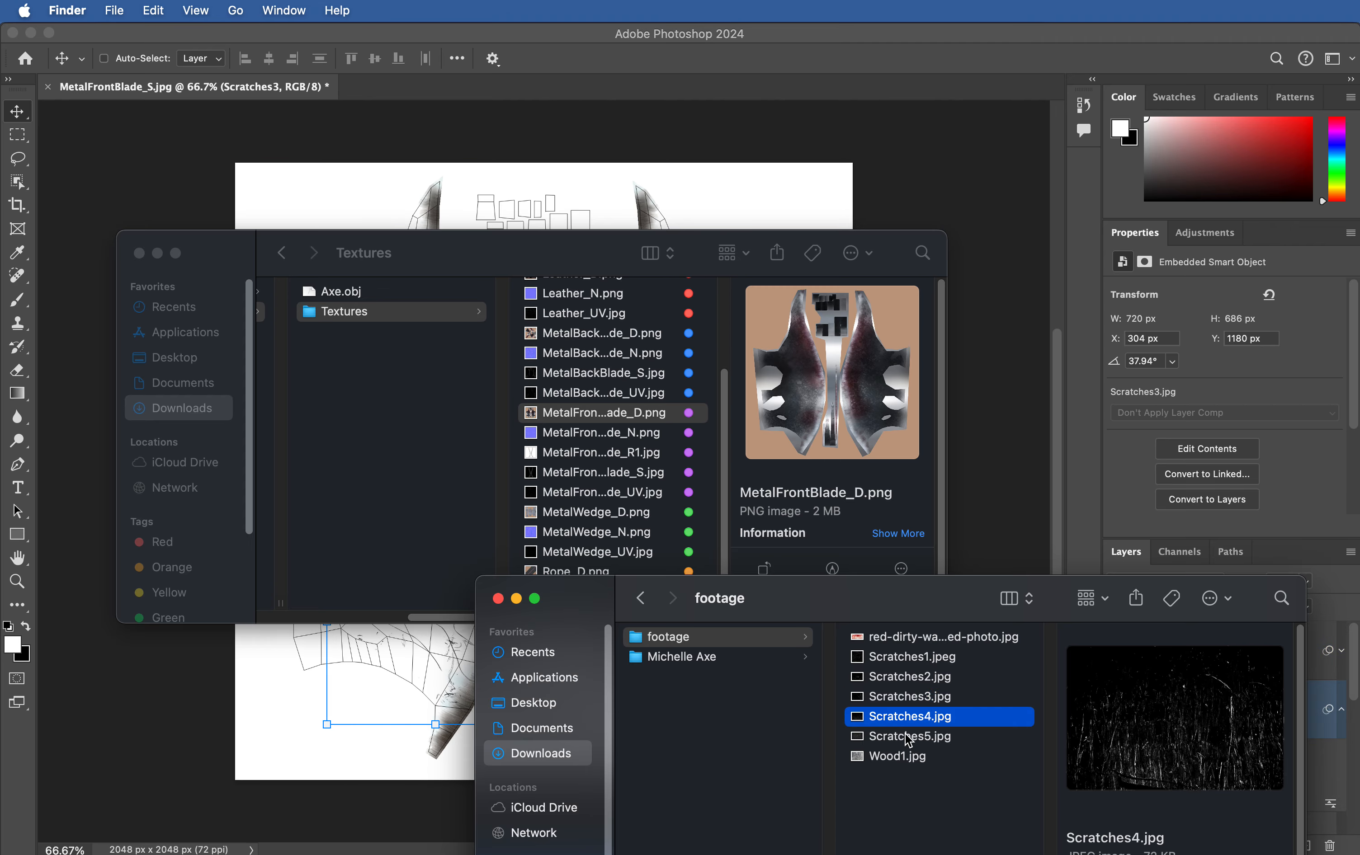
{"action": "left_click_drag", "start_coordinate": [904, 718], "coordinate": [362, 684]}
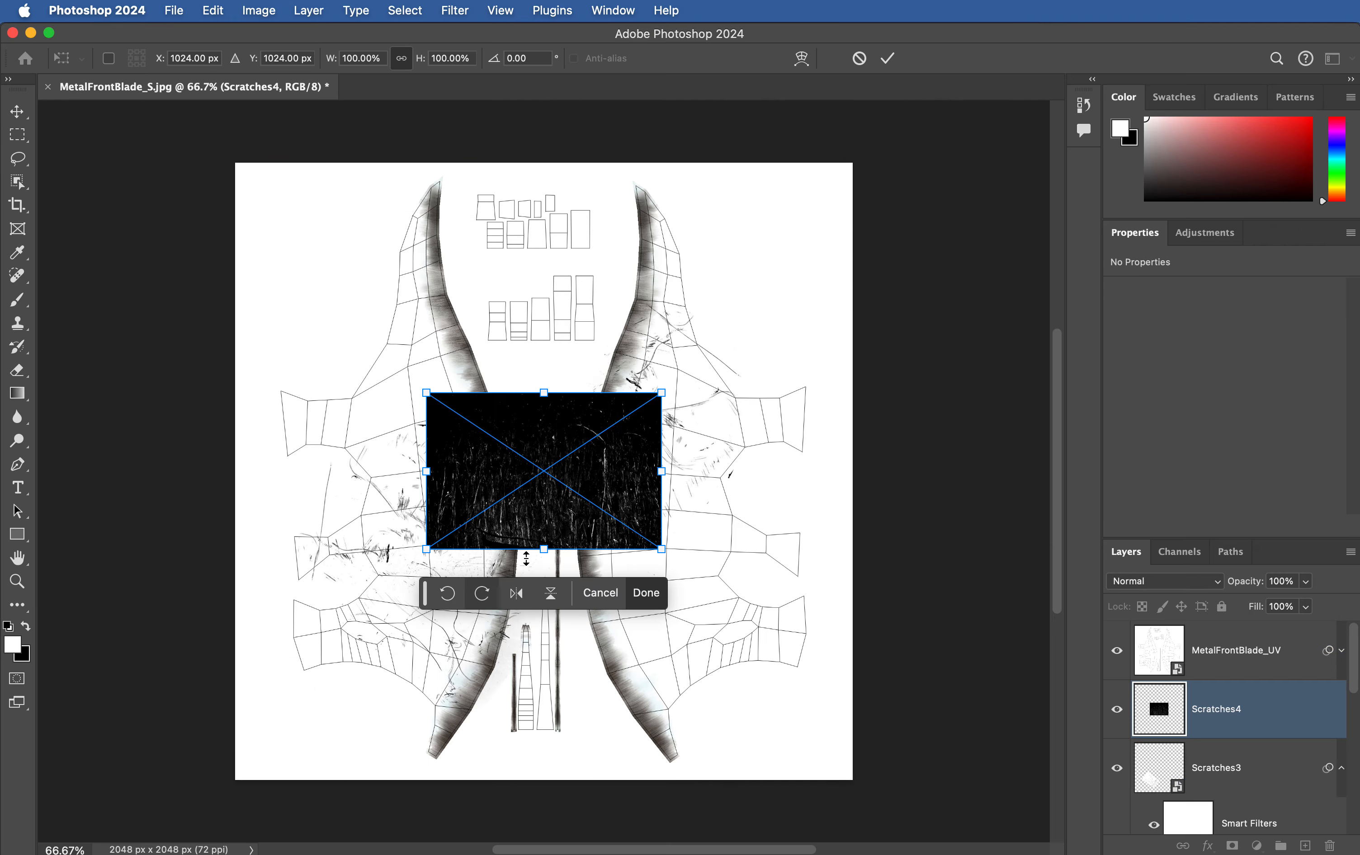
{"action": "left_click_drag", "start_coordinate": [703, 385], "coordinate": [346, 294]}
{"action": "left_click_drag", "start_coordinate": [585, 469], "coordinate": [428, 450]}
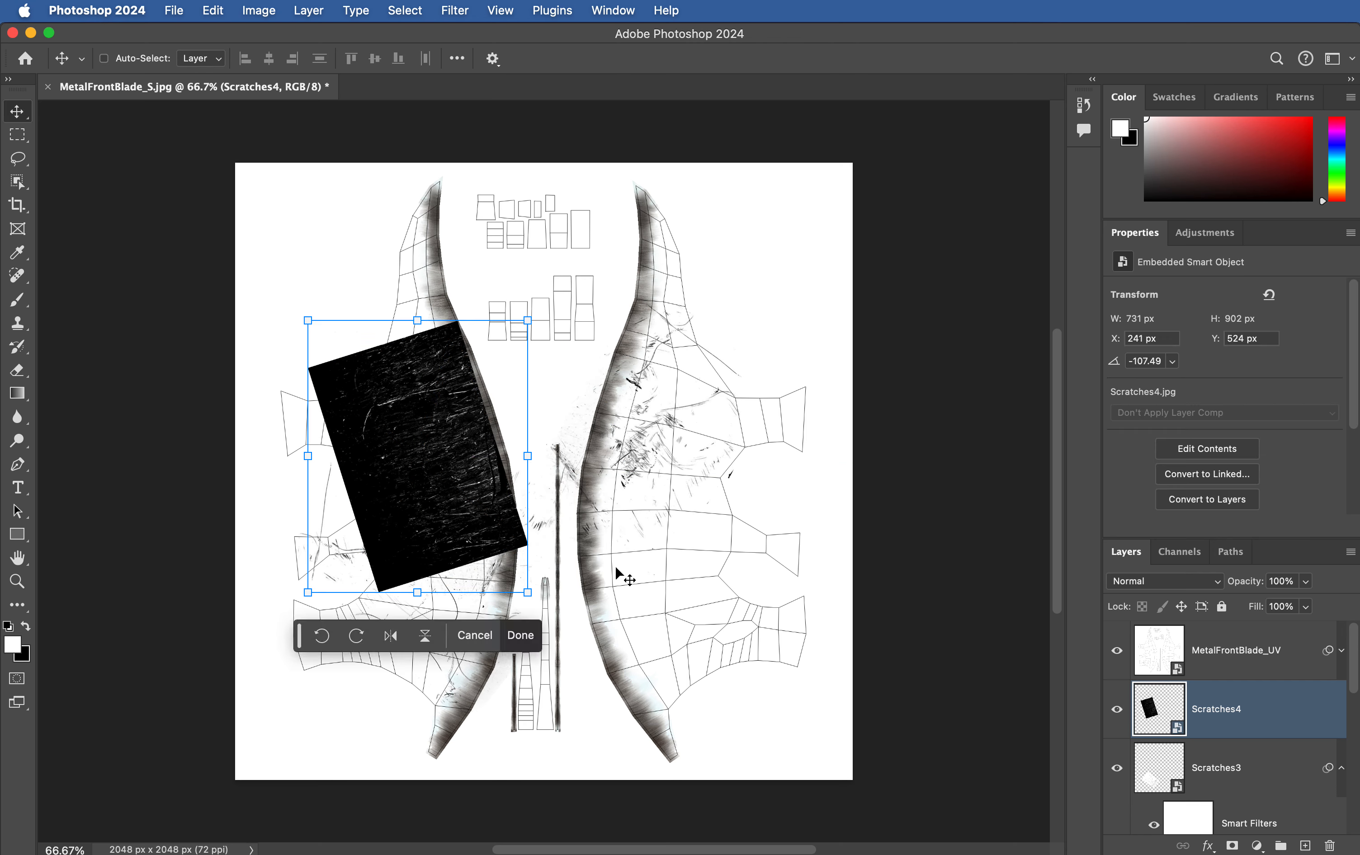
{"action": "key", "text": "Return"}
Step: Invert the Scratches4 layer and add a fully black layer mask to it
{"action": "key", "text": "super+i"}
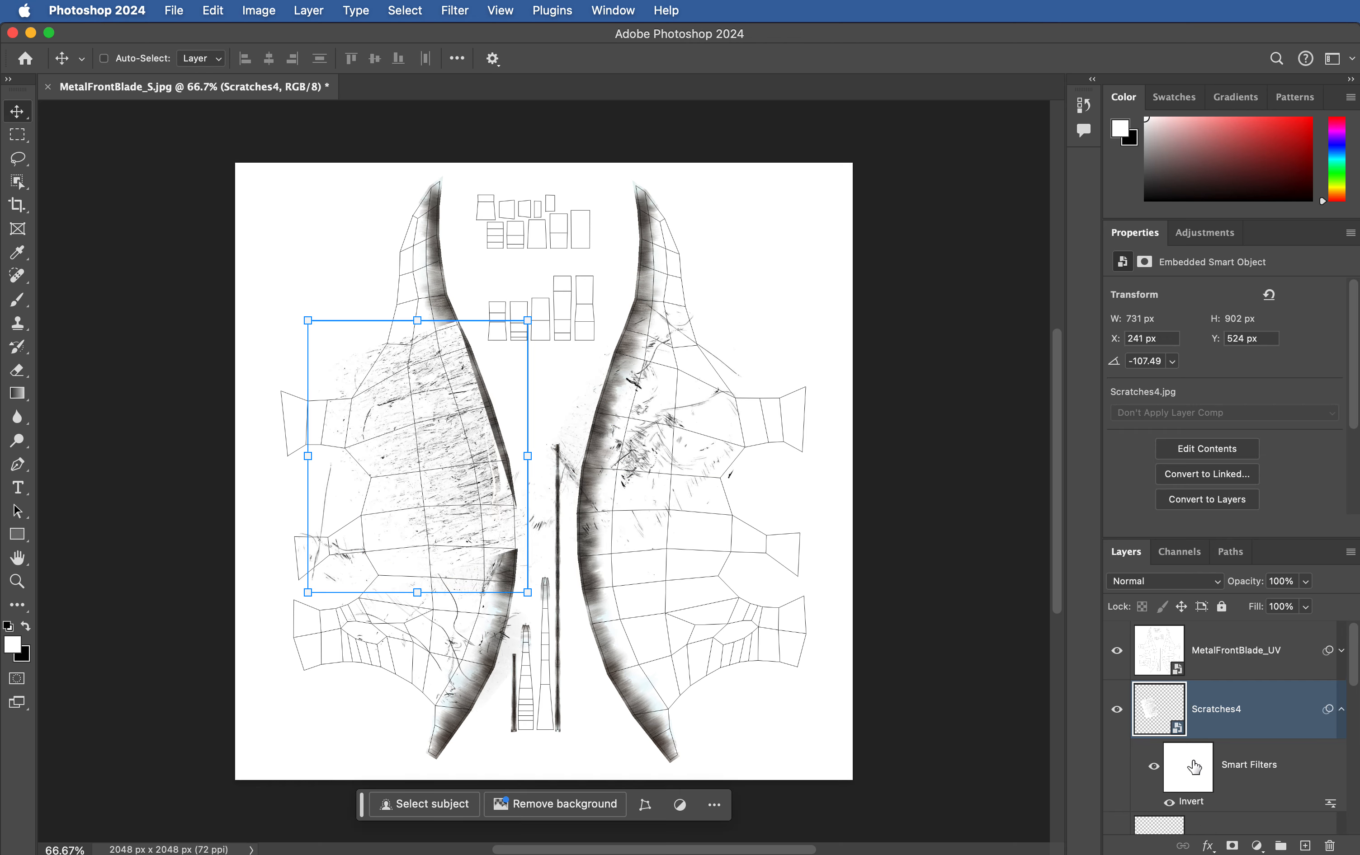
{"action": "left_click", "coordinate": [1232, 846]}
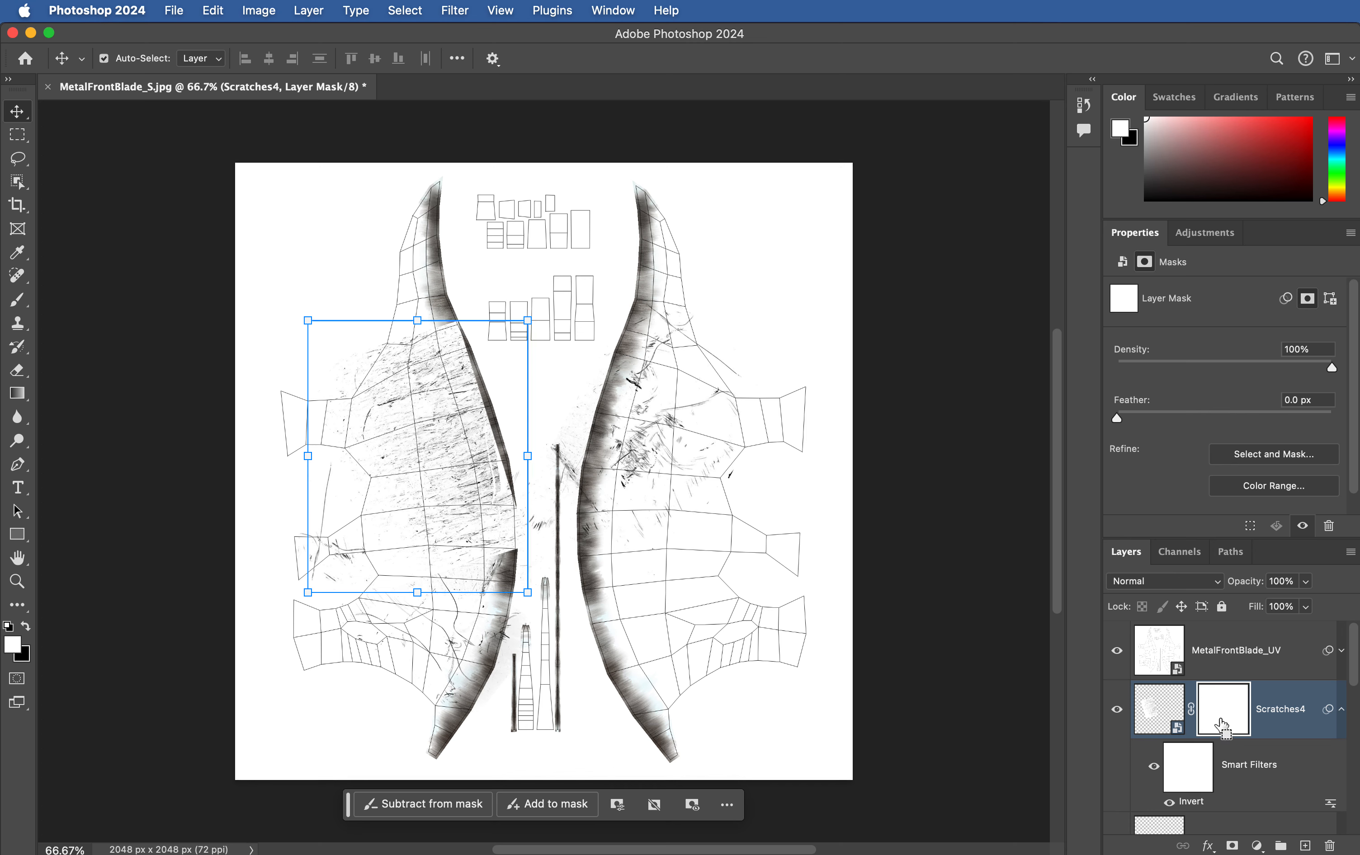
{"action": "key", "text": "super+i"}
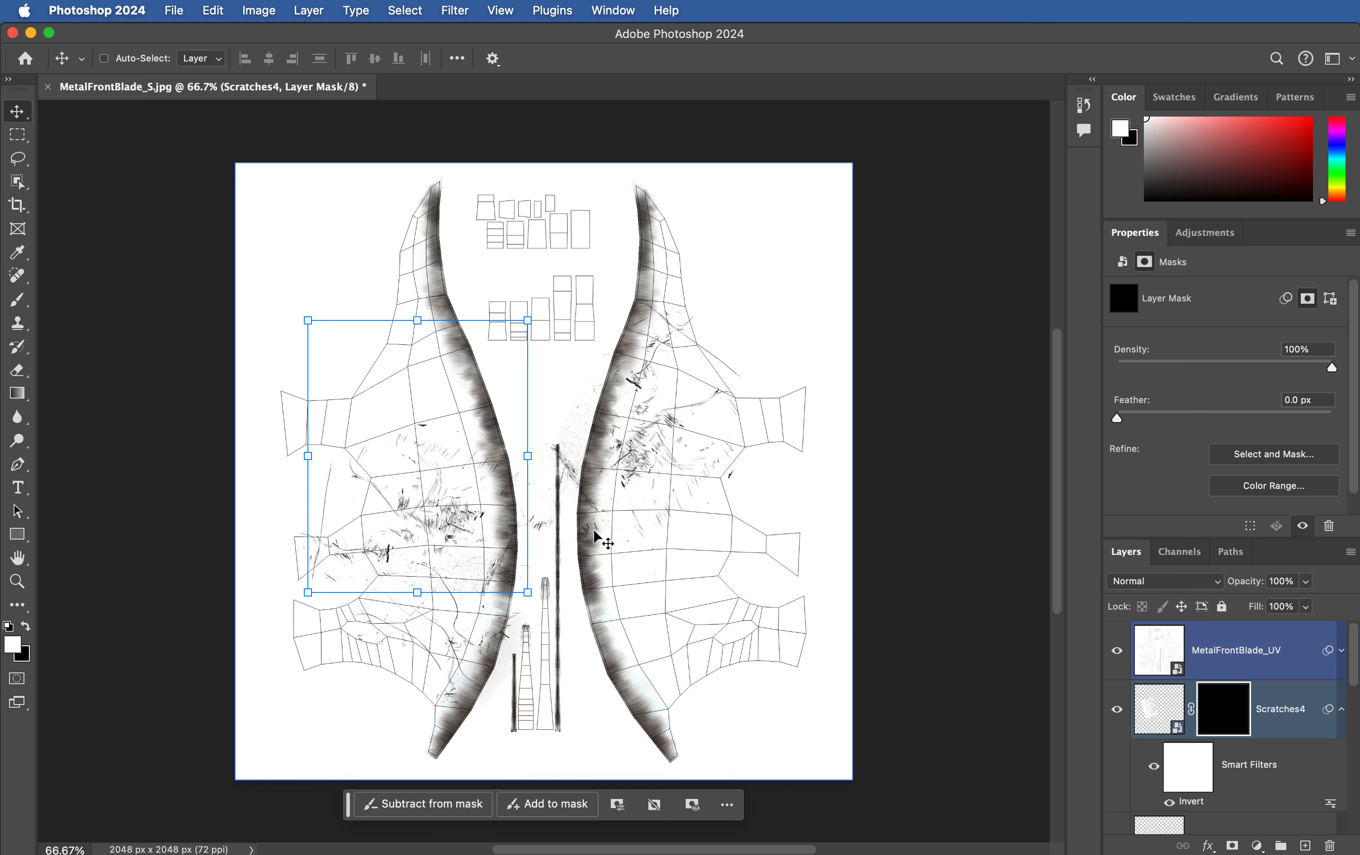
Step: Set the brush size to 300 and paint white on the Scratches4 mask around the left blade's middle, undoing the last stroke
{"action": "key", "text": "b"}
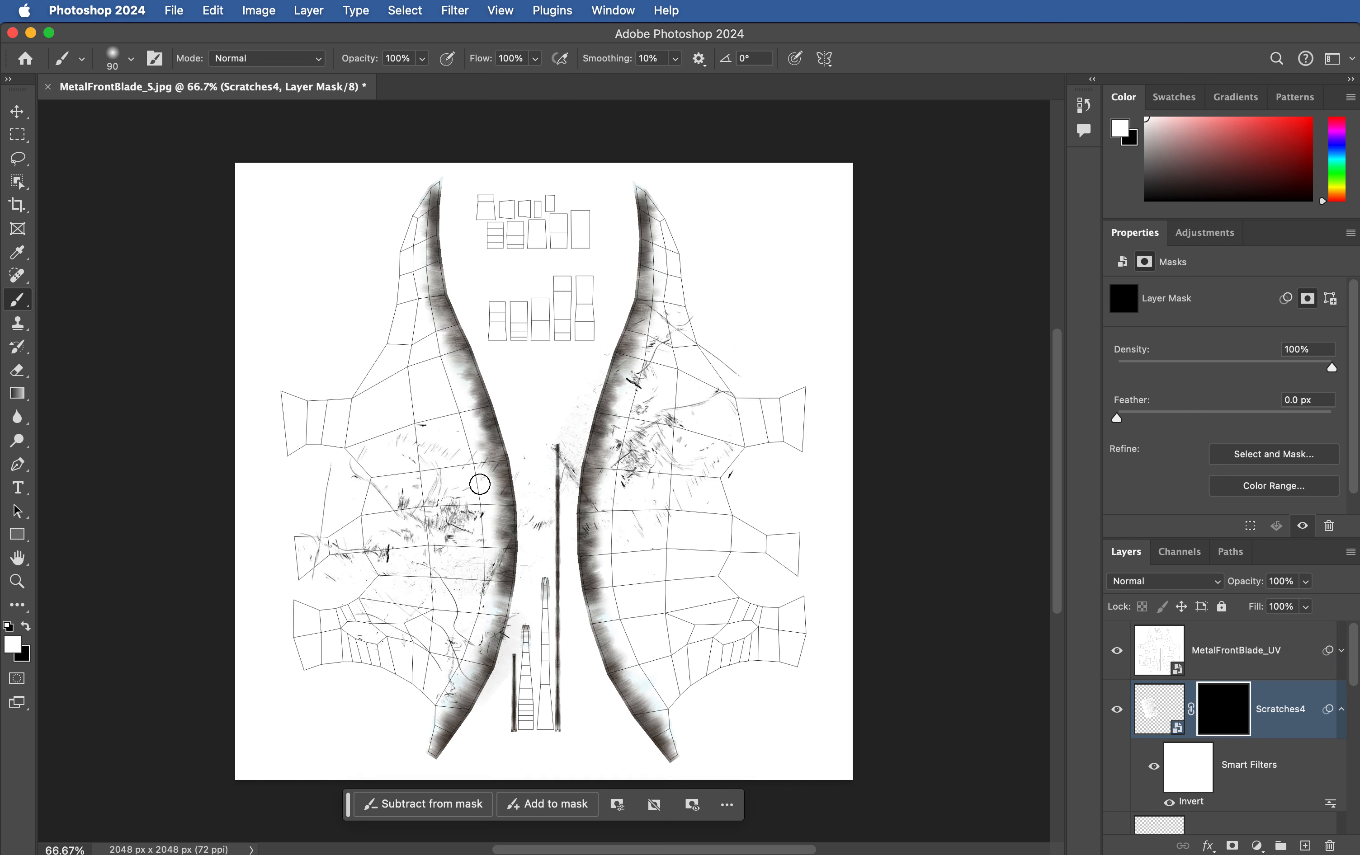
{"action": "key", "text": "bracketright"}
{"action": "key", "text": "bracketright"}
{"action": "key", "text": "bracketright"}
{"action": "key", "text": "bracketright"}
{"action": "key", "text": "bracketright"}
{"action": "key", "text": "bracketright"}
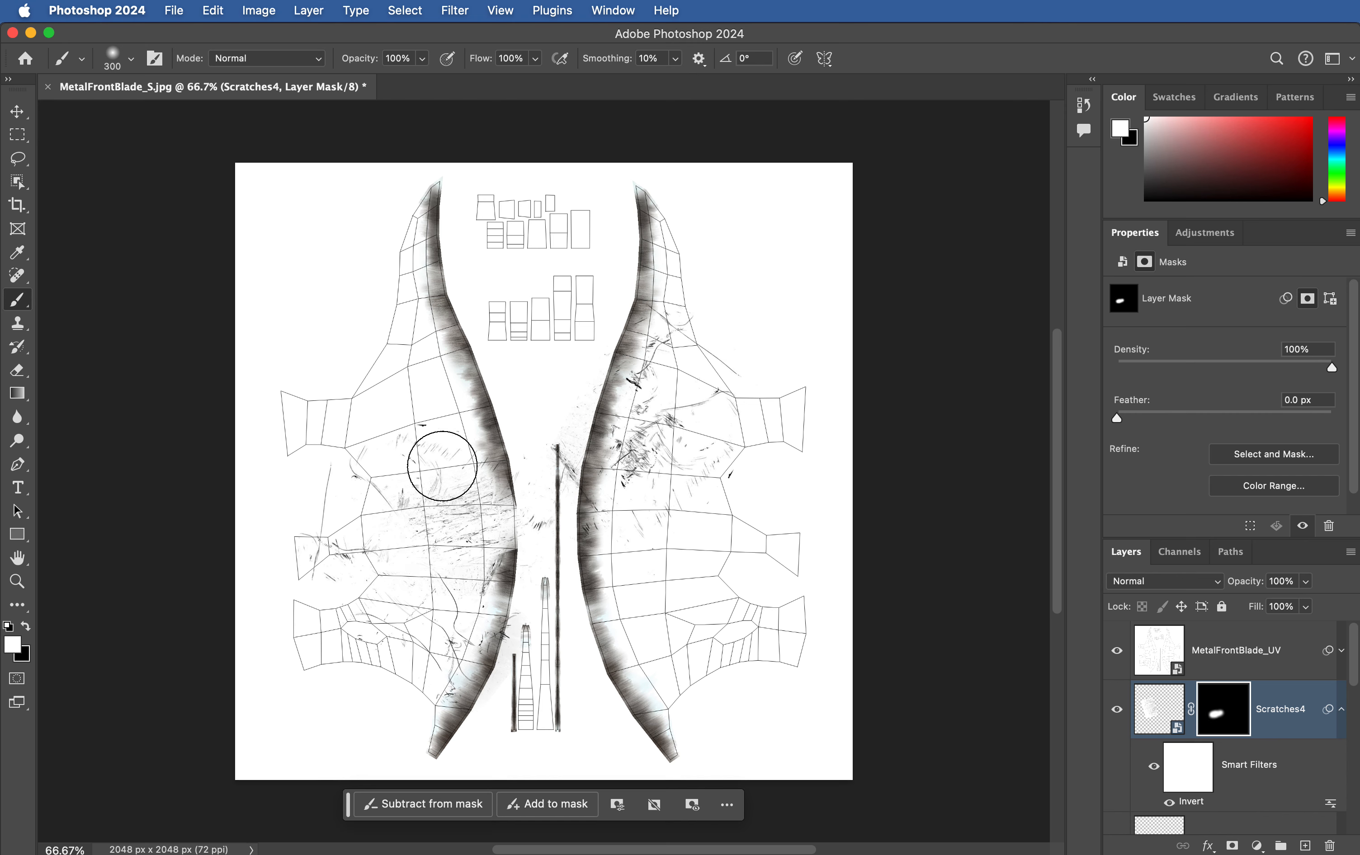
{"action": "left_click", "coordinate": [457, 452]}
{"action": "left_click", "coordinate": [434, 409]}
{"action": "key", "text": "super+z"}
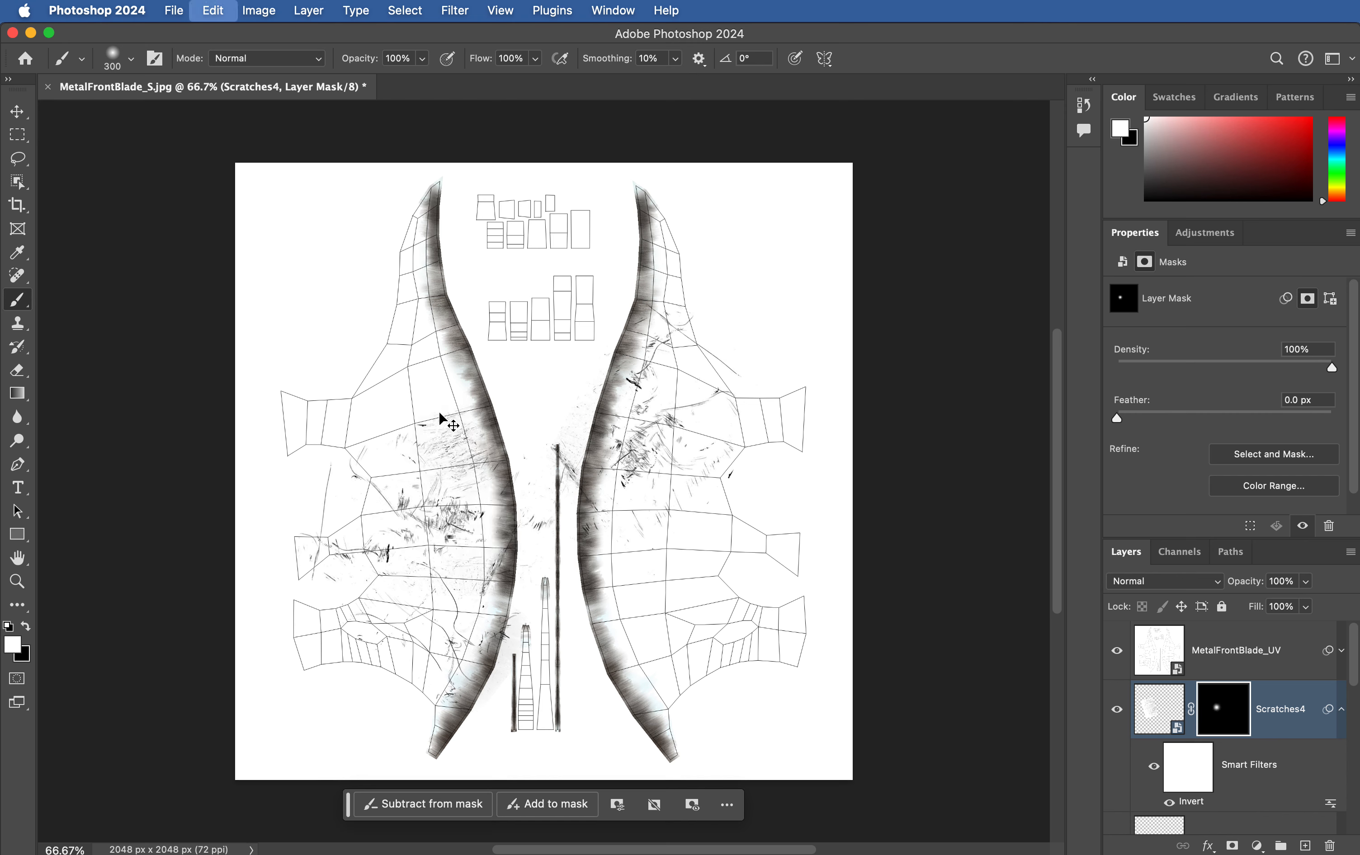
Step: Reveal the Scratches4 texture up the left blade with white on its mask, and paint black beside the cutting edge
{"action": "left_click", "coordinate": [446, 418]}
{"action": "left_click", "coordinate": [421, 370]}
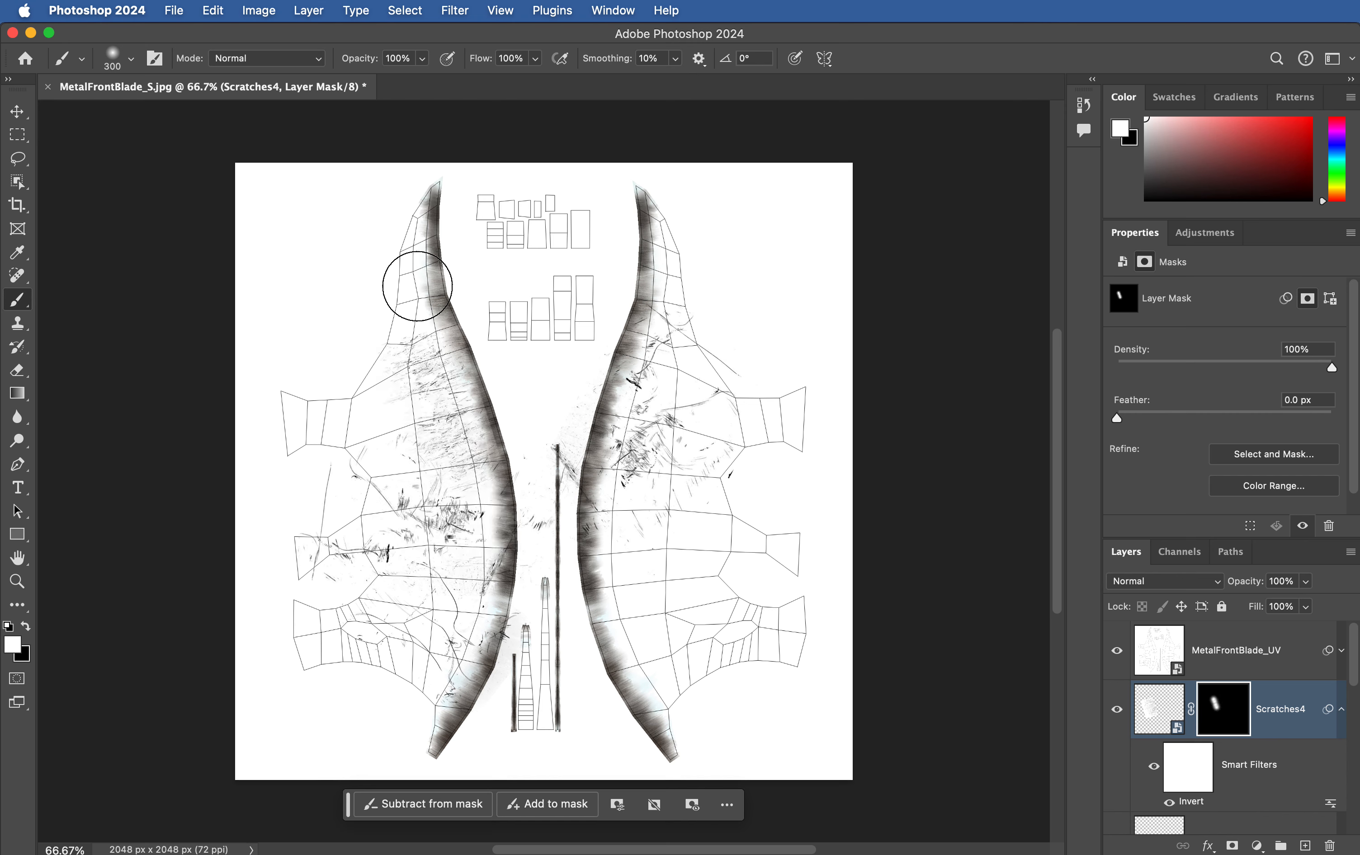
{"action": "key", "text": "x"}
{"action": "left_click_drag", "start_coordinate": [486, 331], "coordinate": [522, 426]}
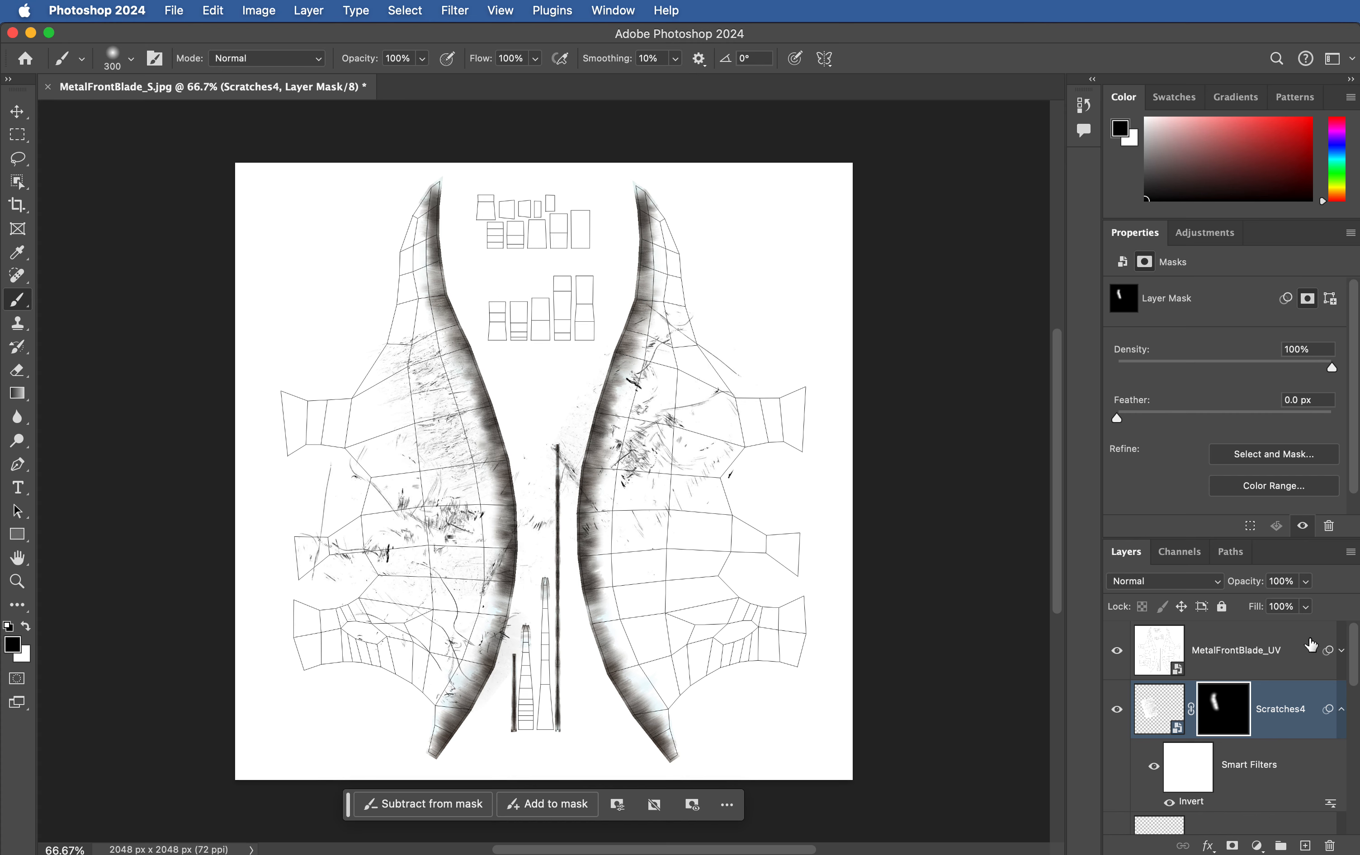
{"action": "left_click", "coordinate": [1165, 581]}
{"action": "left_click", "coordinate": [1151, 646]}
{"action": "key", "text": "super+z"}
Step: Select the Scratches4 layer's image instead of its mask and set the layer's blend mode to Darken
{"action": "left_click", "coordinate": [1177, 722]}
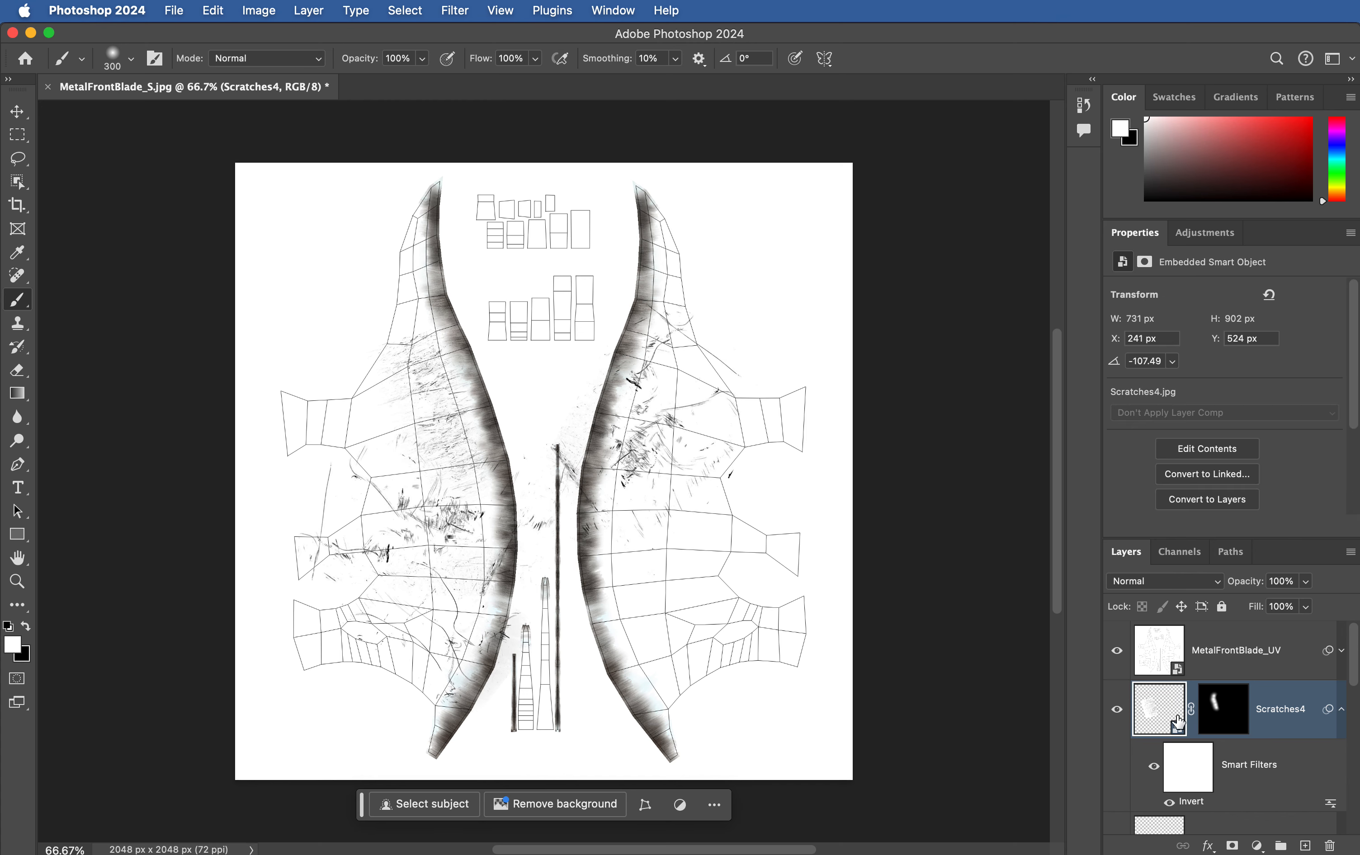
{"action": "left_click", "coordinate": [1151, 585]}
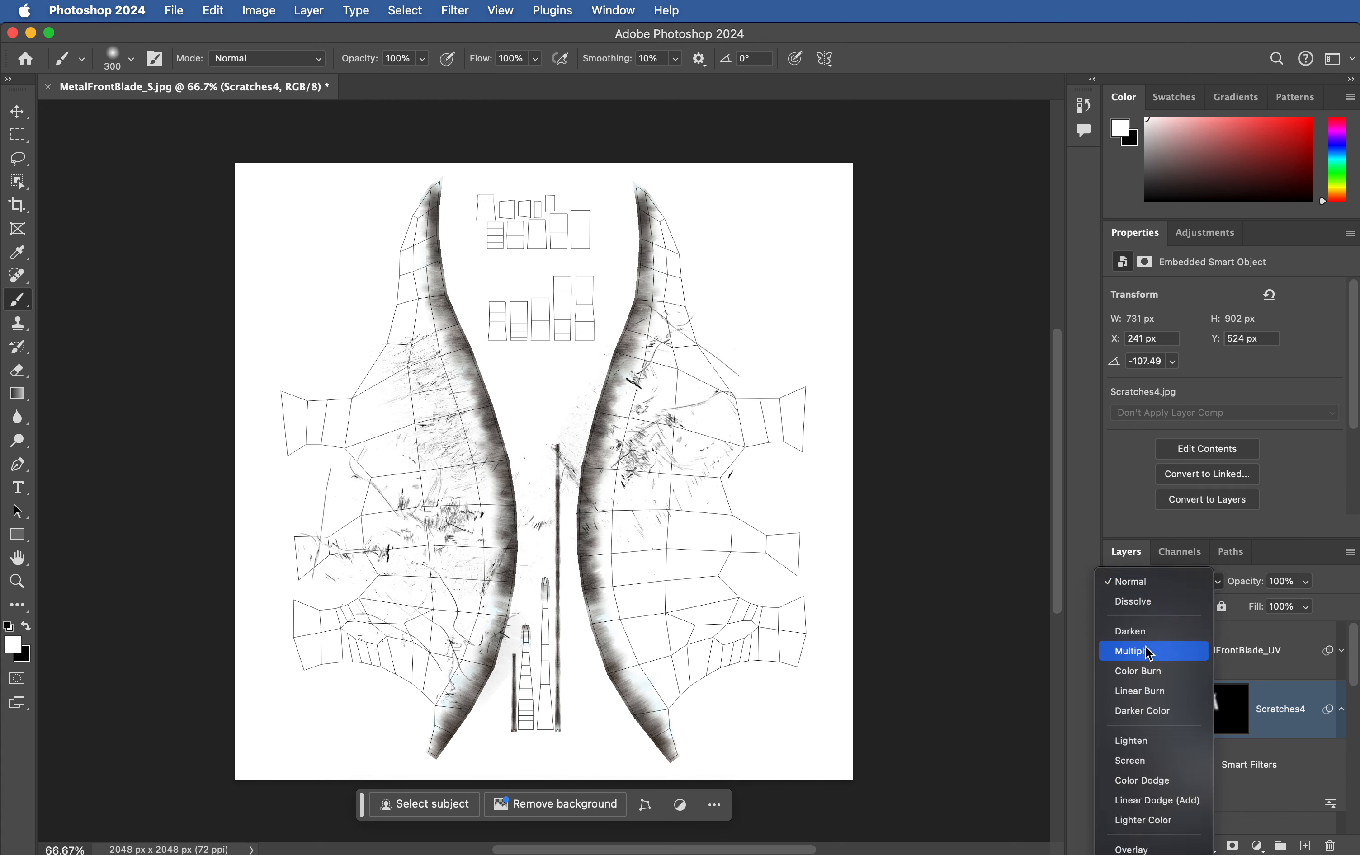
{"action": "left_click", "coordinate": [1148, 629]}
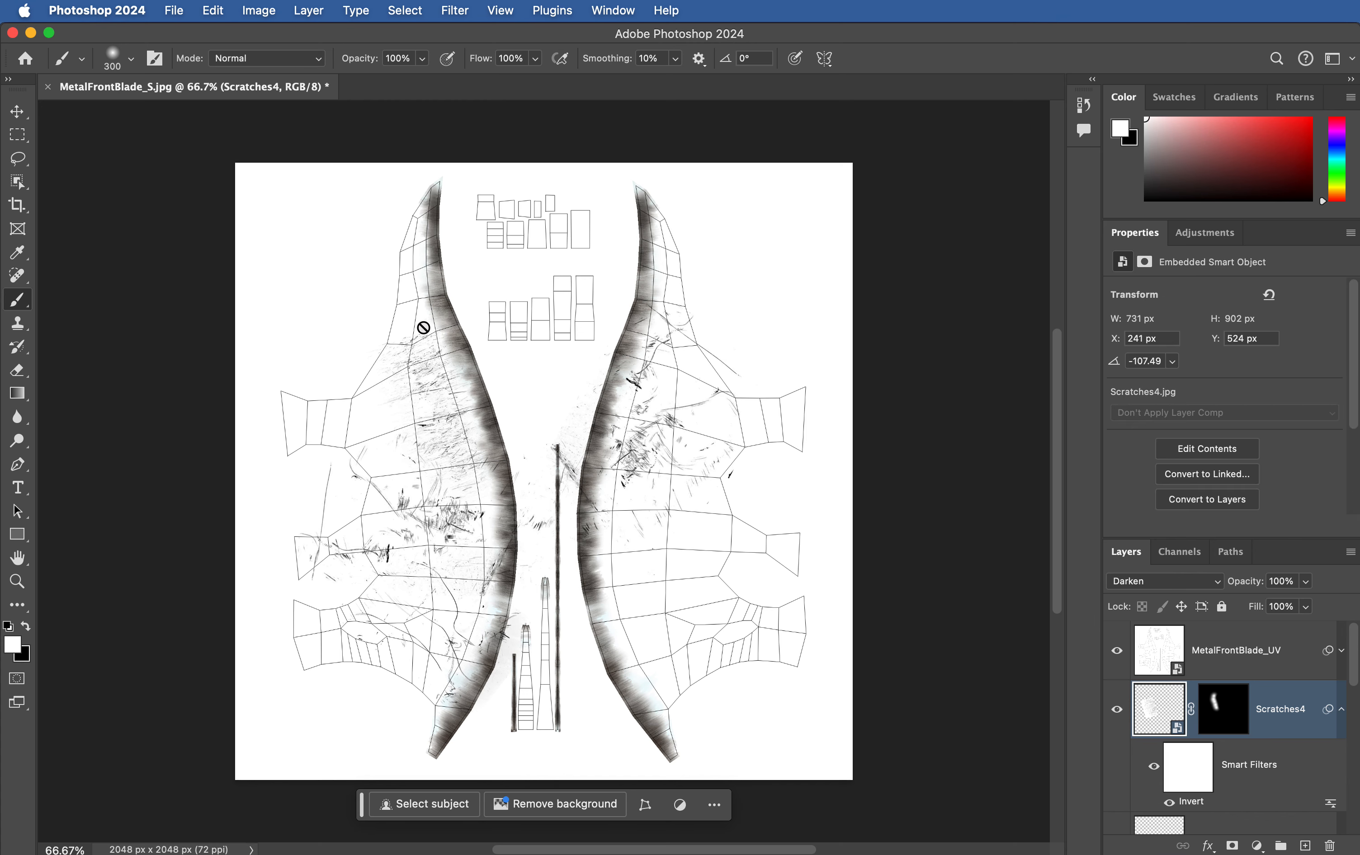
Step: Place Scratches5.jpg from the footage folder above Scratches4, over the right blade and the canvas centre
{"action": "key", "text": "super+Tab"}
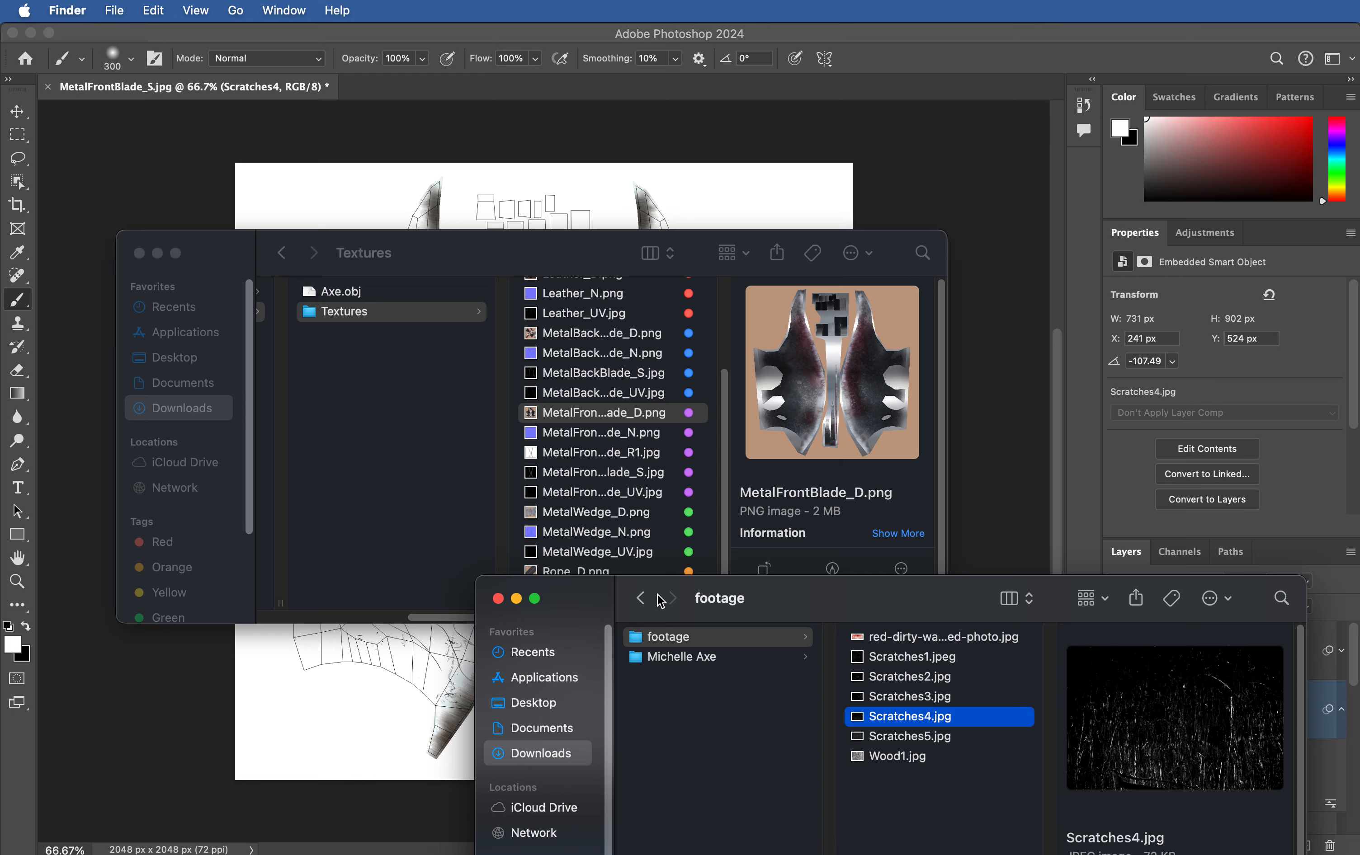
{"action": "left_click_drag", "start_coordinate": [899, 738], "coordinate": [373, 684]}
{"action": "left_click_drag", "start_coordinate": [619, 488], "coordinate": [758, 542]}
{"action": "key", "text": "Return"}
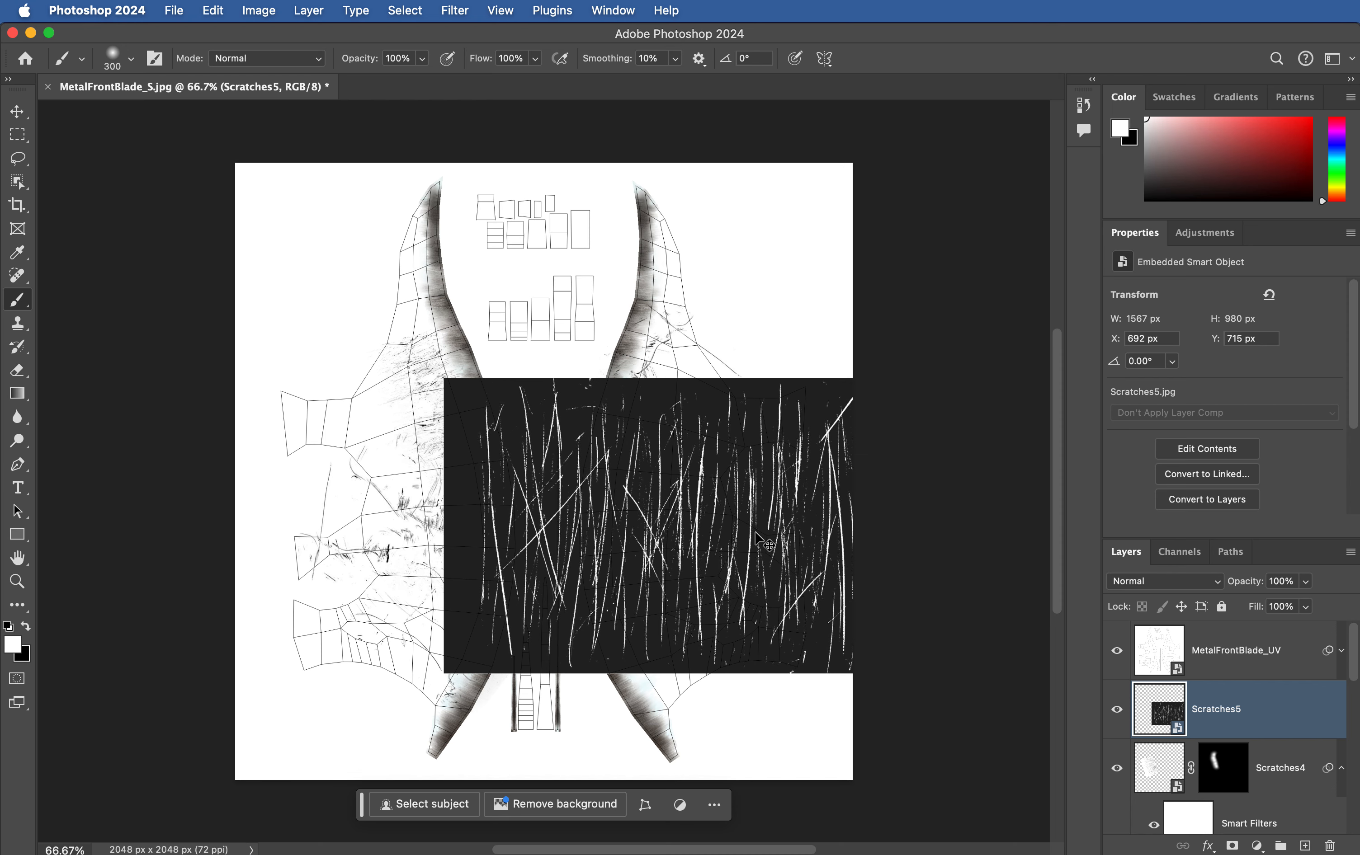
Step: Increase the Scratches5 layer's contrast with Curves, mapping input 172 to 255 and input 39 to 0, and invert the layer
{"action": "key", "text": "super+m"}
{"action": "left_click_drag", "start_coordinate": [1175, 334], "coordinate": [1073, 341]}
{"action": "left_click_drag", "start_coordinate": [1131, 424], "coordinate": [1058, 395]}
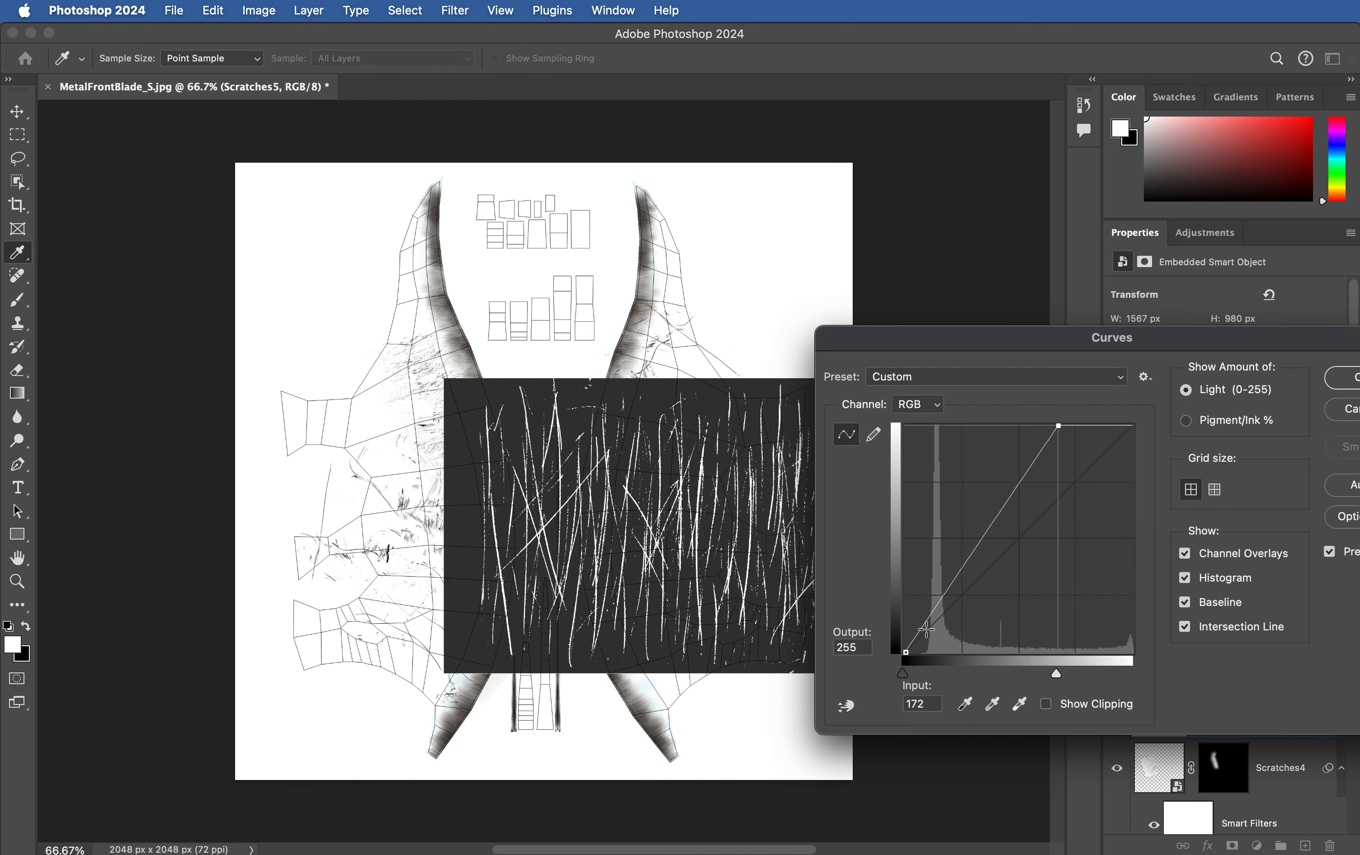
{"action": "left_click_drag", "start_coordinate": [905, 656], "coordinate": [941, 669]}
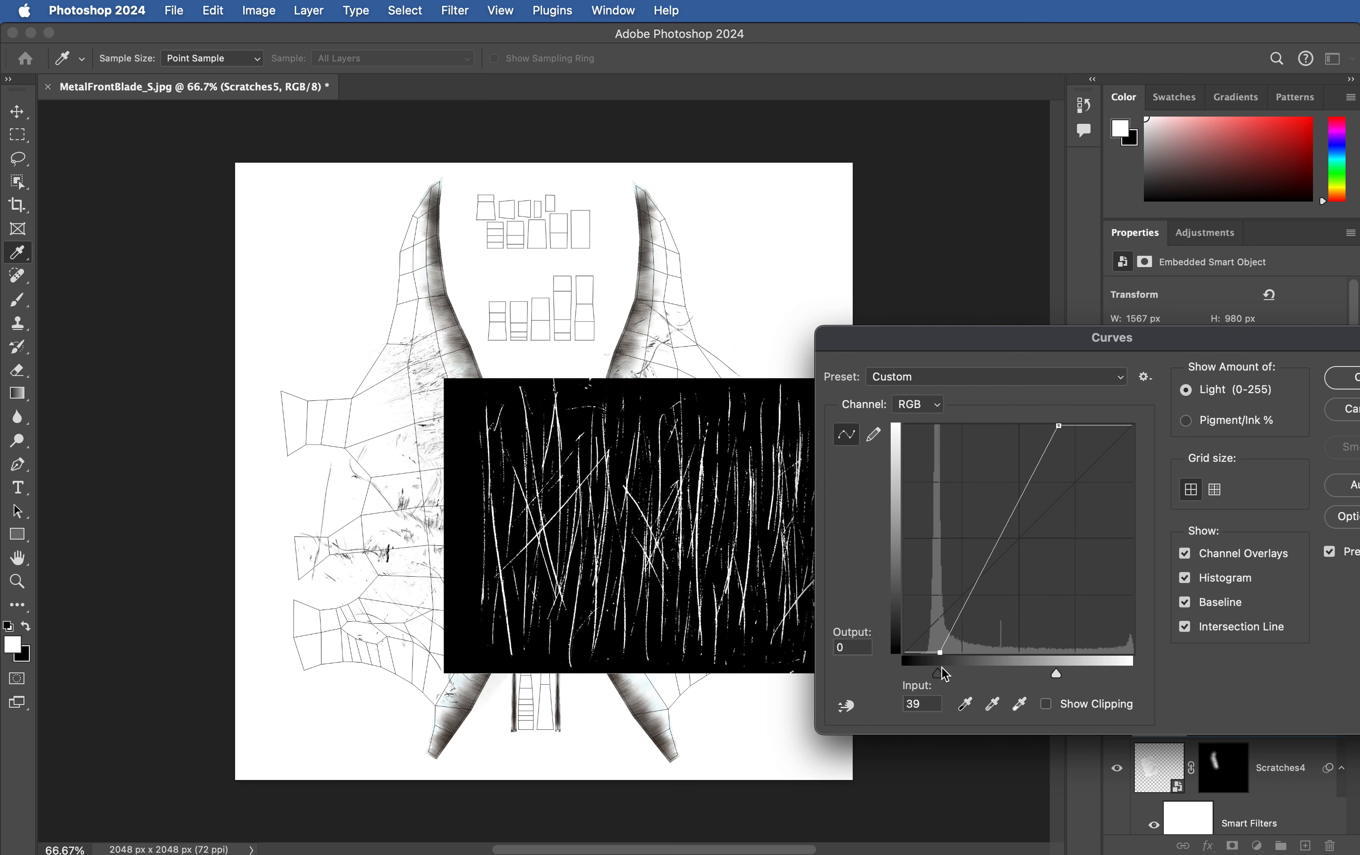
{"action": "key", "text": "Return"}
{"action": "key", "text": "super+i"}
Step: Scale the Scratches5 layer to about 39%, rotate it about 91 degrees, and position it over the right blade's lower half
{"action": "key", "text": "super+t"}
{"action": "left_click", "coordinate": [1226, 459]}
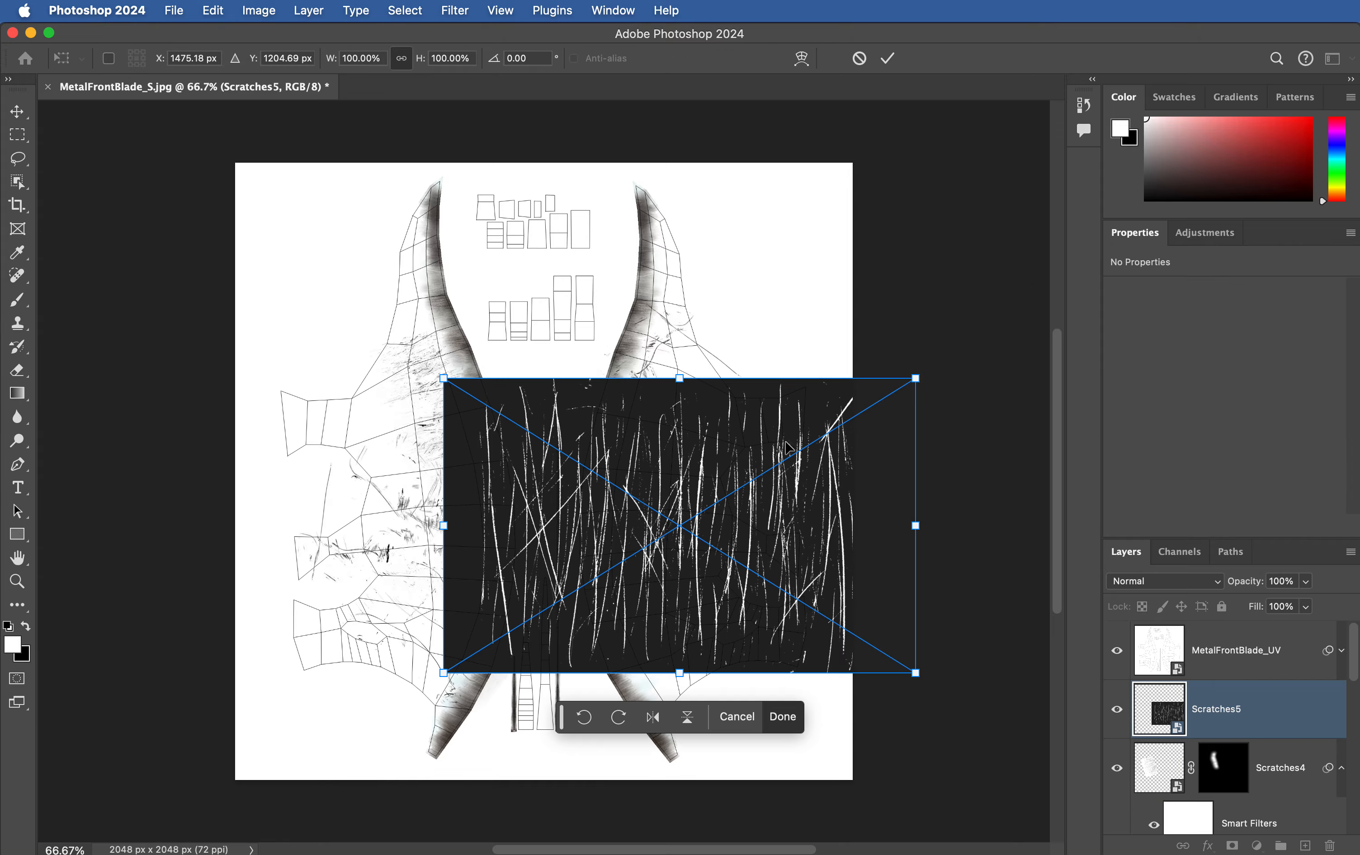
{"action": "left_click_drag", "start_coordinate": [847, 340], "coordinate": [747, 630]}
{"action": "left_click_drag", "start_coordinate": [738, 574], "coordinate": [760, 688]}
{"action": "left_click_drag", "start_coordinate": [744, 580], "coordinate": [729, 580]}
{"action": "left_click_drag", "start_coordinate": [745, 683], "coordinate": [695, 630]}
{"action": "left_click_drag", "start_coordinate": [656, 539], "coordinate": [675, 580]}
{"action": "left_click_drag", "start_coordinate": [720, 658], "coordinate": [697, 626]}
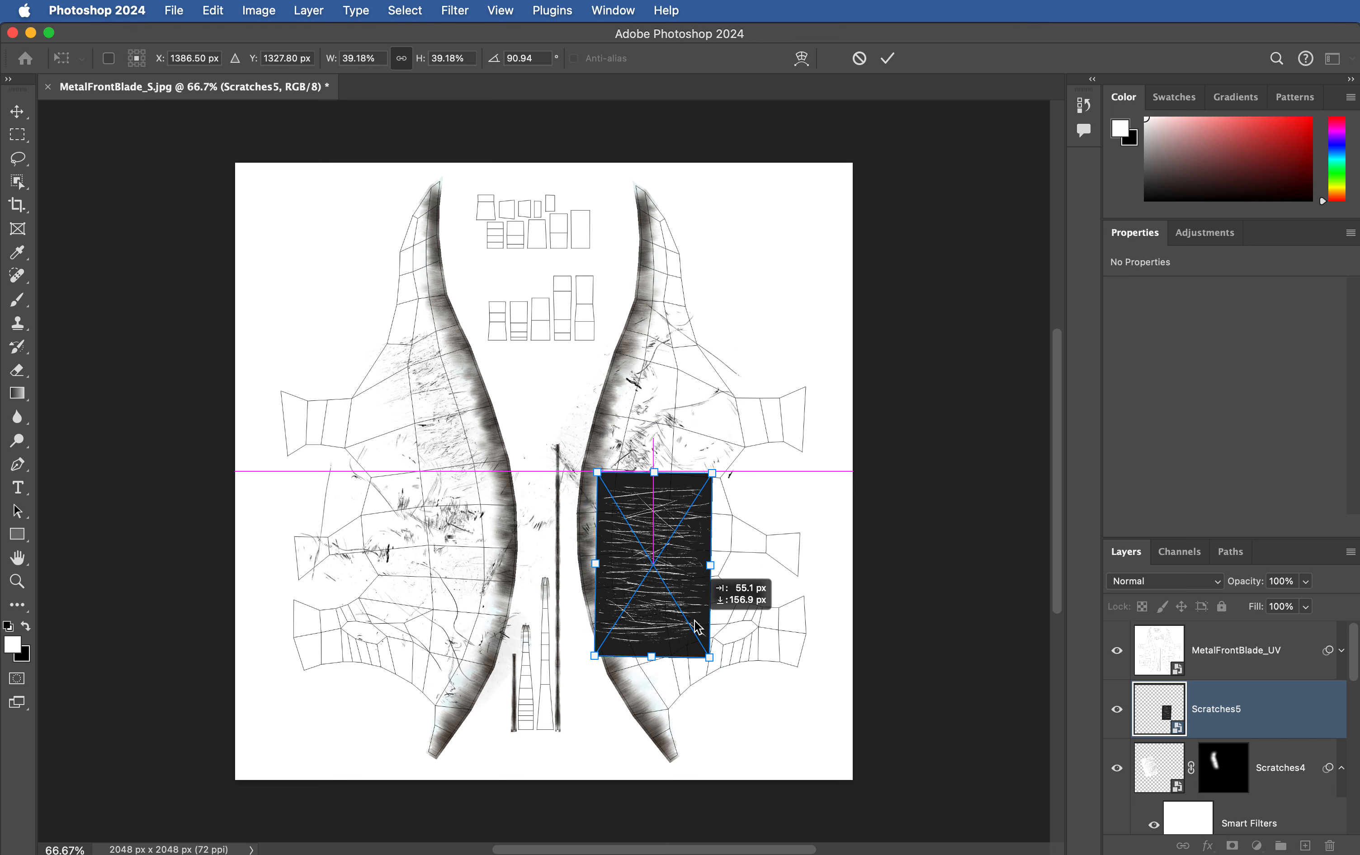
{"action": "key", "text": "Return"}
Step: Add a black mask to the Scratches5 layer and paint white on it to reveal the scratches over the right blade
{"action": "key", "text": "b"}
{"action": "left_click", "coordinate": [1233, 845]}
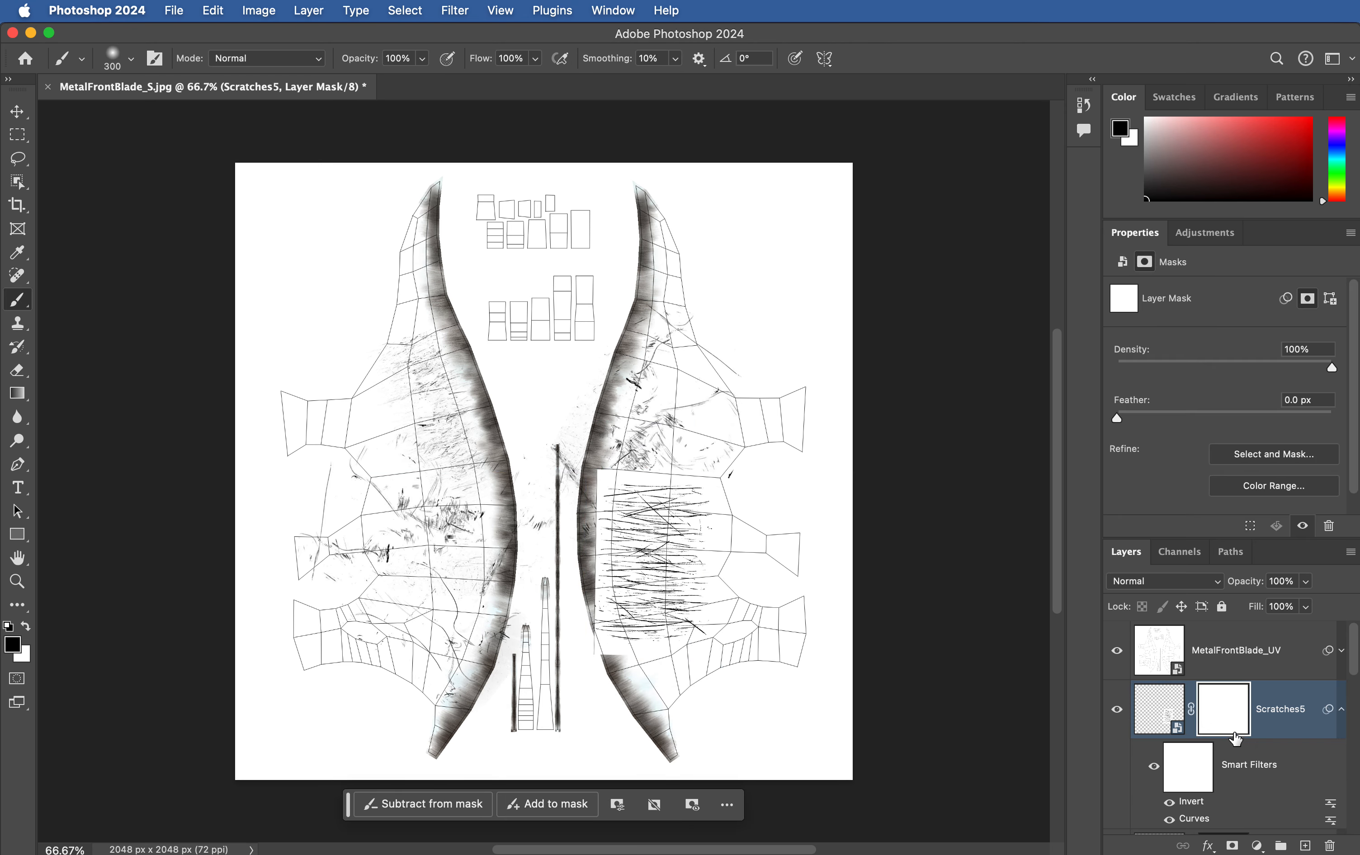
{"action": "key", "text": "super+i"}
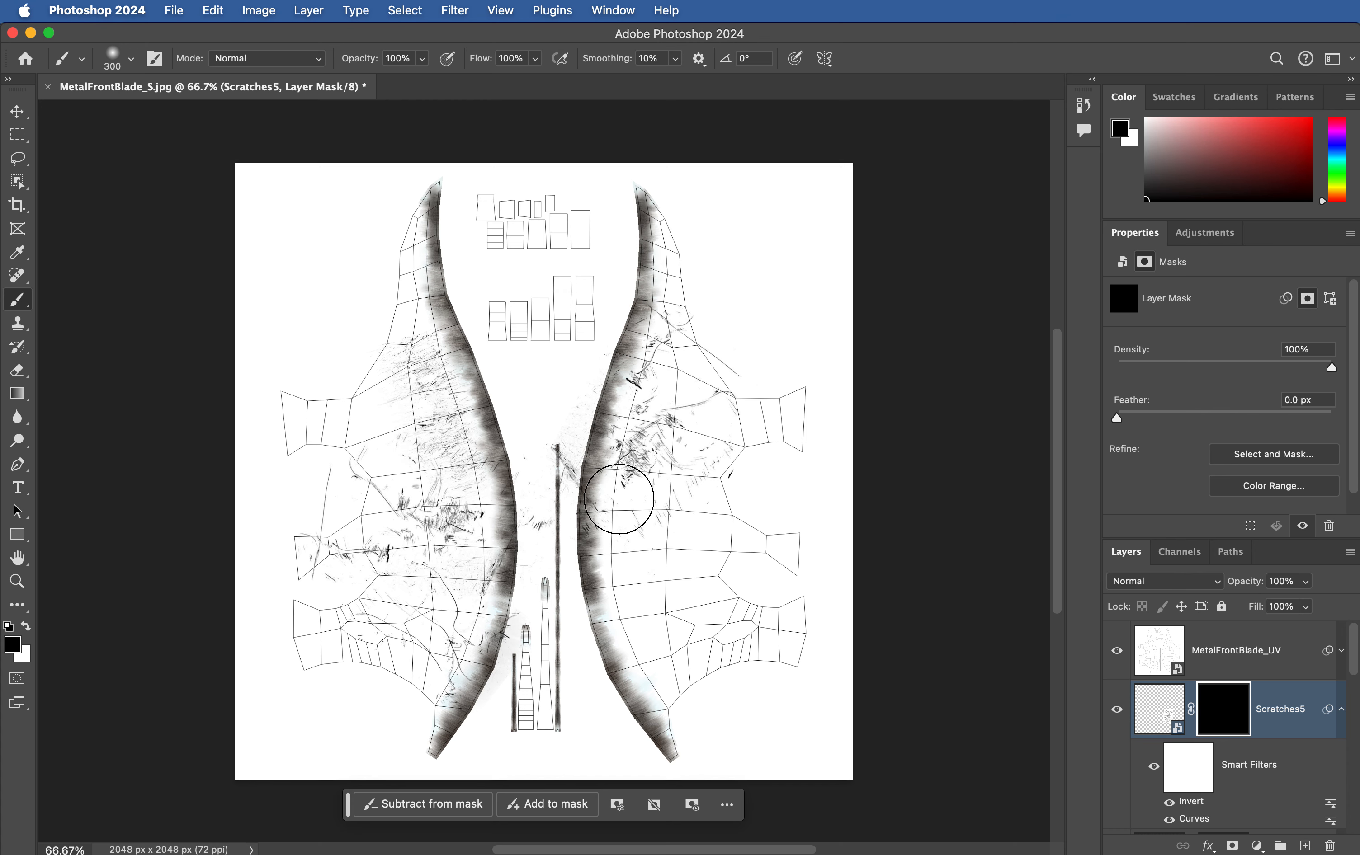
{"action": "key", "text": "x"}
{"action": "mouse_move", "coordinate": [656, 491]}
{"action": "left_mouse_down"}
{"action": "mouse_move", "coordinate": [655, 621]}
{"action": "mouse_move", "coordinate": [634, 670]}
{"action": "mouse_move", "coordinate": [673, 622]}
{"action": "mouse_move", "coordinate": [654, 612]}
{"action": "mouse_move", "coordinate": [662, 477]}
{"action": "mouse_move", "coordinate": [681, 558]}
{"action": "left_mouse_up"}
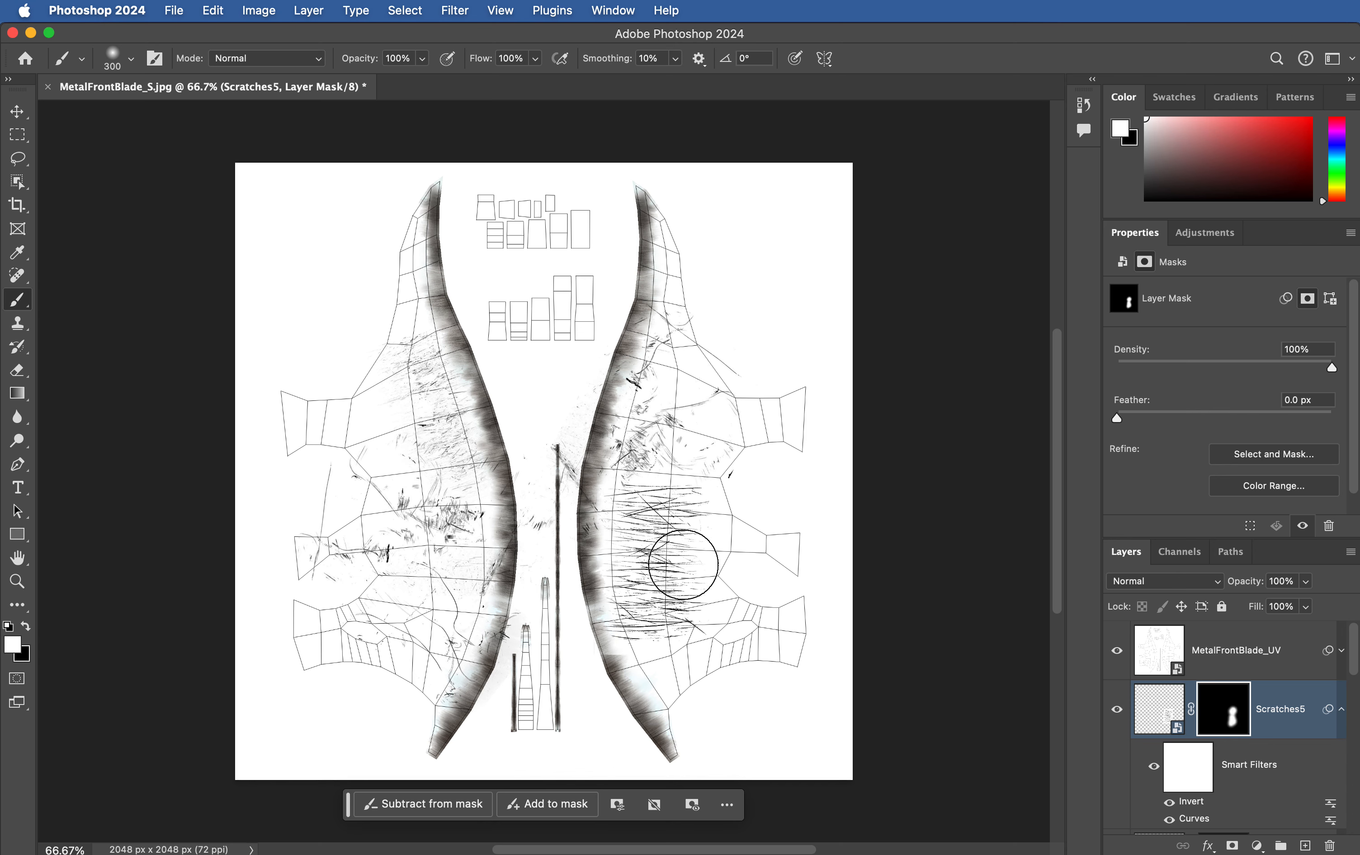
Step: Select the Scratches5 layer's image instead of its mask and set the layer's blend mode to Multiply
{"action": "left_click", "coordinate": [1277, 693]}
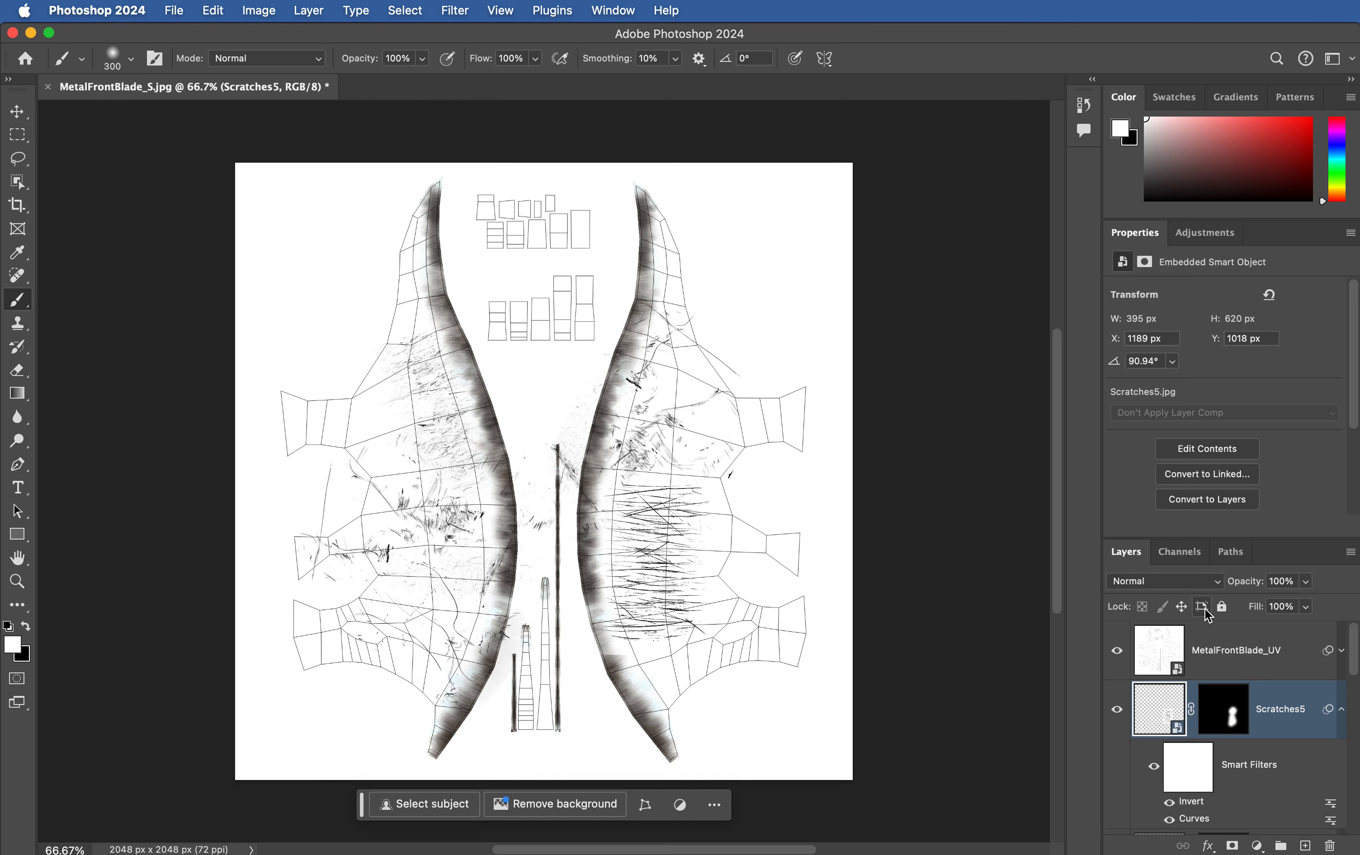
{"action": "left_click", "coordinate": [1157, 581]}
{"action": "left_click", "coordinate": [1151, 647]}
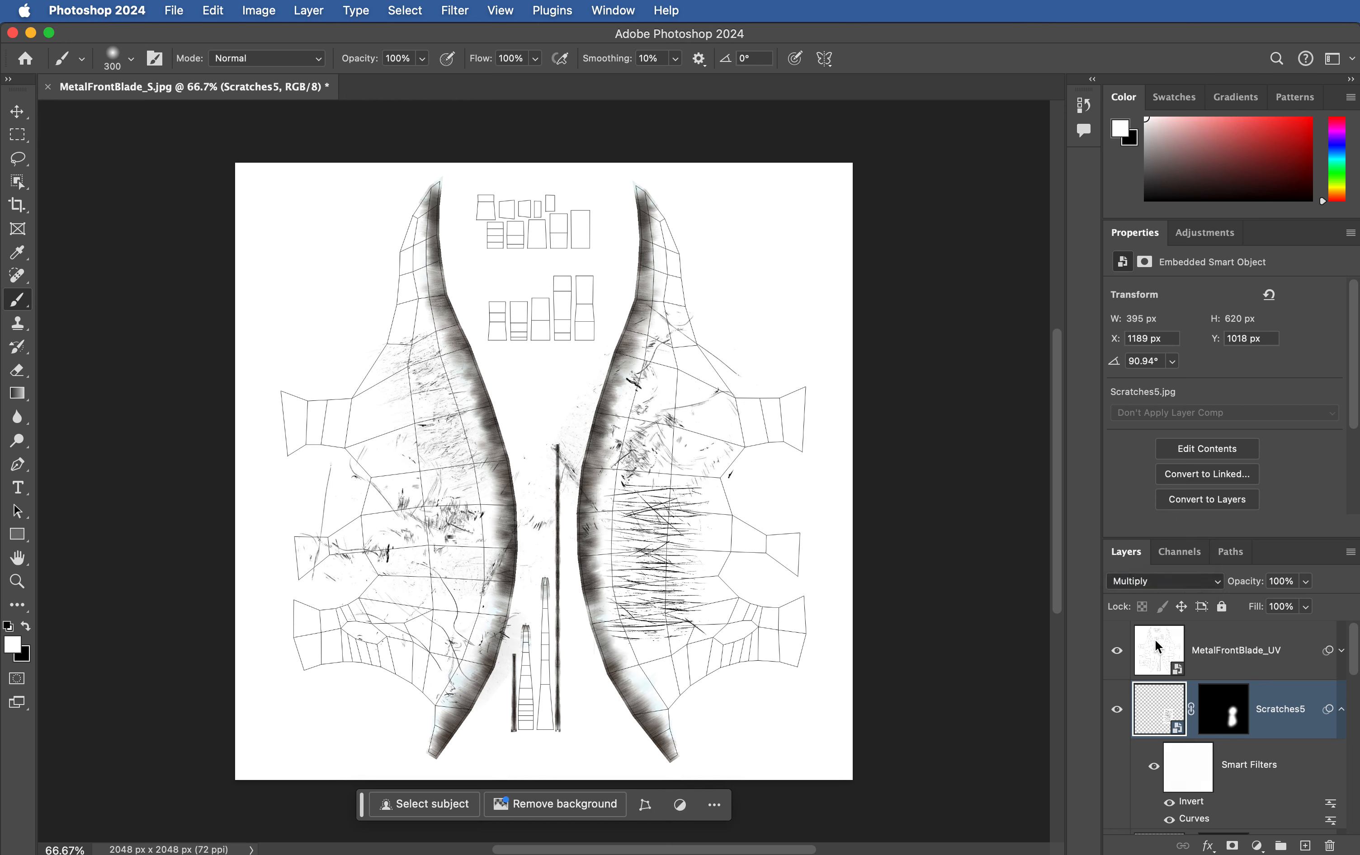
Step: Hide the MetalFrontBlade_UV wireframe layer
{"action": "scroll", "coordinate": [1179, 770], "scroll_direction": "down", "scroll_amount": 5}
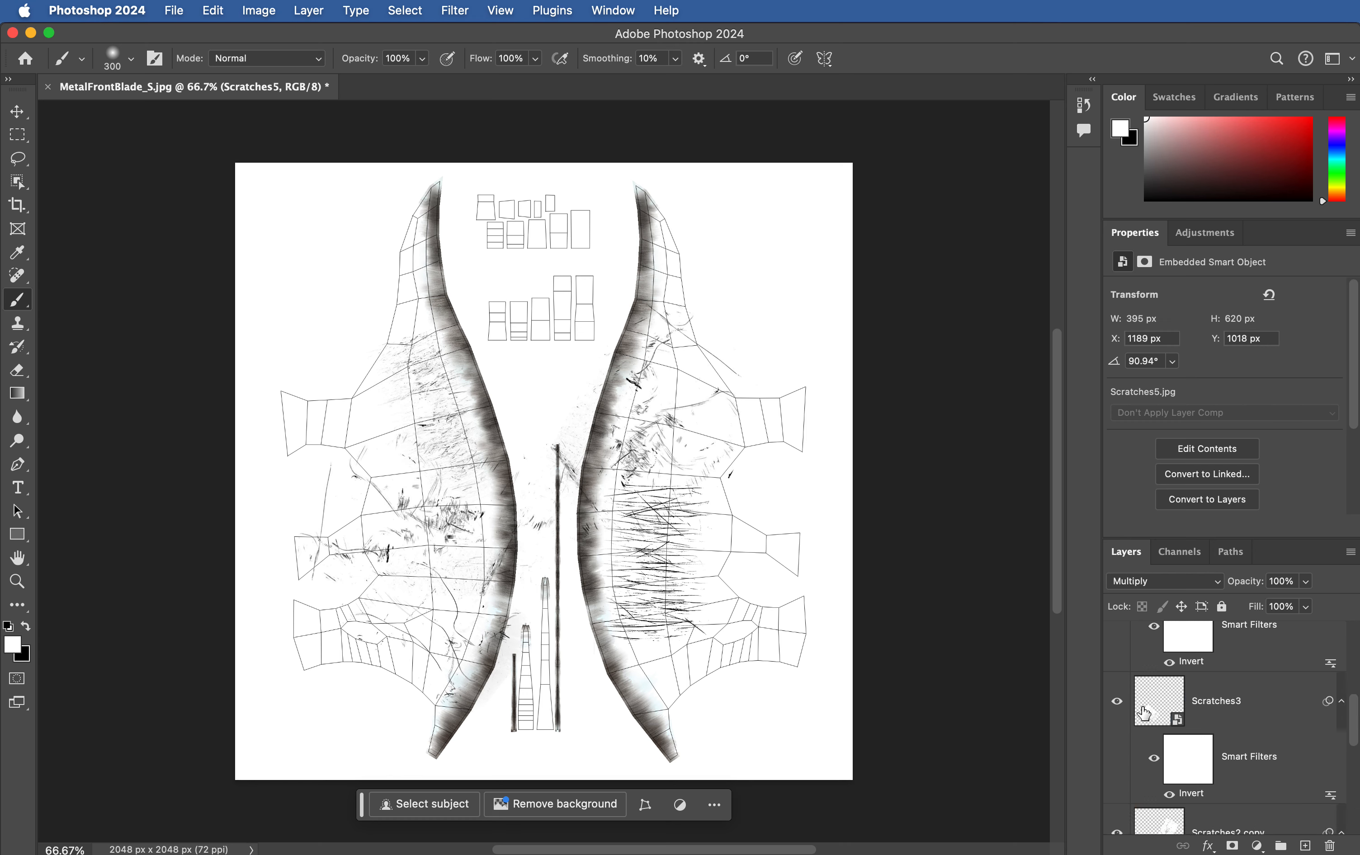
{"action": "scroll", "coordinate": [1146, 719], "scroll_direction": "up", "scroll_amount": 3}
{"action": "left_click", "coordinate": [1117, 652]}
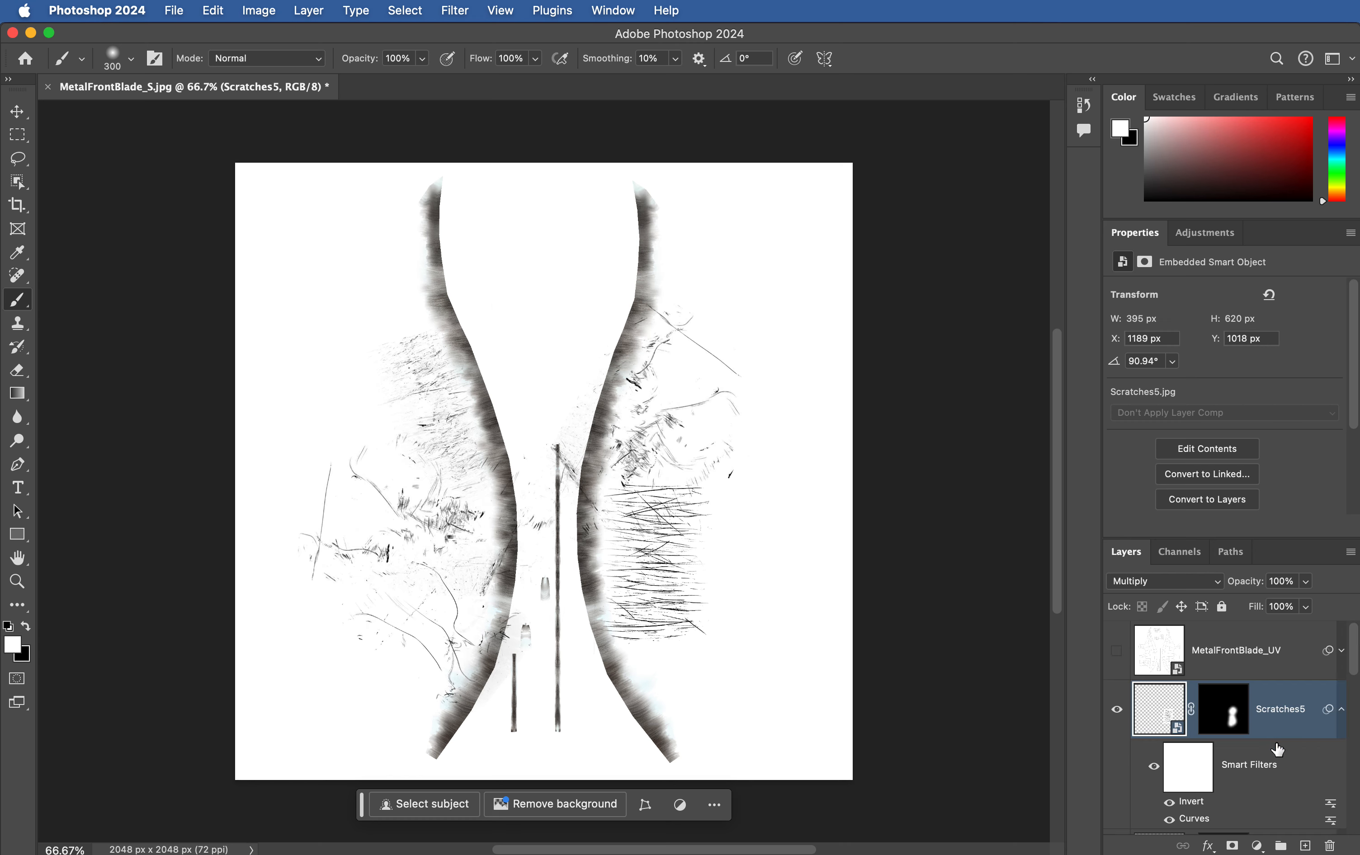
Step: Group all the layers from Scratches5 down to Layer 0 and name the group R2
{"action": "scroll", "coordinate": [1277, 749], "scroll_direction": "down", "scroll_amount": 3}
{"action": "left_click", "coordinate": [1261, 763]}
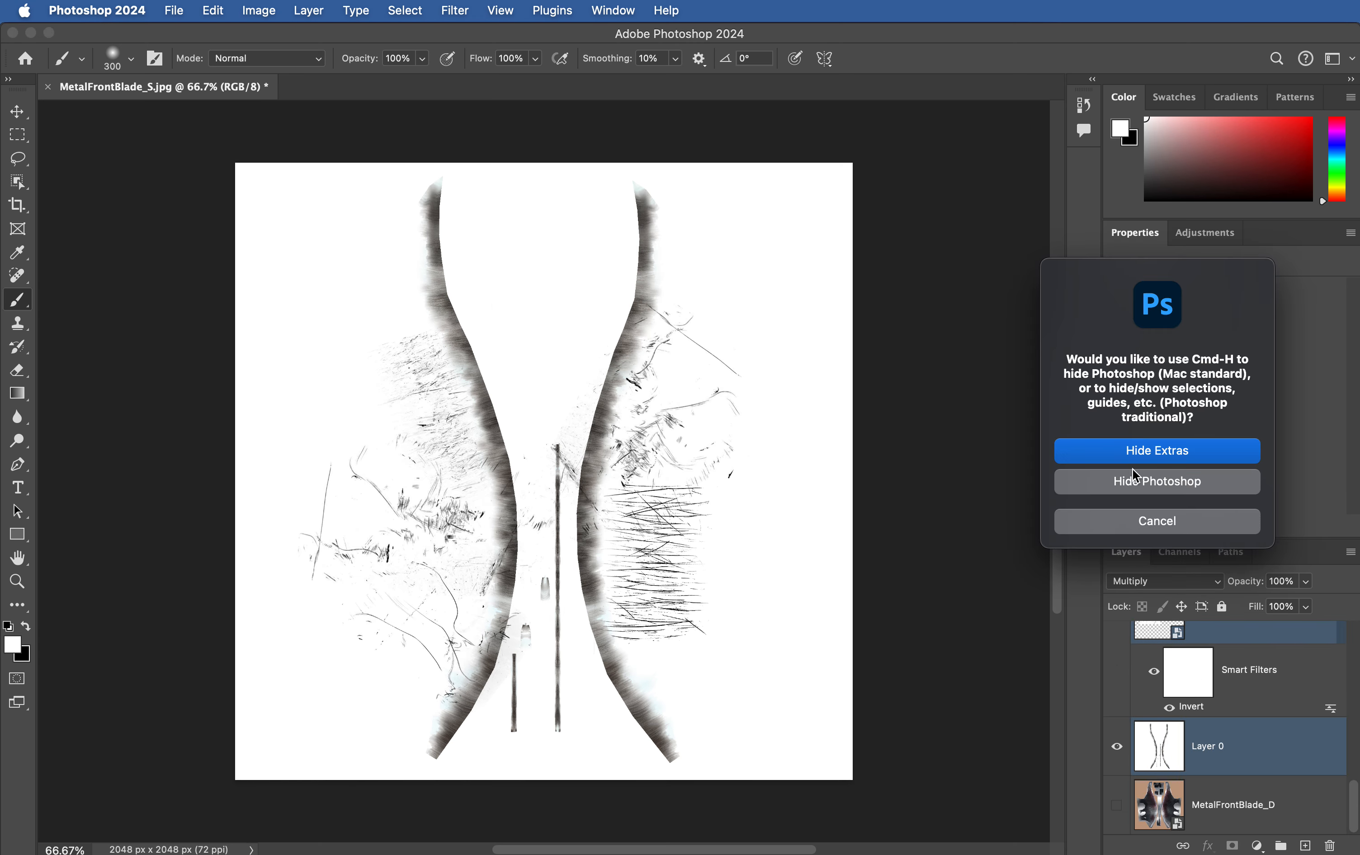
{"action": "left_click", "coordinate": [1131, 522]}
{"action": "key", "text": "super+g"}
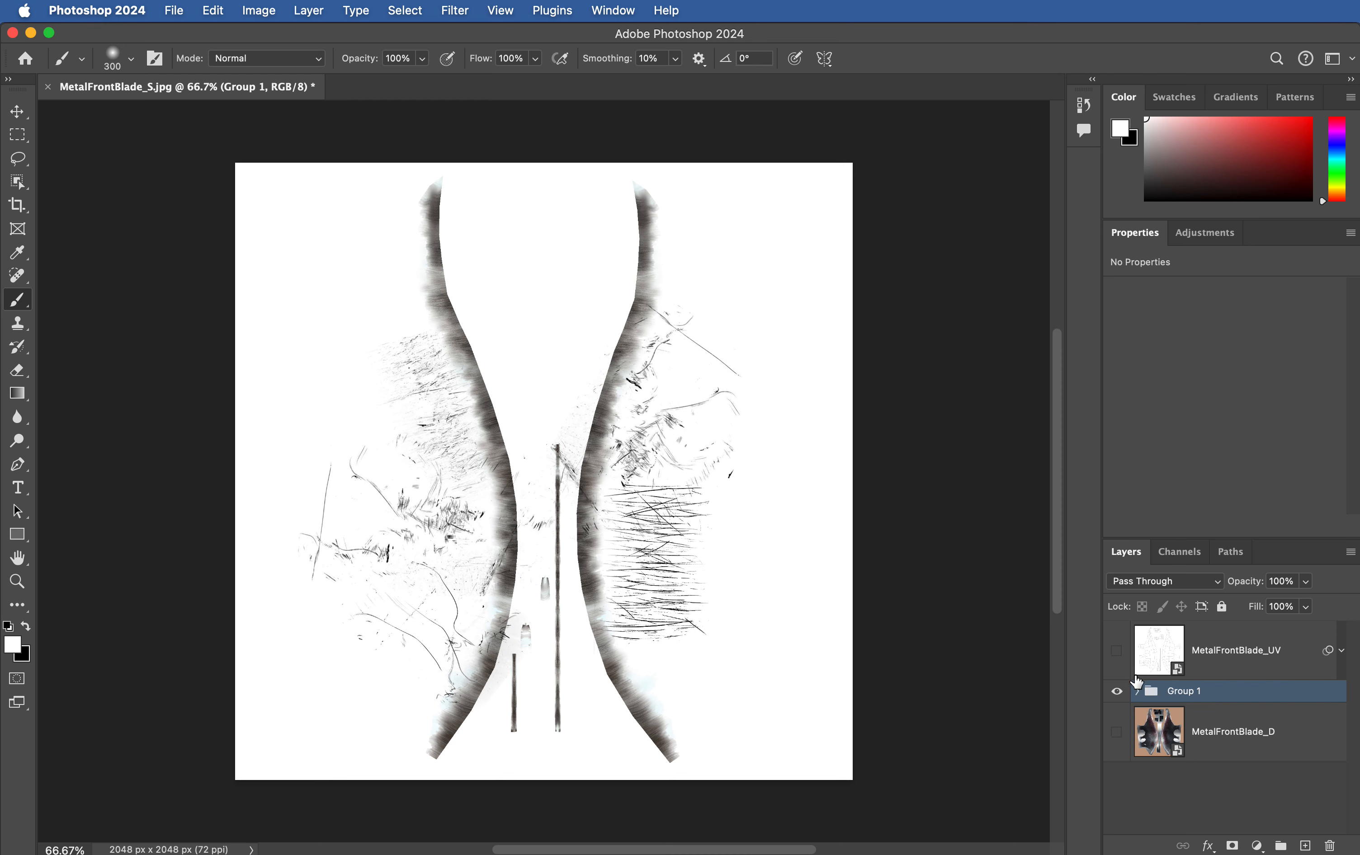
{"action": "left_click", "coordinate": [1116, 691]}
{"action": "type", "text": "R2"}
{"action": "key", "text": "Return"}
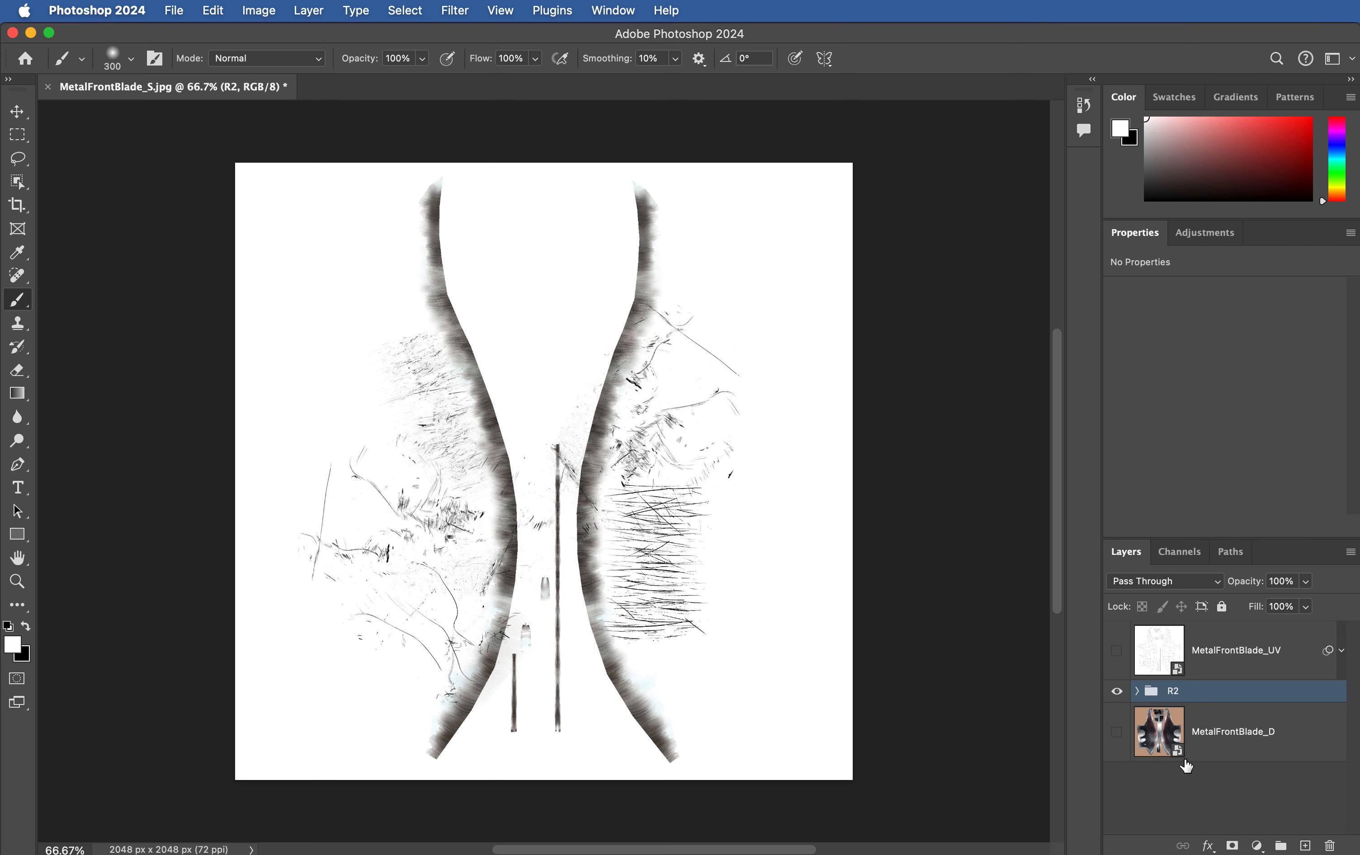
Step: Save the document in Photoshop format as MetalFrontBlade_R2.psd in the Textures folder
{"action": "key", "text": "super+s"}
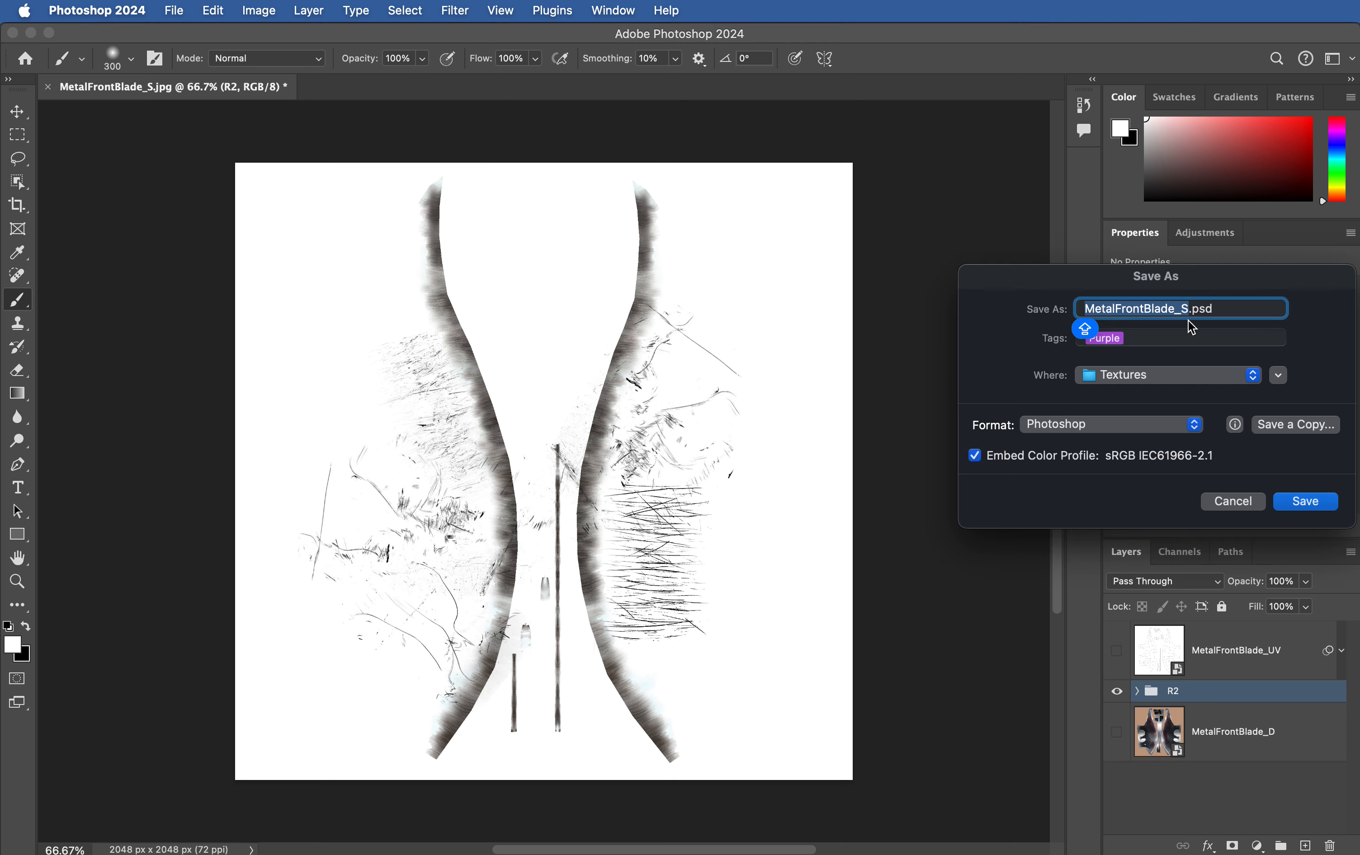
{"action": "key", "text": "Right"}
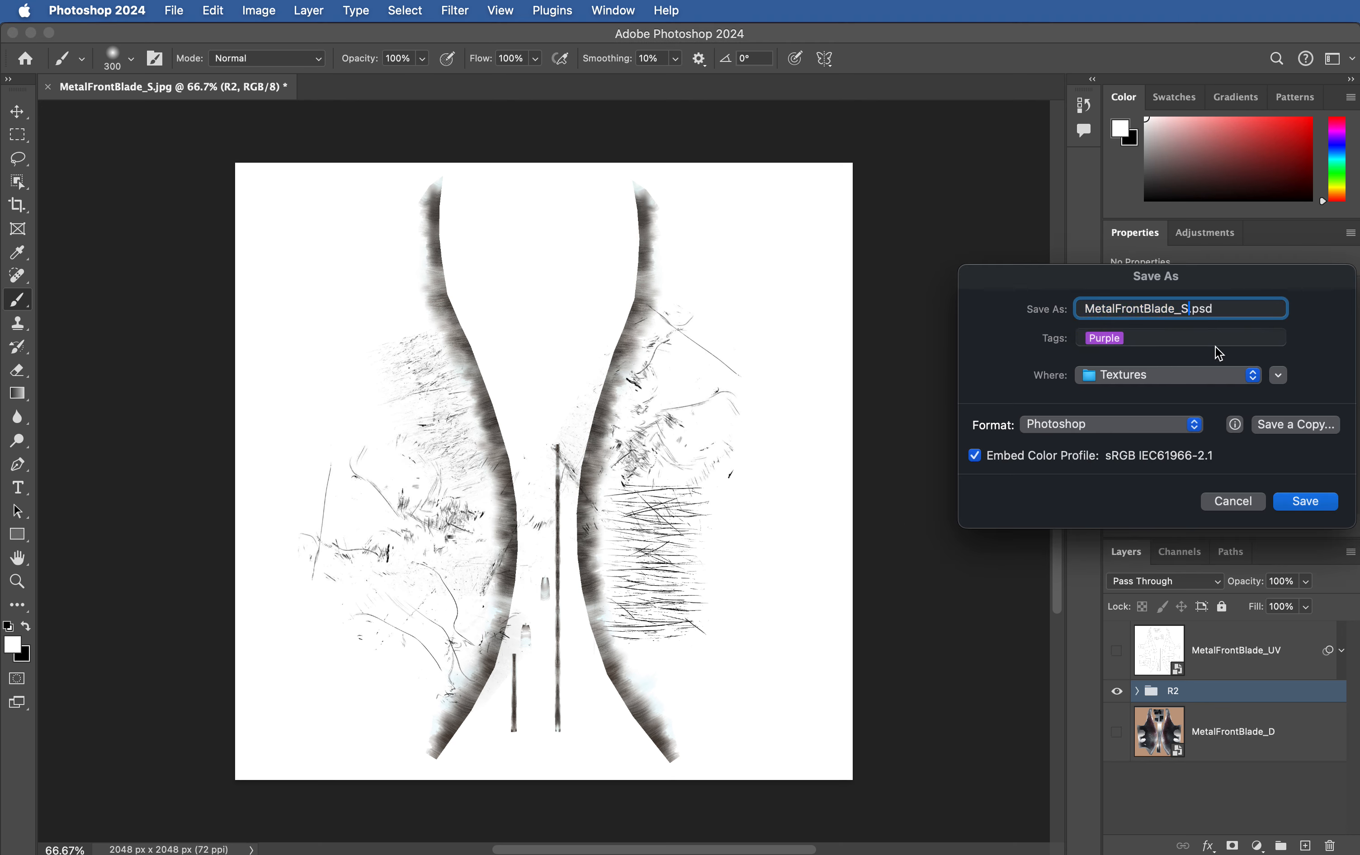
{"action": "left_click", "coordinate": [1192, 311]}
{"action": "left_click", "coordinate": [1301, 500]}
{"action": "key", "text": "Return"}
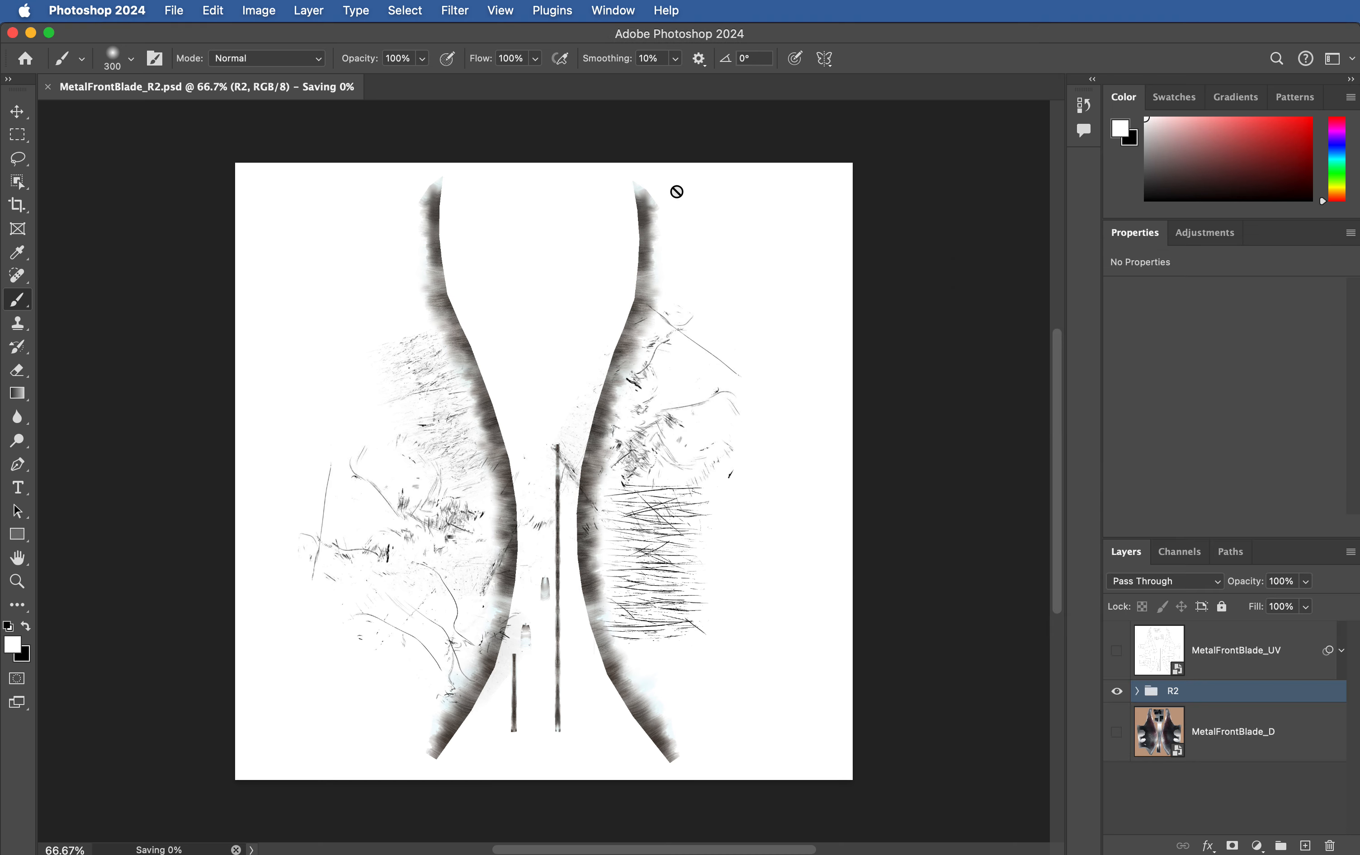
Step: Export the image as a quality 7 JPG named MetalFrontBlade_R2 to the Downloads folder, and close the document
{"action": "left_click", "coordinate": [172, 10]}
{"action": "mouse_move", "coordinate": [236, 269]}
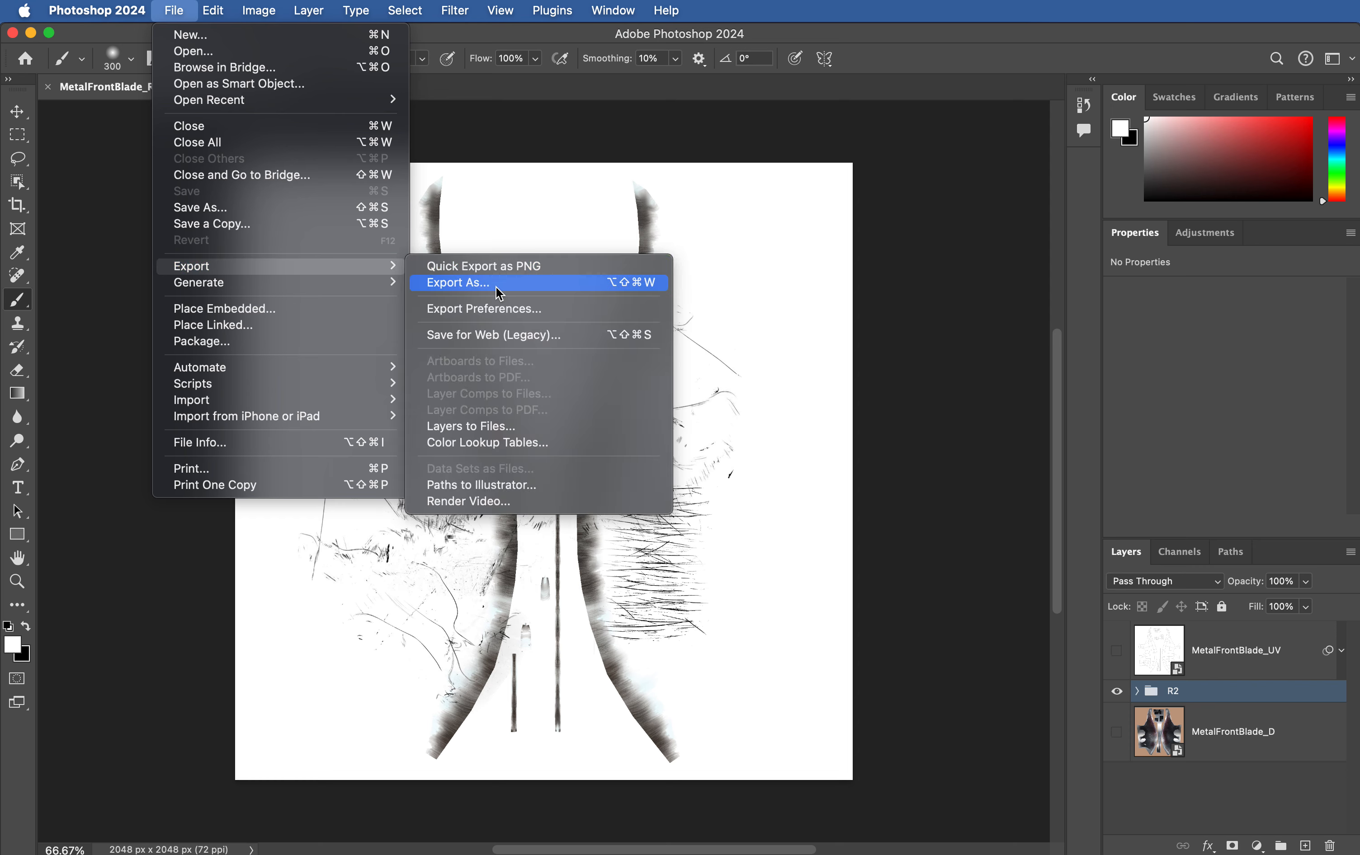
{"action": "left_click", "coordinate": [500, 286]}
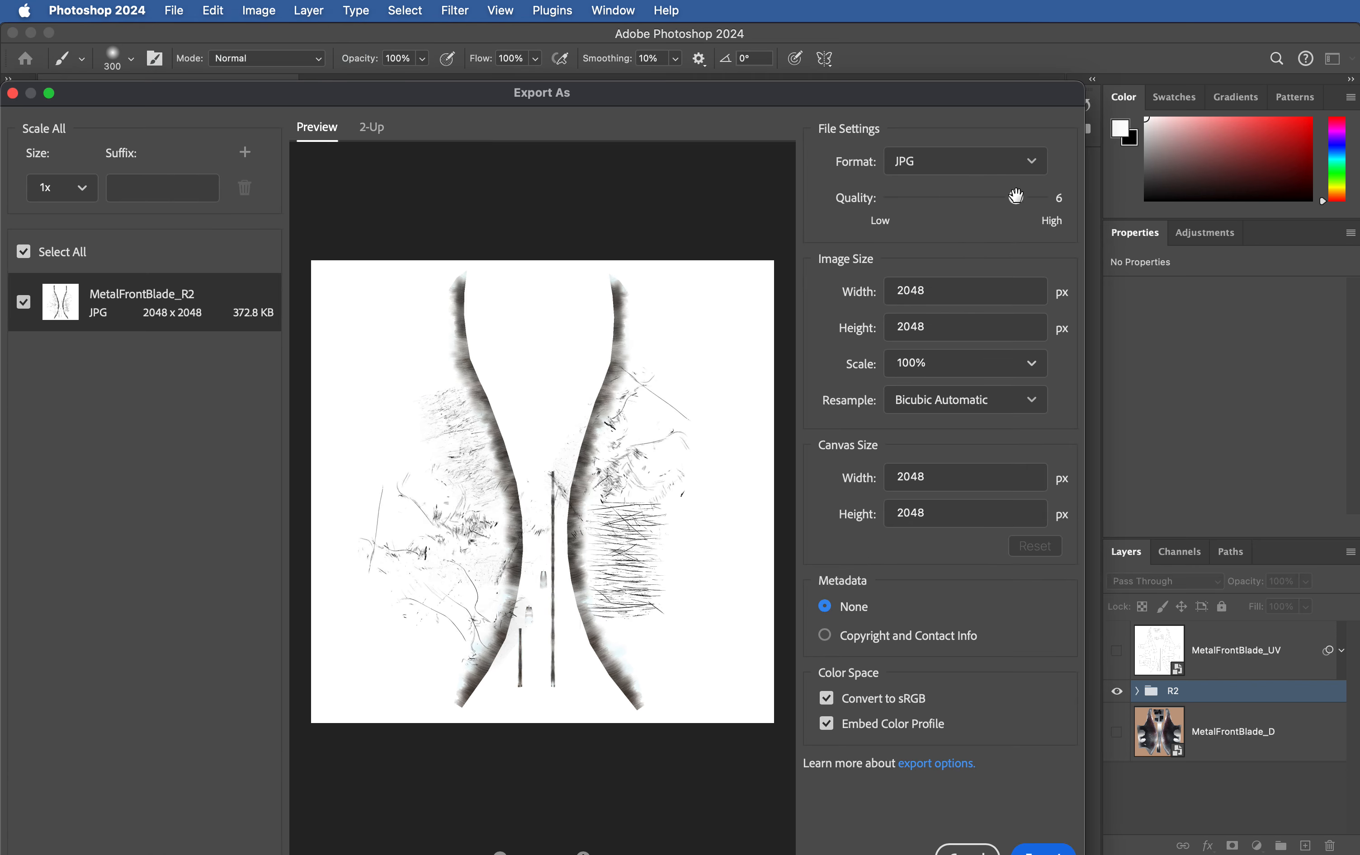
{"action": "left_click", "coordinate": [1041, 848]}
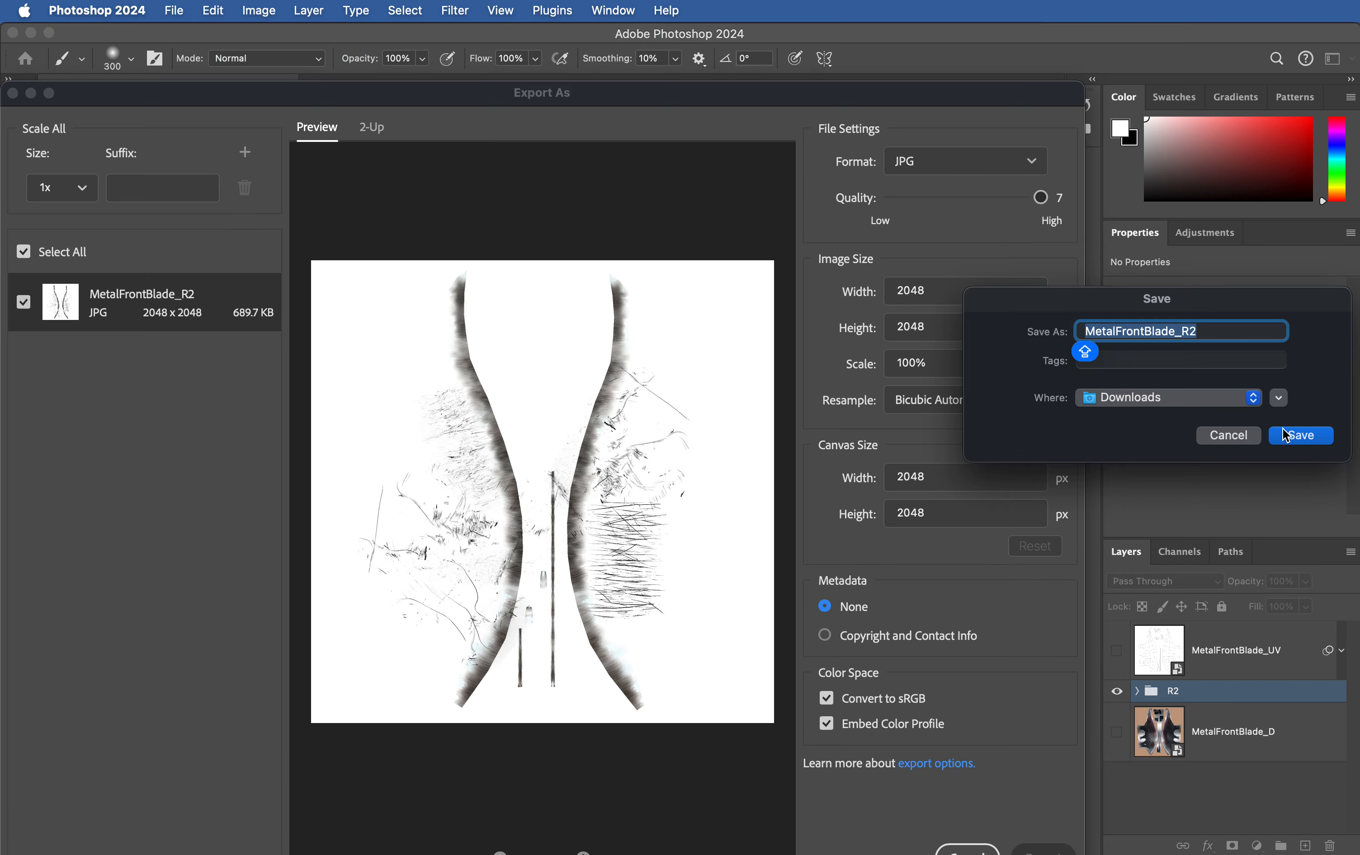
{"action": "left_click", "coordinate": [1283, 434]}
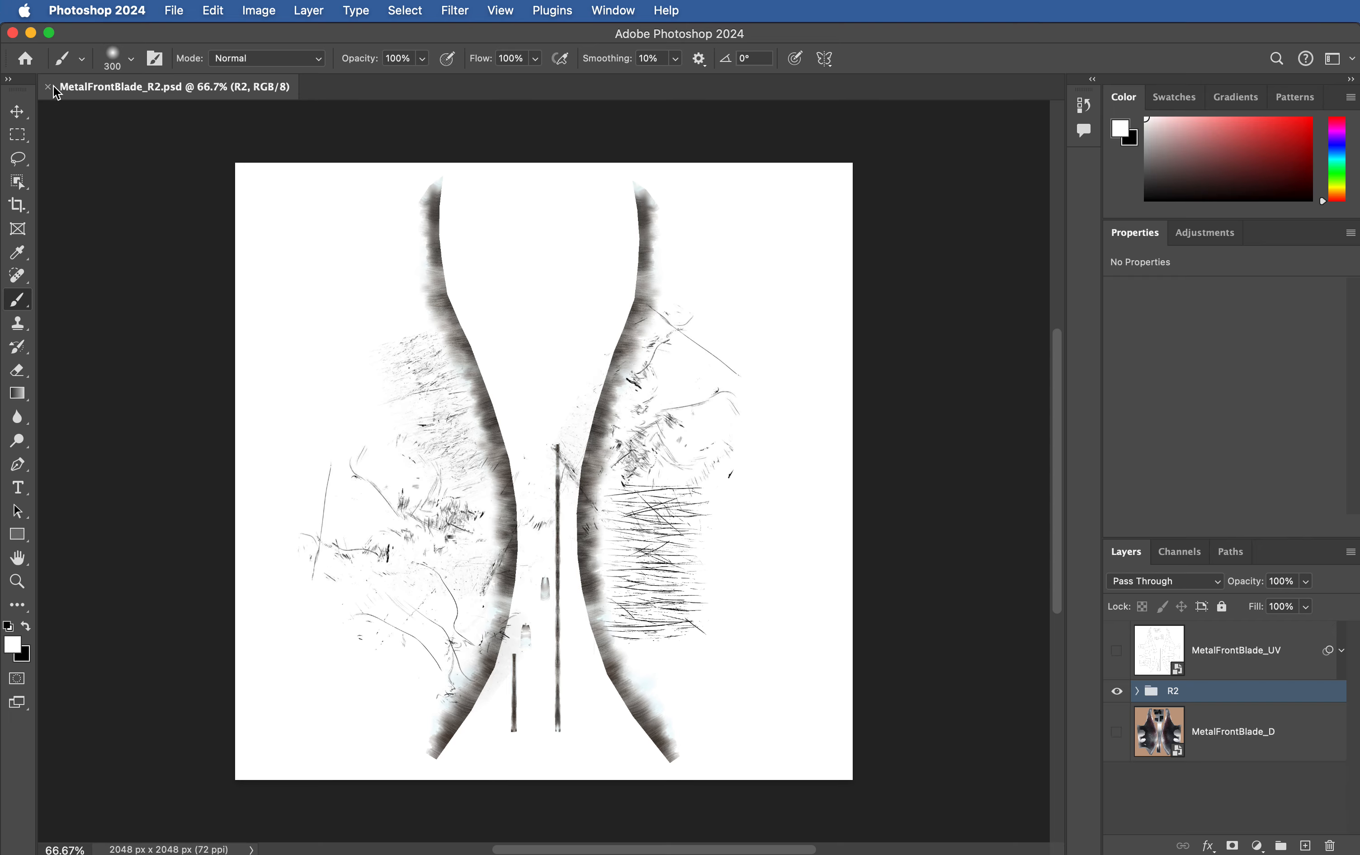
{"action": "left_click", "coordinate": [48, 86]}
Step: Switch to Finder, move MetalFrontBlade_R2.jpg from Downloads into the Textures folder, and tag it purple
{"action": "left_click", "coordinate": [1044, 657]}
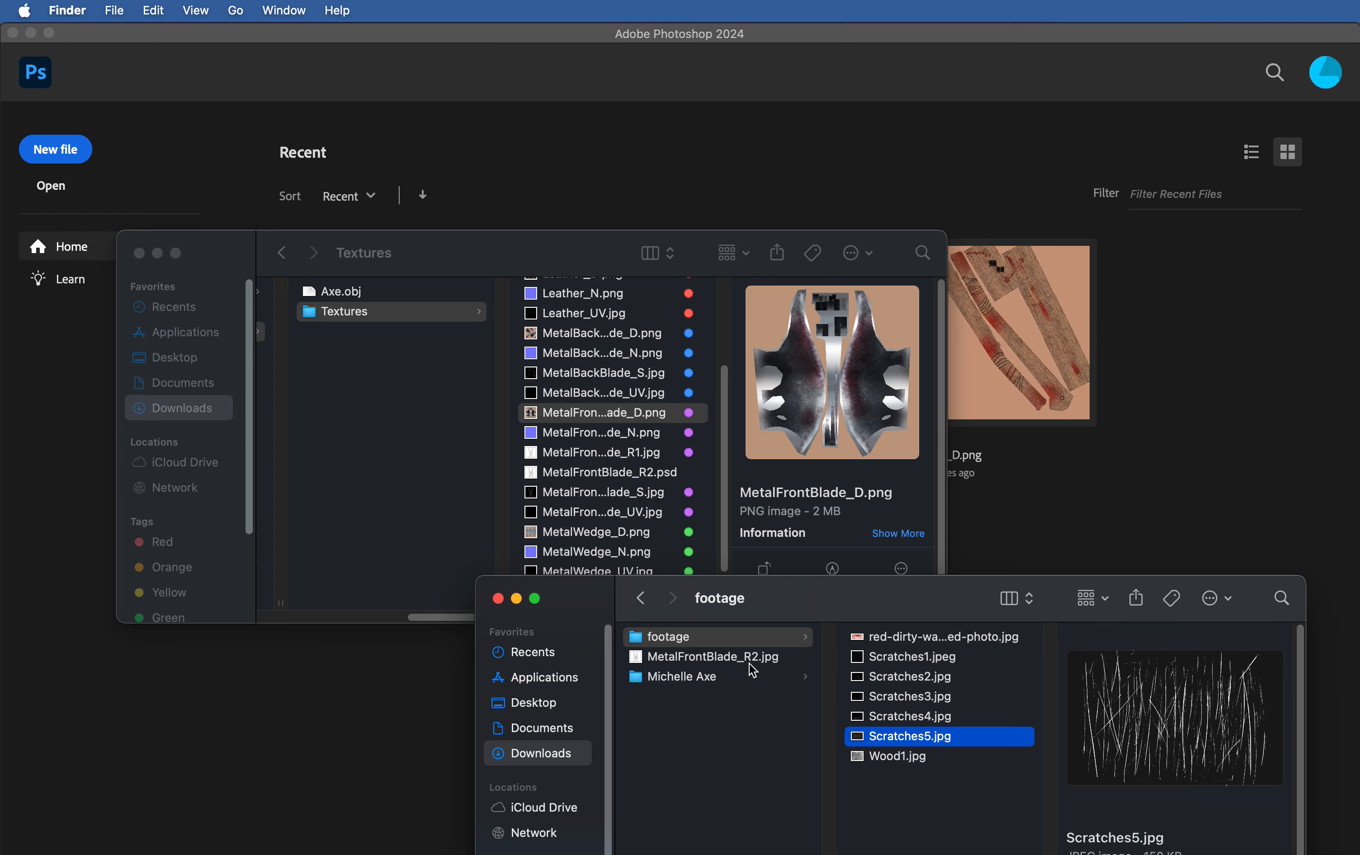
{"action": "left_click_drag", "start_coordinate": [728, 665], "coordinate": [594, 486]}
{"action": "left_click", "coordinate": [622, 473]}
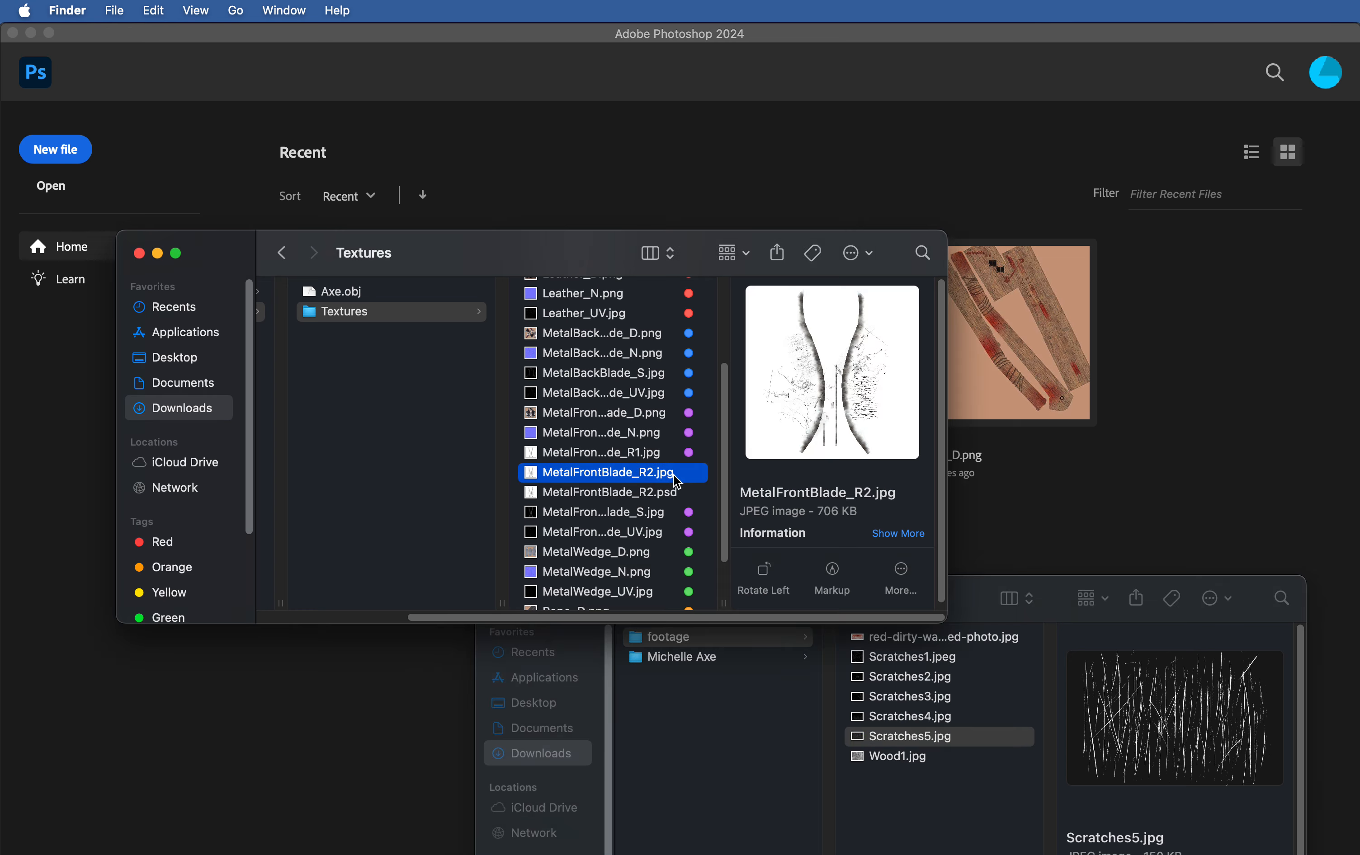
{"action": "right_click", "coordinate": [678, 474]}
{"action": "left_click", "coordinate": [804, 741]}
Step: Import MetalFrontBlade_R2.jpg into Substance 3D Painter as a texture, stored in the project 'PBR - Metallic Roughness Alpha-blend'
{"action": "key", "text": "super+Tab"}
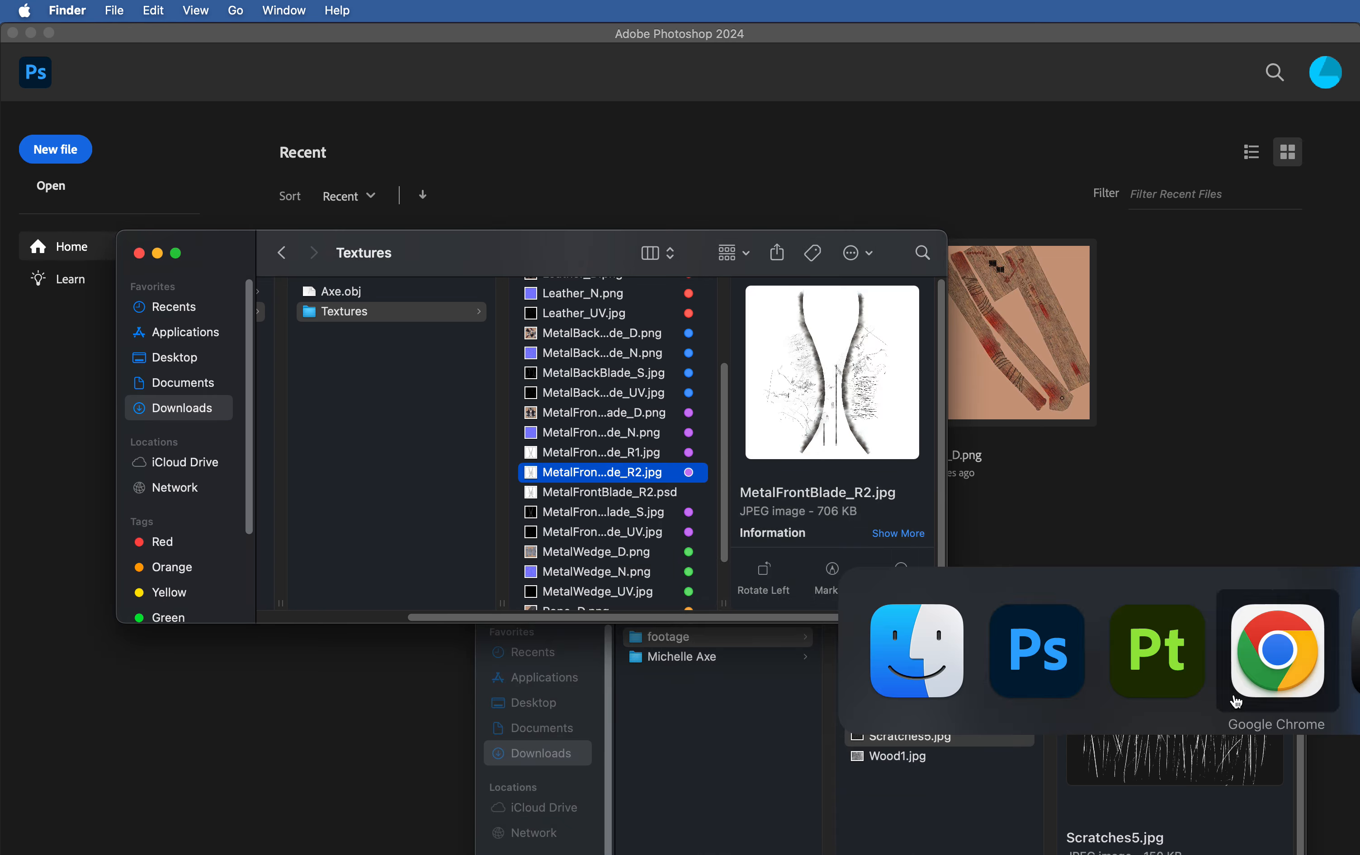
{"action": "left_click", "coordinate": [1186, 686]}
{"action": "key", "text": "super+Tab"}
{"action": "mouse_move", "coordinate": [644, 473]}
{"action": "left_mouse_down"}
{"action": "mouse_move", "coordinate": [309, 595]}
{"action": "mouse_move", "coordinate": [198, 688]}
{"action": "left_mouse_up"}
{"action": "left_click", "coordinate": [882, 266]}
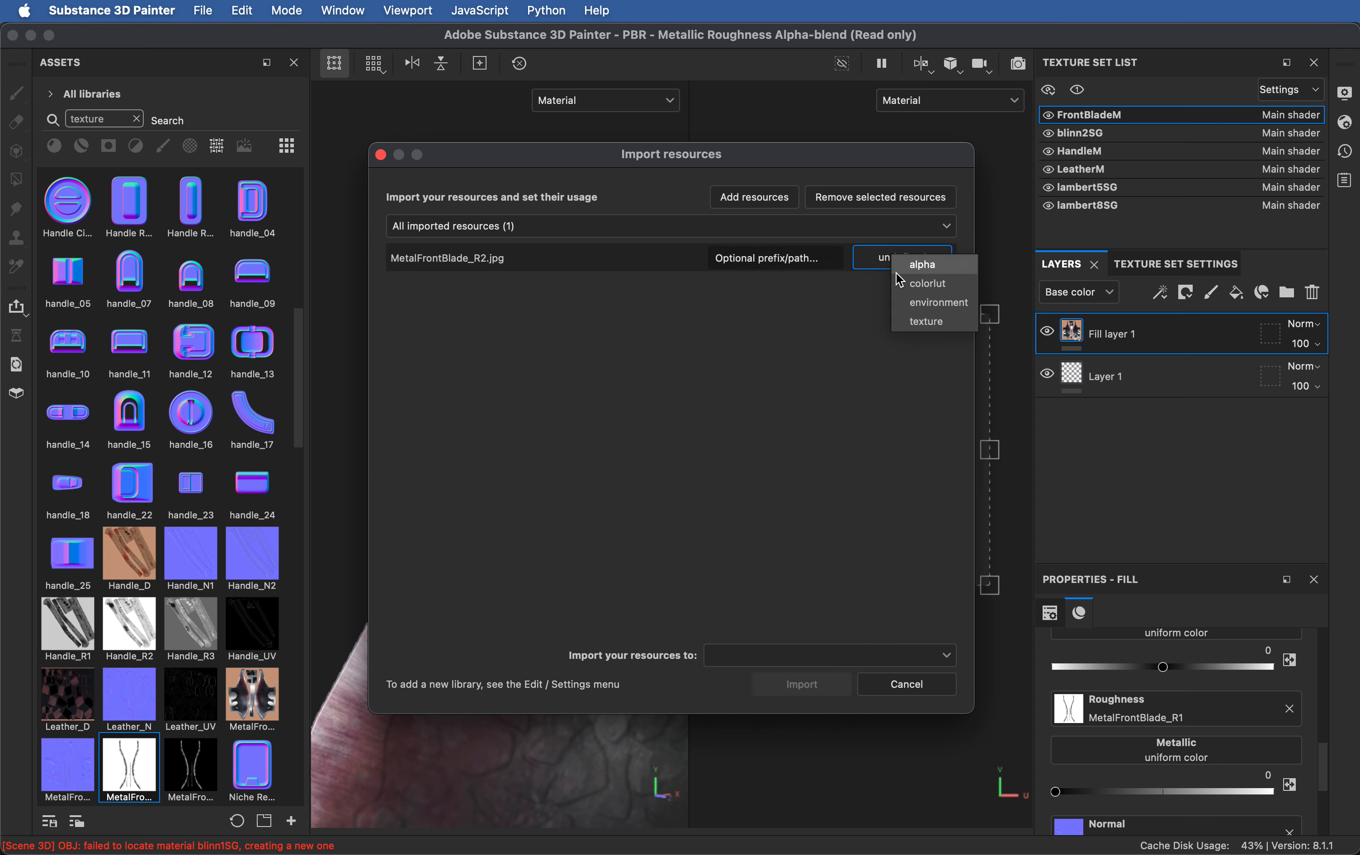
{"action": "left_click", "coordinate": [939, 321]}
{"action": "left_click", "coordinate": [814, 655]}
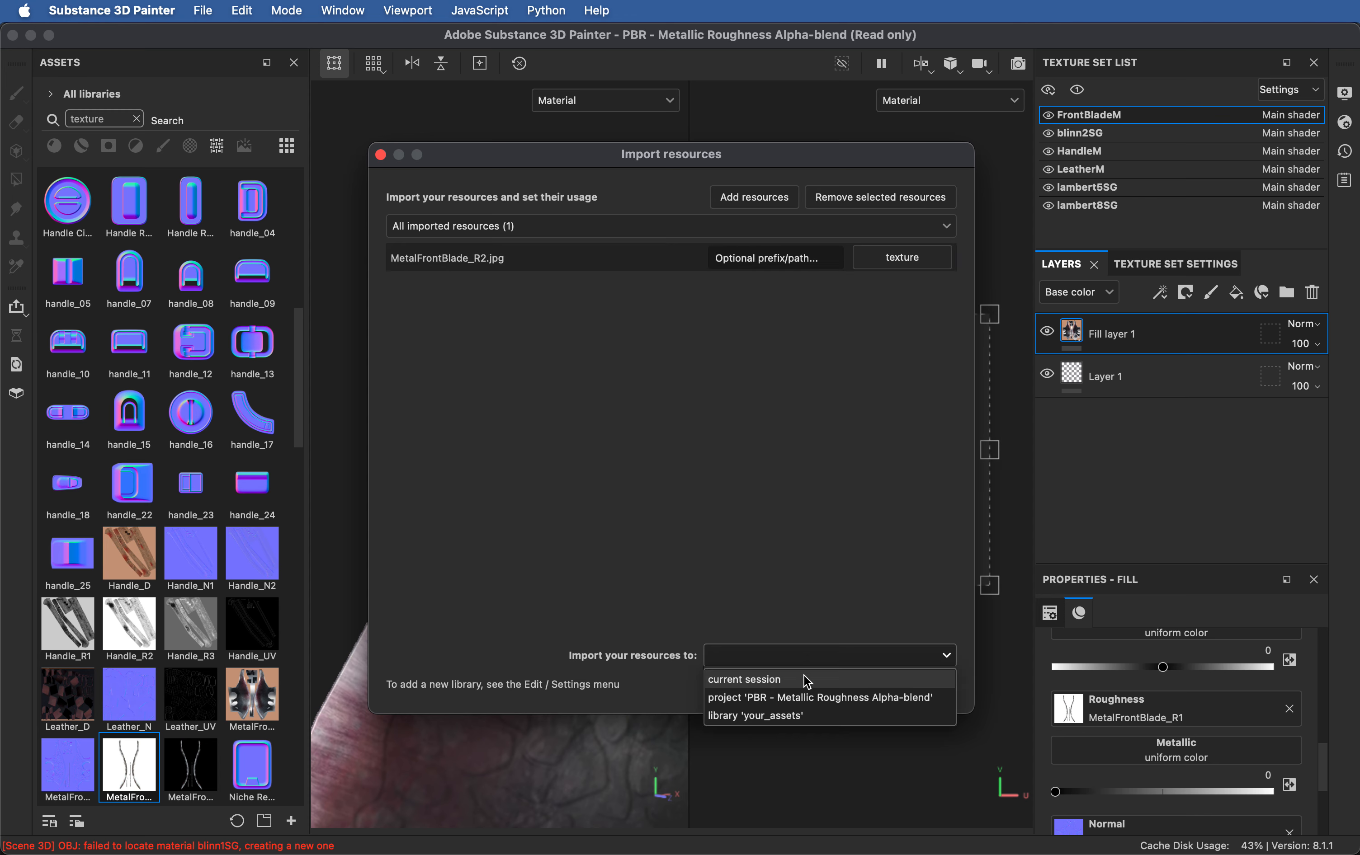
{"action": "left_click", "coordinate": [786, 696]}
{"action": "left_click", "coordinate": [801, 686]}
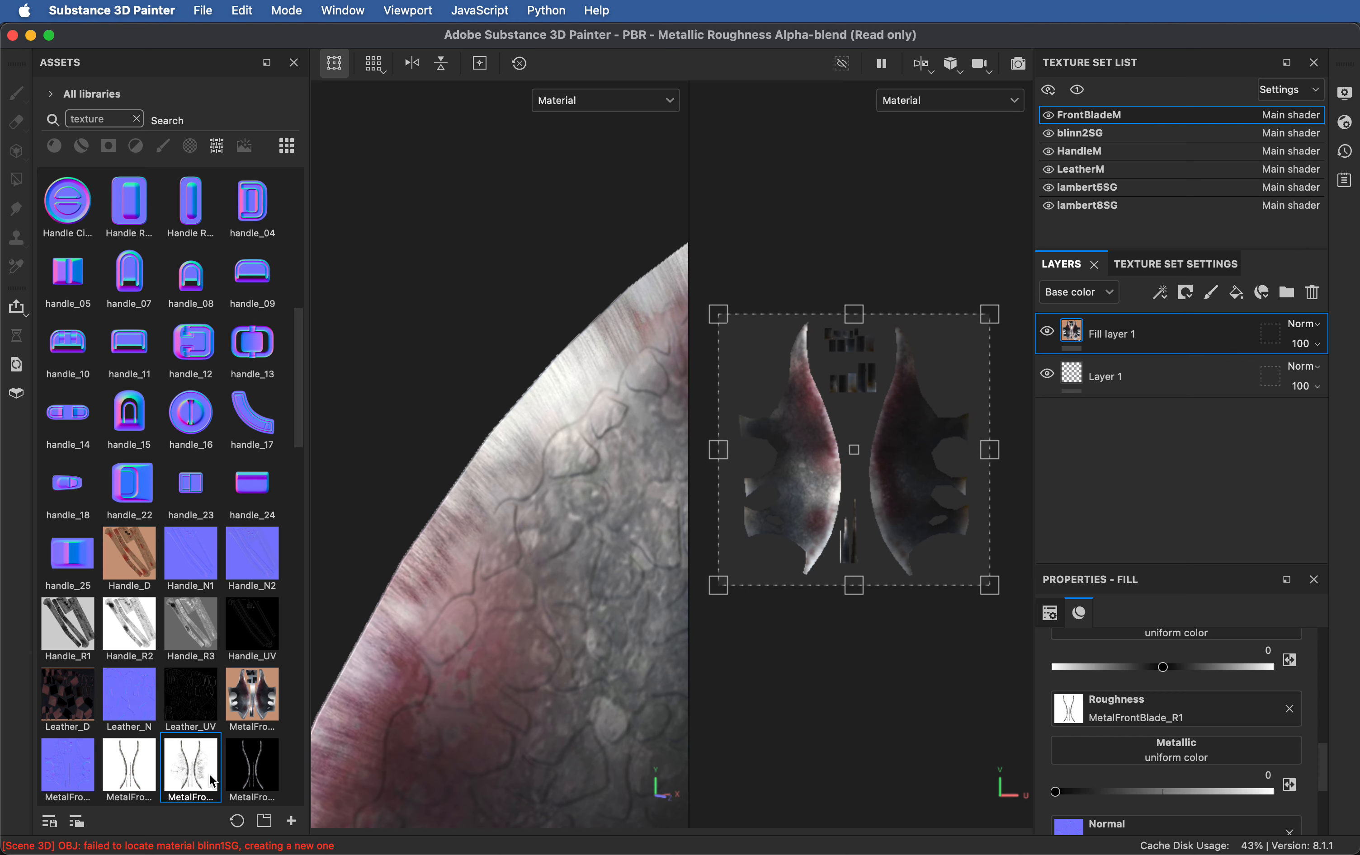
Step: Replace the Roughness map of Fill layer 1 in the FrontBladeM texture set with MetalFrontBlade_R2
{"action": "scroll", "coordinate": [433, 701], "scroll_direction": "down", "scroll_amount": 2}
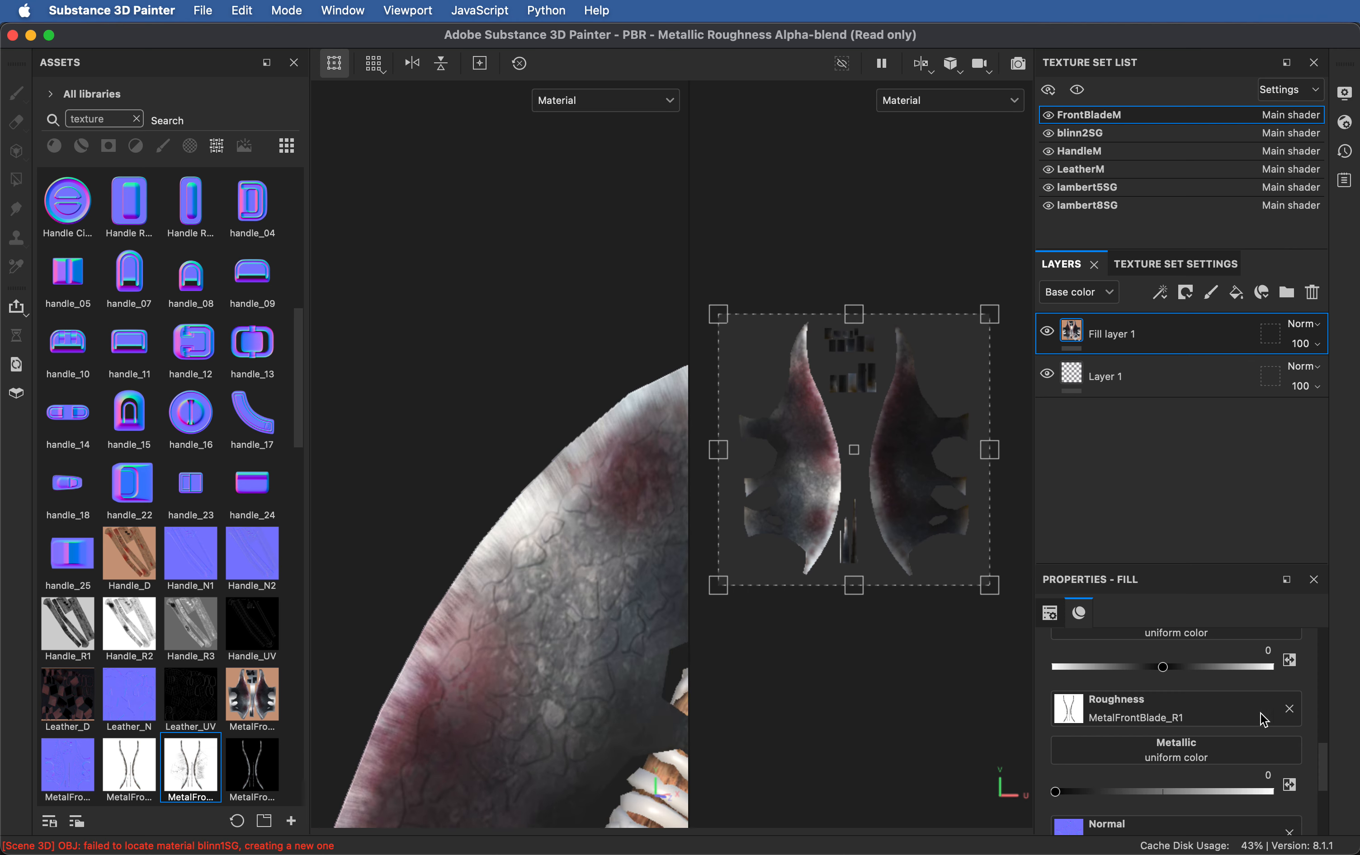
{"action": "left_click_drag", "start_coordinate": [198, 780], "coordinate": [1108, 709]}
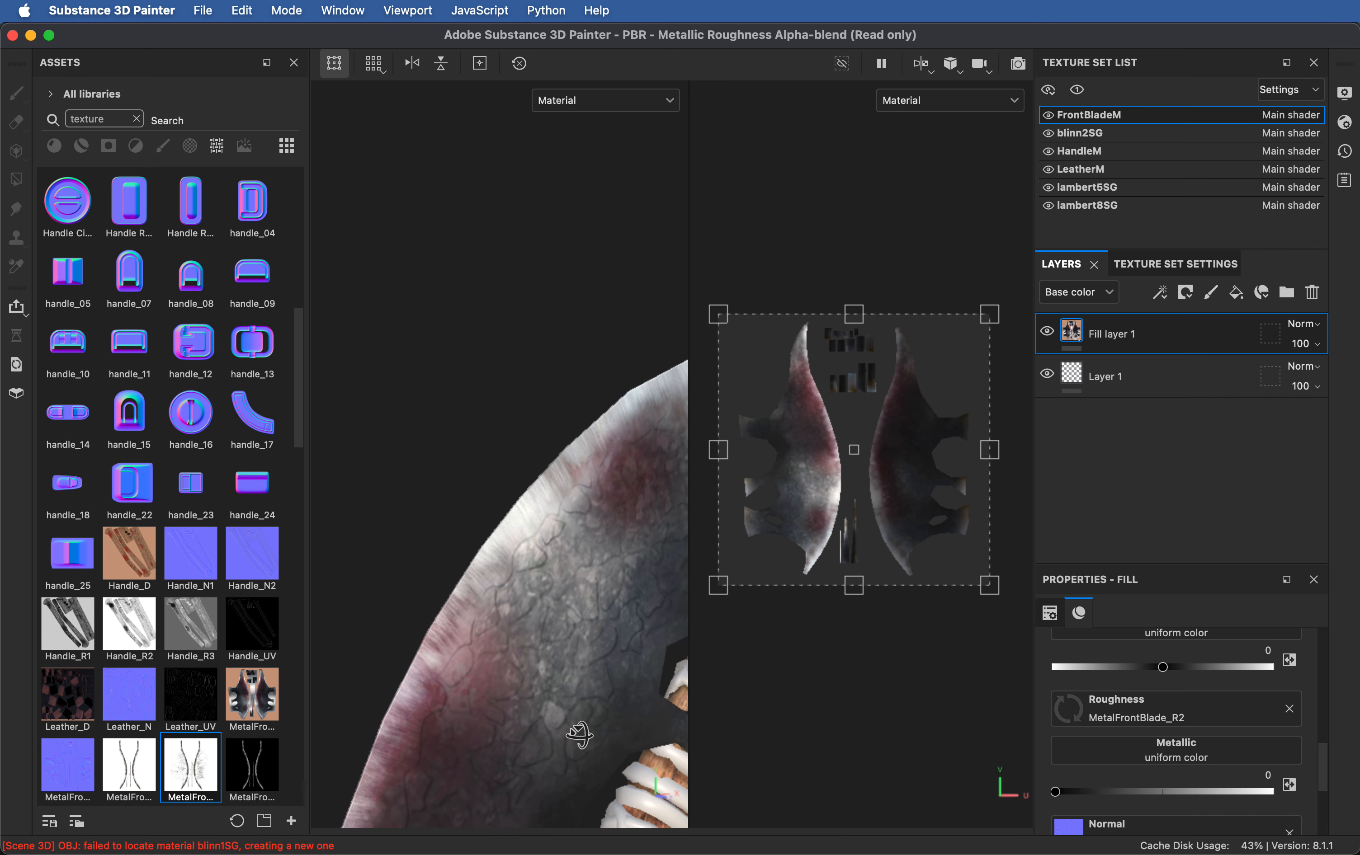
Step: Examine the new roughness scratches on both sides of the front blade from several angles and under rotated lighting
{"action": "left_click_drag", "start_coordinate": [564, 731], "coordinate": [508, 724], "text": "alt"}
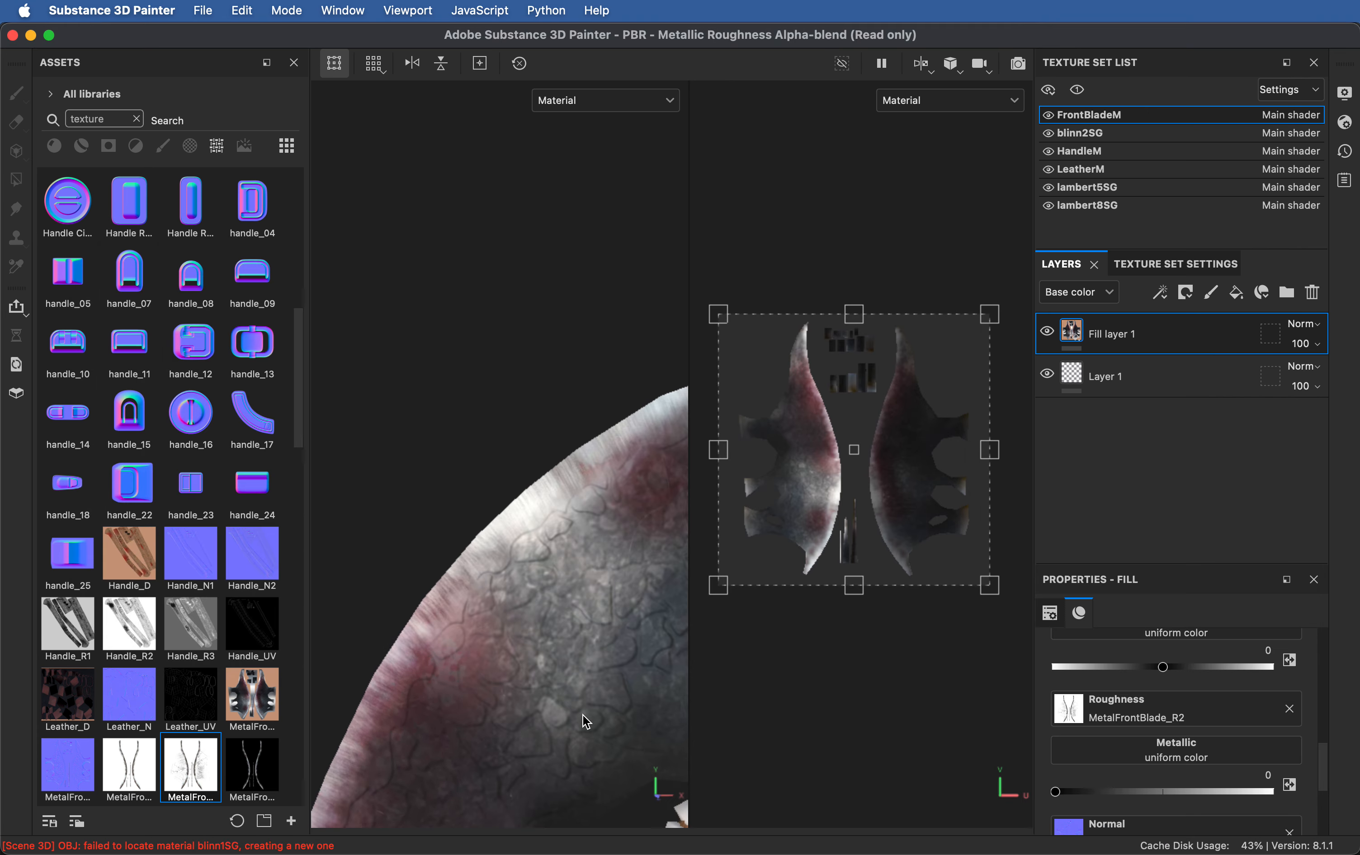
{"action": "left_click_drag", "start_coordinate": [586, 719], "coordinate": [616, 719], "text": "alt"}
{"action": "mouse_move", "coordinate": [616, 717]}
{"action": "right_mouse_down", "text": "shift"}
{"action": "mouse_move", "coordinate": [586, 698]}
{"action": "mouse_move", "coordinate": [629, 698]}
{"action": "right_mouse_up", "text": "shift"}
{"action": "left_click_drag", "start_coordinate": [629, 698], "coordinate": [491, 710], "text": "alt"}
{"action": "mouse_move", "coordinate": [492, 710]}
{"action": "right_mouse_down", "text": "shift"}
{"action": "mouse_move", "coordinate": [398, 707]}
{"action": "mouse_move", "coordinate": [513, 700]}
{"action": "right_mouse_up", "text": "shift"}
{"action": "mouse_move", "coordinate": [513, 702]}
{"action": "left_mouse_down", "text": "alt"}
{"action": "mouse_move", "coordinate": [517, 655]}
{"action": "mouse_move", "coordinate": [516, 676]}
{"action": "left_mouse_up", "text": "alt"}
{"action": "mouse_move", "coordinate": [518, 682]}
{"action": "right_mouse_down", "text": "shift"}
{"action": "mouse_move", "coordinate": [479, 686]}
{"action": "mouse_move", "coordinate": [524, 692]}
{"action": "right_mouse_up", "text": "shift"}
{"action": "left_click_drag", "start_coordinate": [524, 693], "coordinate": [529, 717], "text": "alt"}
{"action": "mouse_move", "coordinate": [529, 717]}
{"action": "right_mouse_down", "text": "shift"}
{"action": "mouse_move", "coordinate": [507, 718]}
{"action": "mouse_move", "coordinate": [521, 716]}
{"action": "right_mouse_up", "text": "shift"}
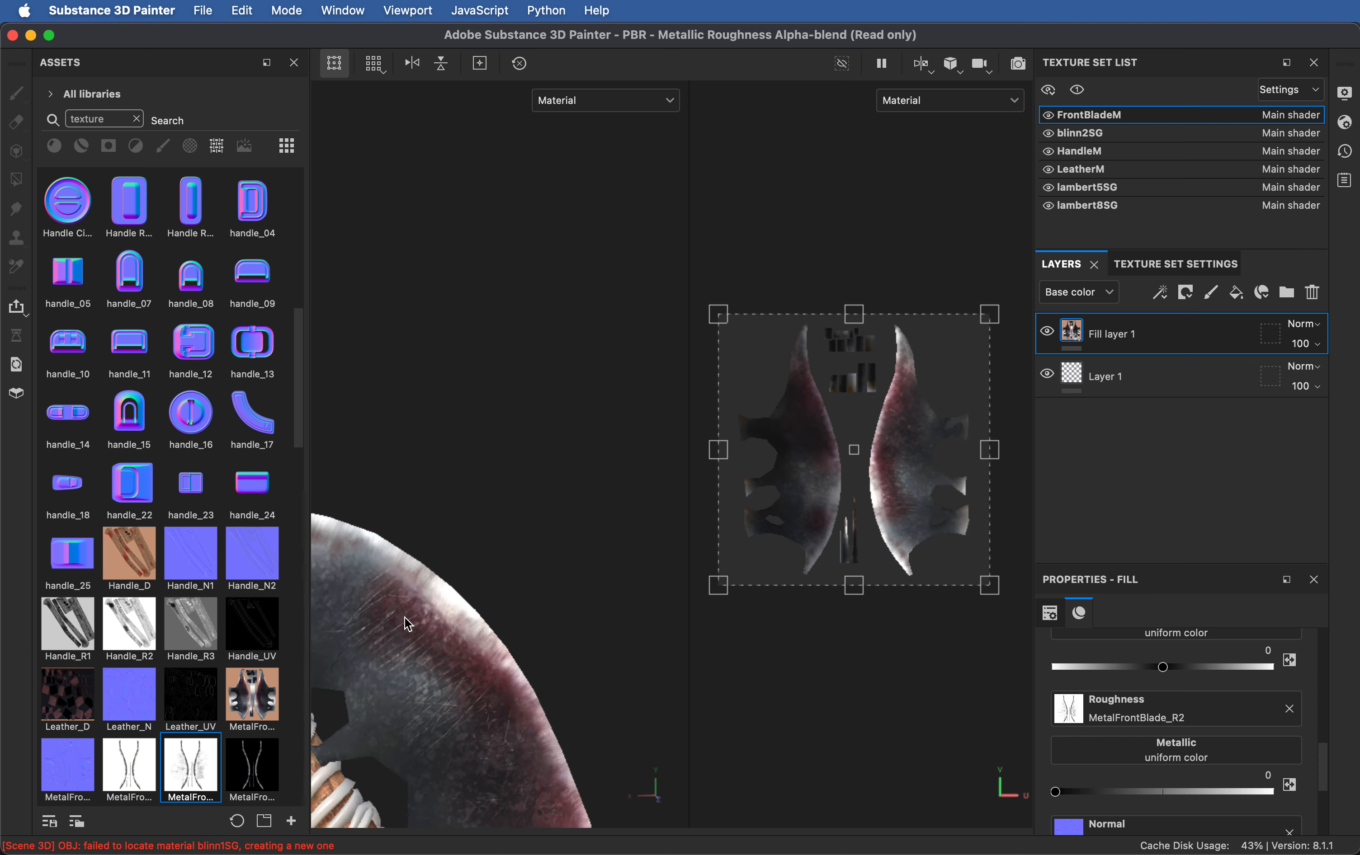
{"action": "mouse_move", "coordinate": [488, 676]}
{"action": "right_mouse_down", "text": "shift"}
{"action": "mouse_move", "coordinate": [470, 674]}
{"action": "mouse_move", "coordinate": [483, 664]}
{"action": "right_mouse_up", "text": "shift"}
Step: Switch to Photoshop, reopen MetalFrontBlade_R2.psd, and expand the R2 group
{"action": "key", "text": "super+Tab"}
{"action": "double_click", "coordinate": [660, 495]}
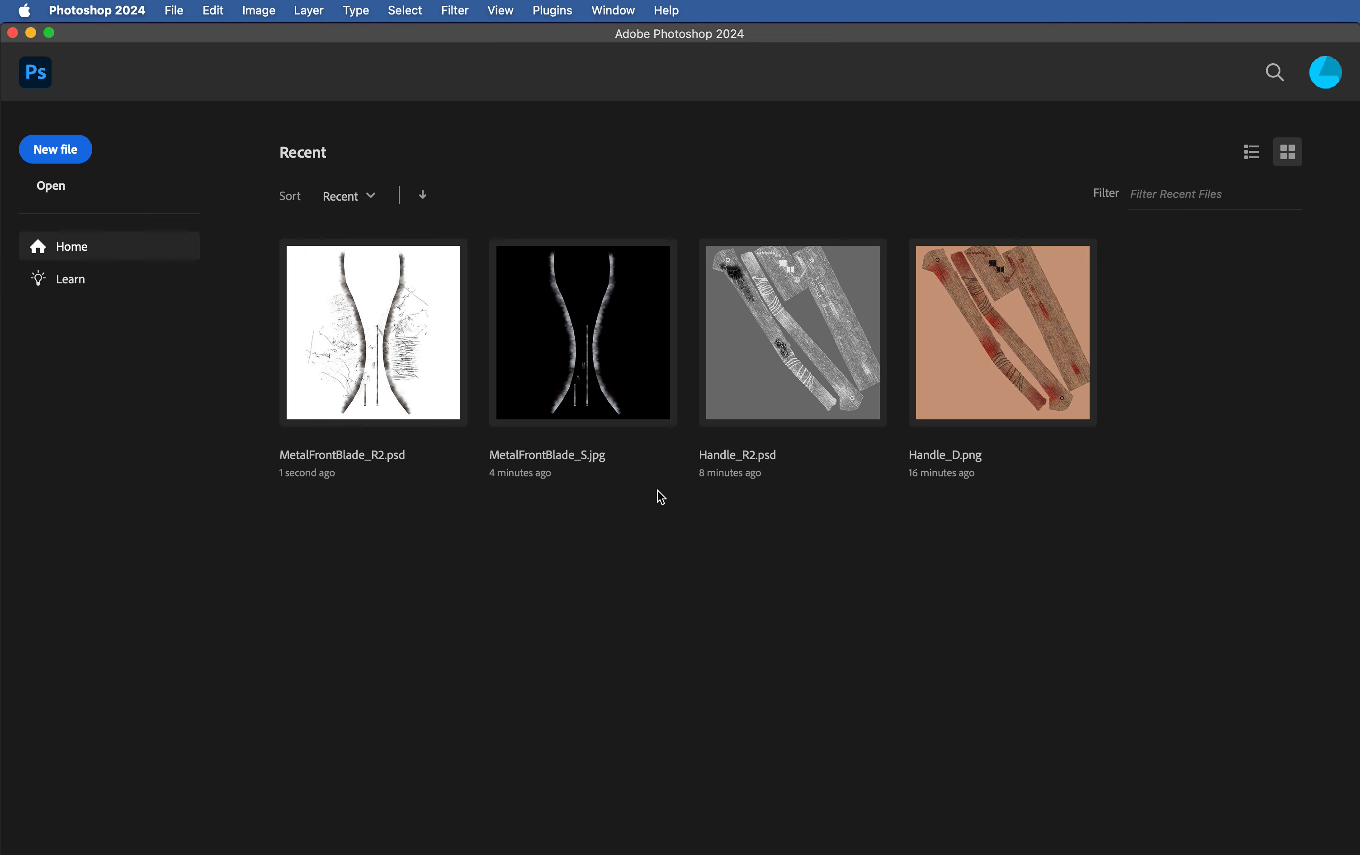
{"action": "left_click", "coordinate": [1137, 691]}
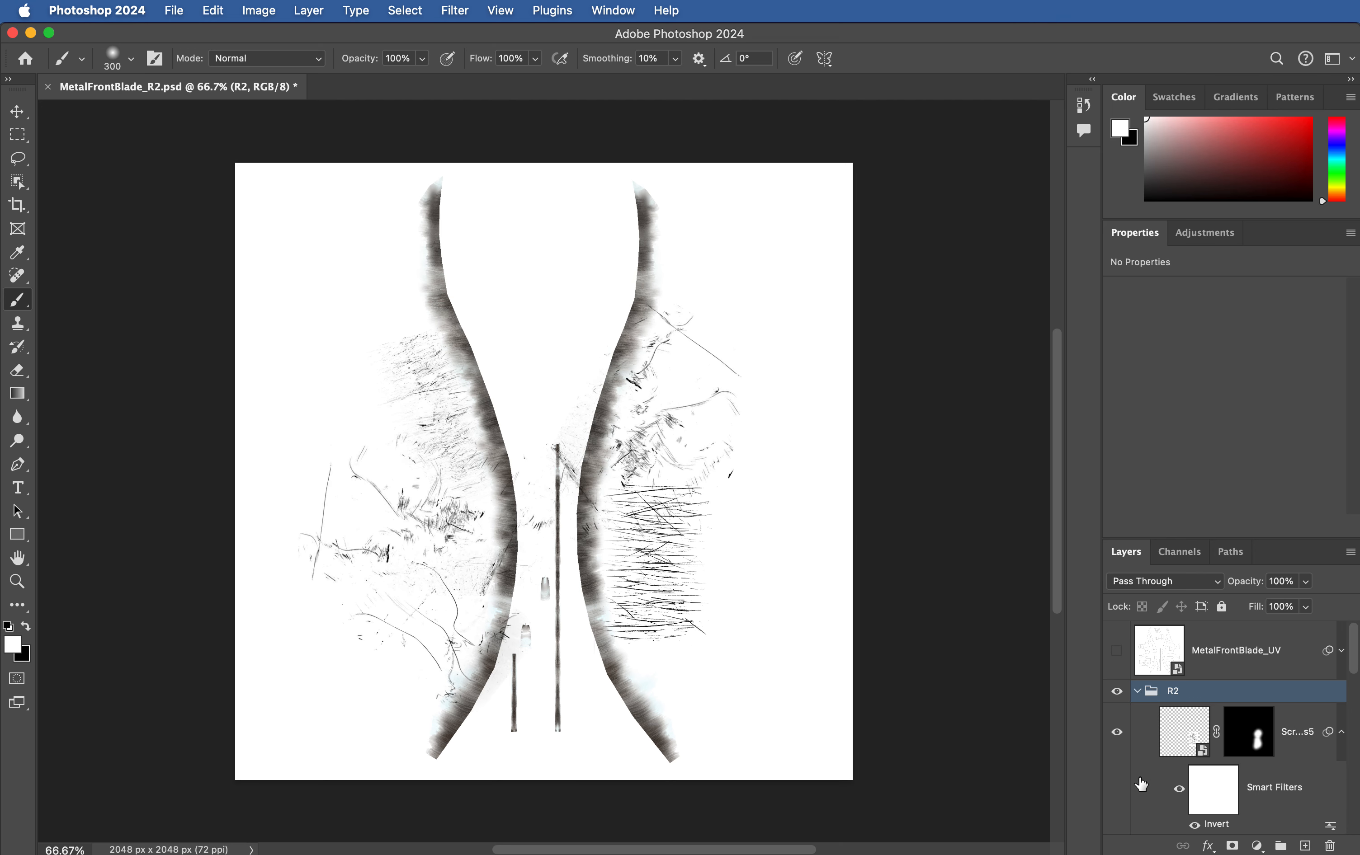
Step: Hide Layer 0 in the R2 group and show the MetalFrontBlade_D color texture layer
{"action": "scroll", "coordinate": [1141, 776], "scroll_direction": "down", "scroll_amount": 3}
{"action": "left_click", "coordinate": [1117, 747]}
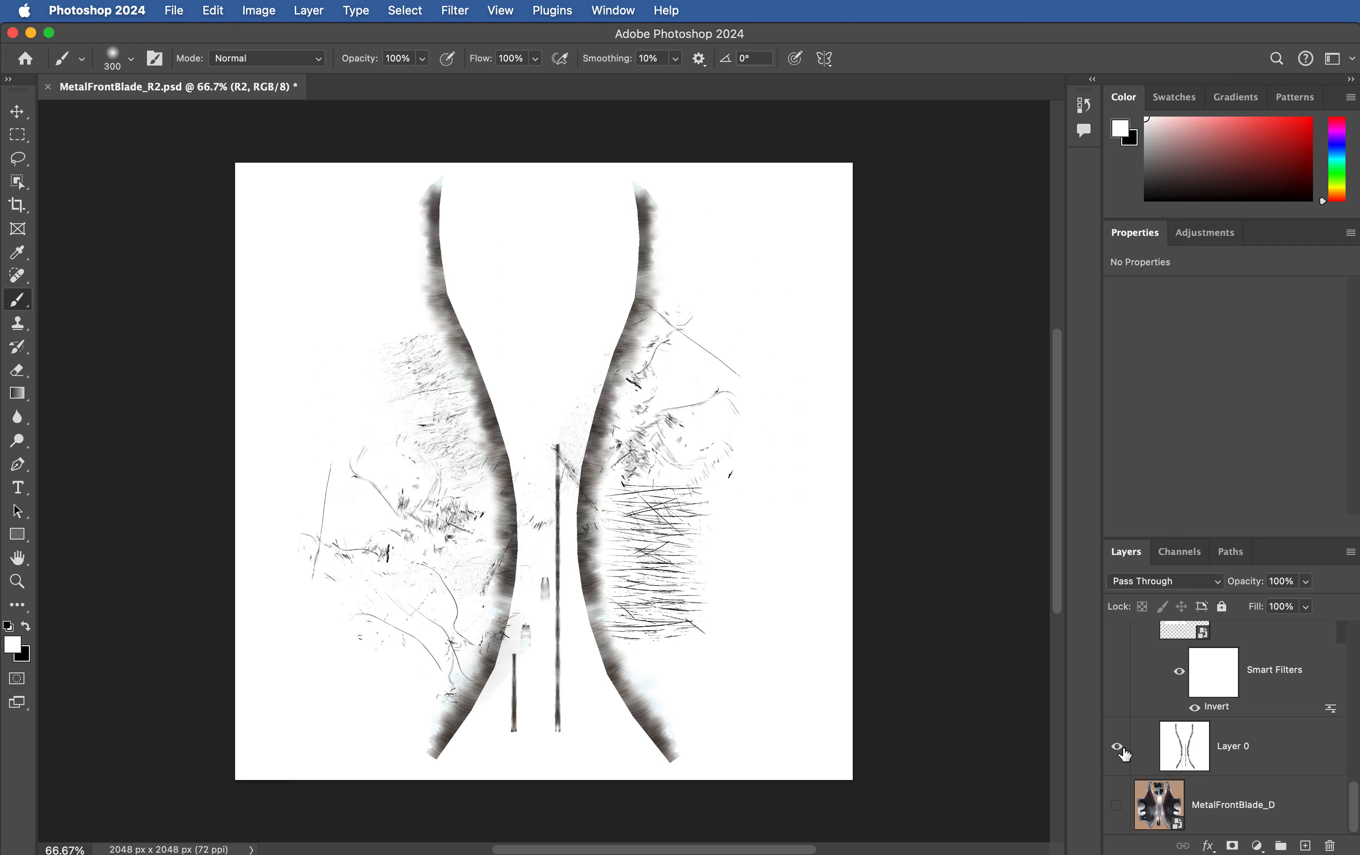
{"action": "scroll", "coordinate": [1198, 751], "scroll_direction": "up", "scroll_amount": 3}
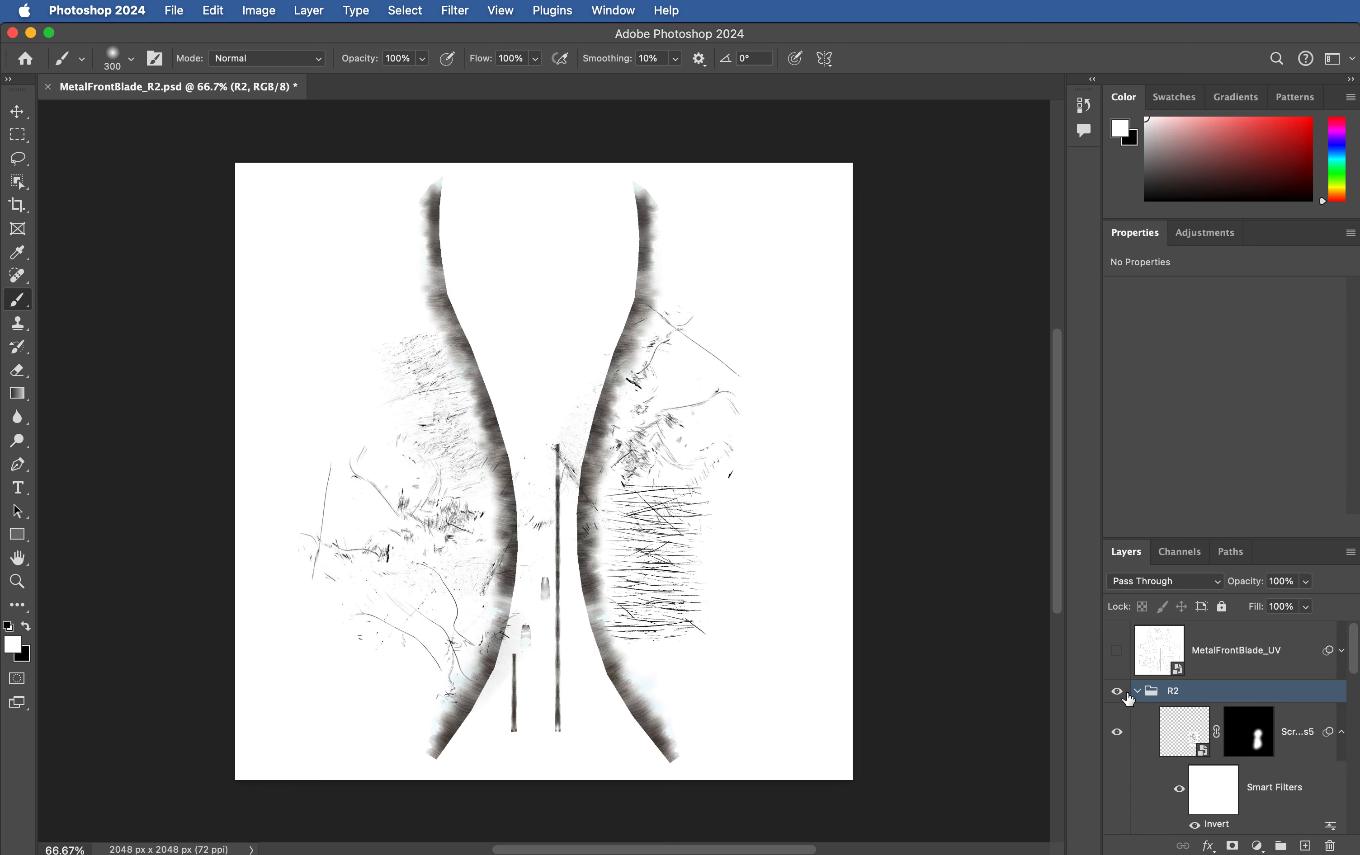
{"action": "left_click", "coordinate": [1124, 695]}
{"action": "left_click", "coordinate": [1124, 695]}
{"action": "scroll", "coordinate": [1162, 750], "scroll_direction": "down", "scroll_amount": 3}
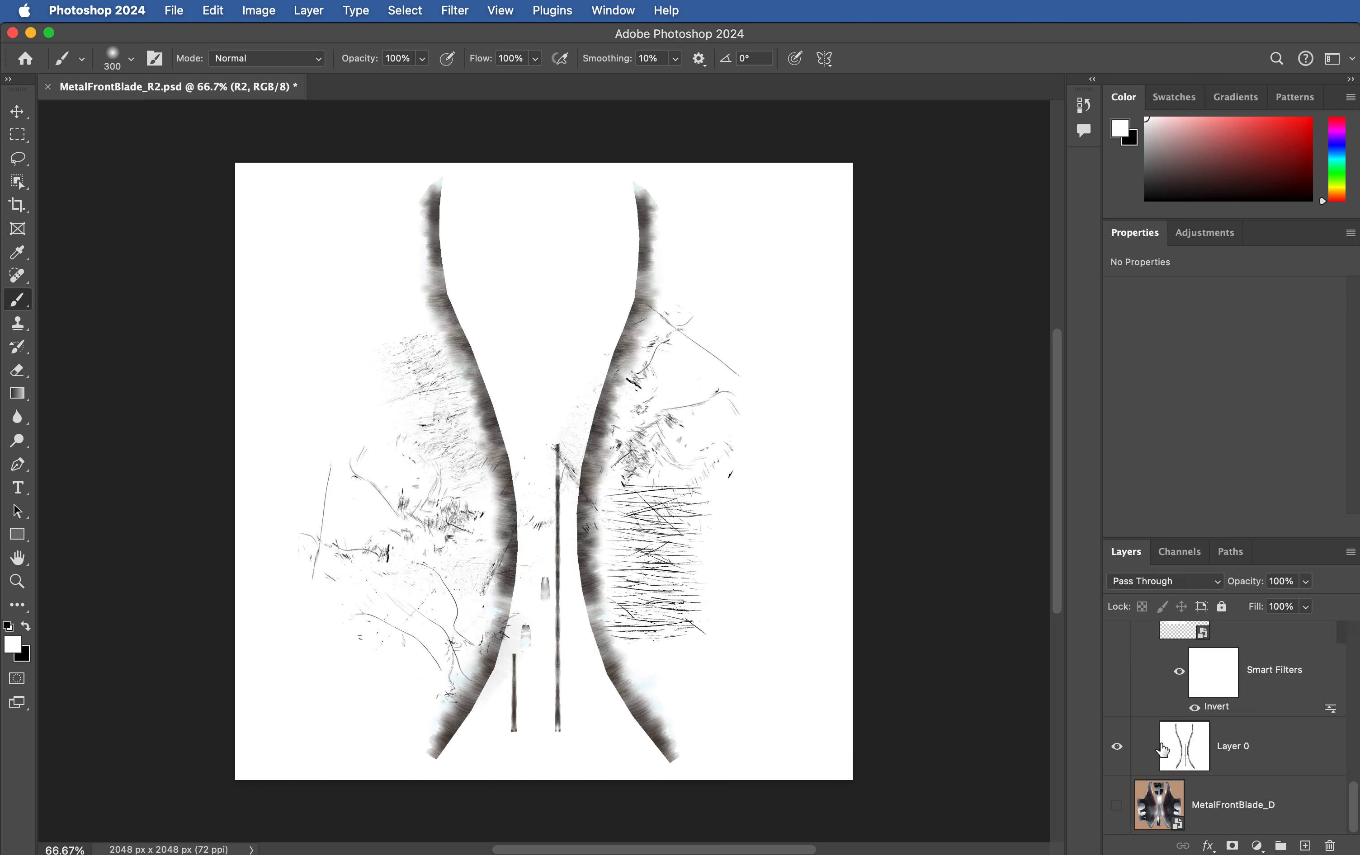
{"action": "left_click", "coordinate": [1117, 747]}
{"action": "left_click", "coordinate": [1117, 806]}
{"action": "scroll", "coordinate": [448, 507], "scroll_direction": "up", "scroll_amount": 10}
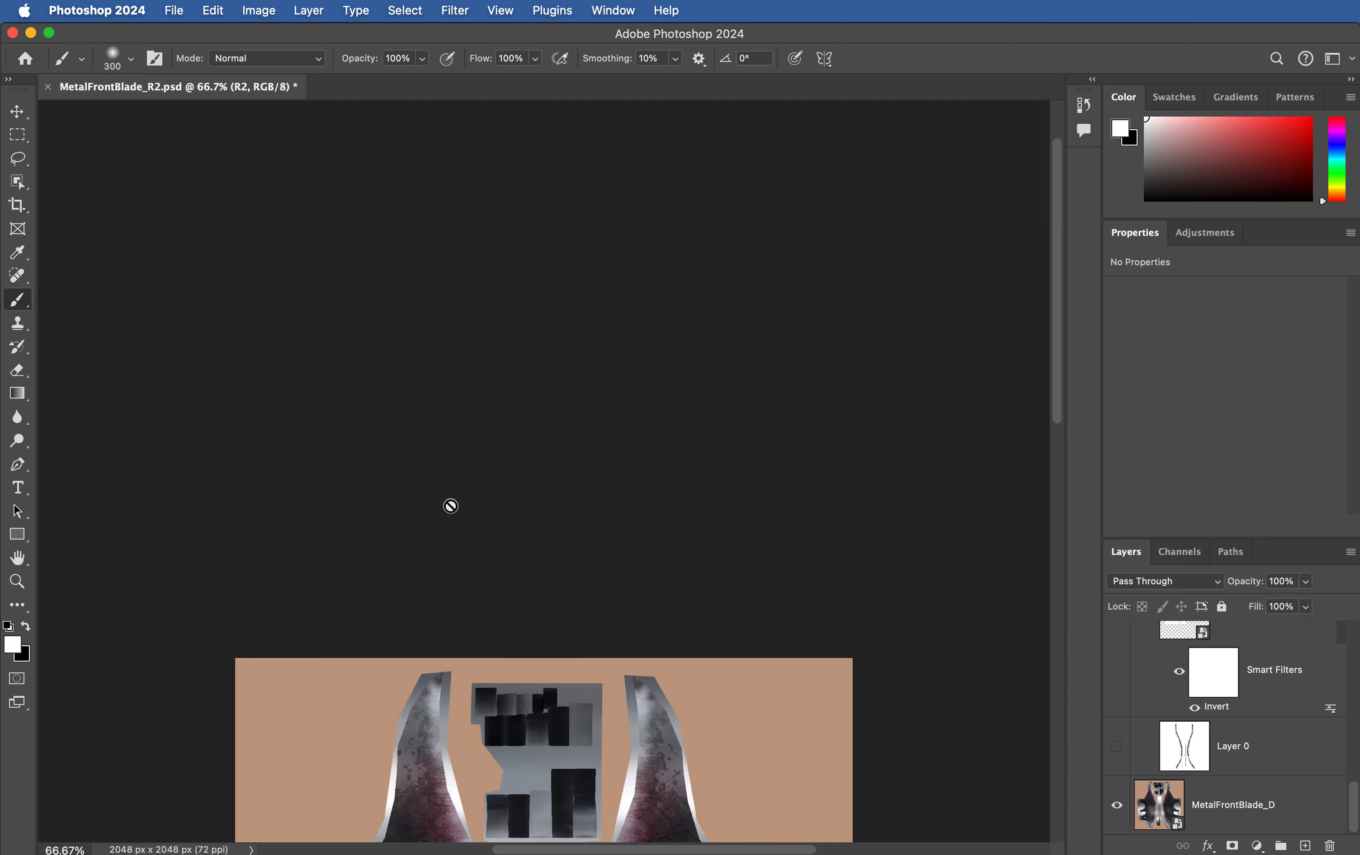
Step: Place the red-dirty-wall grunge photo from the footage folder into the MetalFrontBlade_R2.psd document in Photoshop
{"action": "scroll", "coordinate": [455, 506], "scroll_direction": "down", "scroll_amount": 10}
{"action": "scroll", "coordinate": [576, 445], "scroll_direction": "up", "scroll_amount": 2}
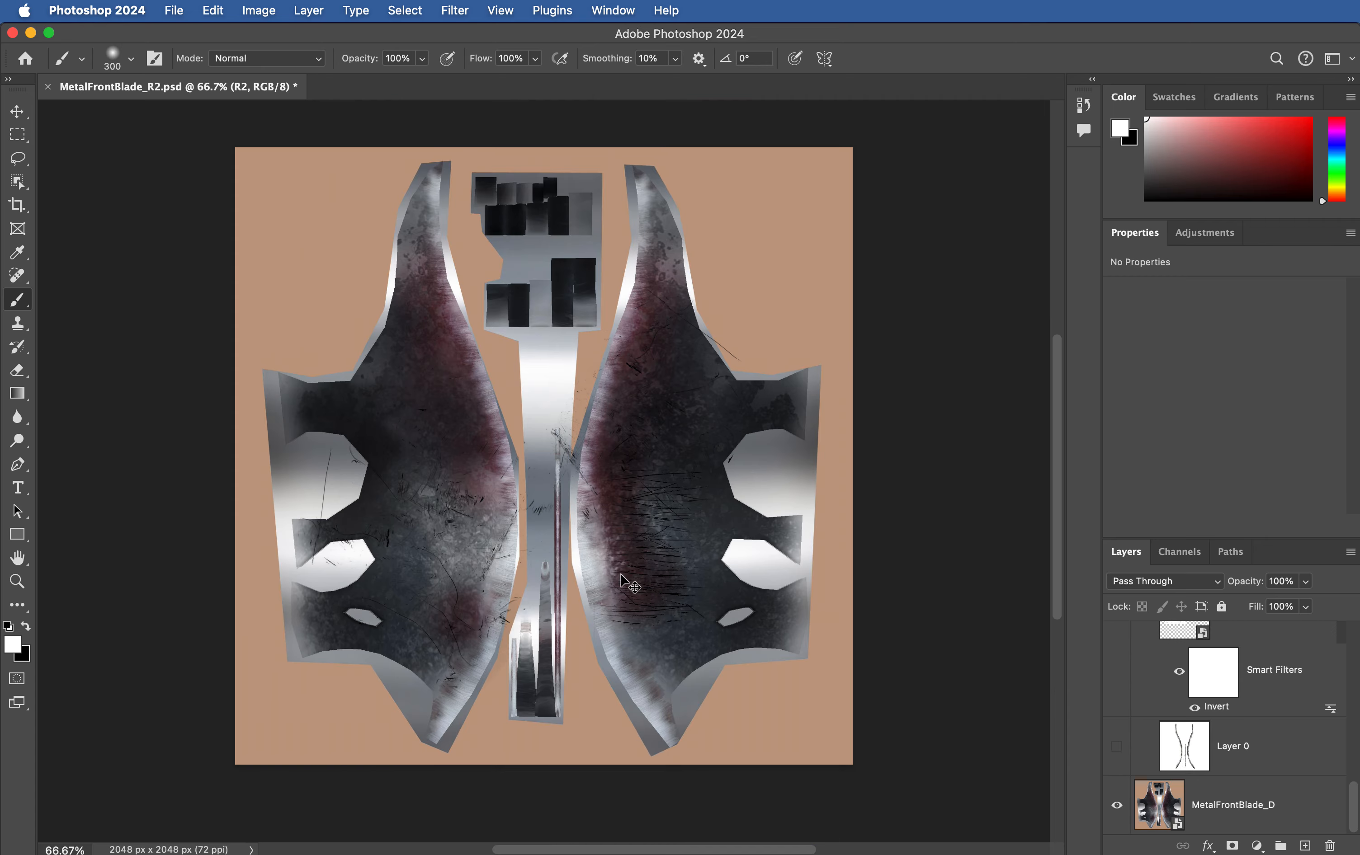
{"action": "key", "text": "super+Tab"}
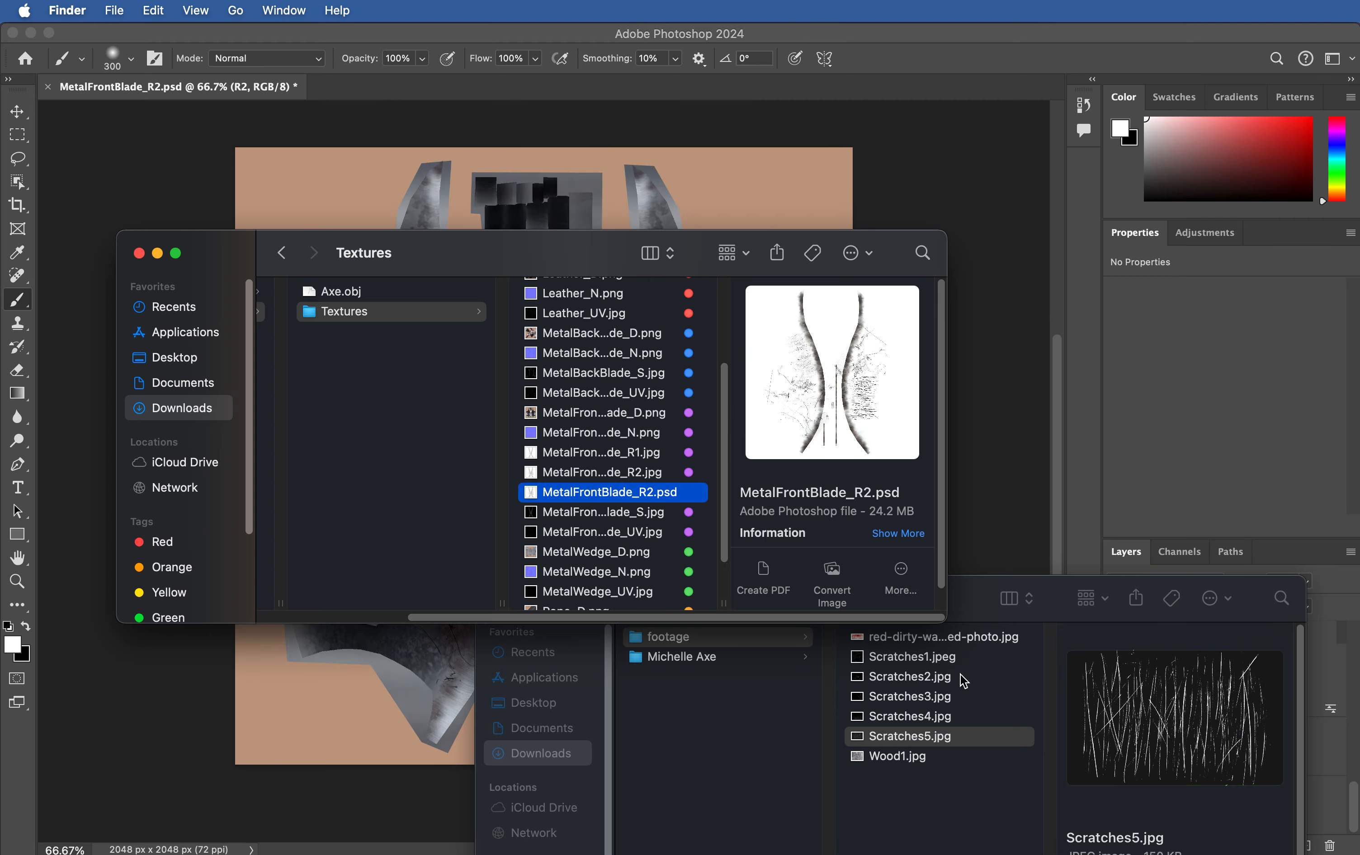
{"action": "left_click", "coordinate": [956, 645]}
{"action": "left_click_drag", "start_coordinate": [972, 638], "coordinate": [472, 621]}
Step: Rotate the grunge photo to about -87.44° and scale it to about 123% so it covers the right-hand blade shape
{"action": "left_click_drag", "start_coordinate": [748, 358], "coordinate": [456, 246]}
{"action": "left_click_drag", "start_coordinate": [490, 367], "coordinate": [616, 407]}
{"action": "left_click_drag", "start_coordinate": [608, 342], "coordinate": [581, 279]}
{"action": "left_click_drag", "start_coordinate": [632, 383], "coordinate": [646, 417]}
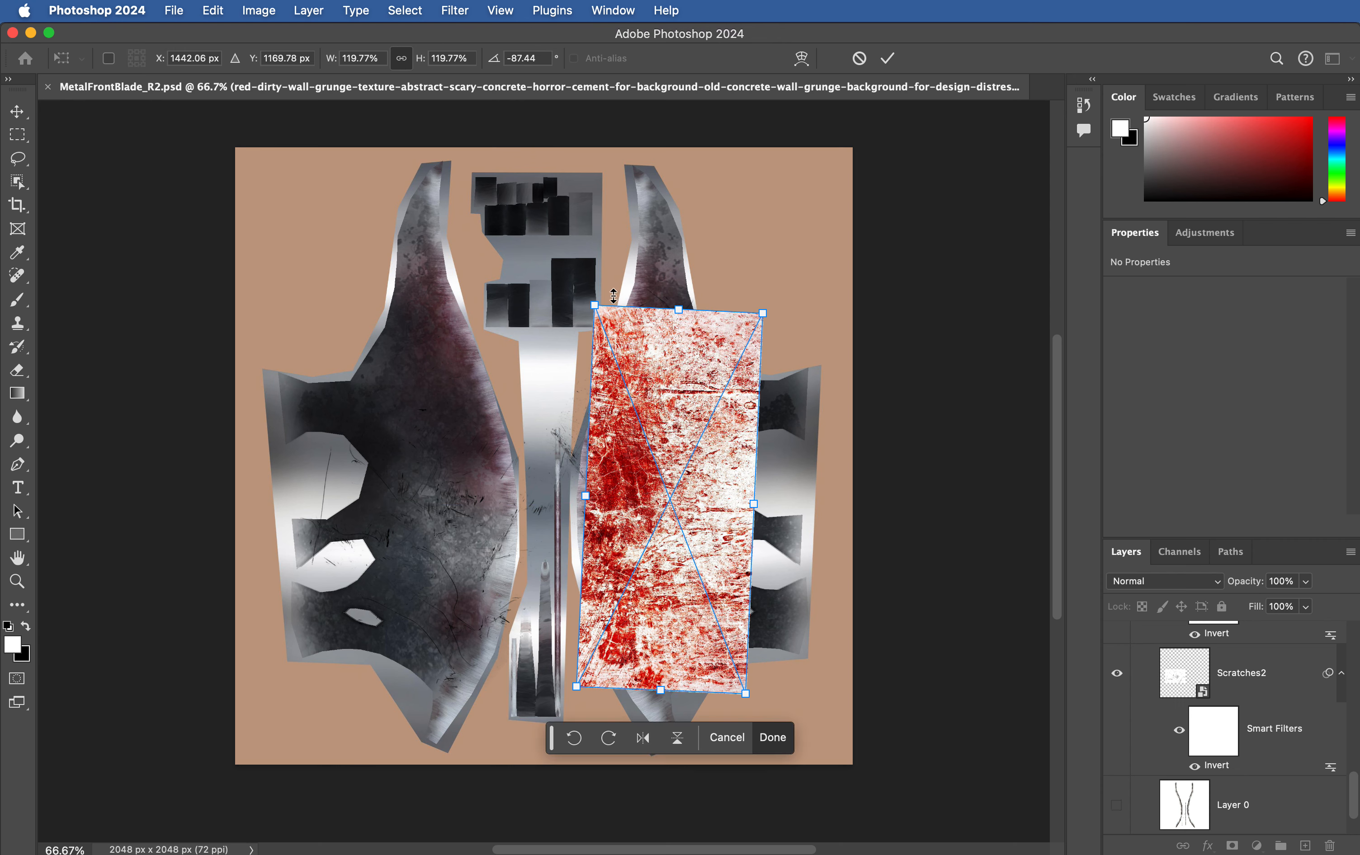
{"action": "left_click_drag", "start_coordinate": [604, 315], "coordinate": [599, 305]}
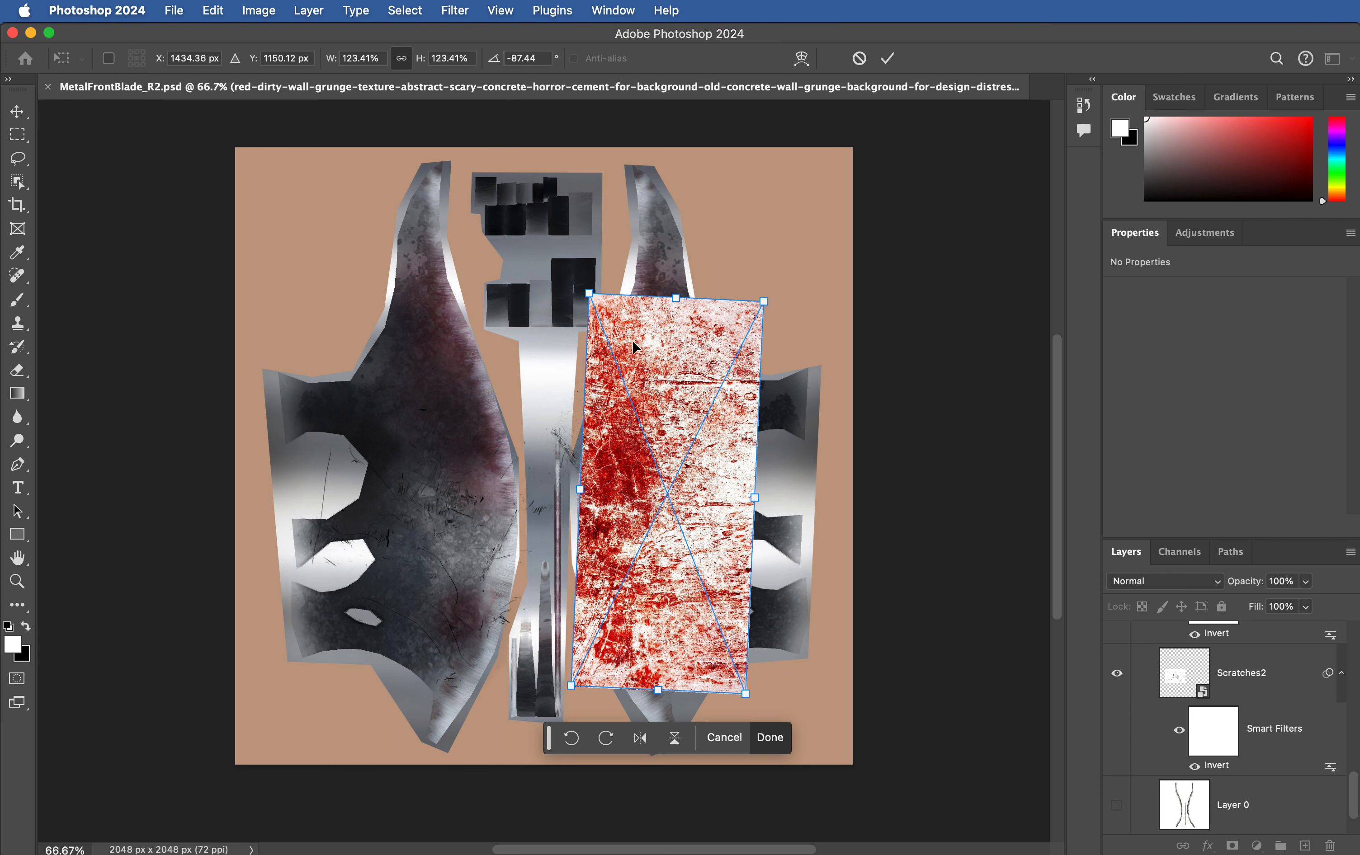
{"action": "key", "text": "Return"}
{"action": "key", "text": "b"}
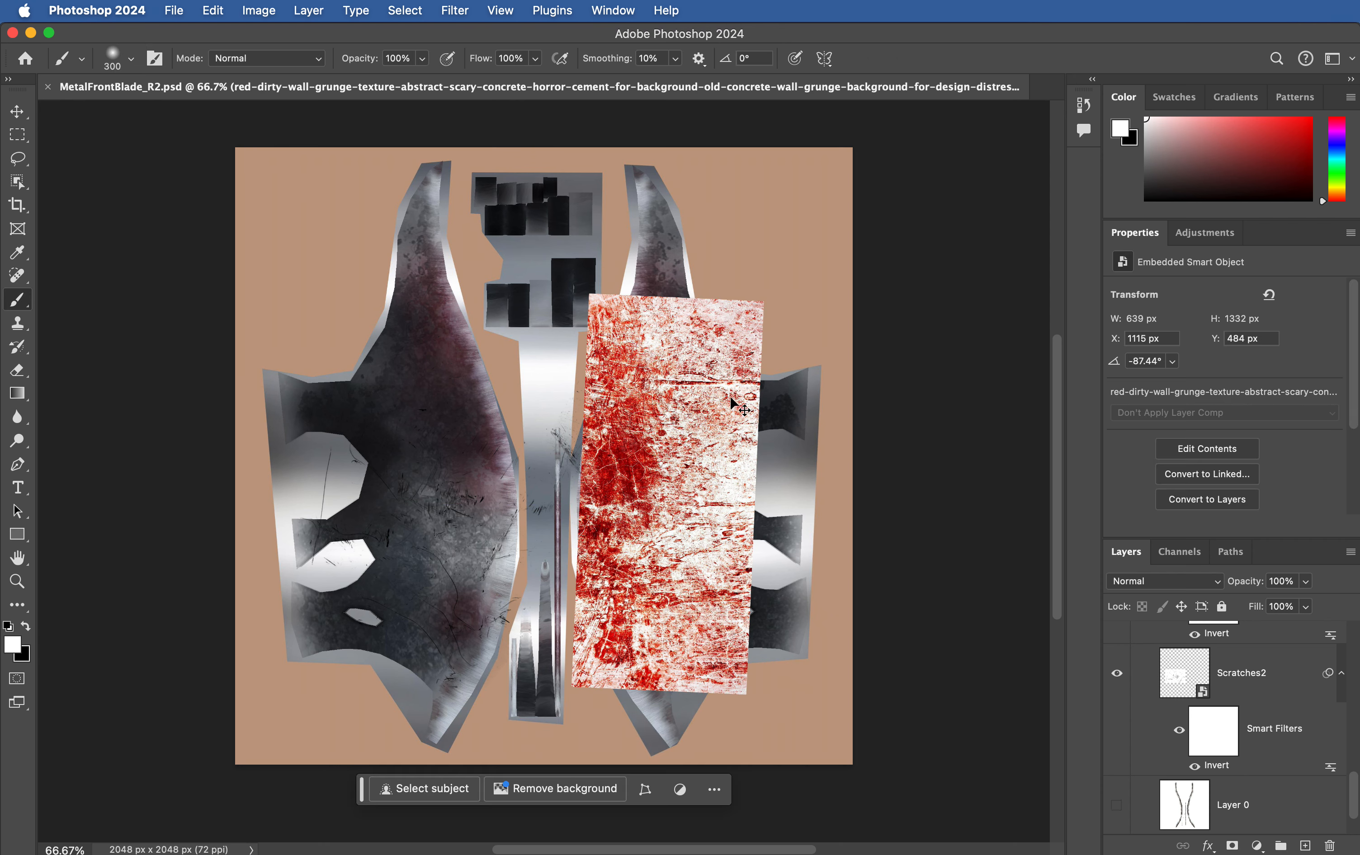
Step: Fully desaturate the grunge texture with a Hue/Saturation adjustment
{"action": "key", "text": "super+m"}
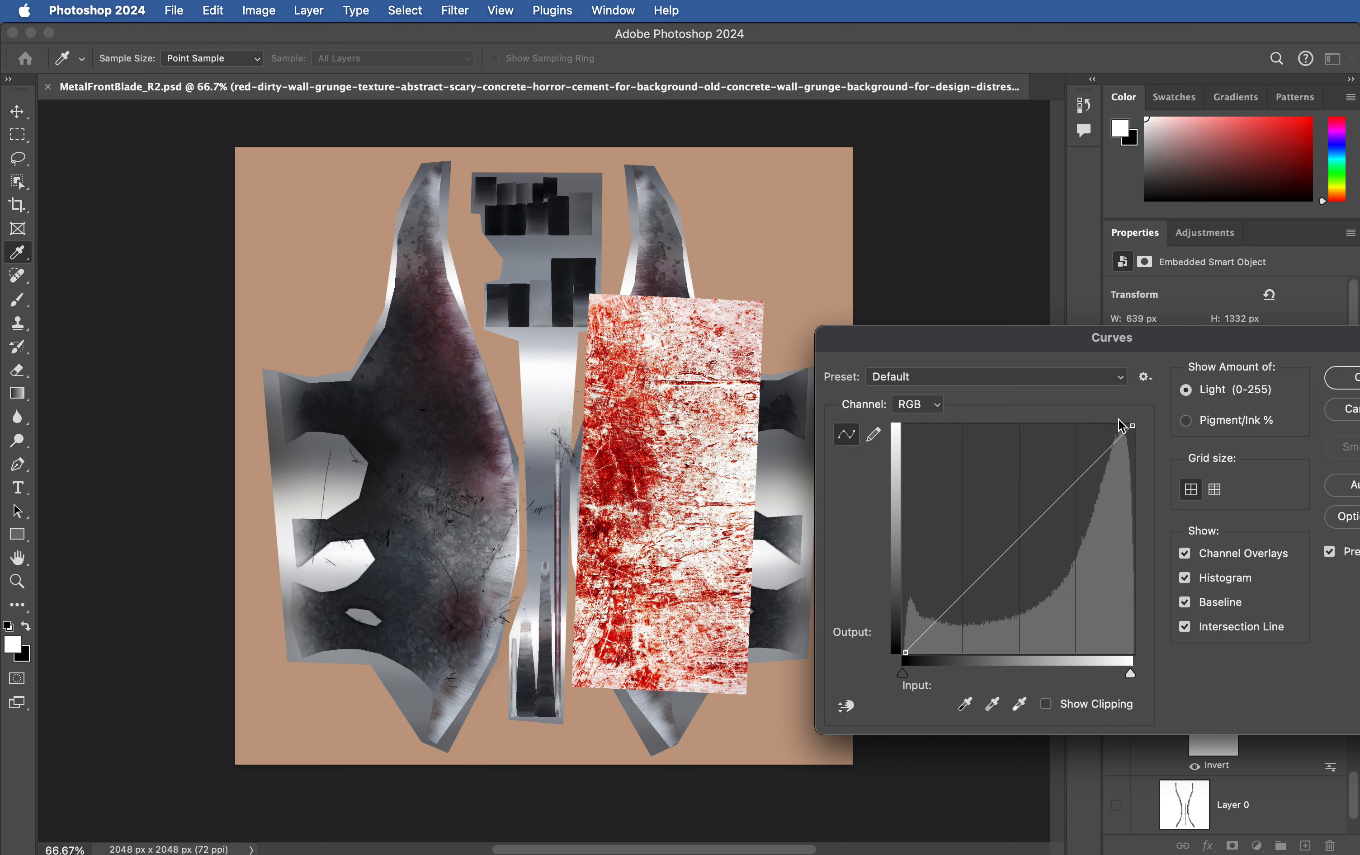
{"action": "left_click", "coordinate": [1340, 413]}
{"action": "key", "text": "super+u"}
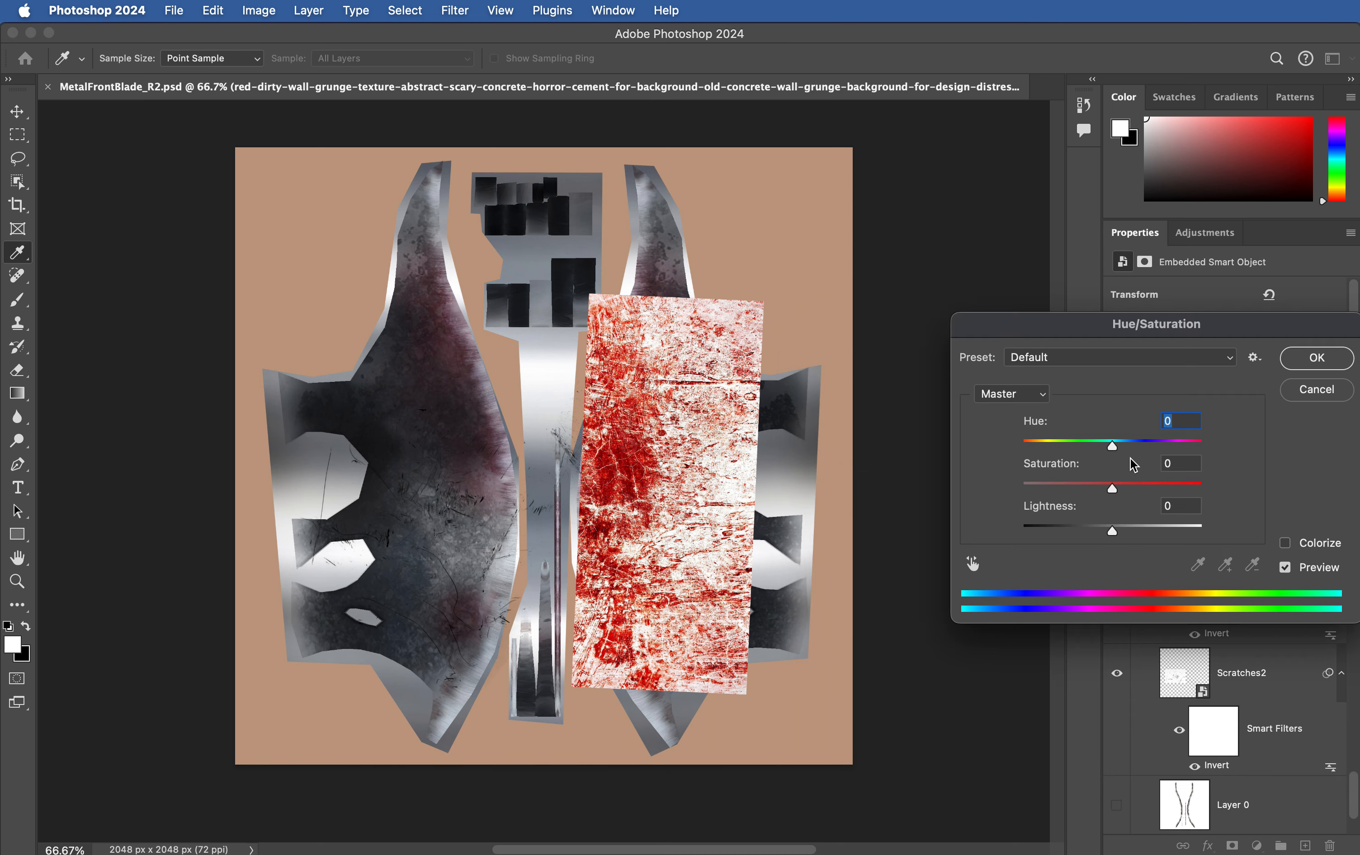
{"action": "left_click_drag", "start_coordinate": [1112, 488], "coordinate": [1022, 488]}
{"action": "left_click", "coordinate": [1311, 364]}
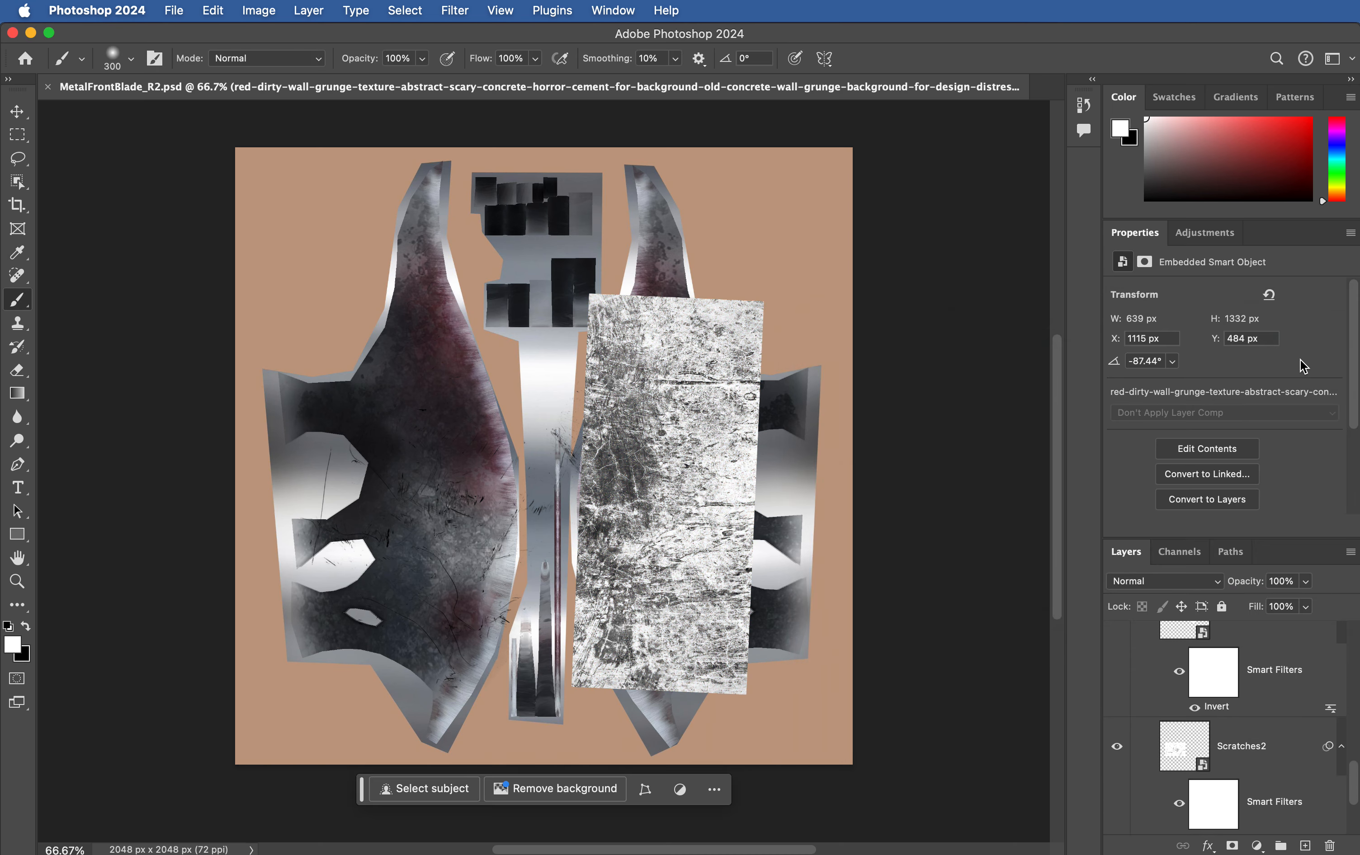
Step: Raise the grunge texture's contrast with Curves to nearly pure black and white, moving the white point to input 194 and the black point inward
{"action": "key", "text": "super+m"}
{"action": "left_click_drag", "start_coordinate": [1128, 424], "coordinate": [1078, 412]}
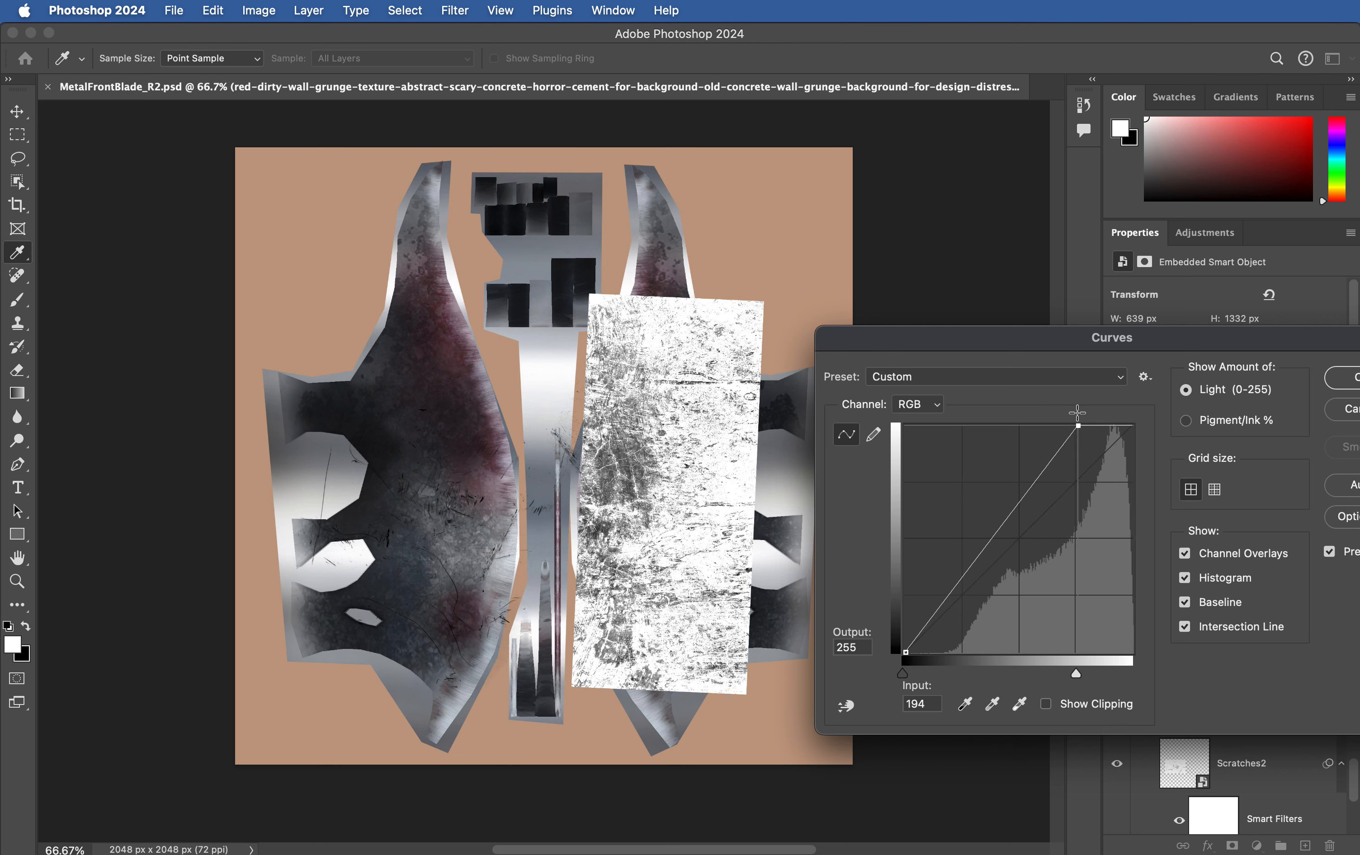
{"action": "left_click_drag", "start_coordinate": [906, 648], "coordinate": [1021, 680]}
{"action": "key", "text": "Return"}
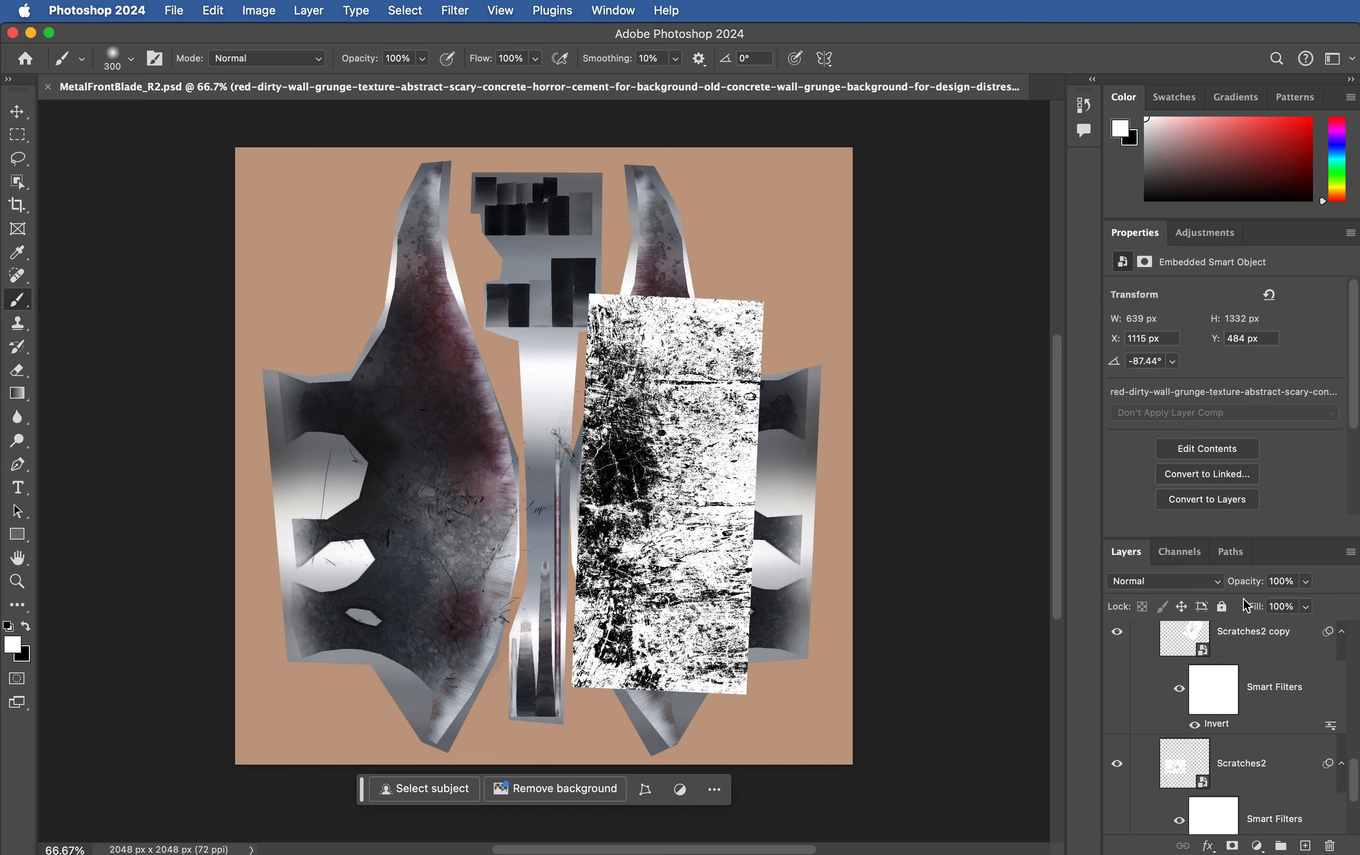
Step: Set the grunge layer's blend mode to Darken and move it slightly upward over the right-hand blade shape
{"action": "scroll", "coordinate": [1280, 713], "scroll_direction": "down", "scroll_amount": 5}
{"action": "scroll", "coordinate": [1287, 732], "scroll_direction": "up", "scroll_amount": 3}
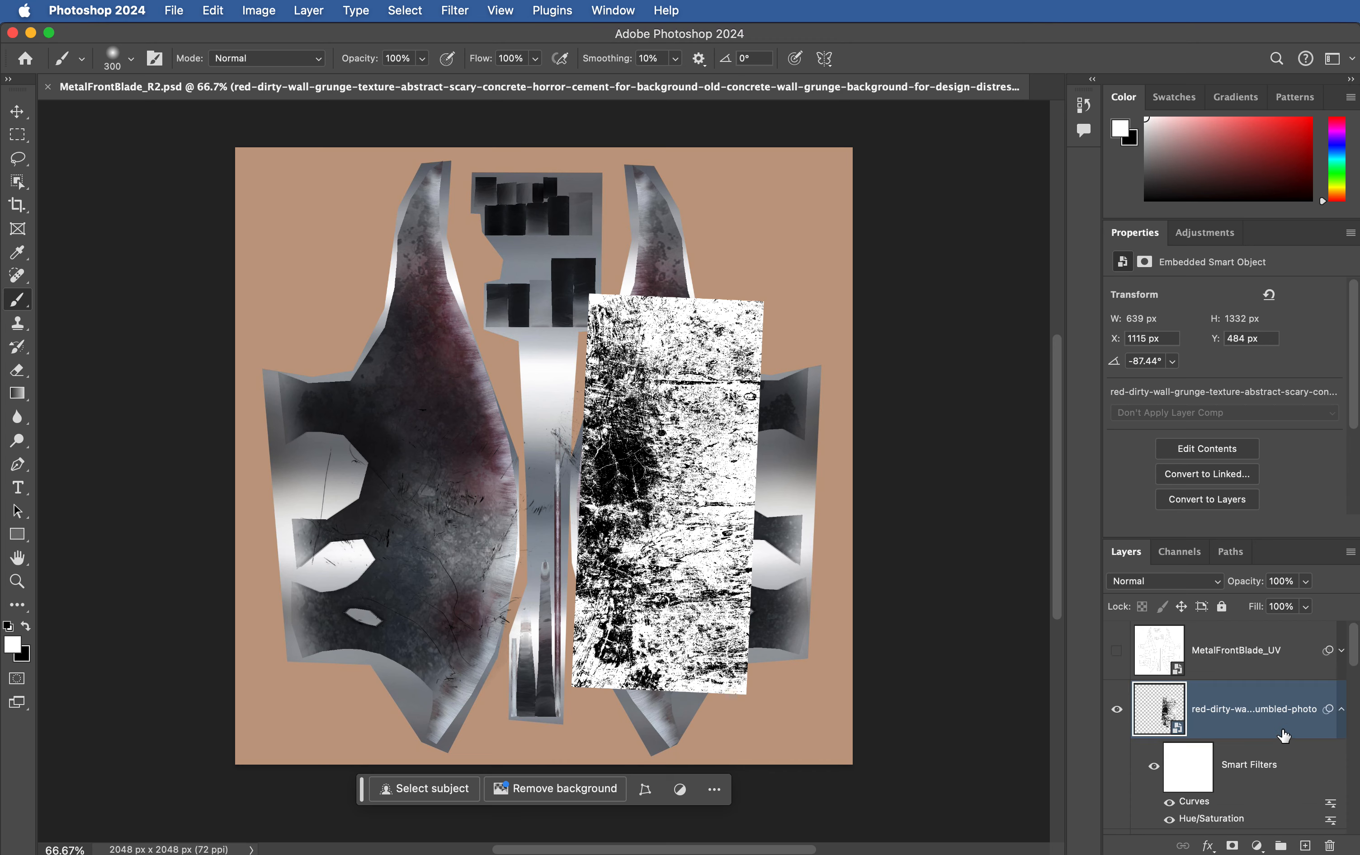
{"action": "left_click", "coordinate": [1164, 583]}
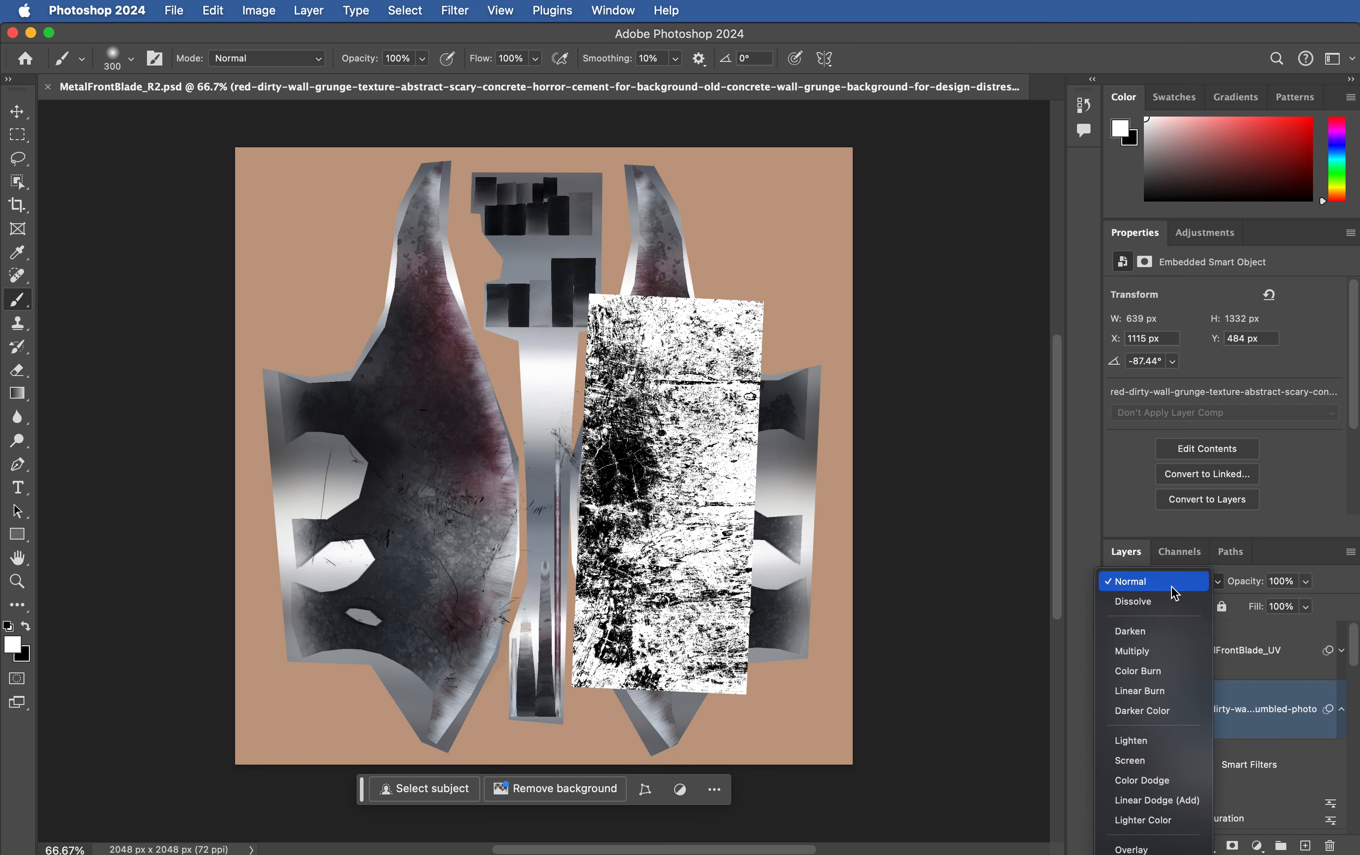
{"action": "left_click", "coordinate": [1162, 653]}
{"action": "key", "text": "v"}
{"action": "mouse_move", "coordinate": [634, 462]}
{"action": "left_mouse_down"}
{"action": "mouse_move", "coordinate": [640, 434]}
{"action": "mouse_move", "coordinate": [631, 440]}
{"action": "left_mouse_up"}
Step: Add a layer mask to the grunge layer and paint it black with a soft brush around the texture's edges to blend it into the blade
{"action": "left_click", "coordinate": [1232, 846]}
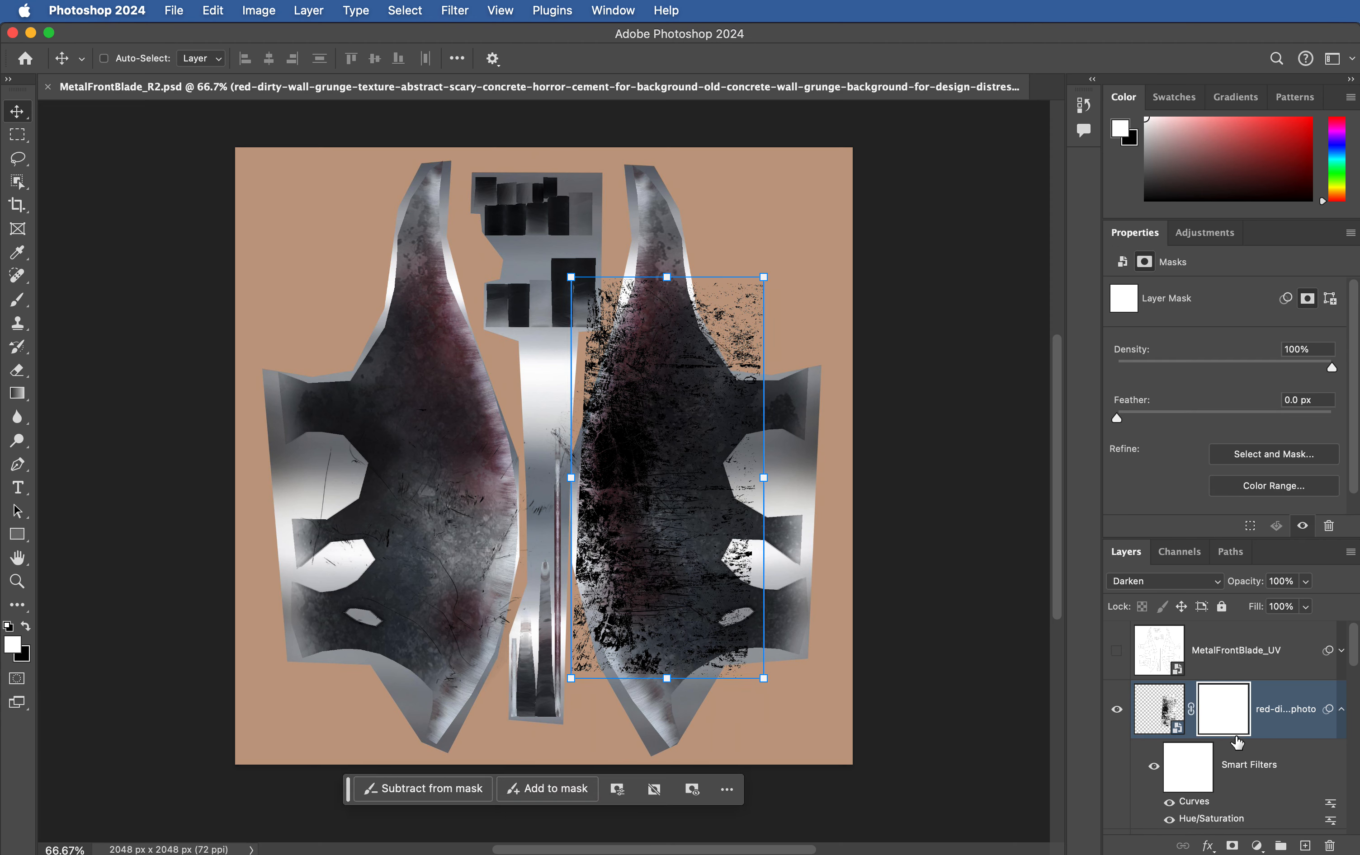
{"action": "key", "text": "b"}
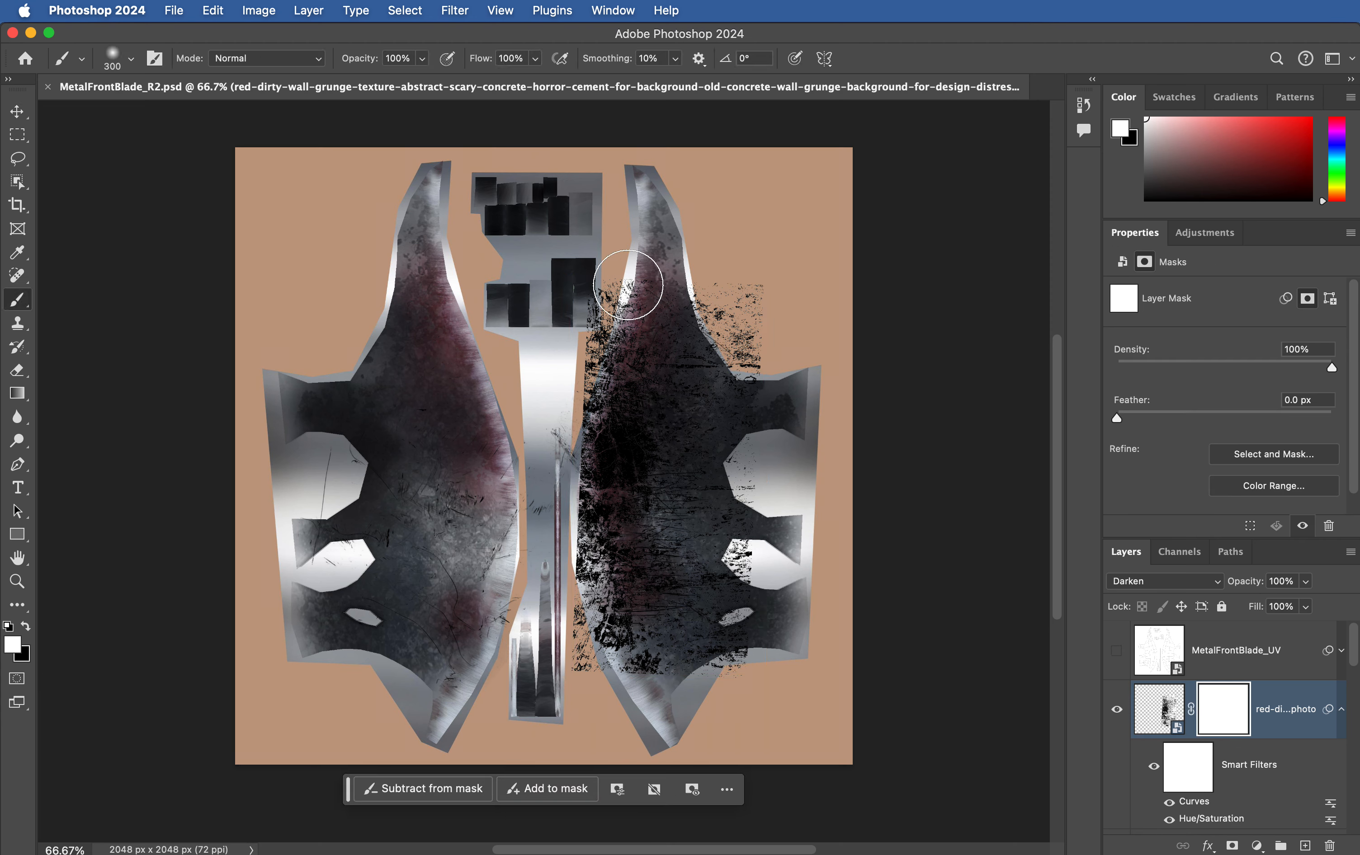
{"action": "key", "text": "x"}
{"action": "left_click_drag", "start_coordinate": [612, 280], "coordinate": [591, 333]}
{"action": "mouse_move", "coordinate": [727, 294]}
{"action": "left_mouse_down"}
{"action": "mouse_move", "coordinate": [738, 242]}
{"action": "mouse_move", "coordinate": [766, 382]}
{"action": "left_mouse_up"}
{"action": "key", "text": "bracketleft"}
{"action": "mouse_move", "coordinate": [566, 369]}
{"action": "left_mouse_down"}
{"action": "mouse_move", "coordinate": [591, 327]}
{"action": "mouse_move", "coordinate": [565, 385]}
{"action": "mouse_move", "coordinate": [563, 481]}
{"action": "mouse_move", "coordinate": [558, 423]}
{"action": "mouse_move", "coordinate": [577, 674]}
{"action": "mouse_move", "coordinate": [697, 697]}
{"action": "mouse_move", "coordinate": [743, 534]}
{"action": "mouse_move", "coordinate": [717, 566]}
{"action": "left_mouse_up"}
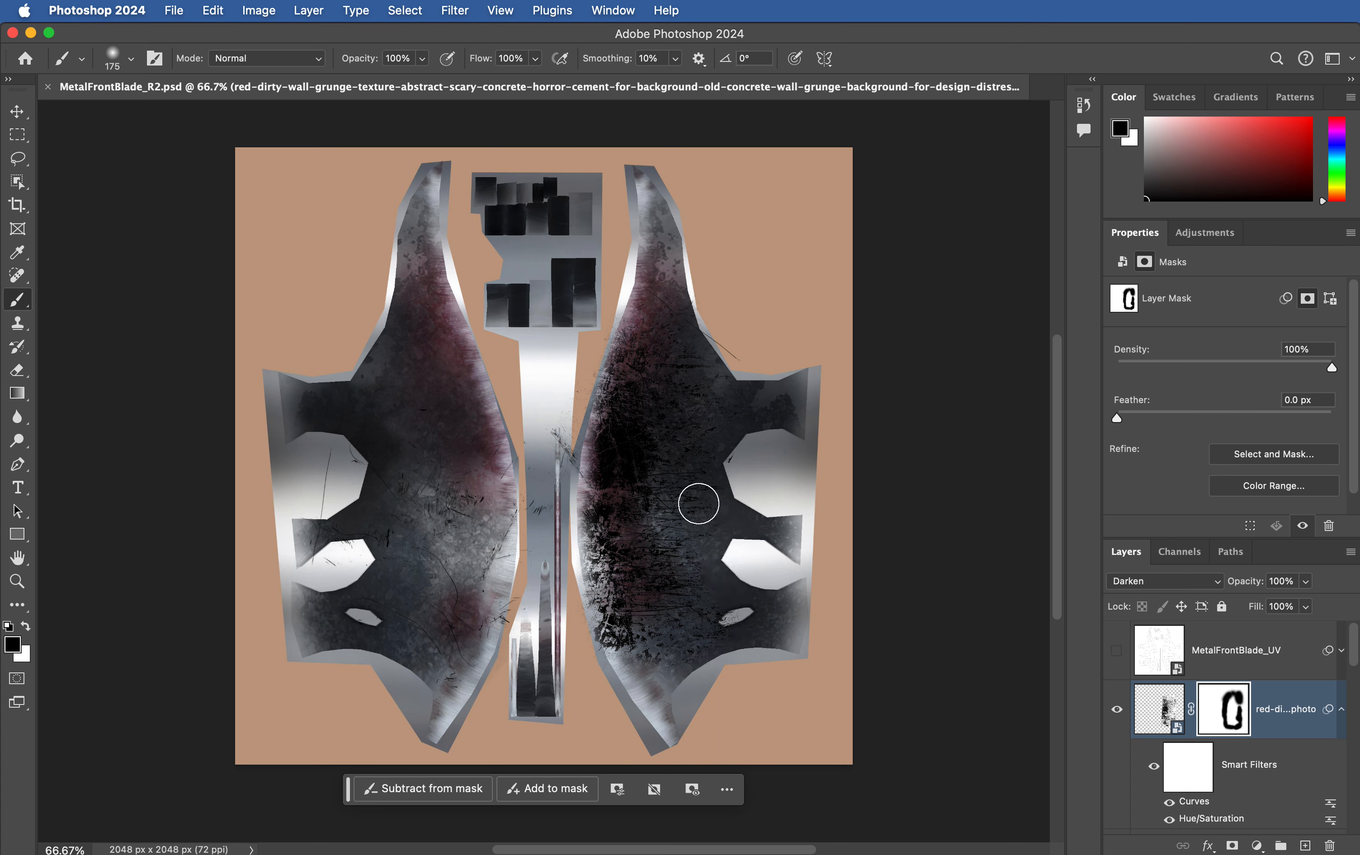
{"action": "key", "text": "bracketright"}
{"action": "key", "text": "bracketright"}
Step: Show Layer 0 again and move the grunge layer into the R2 group above the scratch layers
{"action": "scroll", "coordinate": [1211, 737], "scroll_direction": "down", "scroll_amount": 5}
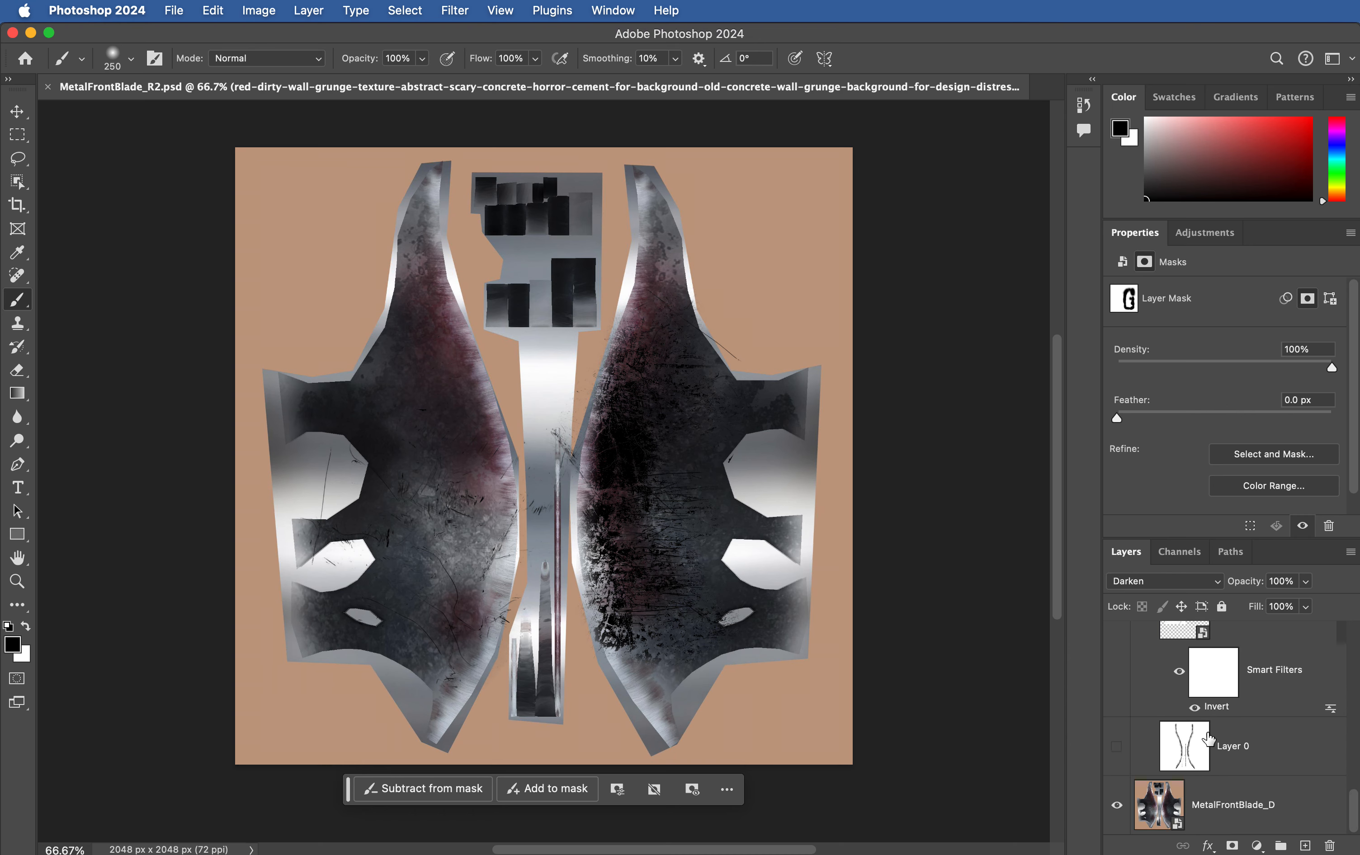
{"action": "left_click", "coordinate": [1114, 752]}
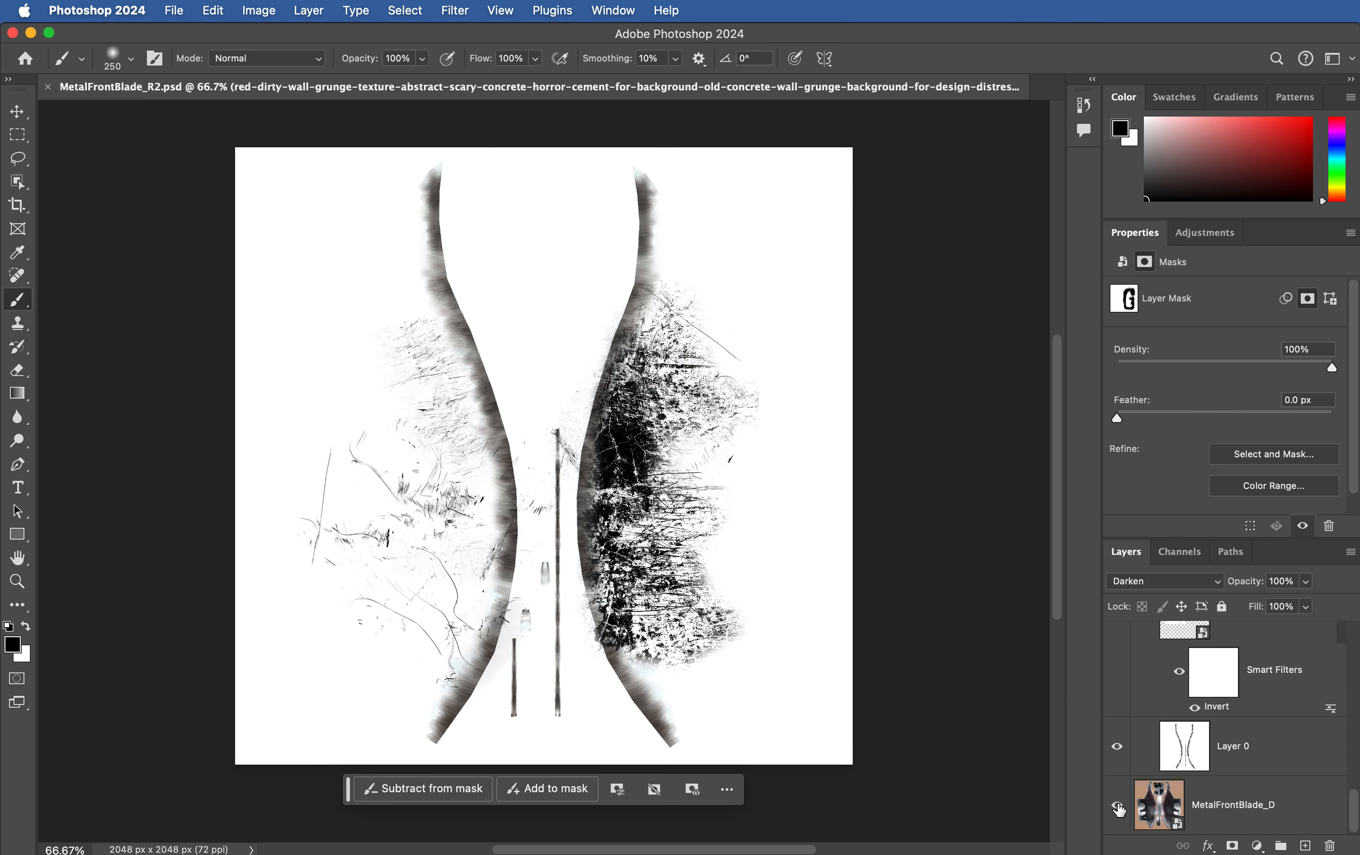
{"action": "scroll", "coordinate": [1138, 760], "scroll_direction": "up", "scroll_amount": 4}
{"action": "scroll", "coordinate": [1210, 738], "scroll_direction": "down", "scroll_amount": 2}
{"action": "left_click_drag", "start_coordinate": [1268, 670], "coordinate": [1260, 795]}
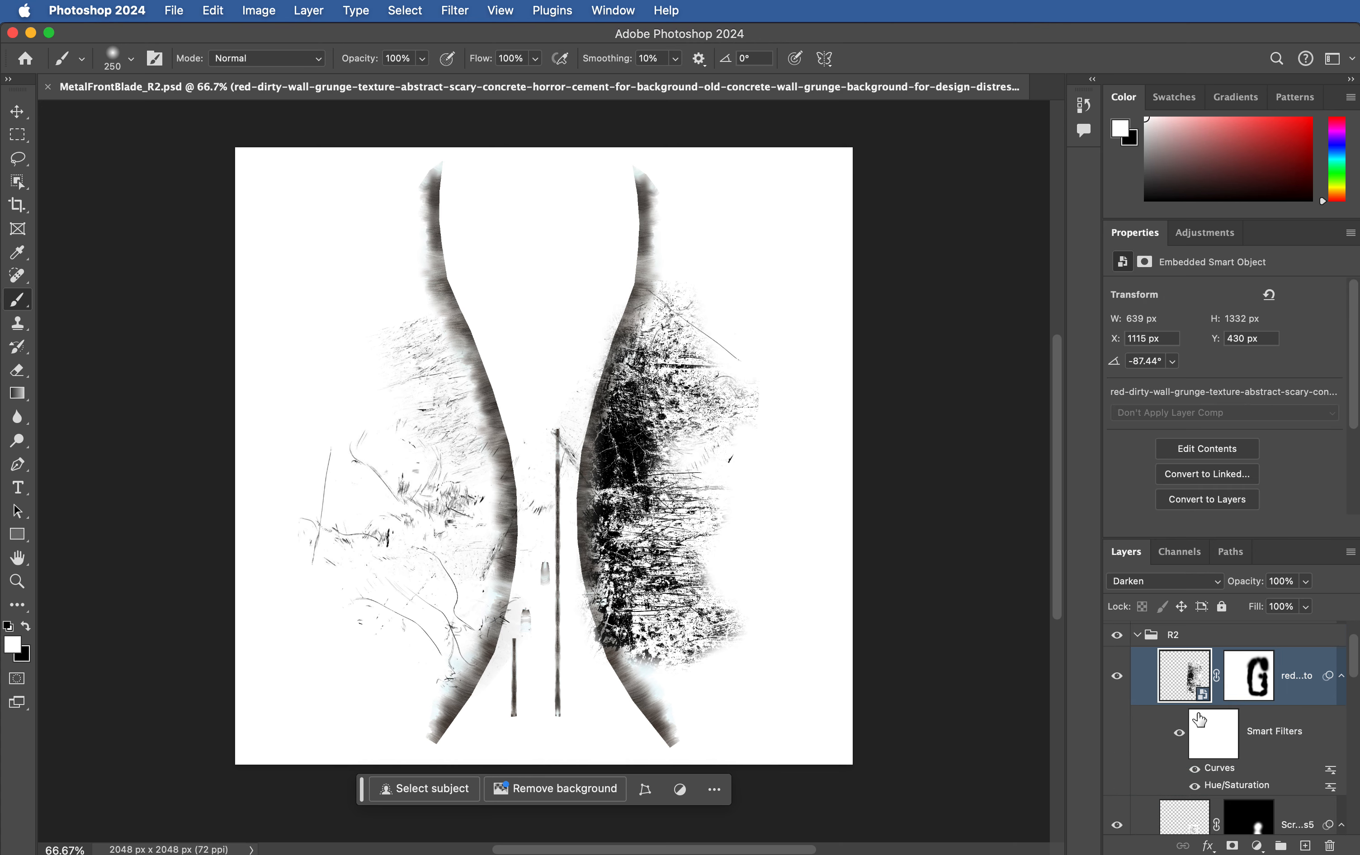
Step: Export the roughness map as a 2048 x 2048 JPG named MetalFrontBlade_R3 and save the document
{"action": "left_click", "coordinate": [180, 9]}
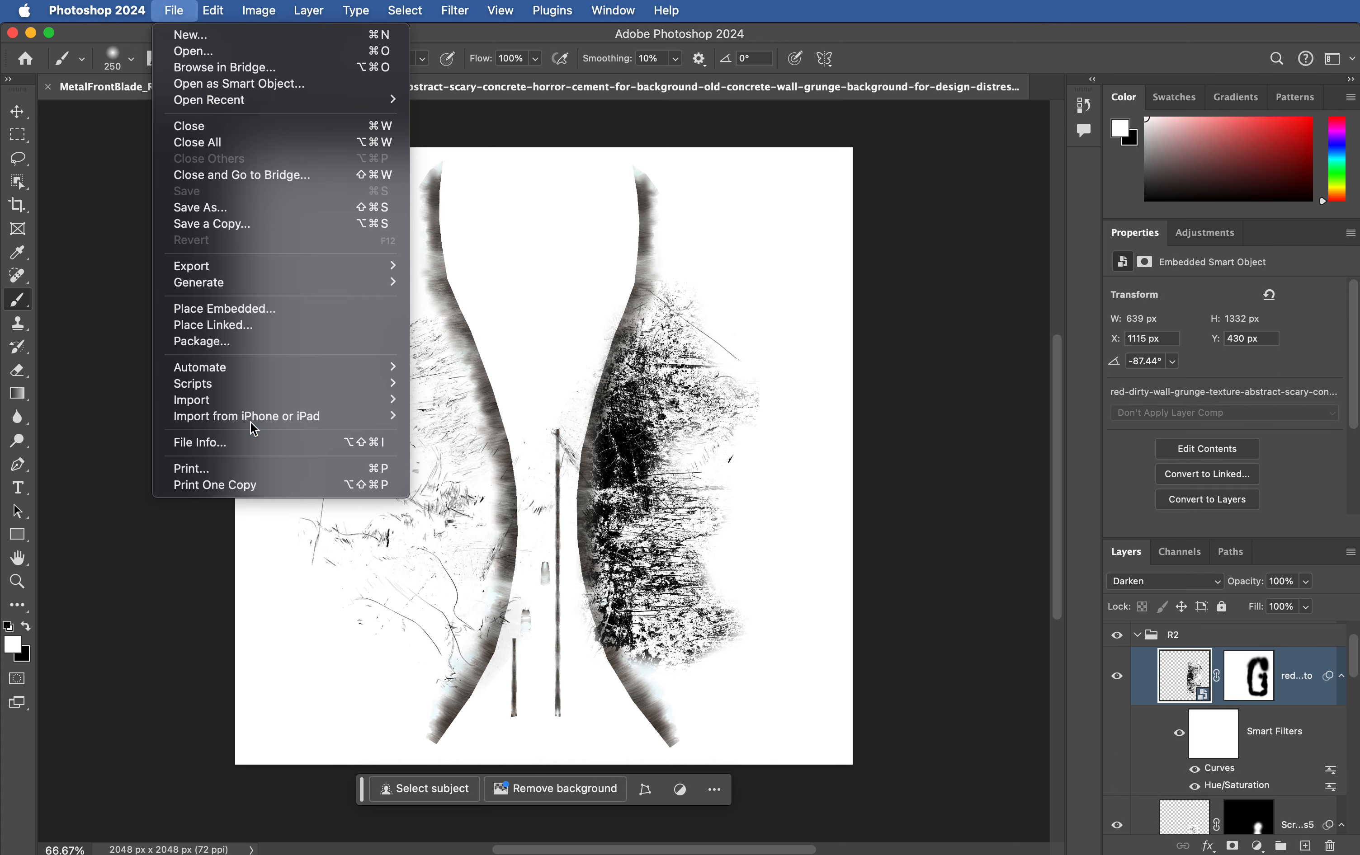
{"action": "mouse_move", "coordinate": [243, 267]}
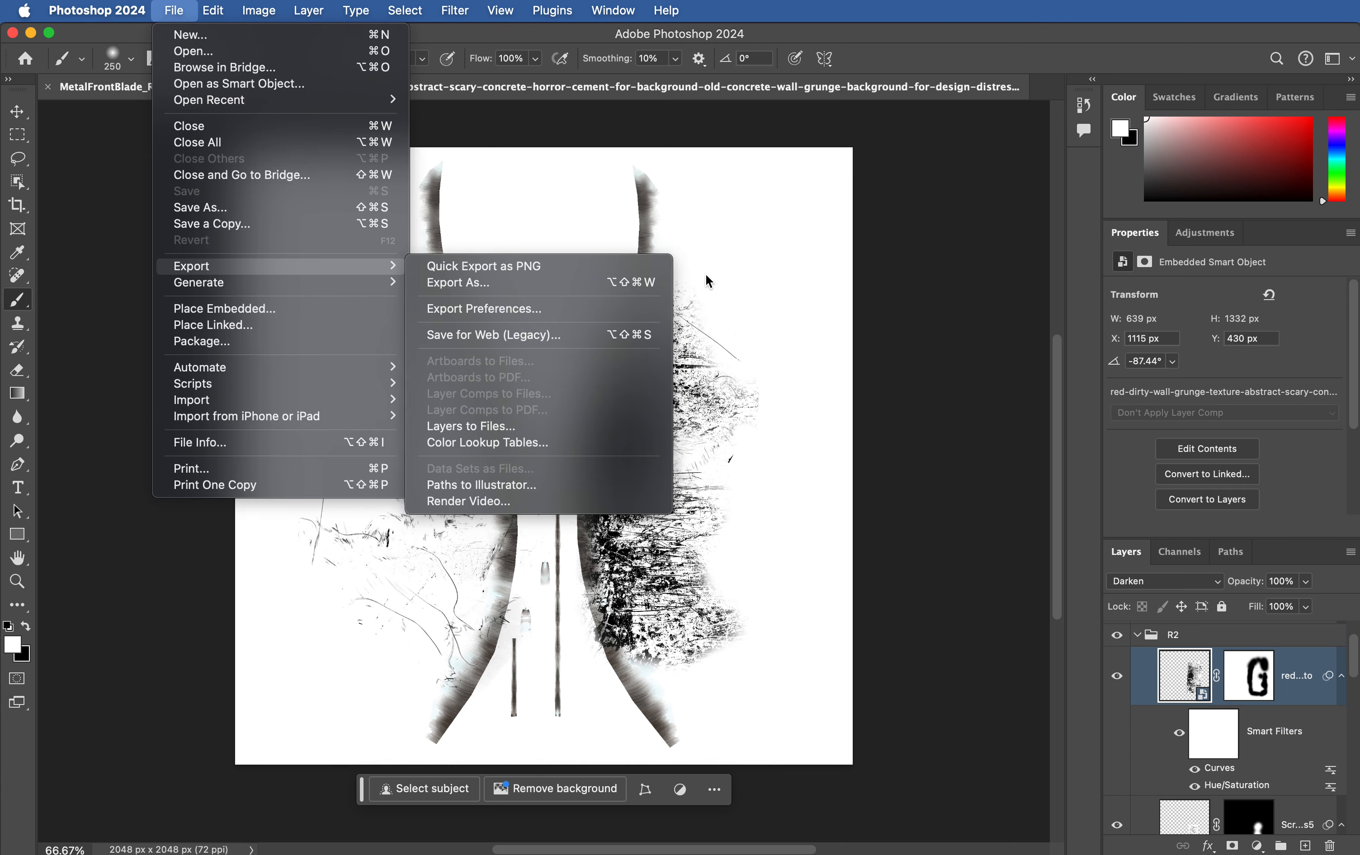
{"action": "left_click", "coordinate": [582, 283]}
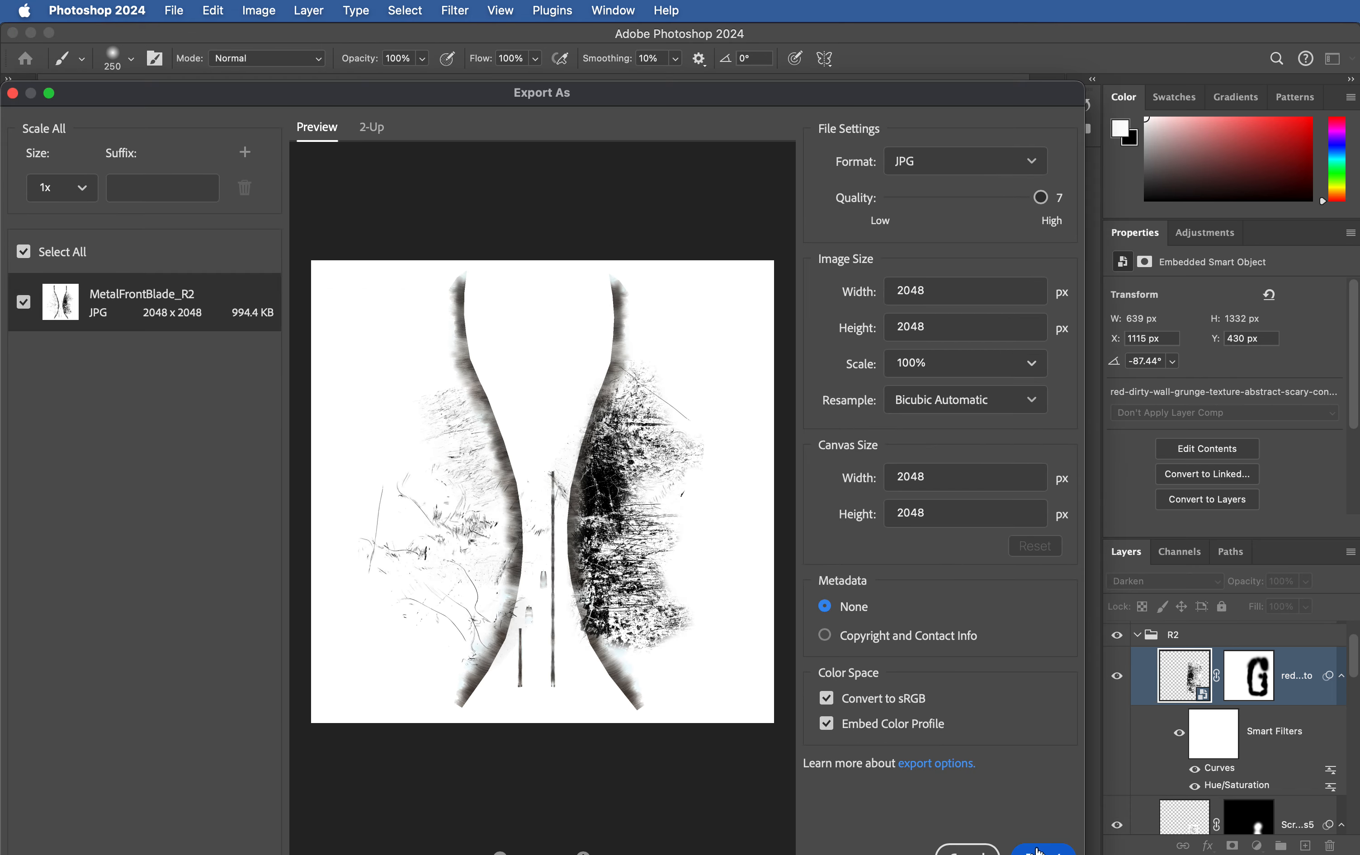
{"action": "left_click", "coordinate": [1038, 850]}
{"action": "key", "text": "Right"}
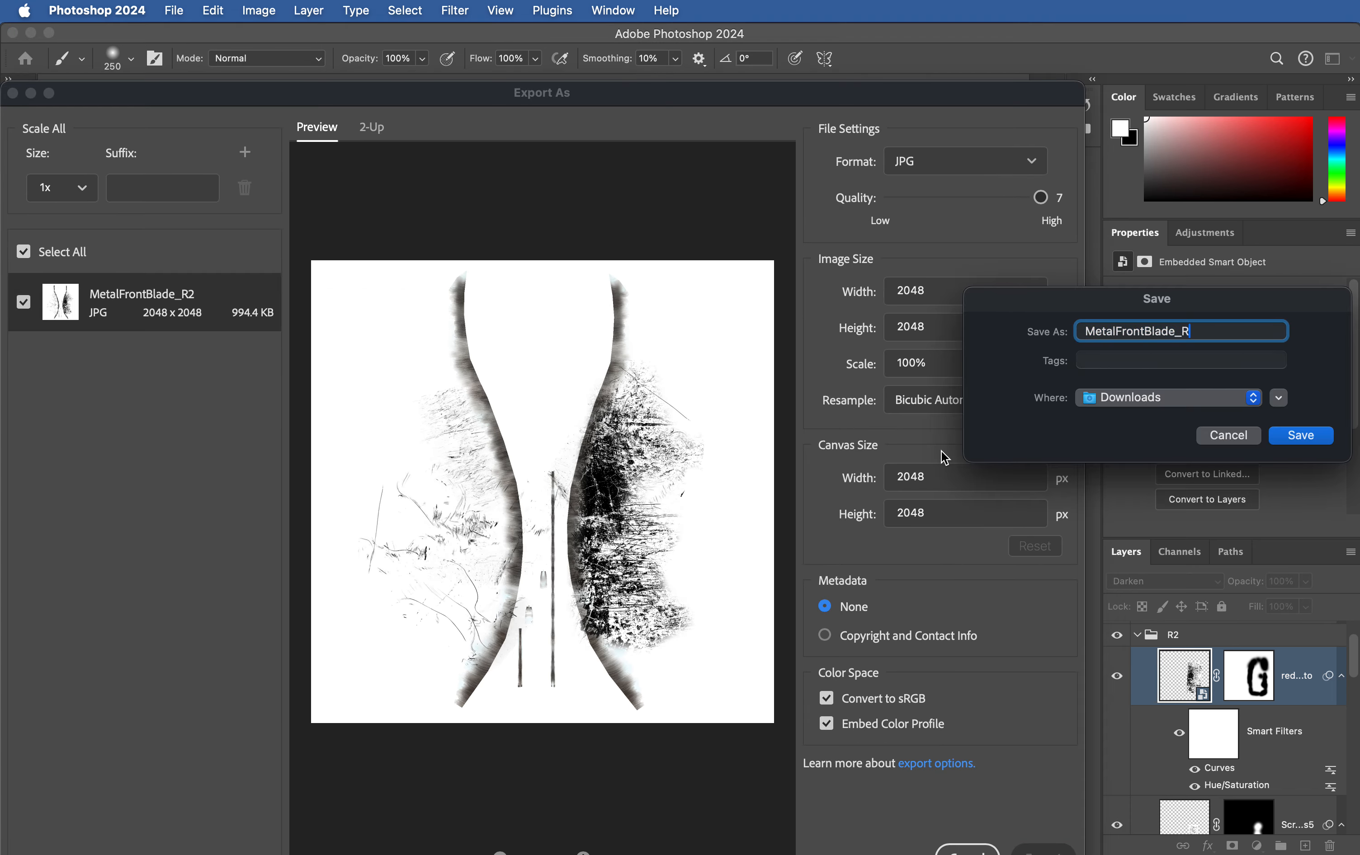
{"action": "type", "text": "3"}
{"action": "key", "text": "Return"}
{"action": "key", "text": "super+s"}
Step: Switch to Finder and give MetalFrontBlade_R3.jpg in the Textures folder the purple tag
{"action": "key", "text": "super+Tab"}
{"action": "left_click_drag", "start_coordinate": [725, 657], "coordinate": [650, 511]}
{"action": "right_click", "coordinate": [672, 518]}
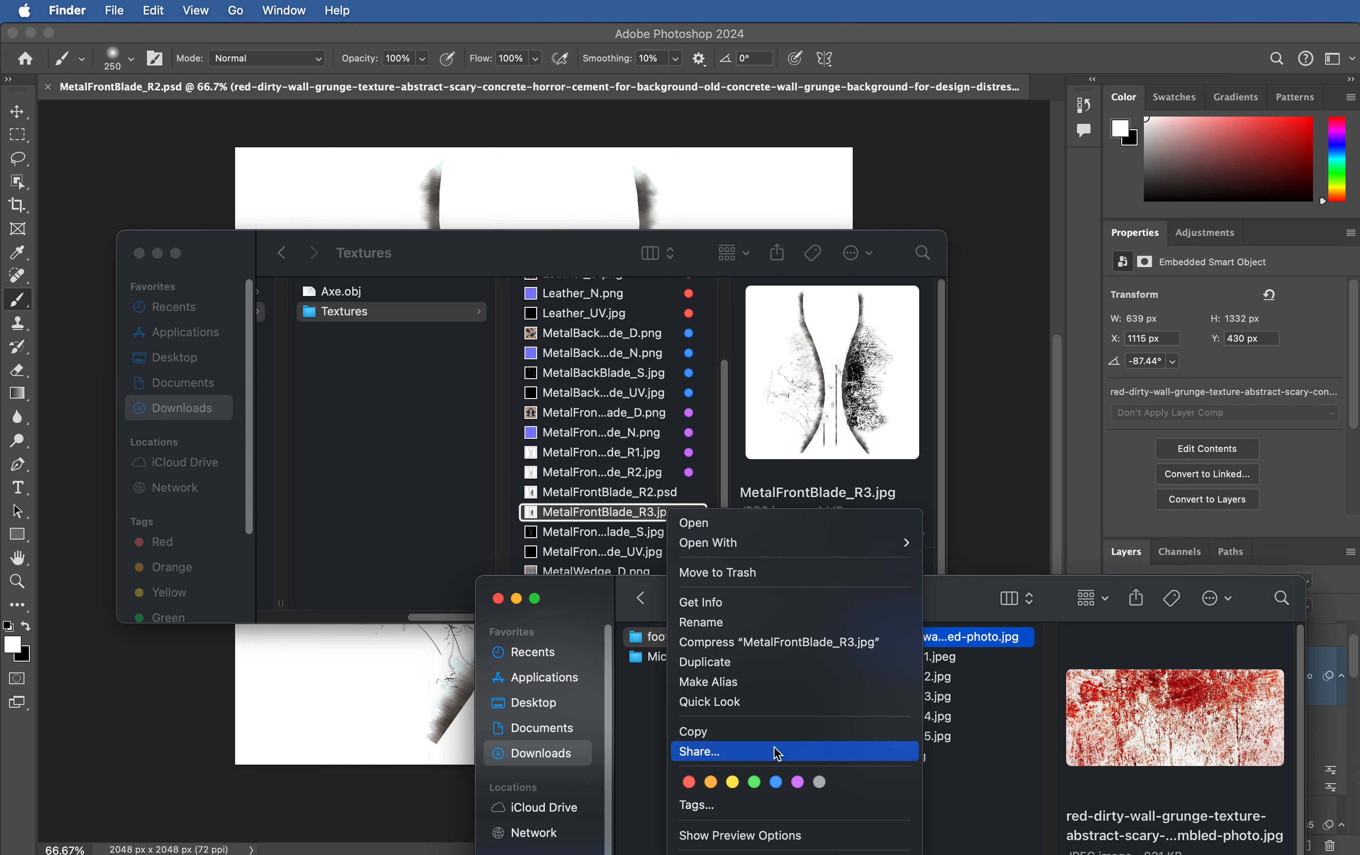
{"action": "left_click", "coordinate": [797, 782]}
Step: Switch to Substance 3D Painter and import MetalFrontBlade_R3.jpg from the Textures folder into the current project as a texture
{"action": "key", "text": "super+Tab"}
{"action": "key", "text": "super+Tab"}
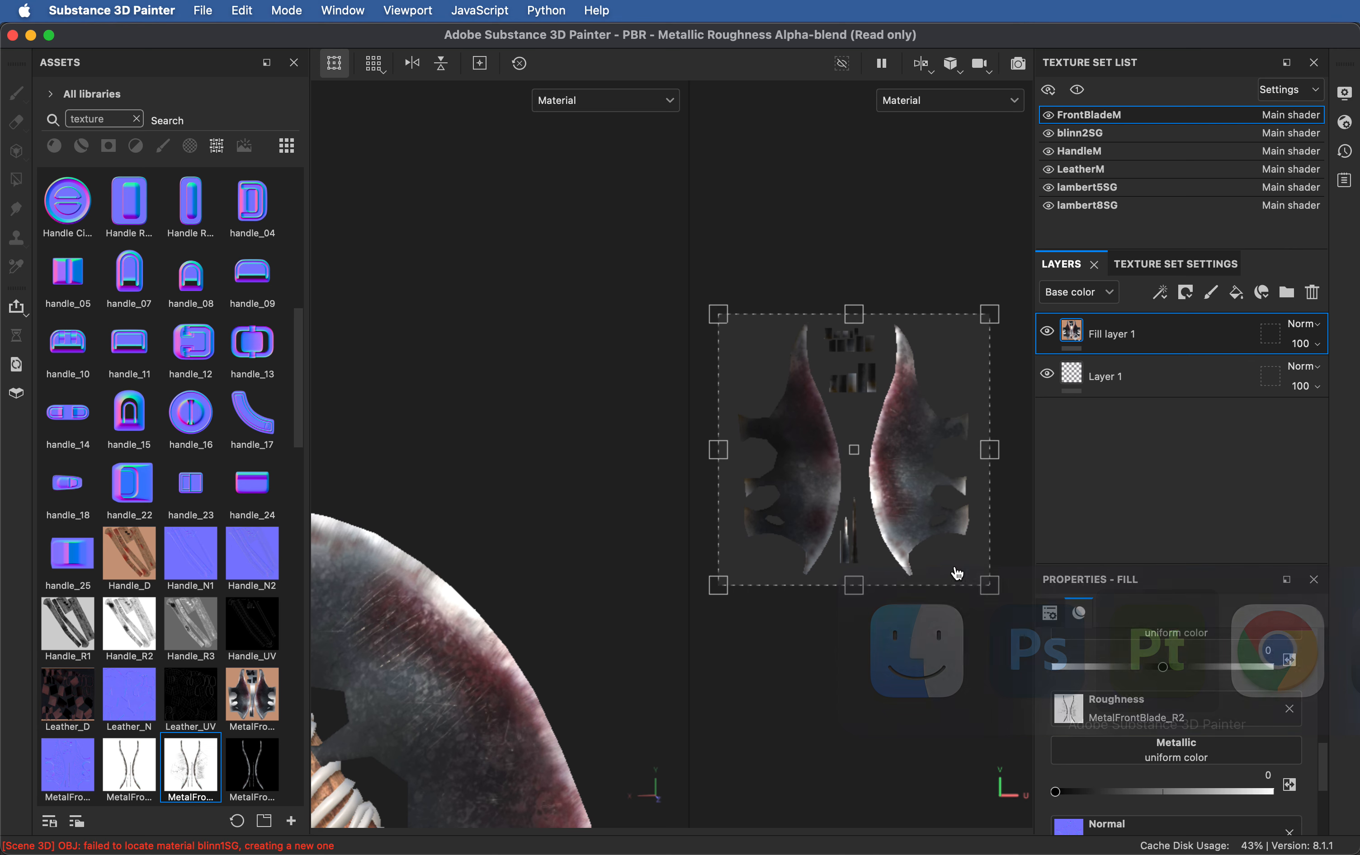
{"action": "key", "text": "super+Tab"}
{"action": "left_click_drag", "start_coordinate": [655, 518], "coordinate": [189, 760]}
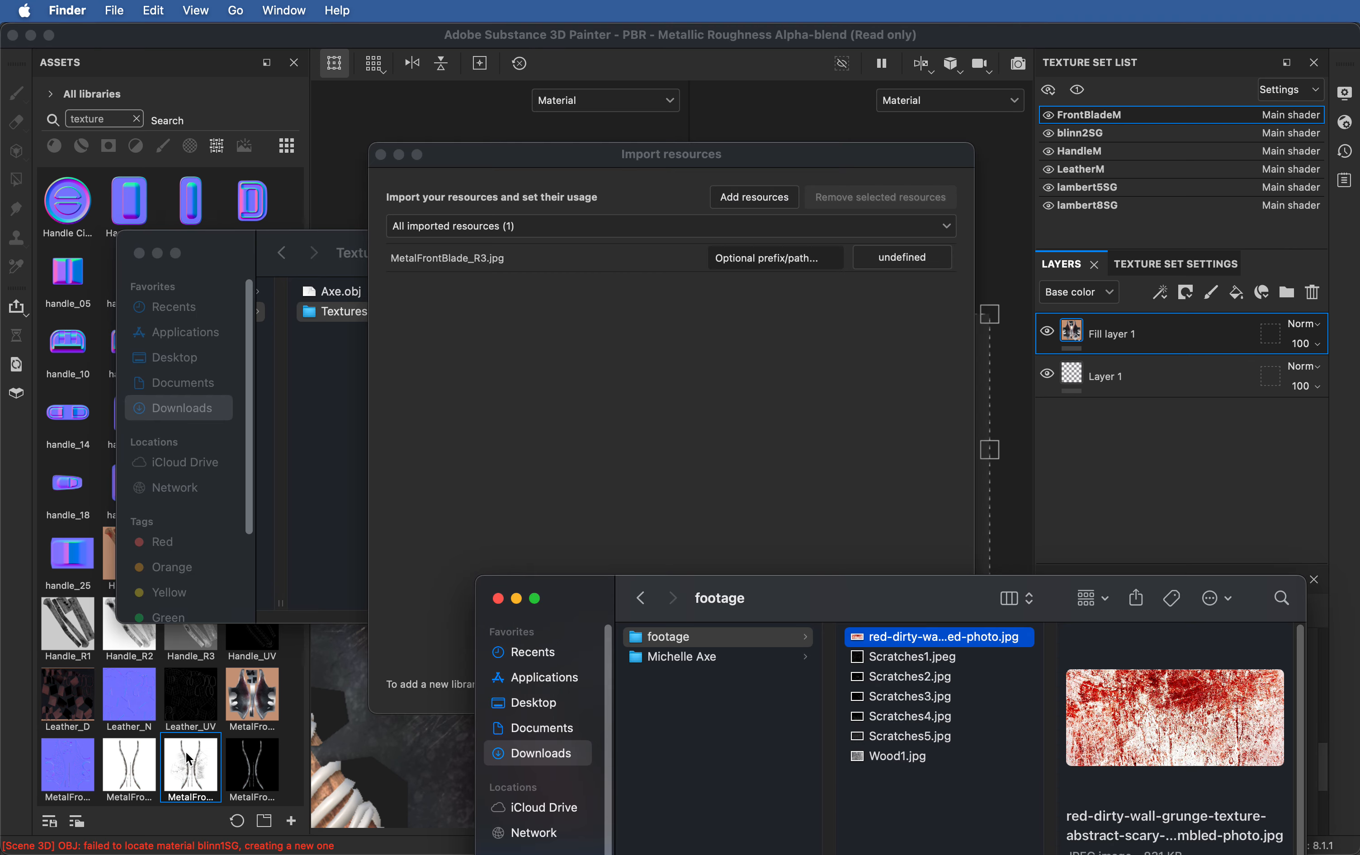
{"action": "left_click", "coordinate": [783, 429]}
{"action": "left_click", "coordinate": [902, 257]}
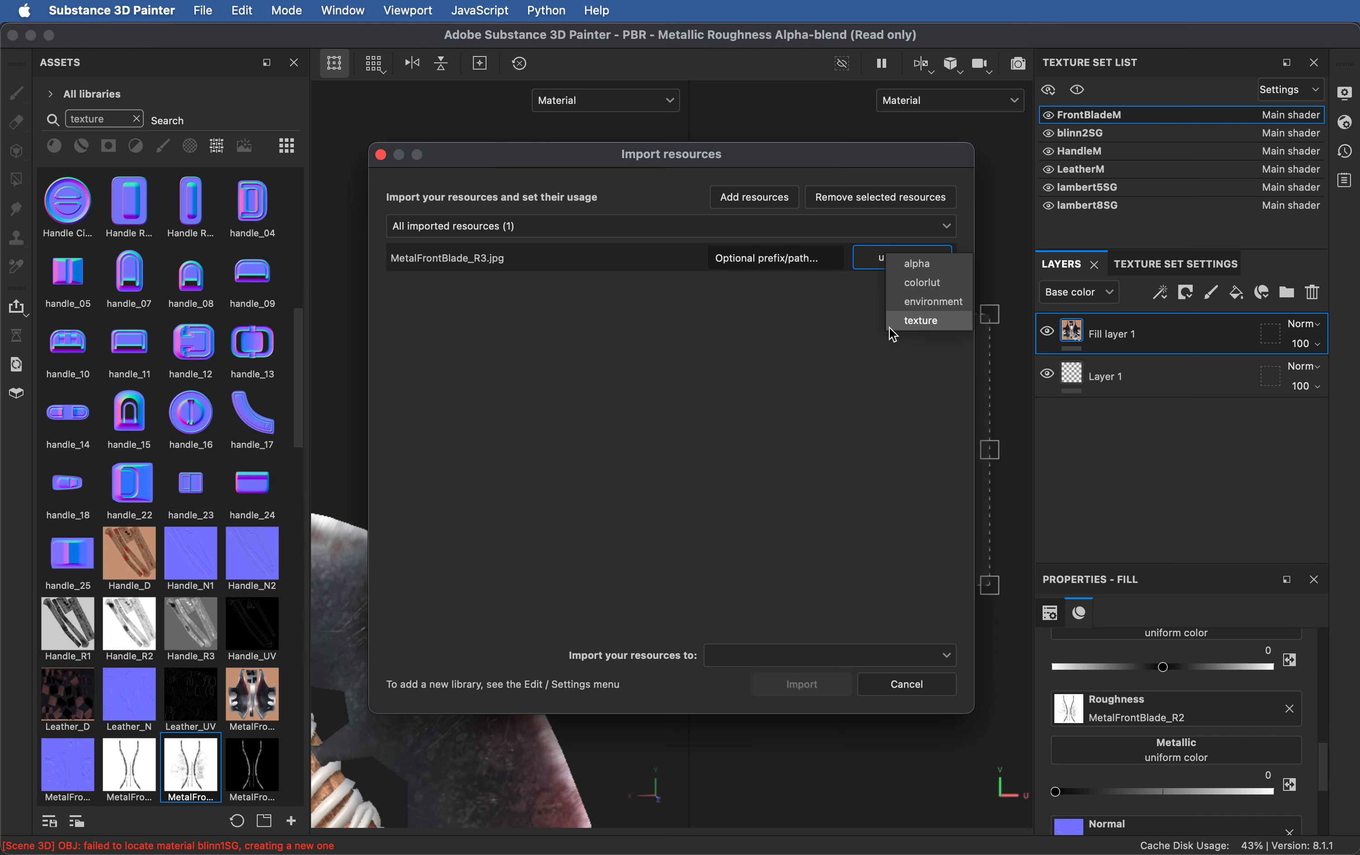
{"action": "left_click", "coordinate": [918, 322]}
{"action": "left_click", "coordinate": [895, 655]}
{"action": "left_click", "coordinate": [783, 697]}
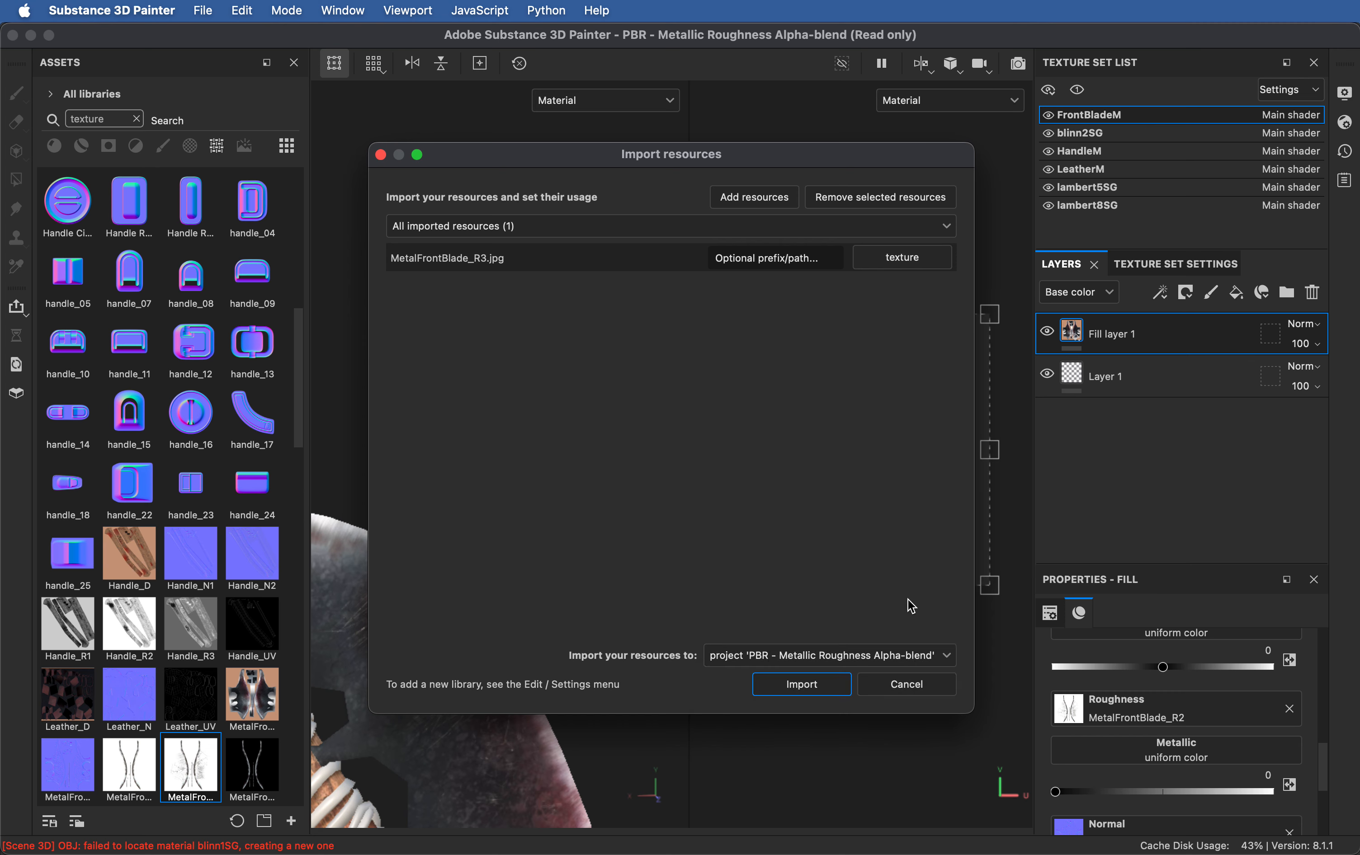
{"action": "left_click", "coordinate": [823, 686]}
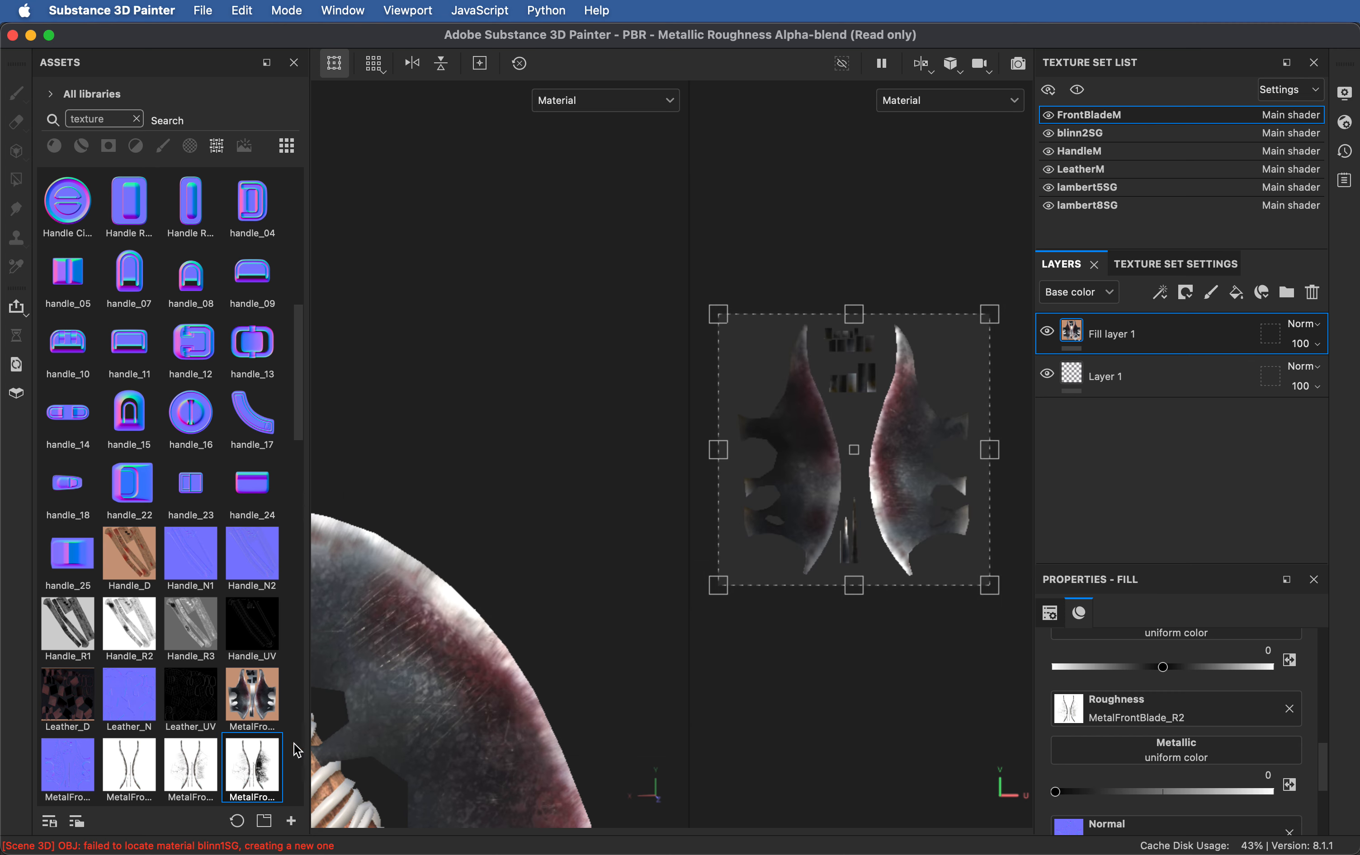
Step: Replace the Roughness map of Fill layer 1 with MetalFrontBlade_R3 and inspect the front blade's surface from slightly different angles
{"action": "left_click_drag", "start_coordinate": [286, 767], "coordinate": [1102, 711]}
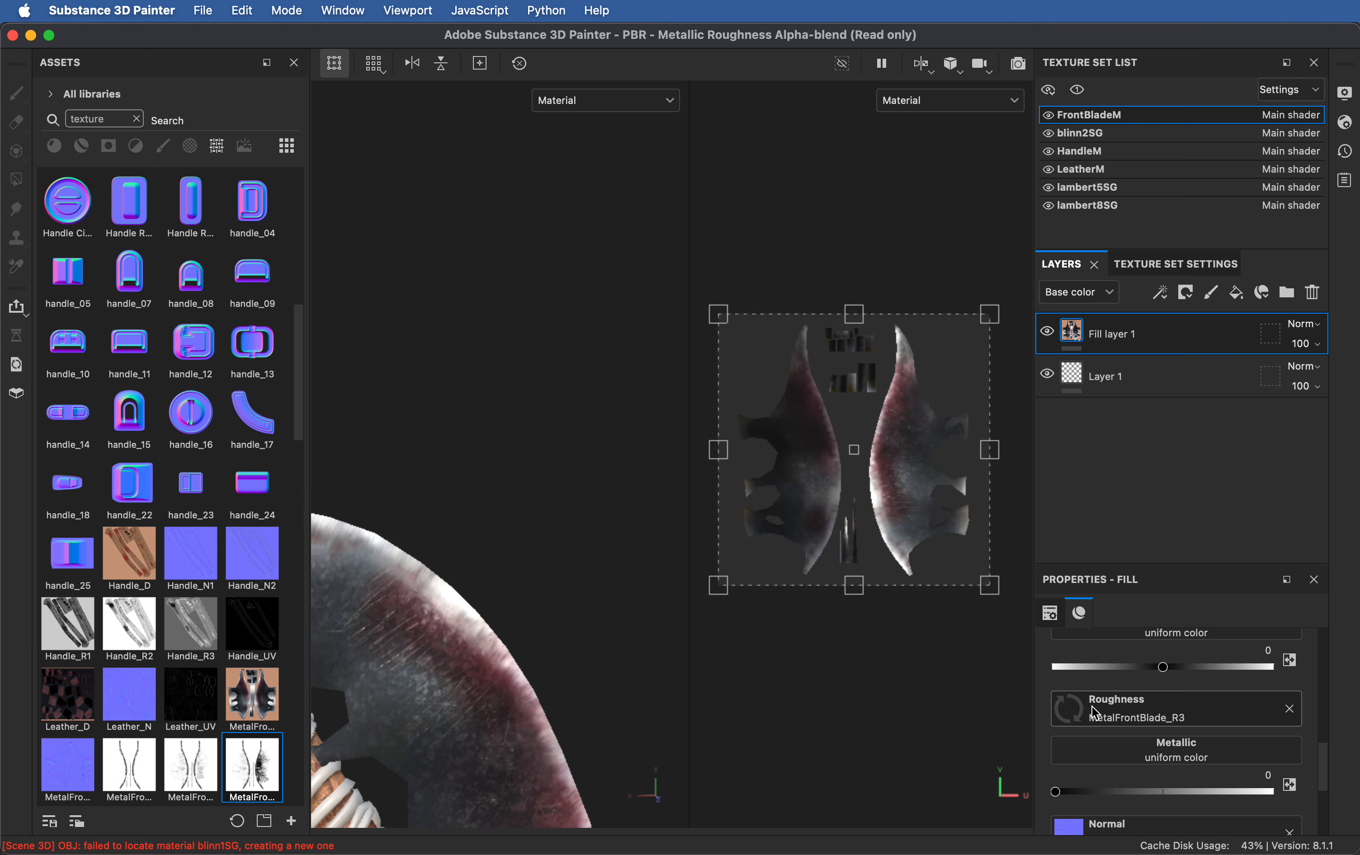
{"action": "left_click_drag", "start_coordinate": [415, 724], "coordinate": [402, 721], "text": "alt"}
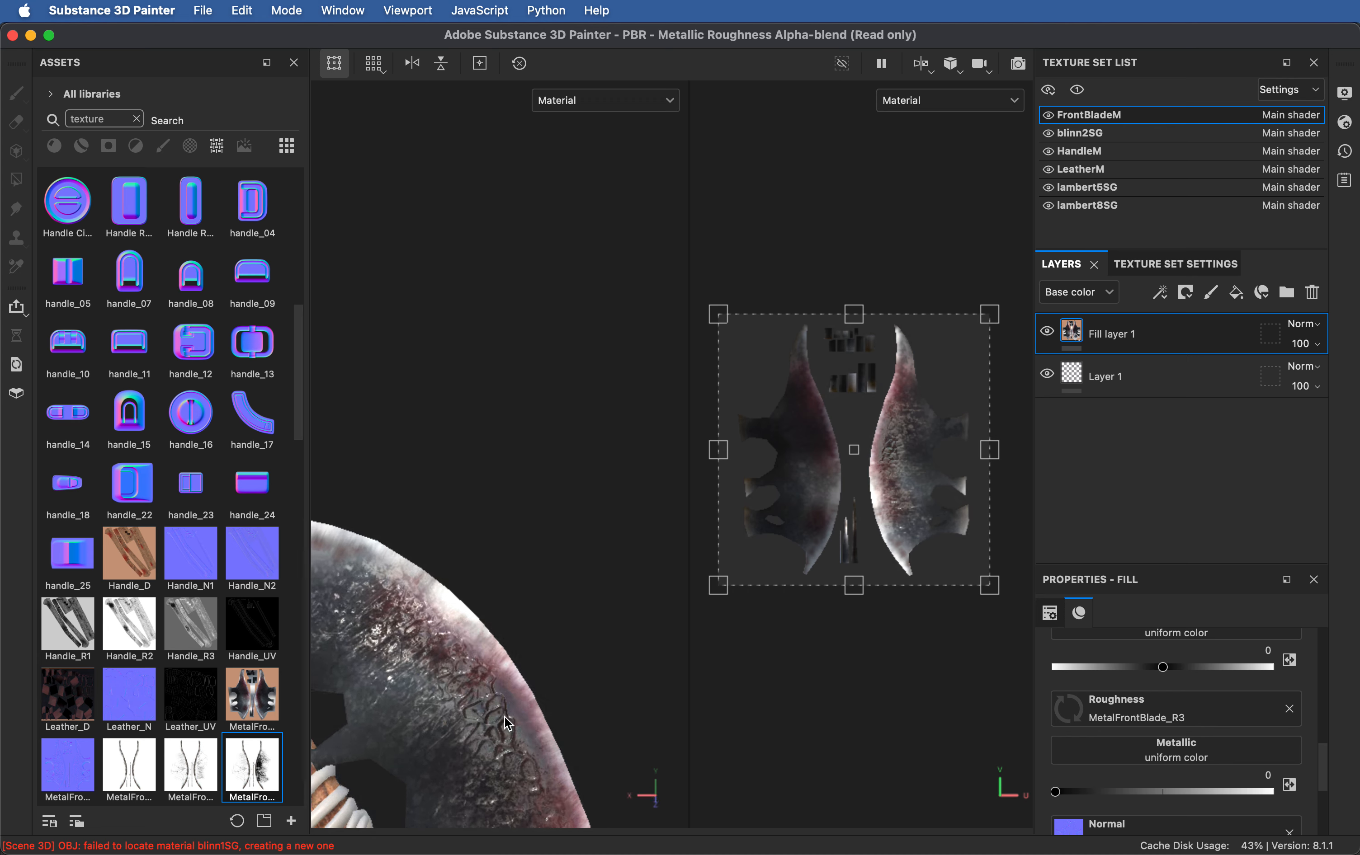
{"action": "left_click_drag", "start_coordinate": [508, 716], "coordinate": [505, 727], "text": "alt"}
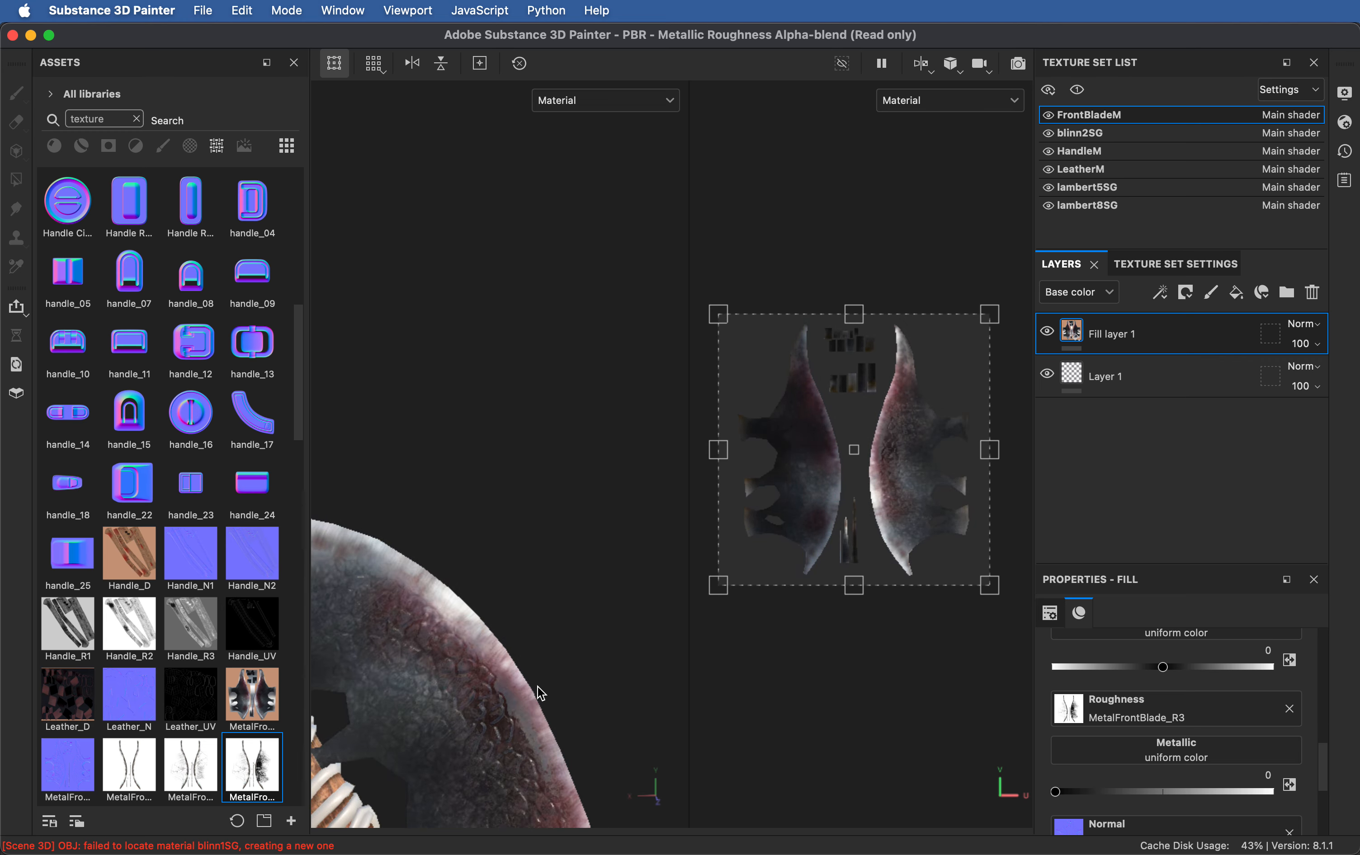
Step: Switch to Photoshop and try out the opacity of the grunge layer in the R2 group
{"action": "key", "text": "super+Tab"}
{"action": "key", "text": "super+Tab"}
{"action": "key", "text": "super+Tab"}
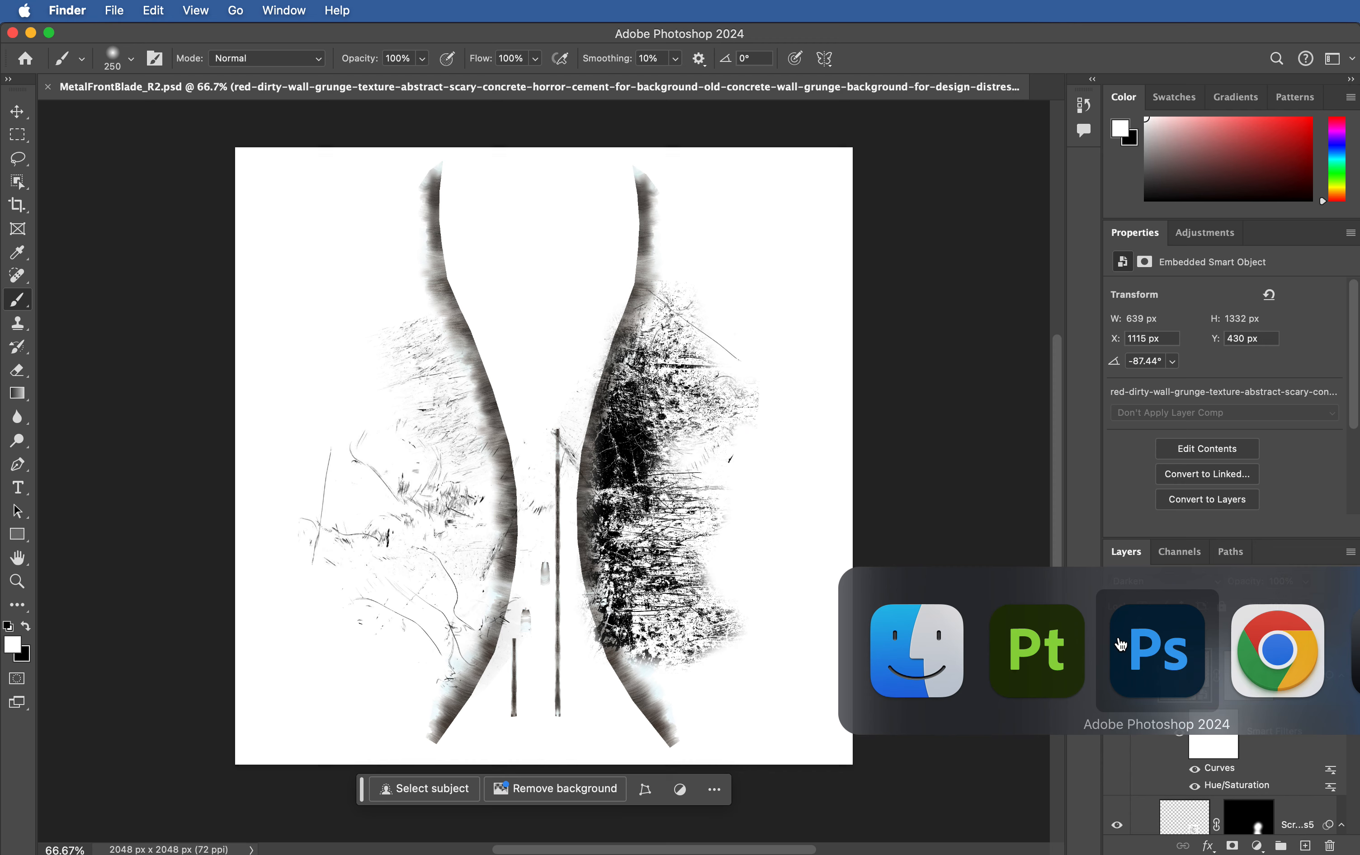
{"action": "left_click", "coordinate": [1305, 581]}
{"action": "left_click_drag", "start_coordinate": [1310, 602], "coordinate": [1356, 606]}
{"action": "left_click", "coordinate": [1306, 687]}
Step: Check what individual scratch layers in the R2 group contribute by toggling their visibility off and on
{"action": "scroll", "coordinate": [1245, 718], "scroll_direction": "down", "scroll_amount": 5}
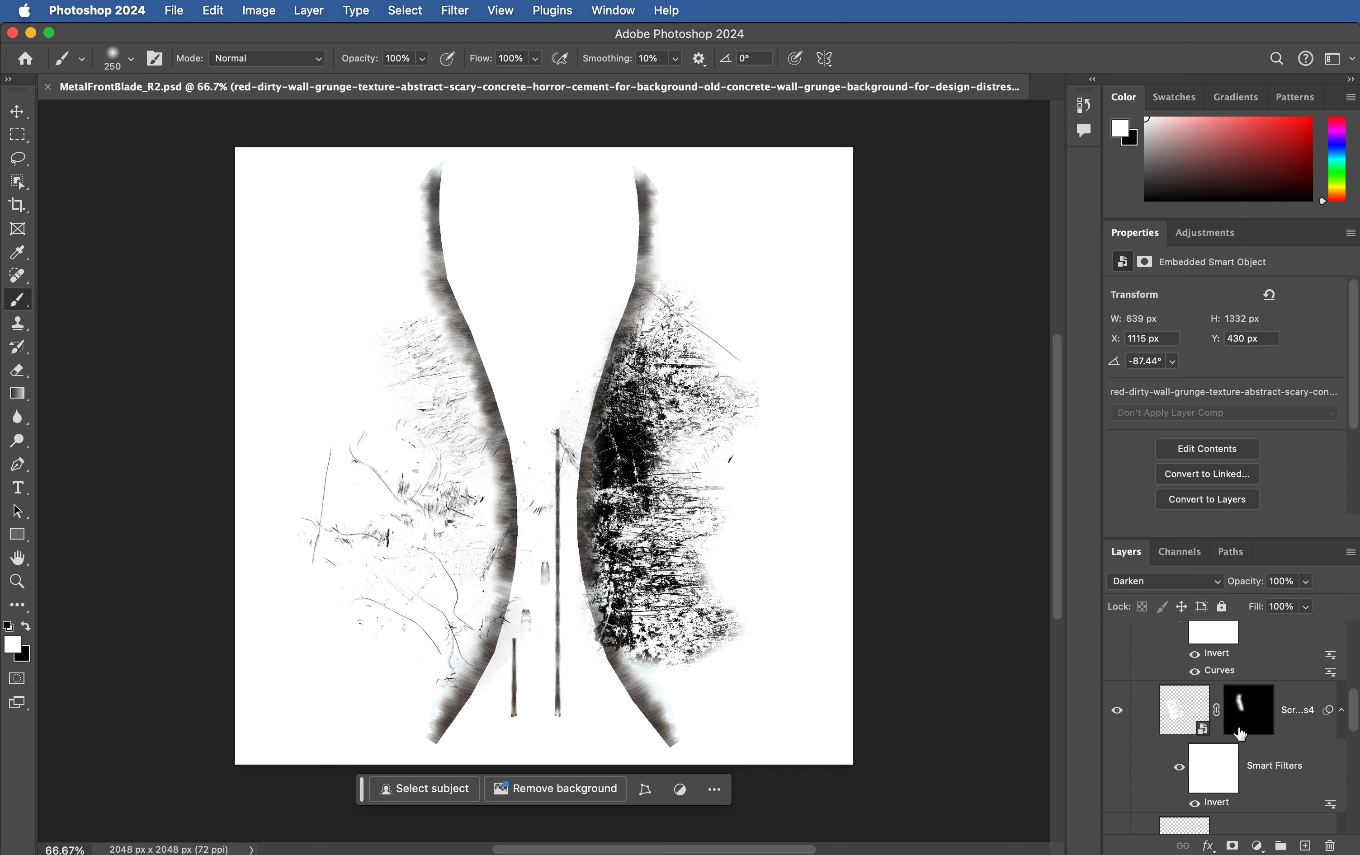
{"action": "left_click", "coordinate": [1114, 714]}
{"action": "left_click", "coordinate": [1115, 713]}
{"action": "scroll", "coordinate": [1143, 723], "scroll_direction": "down", "scroll_amount": 4}
{"action": "left_click", "coordinate": [1124, 673]}
{"action": "left_click", "coordinate": [1124, 673]}
{"action": "scroll", "coordinate": [1124, 673], "scroll_direction": "up", "scroll_amount": 4}
{"action": "scroll", "coordinate": [1124, 673], "scroll_direction": "down", "scroll_amount": 4}
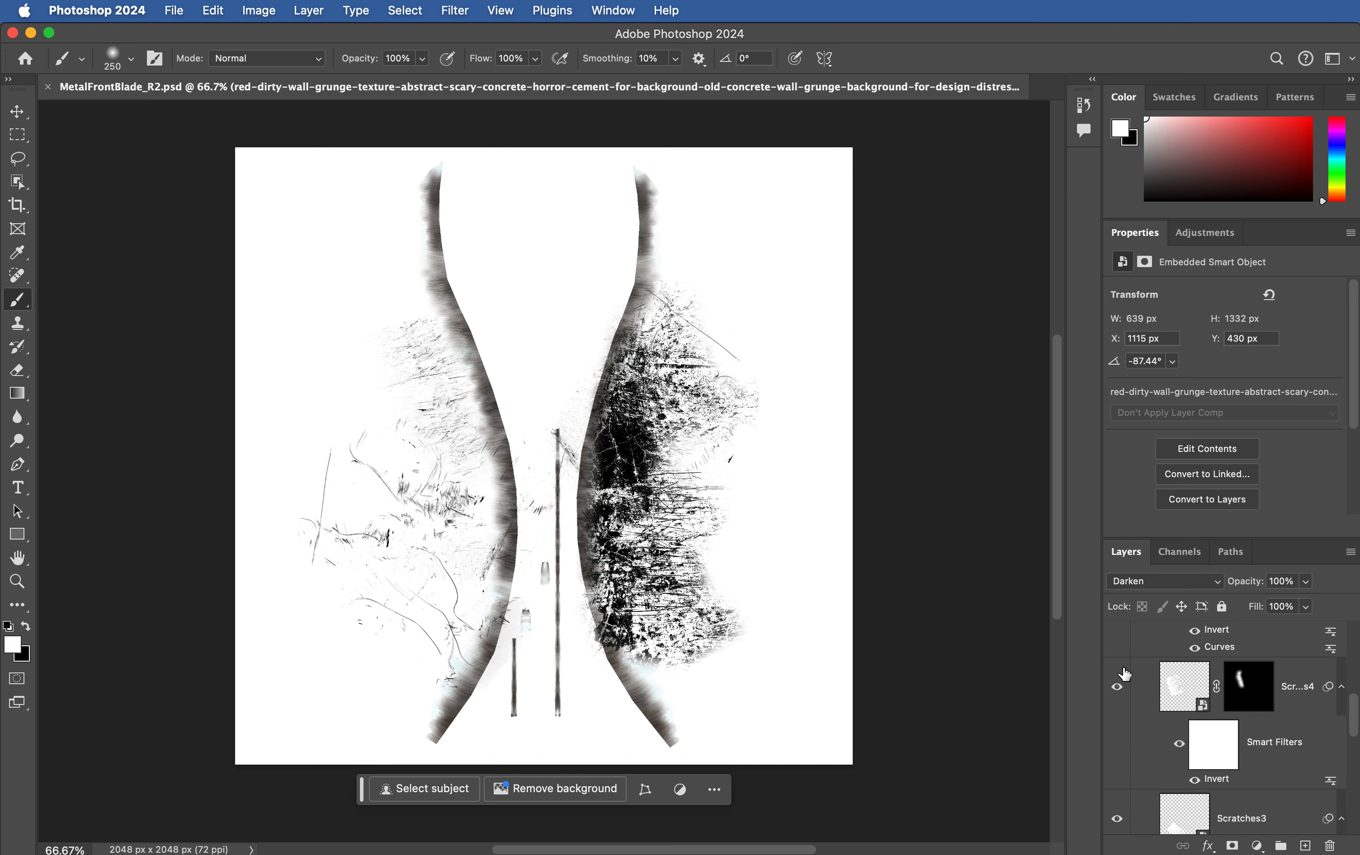
Step: Lower the opacity of the grunge layer at the top of the R2 group to 45%
{"action": "scroll", "coordinate": [1226, 694], "scroll_direction": "up", "scroll_amount": 4}
{"action": "left_click", "coordinate": [1305, 581]}
{"action": "left_click_drag", "start_coordinate": [1263, 605], "coordinate": [1260, 602]}
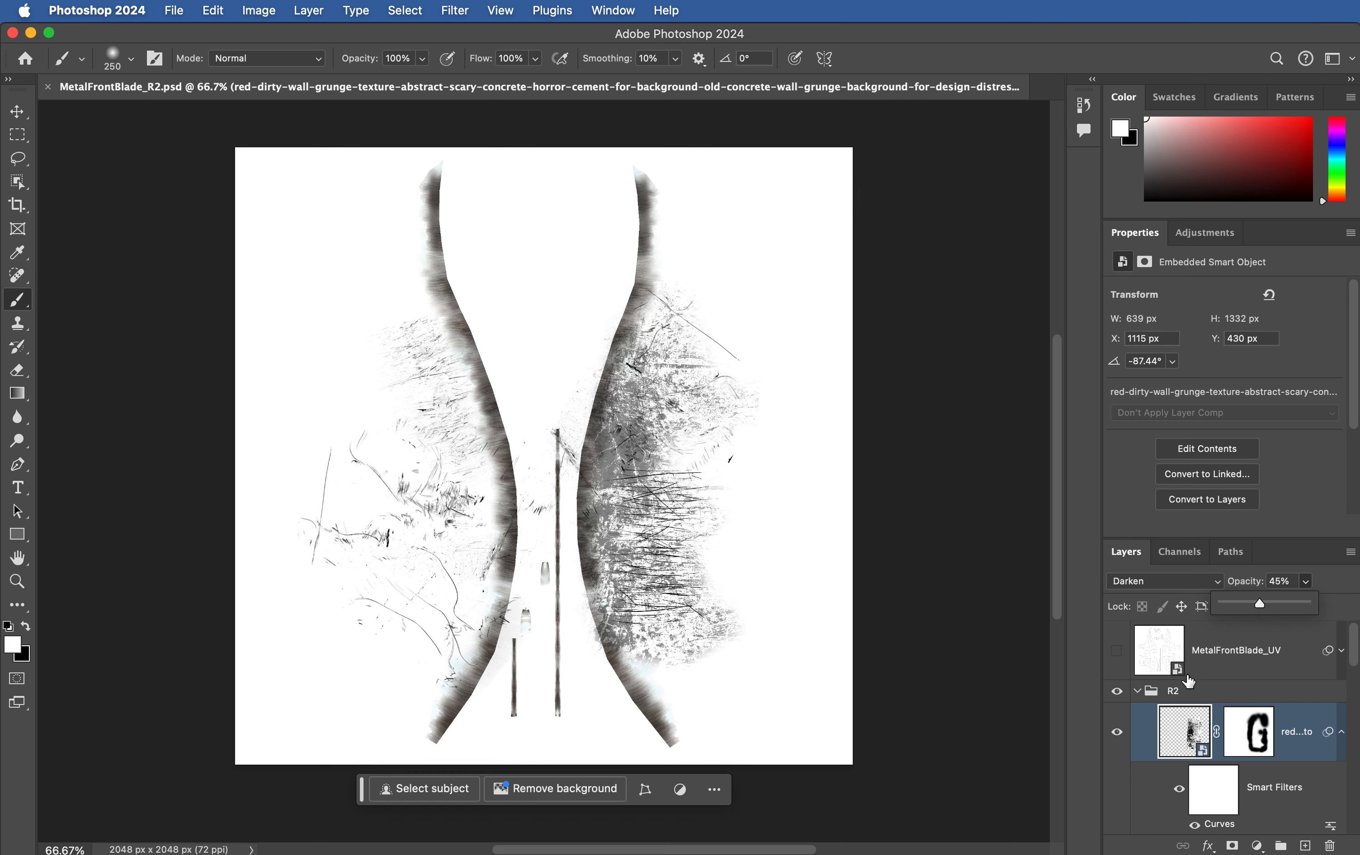
Step: Export the image as a JPG named MetalFrontBlade_R4 and move the file from Downloads into the Textures folder
{"action": "left_click", "coordinate": [1295, 725]}
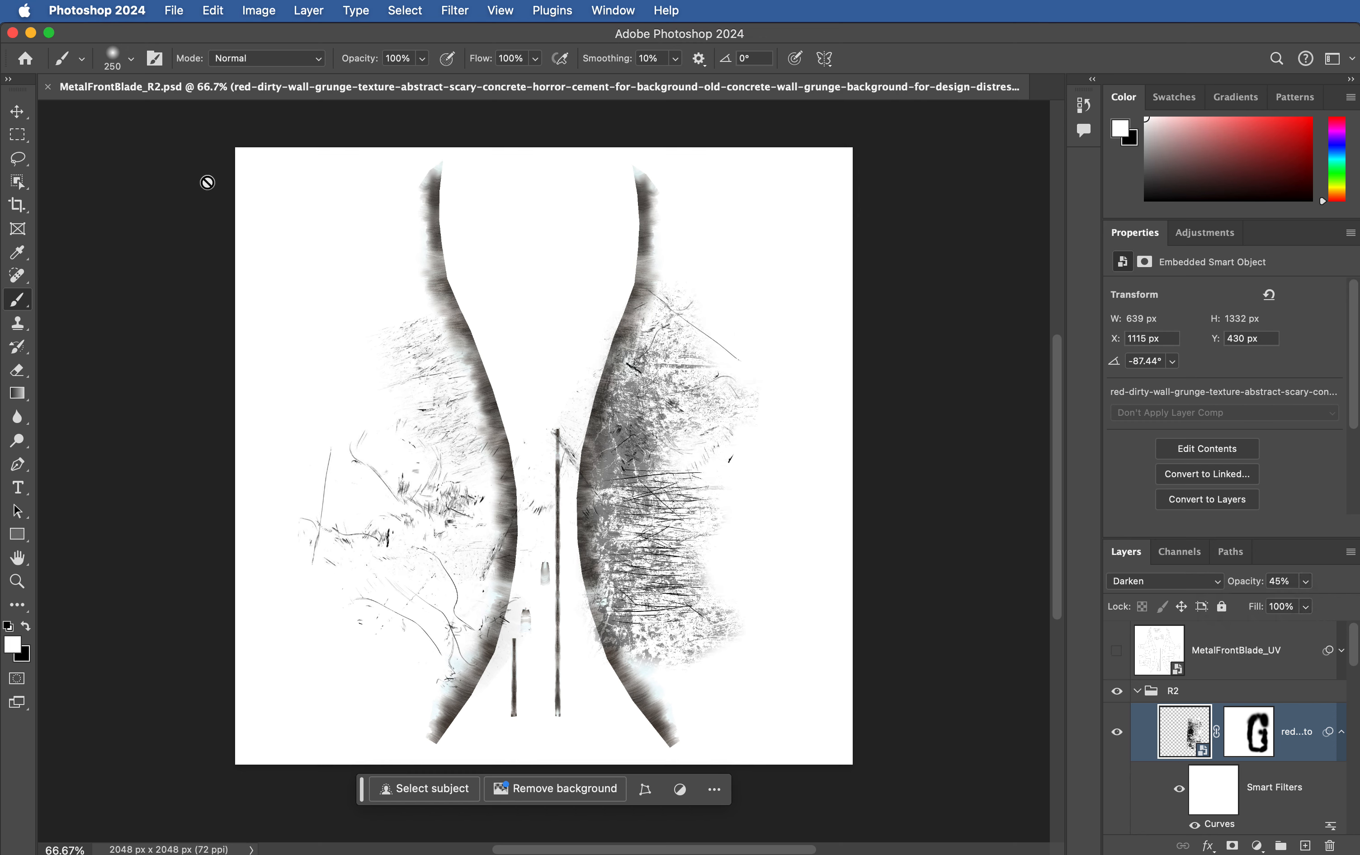
{"action": "left_click", "coordinate": [174, 10]}
{"action": "mouse_move", "coordinate": [255, 265]}
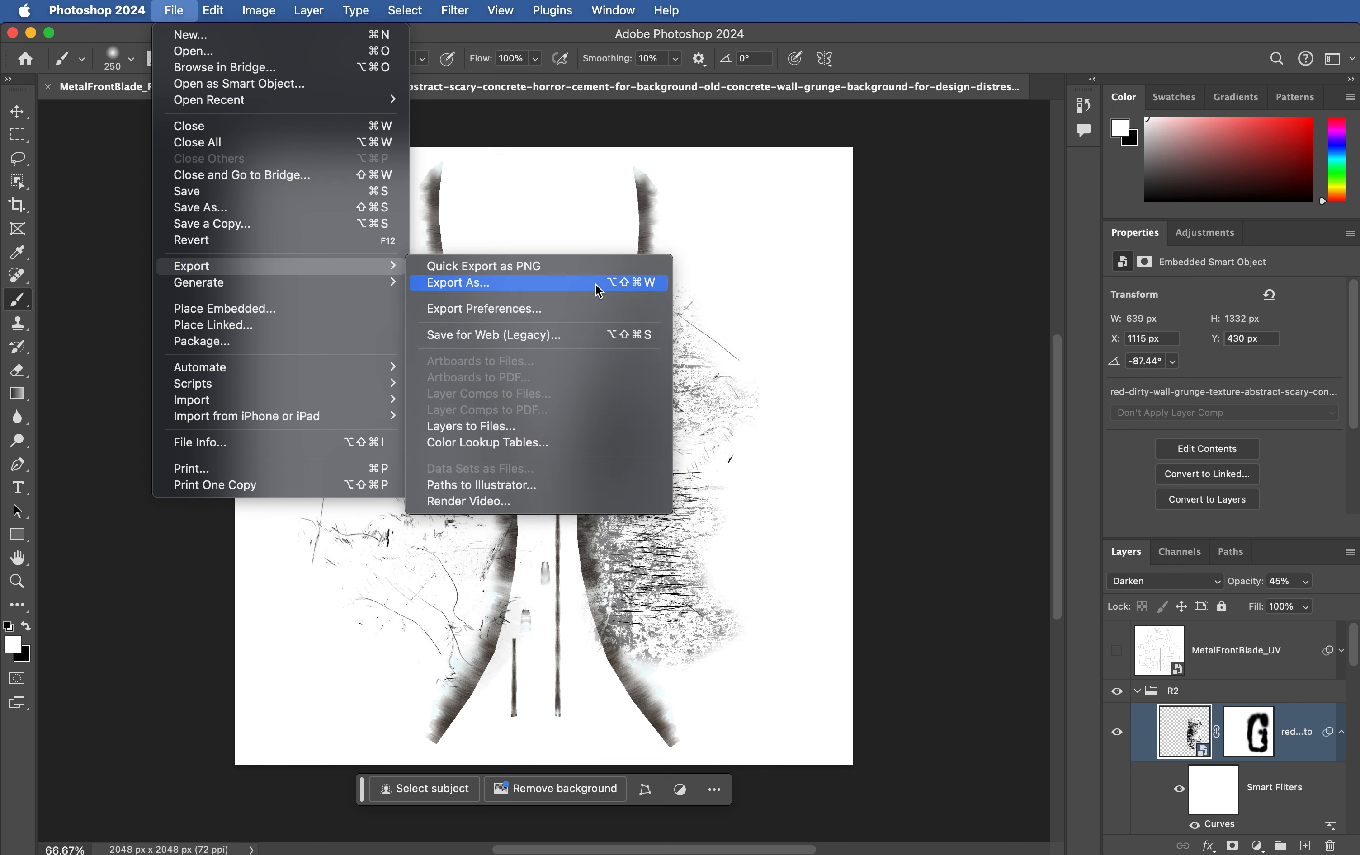
{"action": "left_click", "coordinate": [621, 282]}
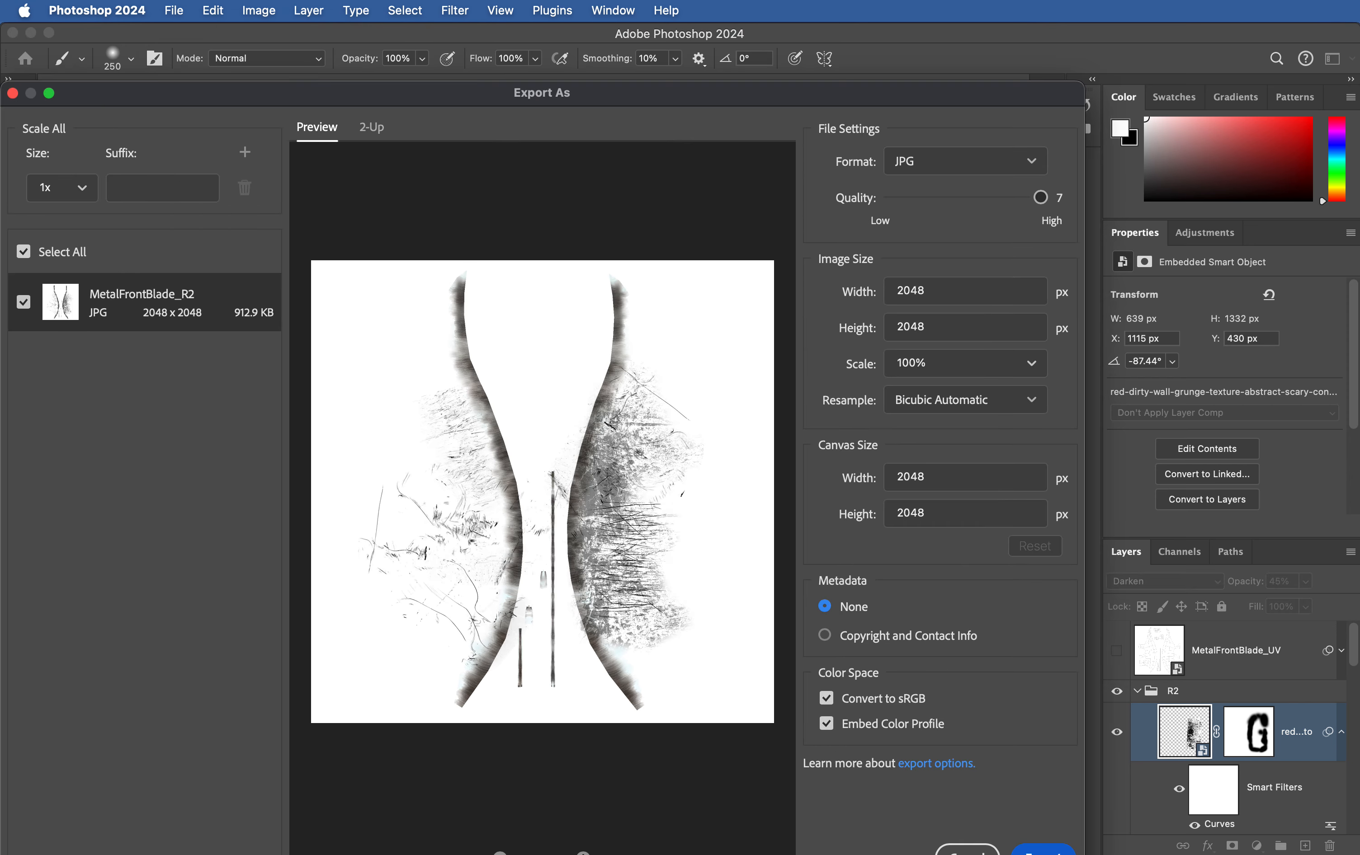
{"action": "left_click", "coordinate": [1193, 334]}
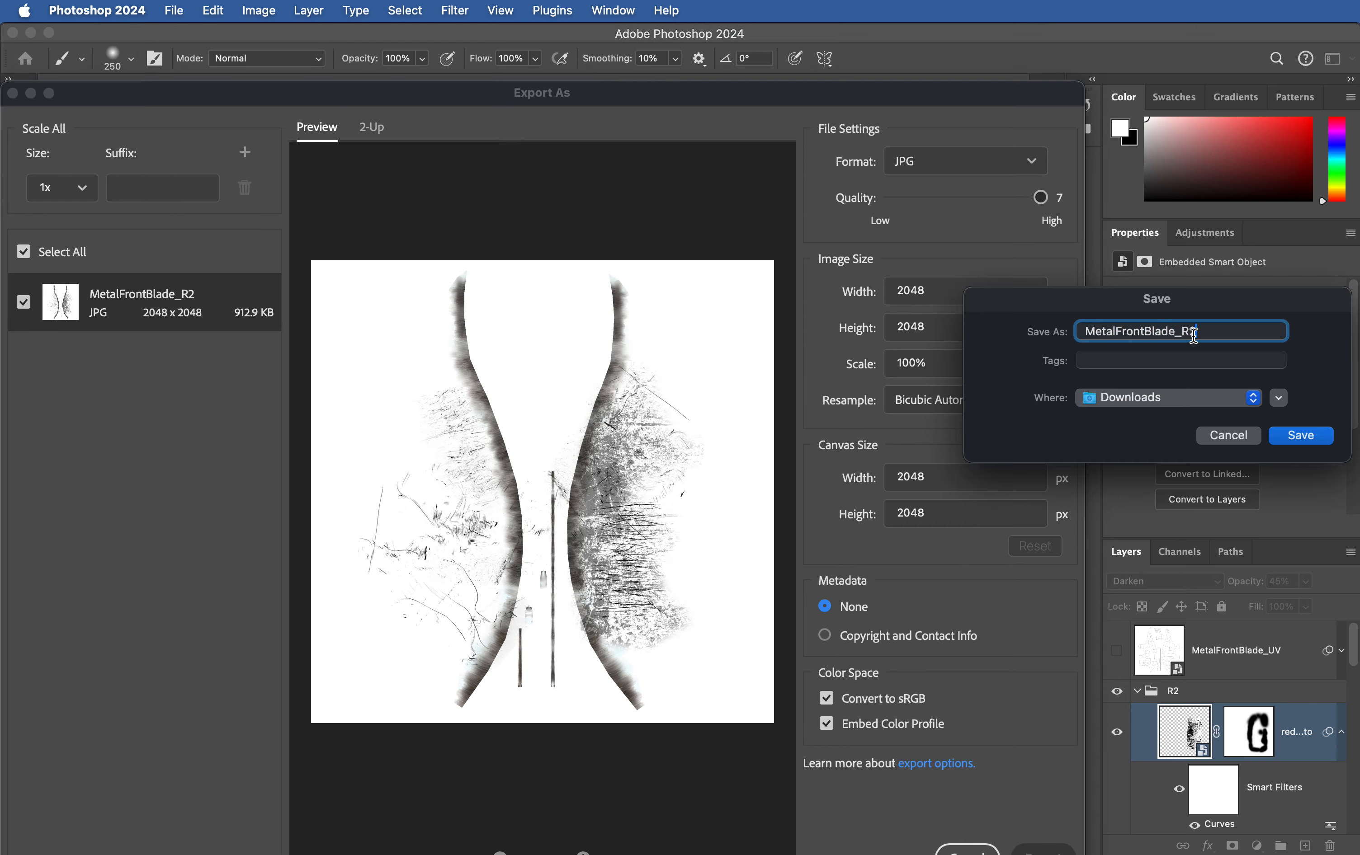
{"action": "left_click", "coordinate": [1302, 437]}
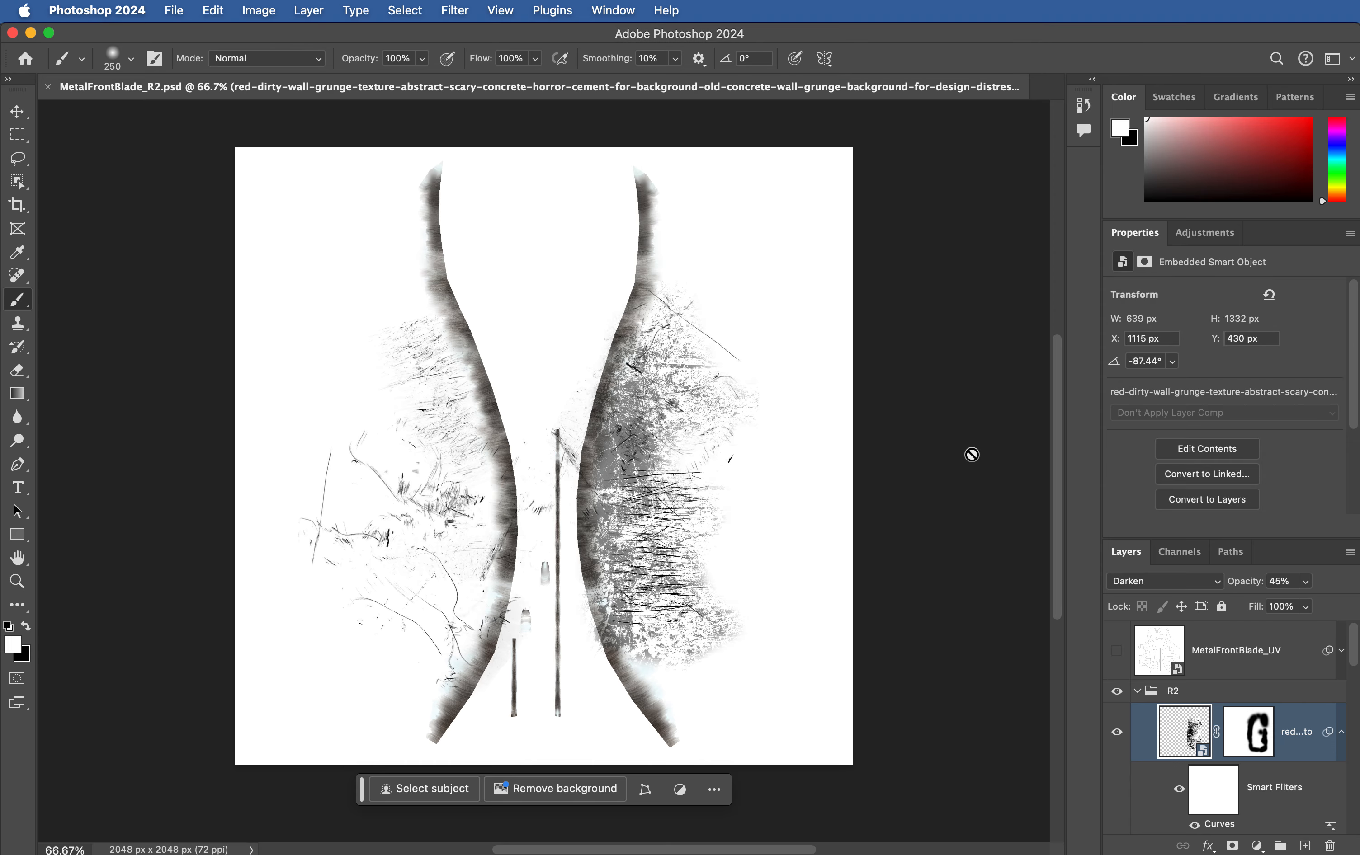
{"action": "key", "text": "super+Tab"}
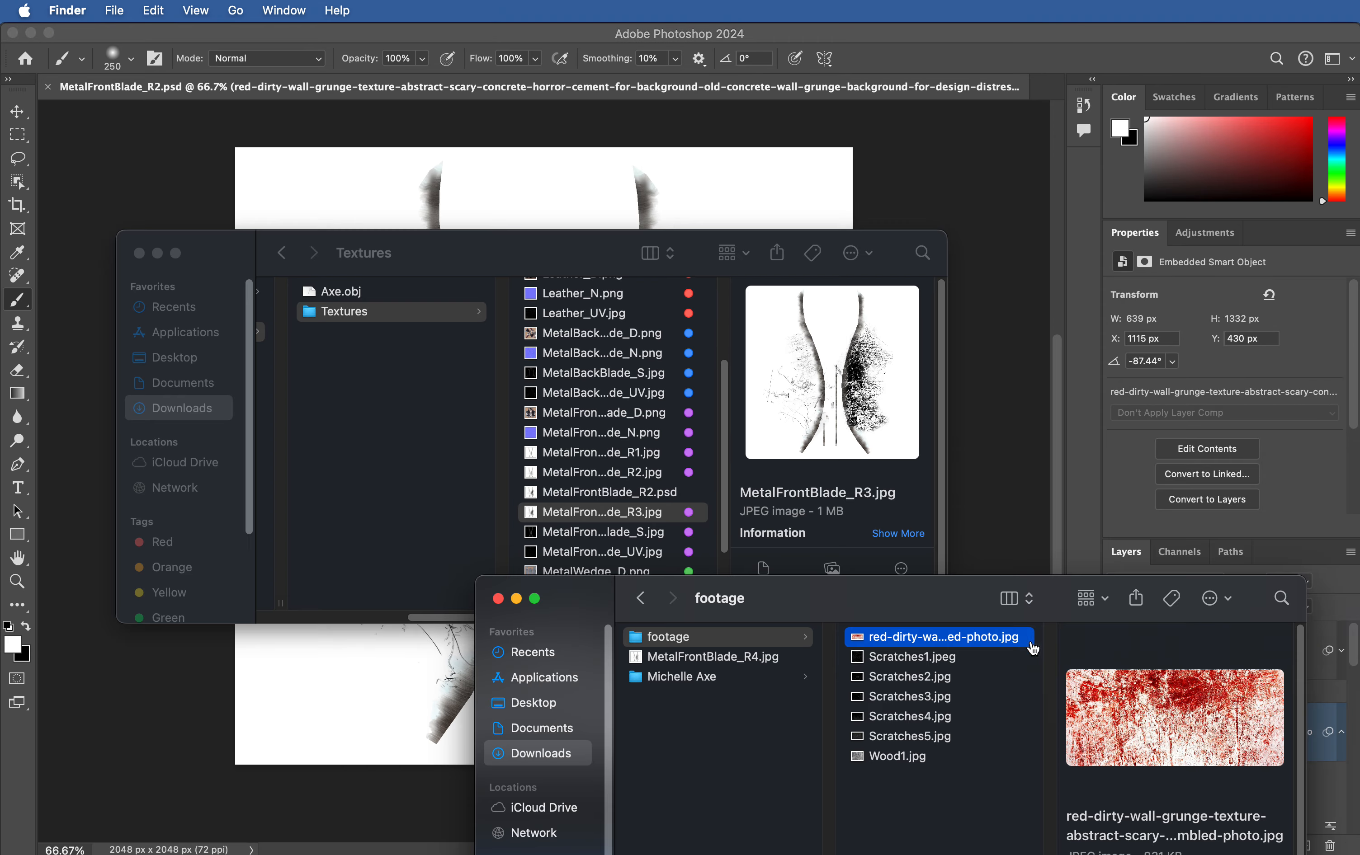
{"action": "left_click_drag", "start_coordinate": [758, 666], "coordinate": [648, 539]}
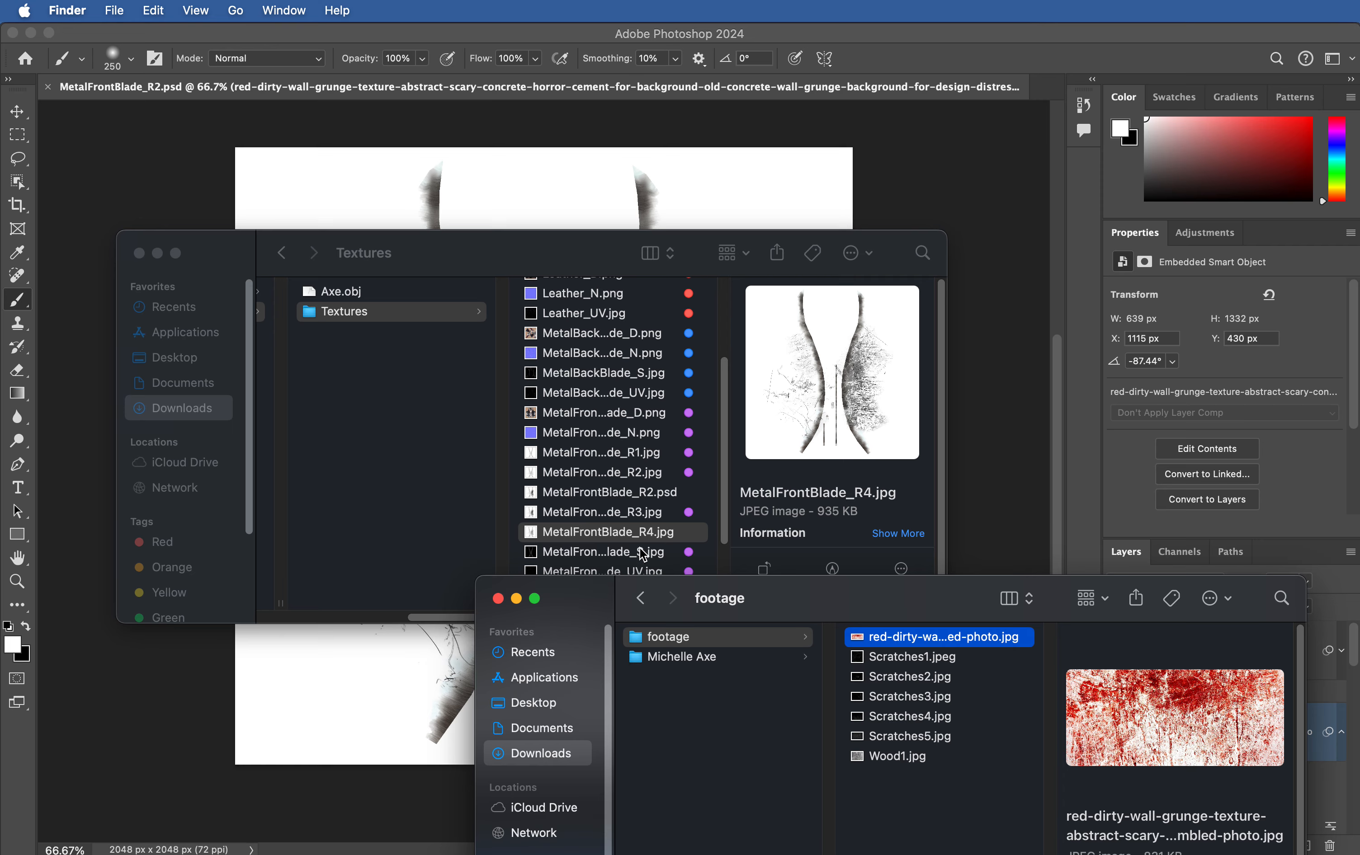
Step: Switch to Substance 3D Painter and import MetalFrontBlade_R4.jpg from the Textures folder as a texture
{"action": "key", "text": "super+Tab"}
{"action": "key", "text": "super+Tab"}
{"action": "left_click_drag", "start_coordinate": [652, 539], "coordinate": [195, 728]}
{"action": "left_click", "coordinate": [901, 256]}
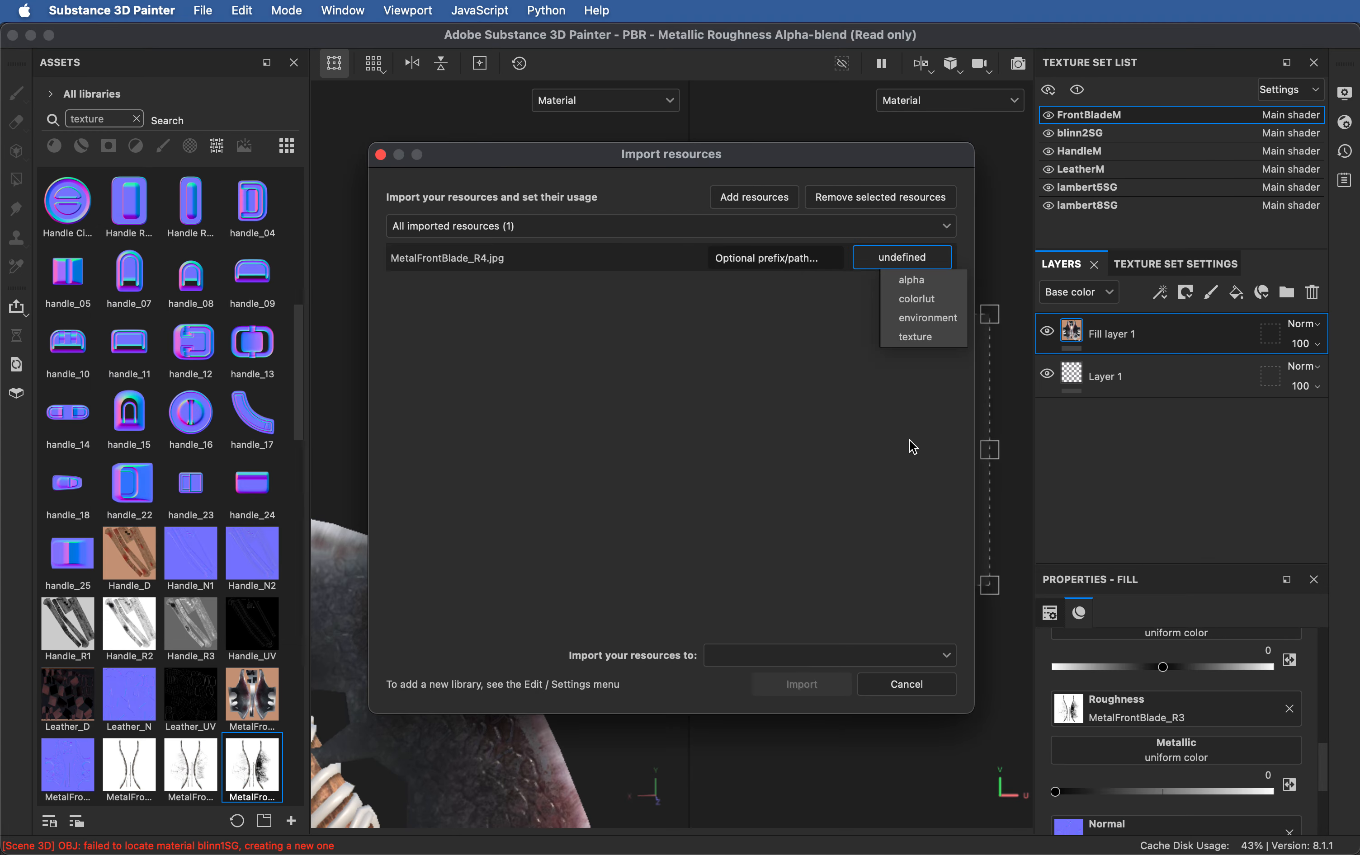
{"action": "left_click", "coordinate": [928, 338]}
{"action": "left_click", "coordinate": [831, 653]}
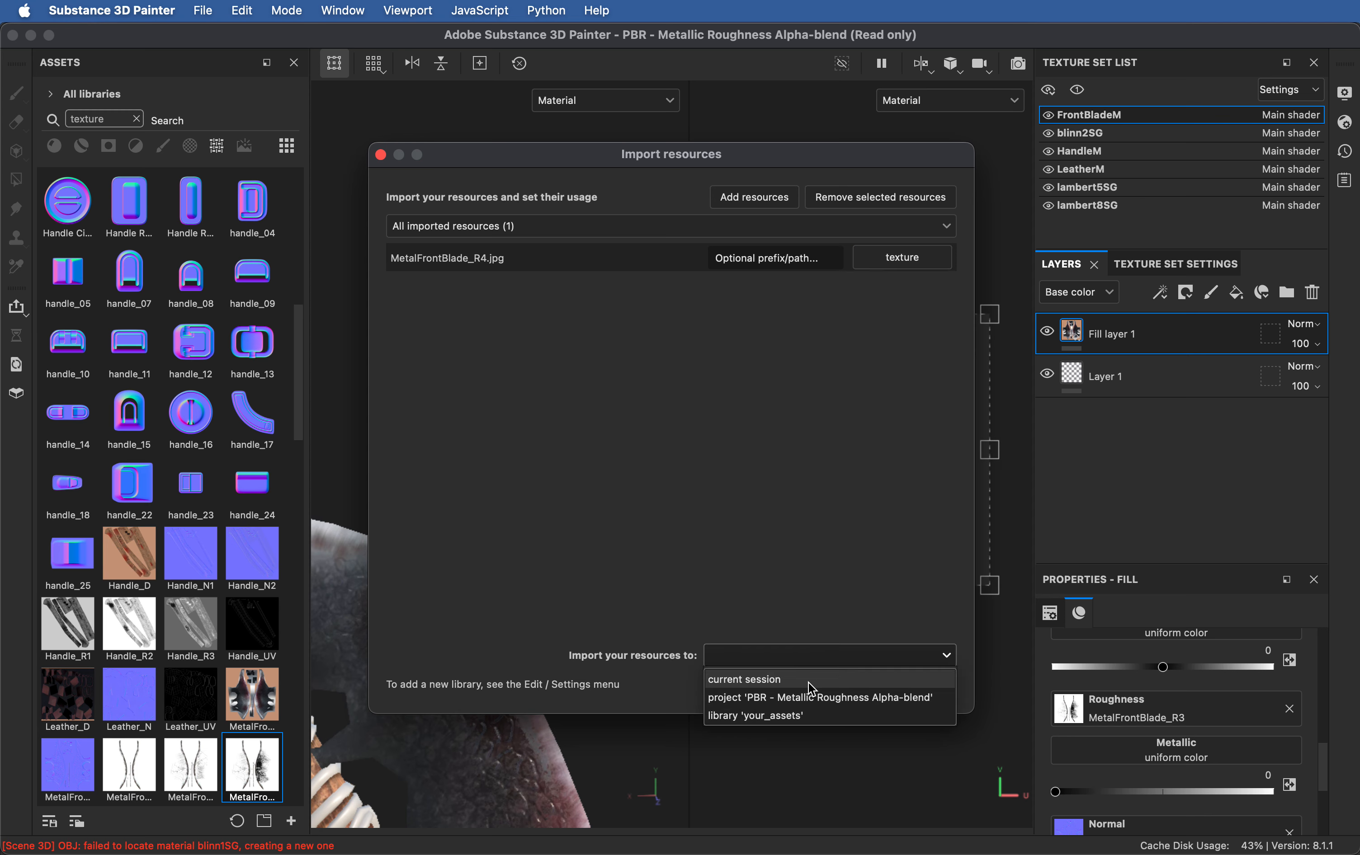
{"action": "left_click", "coordinate": [803, 779]}
{"action": "left_click", "coordinate": [801, 685]}
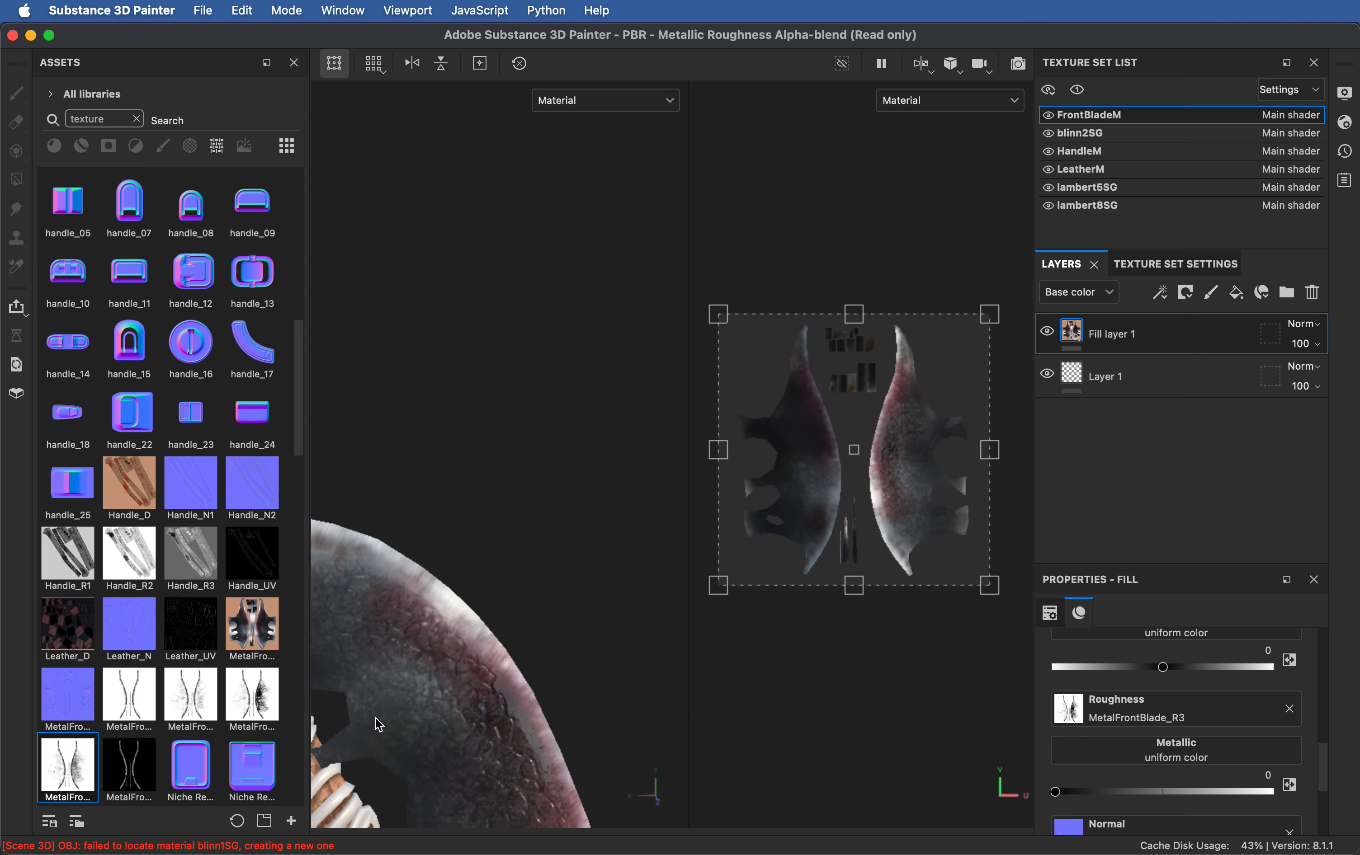
Step: Replace the Roughness map of Fill layer 1 with MetalFrontBlade_R4 and inspect the axe close up and from a distance
{"action": "left_click_drag", "start_coordinate": [129, 770], "coordinate": [1094, 707]}
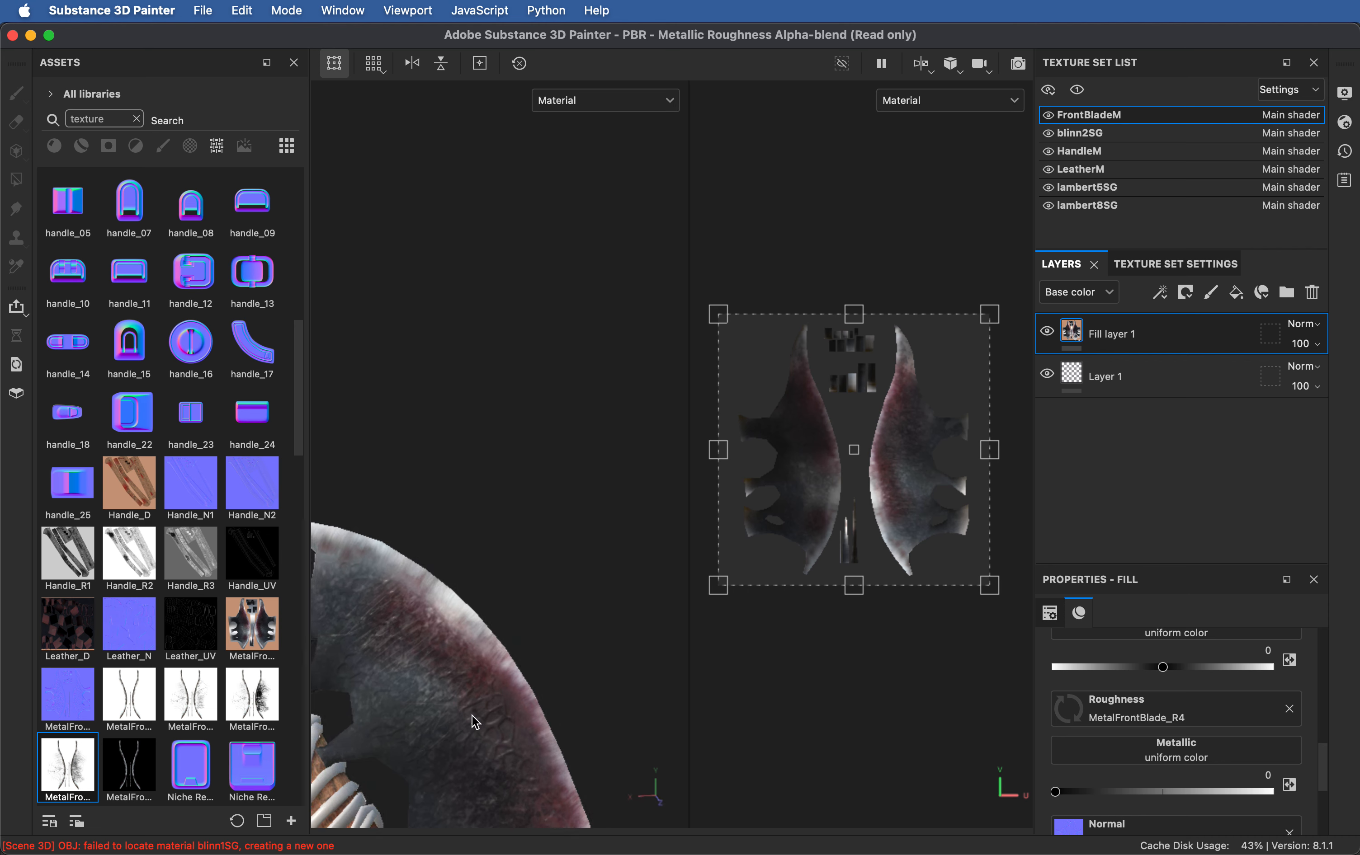
{"action": "mouse_move", "coordinate": [485, 713]}
{"action": "left_mouse_down", "text": "alt"}
{"action": "mouse_move", "coordinate": [519, 726]}
{"action": "mouse_move", "coordinate": [489, 722]}
{"action": "mouse_move", "coordinate": [565, 710]}
{"action": "left_mouse_up", "text": "alt"}
{"action": "scroll", "coordinate": [536, 723], "scroll_direction": "down", "scroll_amount": 10}
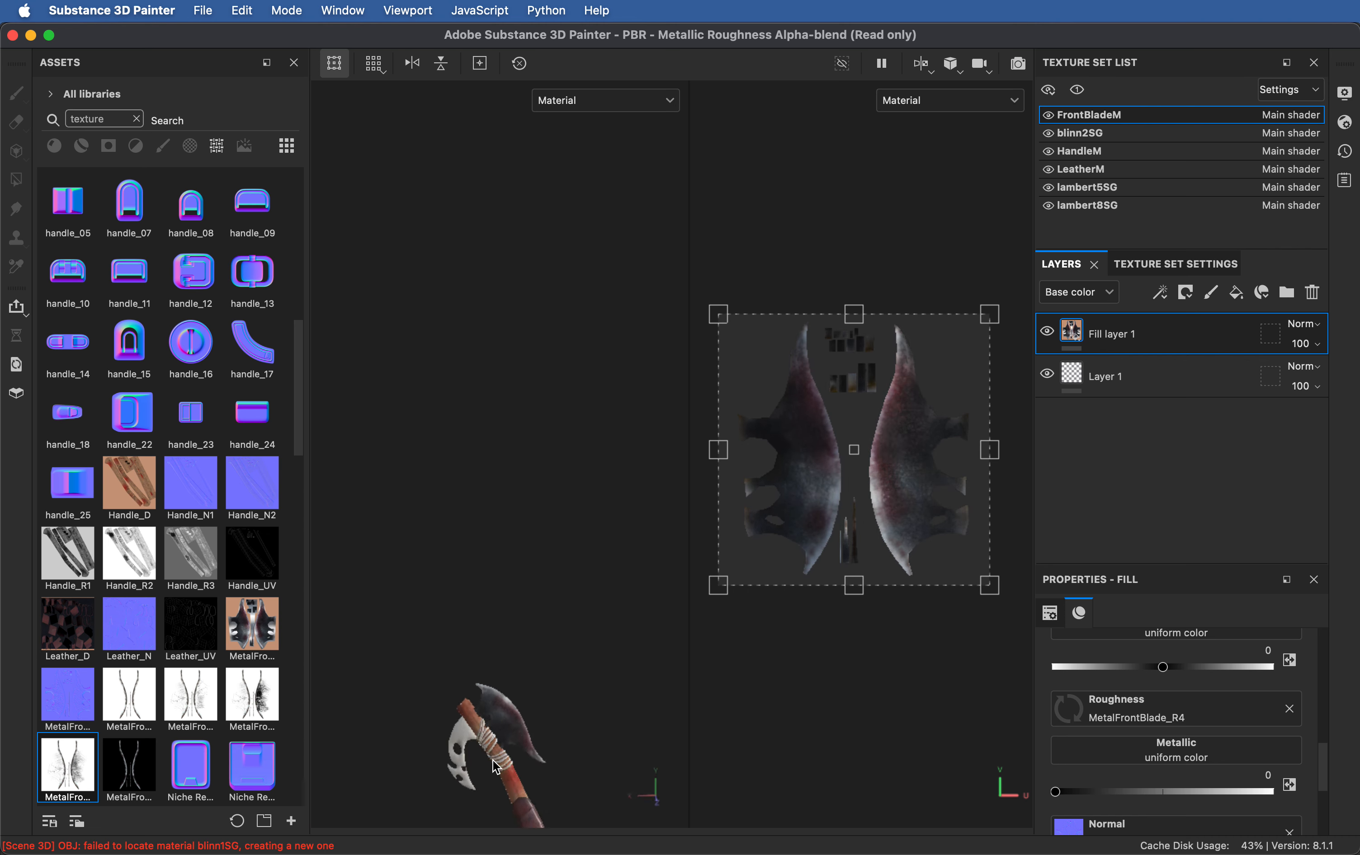
{"action": "scroll", "coordinate": [475, 763], "scroll_direction": "up", "scroll_amount": 8}
{"action": "scroll", "coordinate": [448, 700], "scroll_direction": "down", "scroll_amount": 2}
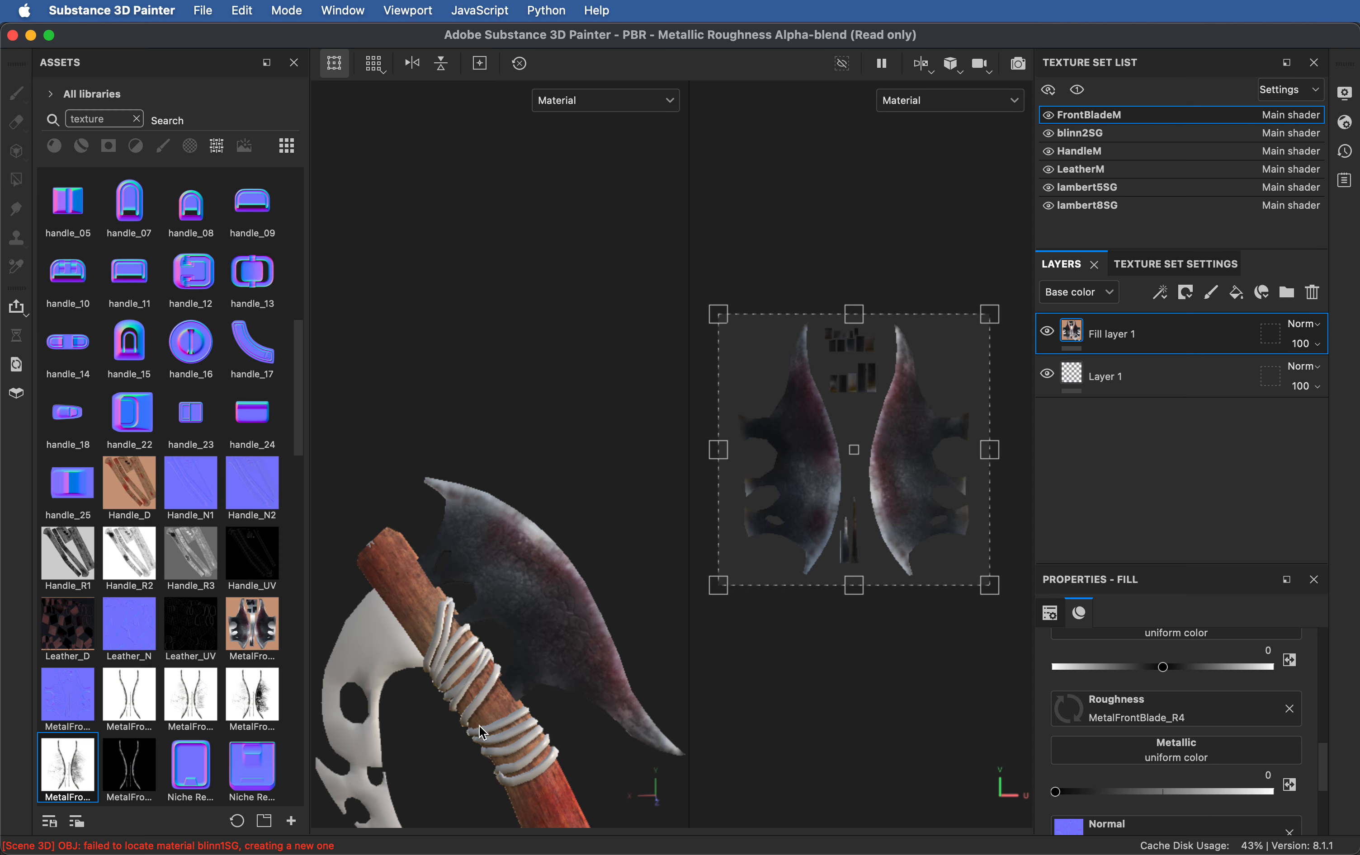
{"action": "scroll", "coordinate": [482, 733], "scroll_direction": "down", "scroll_amount": 2}
{"action": "left_click_drag", "start_coordinate": [523, 854], "coordinate": [445, 750], "text": "alt"}
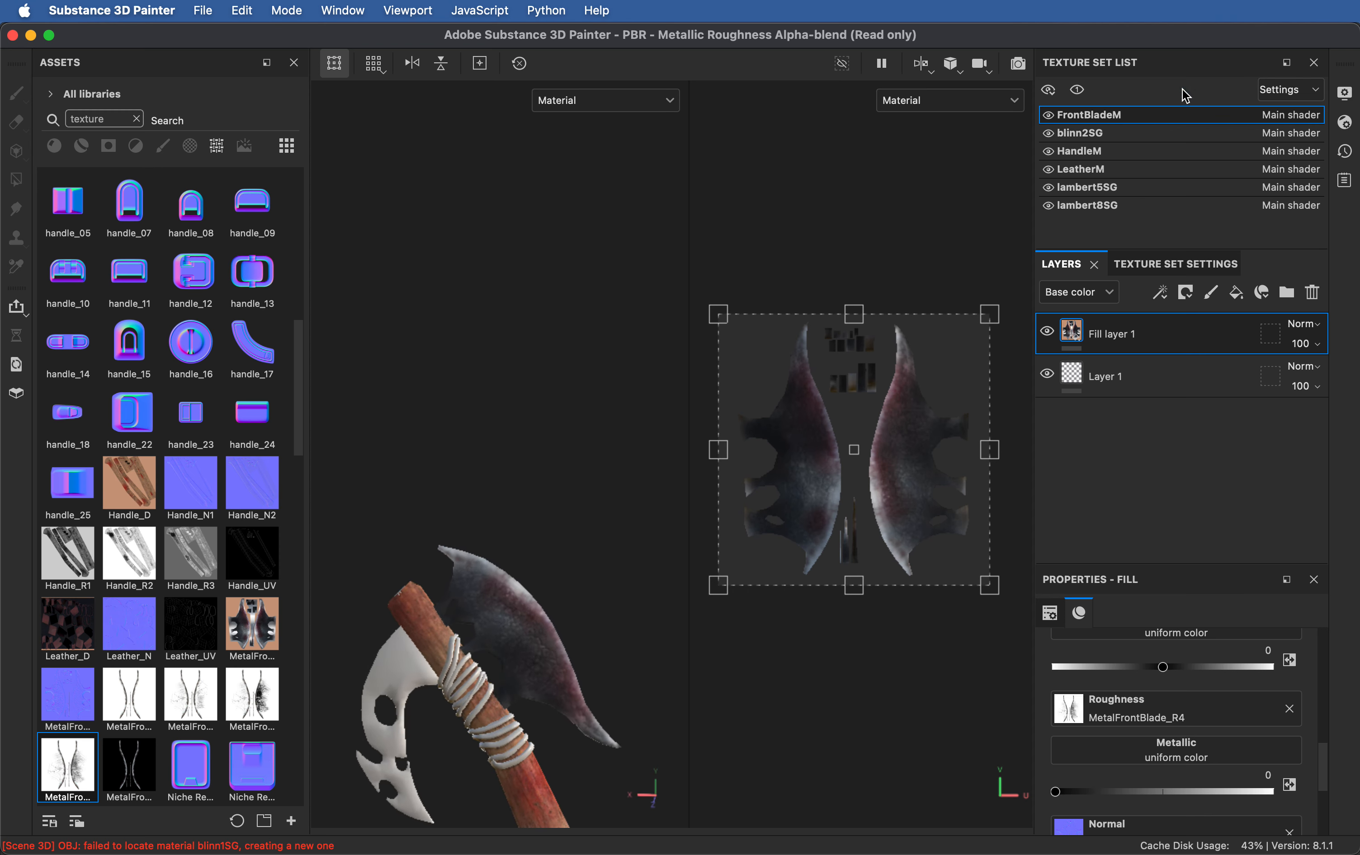
Step: Check the back blade files' naming in the Textures folder and rename the blinn2SG texture set to BackBladeM
{"action": "left_click", "coordinate": [1110, 133]}
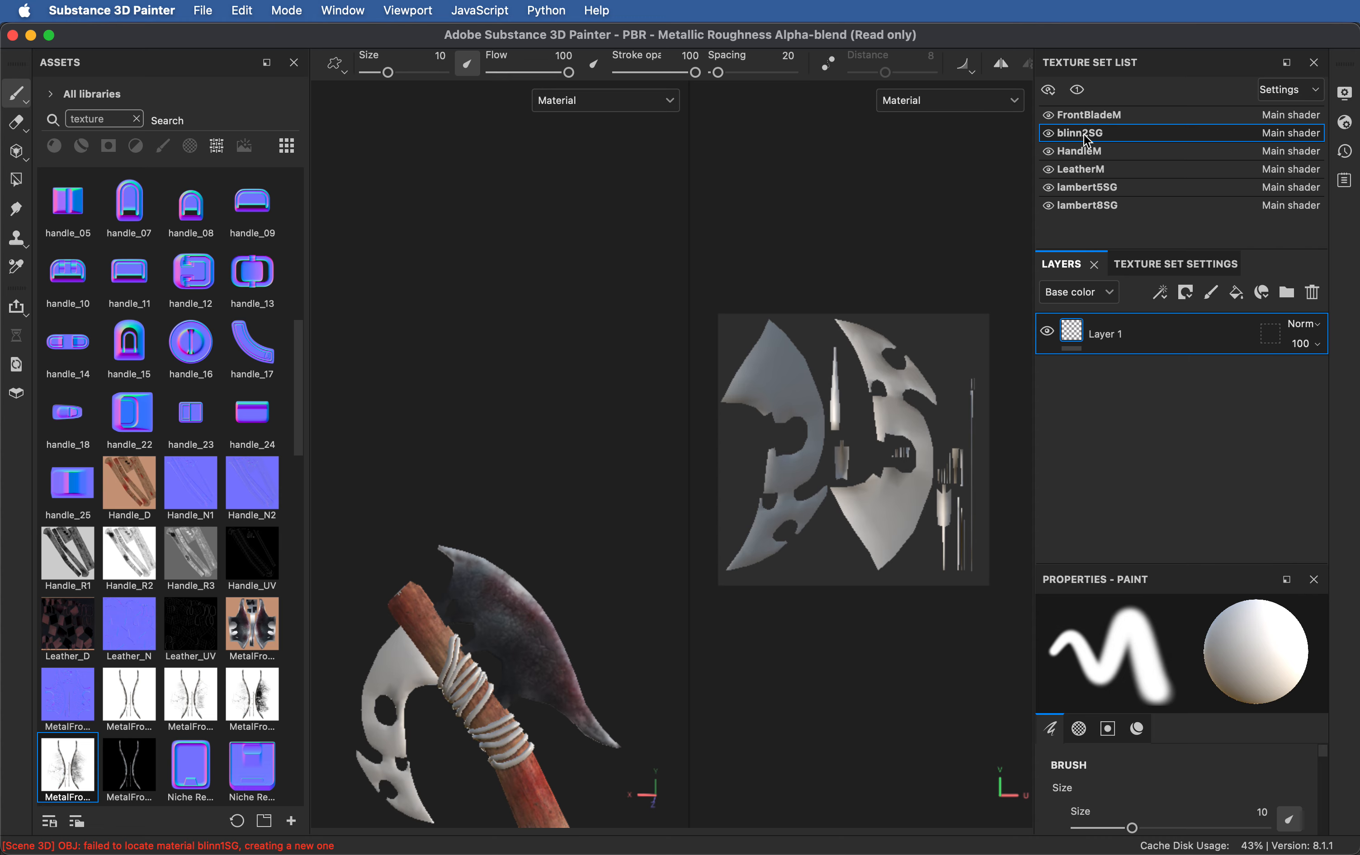
{"action": "key", "text": "super+Tab"}
{"action": "left_click", "coordinate": [617, 527]}
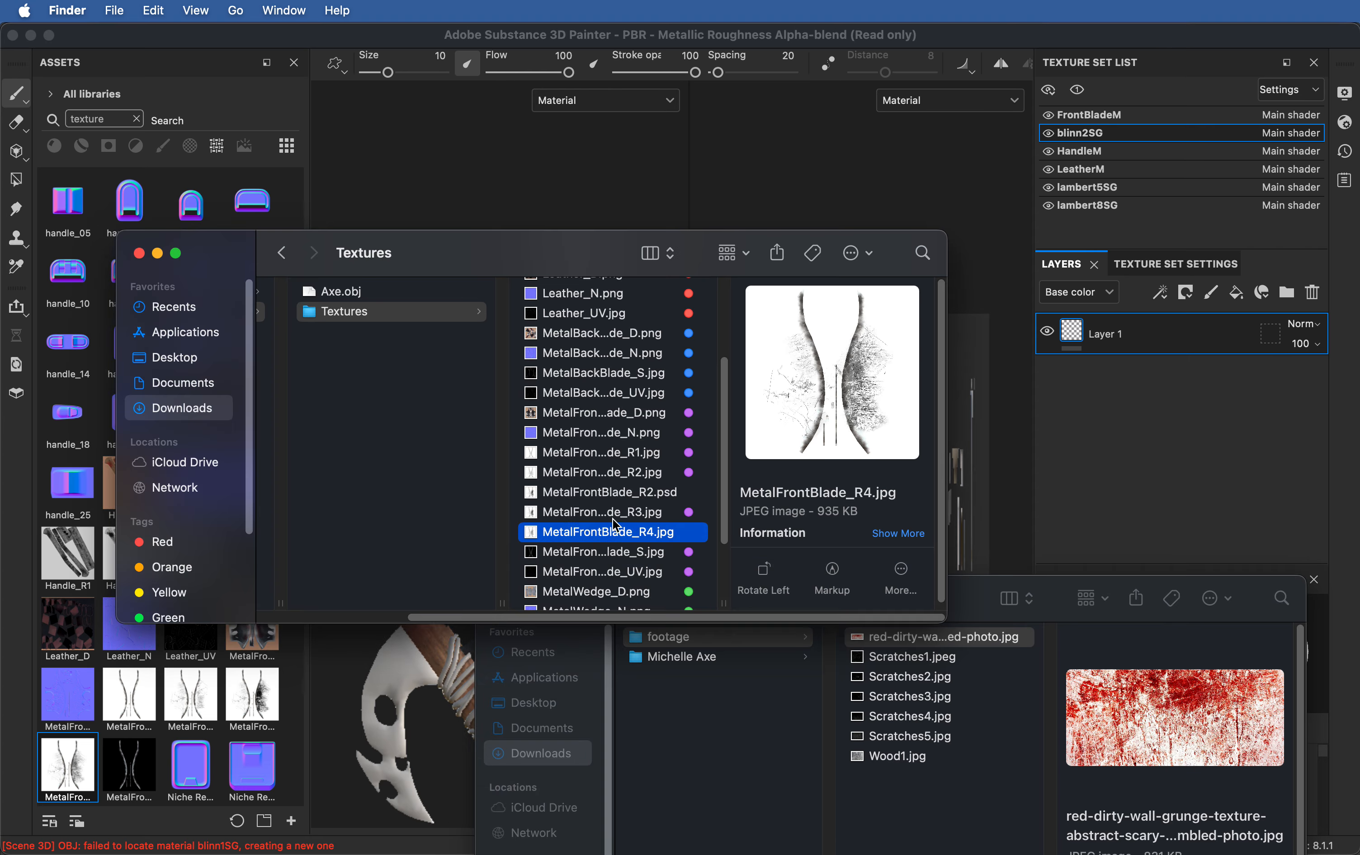
{"action": "left_click", "coordinate": [592, 400]}
{"action": "left_click", "coordinate": [594, 401]}
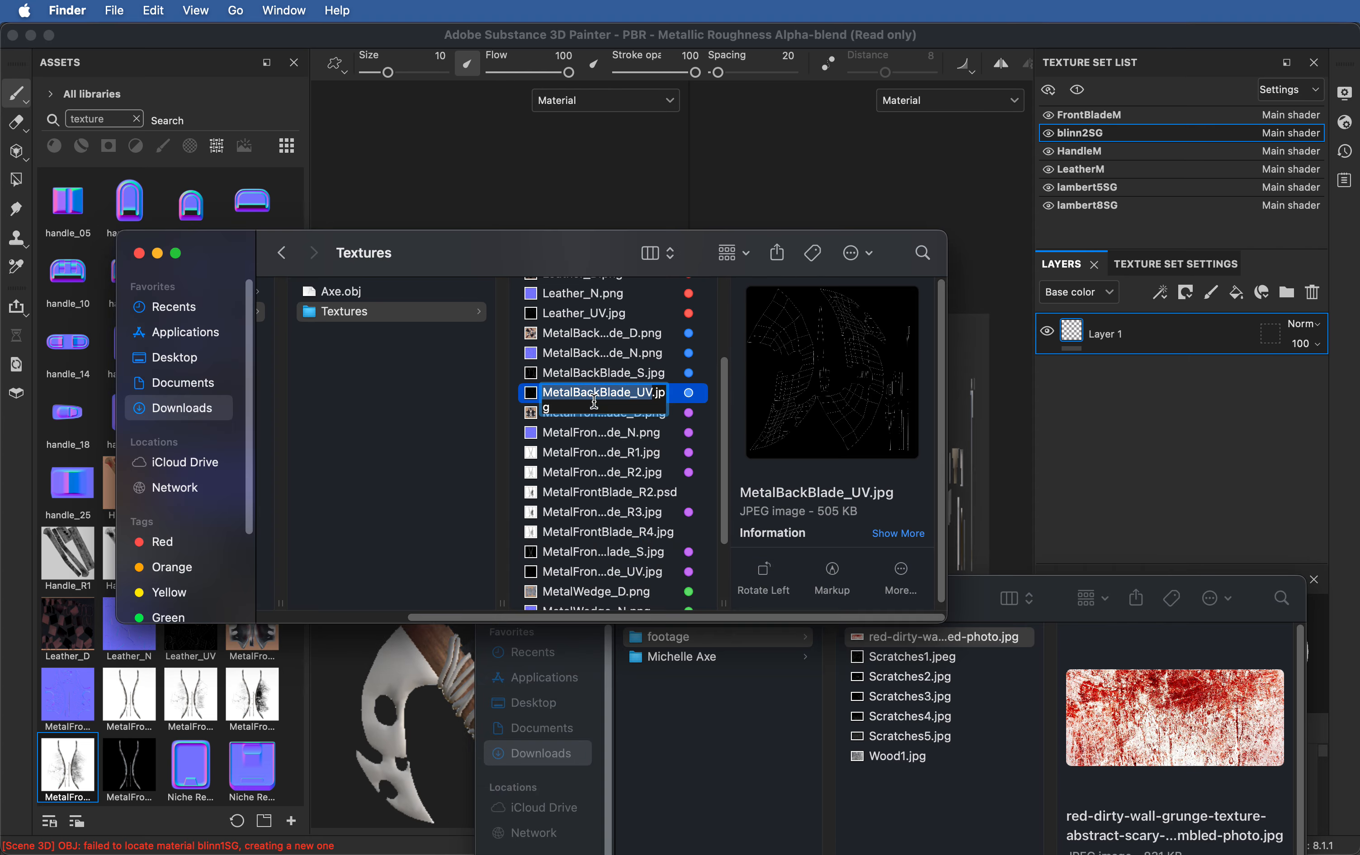
{"action": "left_click", "coordinate": [607, 400]}
{"action": "left_click", "coordinate": [1101, 140]}
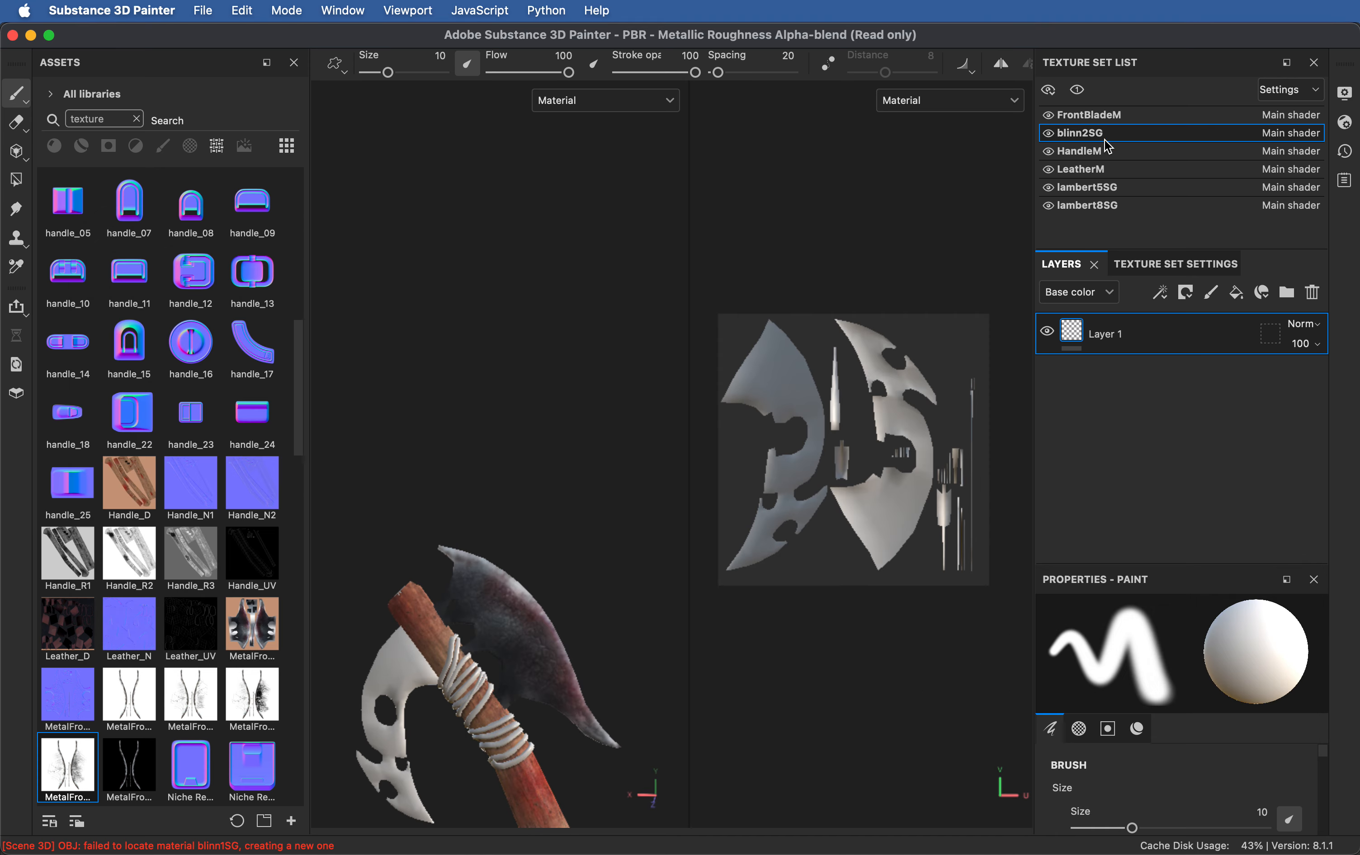
{"action": "type", "text": "BackBlade"}
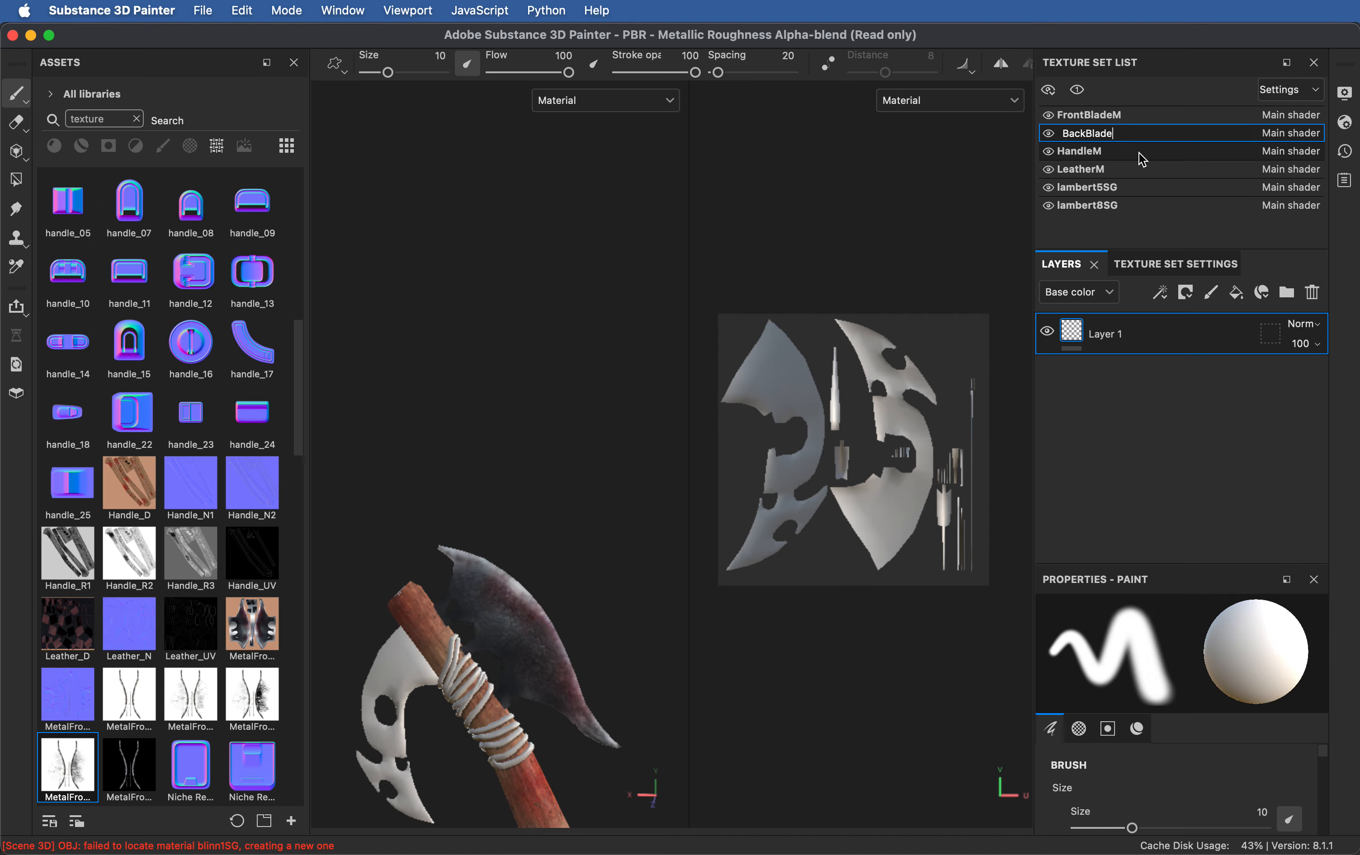
{"action": "type", "text": "M"}
{"action": "key", "text": "Return"}
Step: Add a fill layer to the BackBladeM texture set and name it BackBladeLY
{"action": "left_click", "coordinate": [1261, 293]}
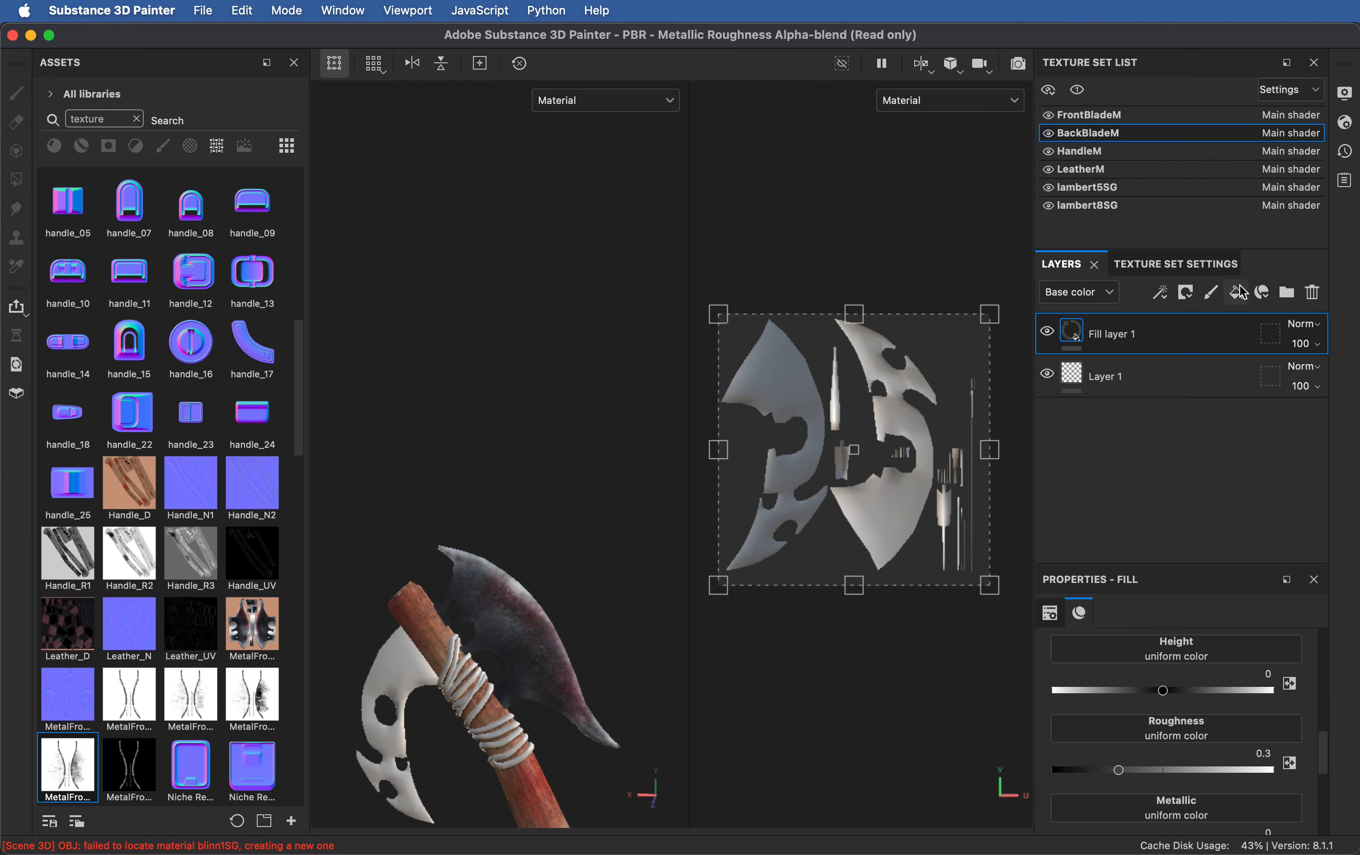
{"action": "double_click", "coordinate": [1128, 340]}
{"action": "type", "text": "BackBlade"}
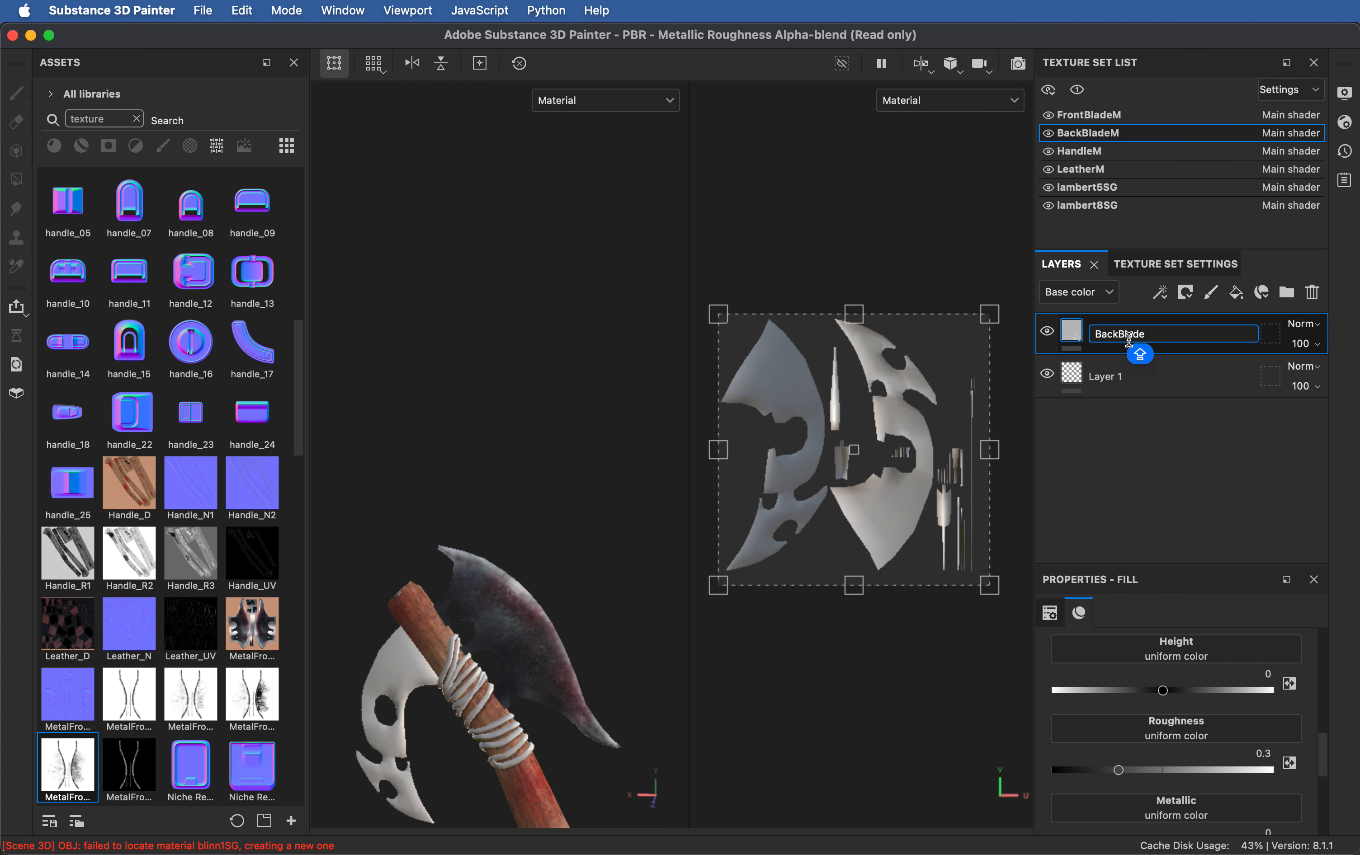
{"action": "key", "text": "Return"}
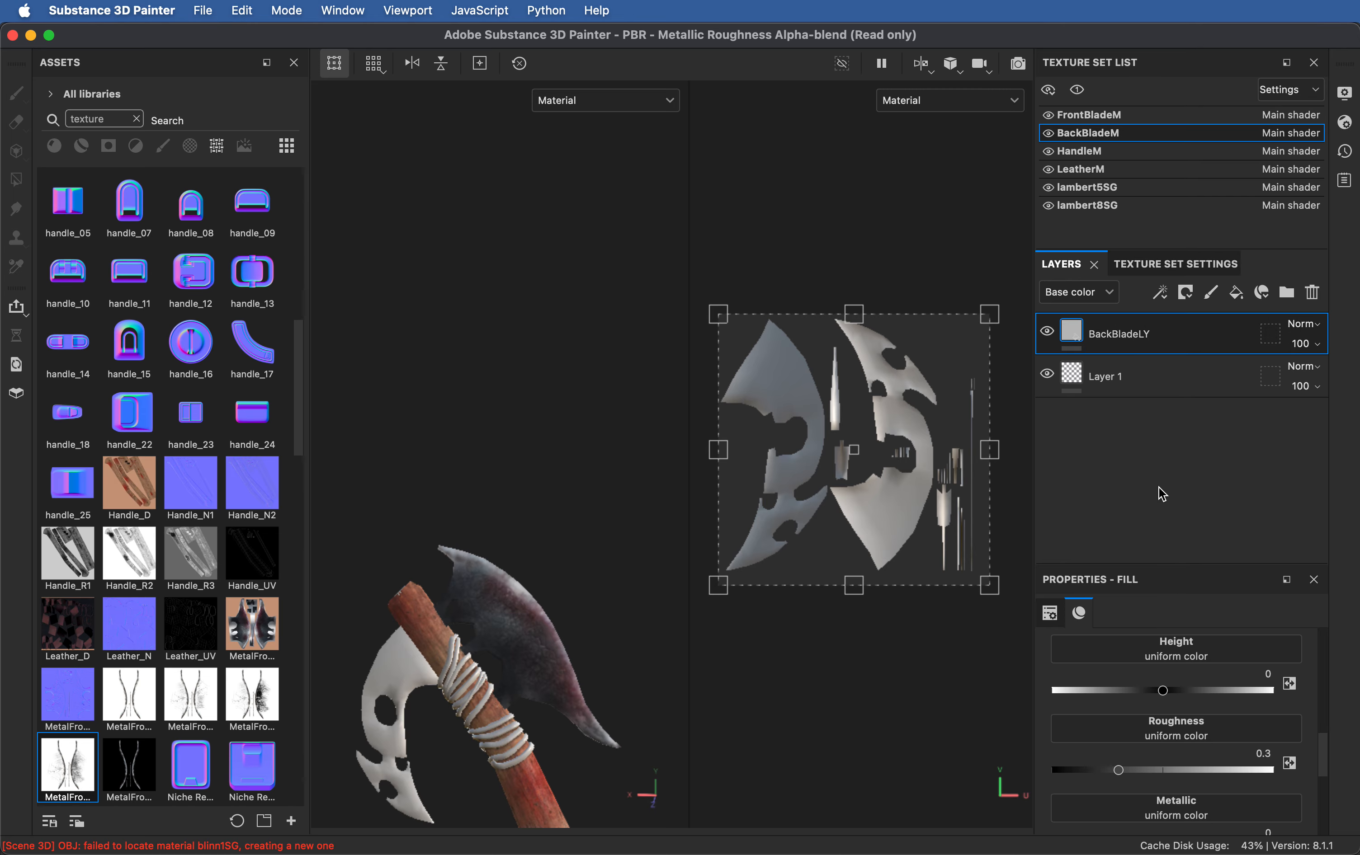
Step: Bring MetalBackBlade_D.png, MetalBackBlade_N.png and MetalBackBlade_S.jpg from the Textures folder in Finder into Substance 3D Painter for import
{"action": "key", "text": "super+Tab"}
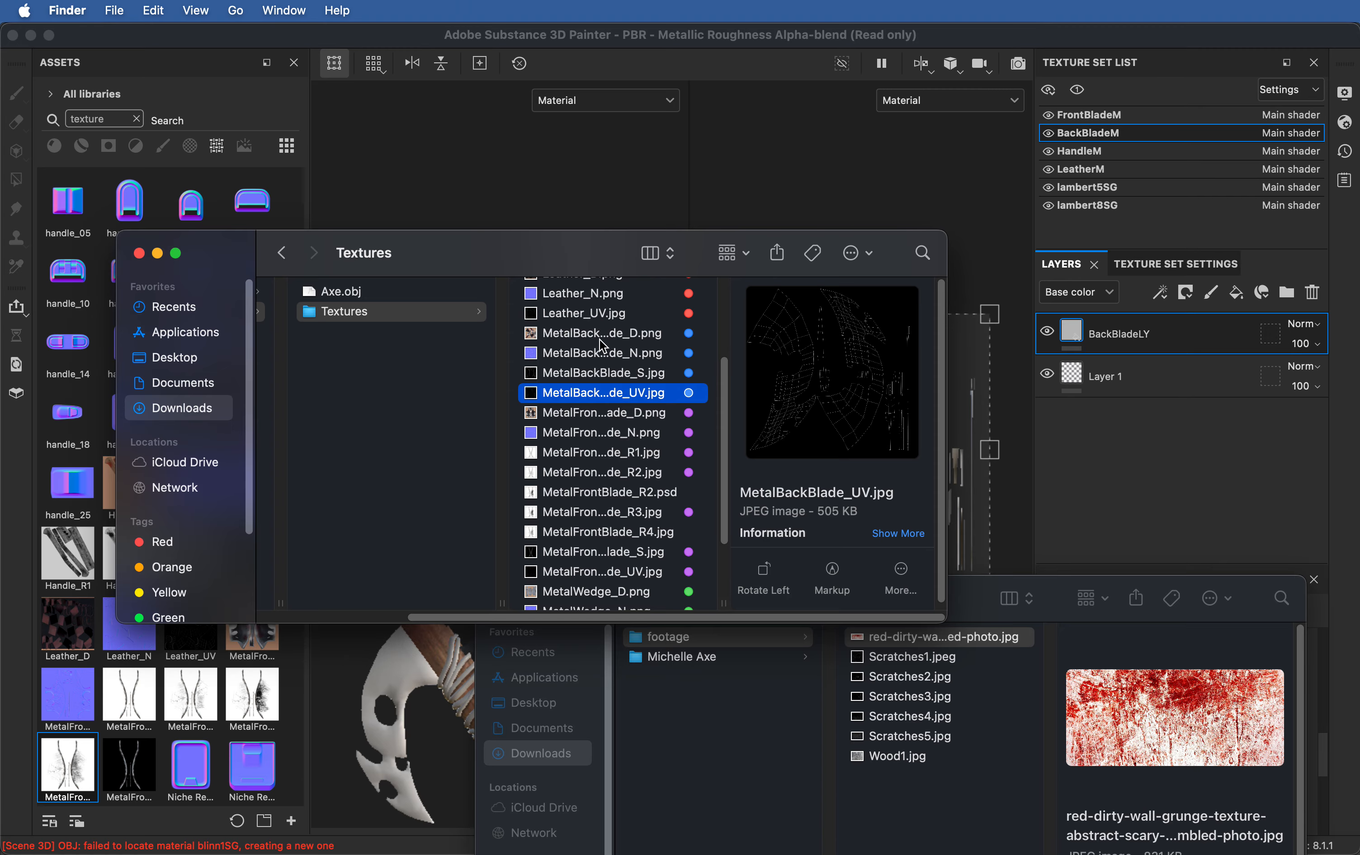
{"action": "left_click", "coordinate": [608, 335]}
{"action": "left_click", "coordinate": [631, 392], "text": "shift"}
{"action": "left_click", "coordinate": [639, 392], "text": "super"}
{"action": "left_click_drag", "start_coordinate": [642, 372], "coordinate": [216, 725]}
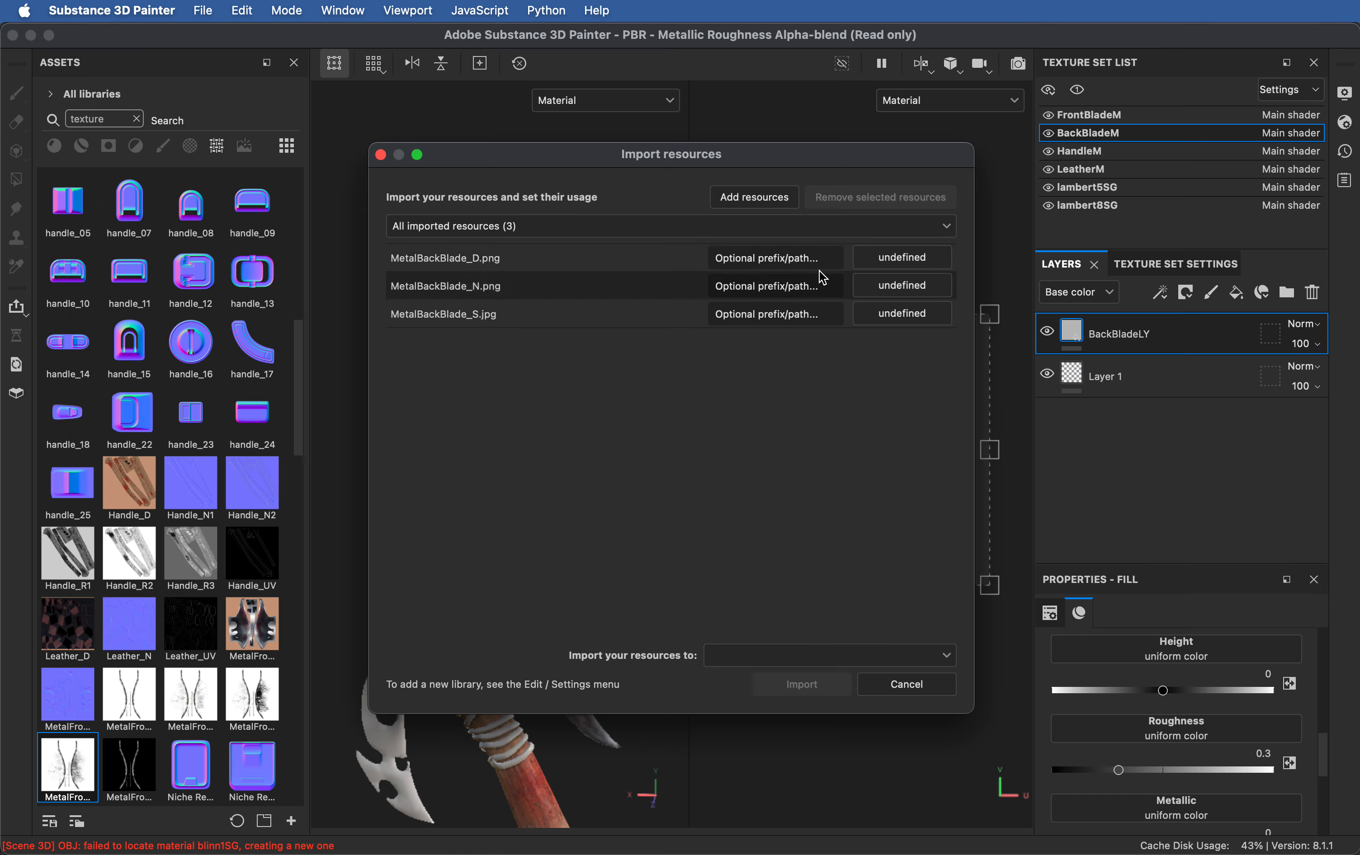
Step: Set the usage of all three back blade files to texture and import them into the project 'PBR - Metallic Roughness Alpha-blend'
{"action": "left_click", "coordinate": [903, 257]}
{"action": "left_click", "coordinate": [956, 328]}
{"action": "left_click", "coordinate": [904, 286]}
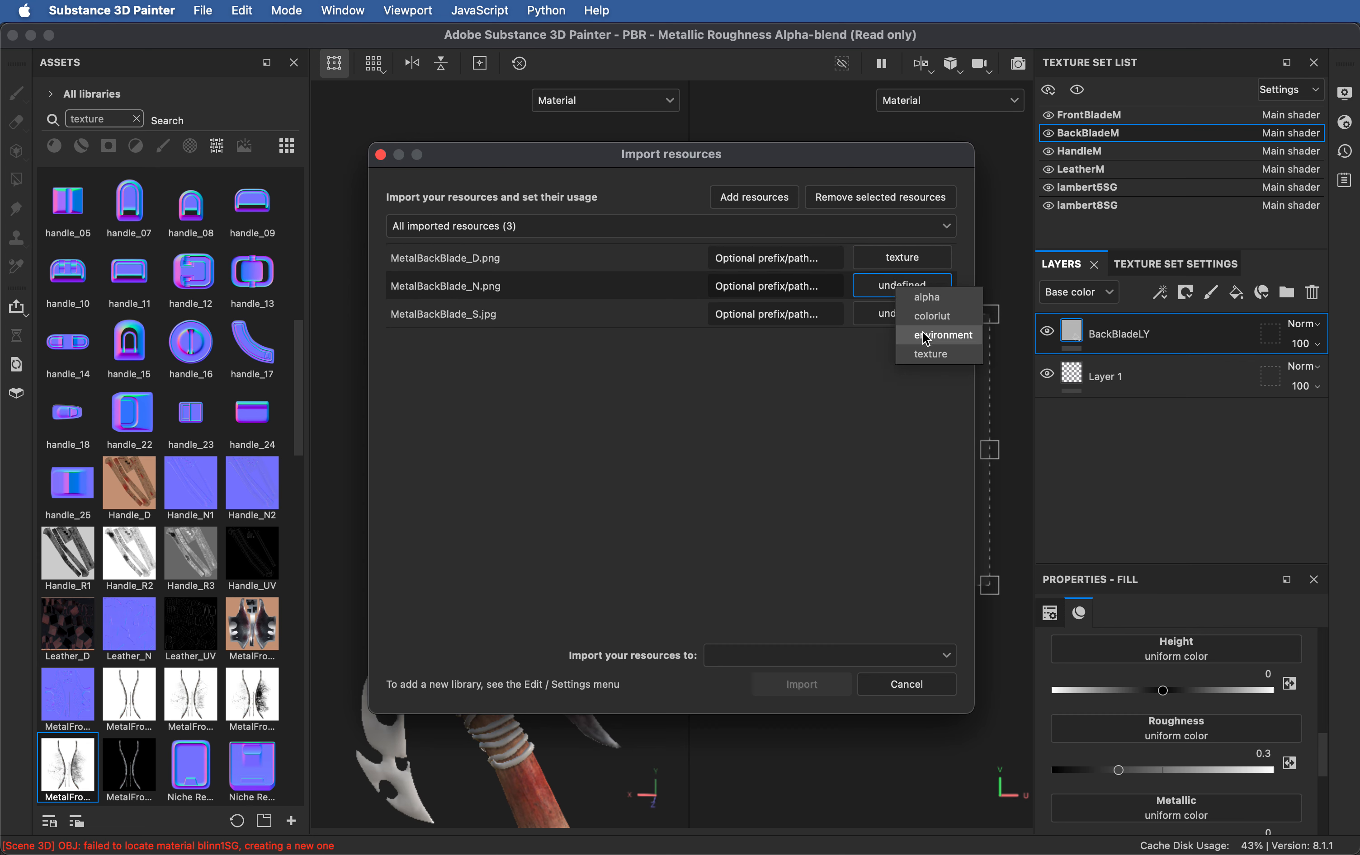
{"action": "left_click", "coordinate": [953, 355]}
{"action": "left_click", "coordinate": [916, 314]}
{"action": "left_click", "coordinate": [952, 390]}
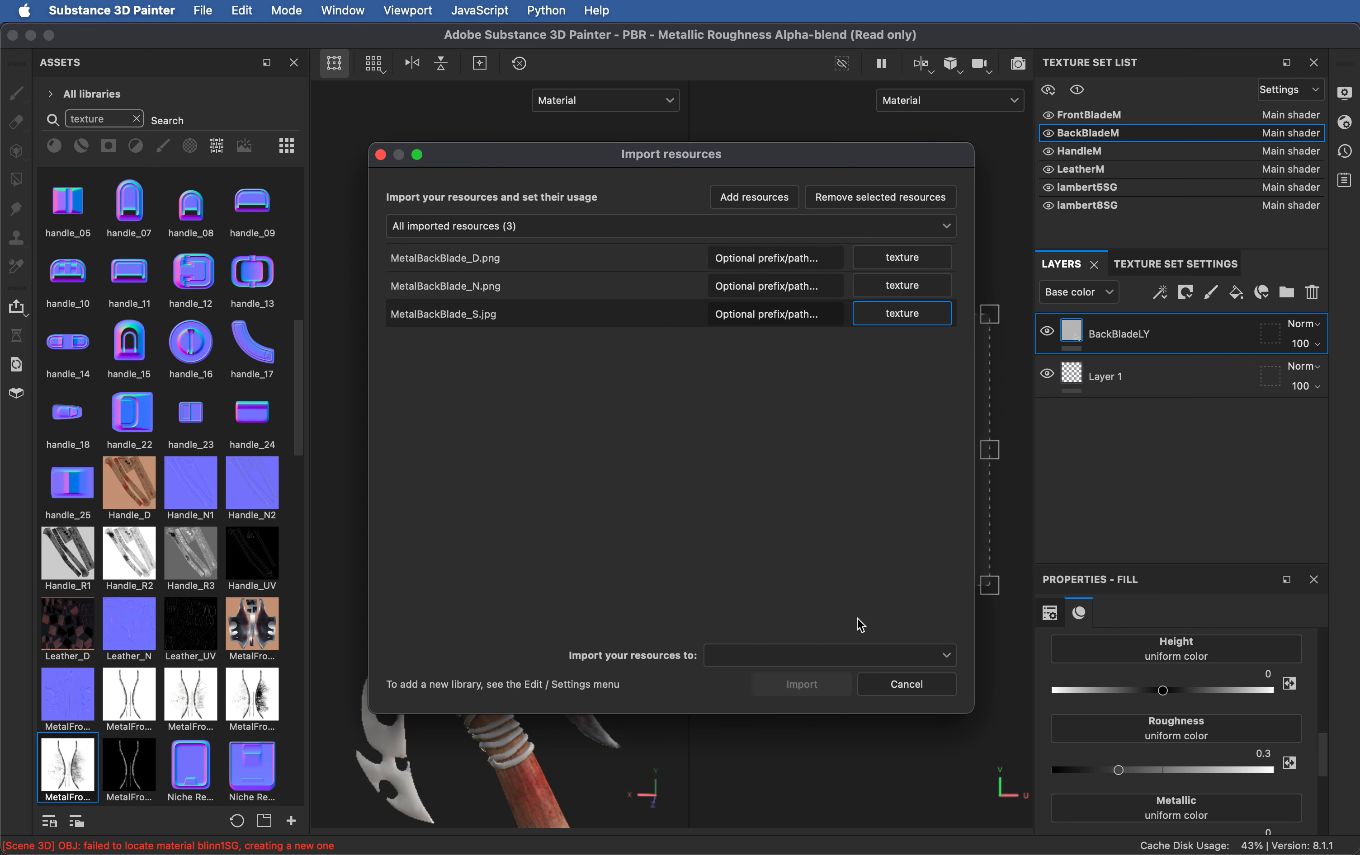
{"action": "left_click", "coordinate": [856, 656]}
{"action": "left_click", "coordinate": [820, 698]}
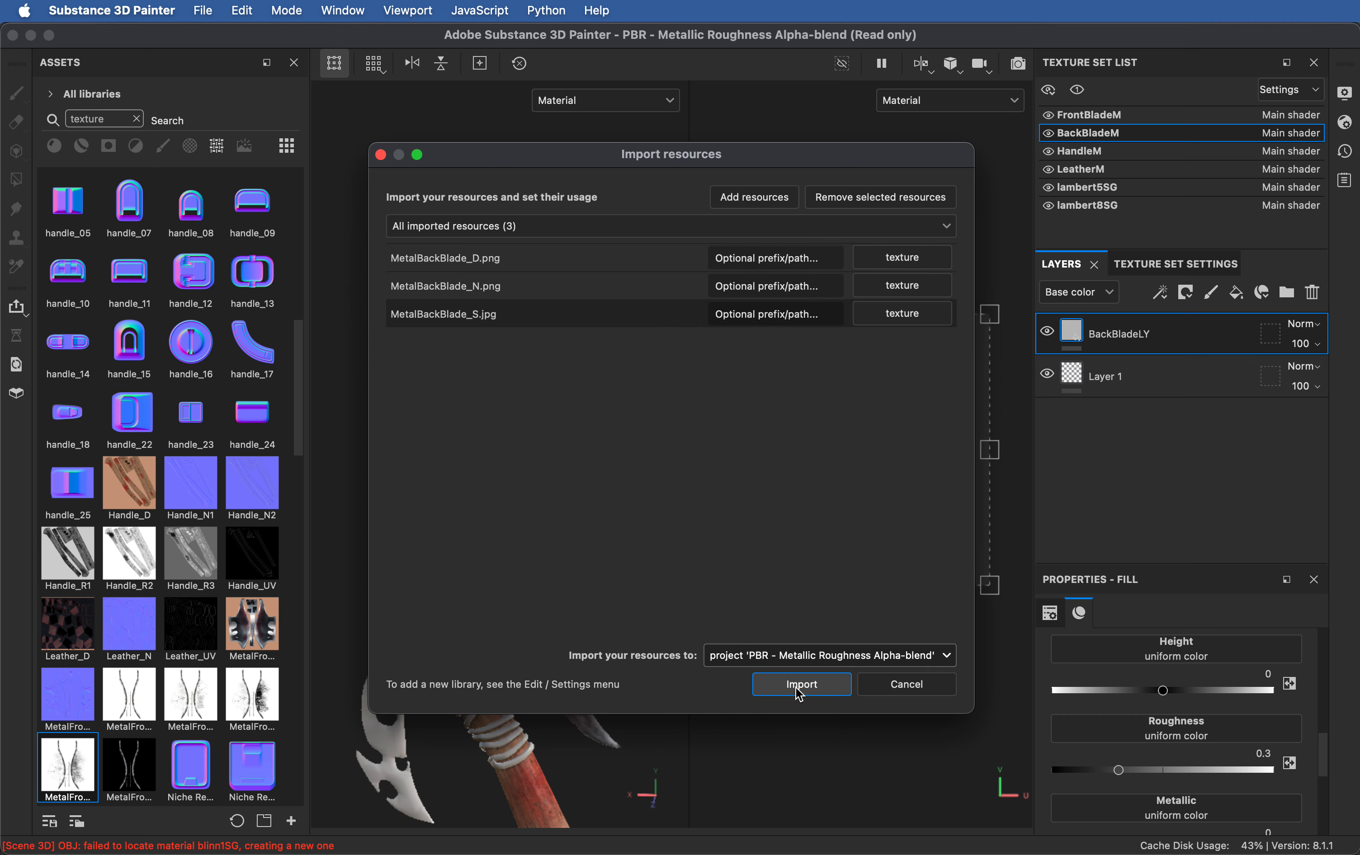
{"action": "left_click", "coordinate": [799, 684]}
Step: Assign MetalBackBlade_N to the Normal channel and MetalBackBlade_D to the Base color channel of the BackBladeLY layer
{"action": "left_click", "coordinate": [139, 249]}
{"action": "left_click", "coordinate": [71, 206]}
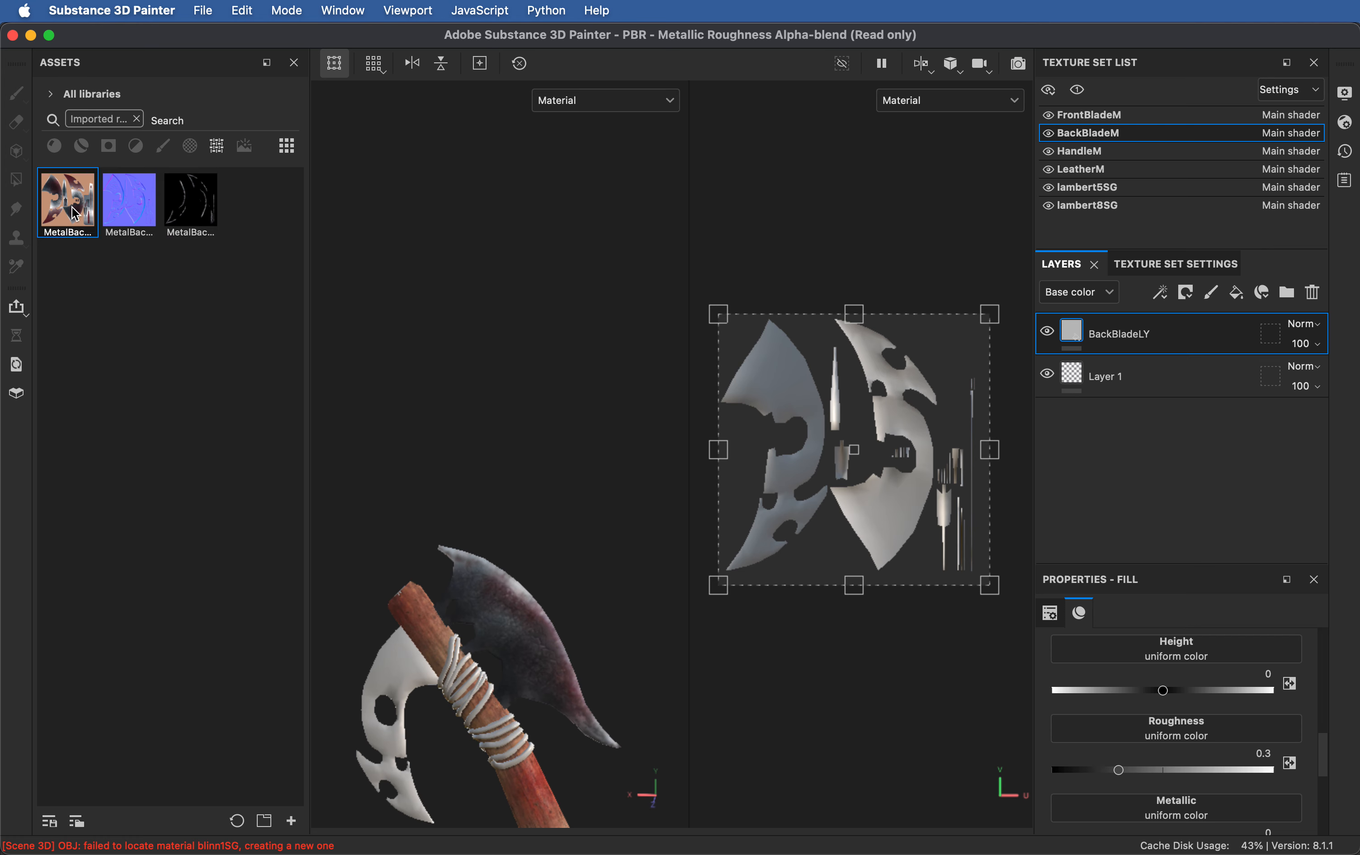
{"action": "scroll", "coordinate": [1188, 752], "scroll_direction": "down", "scroll_amount": 4}
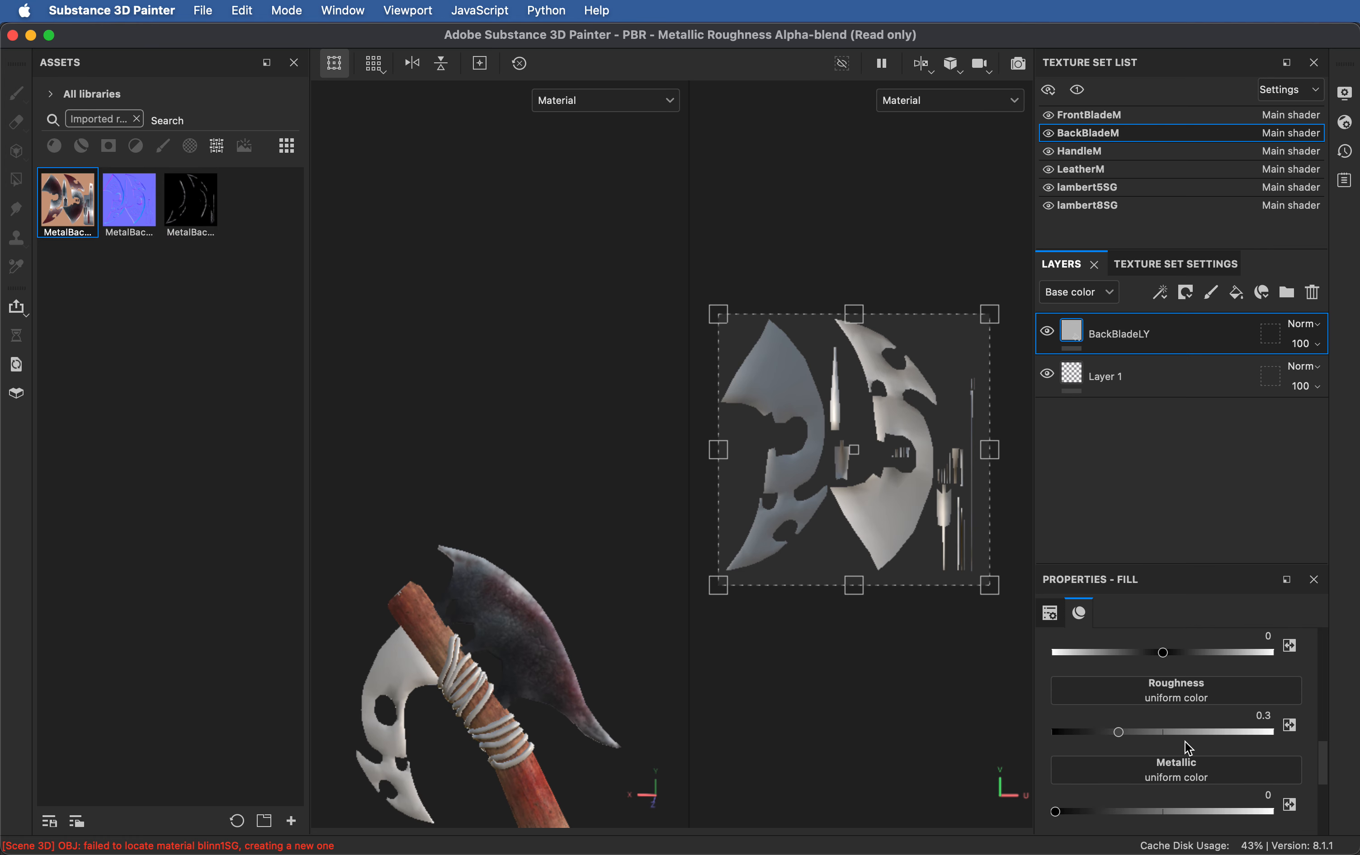
{"action": "left_click_drag", "start_coordinate": [135, 239], "coordinate": [1202, 753]}
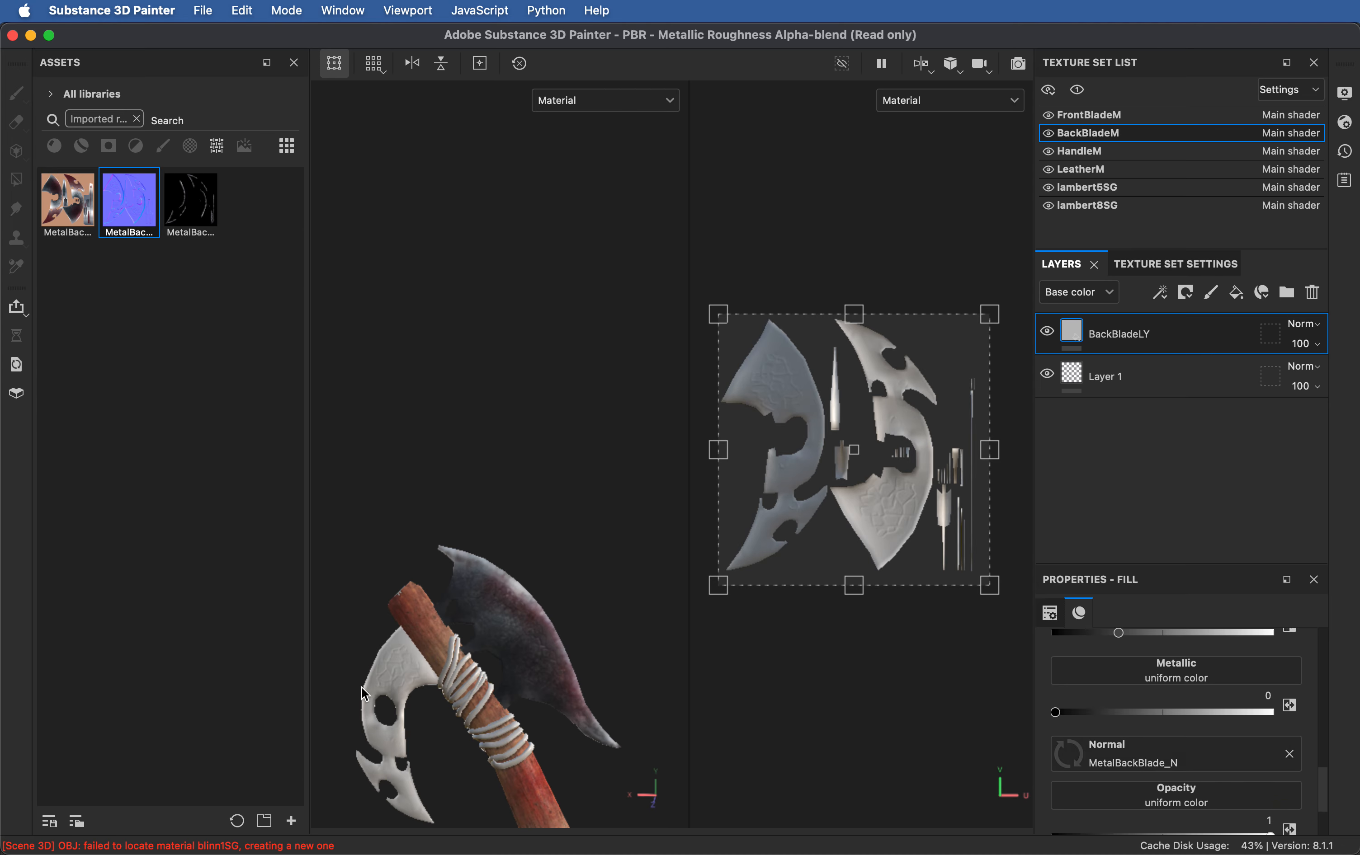
{"action": "scroll", "coordinate": [1054, 789], "scroll_direction": "up", "scroll_amount": 6}
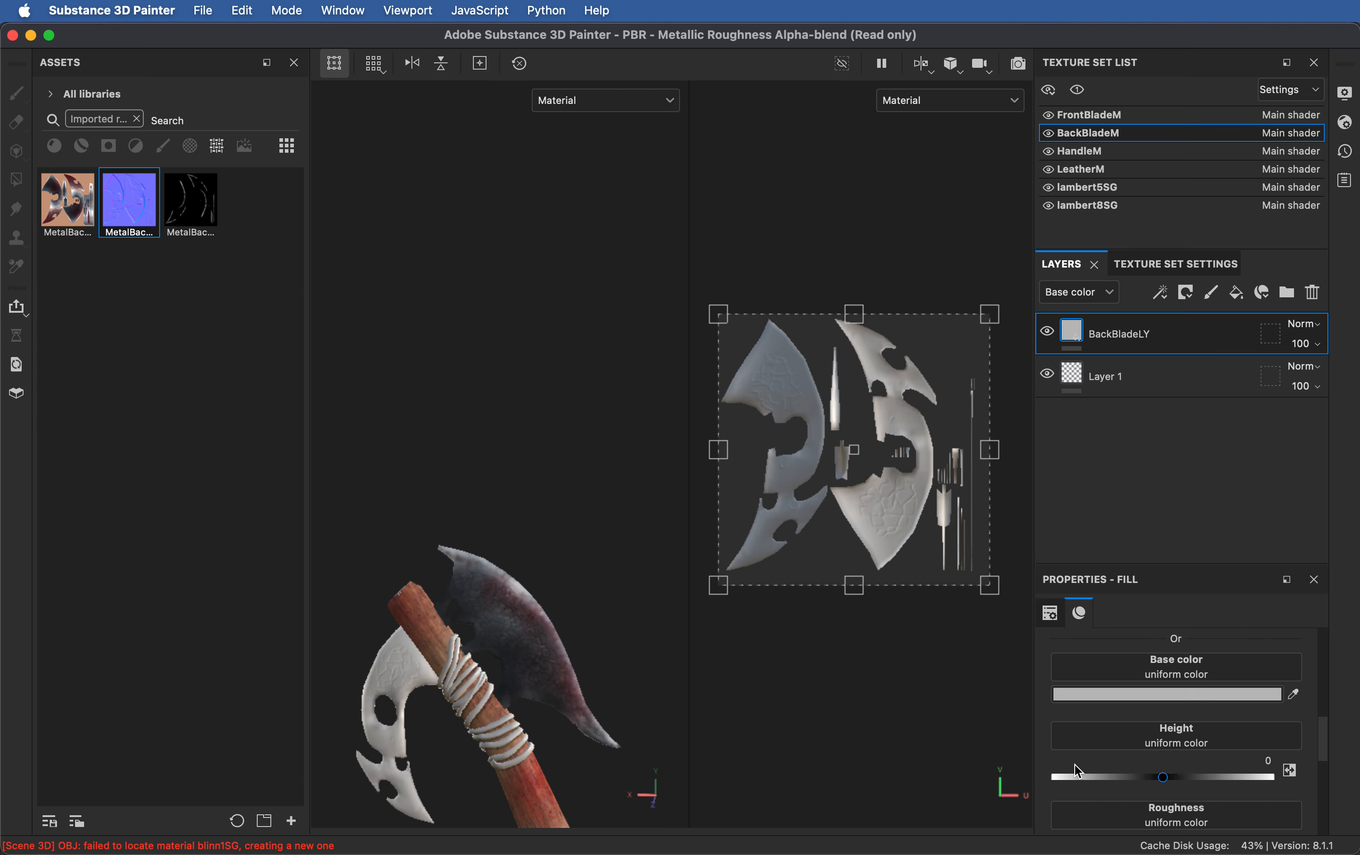
{"action": "left_click_drag", "start_coordinate": [54, 189], "coordinate": [1177, 670]}
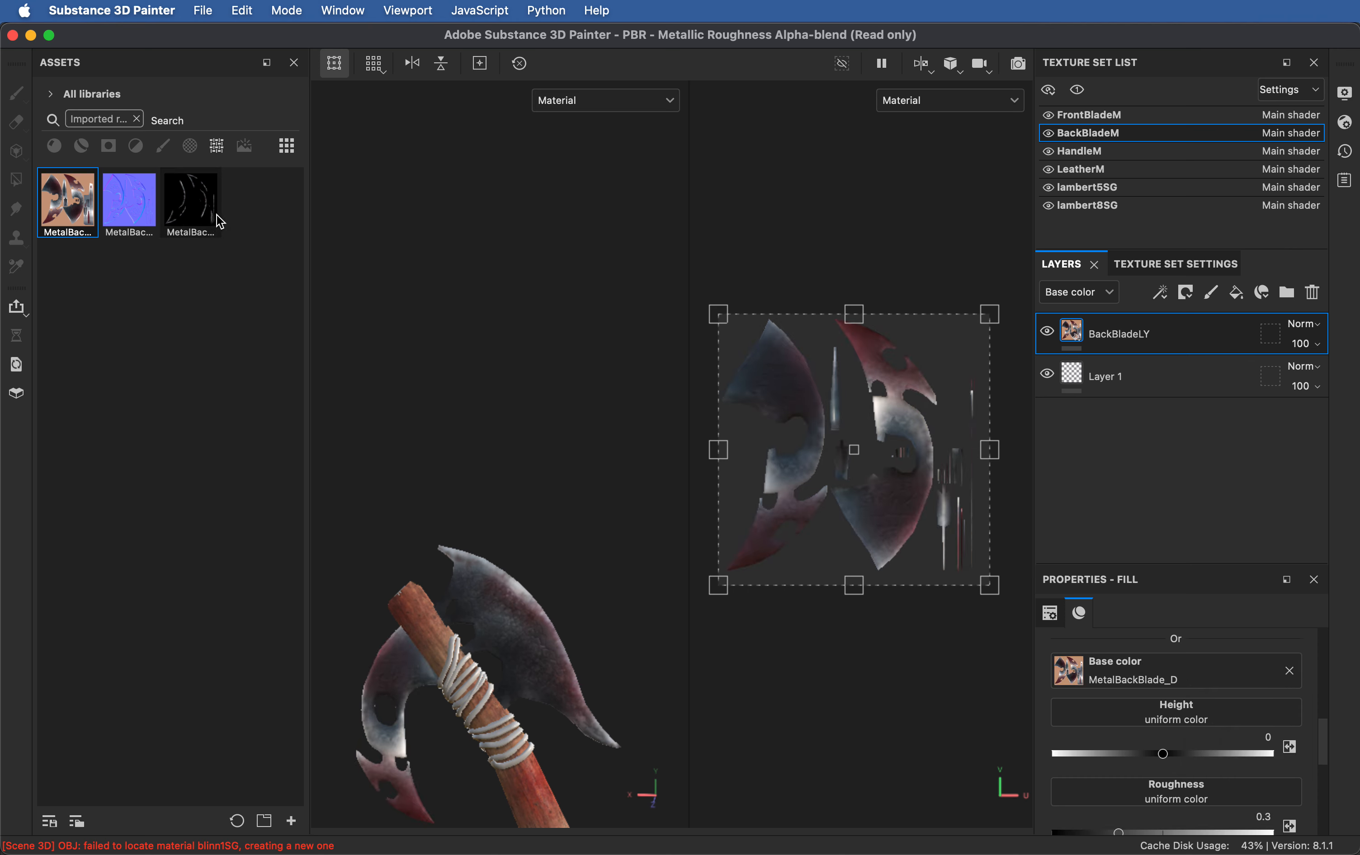
{"action": "key", "text": "super+Tab"}
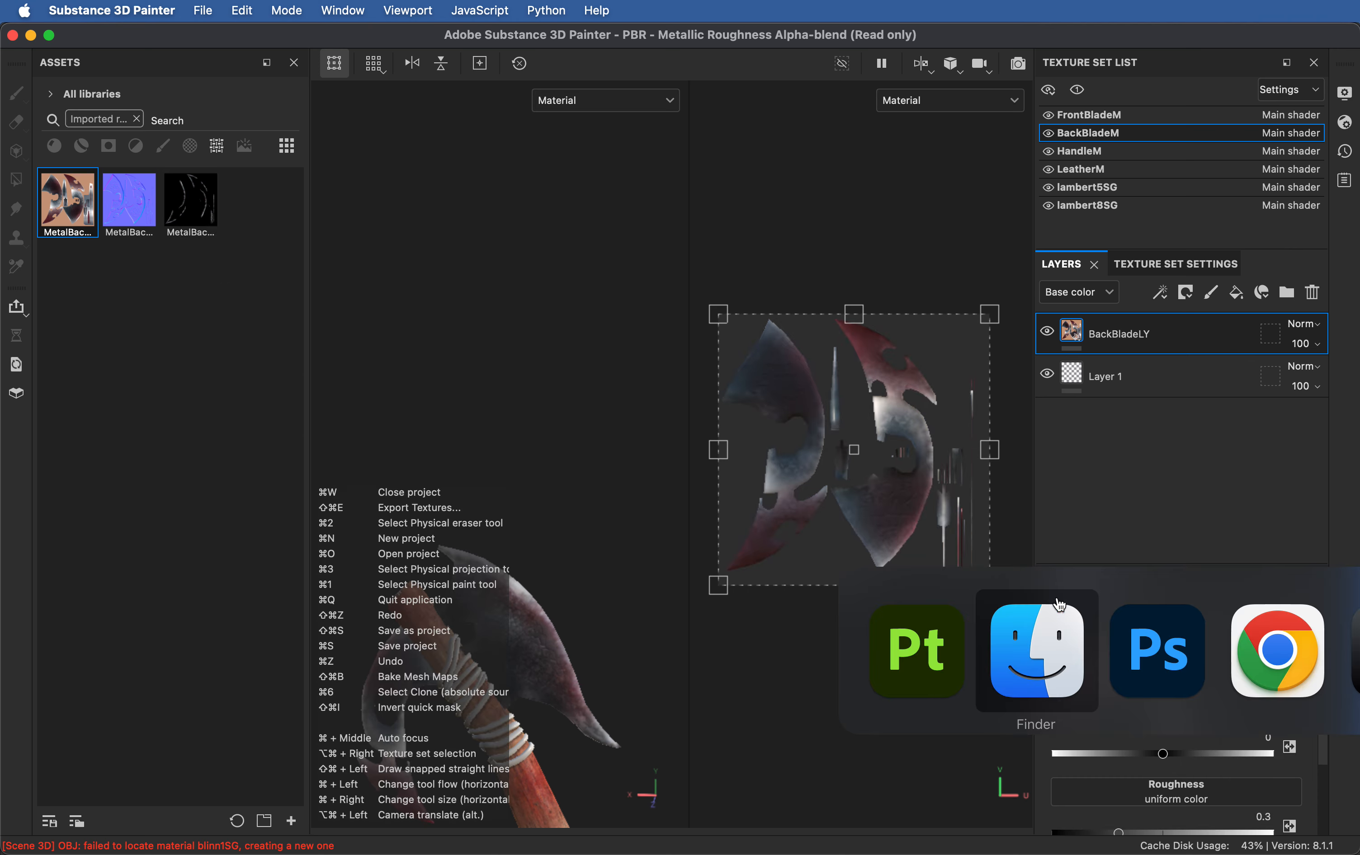
{"action": "left_click", "coordinate": [1128, 641]}
{"action": "key", "text": "super+Tab"}
{"action": "key", "text": "super+Tab"}
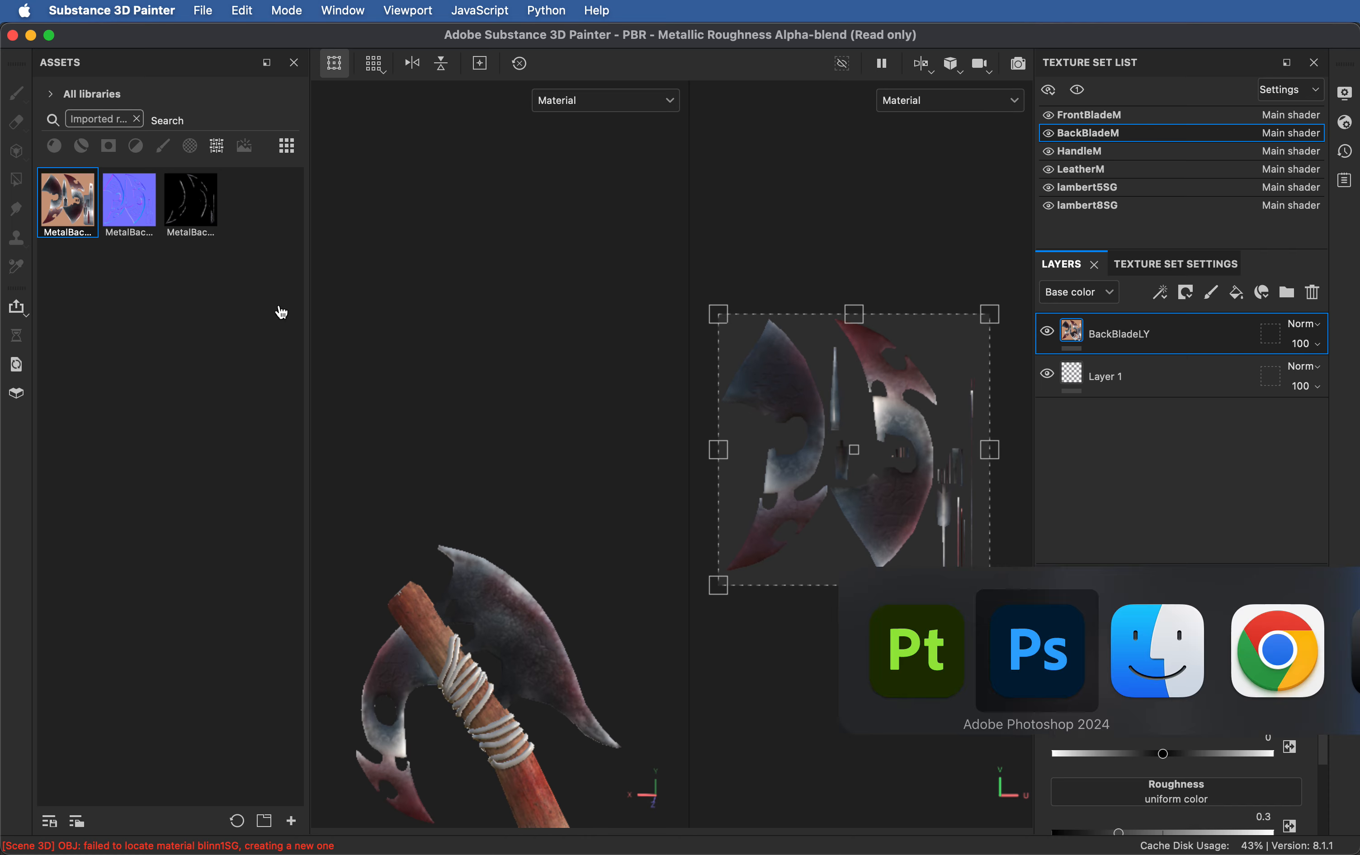
{"action": "left_click", "coordinate": [1035, 643]}
{"action": "key", "text": "super+Tab"}
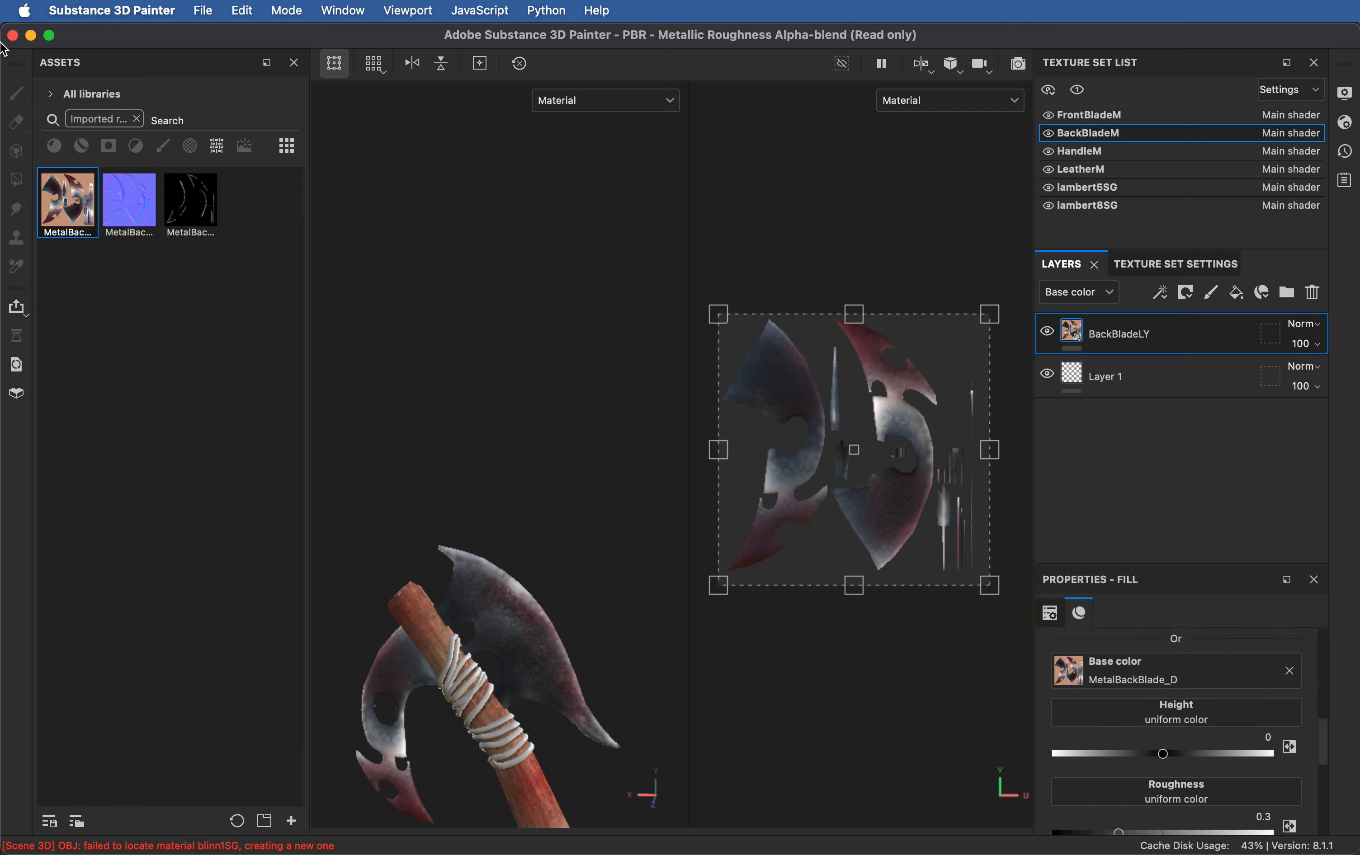
Step: Switch to Photoshop and close MetalFrontBlade_R2.psd, saving its changes
{"action": "key", "text": "super+Tab"}
{"action": "left_click", "coordinate": [47, 86]}
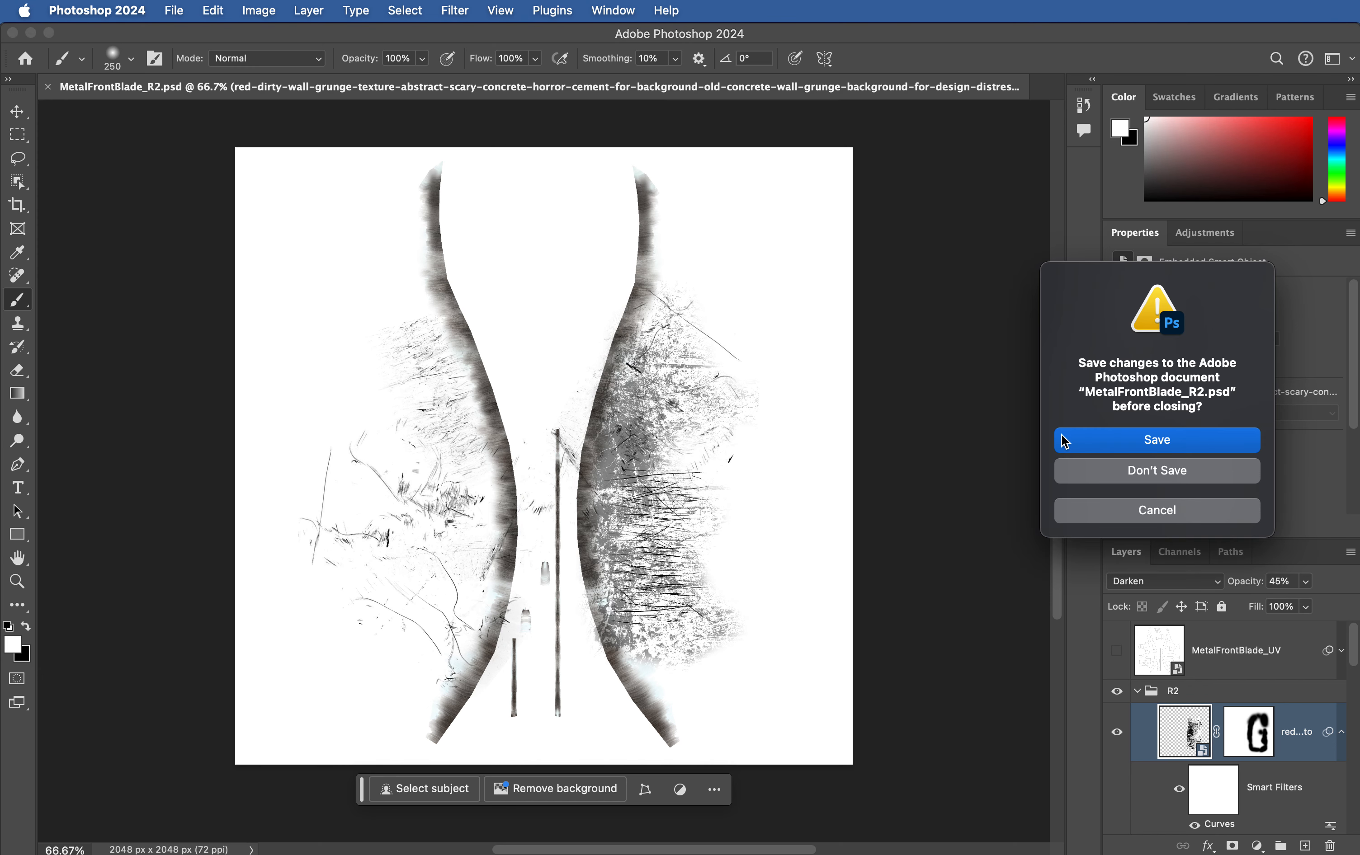
{"action": "left_click", "coordinate": [1123, 448]}
Step: Open MetalBackBlade_S.jpg from the Textures folder in Finder as a new Photoshop document
{"action": "key", "text": "super+Tab"}
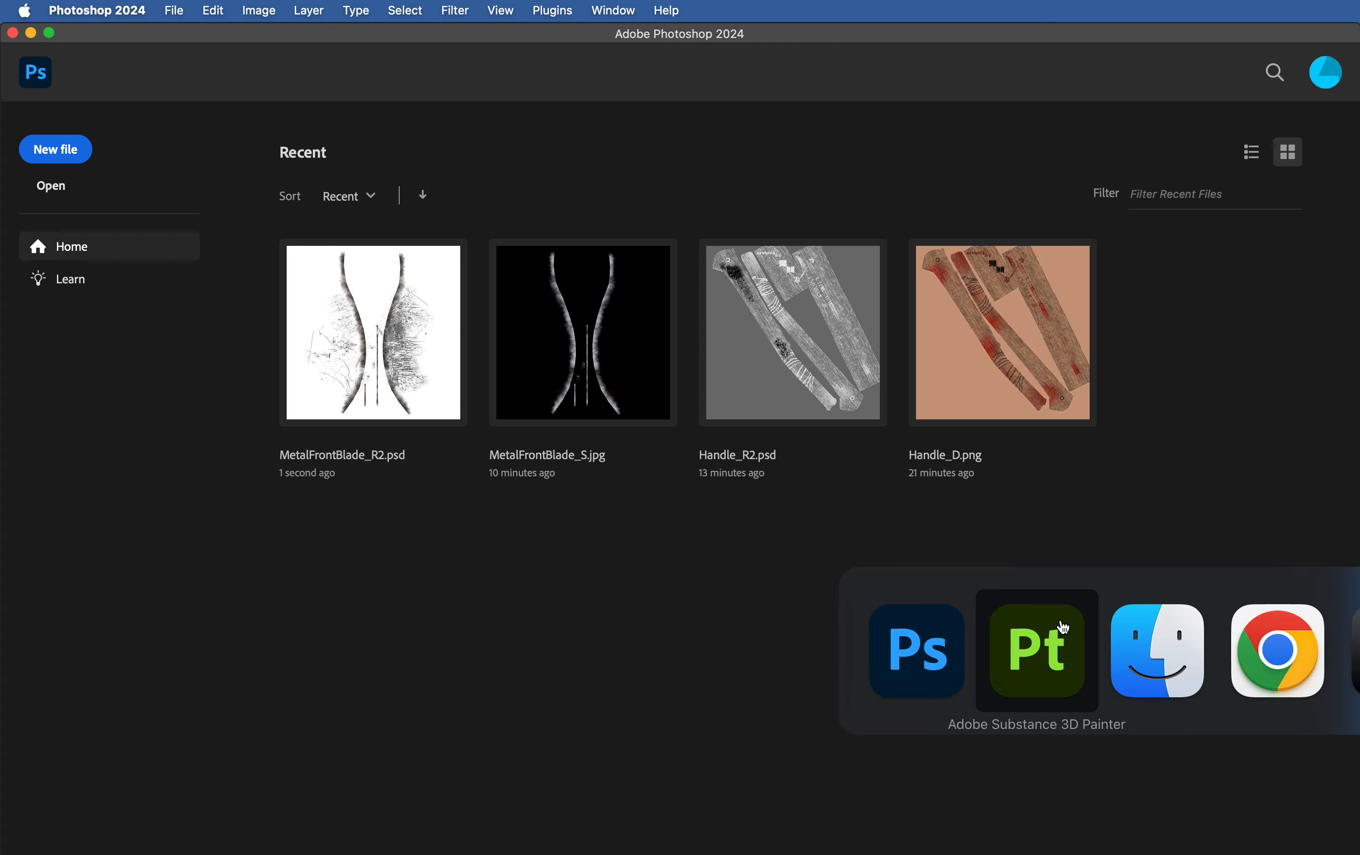
{"action": "left_click", "coordinate": [1097, 610]}
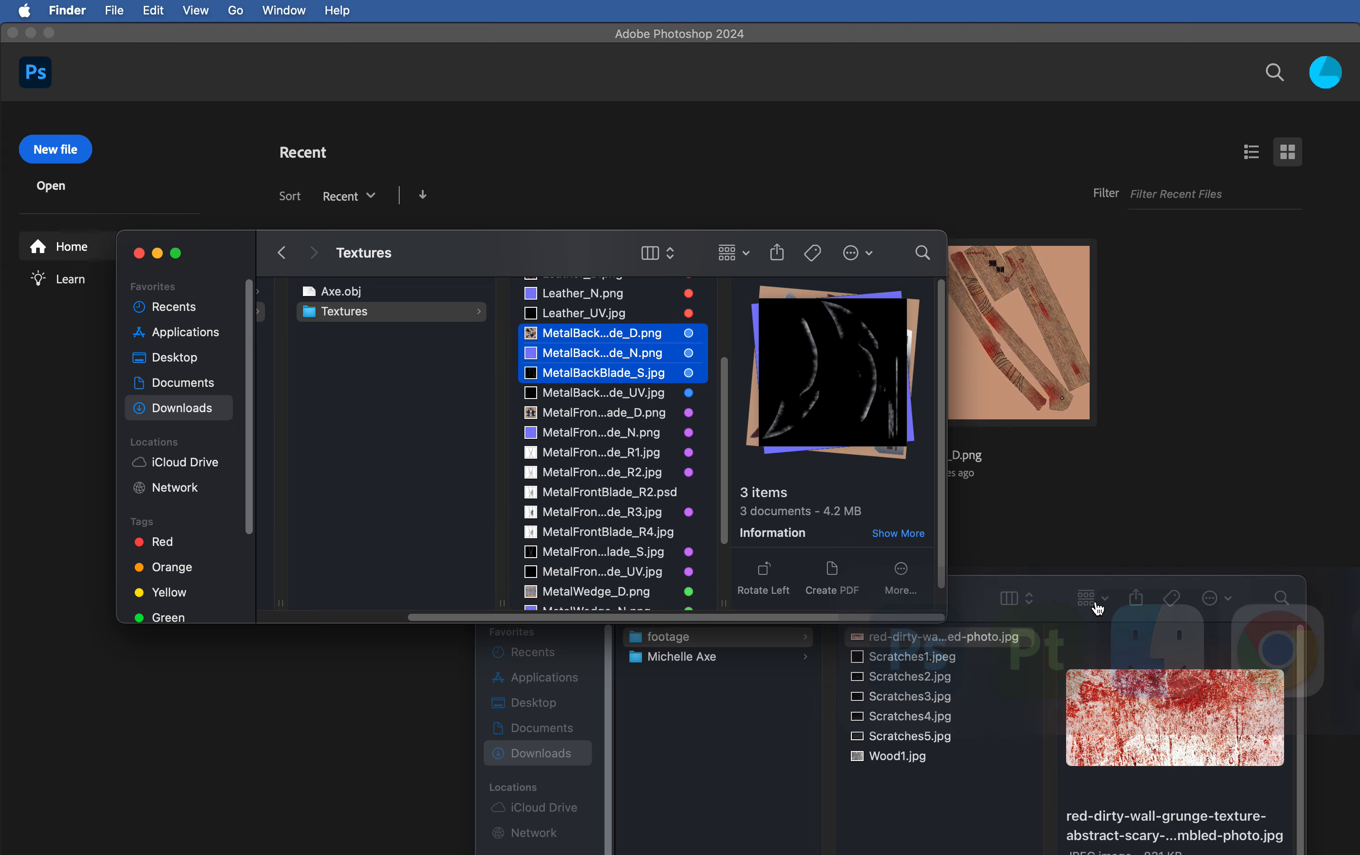
{"action": "left_click", "coordinate": [654, 396]}
{"action": "left_click_drag", "start_coordinate": [648, 373], "coordinate": [1236, 492]}
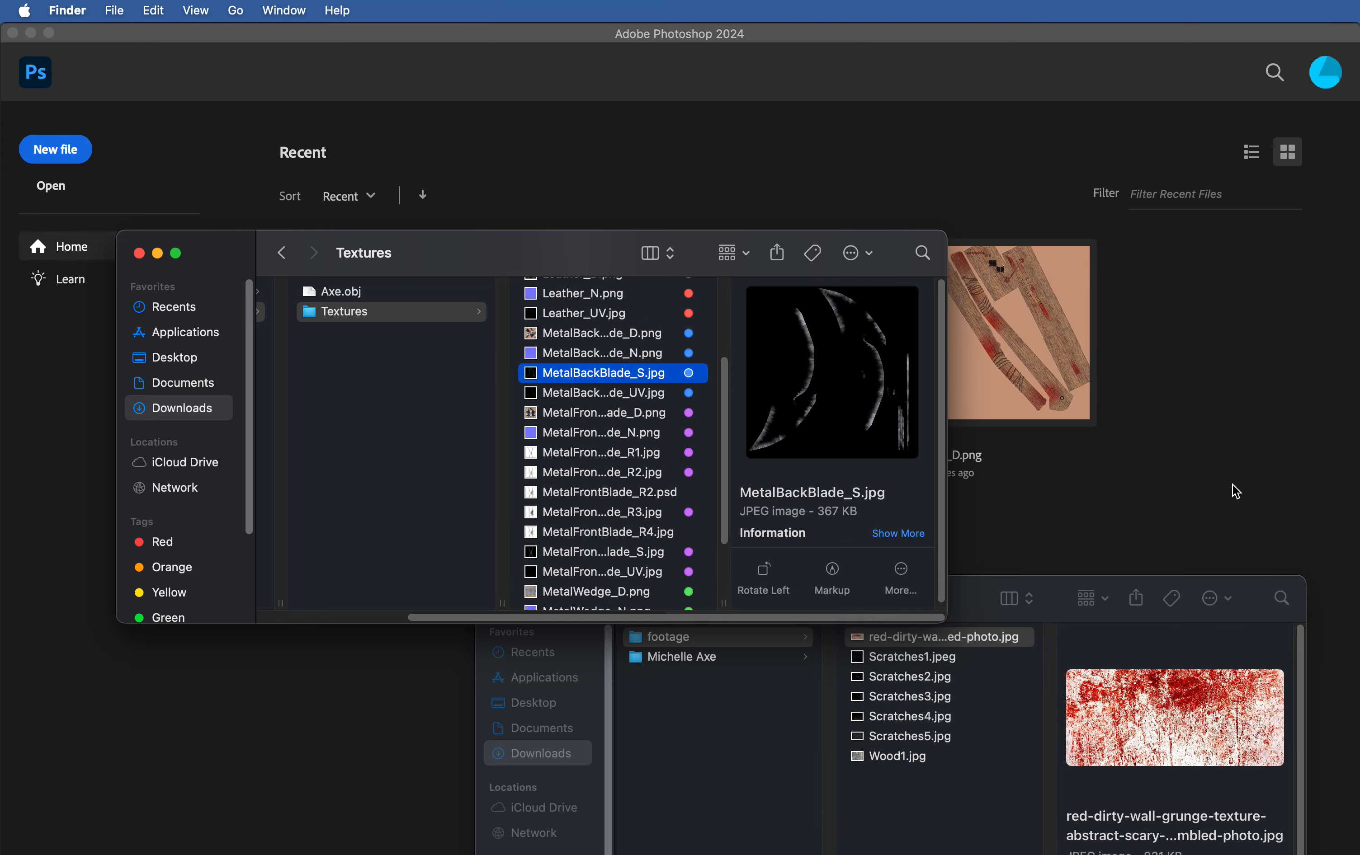
Step: Invert the colors of the MetalBackBlade_S image and fully desaturate it with Hue/Saturation
{"action": "key", "text": "super+i"}
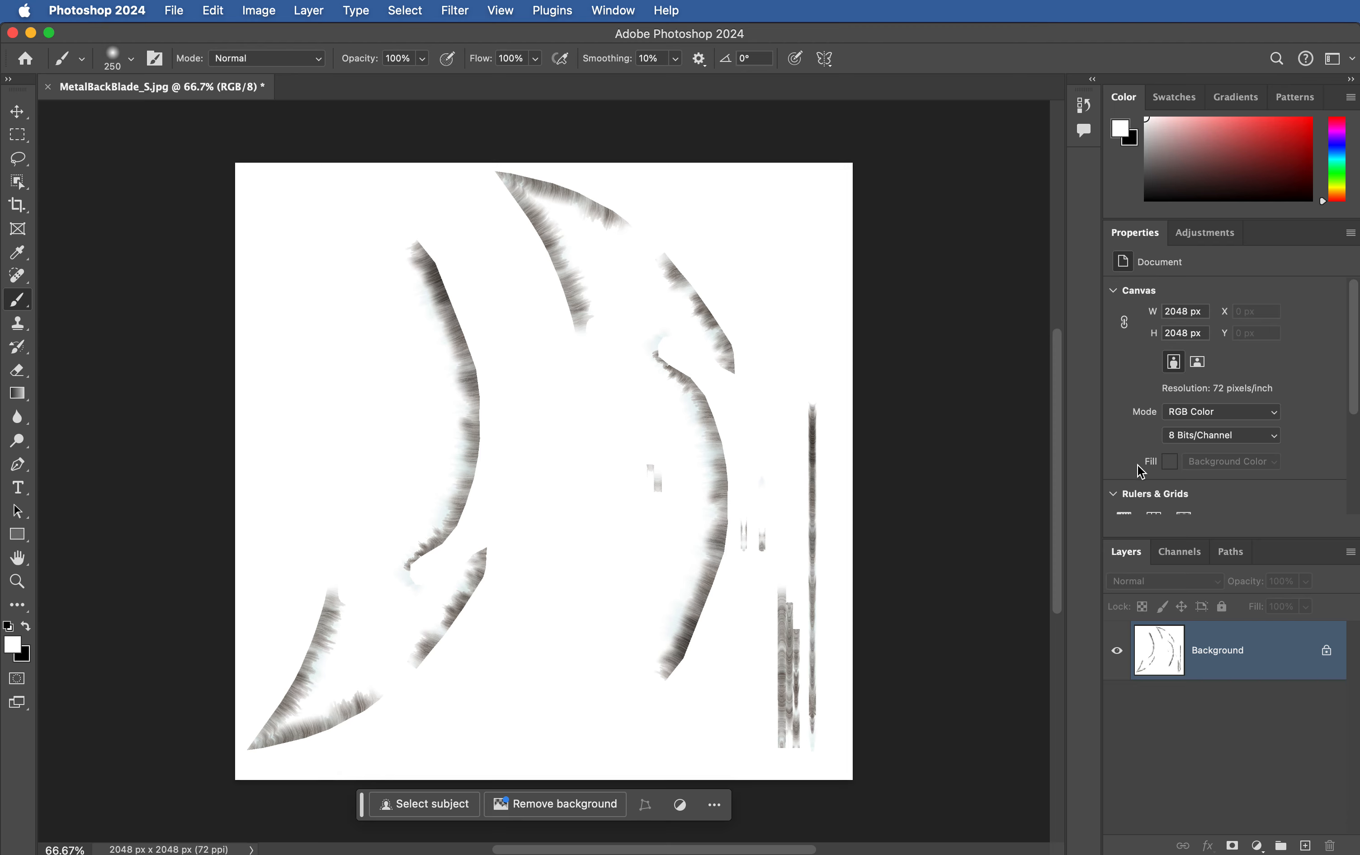
{"action": "key", "text": "super+u"}
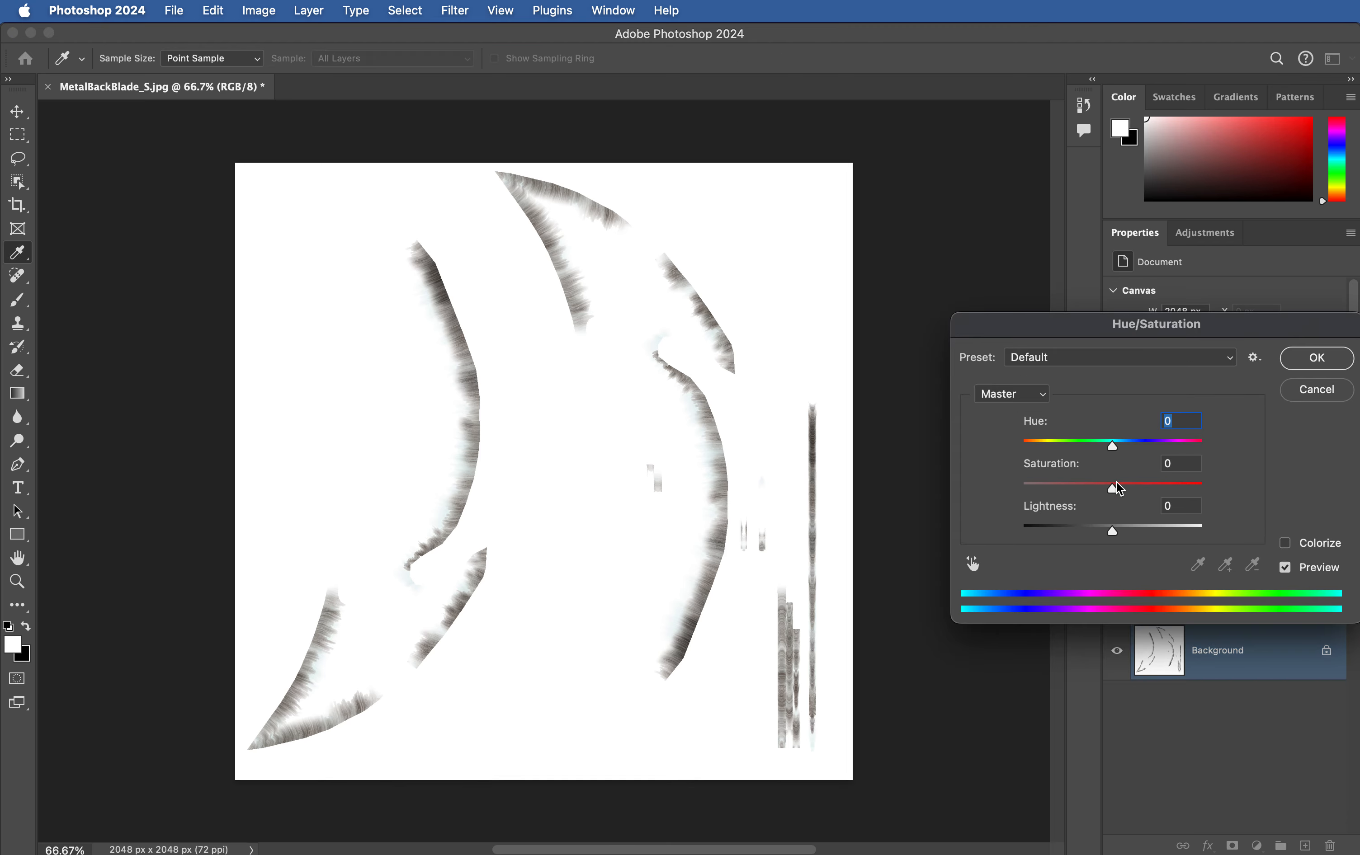
{"action": "left_click_drag", "start_coordinate": [1117, 487], "coordinate": [1022, 487]}
{"action": "left_click", "coordinate": [1305, 365]}
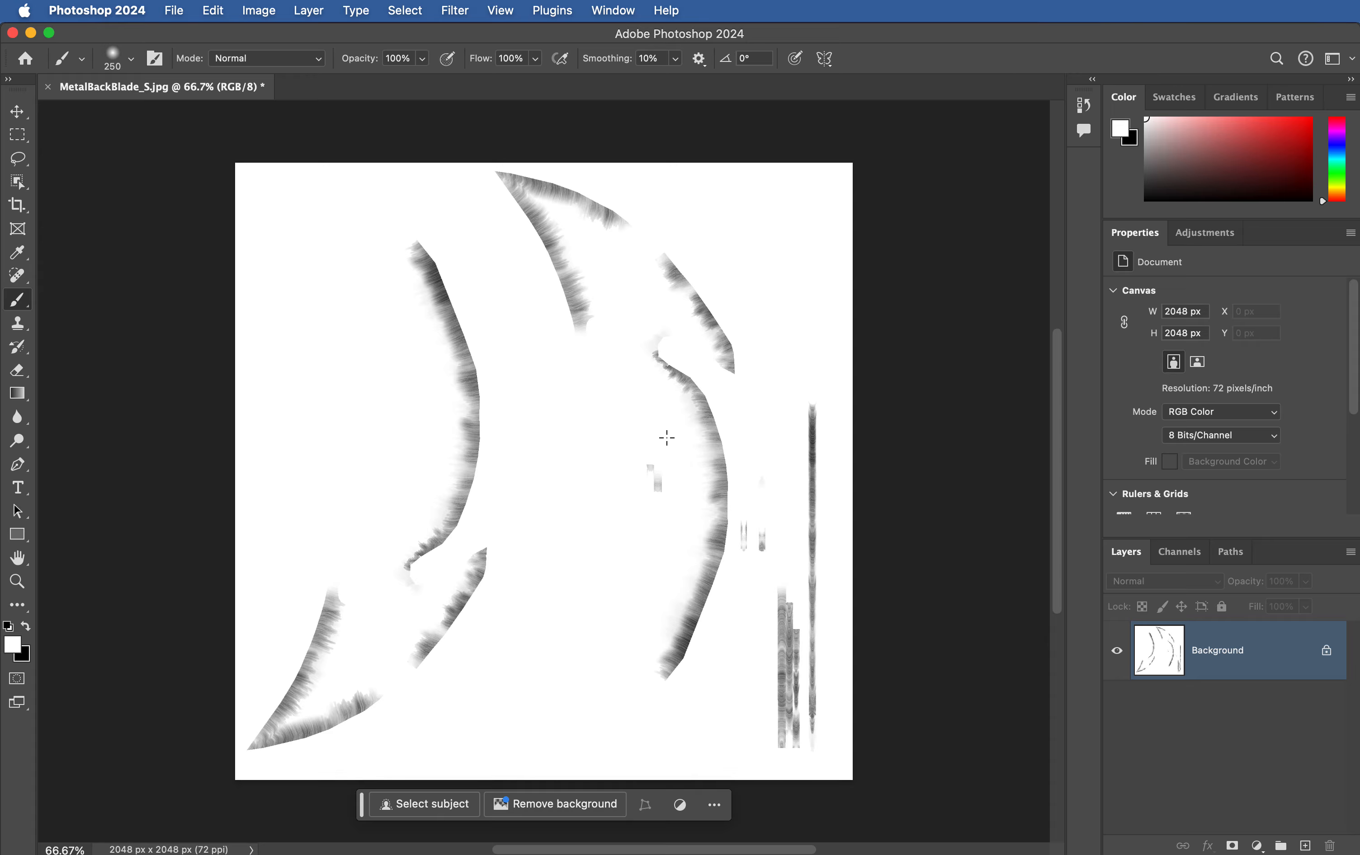
Step: Place Scratches2.jpg from the footage folder in Finder over the lower-left blade piece and invert its colors
{"action": "key", "text": "super+Tab"}
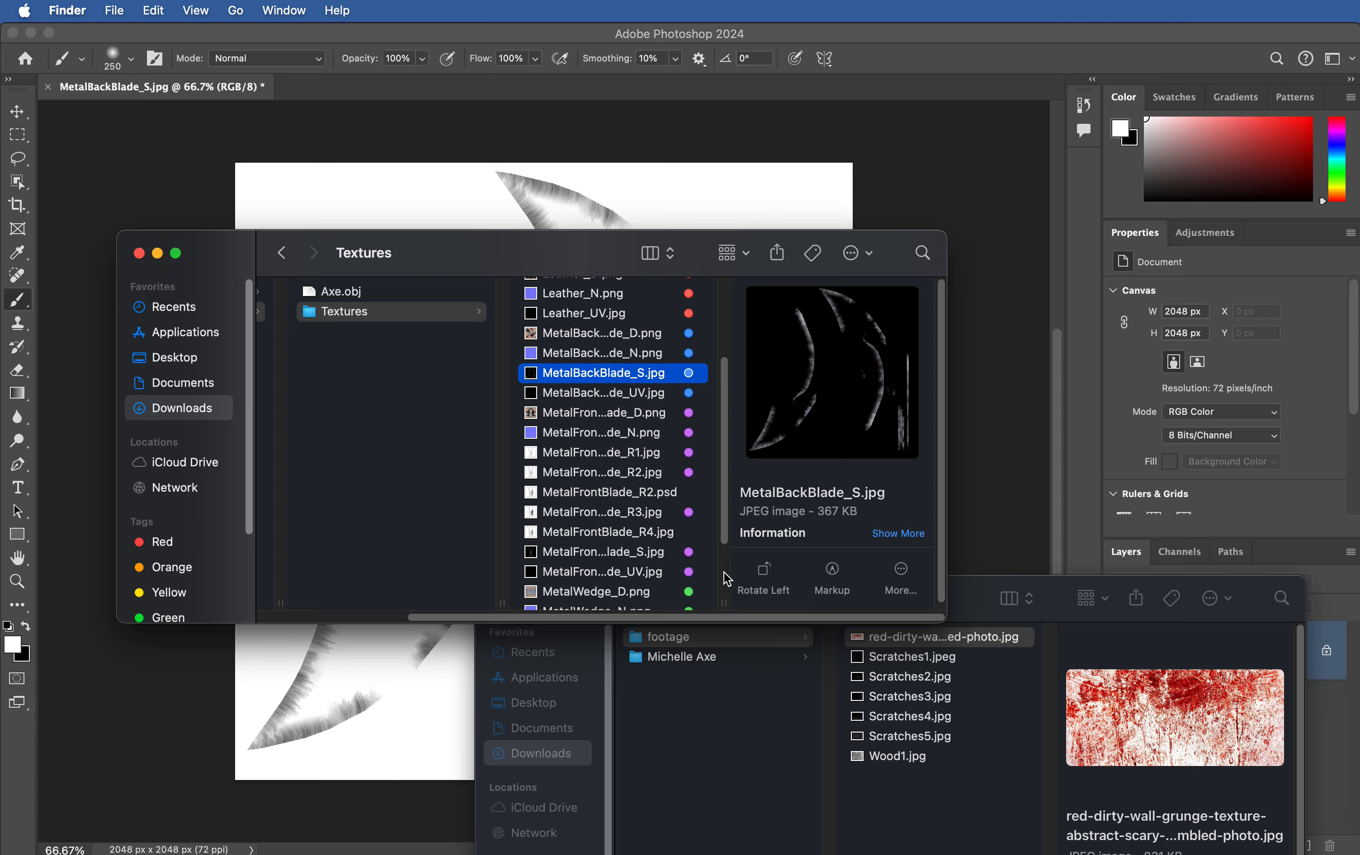
{"action": "left_click", "coordinate": [913, 666]}
{"action": "left_click", "coordinate": [921, 659]}
{"action": "left_click", "coordinate": [935, 679]}
{"action": "left_click", "coordinate": [930, 698]}
{"action": "left_click", "coordinate": [911, 676]}
{"action": "left_click_drag", "start_coordinate": [911, 677], "coordinate": [373, 707]}
{"action": "left_click_drag", "start_coordinate": [543, 489], "coordinate": [381, 641]}
{"action": "key", "text": "Return"}
{"action": "key", "text": "b"}
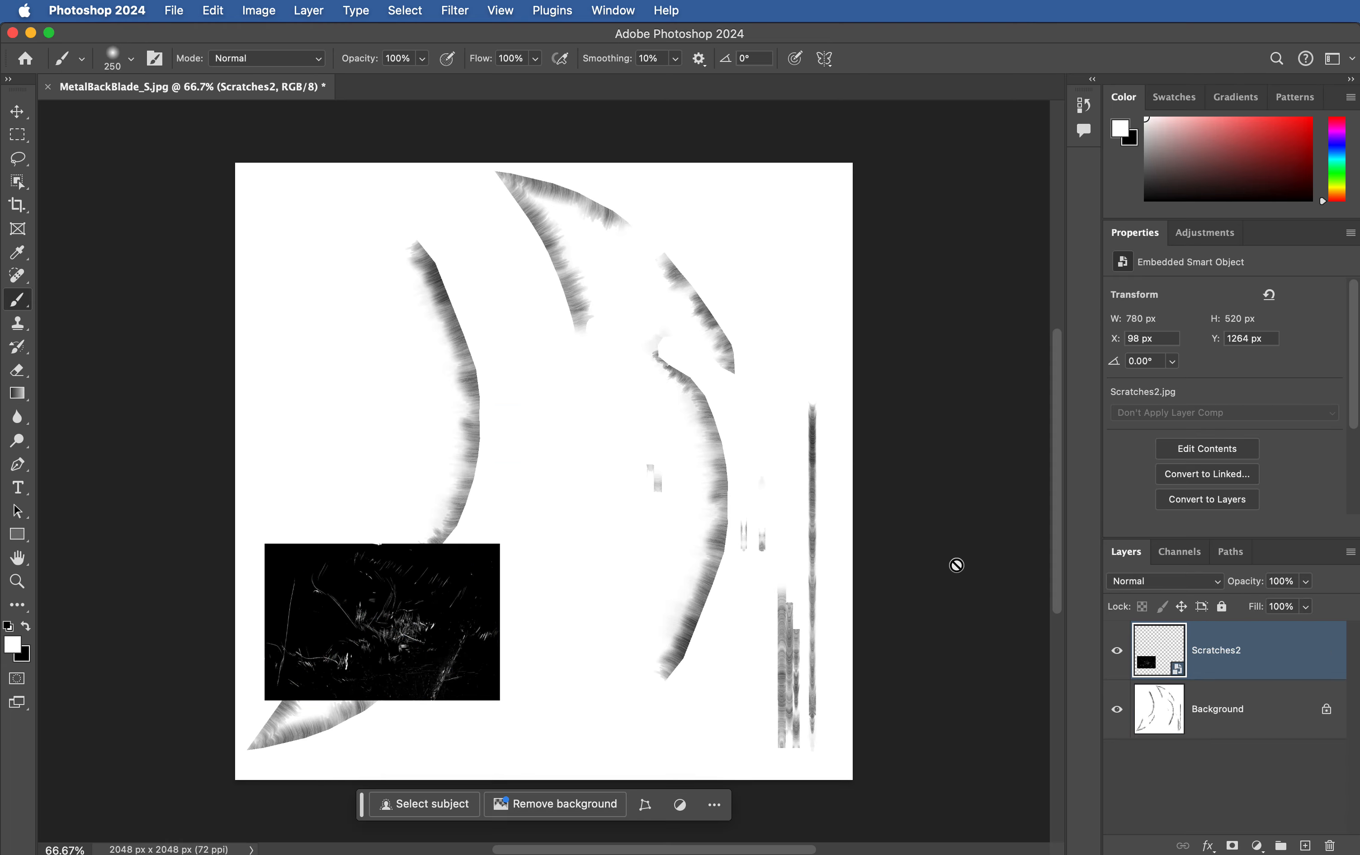
{"action": "key", "text": "super+i"}
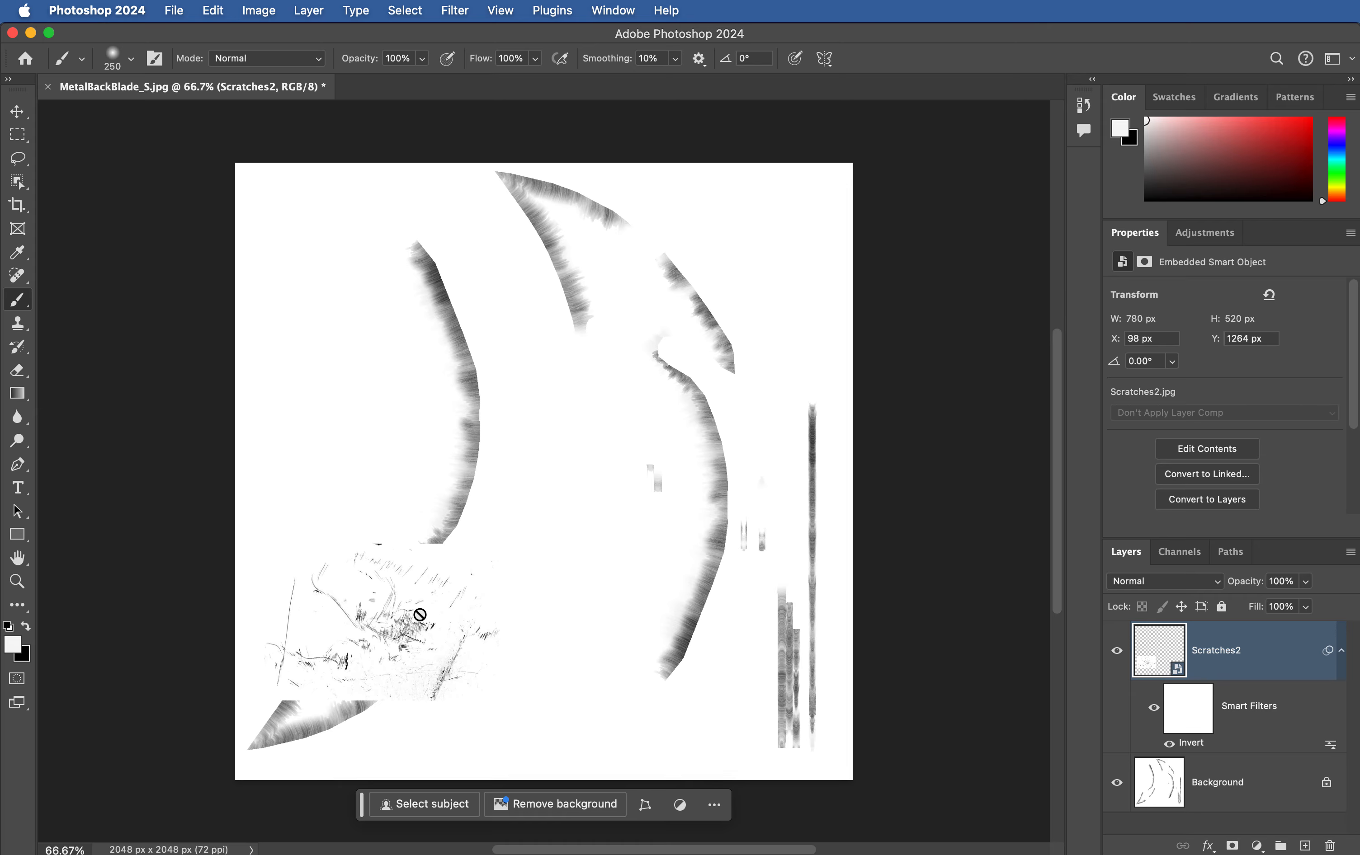
Step: Duplicate the Scratches2 layer onto the right-hand blade piece, enlarging the copy and rotating it about 81°
{"action": "key", "text": "v"}
{"action": "left_click_drag", "start_coordinate": [406, 626], "coordinate": [663, 398], "text": "alt"}
{"action": "mouse_move", "coordinate": [775, 266]}
{"action": "left_mouse_down"}
{"action": "mouse_move", "coordinate": [744, 416]}
{"action": "mouse_move", "coordinate": [786, 290]}
{"action": "left_mouse_up"}
{"action": "left_click", "coordinate": [773, 322]}
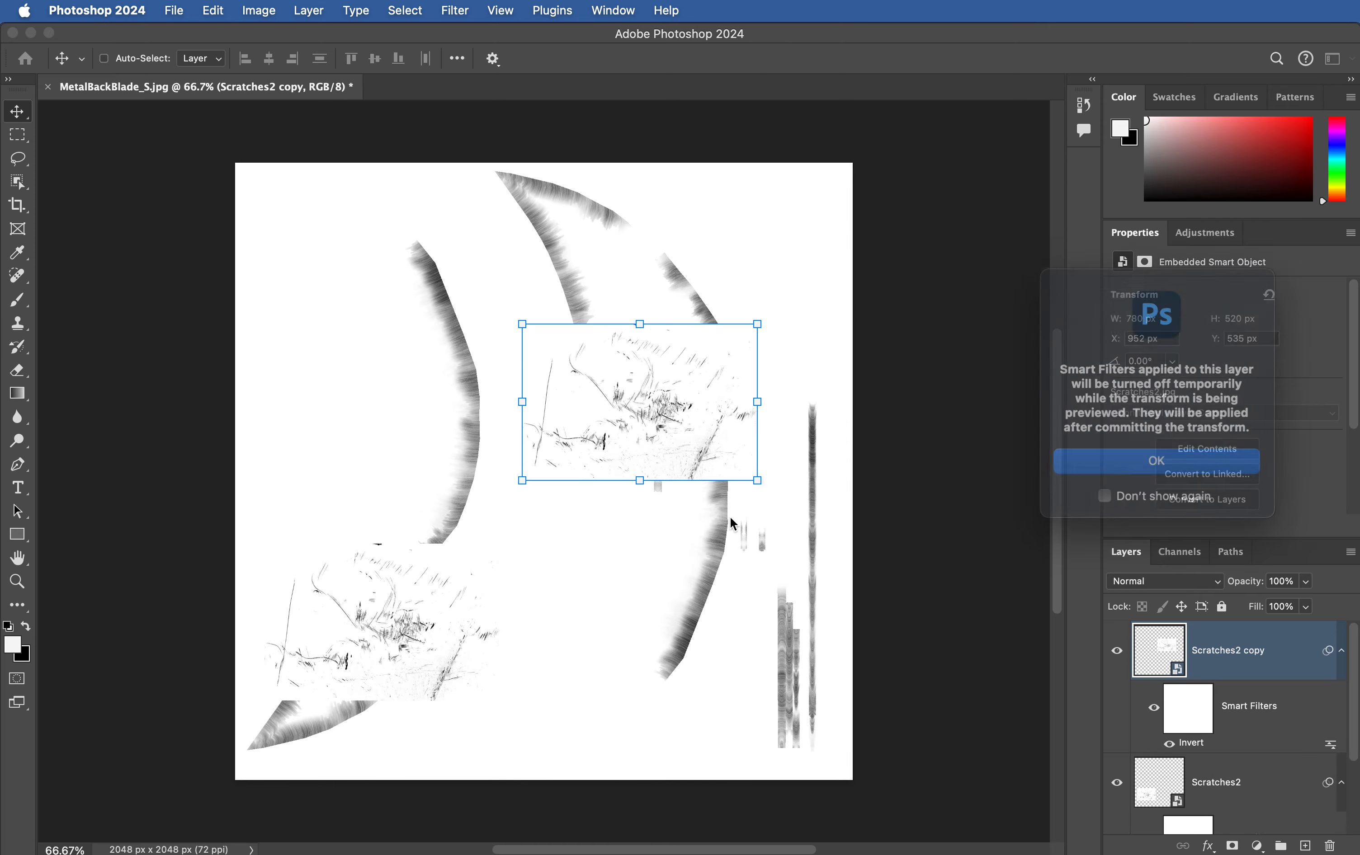
{"action": "left_click", "coordinate": [1155, 463]}
{"action": "left_click_drag", "start_coordinate": [798, 314], "coordinate": [754, 522]}
{"action": "left_click_drag", "start_coordinate": [717, 451], "coordinate": [731, 539]}
{"action": "key", "text": "Return"}
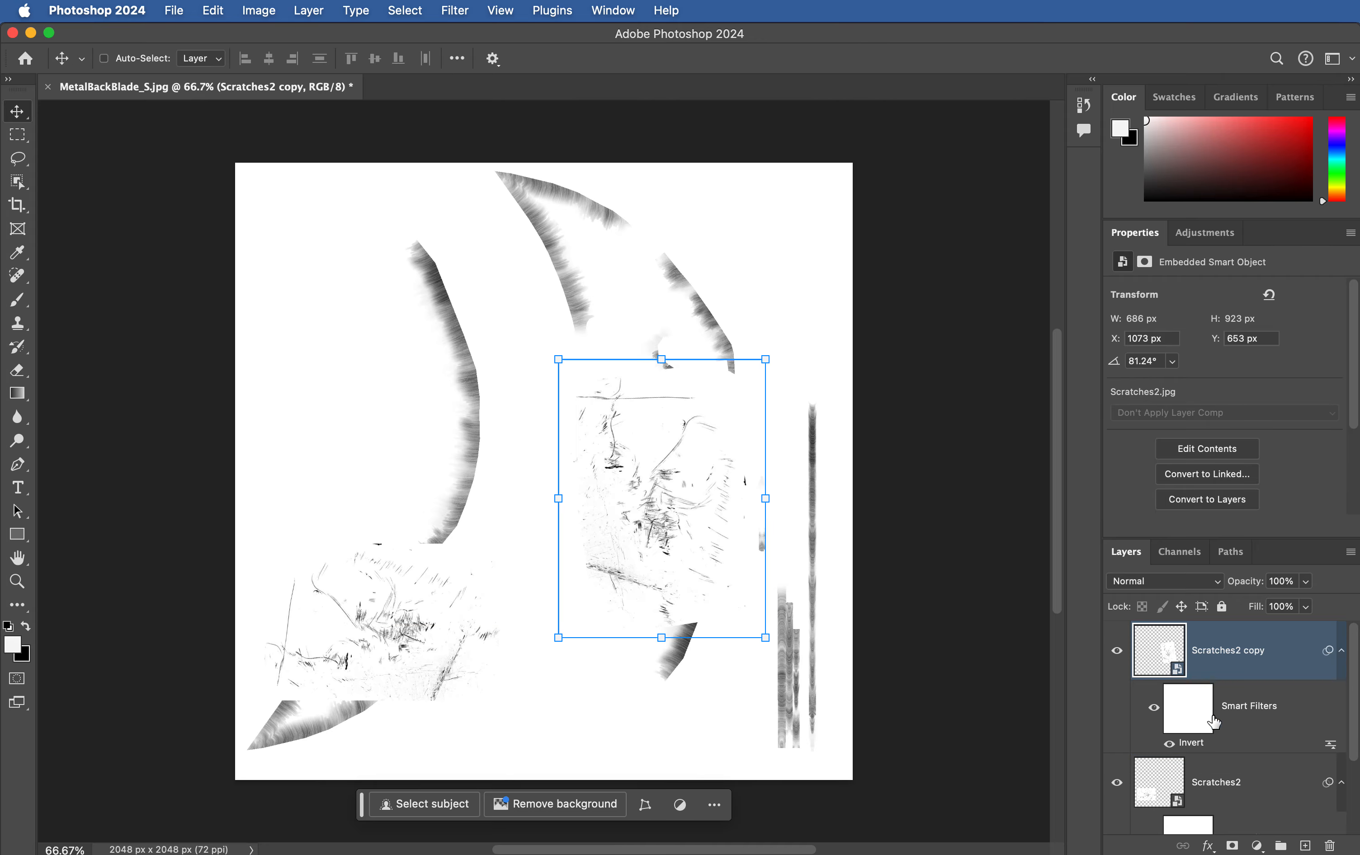
Step: Set the blend mode of both the Scratches2 and Scratches2 copy layers to Multiply
{"action": "left_click", "coordinate": [1216, 778], "text": "shift"}
{"action": "left_click", "coordinate": [1178, 580]}
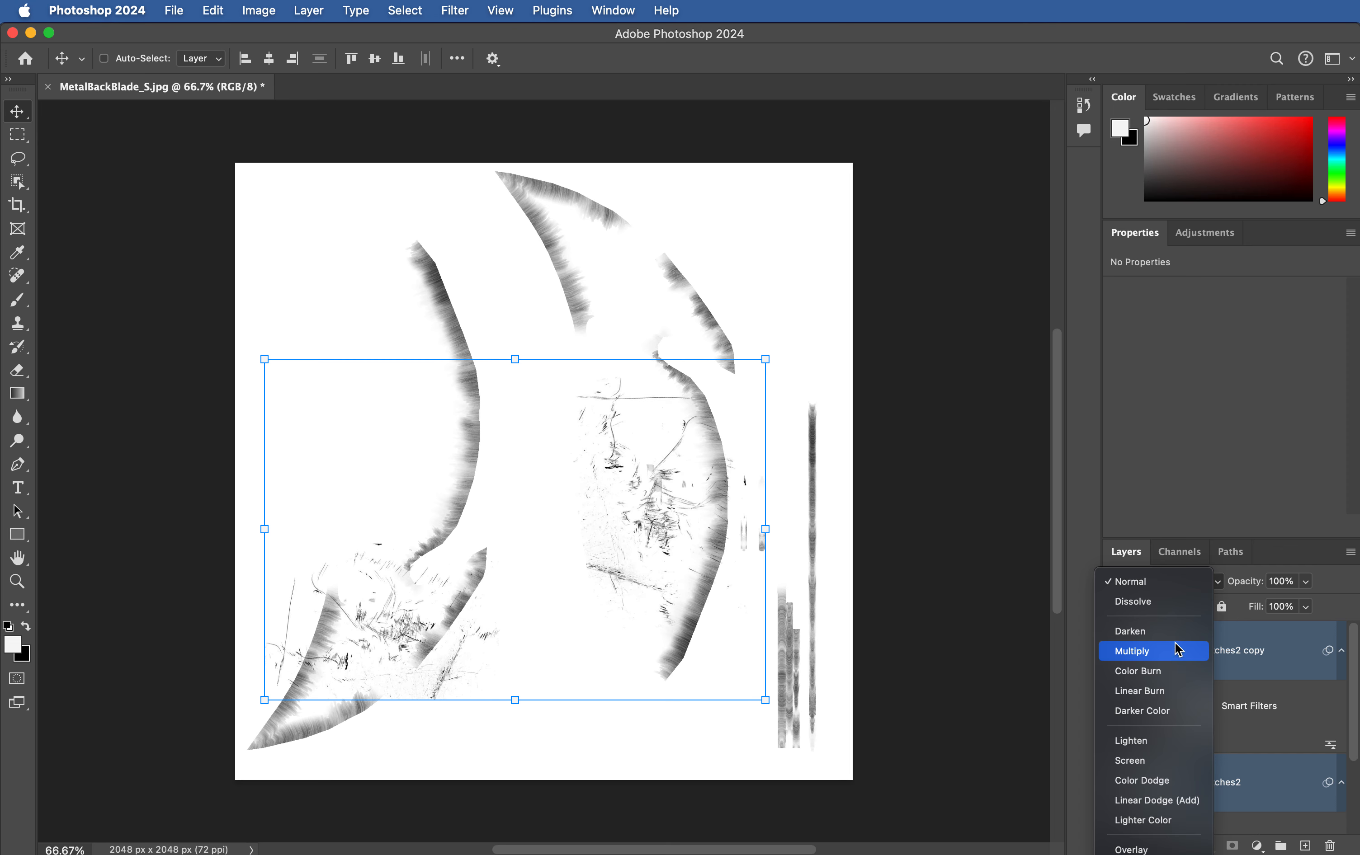
{"action": "left_click", "coordinate": [1177, 650]}
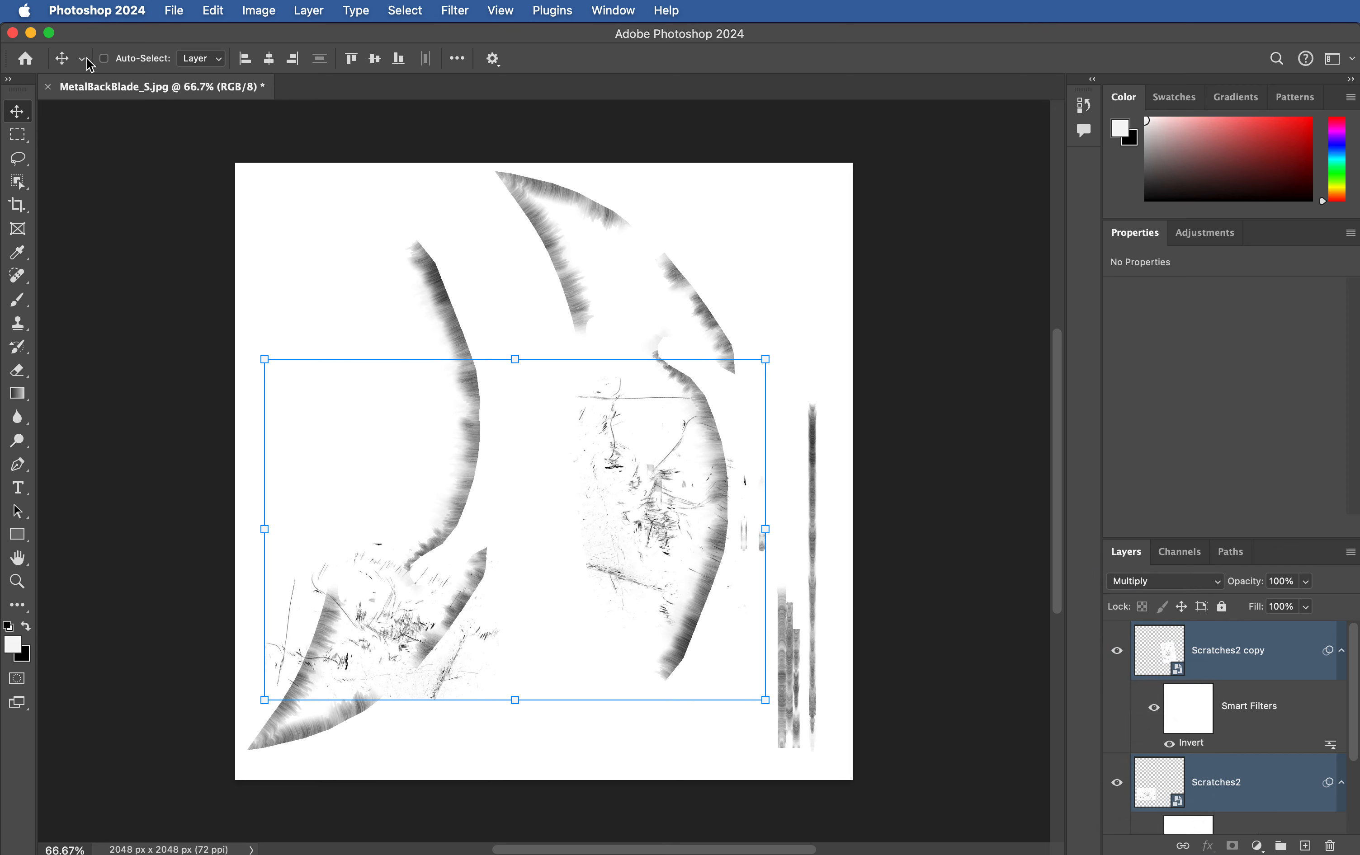
Step: Save the document as MetalBackBlade_R.psd in Photoshop format in the Textures folder
{"action": "key", "text": "super+shift+s"}
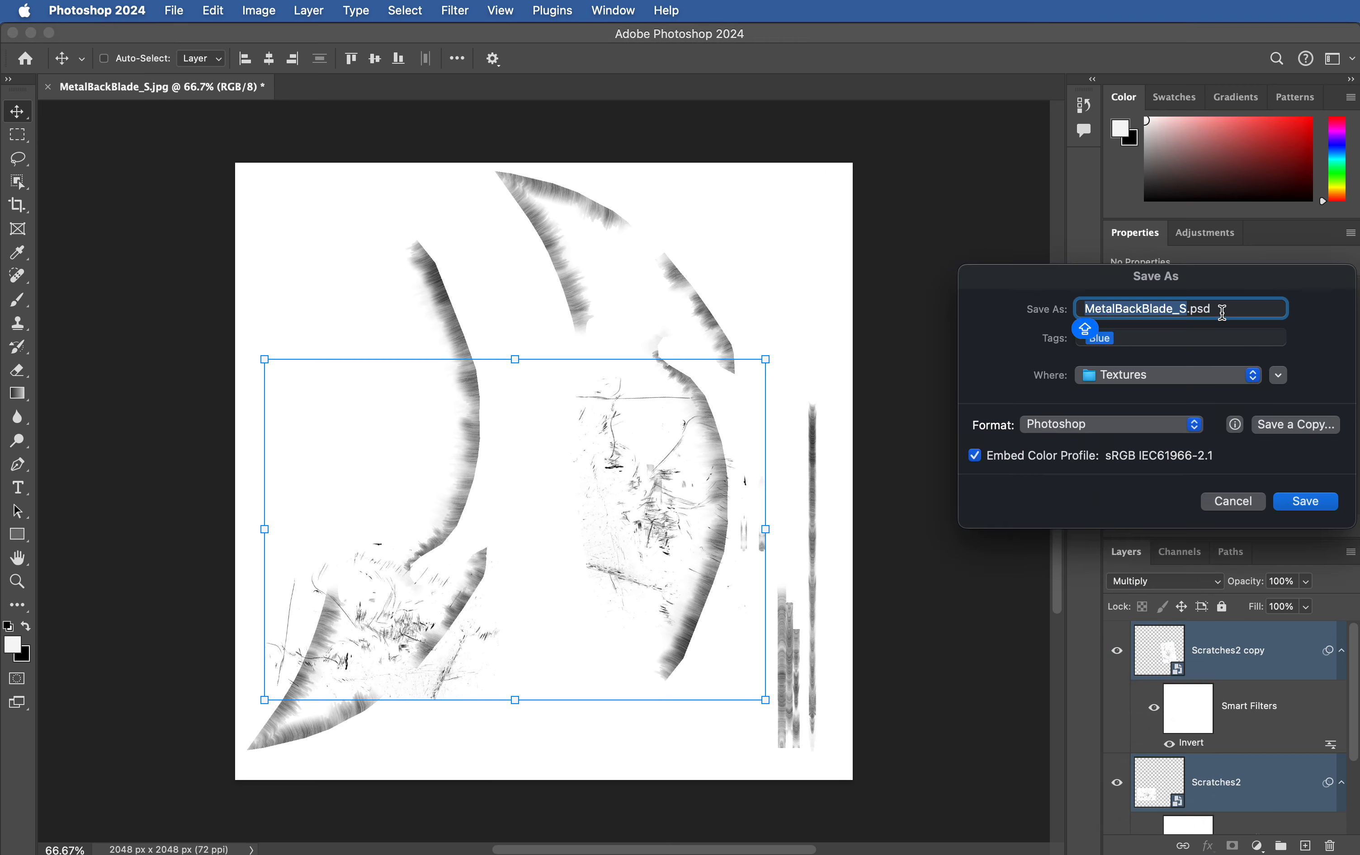
{"action": "key", "text": "Right"}
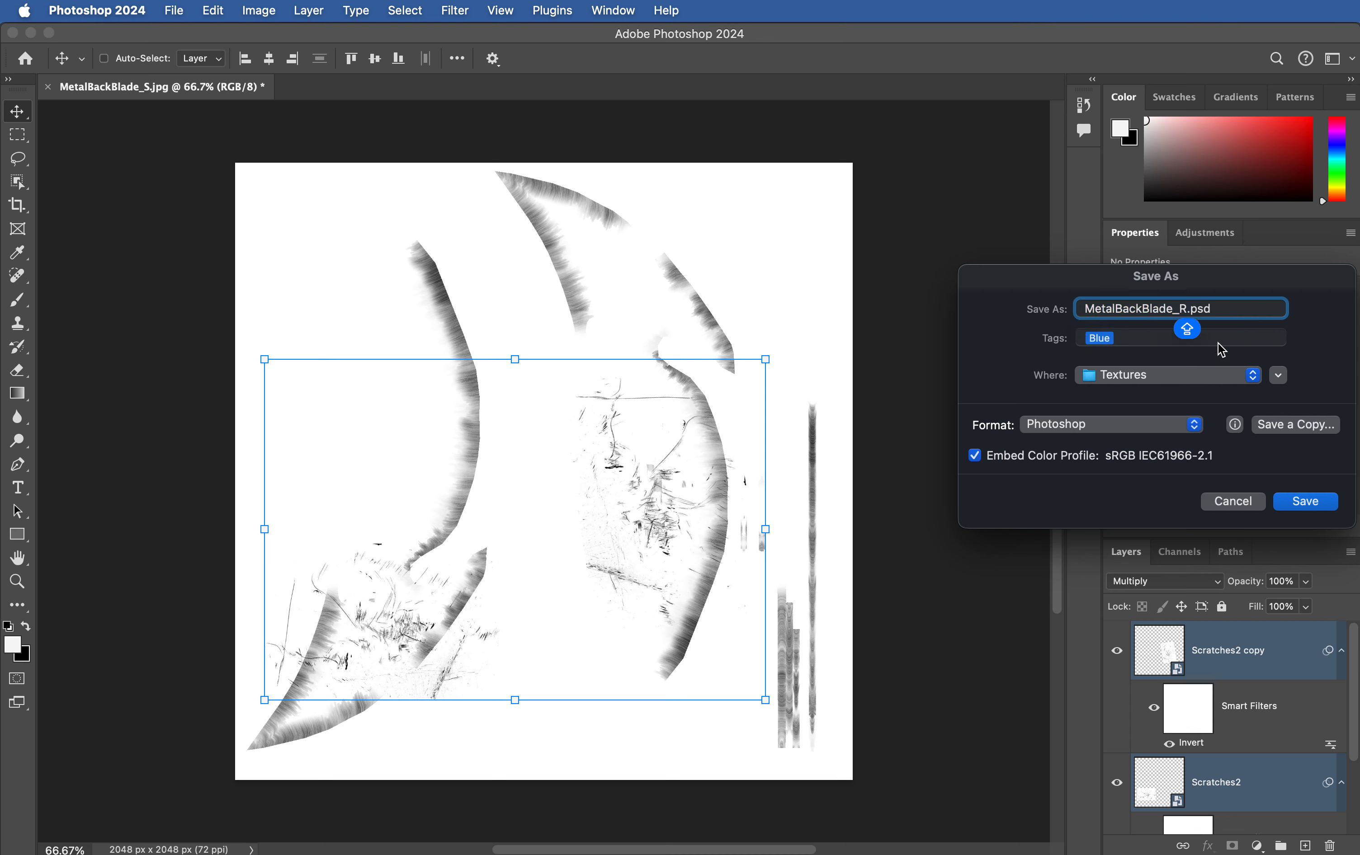
{"action": "type", "text": "R"}
{"action": "key", "text": "Return"}
{"action": "key", "text": "Return"}
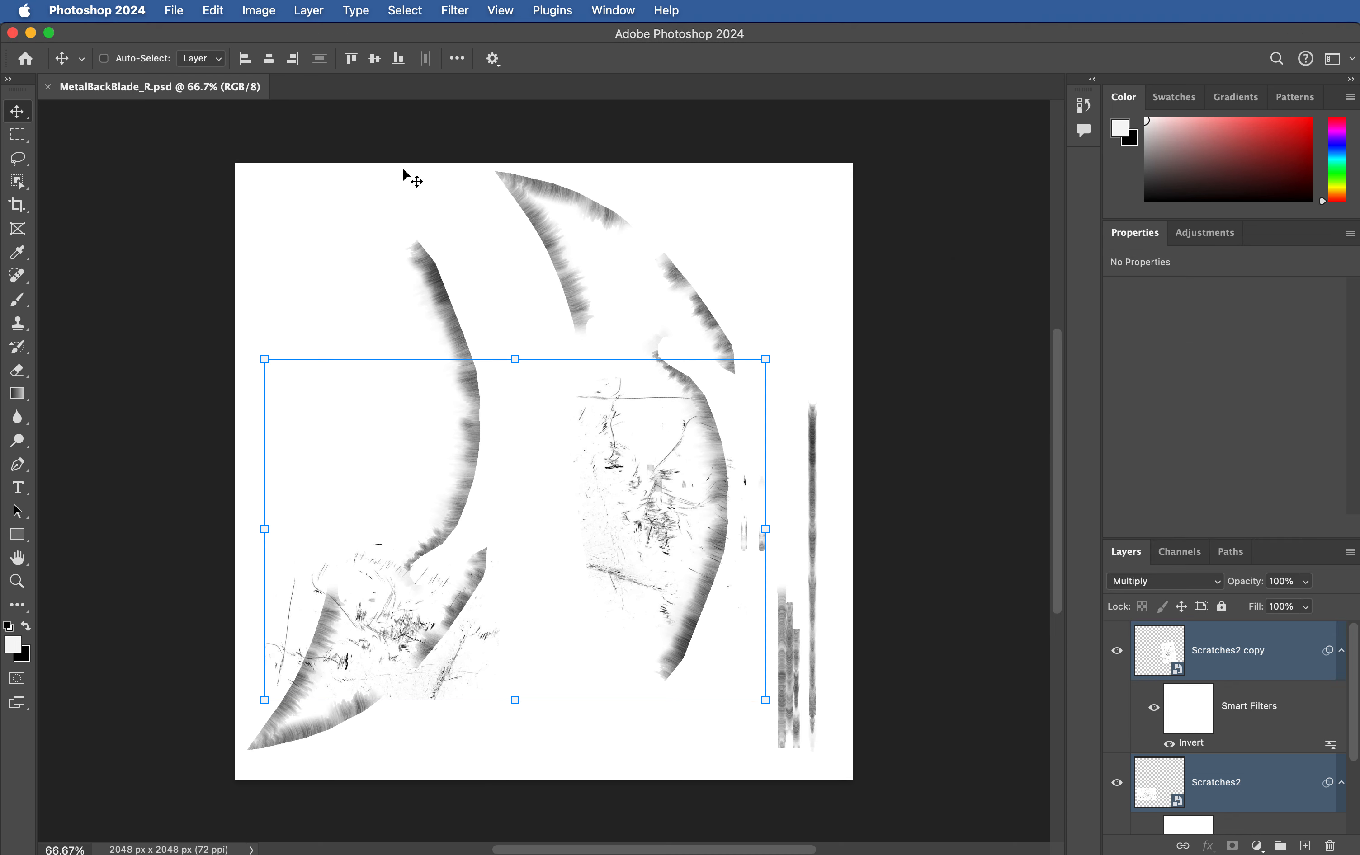
Step: Export the document as a JPG named MetalBackBlade_R to the Downloads folder
{"action": "left_click", "coordinate": [173, 11]}
{"action": "mouse_move", "coordinate": [224, 273]}
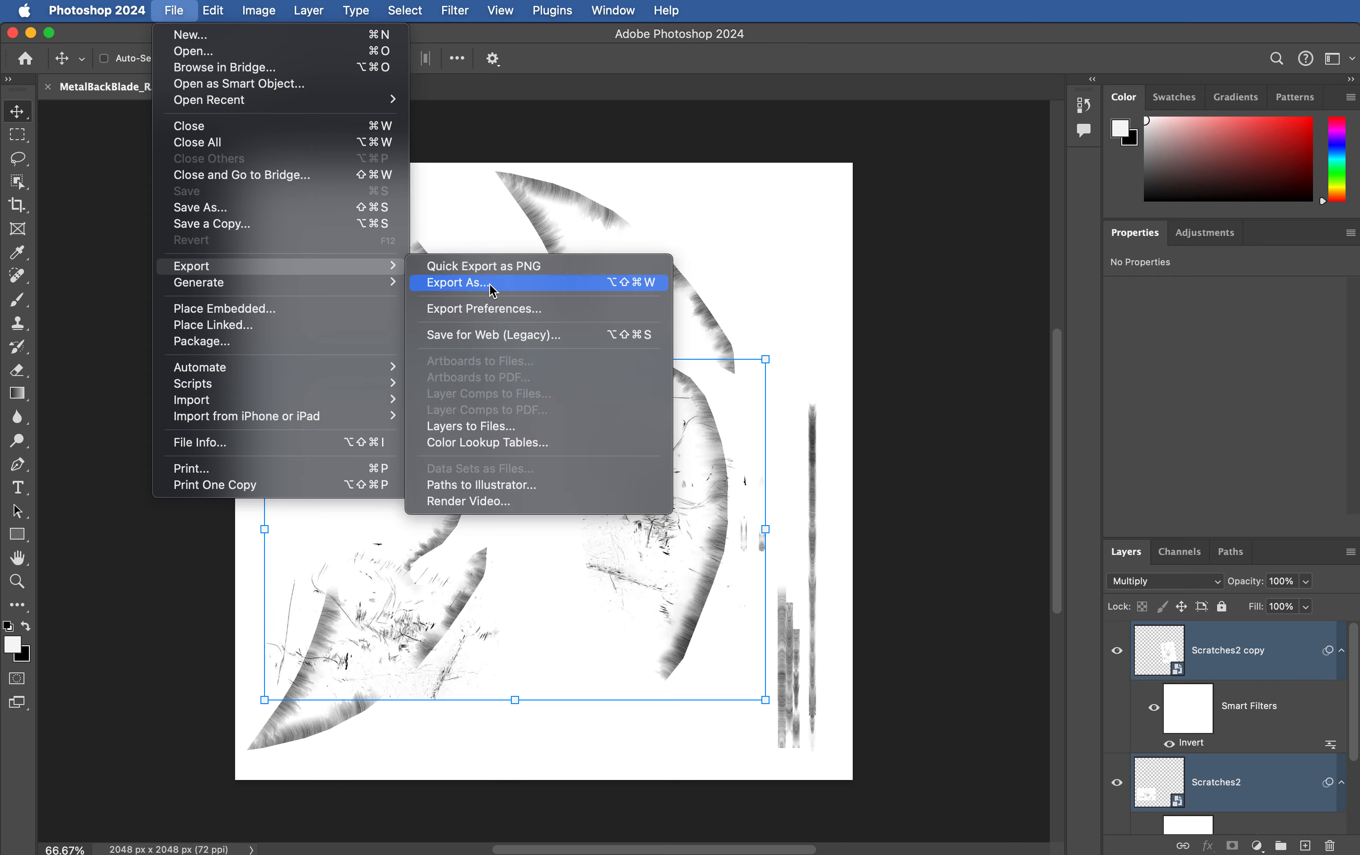
{"action": "left_click", "coordinate": [493, 288]}
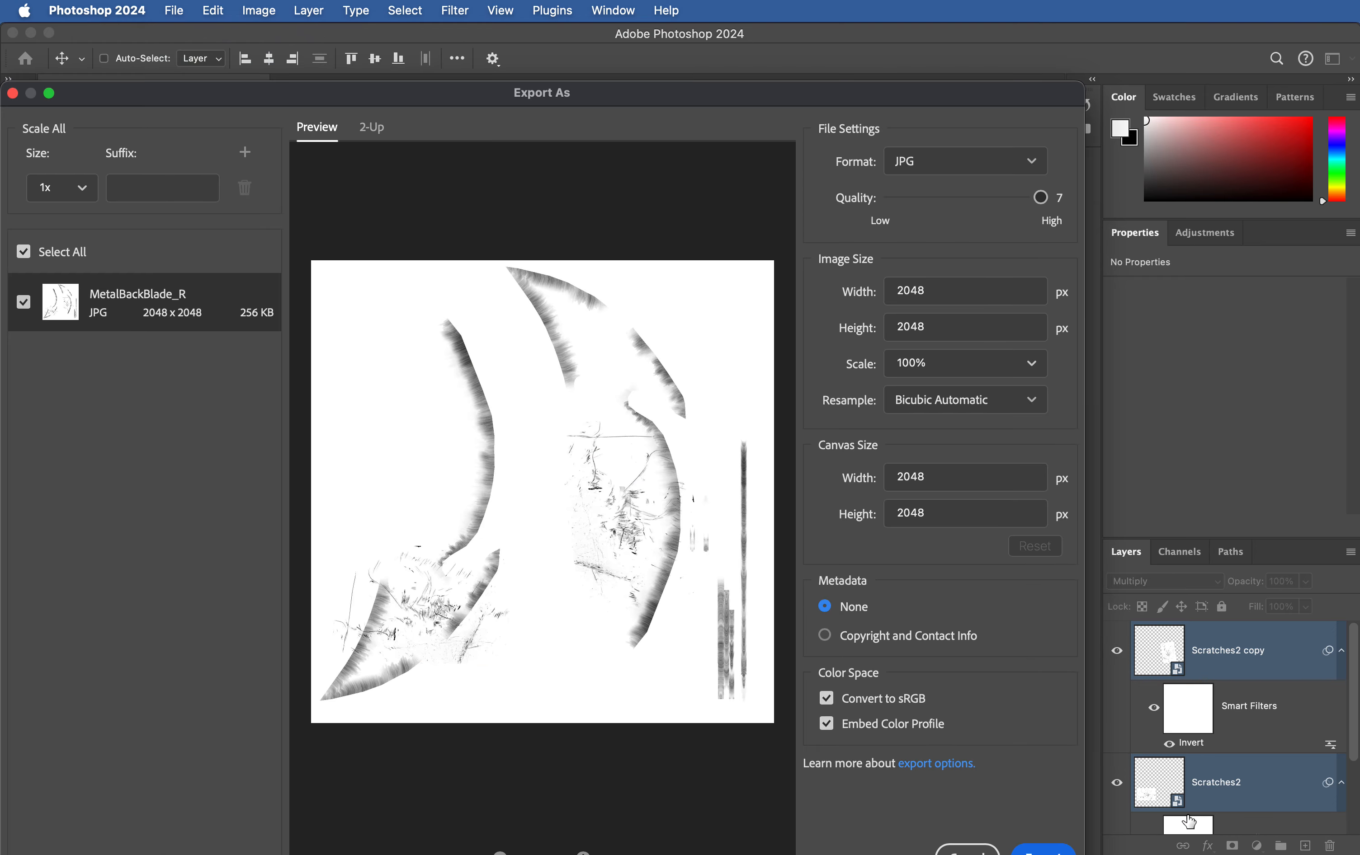
{"action": "left_click", "coordinate": [1044, 850]}
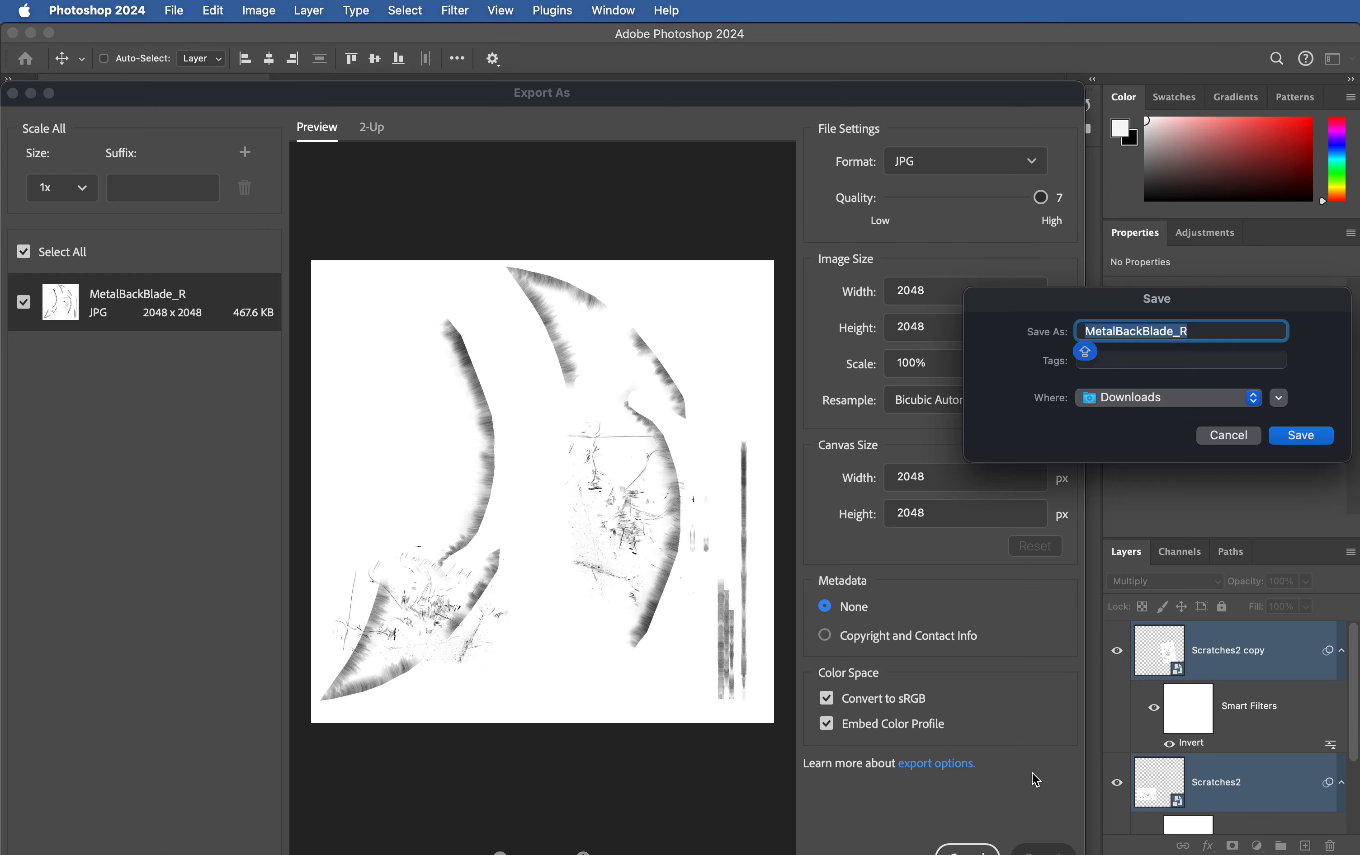
{"action": "left_click", "coordinate": [1317, 442]}
Step: Move MetalBackBlade_R.jpg from Downloads into the Textures folder in Finder and tag it Blue
{"action": "key", "text": "super+Tab"}
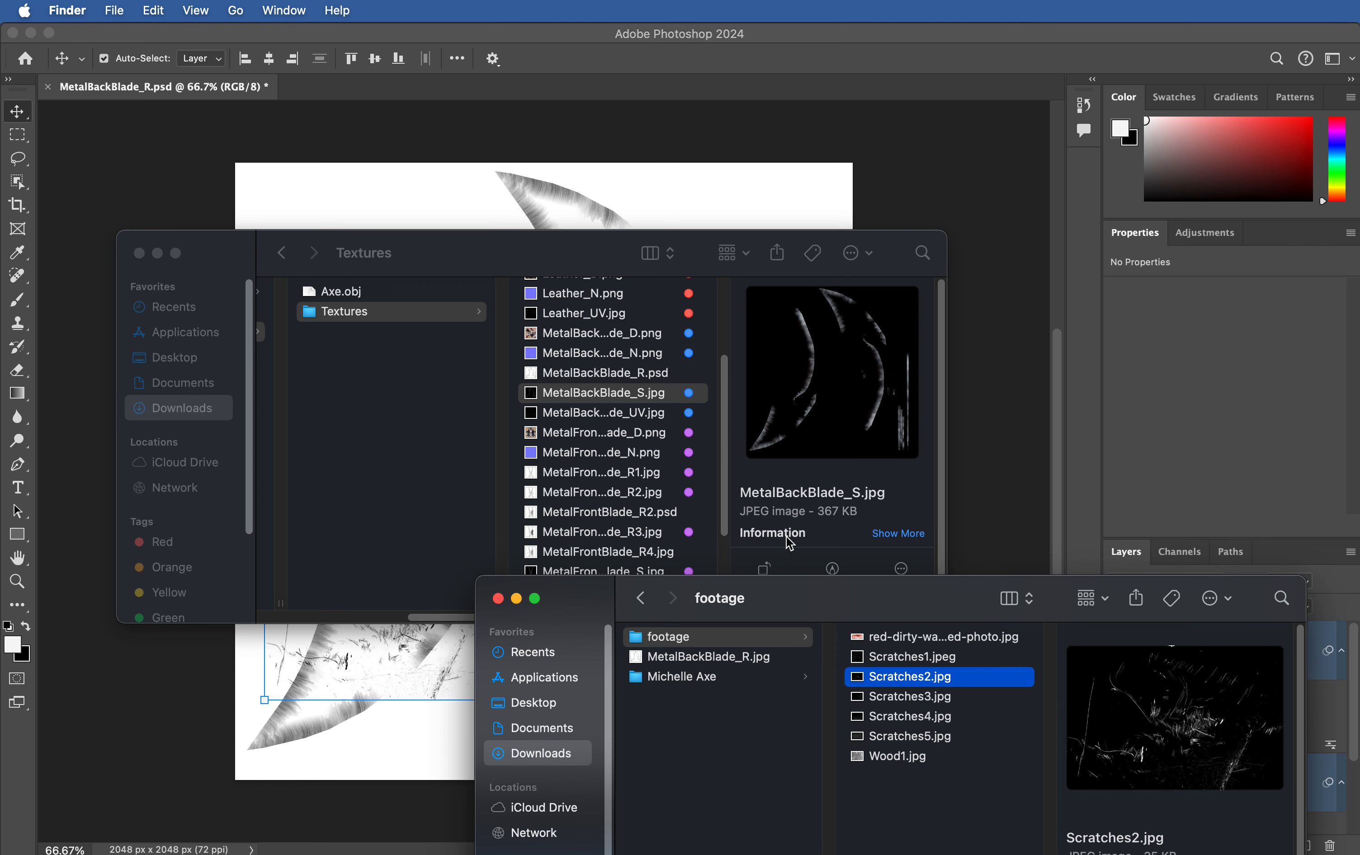
{"action": "left_click_drag", "start_coordinate": [707, 657], "coordinate": [659, 374]}
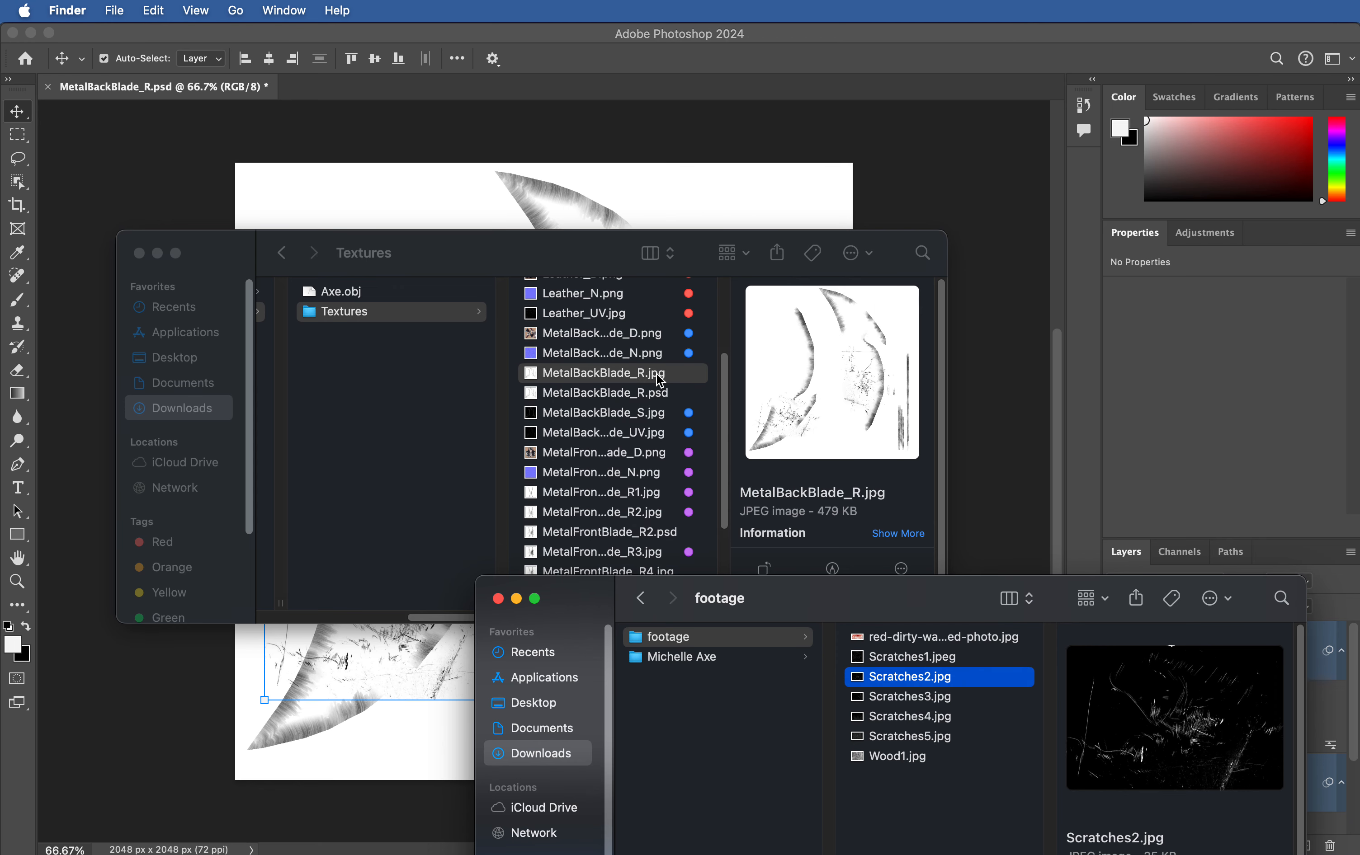
{"action": "right_click", "coordinate": [661, 373]}
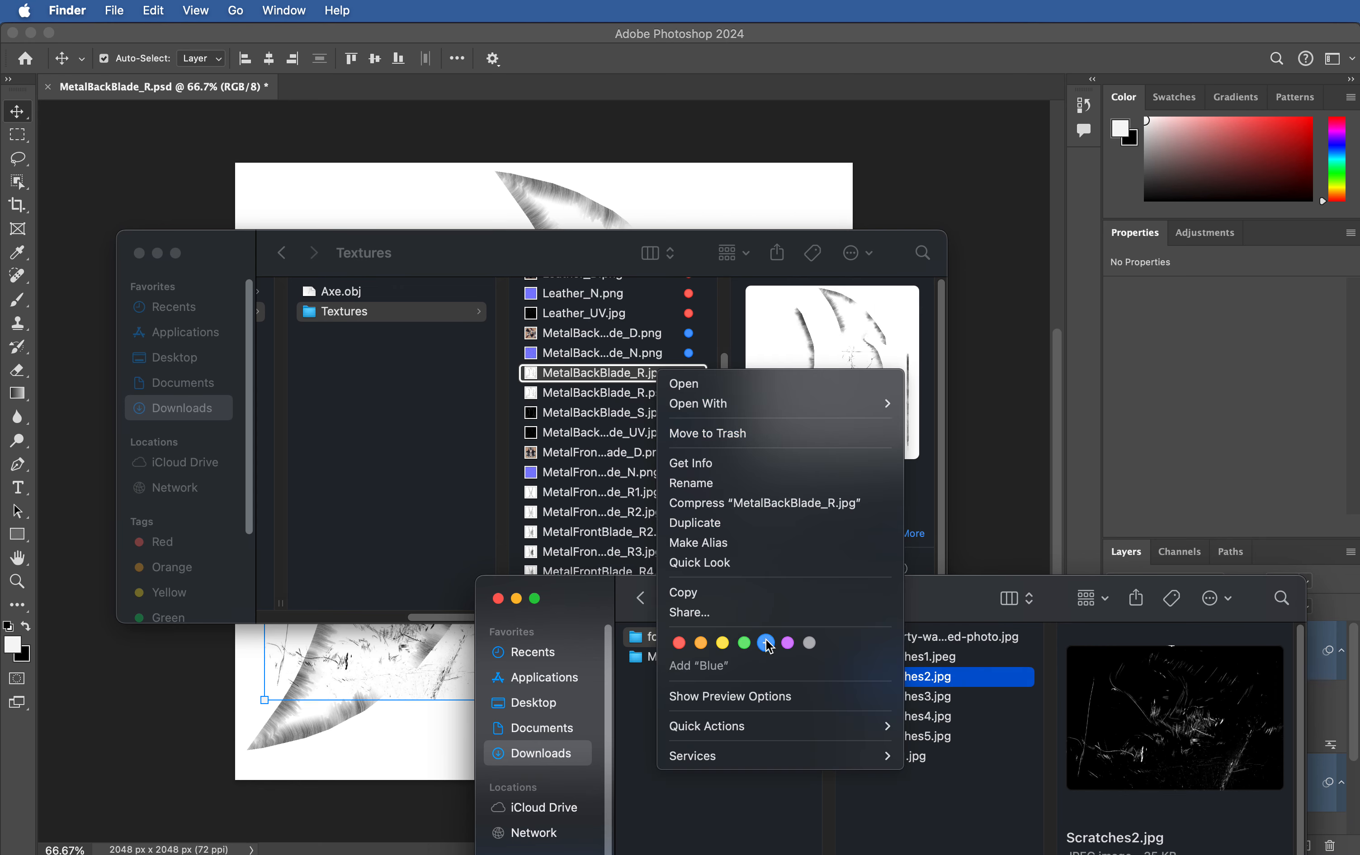
{"action": "left_click", "coordinate": [767, 643]}
Step: Bring MetalBackBlade_R.jpg from the Textures folder in Finder into Substance 3D Painter for import
{"action": "key", "text": "super+Tab"}
{"action": "key", "text": "super+Tab"}
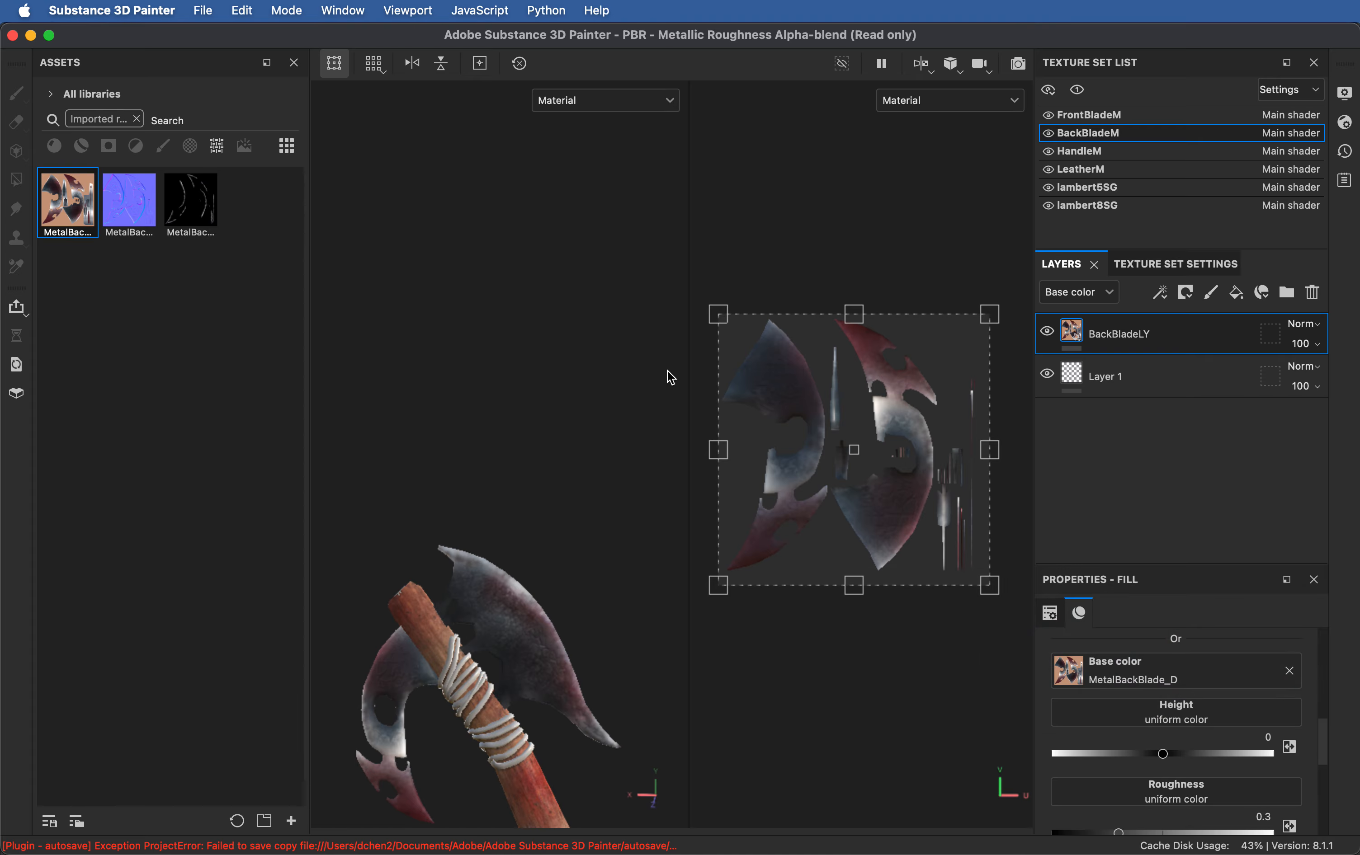
{"action": "key", "text": "super+Tab"}
{"action": "mouse_move", "coordinate": [668, 373]}
{"action": "left_mouse_down"}
{"action": "mouse_move", "coordinate": [529, 441]}
{"action": "mouse_move", "coordinate": [254, 700]}
{"action": "left_mouse_up"}
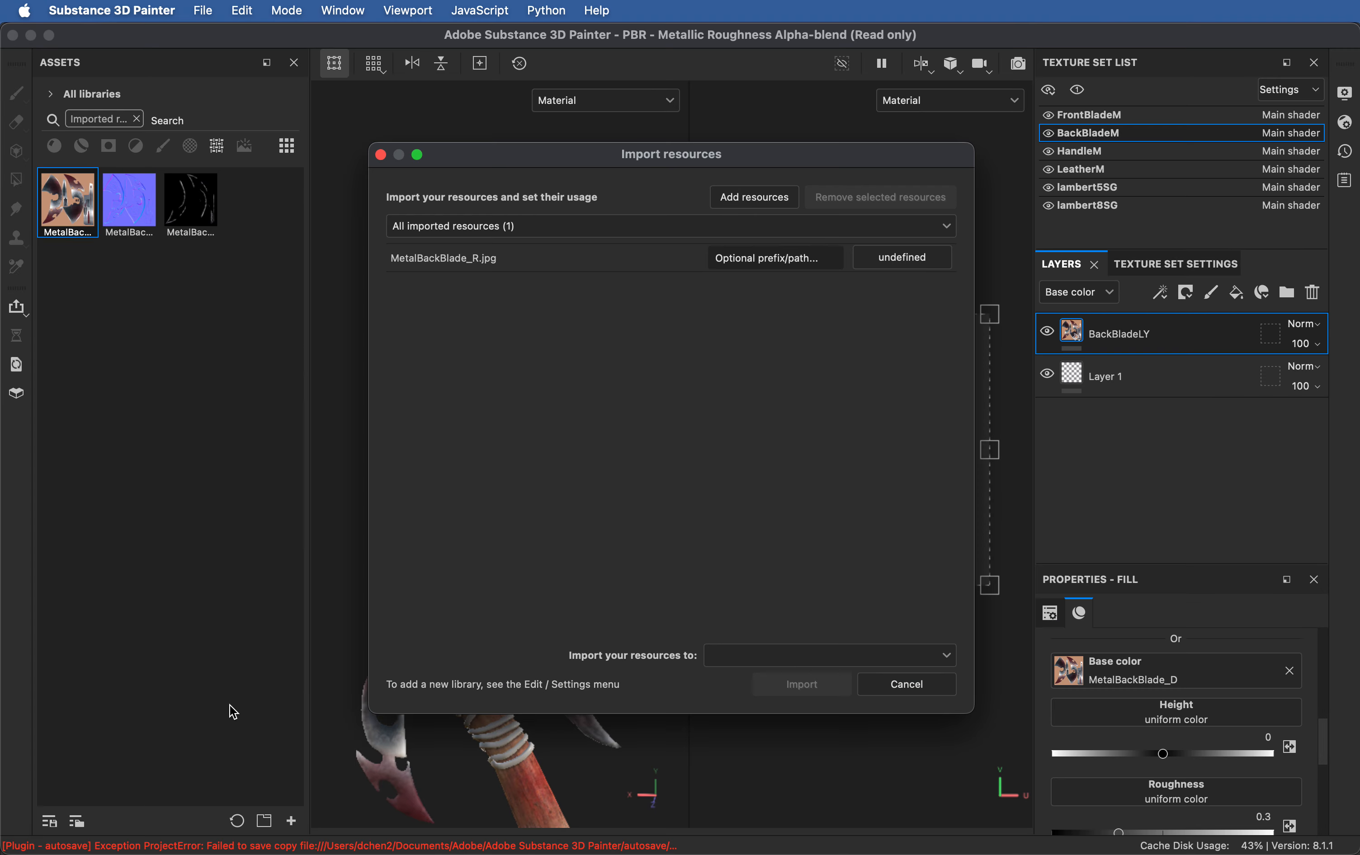
Step: Import MetalBackBlade_R.jpg as a texture and assign it to the Roughness channel of the BackBladeLY layer
{"action": "left_click", "coordinate": [902, 258]}
{"action": "left_click", "coordinate": [902, 258]}
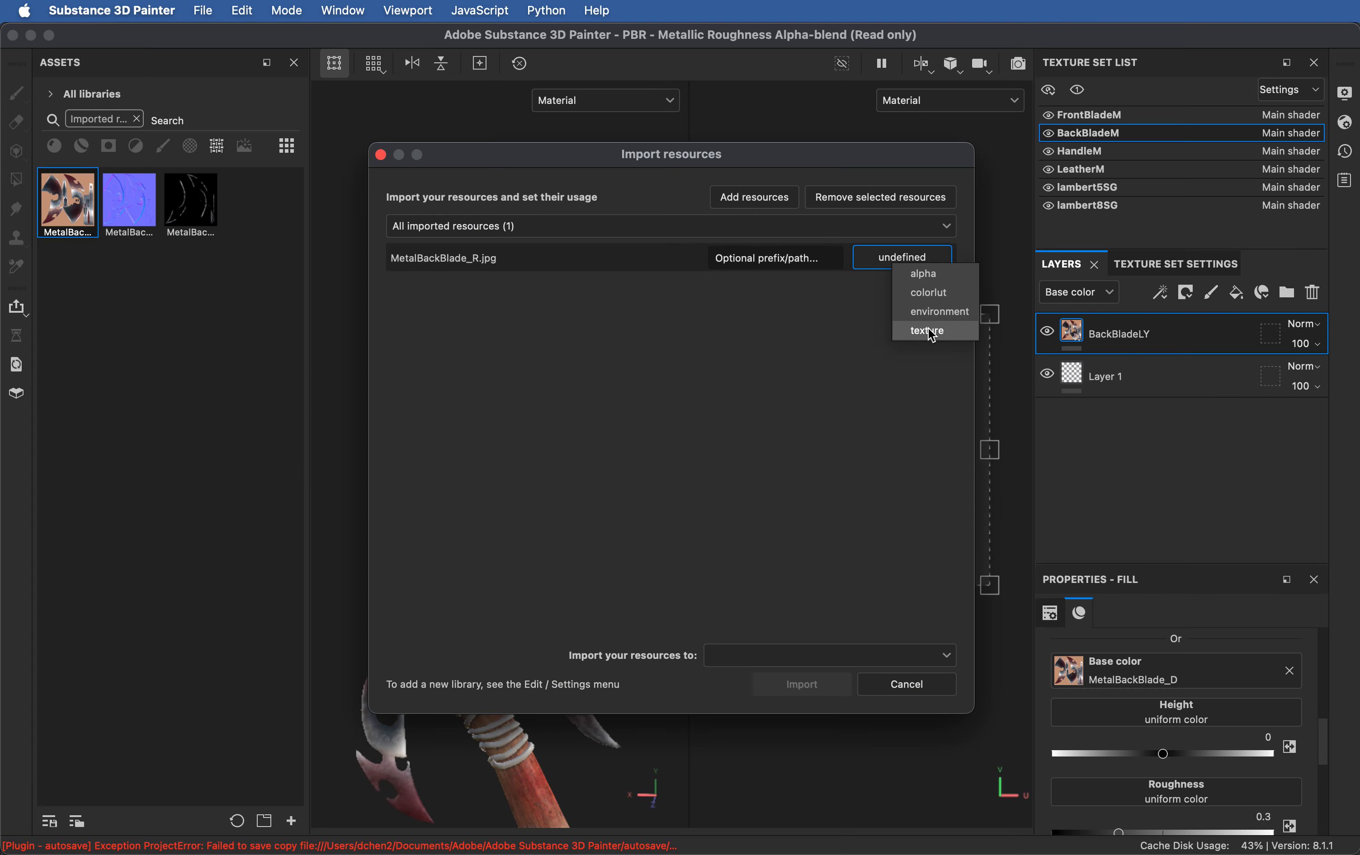
{"action": "left_click", "coordinate": [921, 331]}
{"action": "left_click", "coordinate": [795, 659]}
{"action": "left_click", "coordinate": [783, 694]}
{"action": "left_click", "coordinate": [795, 691]}
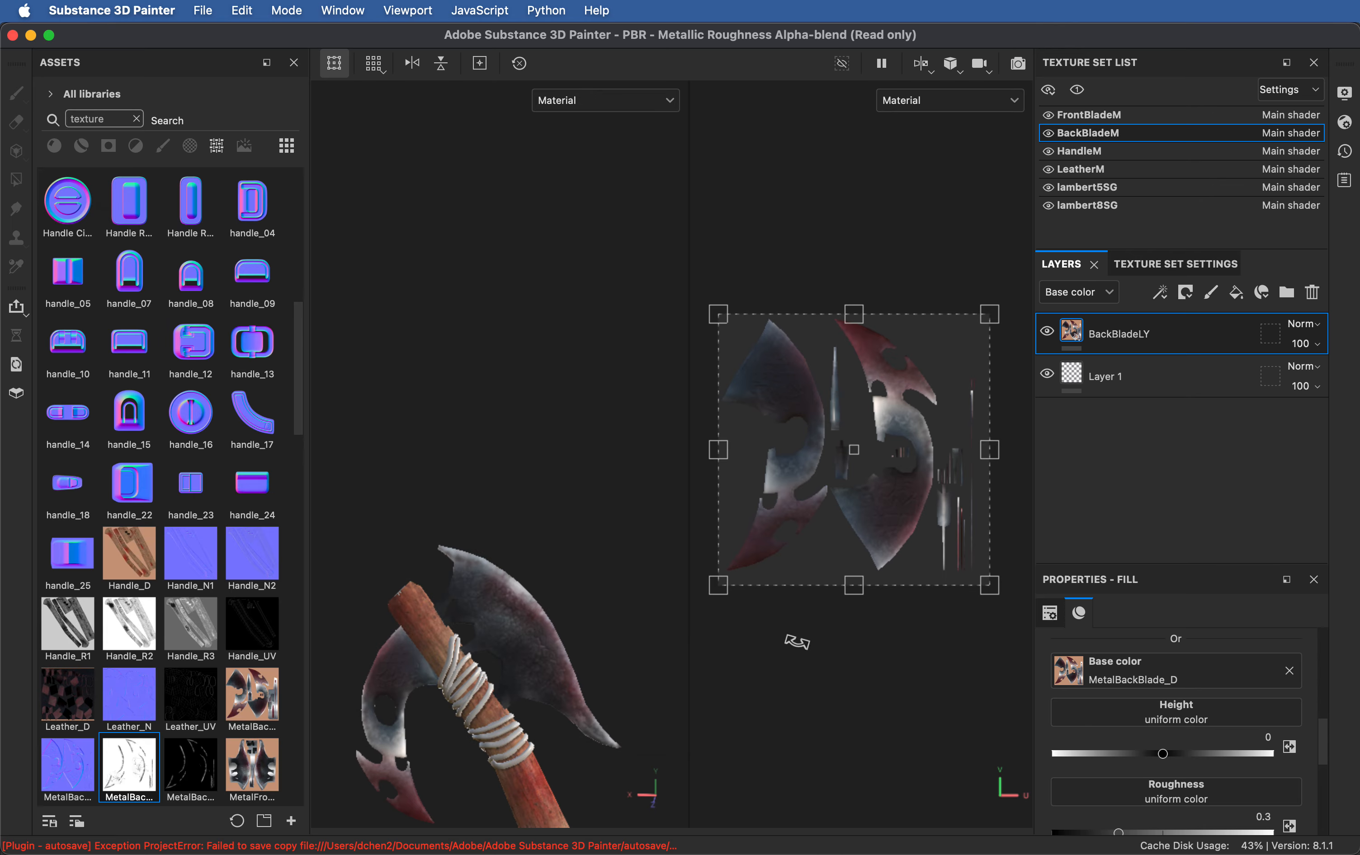
{"action": "left_click_drag", "start_coordinate": [136, 762], "coordinate": [1139, 798]}
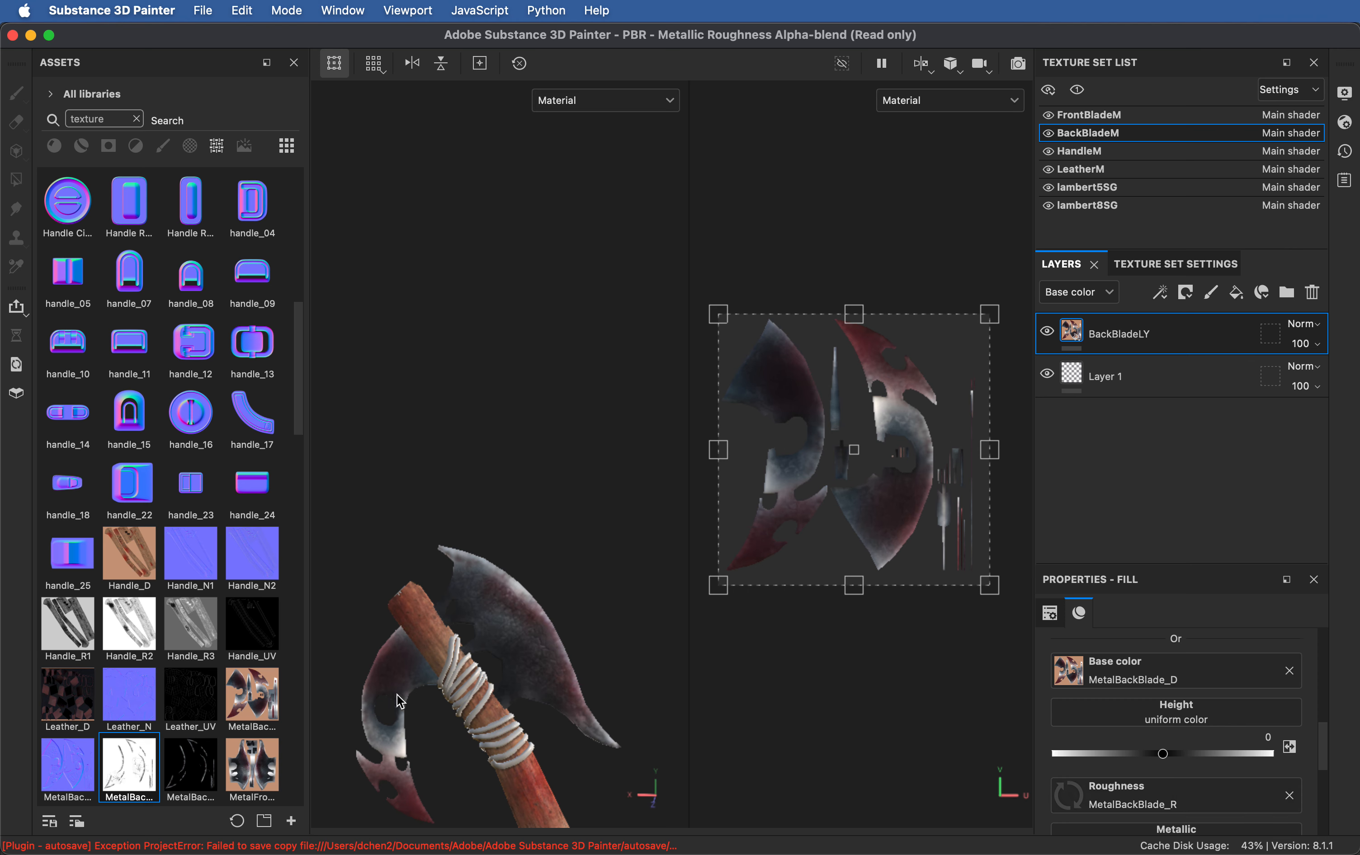
Step: Examine the back blade's roughness and scratches on the axe in the 3D view from several sides and under different lighting
{"action": "mouse_move", "coordinate": [398, 685]}
{"action": "left_mouse_down", "text": "alt"}
{"action": "mouse_move", "coordinate": [414, 672]}
{"action": "mouse_move", "coordinate": [672, 698]}
{"action": "left_mouse_up", "text": "alt"}
{"action": "left_click", "coordinate": [413, 671], "text": "shift"}
{"action": "right_click_drag", "start_coordinate": [392, 688], "coordinate": [291, 707], "text": "shift"}
{"action": "mouse_move", "coordinate": [480, 686]}
{"action": "left_mouse_down", "text": "alt"}
{"action": "mouse_move", "coordinate": [540, 692]}
{"action": "mouse_move", "coordinate": [403, 710]}
{"action": "left_mouse_up", "text": "alt"}
{"action": "right_click_drag", "start_coordinate": [399, 702], "coordinate": [377, 698], "text": "shift"}
{"action": "left_click_drag", "start_coordinate": [387, 699], "coordinate": [425, 664], "text": "alt"}
{"action": "key", "text": "f"}
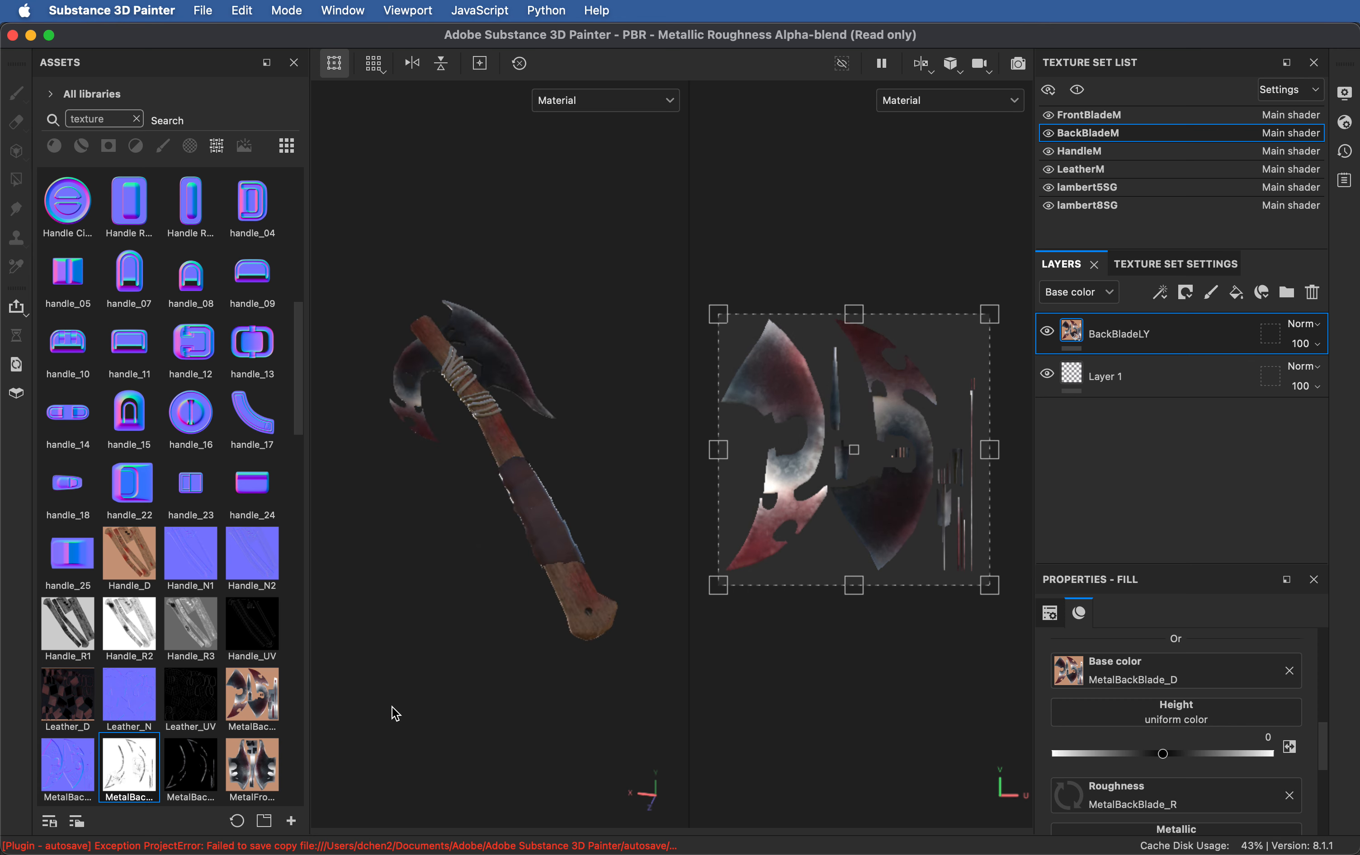
{"action": "mouse_move", "coordinate": [394, 418]}
{"action": "left_mouse_down", "text": "alt"}
{"action": "mouse_move", "coordinate": [410, 437]}
{"action": "mouse_move", "coordinate": [391, 374]}
{"action": "left_mouse_up", "text": "alt"}
{"action": "right_click_drag", "start_coordinate": [383, 339], "coordinate": [419, 400], "text": "shift"}
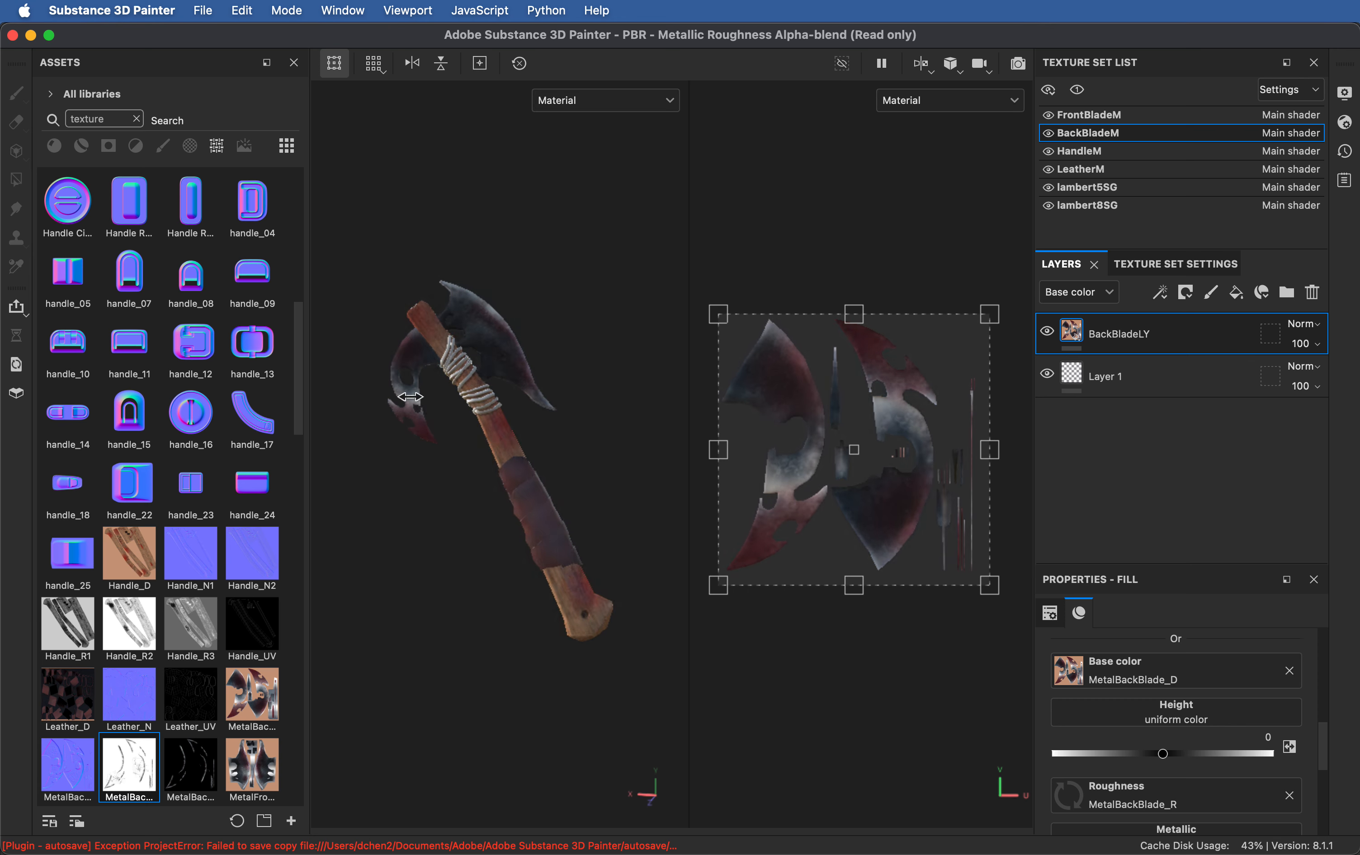
{"action": "right_click_drag", "start_coordinate": [383, 286], "coordinate": [427, 314], "text": "alt"}
{"action": "mouse_move", "coordinate": [421, 323]}
{"action": "left_mouse_down", "text": "alt"}
{"action": "mouse_move", "coordinate": [410, 388]}
{"action": "mouse_move", "coordinate": [368, 300]}
{"action": "mouse_move", "coordinate": [676, 316]}
{"action": "mouse_move", "coordinate": [546, 294]}
{"action": "mouse_move", "coordinate": [513, 302]}
{"action": "mouse_move", "coordinate": [502, 277]}
{"action": "left_mouse_up", "text": "alt"}
{"action": "key", "text": "super+Tab"}
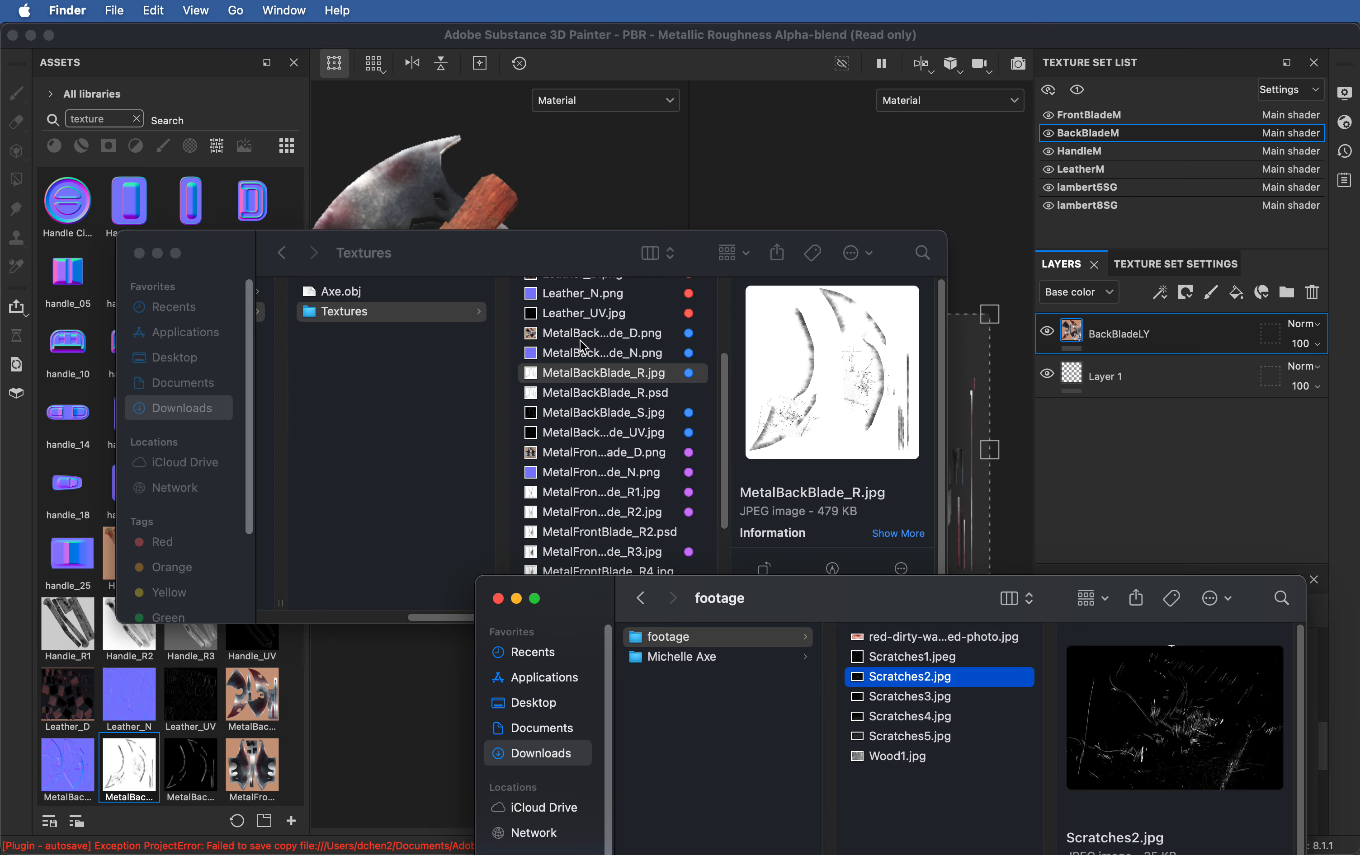
{"action": "key", "text": "super+Tab"}
{"action": "mouse_move", "coordinate": [514, 405]}
{"action": "left_mouse_down", "text": "alt"}
{"action": "mouse_move", "coordinate": [485, 404]}
{"action": "mouse_move", "coordinate": [545, 405]}
{"action": "mouse_move", "coordinate": [342, 404]}
{"action": "mouse_move", "coordinate": [355, 397]}
{"action": "mouse_move", "coordinate": [385, 412]}
{"action": "mouse_move", "coordinate": [354, 415]}
{"action": "left_mouse_up", "text": "alt"}
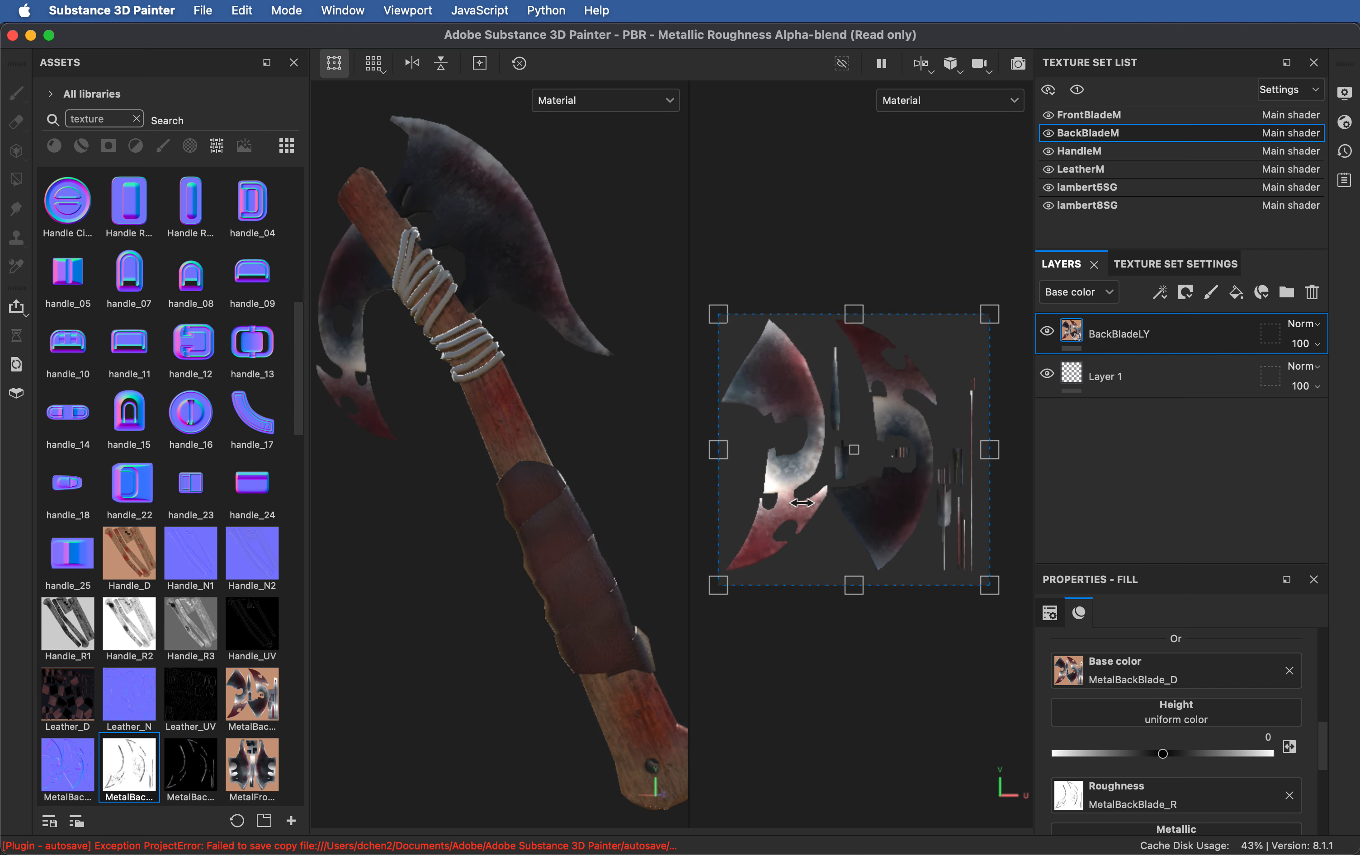
{"action": "left_click_drag", "start_coordinate": [807, 519], "coordinate": [832, 530]}
{"action": "key", "text": "super+z"}
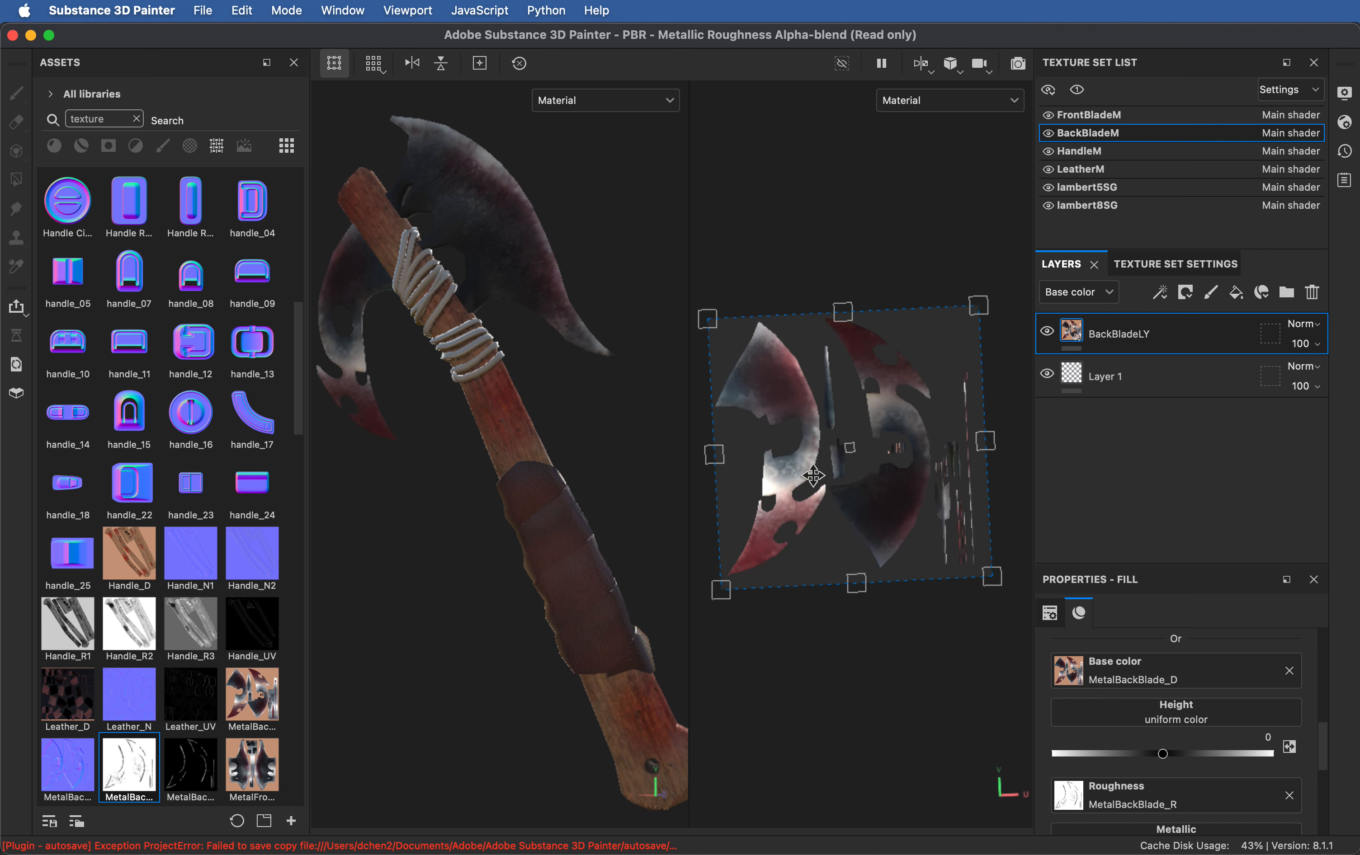
{"action": "key", "text": "super+Tab"}
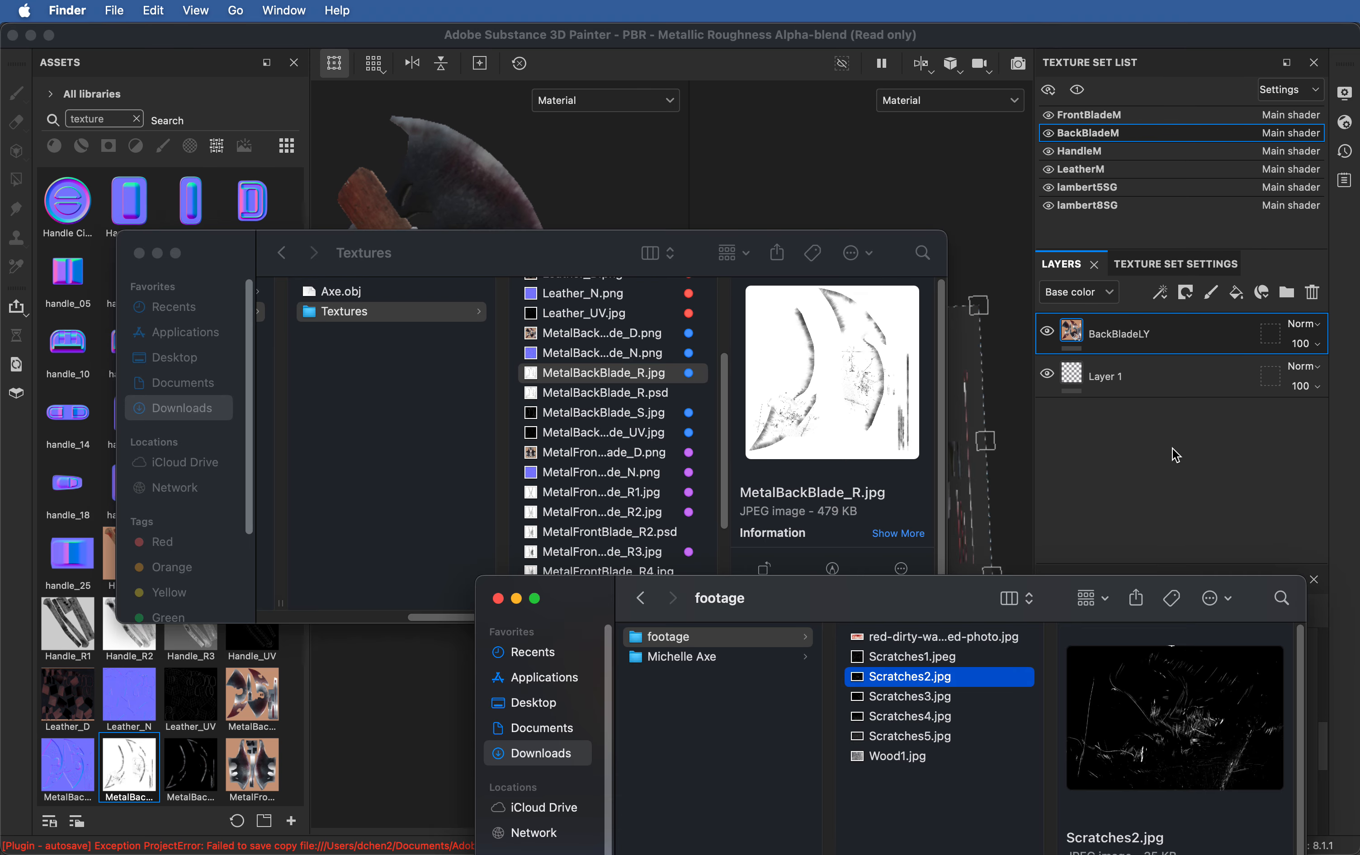
{"action": "key", "text": "super+Tab"}
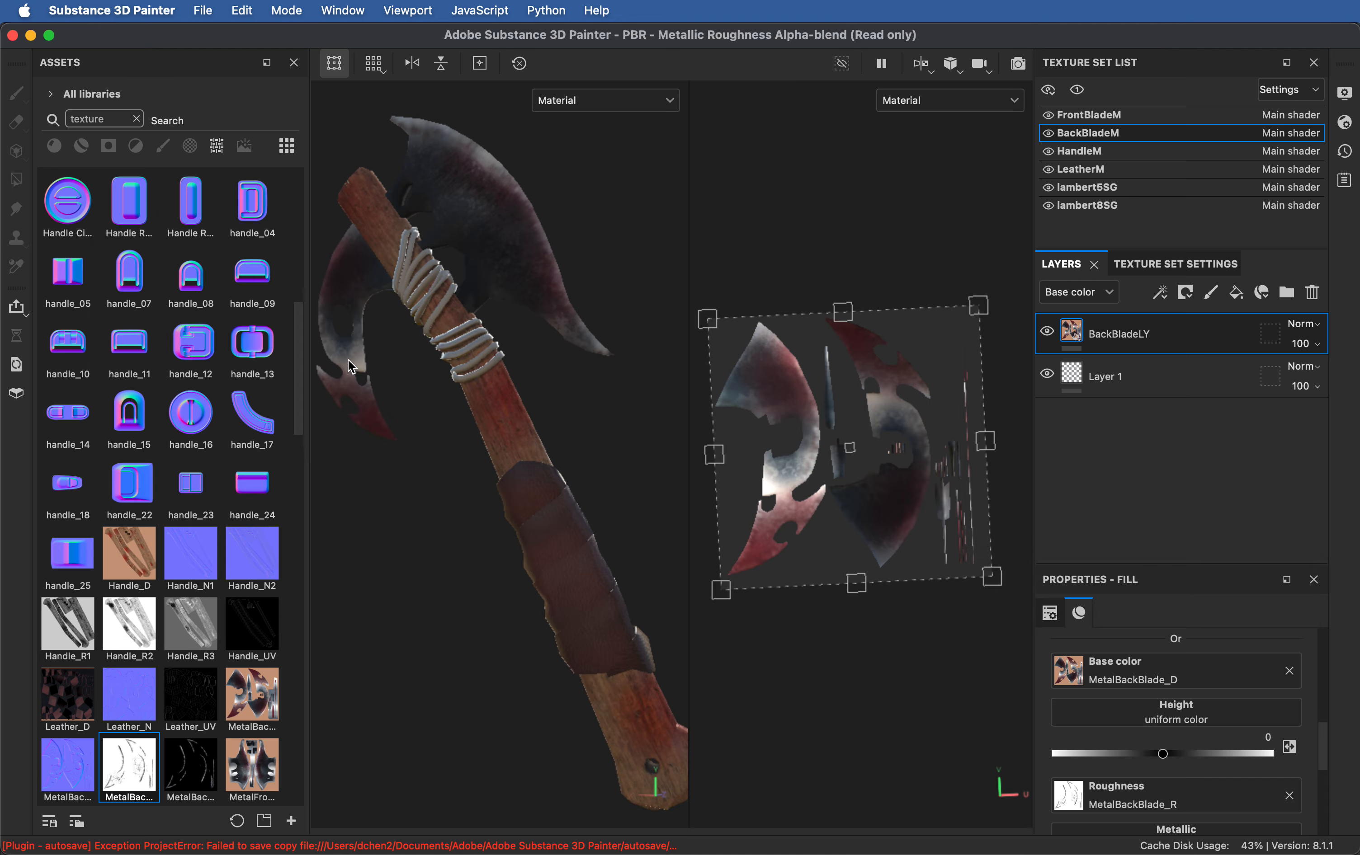
Step: Add a fill layer to the lambert8SG texture set for the rope
{"action": "key", "text": "super+Tab"}
{"action": "key", "text": "super+Tab"}
{"action": "left_click", "coordinate": [1082, 187]}
{"action": "left_click", "coordinate": [1094, 205]}
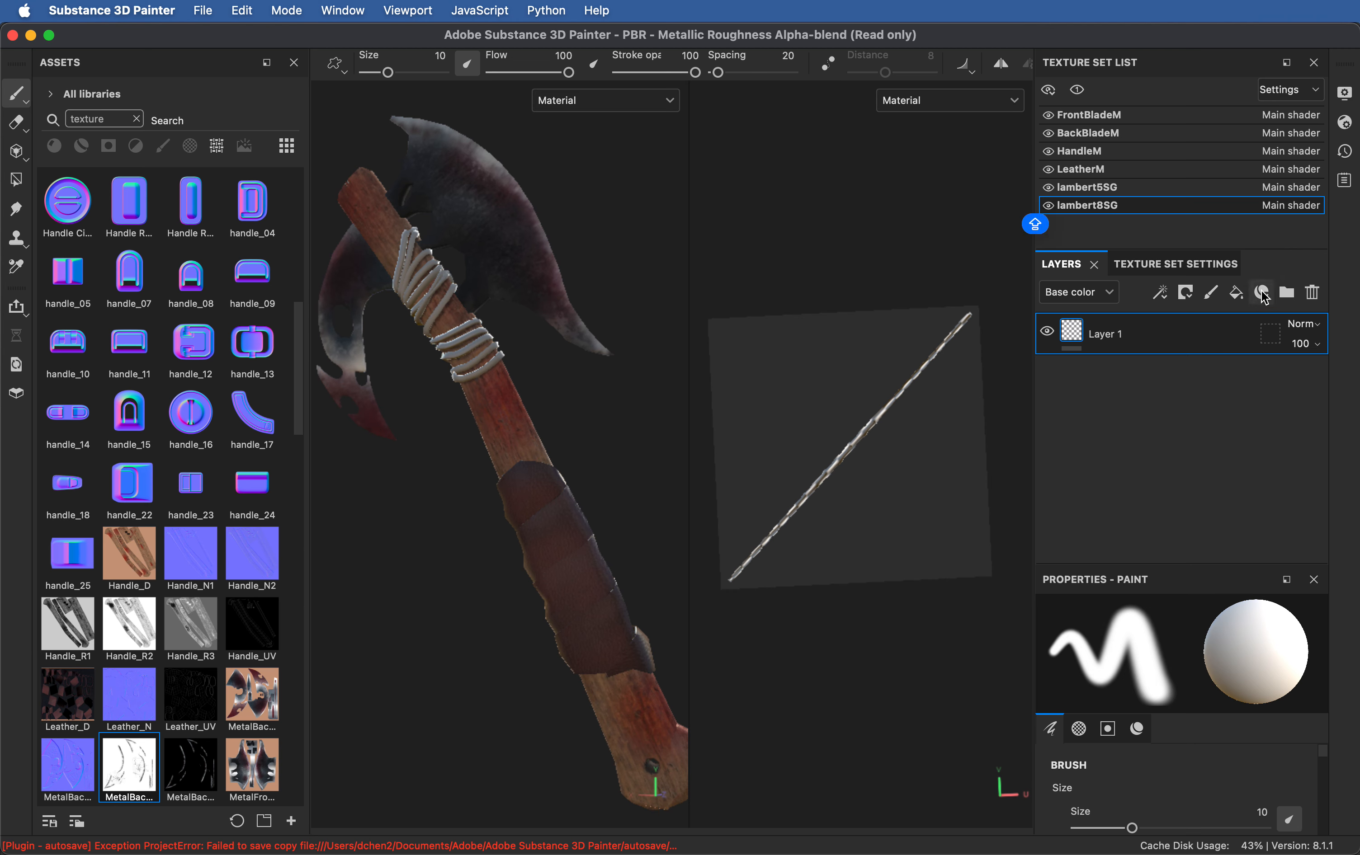
{"action": "left_click", "coordinate": [1235, 292]}
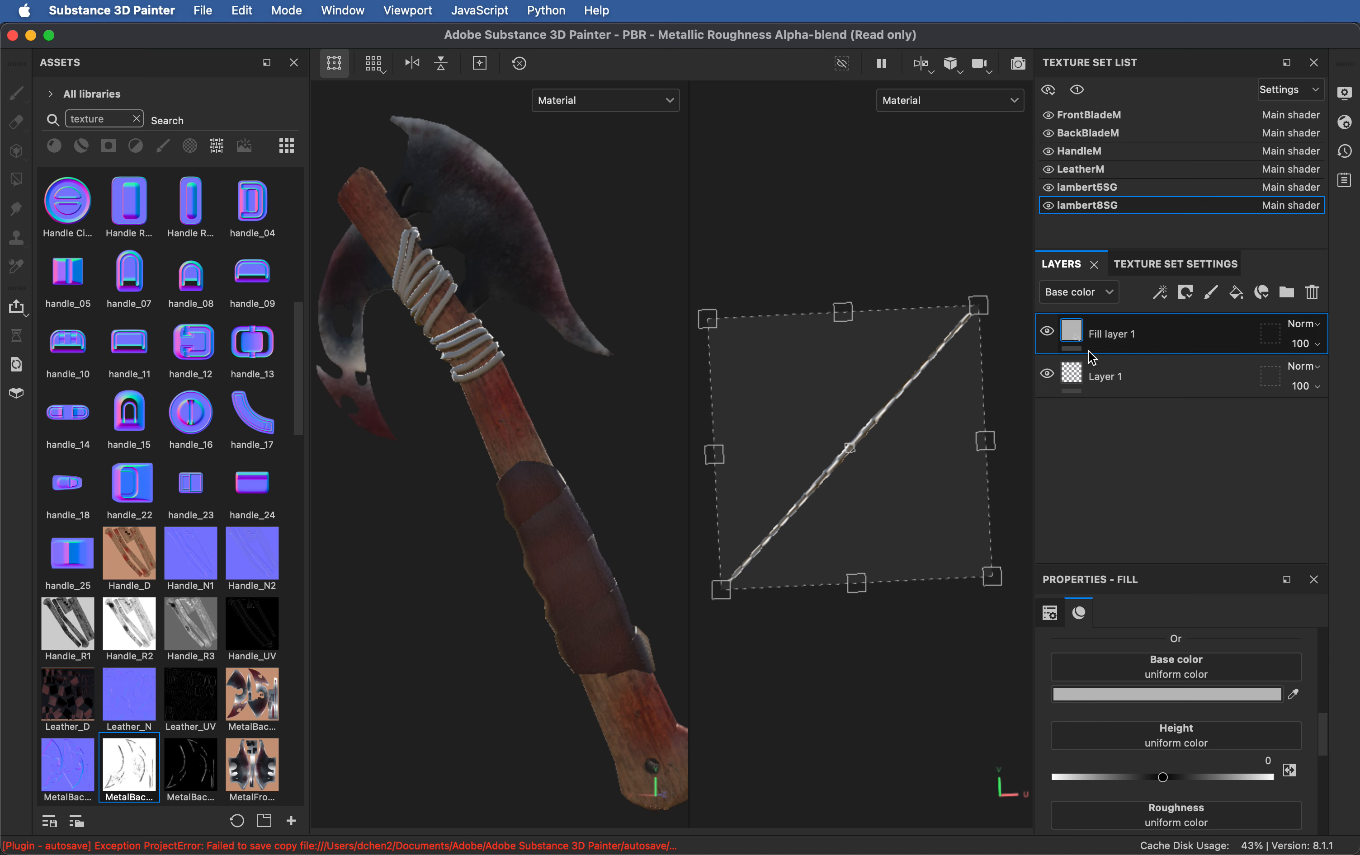
Step: Bring Rope_D.png and Rope_N.png from the Textures folder in Finder into Substance 3D Painter for import
{"action": "key", "text": "super+Tab"}
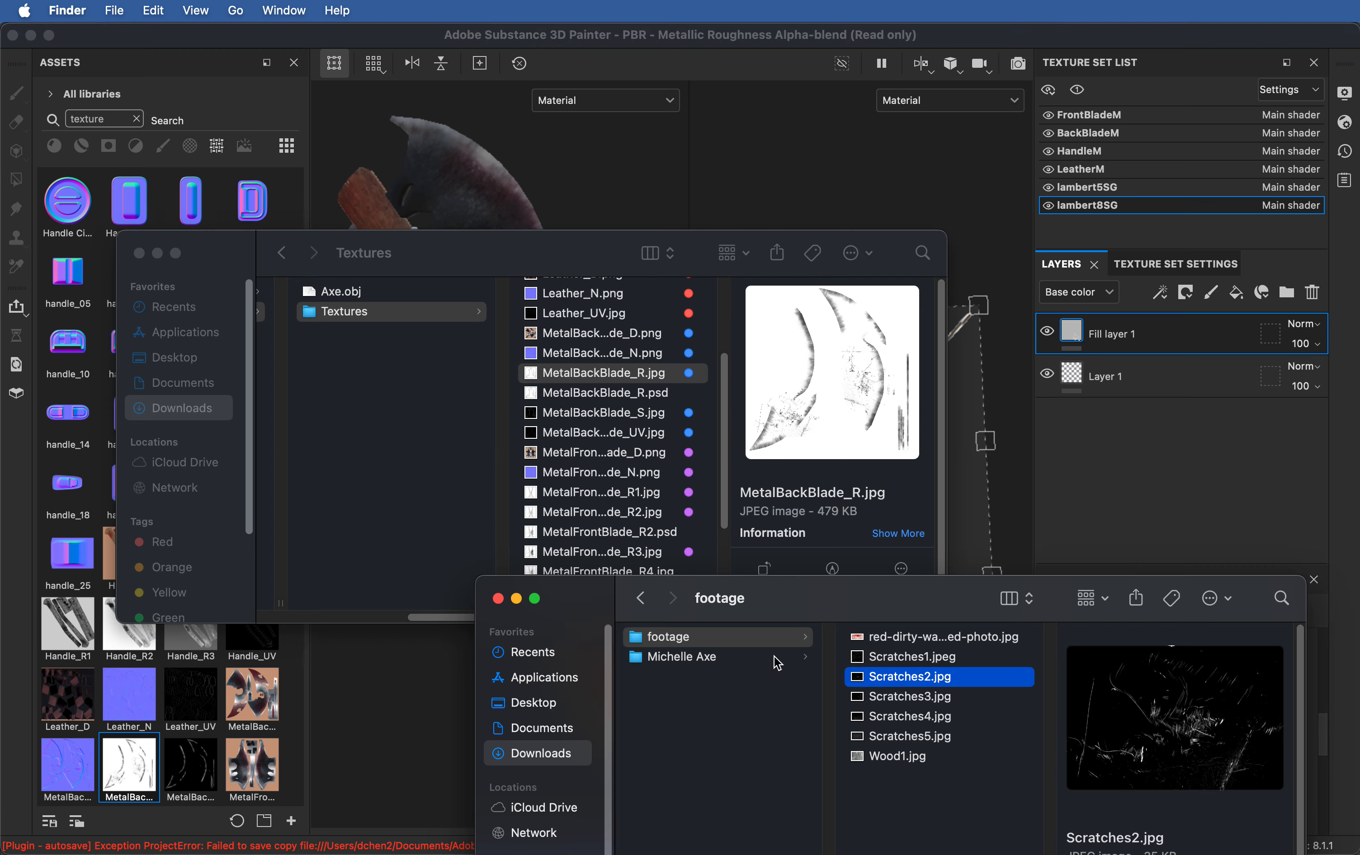
{"action": "left_click", "coordinate": [590, 379]}
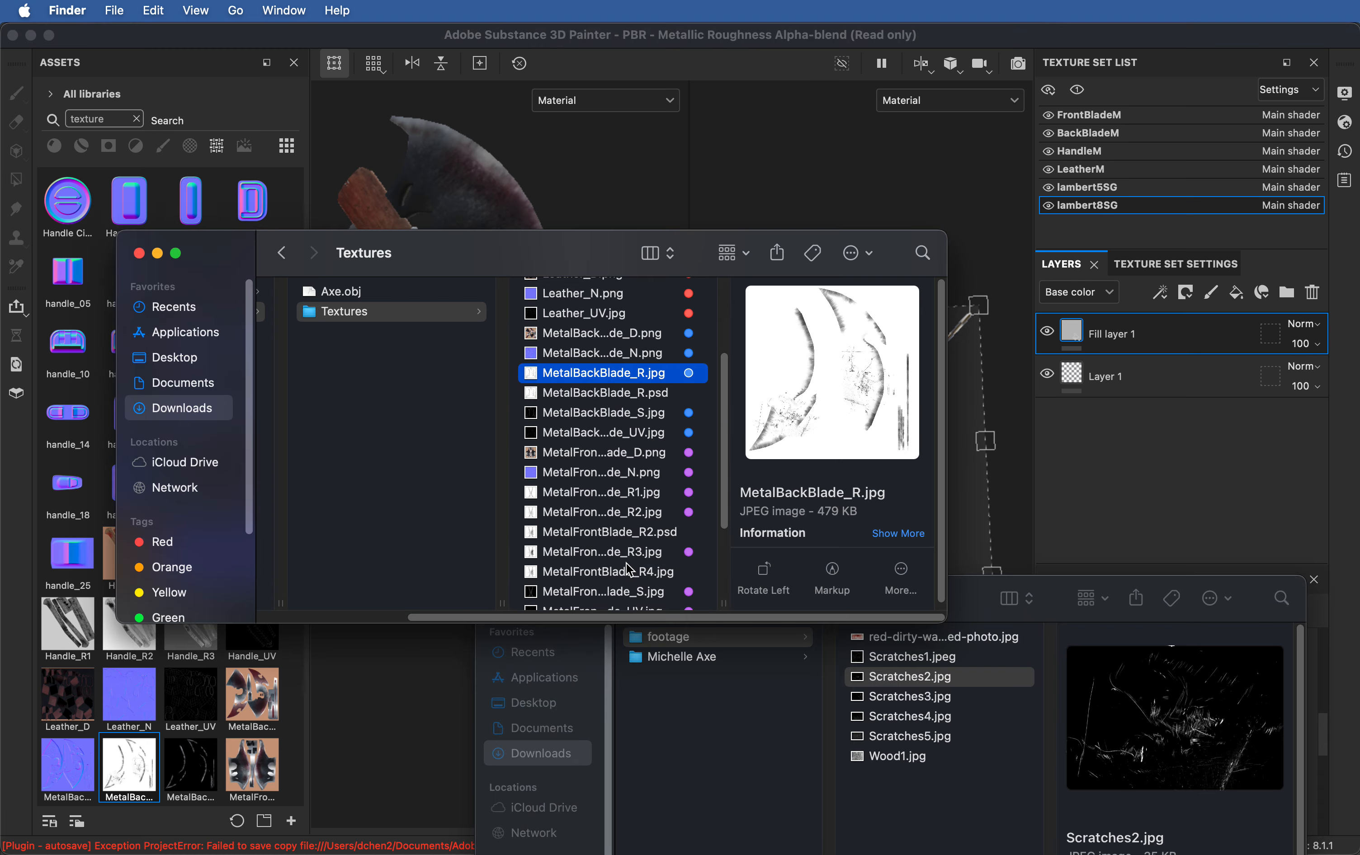
{"action": "scroll", "coordinate": [630, 570], "scroll_direction": "down", "scroll_amount": 5}
{"action": "left_click", "coordinate": [603, 557]}
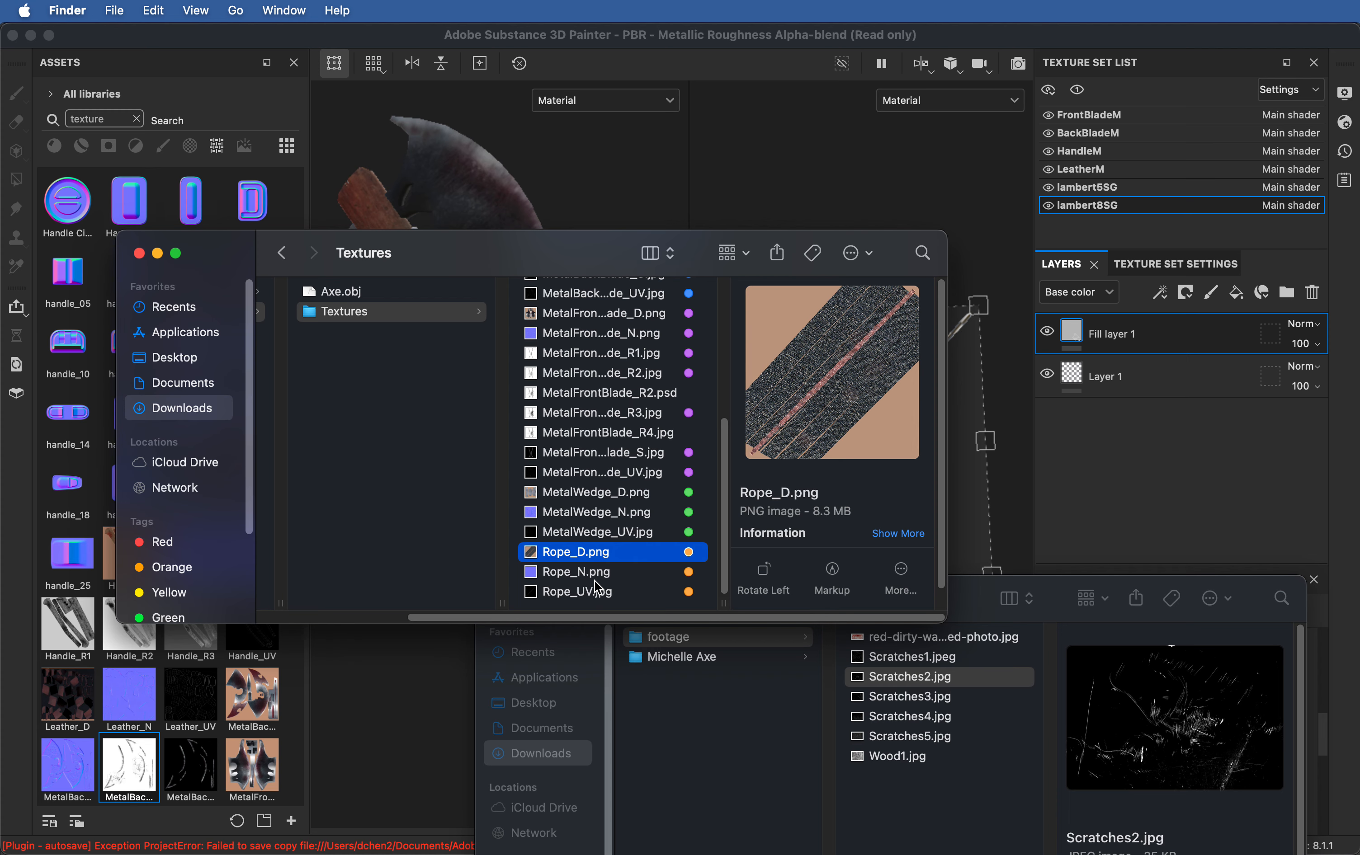
{"action": "left_click", "coordinate": [580, 572], "text": "shift"}
{"action": "left_click_drag", "start_coordinate": [579, 572], "coordinate": [76, 712]}
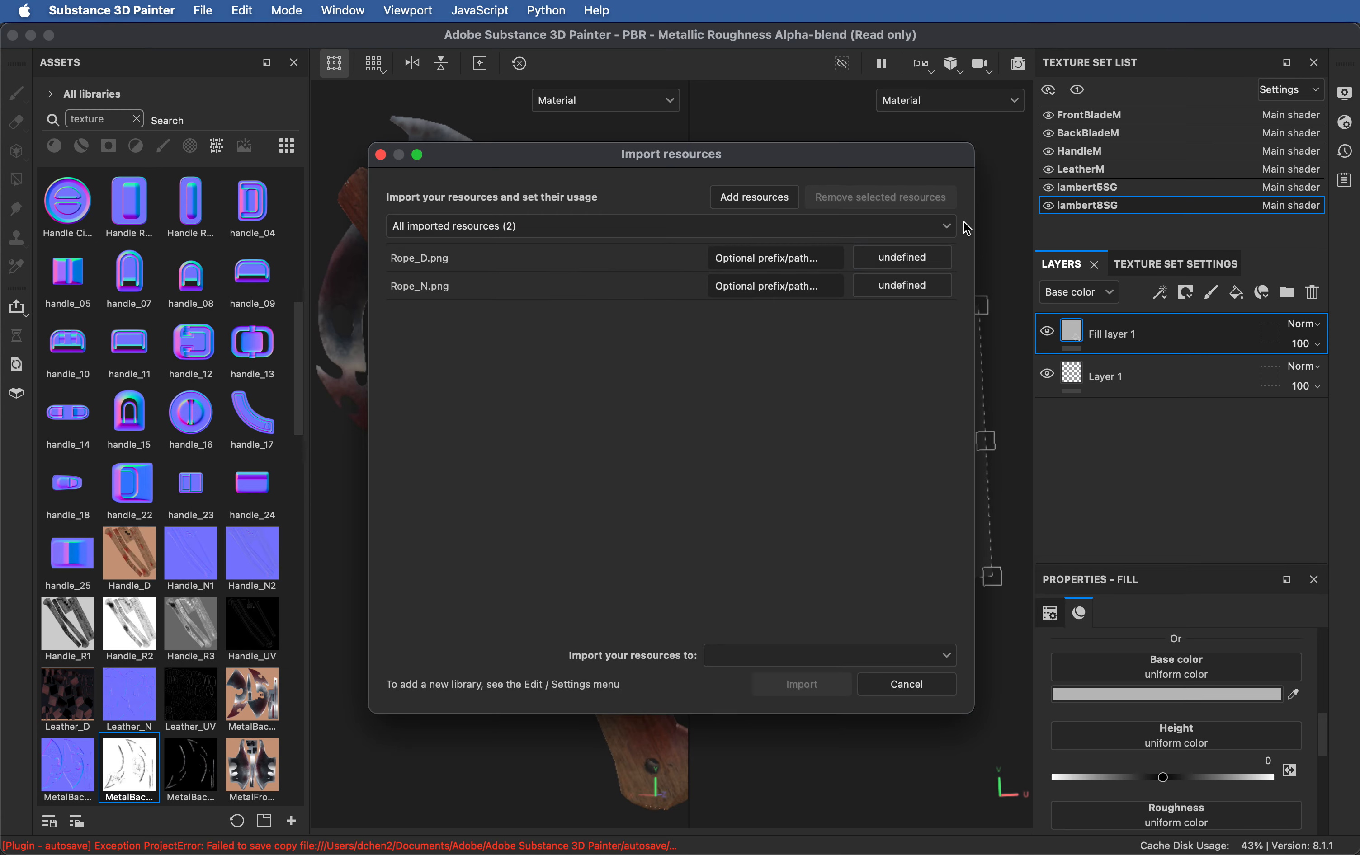
Step: Set the usage of Rope_D.png and Rope_N.png to texture, choose where to store them and import both
{"action": "left_click", "coordinate": [903, 258]}
{"action": "left_click", "coordinate": [942, 328]}
{"action": "left_click", "coordinate": [903, 285]}
{"action": "left_click", "coordinate": [933, 356]}
{"action": "left_click", "coordinate": [865, 656]}
{"action": "left_click", "coordinate": [813, 695]}
{"action": "left_click", "coordinate": [802, 685]}
Step: Assign Rope_D to the Base color channel and Rope_N to the Normal channel of the rope's fill layer
{"action": "left_click_drag", "start_coordinate": [68, 203], "coordinate": [1179, 705]}
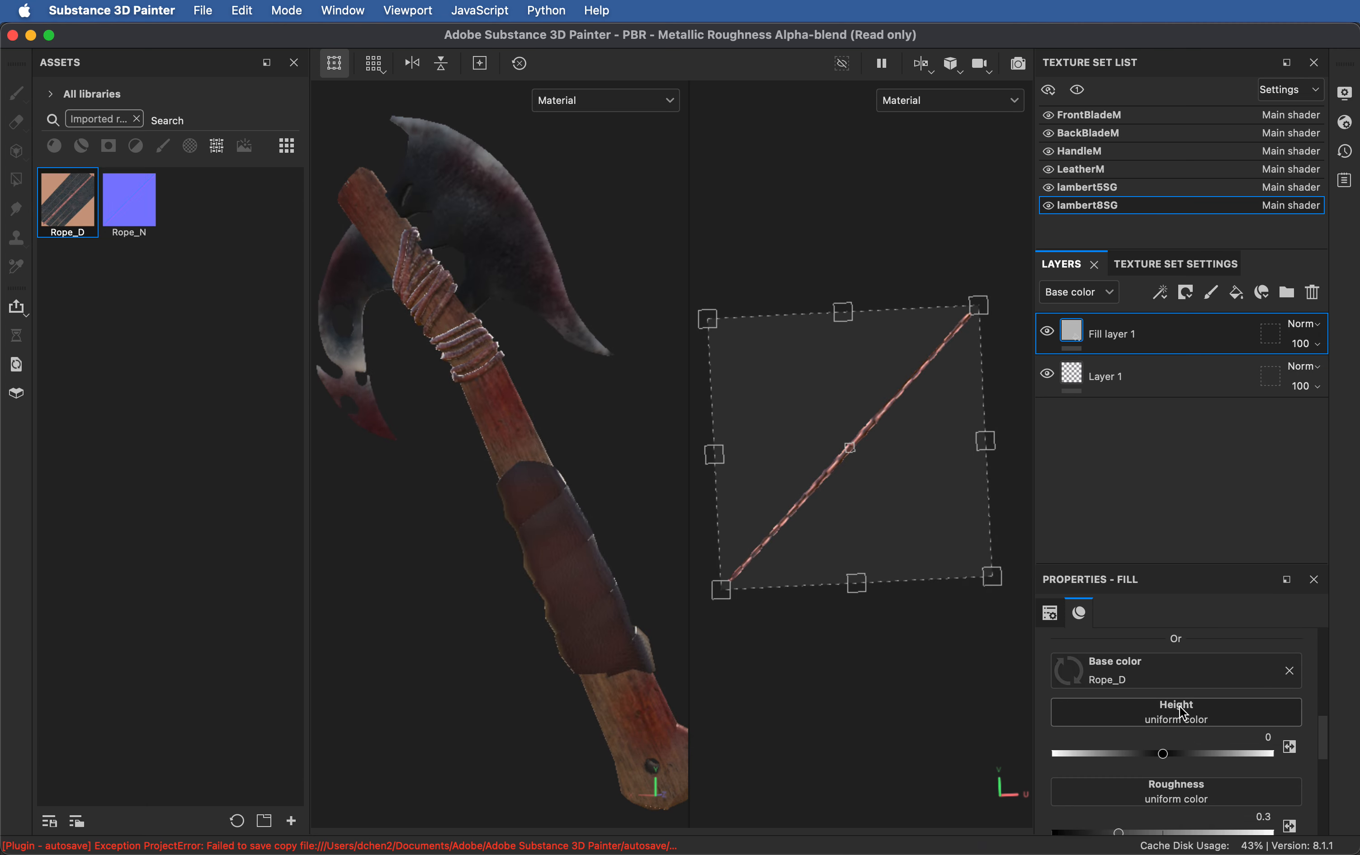
{"action": "scroll", "coordinate": [1181, 714], "scroll_direction": "down", "scroll_amount": 3}
{"action": "scroll", "coordinate": [1181, 713], "scroll_direction": "down", "scroll_amount": 2}
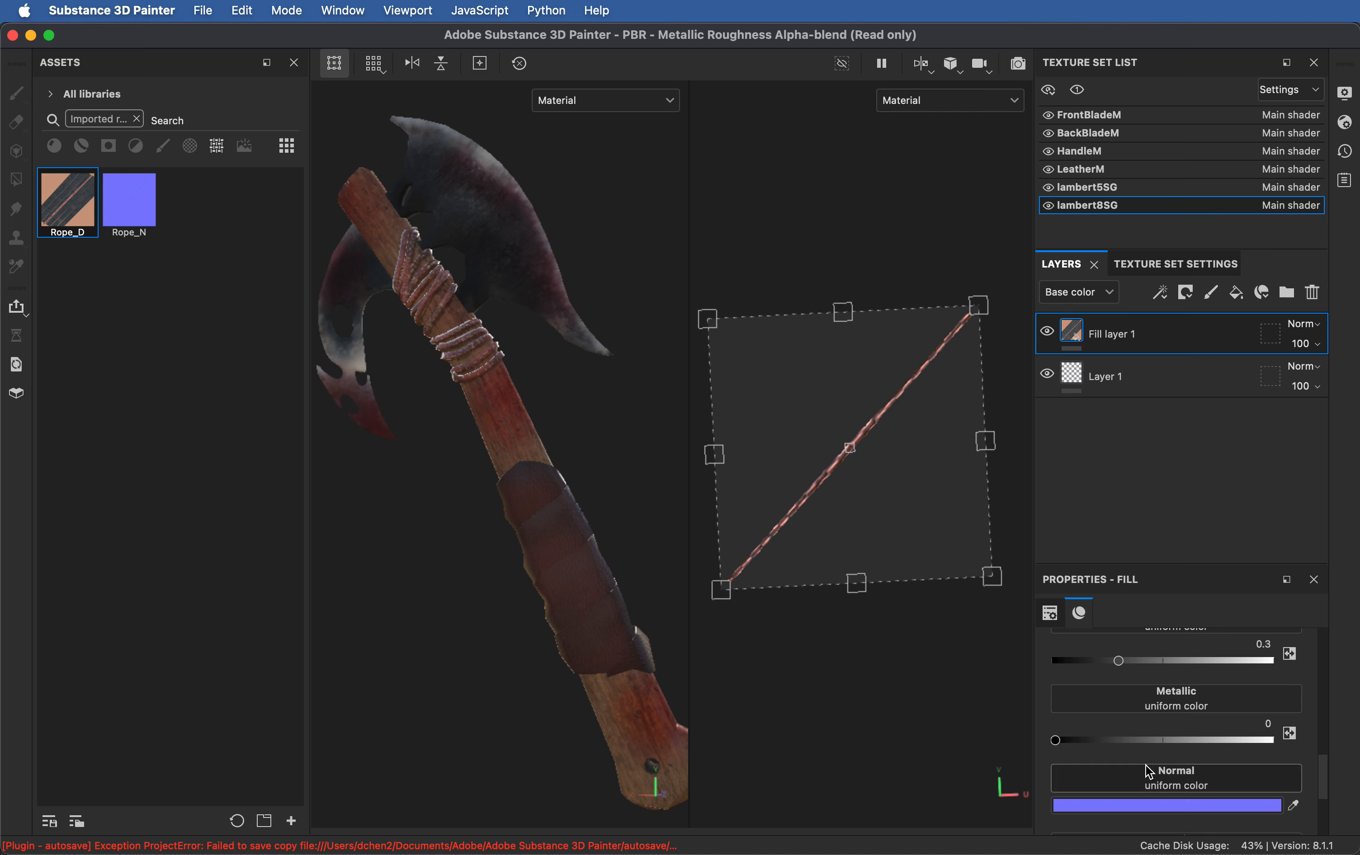
{"action": "left_click_drag", "start_coordinate": [129, 203], "coordinate": [617, 458]}
{"action": "left_click_drag", "start_coordinate": [1215, 788], "coordinate": [1208, 787]}
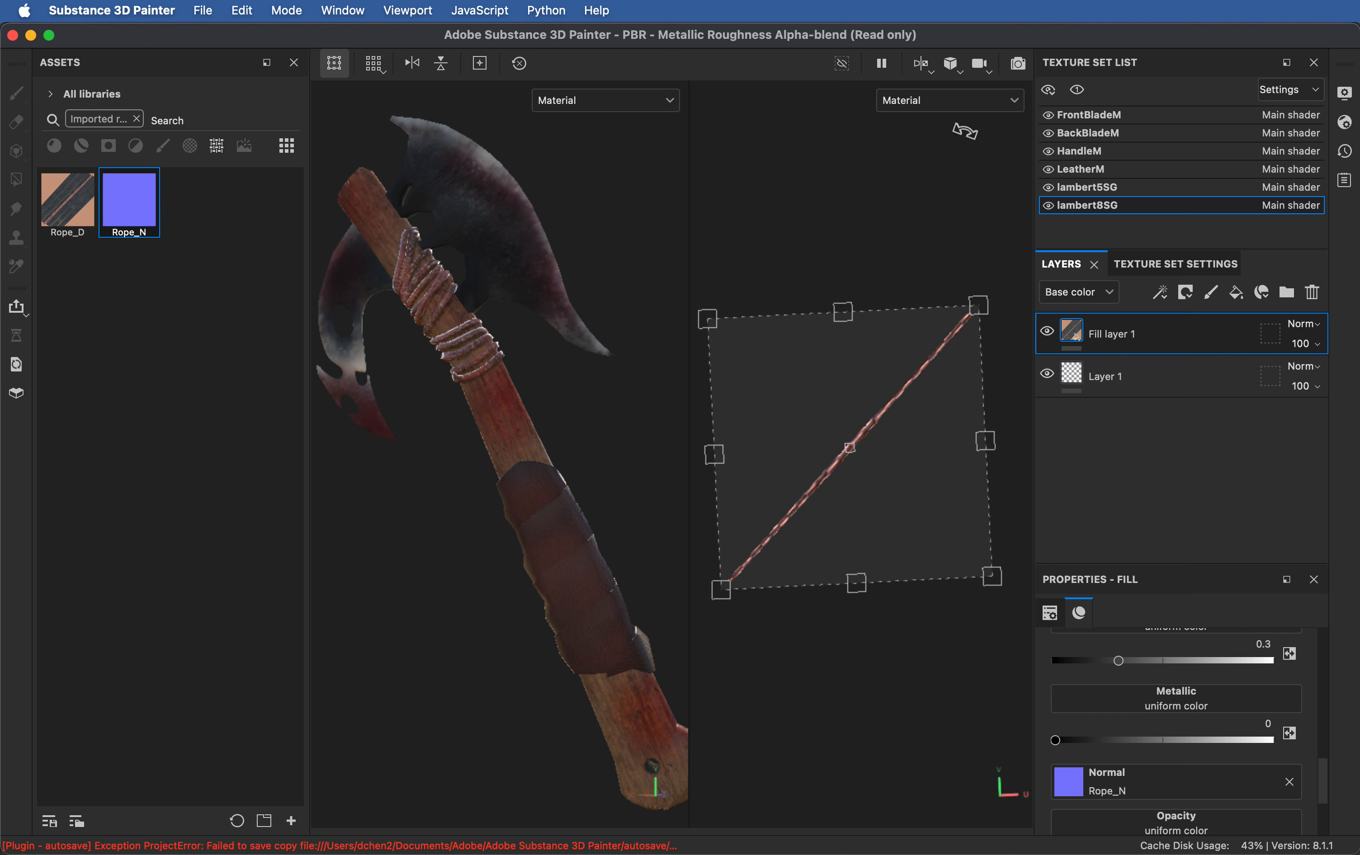
Step: Render the axe with Iray and rotate the environment so its lighting brings out the blade and rope surfaces
{"action": "left_click", "coordinate": [1021, 69]}
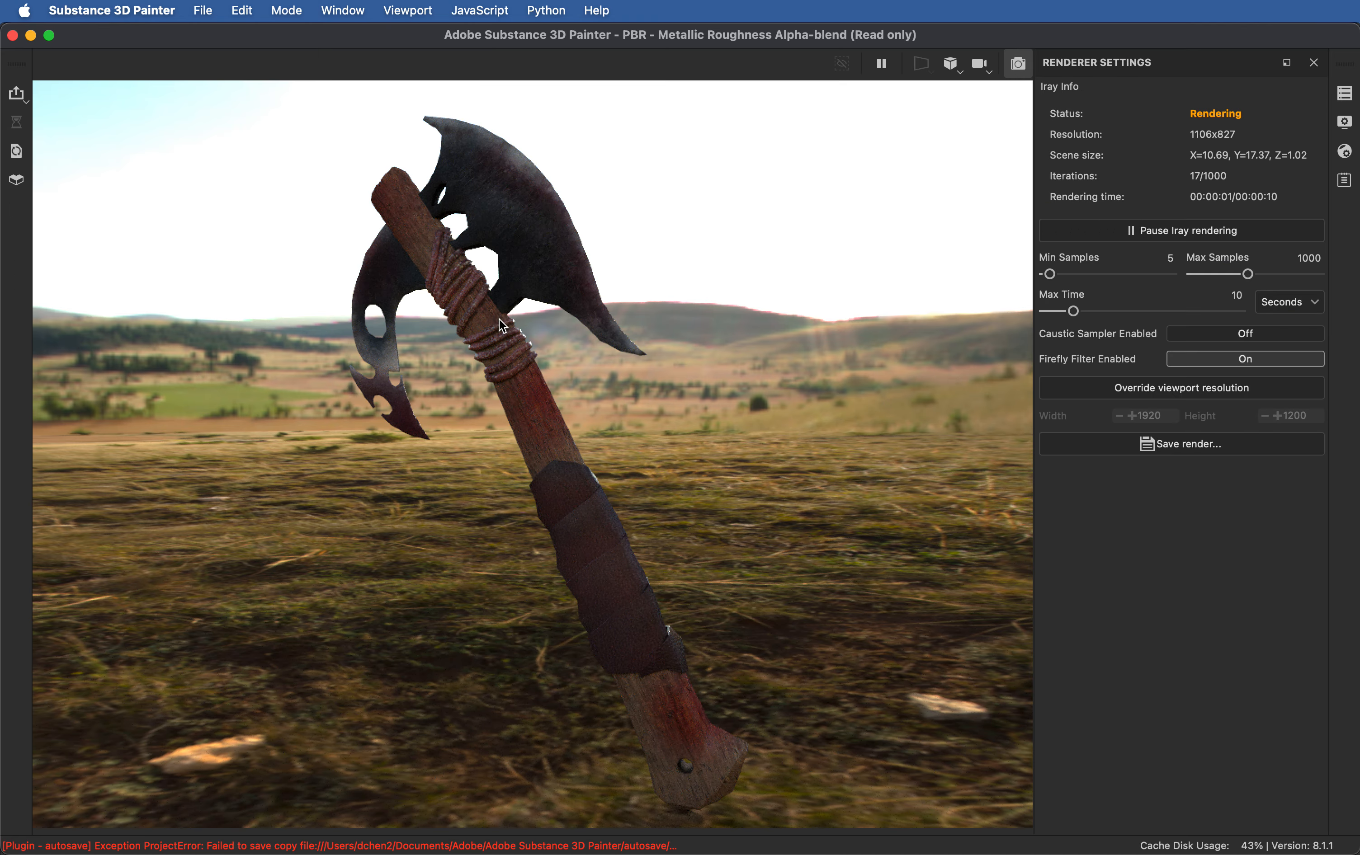
{"action": "mouse_move", "coordinate": [534, 341]}
{"action": "right_mouse_down", "text": "shift"}
{"action": "mouse_move", "coordinate": [562, 348]}
{"action": "mouse_move", "coordinate": [512, 348]}
{"action": "mouse_move", "coordinate": [541, 345]}
{"action": "right_mouse_up", "text": "shift"}
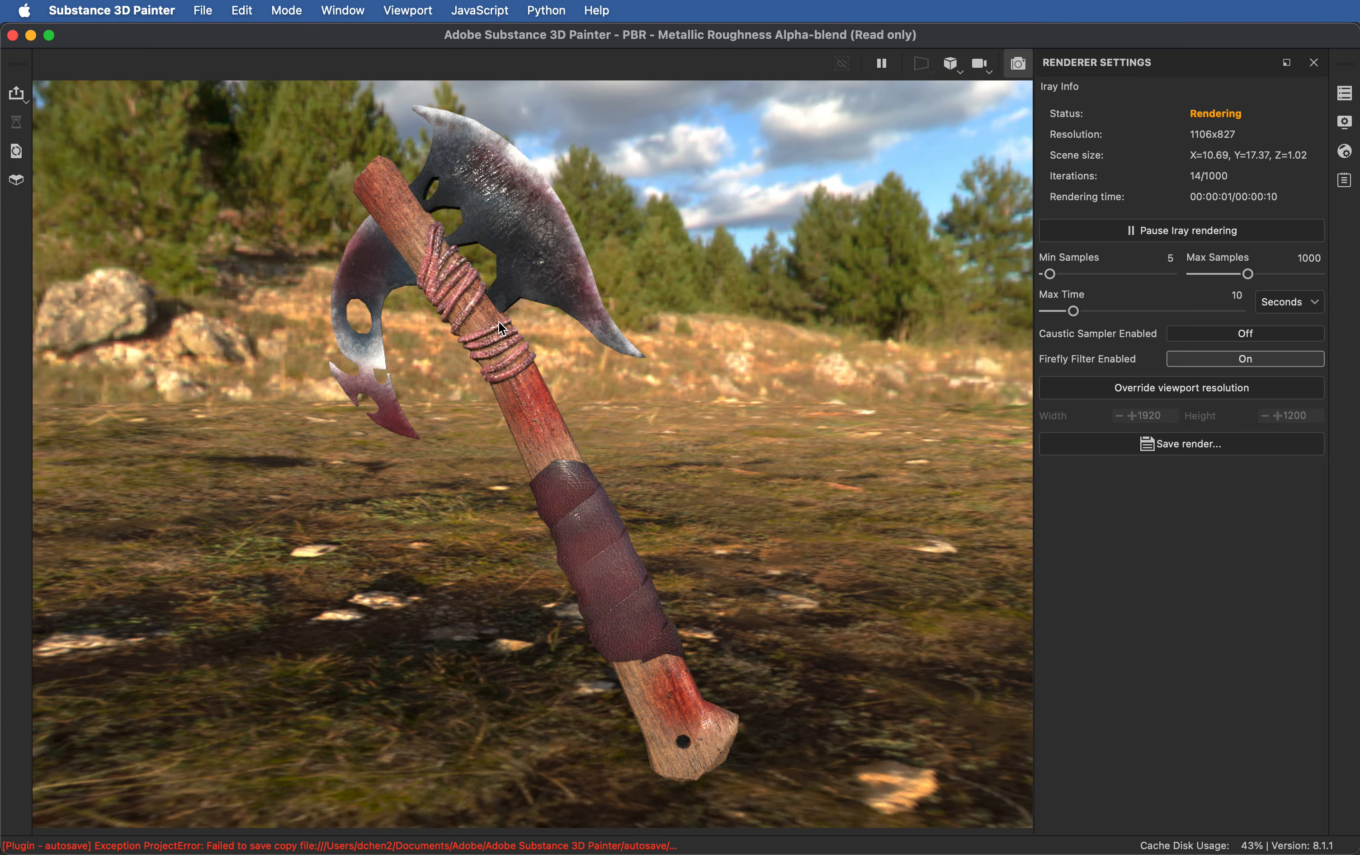
{"action": "key", "text": "shift"}
{"action": "right_click_drag", "start_coordinate": [502, 317], "coordinate": [450, 324], "text": "shift"}
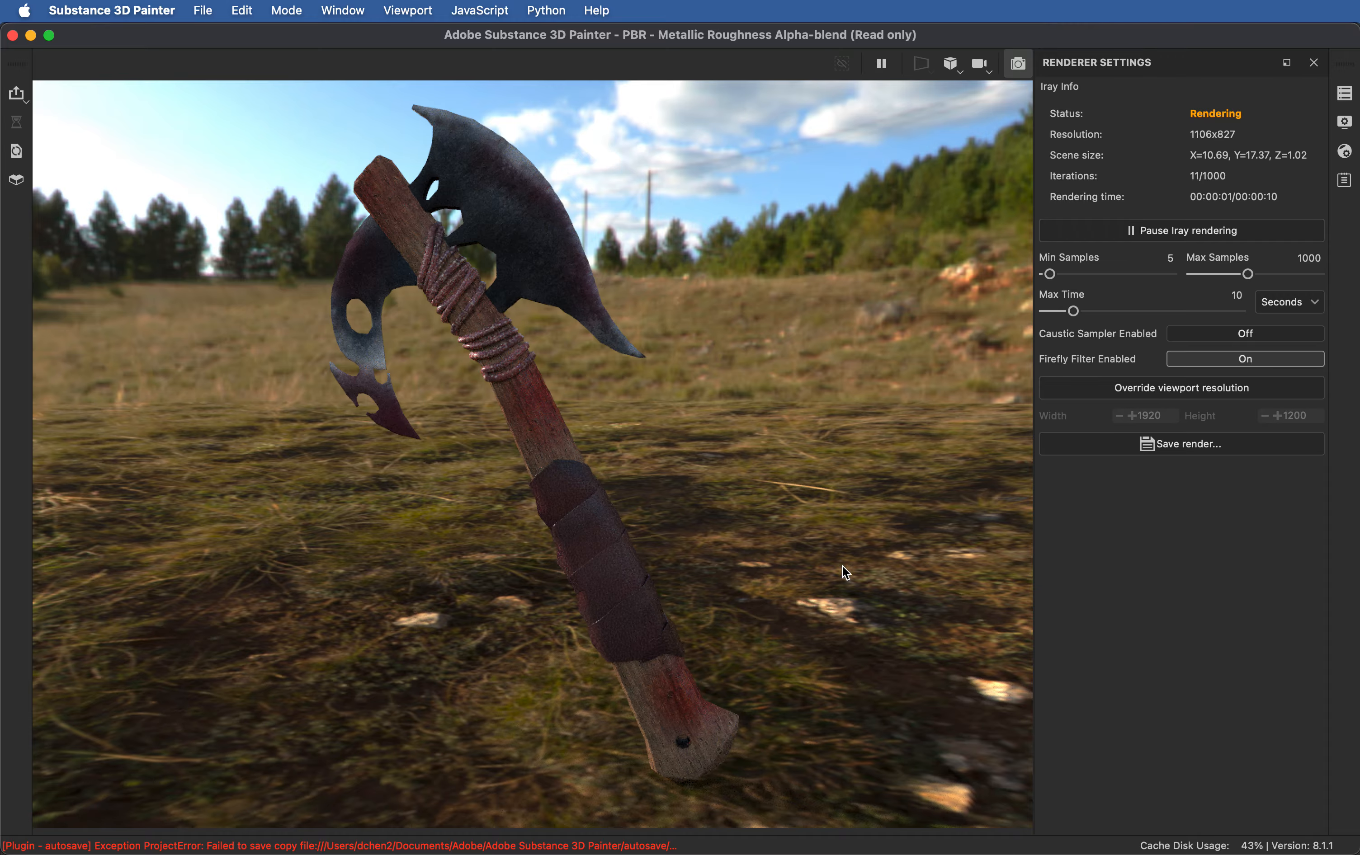
{"action": "right_click_drag", "start_coordinate": [507, 340], "coordinate": [651, 320], "text": "shift"}
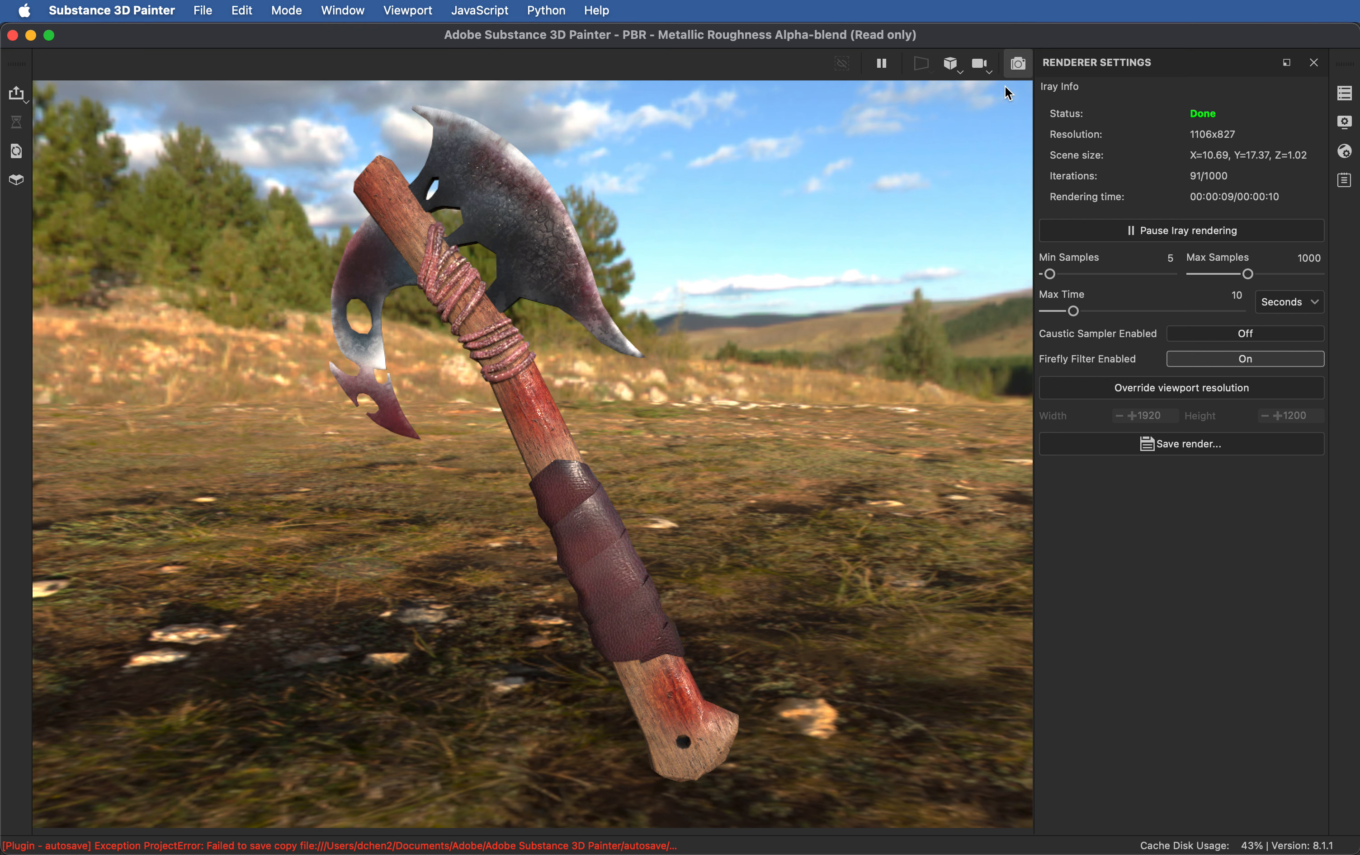
Step: Look through the texture set list, the log and the shader settings for an option that changes the render background
{"action": "left_click", "coordinate": [1344, 94]}
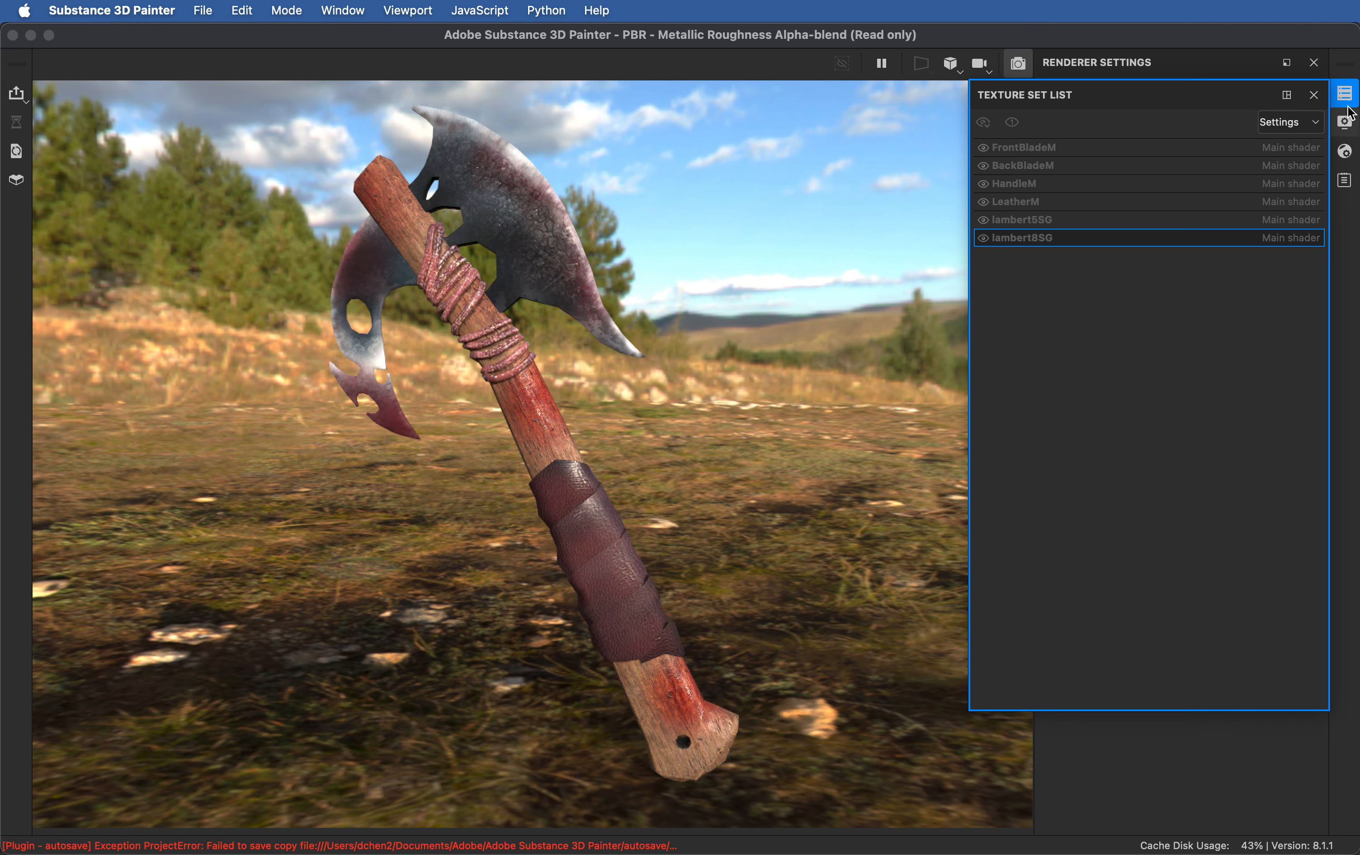
{"action": "left_click", "coordinate": [1346, 94]}
{"action": "left_click", "coordinate": [1344, 180]}
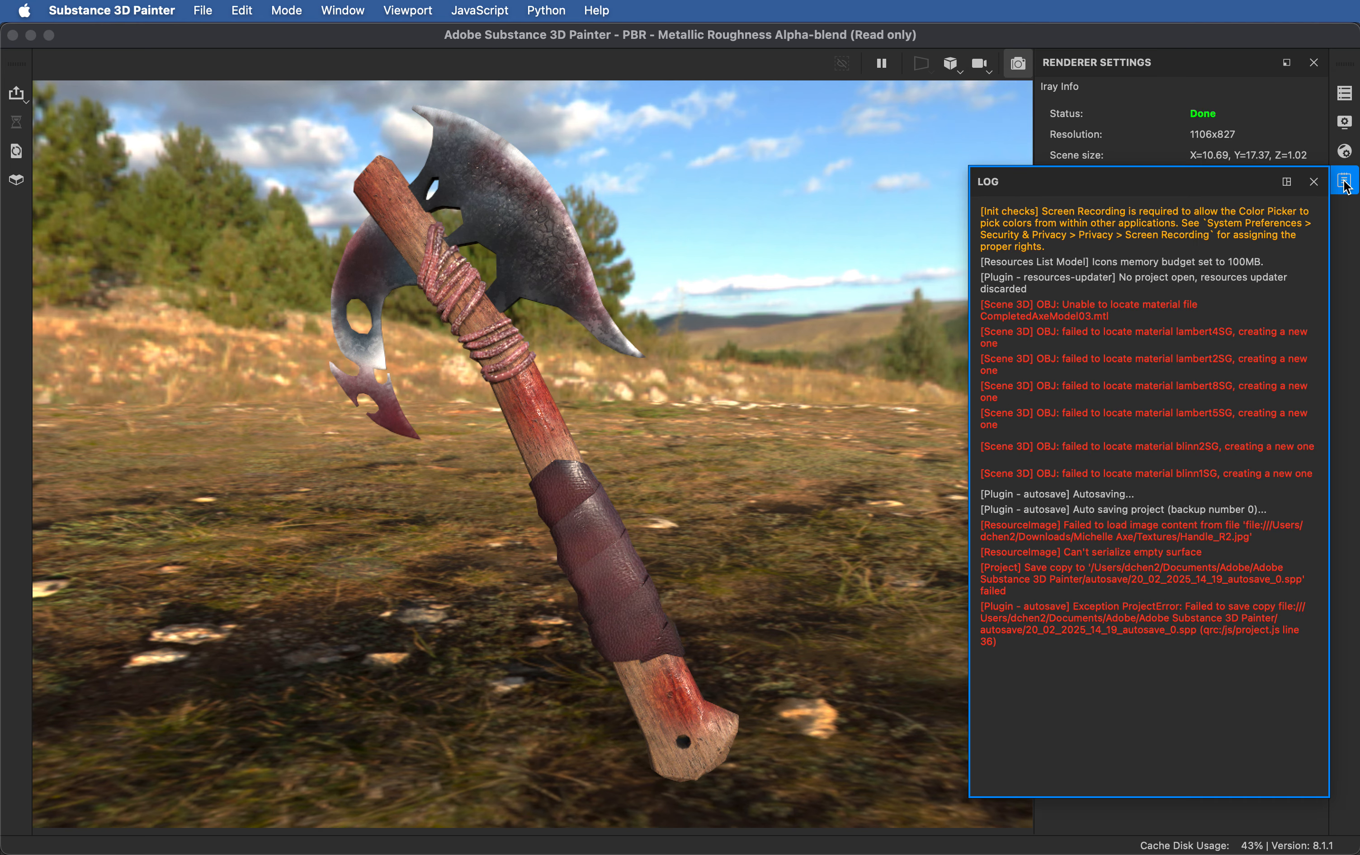
{"action": "left_click", "coordinate": [1344, 180]}
{"action": "left_click", "coordinate": [1345, 151]}
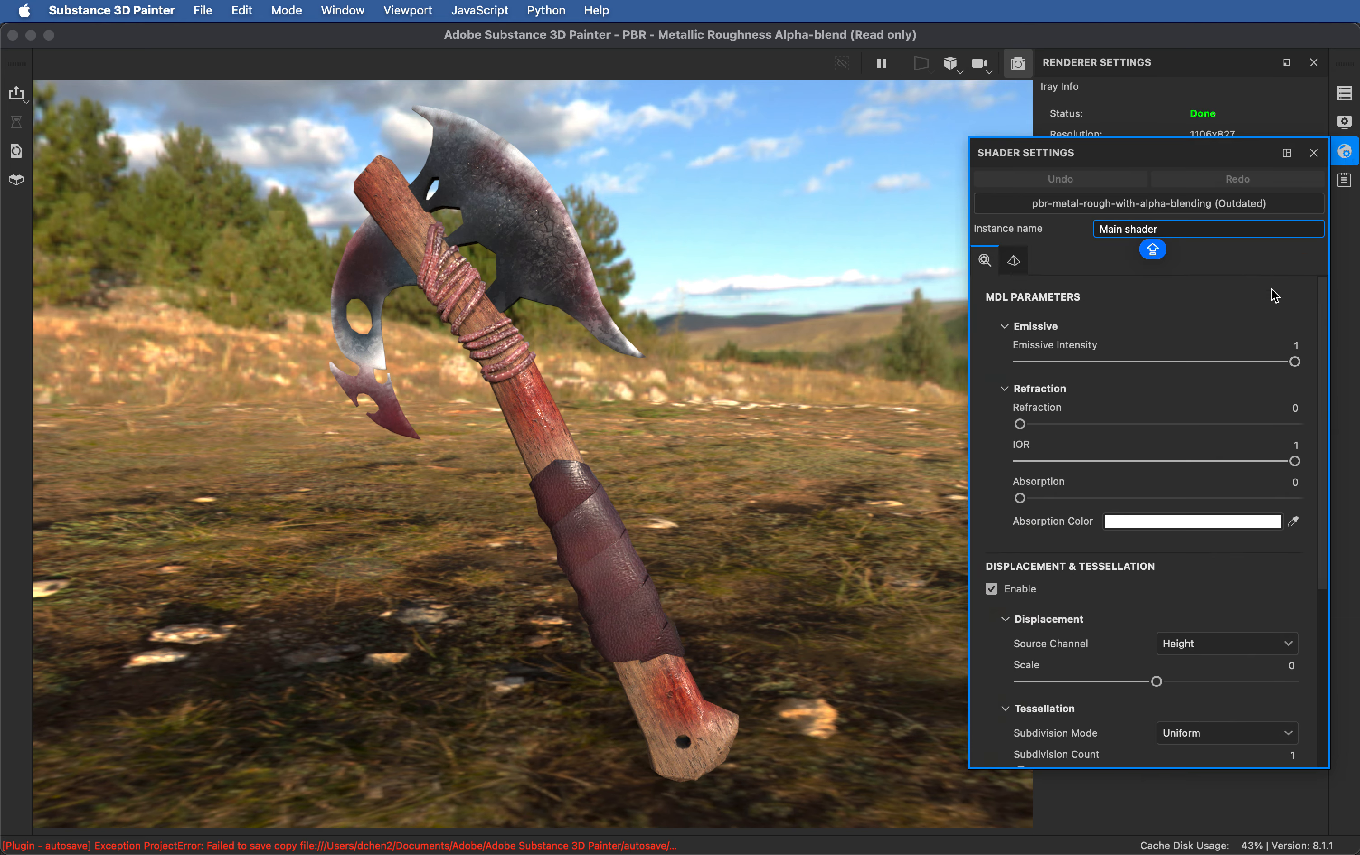
{"action": "scroll", "coordinate": [1029, 475], "scroll_direction": "down", "scroll_amount": 5}
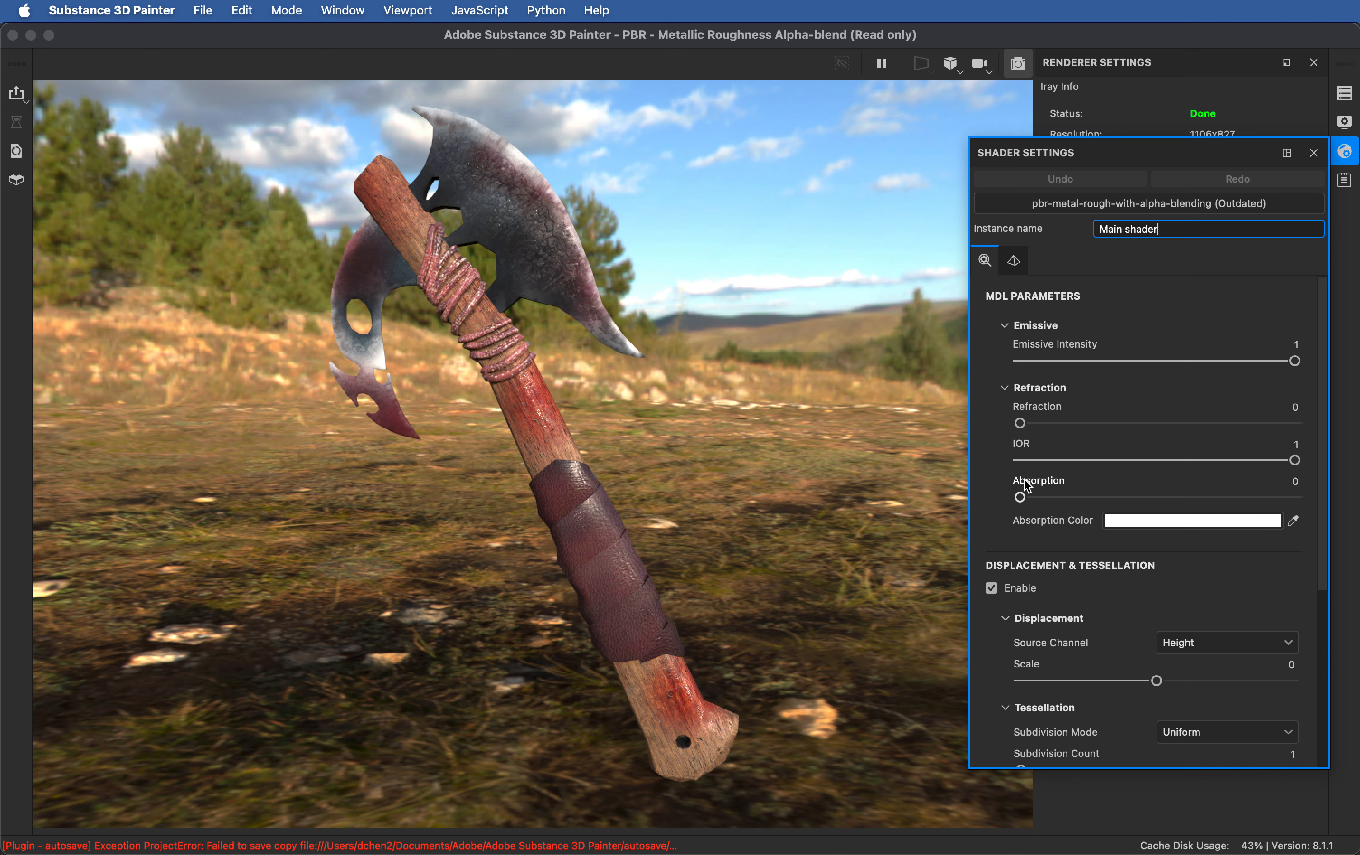
{"action": "scroll", "coordinate": [1024, 475], "scroll_direction": "up", "scroll_amount": 5}
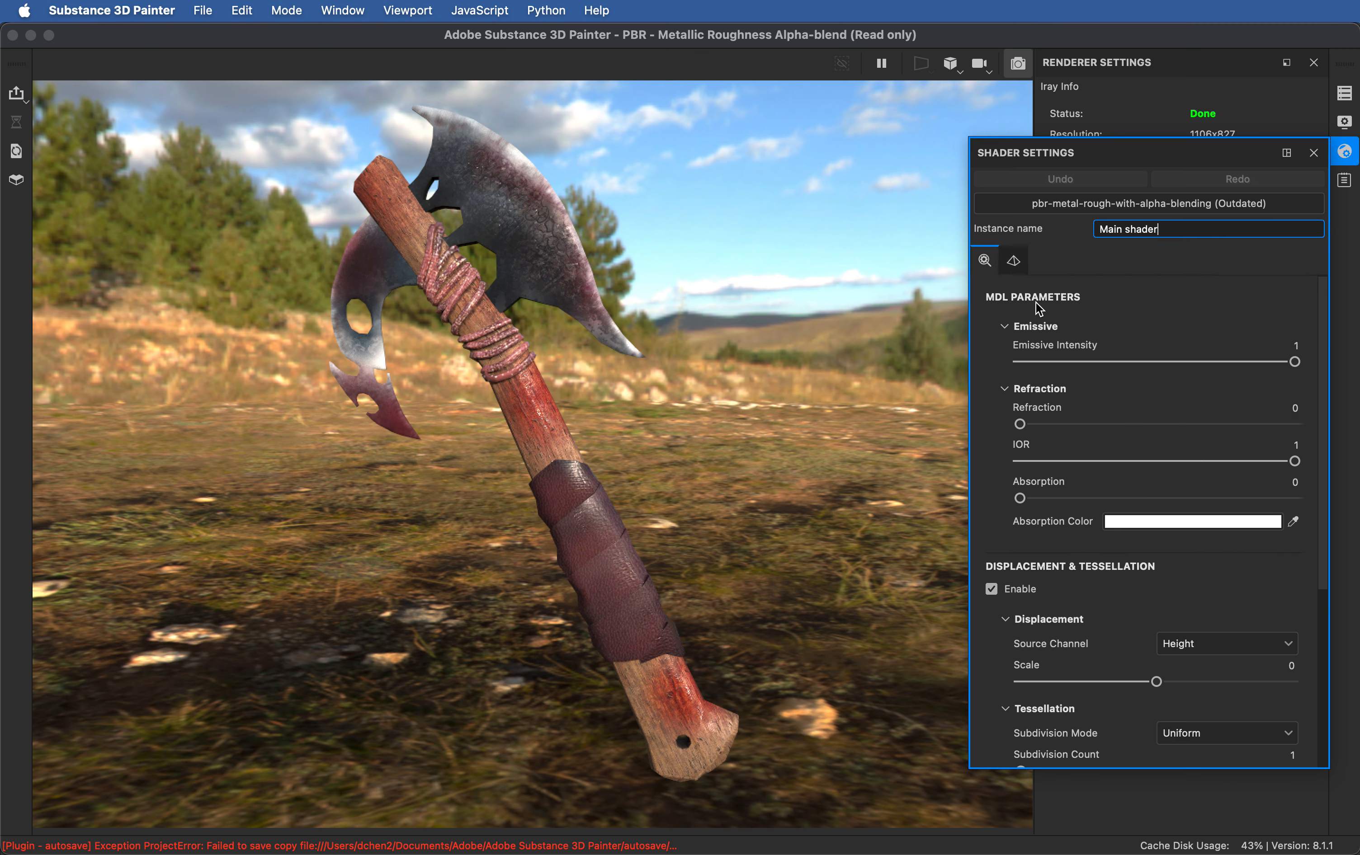
{"action": "scroll", "coordinate": [1033, 309], "scroll_direction": "down", "scroll_amount": 1}
{"action": "scroll", "coordinate": [1028, 271], "scroll_direction": "down", "scroll_amount": 7}
{"action": "scroll", "coordinate": [1048, 327], "scroll_direction": "up", "scroll_amount": 3}
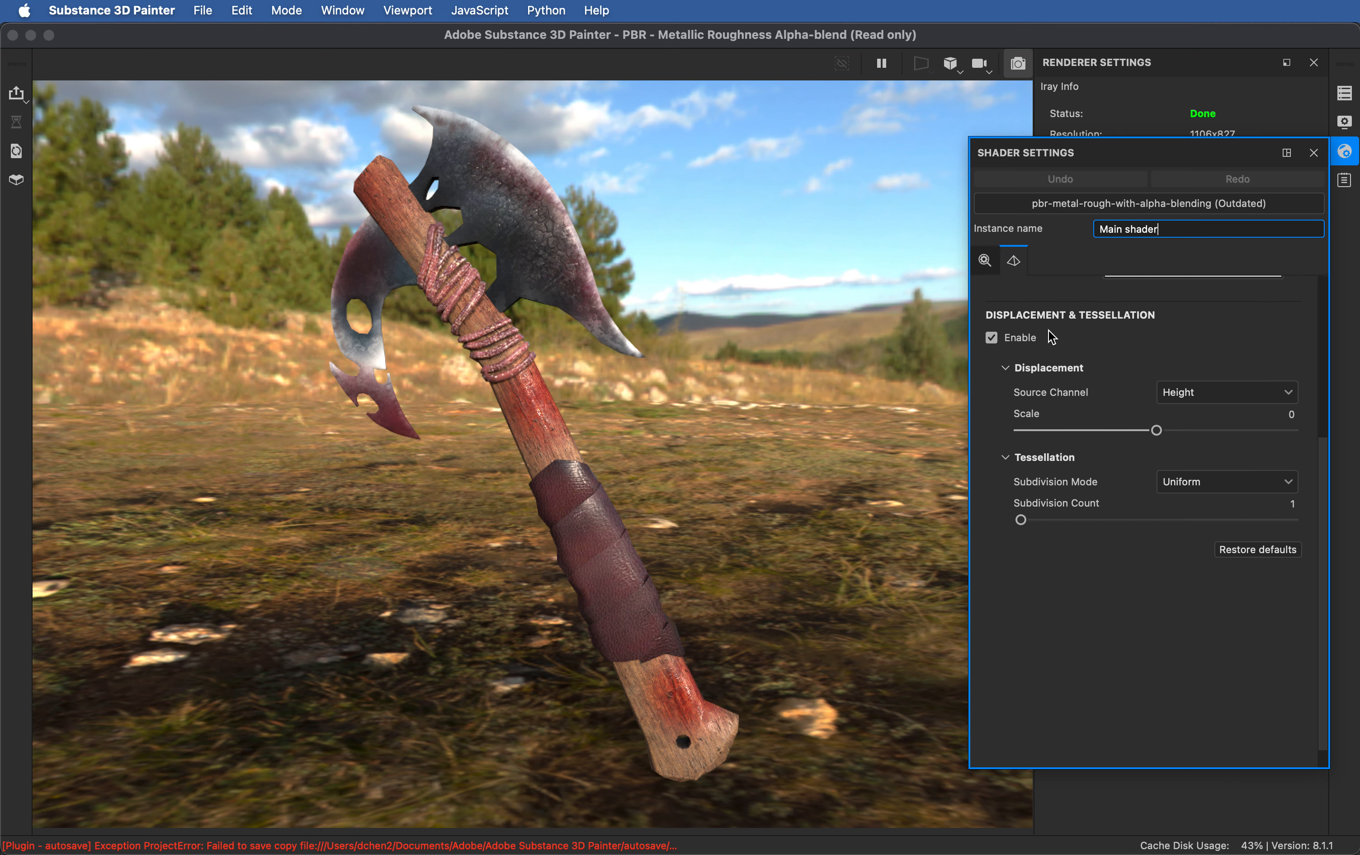
{"action": "scroll", "coordinate": [1047, 331], "scroll_direction": "up", "scroll_amount": 3}
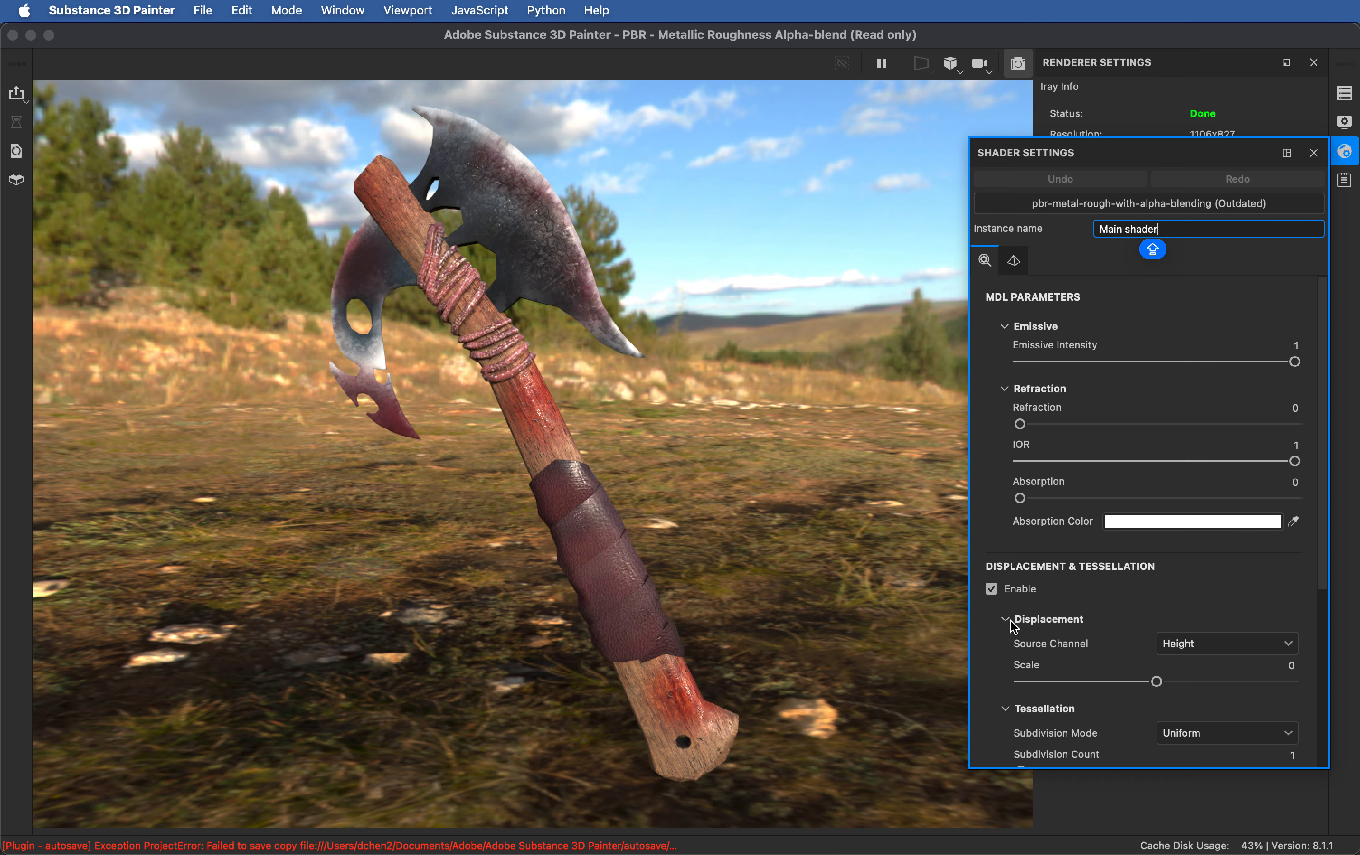
{"action": "left_click_drag", "start_coordinate": [1219, 161], "coordinate": [1358, 362]}
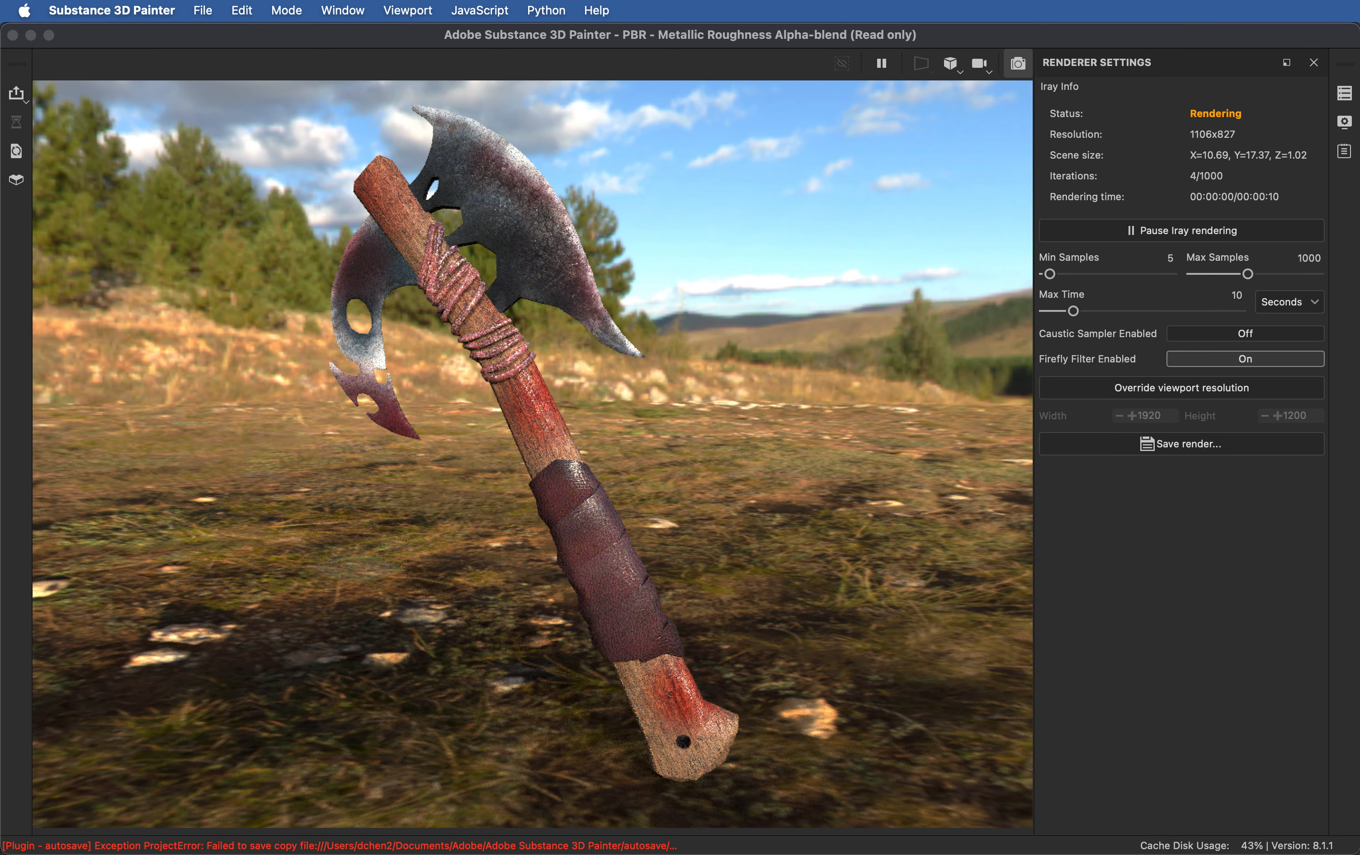
Step: Enable the dome's Clear color option in the environment display settings to replace the panorama background with a plain colour
{"action": "left_click", "coordinate": [1345, 125]}
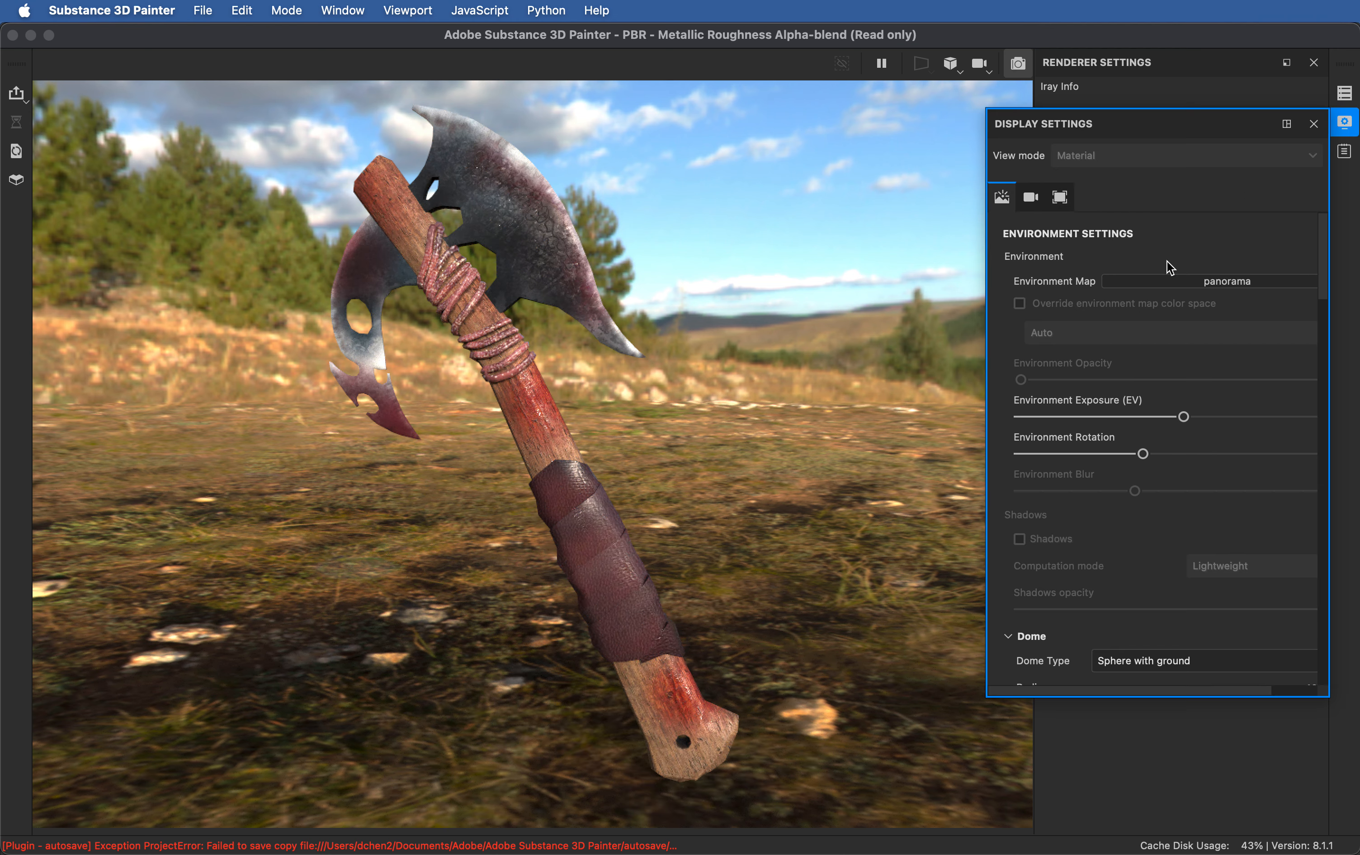
{"action": "scroll", "coordinate": [1063, 369], "scroll_direction": "down", "scroll_amount": 1}
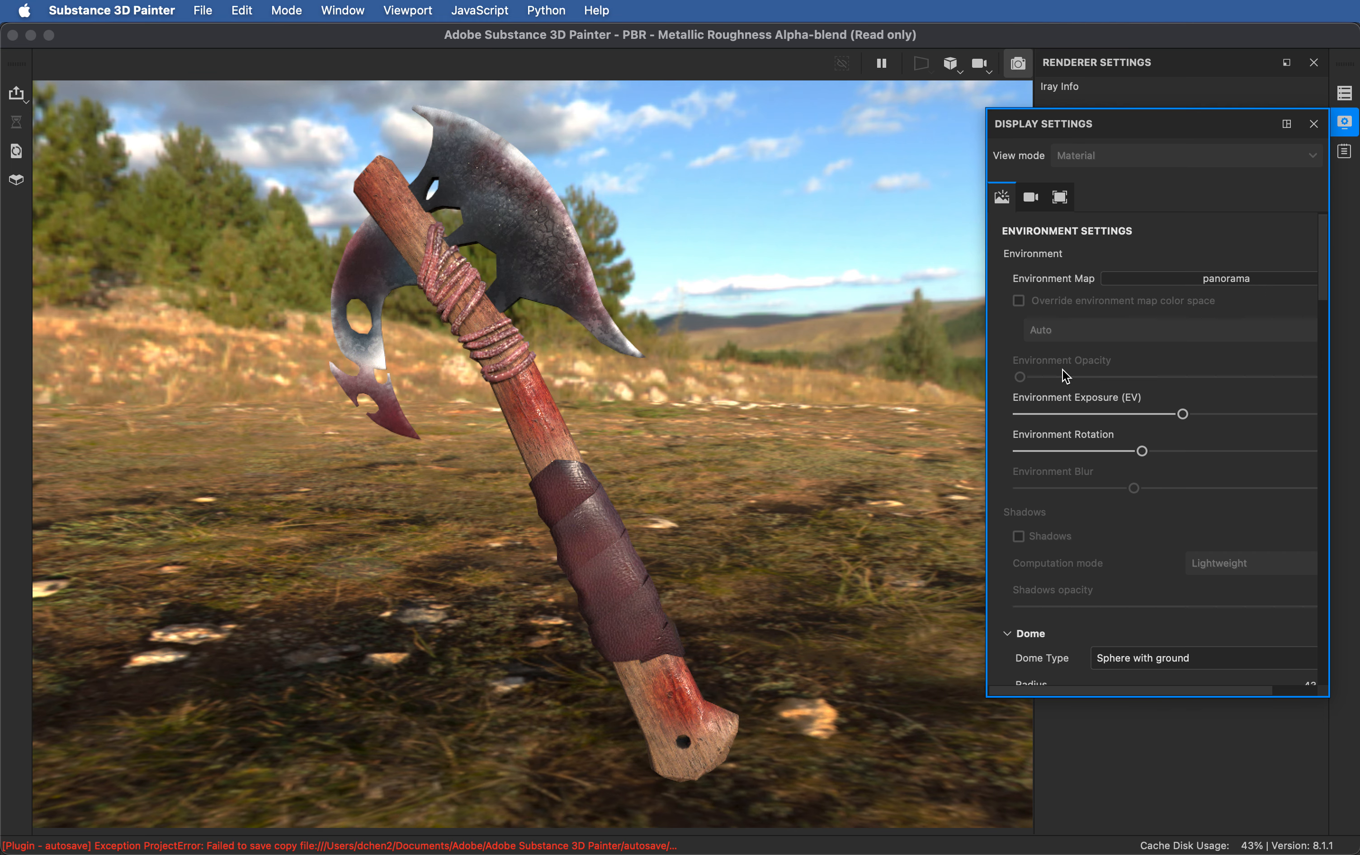
{"action": "scroll", "coordinate": [1115, 327], "scroll_direction": "down", "scroll_amount": 5}
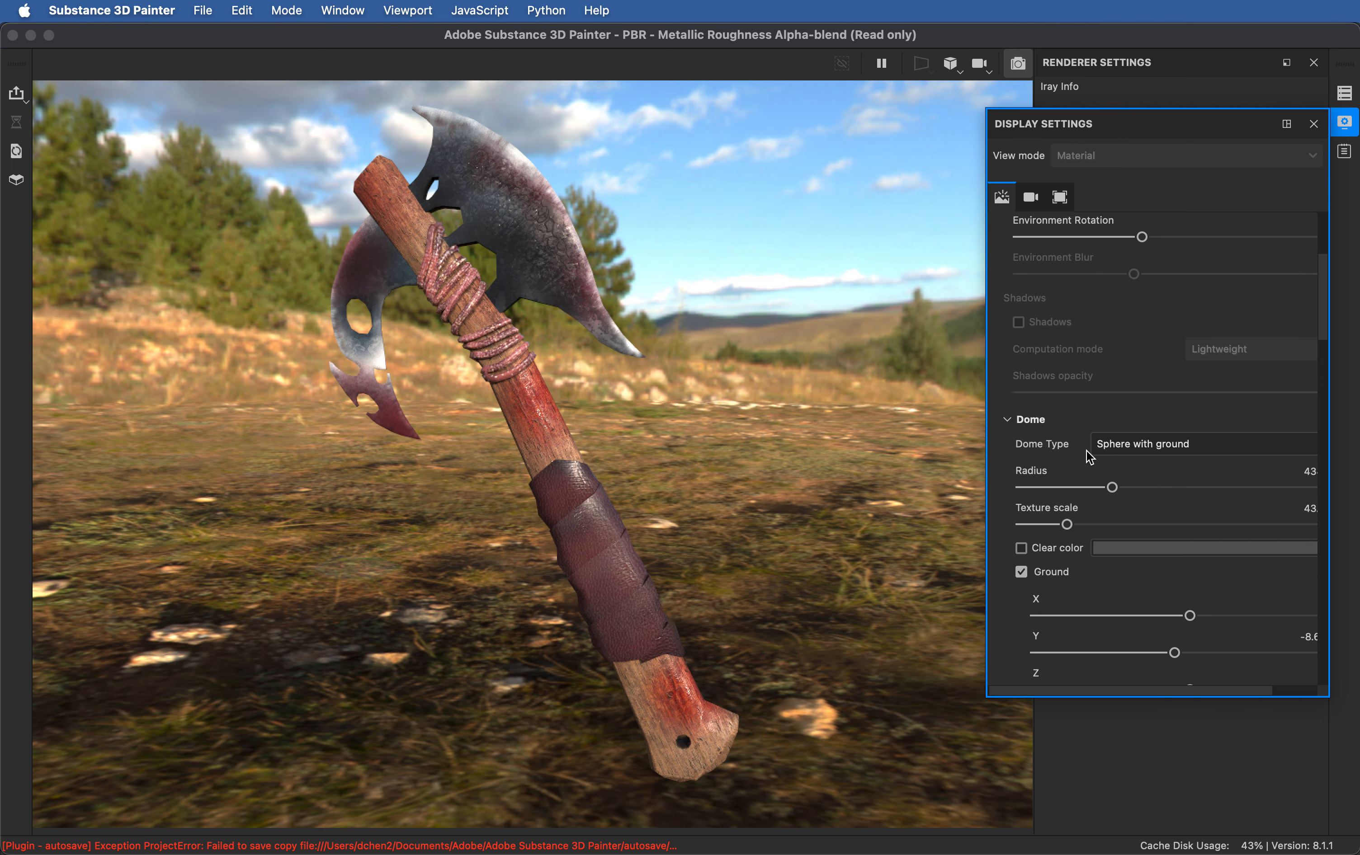
{"action": "left_click", "coordinate": [1021, 548]}
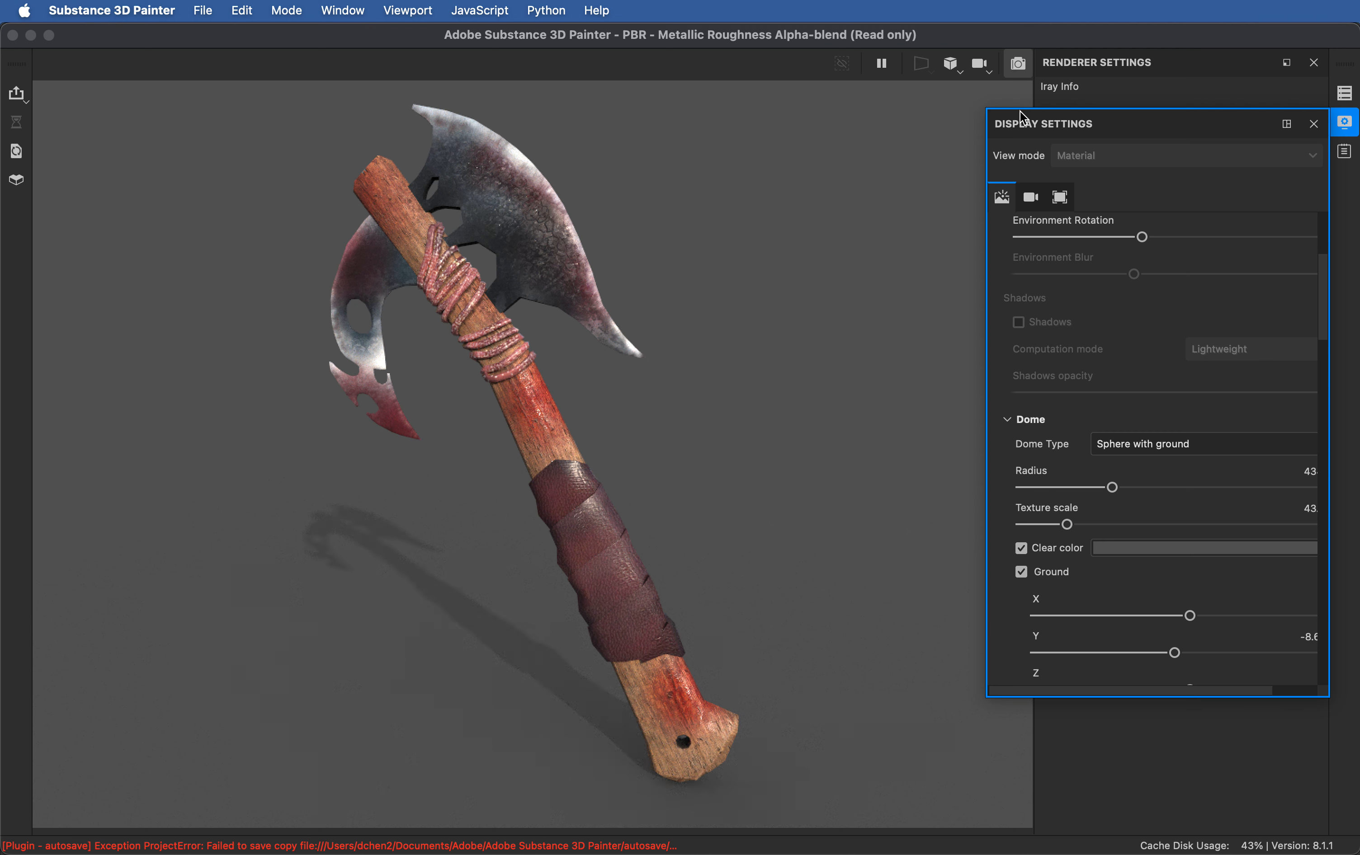
{"action": "left_click", "coordinate": [1315, 124]}
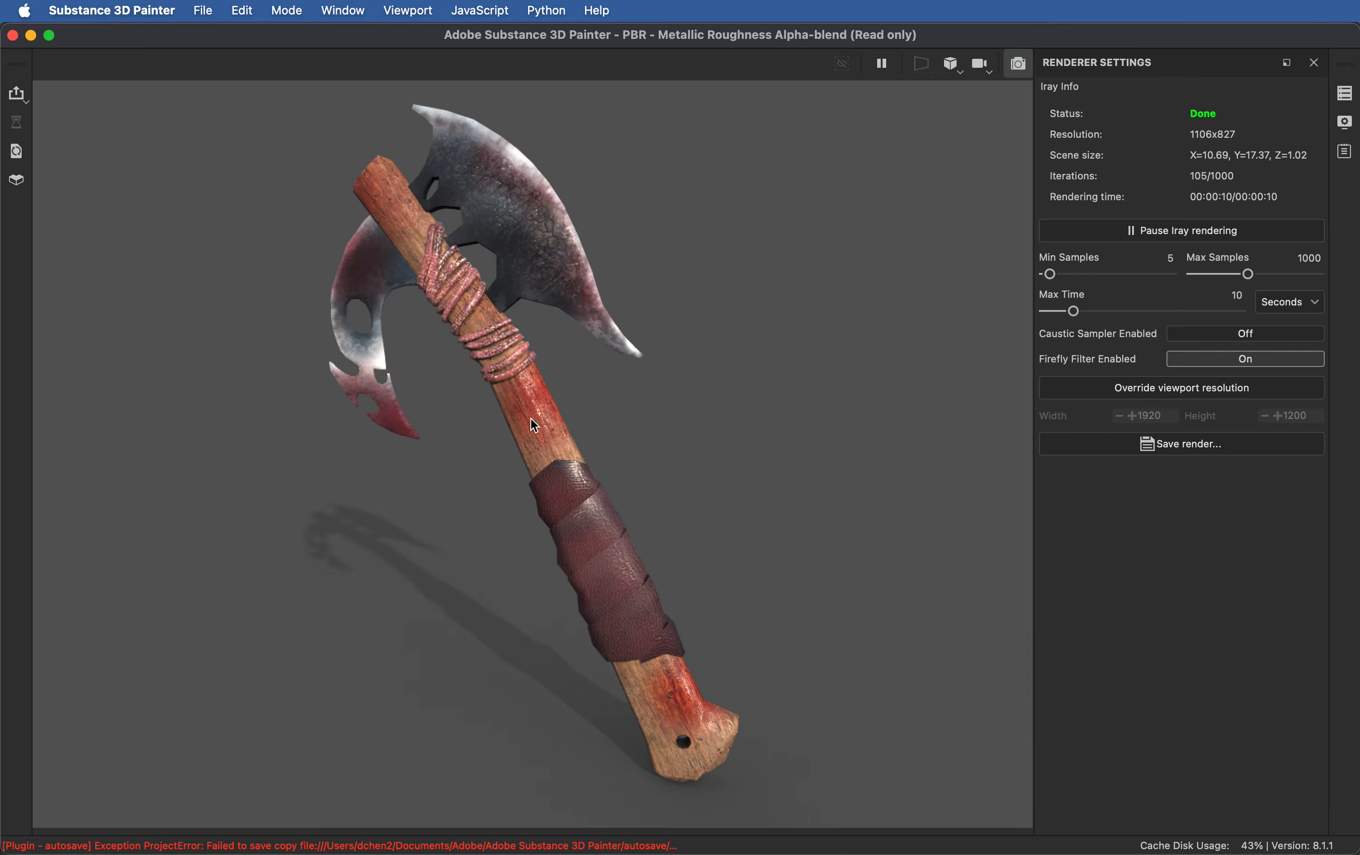
Step: Save the Iray render of the whole axe as a JPEG named 001 in the Downloads folder
{"action": "scroll", "coordinate": [515, 428], "scroll_direction": "up", "scroll_amount": 3}
{"action": "scroll", "coordinate": [531, 433], "scroll_direction": "up", "scroll_amount": 2}
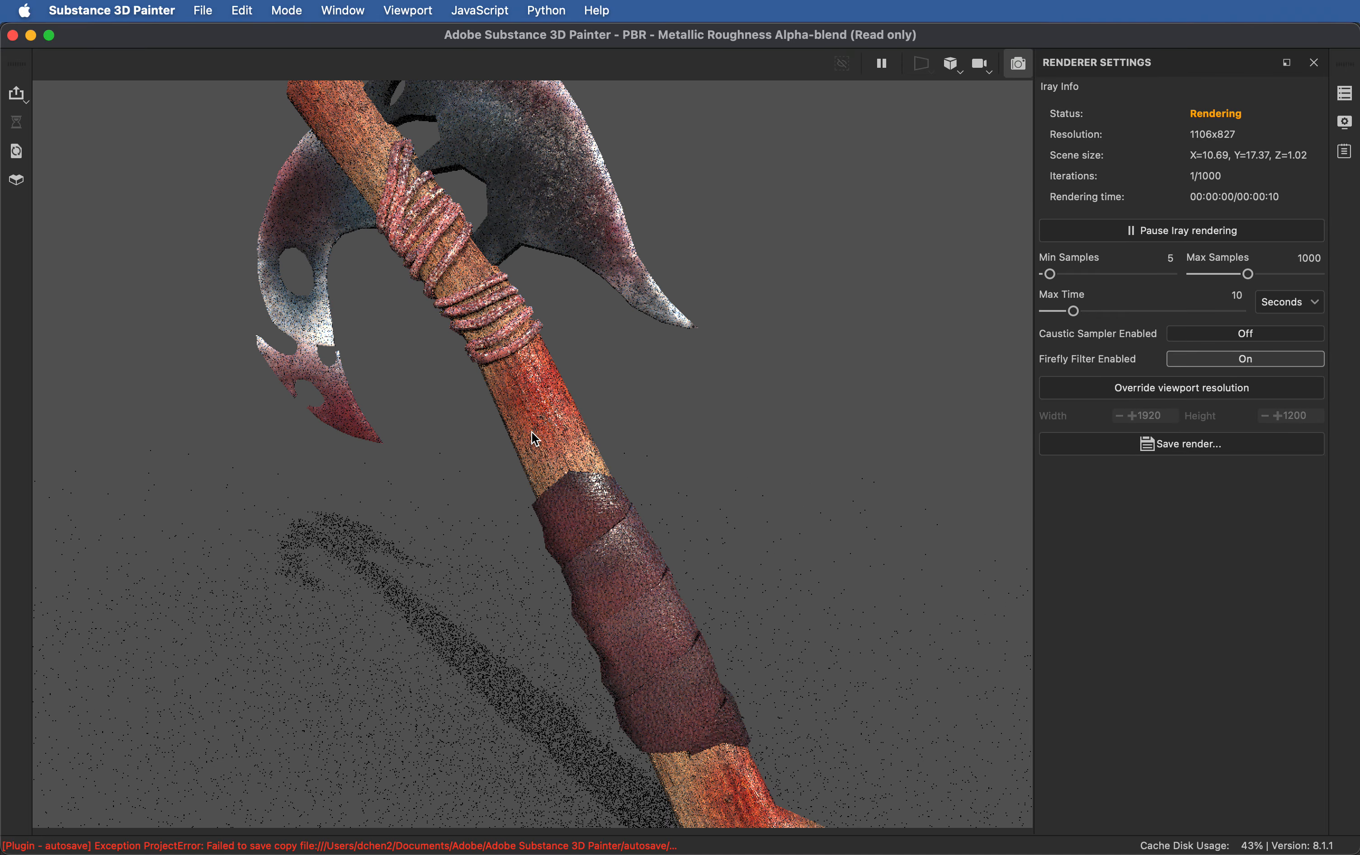
{"action": "scroll", "coordinate": [531, 433], "scroll_direction": "down", "scroll_amount": 4}
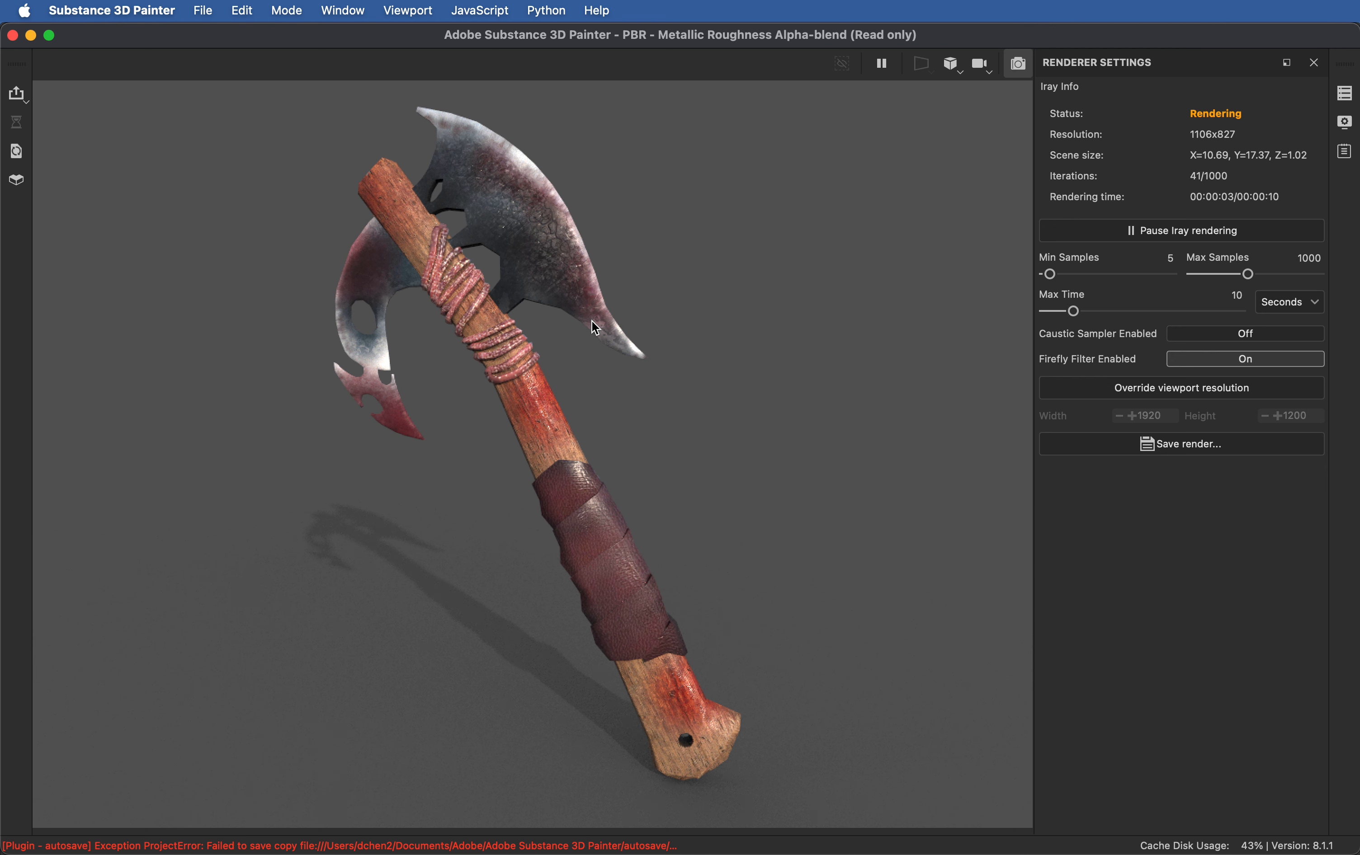
{"action": "left_click", "coordinate": [1184, 447]}
{"action": "left_click", "coordinate": [1141, 389]}
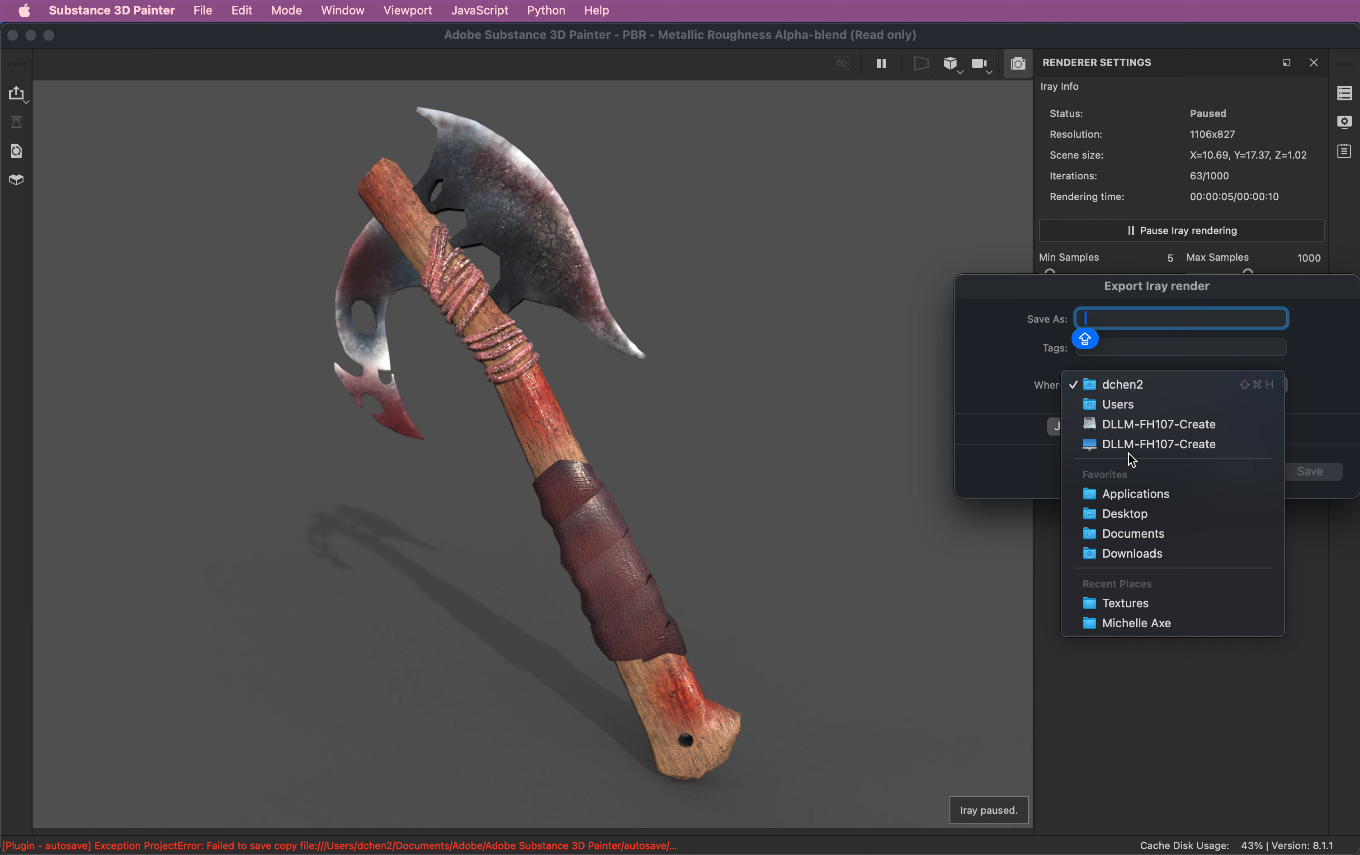
{"action": "left_click", "coordinate": [1142, 551]}
{"action": "key", "text": "Caps_Lock"}
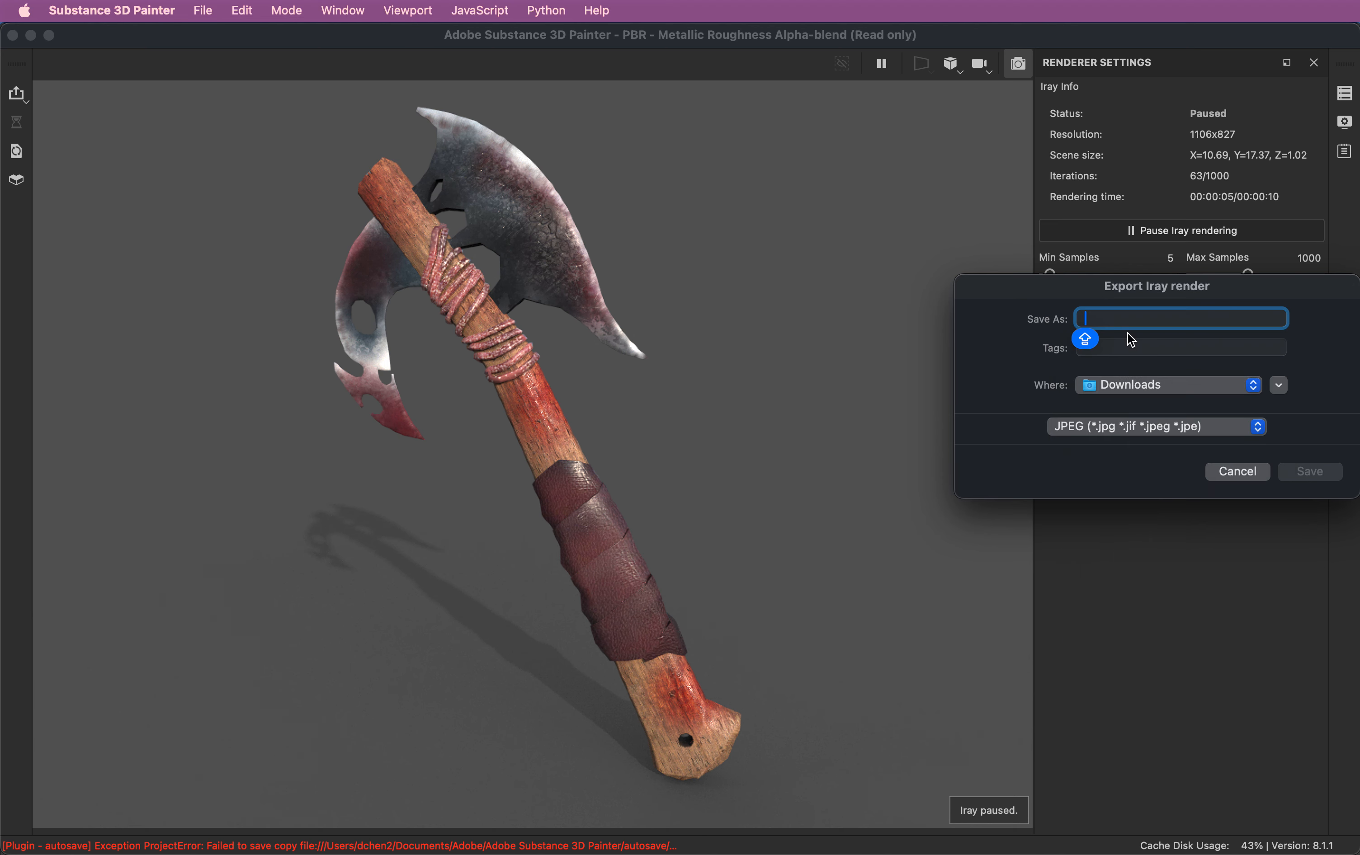
{"action": "type", "text": "001"}
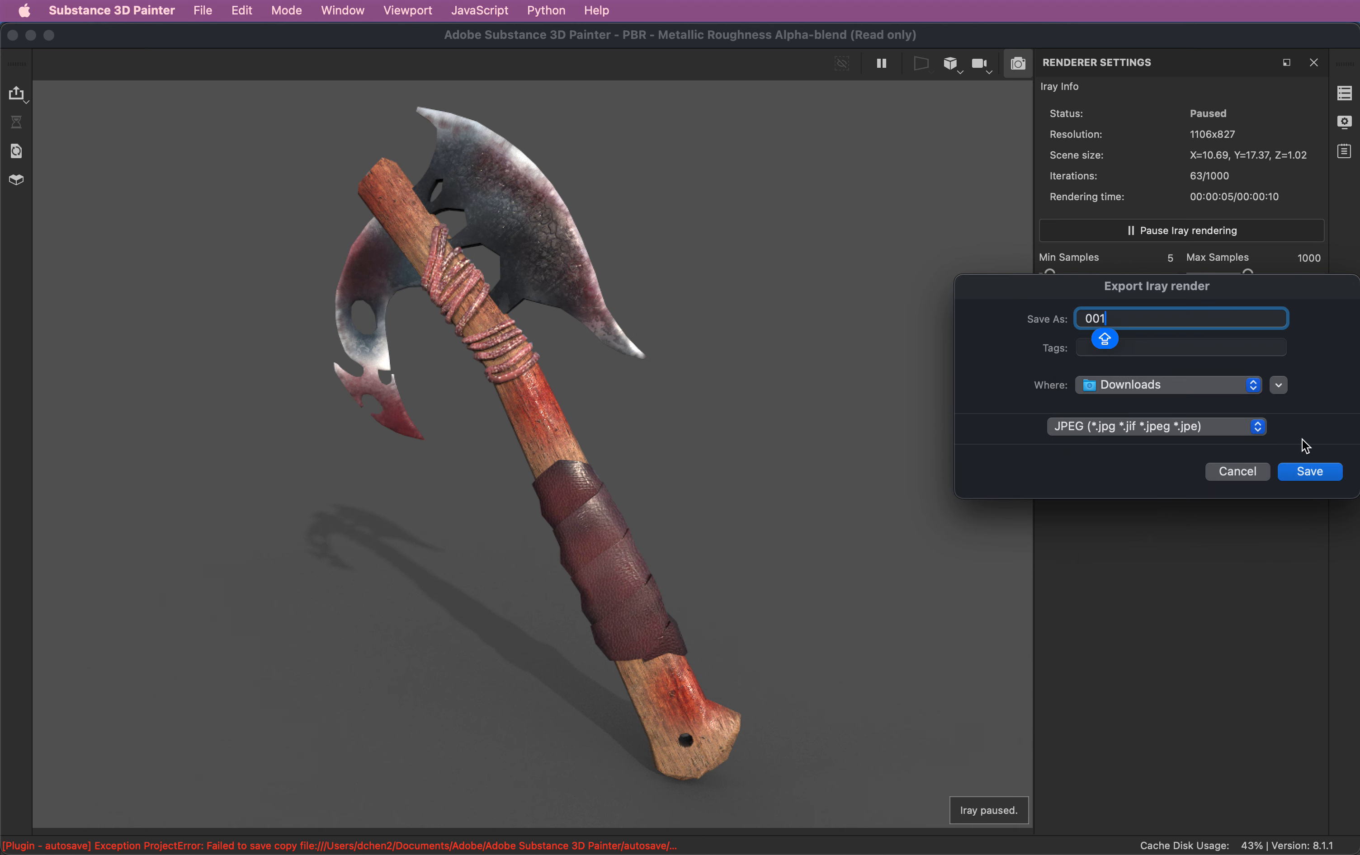
{"action": "left_click", "coordinate": [1329, 481]}
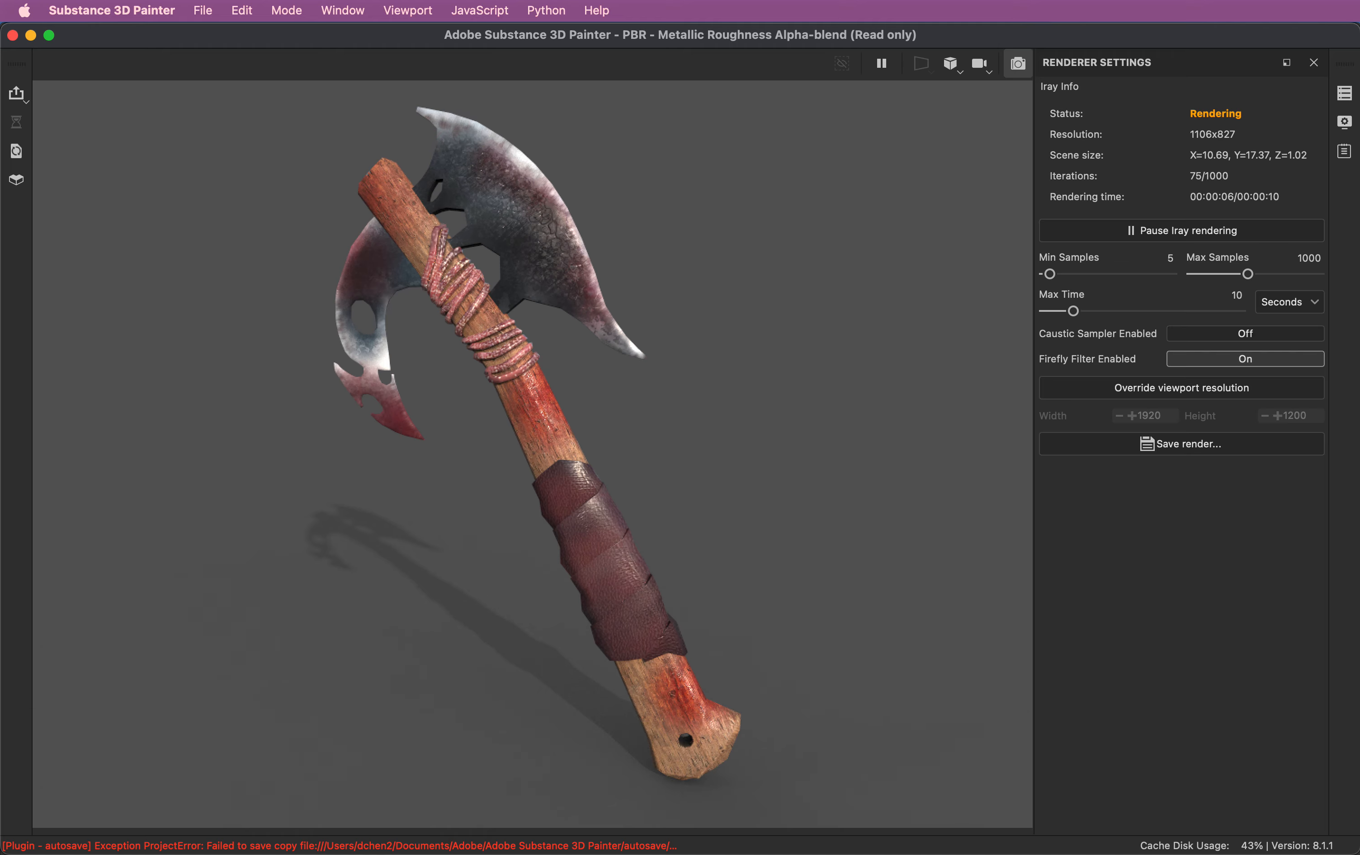
Step: Switch to Finder and preview the exported render 001.jpg in the Downloads folder
{"action": "key", "text": "super+Tab"}
{"action": "left_click", "coordinate": [1035, 639]}
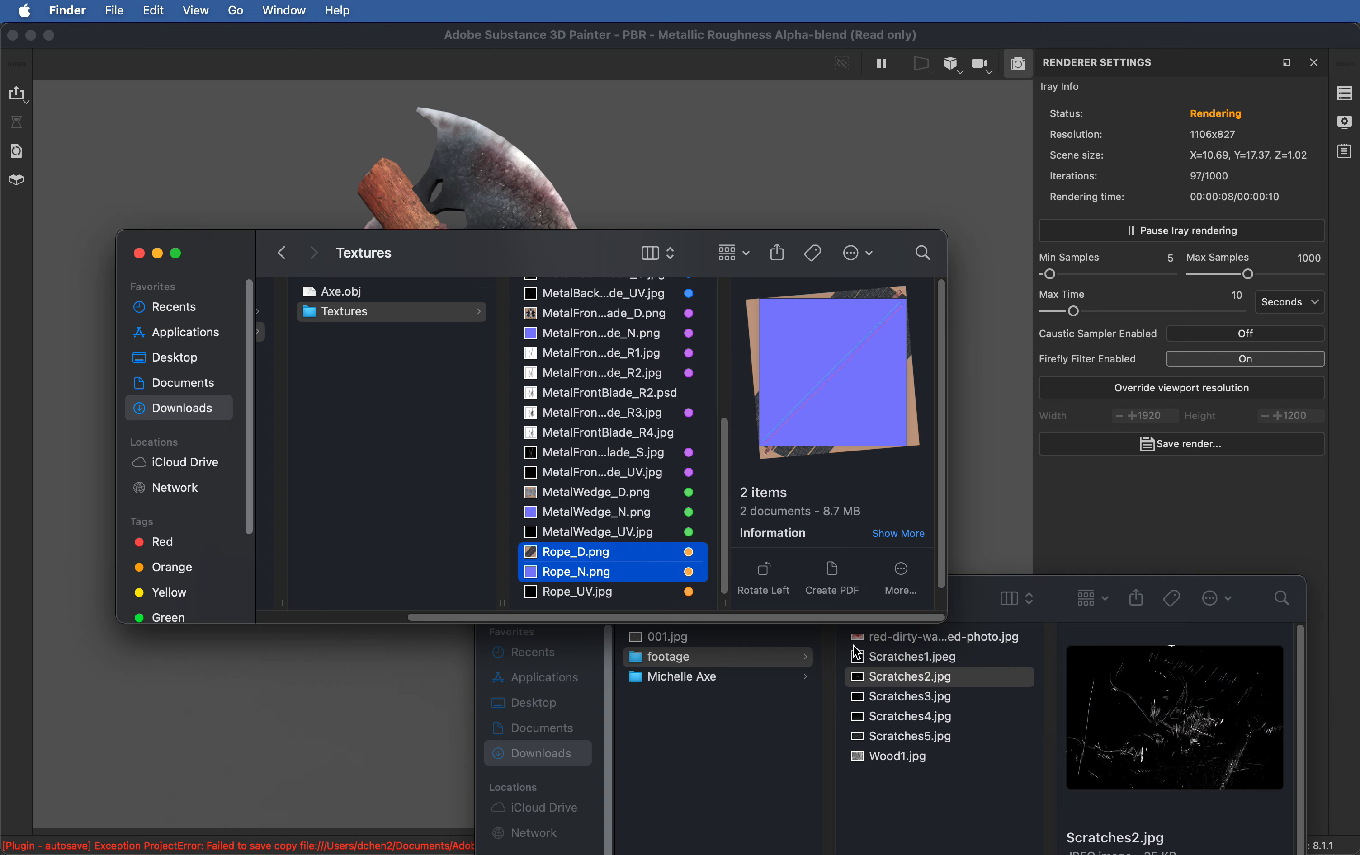
{"action": "left_click", "coordinate": [794, 732]}
{"action": "left_click", "coordinate": [729, 637]}
{"action": "key", "text": "space"}
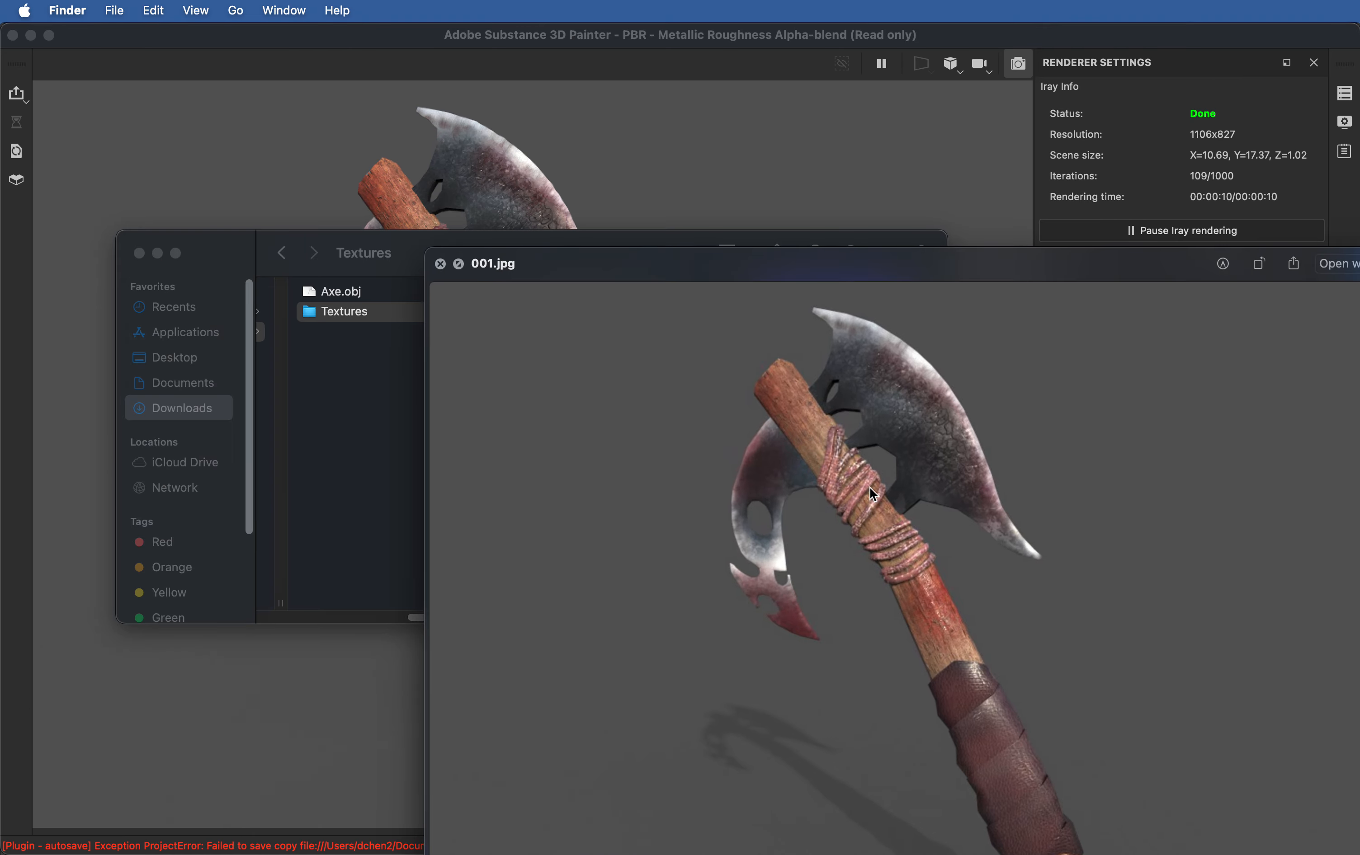
{"action": "key", "text": "space"}
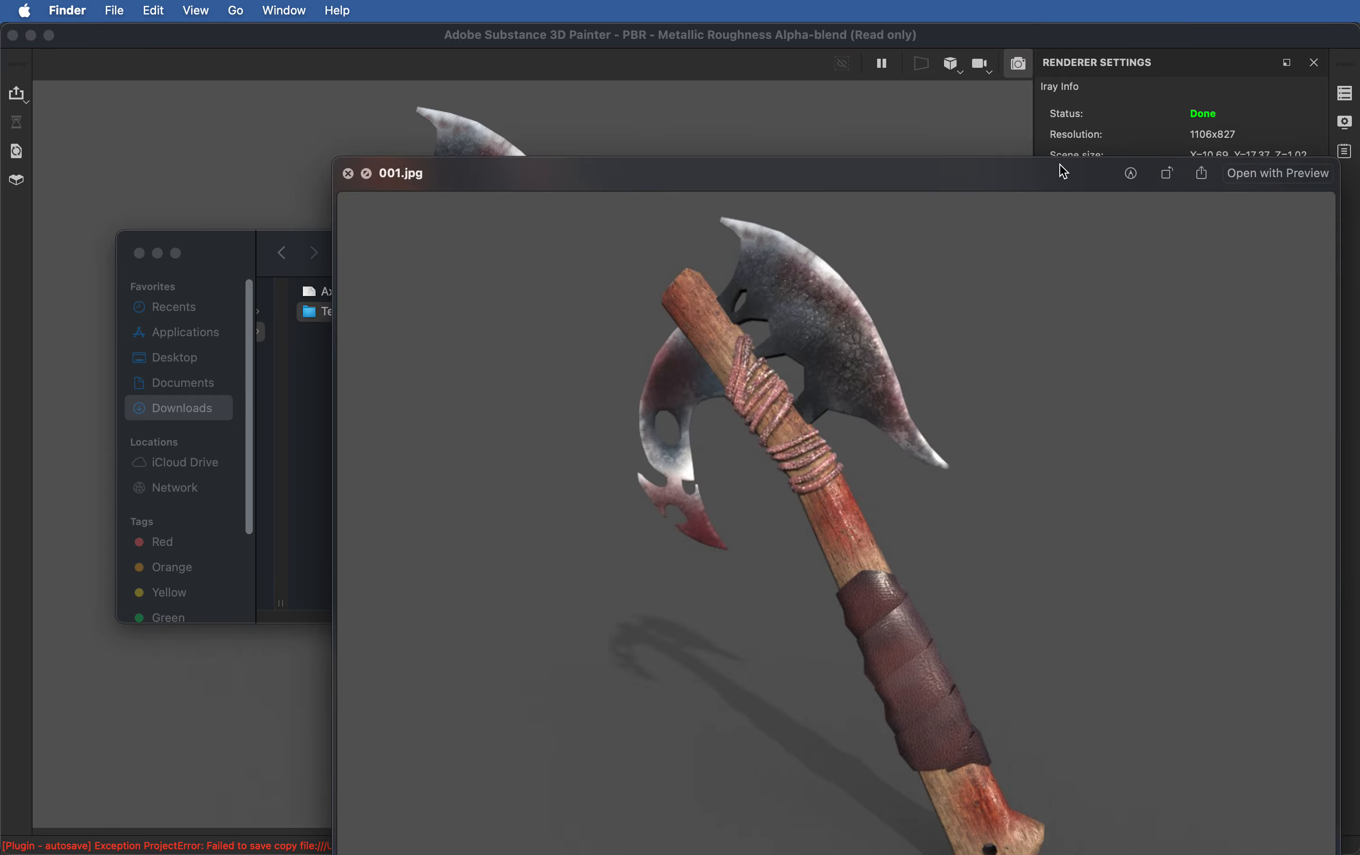
Step: Open the exported 001.jpg from Downloads in Preview, zoom in to examine the render, and return to Substance 3D Painter
{"action": "double_click", "coordinate": [755, 634]}
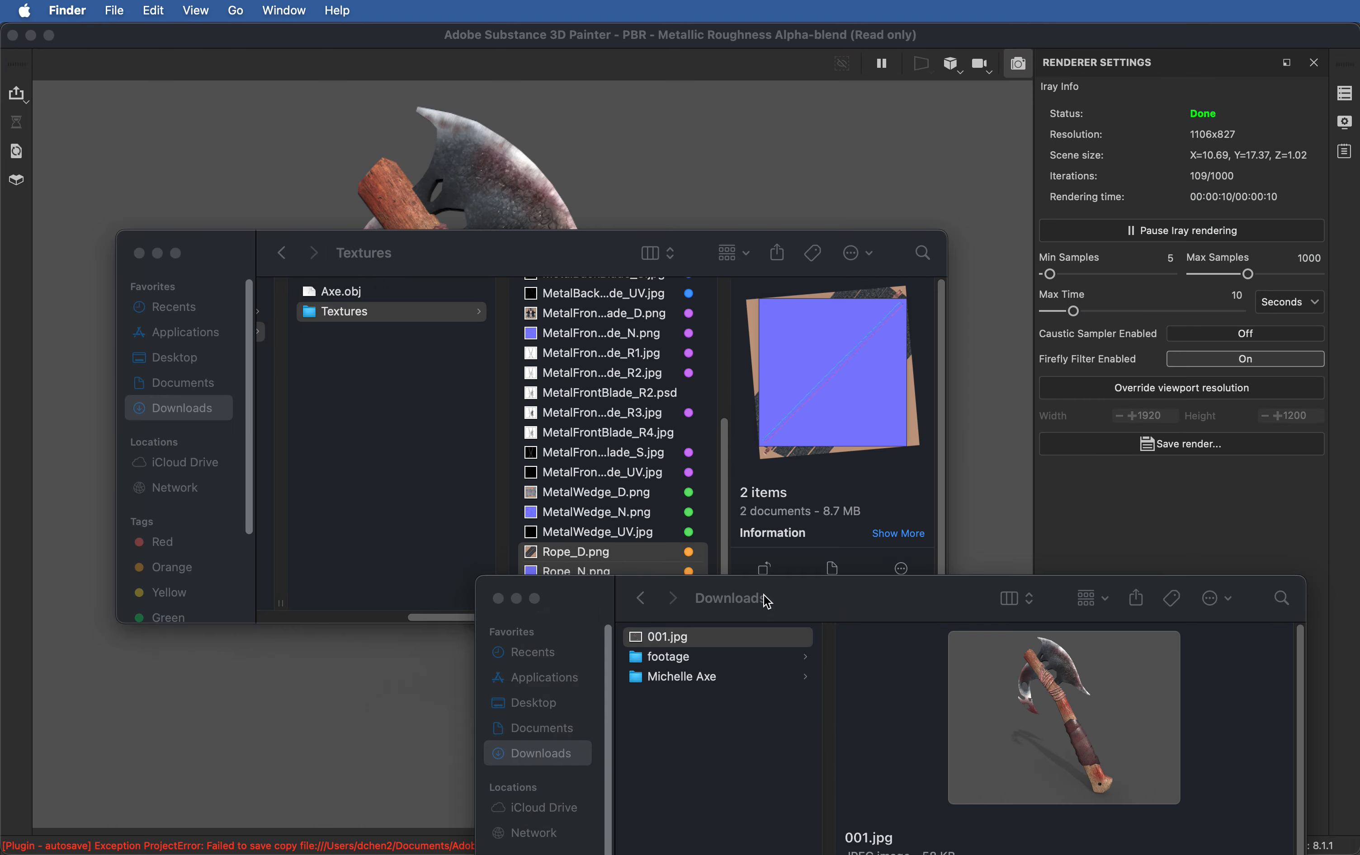
{"action": "left_click", "coordinate": [483, 49]}
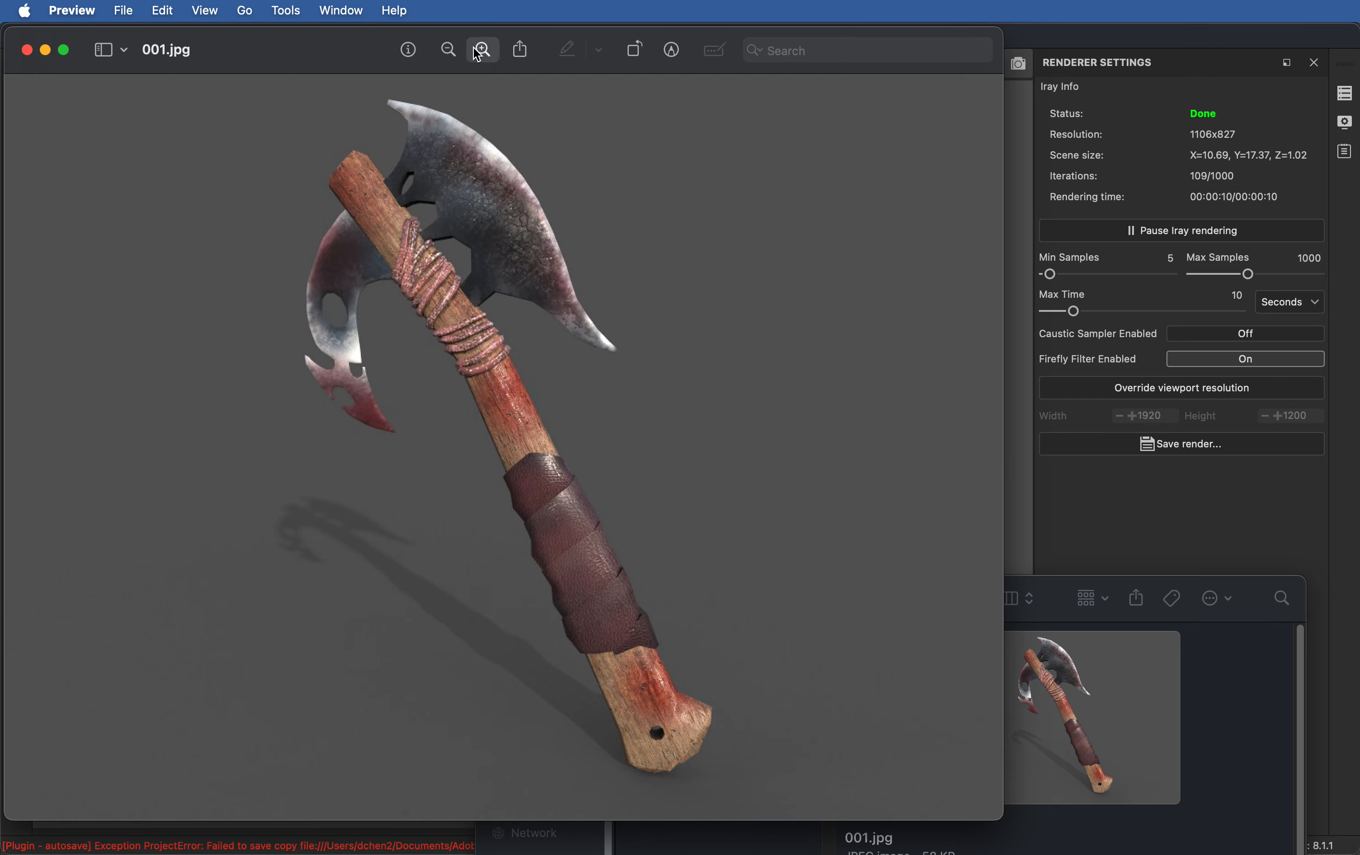
{"action": "left_click", "coordinate": [1181, 523]}
Step: Set the Iray renderer's Max Samples to 6000 and its Max Time to 120 seconds
{"action": "left_click", "coordinate": [1295, 257]}
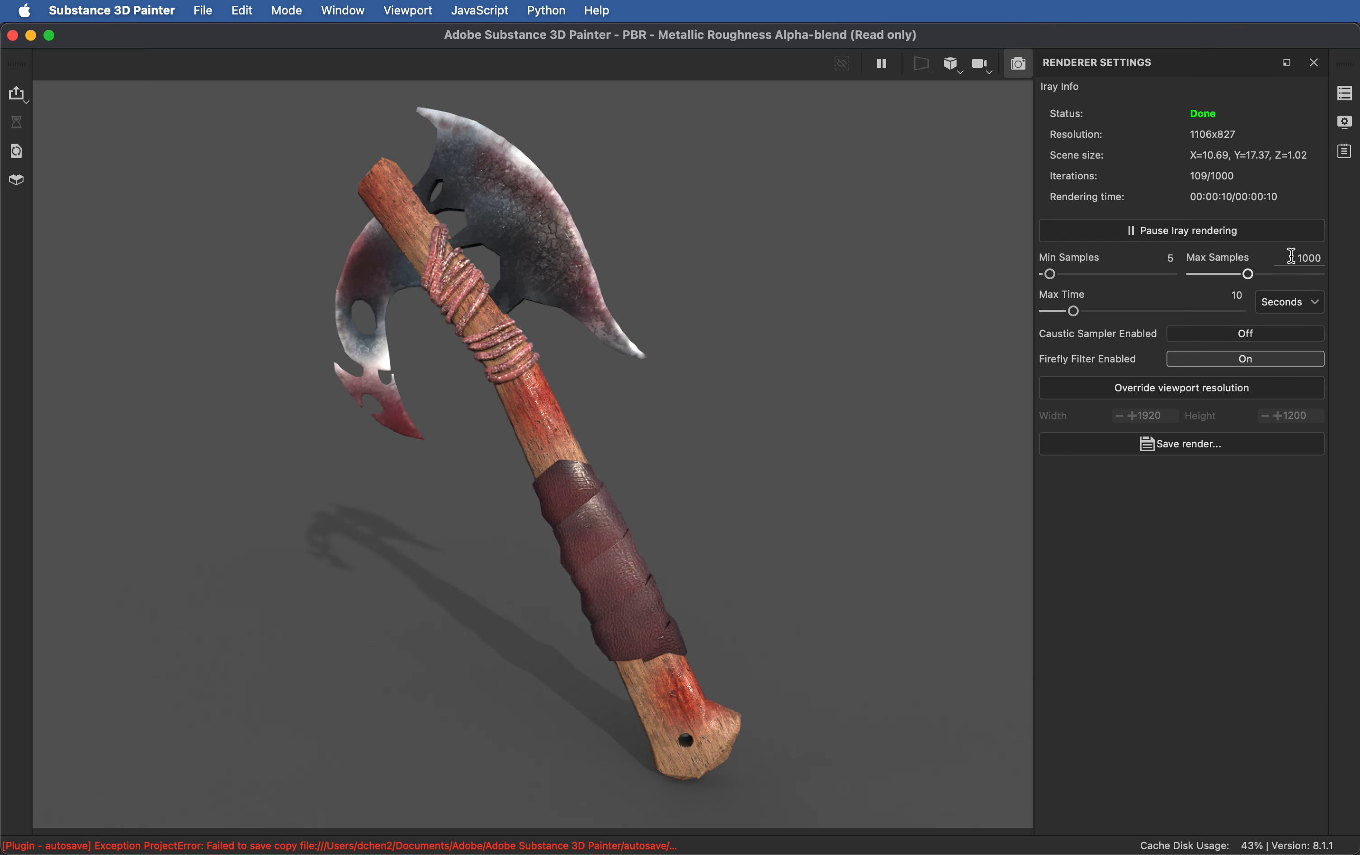
{"action": "type", "text": "6"}
{"action": "key", "text": "Return"}
{"action": "left_click_drag", "start_coordinate": [1073, 311], "coordinate": [1085, 311]}
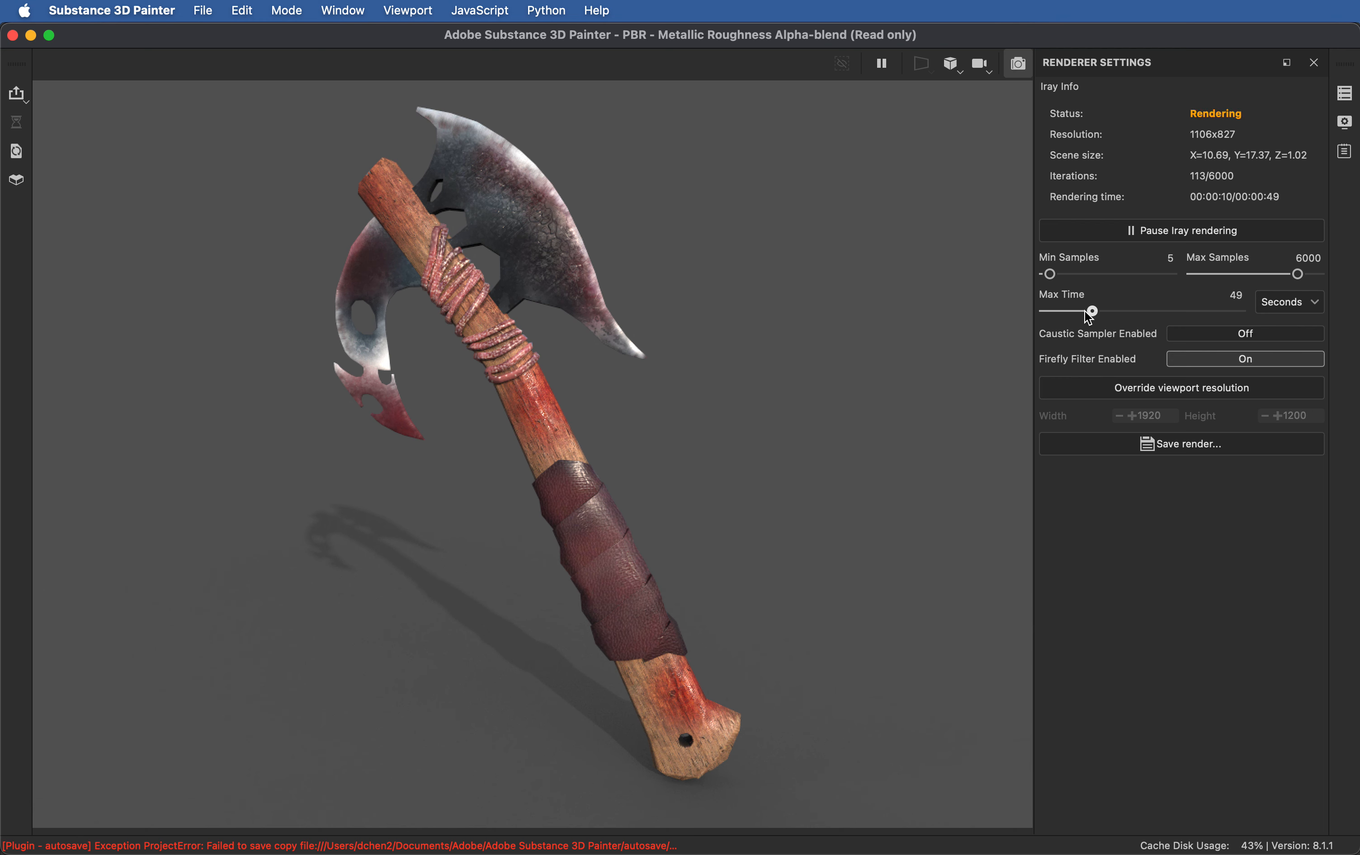
{"action": "scroll", "coordinate": [1104, 311], "scroll_direction": "up", "scroll_amount": 1}
{"action": "scroll", "coordinate": [1233, 297], "scroll_direction": "down", "scroll_amount": 3}
{"action": "double_click", "coordinate": [1236, 295]}
{"action": "type", "text": "112"}
{"action": "key", "text": "Return"}
{"action": "left_click", "coordinate": [1190, 448]}
{"action": "left_click_drag", "start_coordinate": [999, 573], "coordinate": [989, 569]}
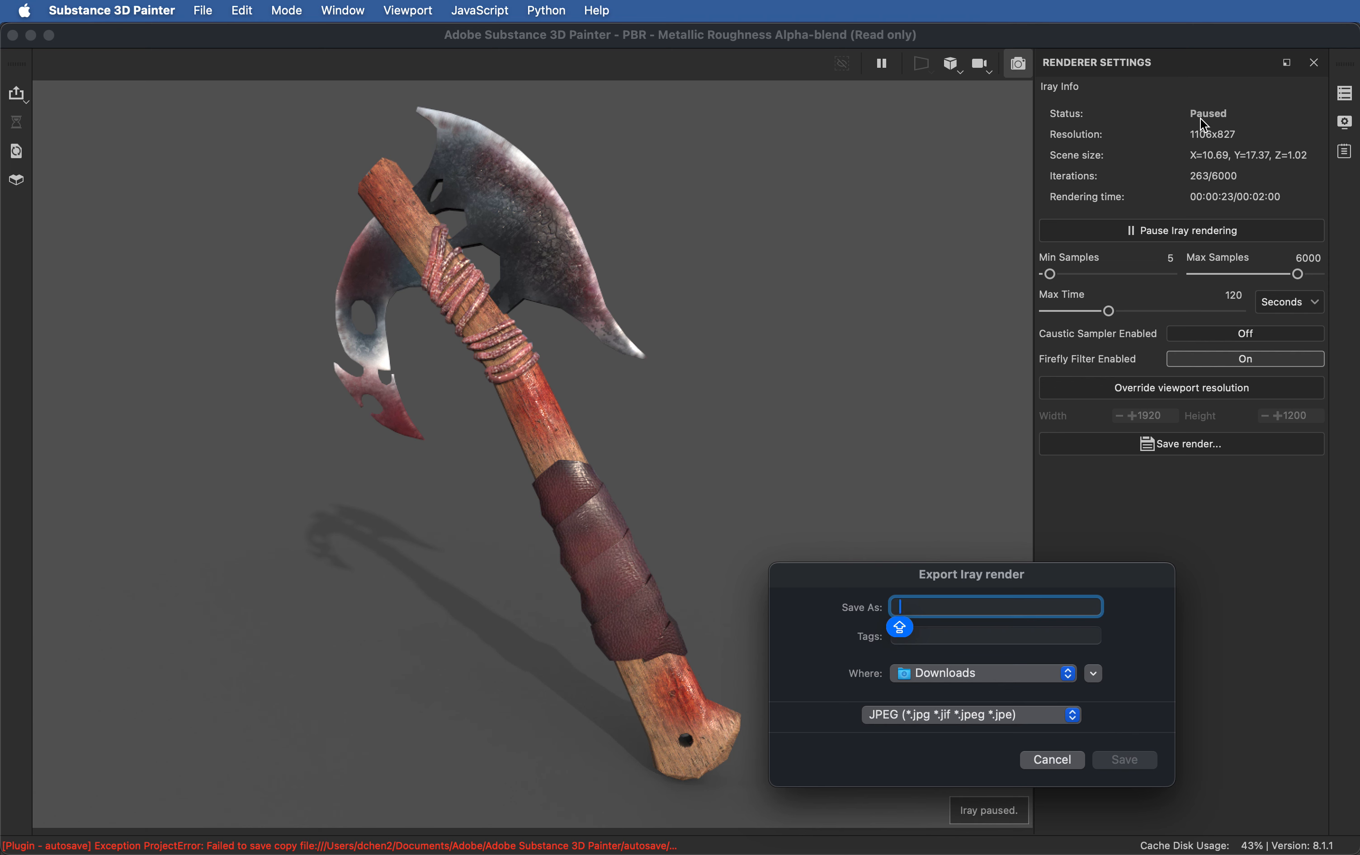
{"action": "left_click", "coordinate": [1031, 761]}
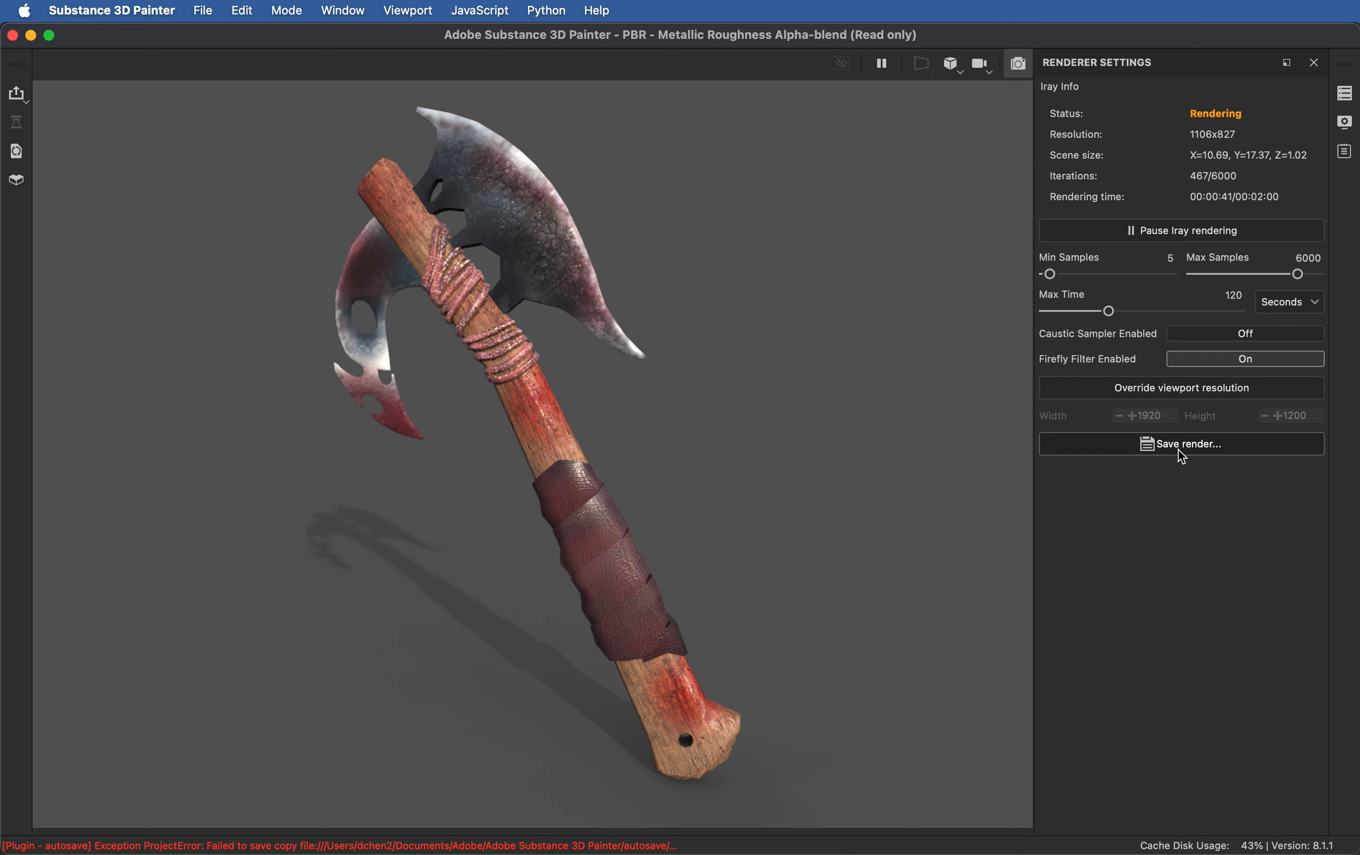
Step: Save the Iray render of the axe as a PNG named 002 in the Downloads folder
{"action": "left_click", "coordinate": [1204, 443]}
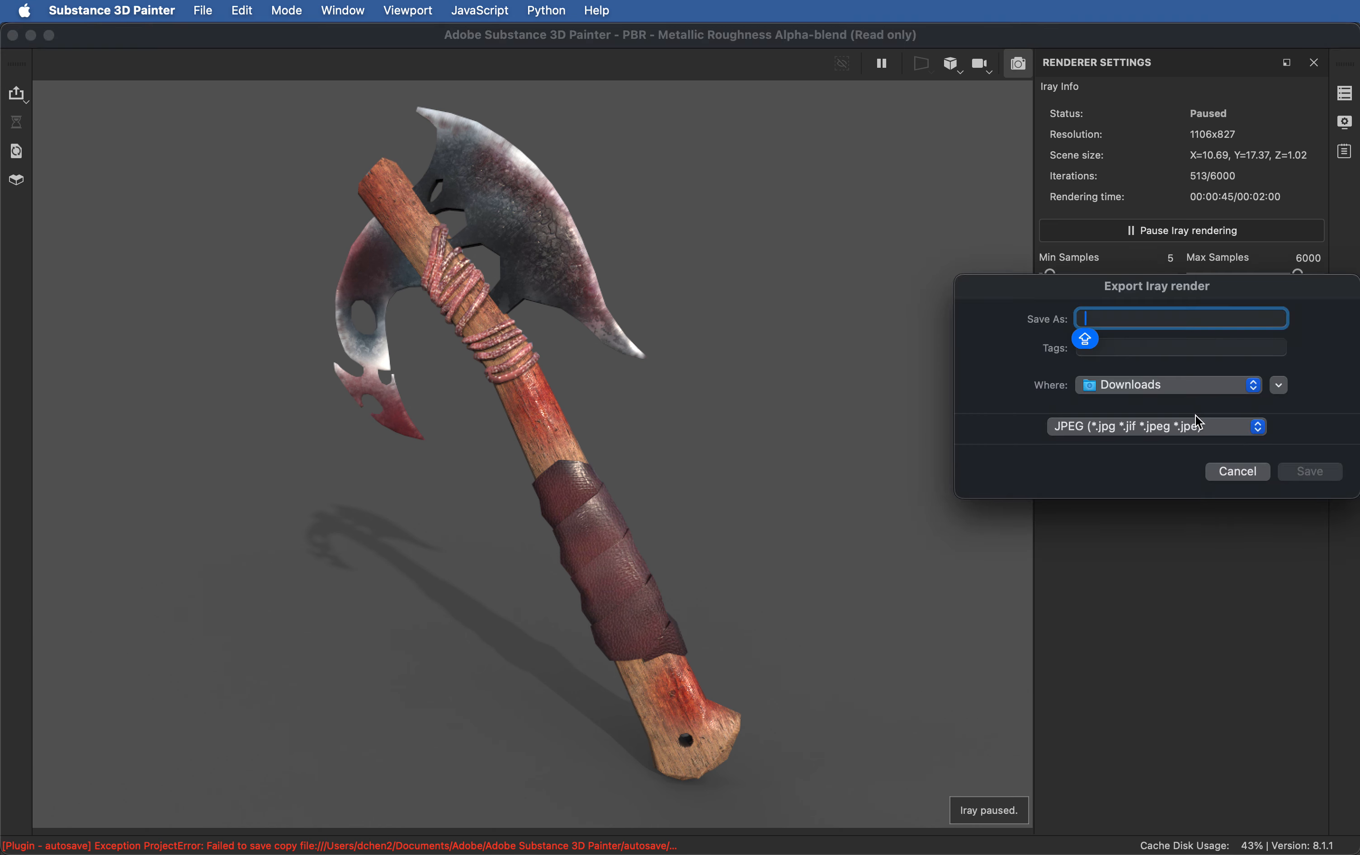
{"action": "left_click", "coordinate": [1145, 428]}
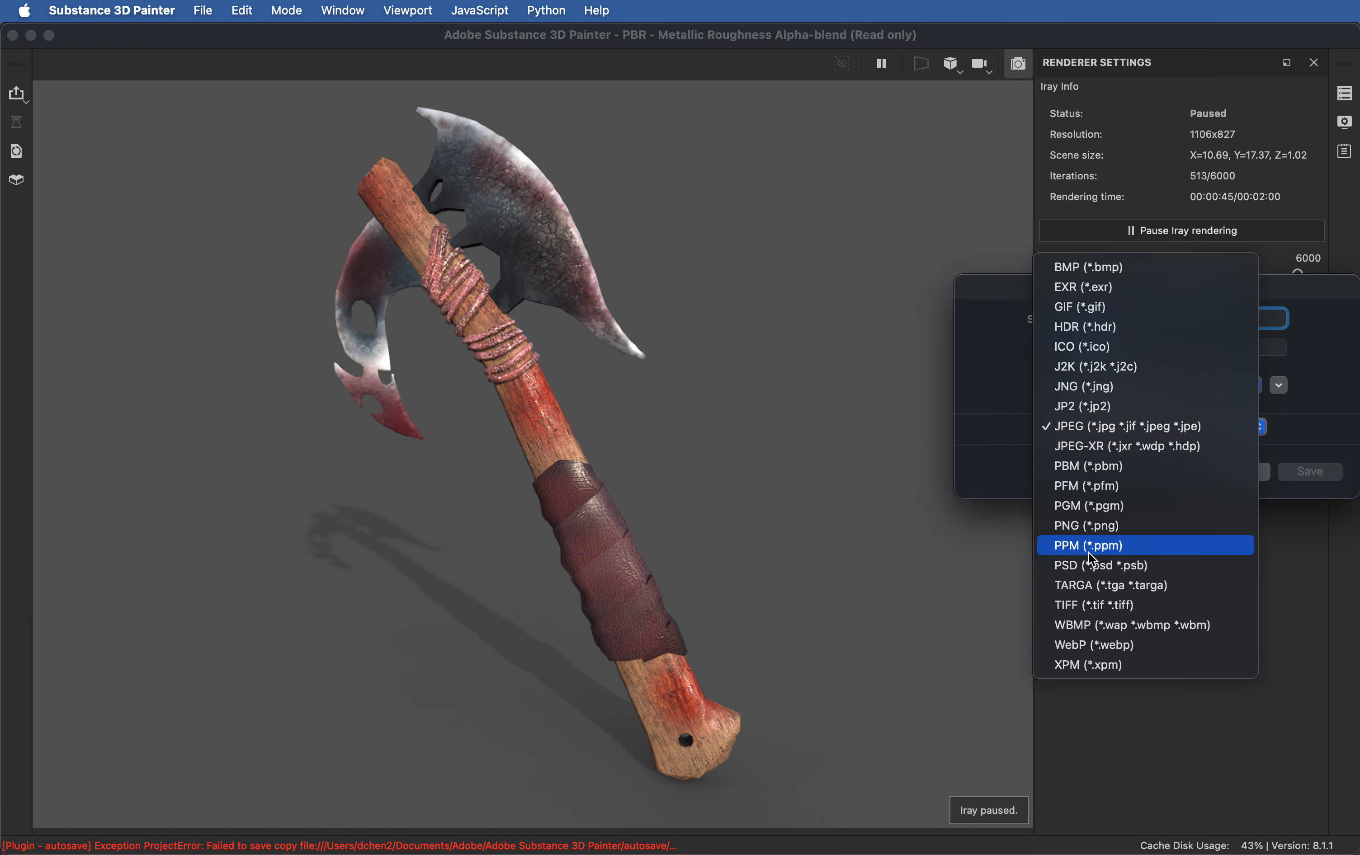
{"action": "left_click", "coordinate": [1085, 529]}
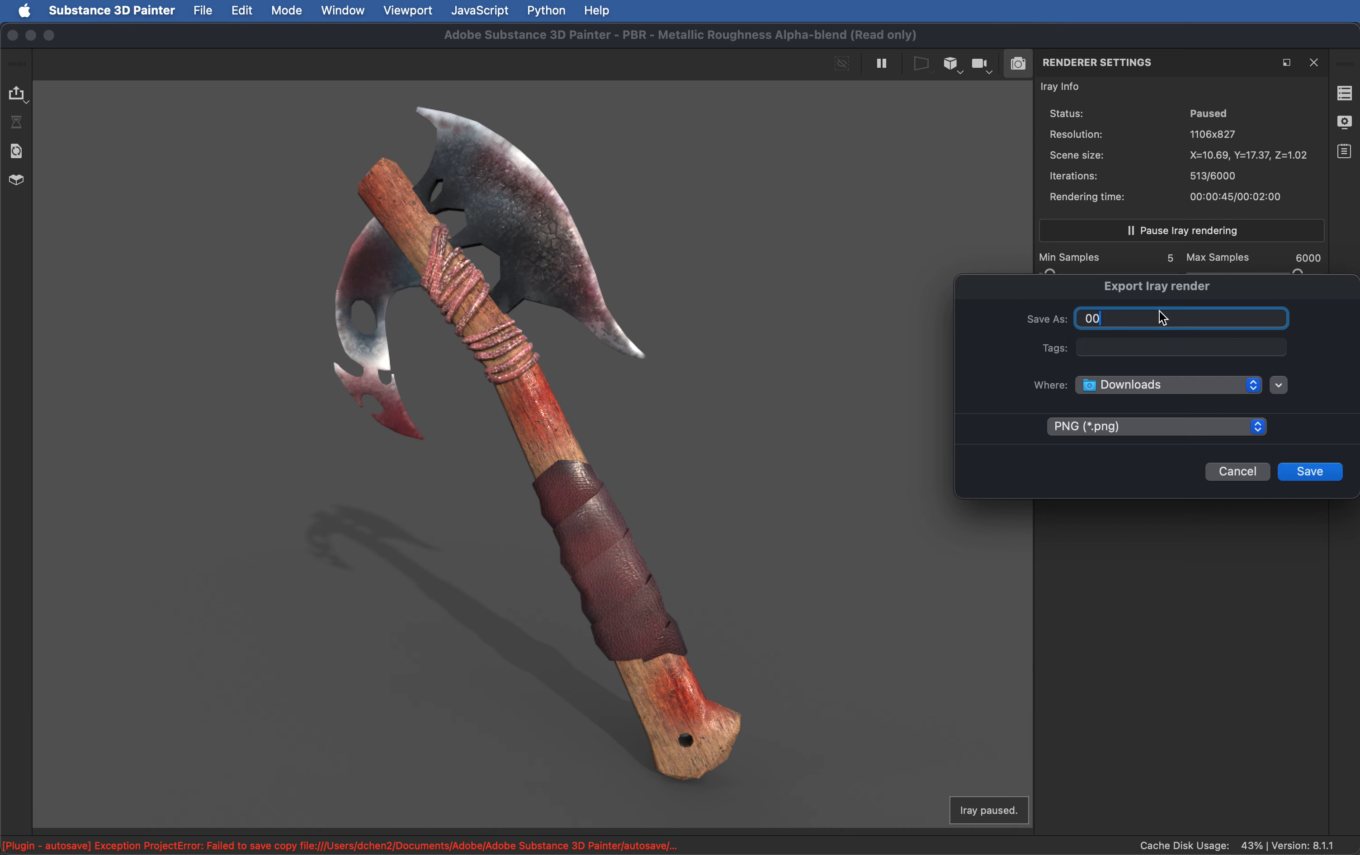
{"action": "key", "text": "Return"}
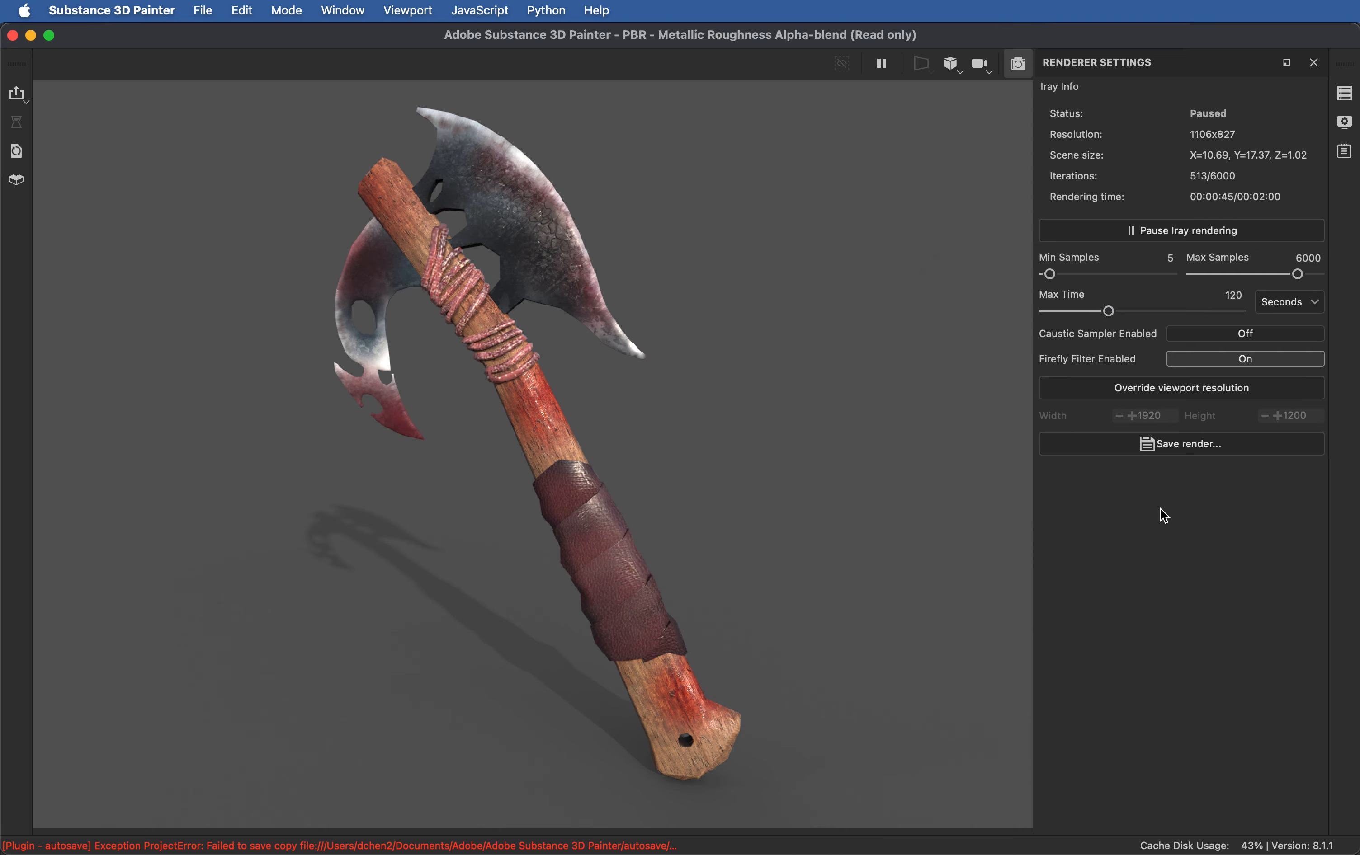
Step: Switch to Finder and preview the exported render 002.png in the Downloads folder
{"action": "left_click", "coordinate": [760, 854]}
{"action": "left_click", "coordinate": [701, 658]}
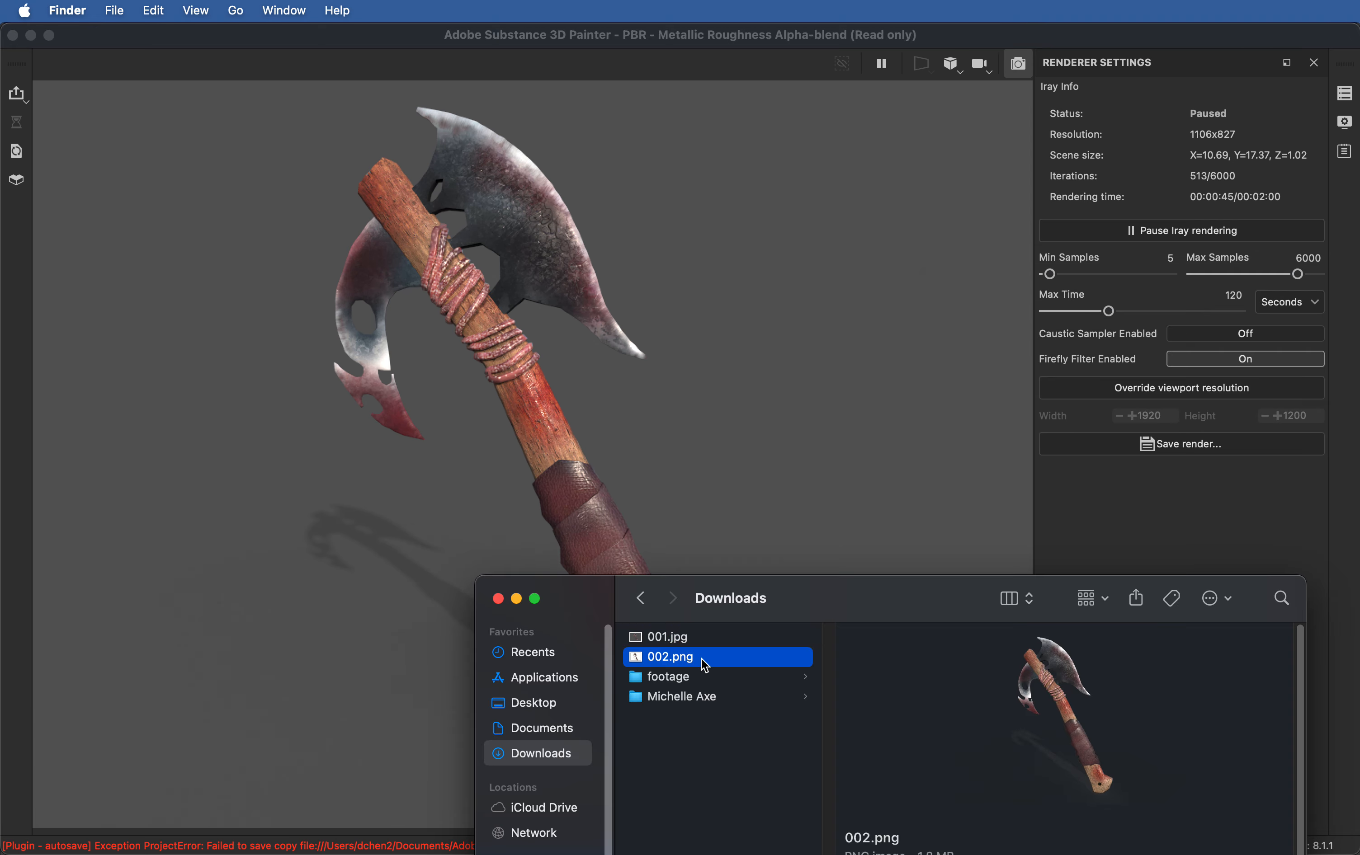
{"action": "key", "text": "space"}
{"action": "key", "text": "space"}
Step: Return to Substance 3D Painter and leave Iray rendering mode for the painting workspace
{"action": "left_click", "coordinate": [1087, 492]}
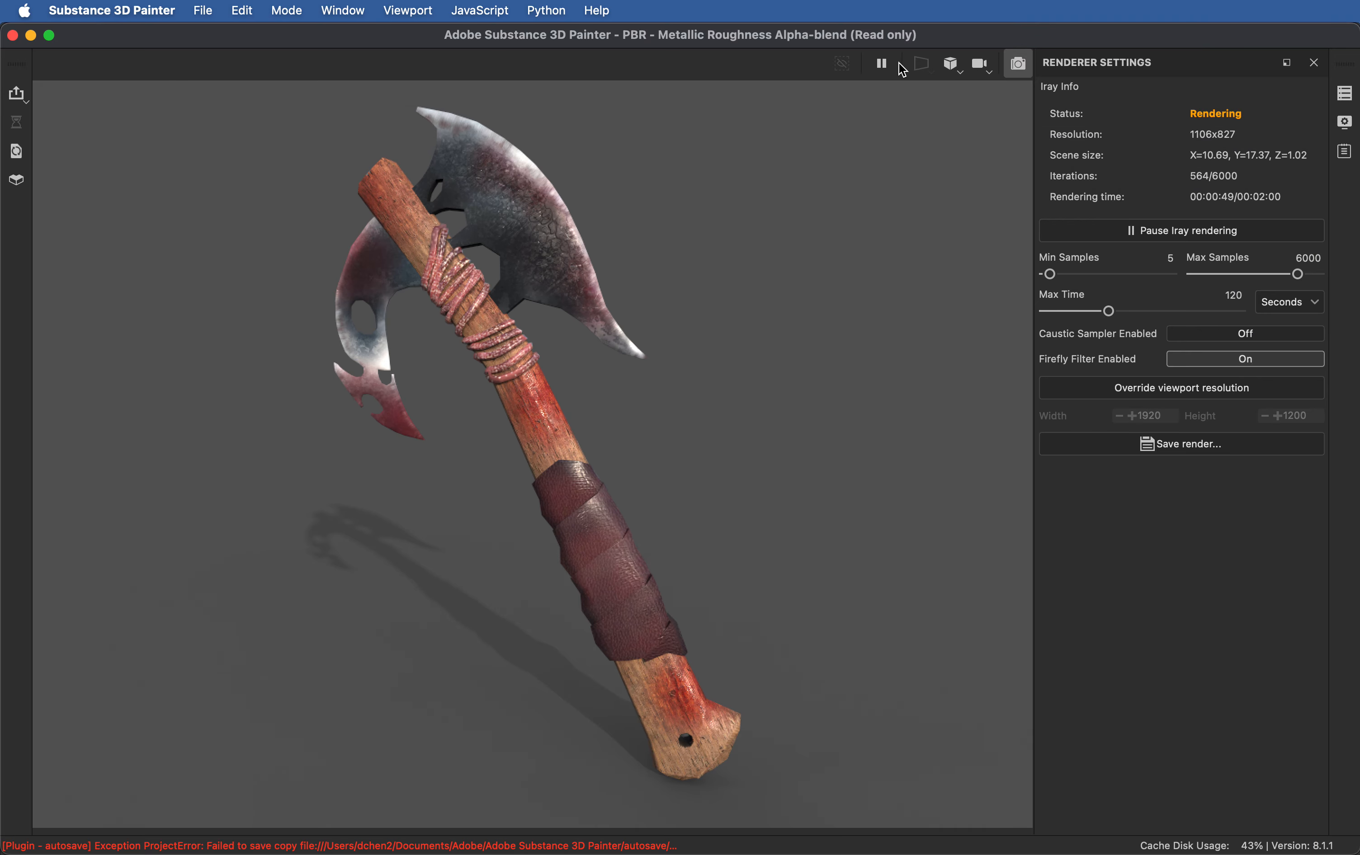
{"action": "left_click", "coordinate": [1018, 63]}
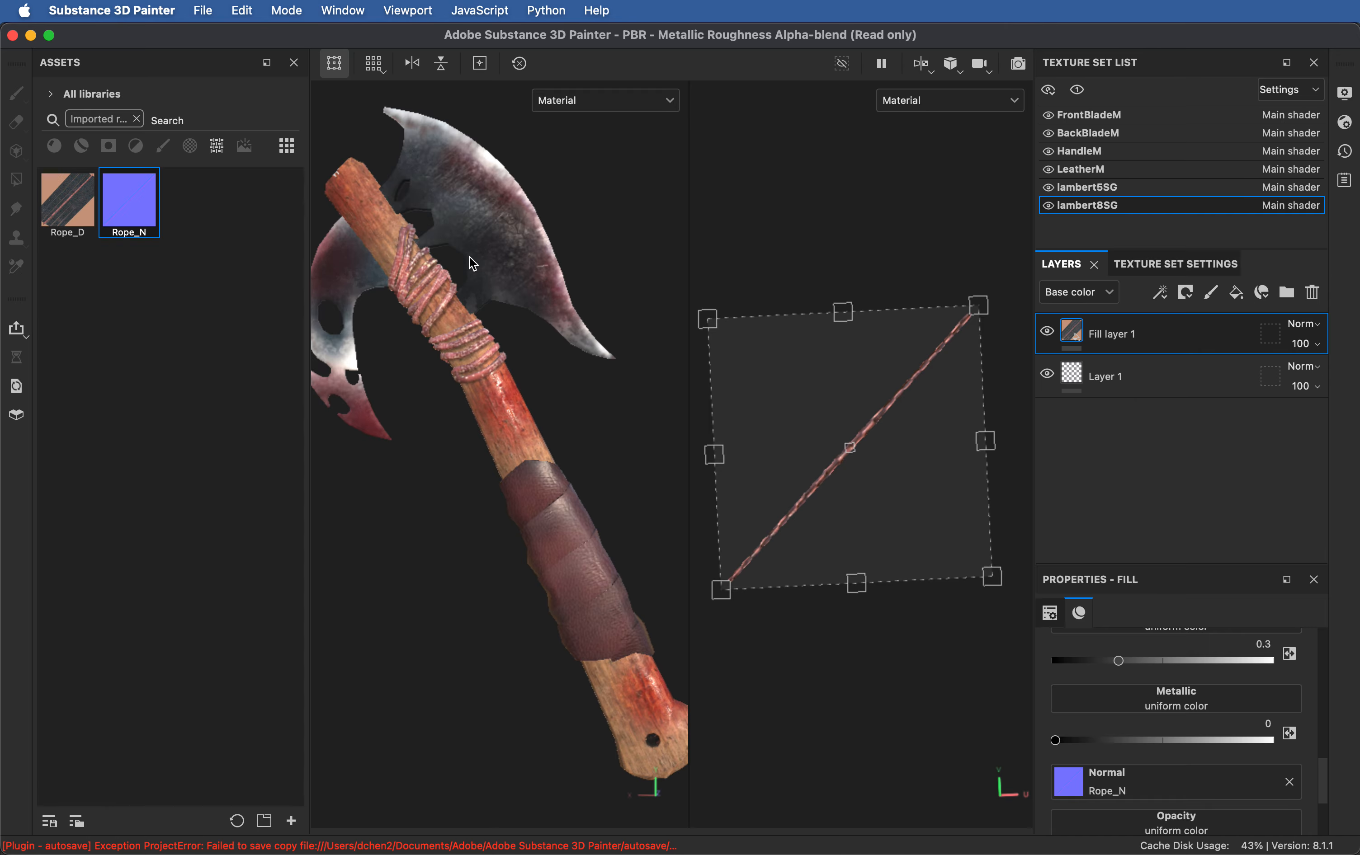